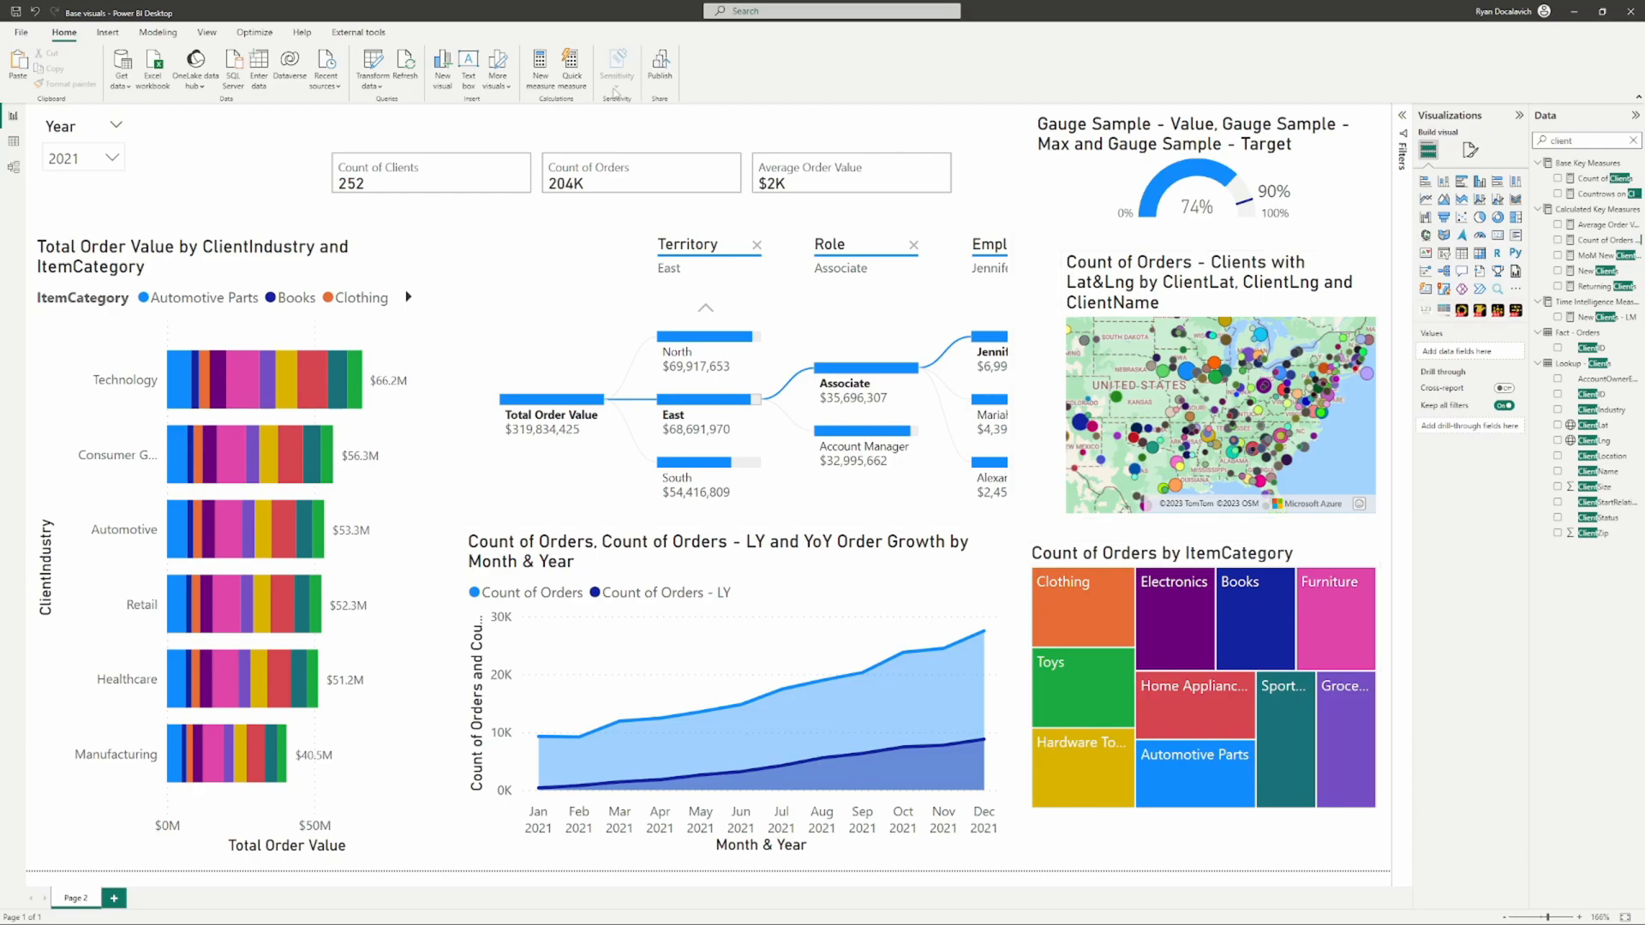
Step: Add a blank report page and check the table relationships in the model view before returning to the report
scroll(1236, 425, down, 3)
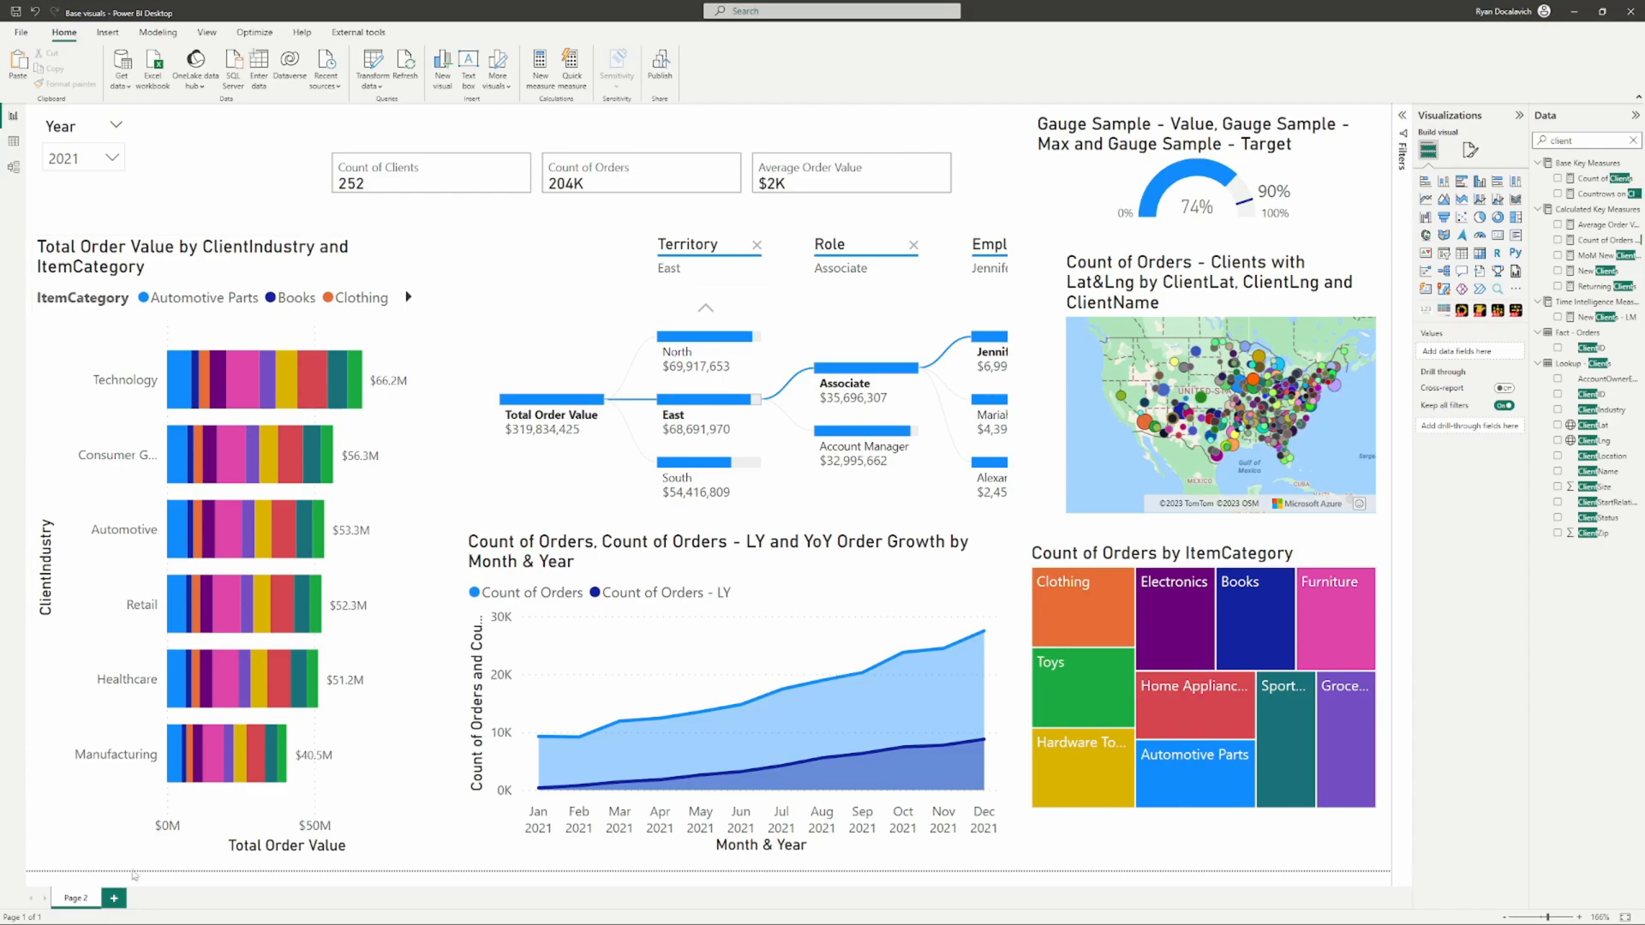
click(114, 897)
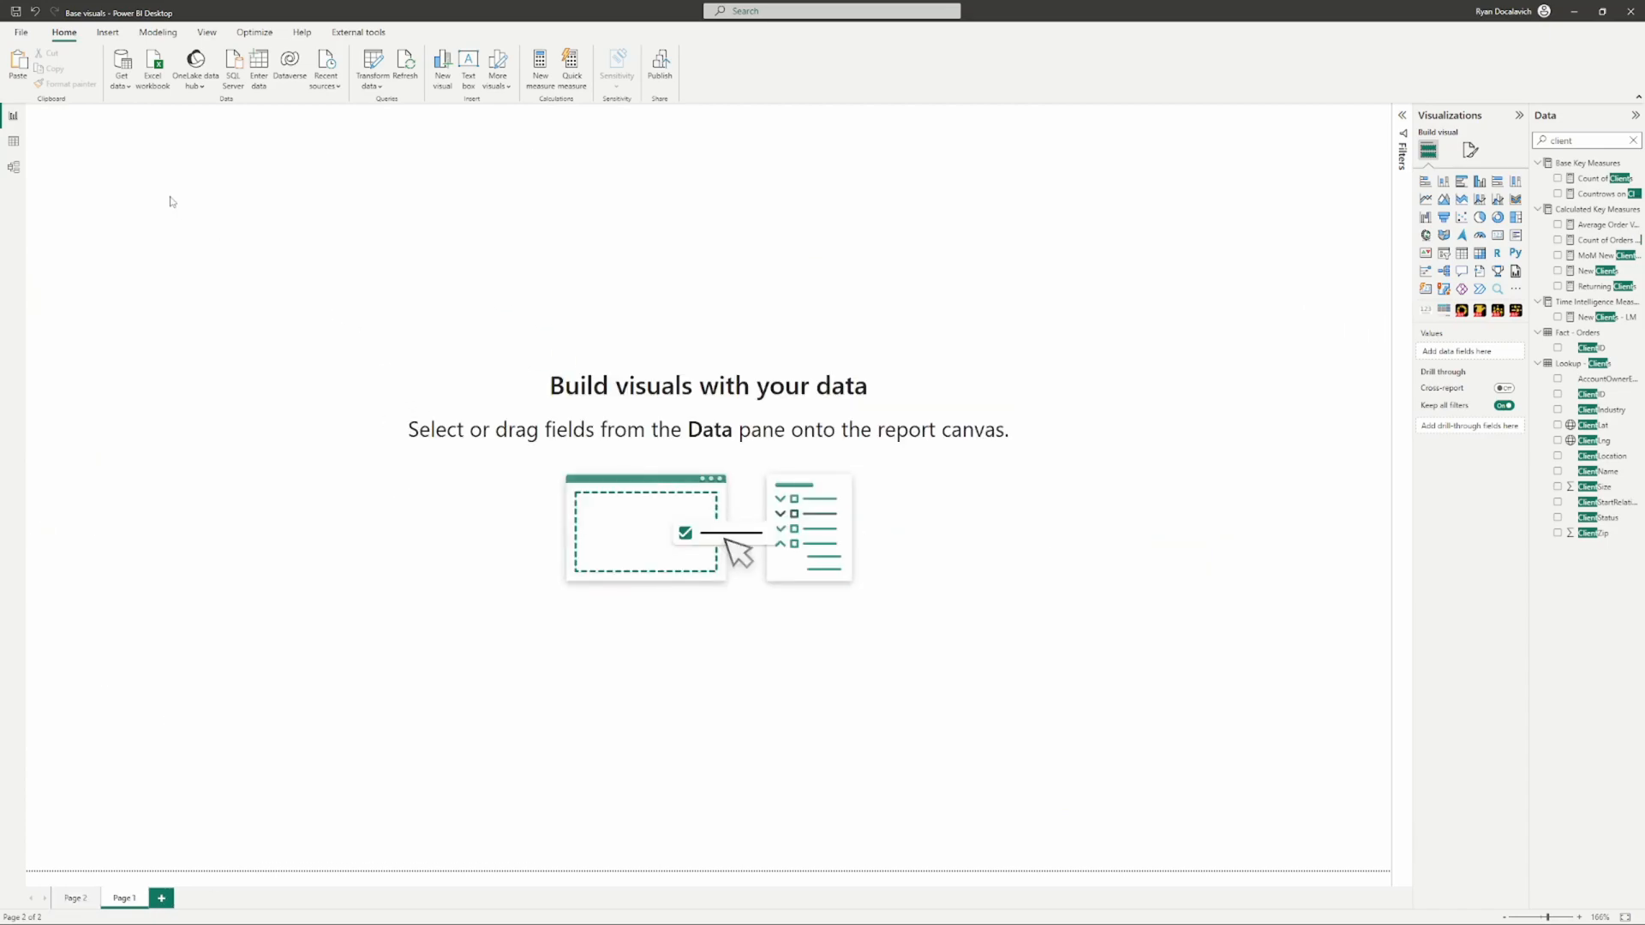
click(15, 169)
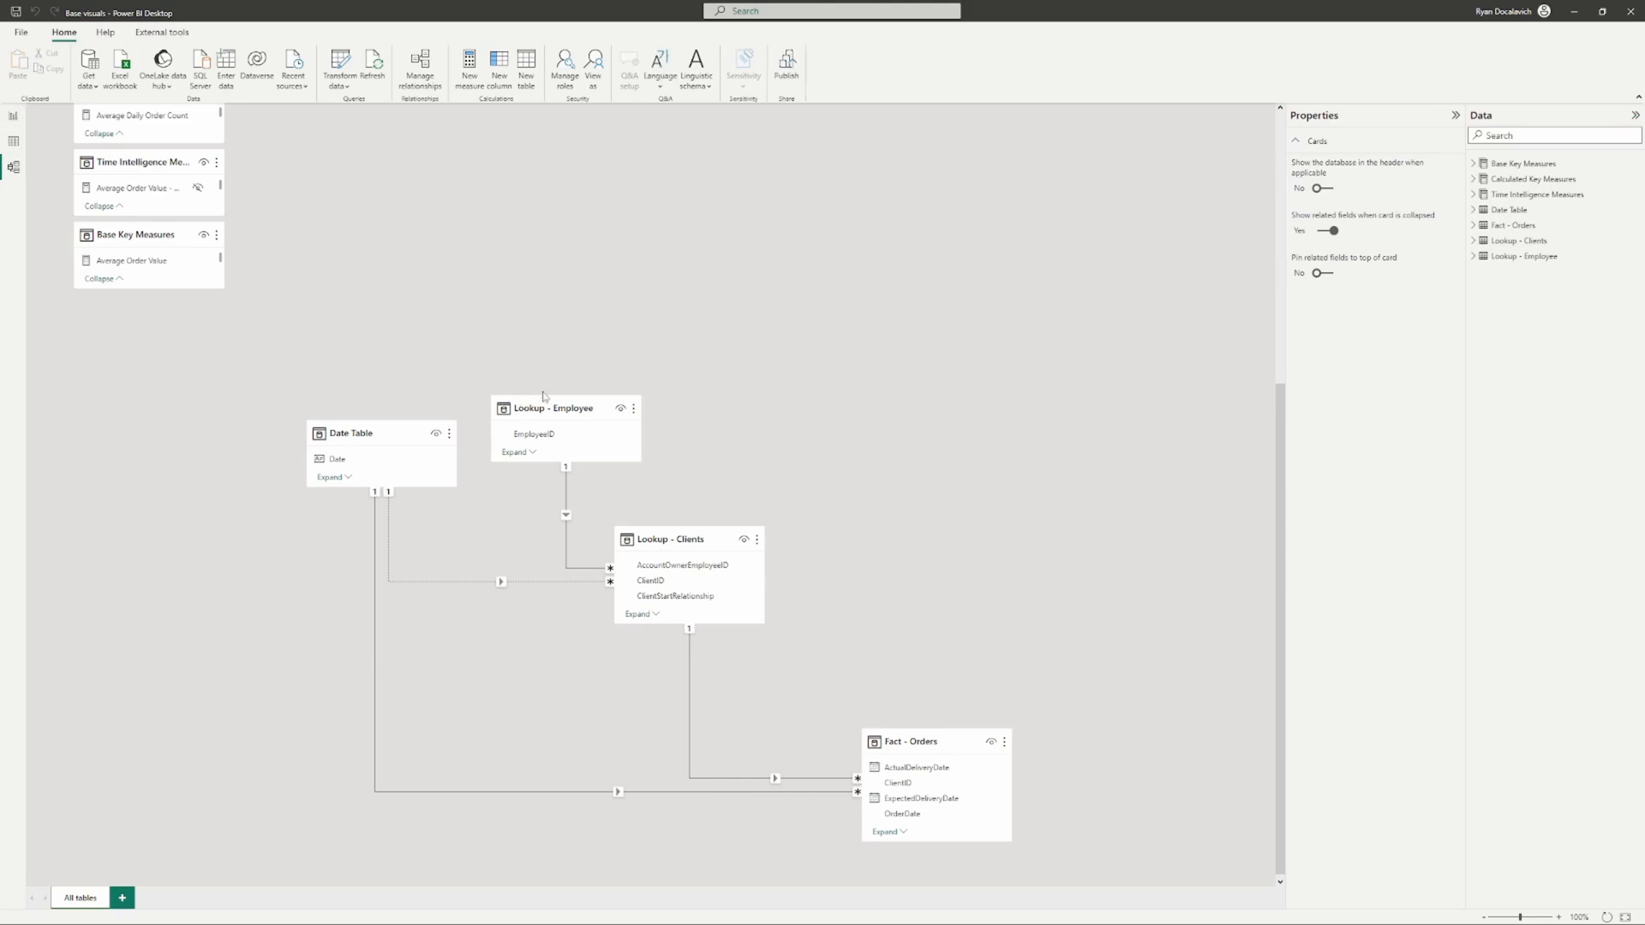
mouse_move(672, 545)
click(13, 116)
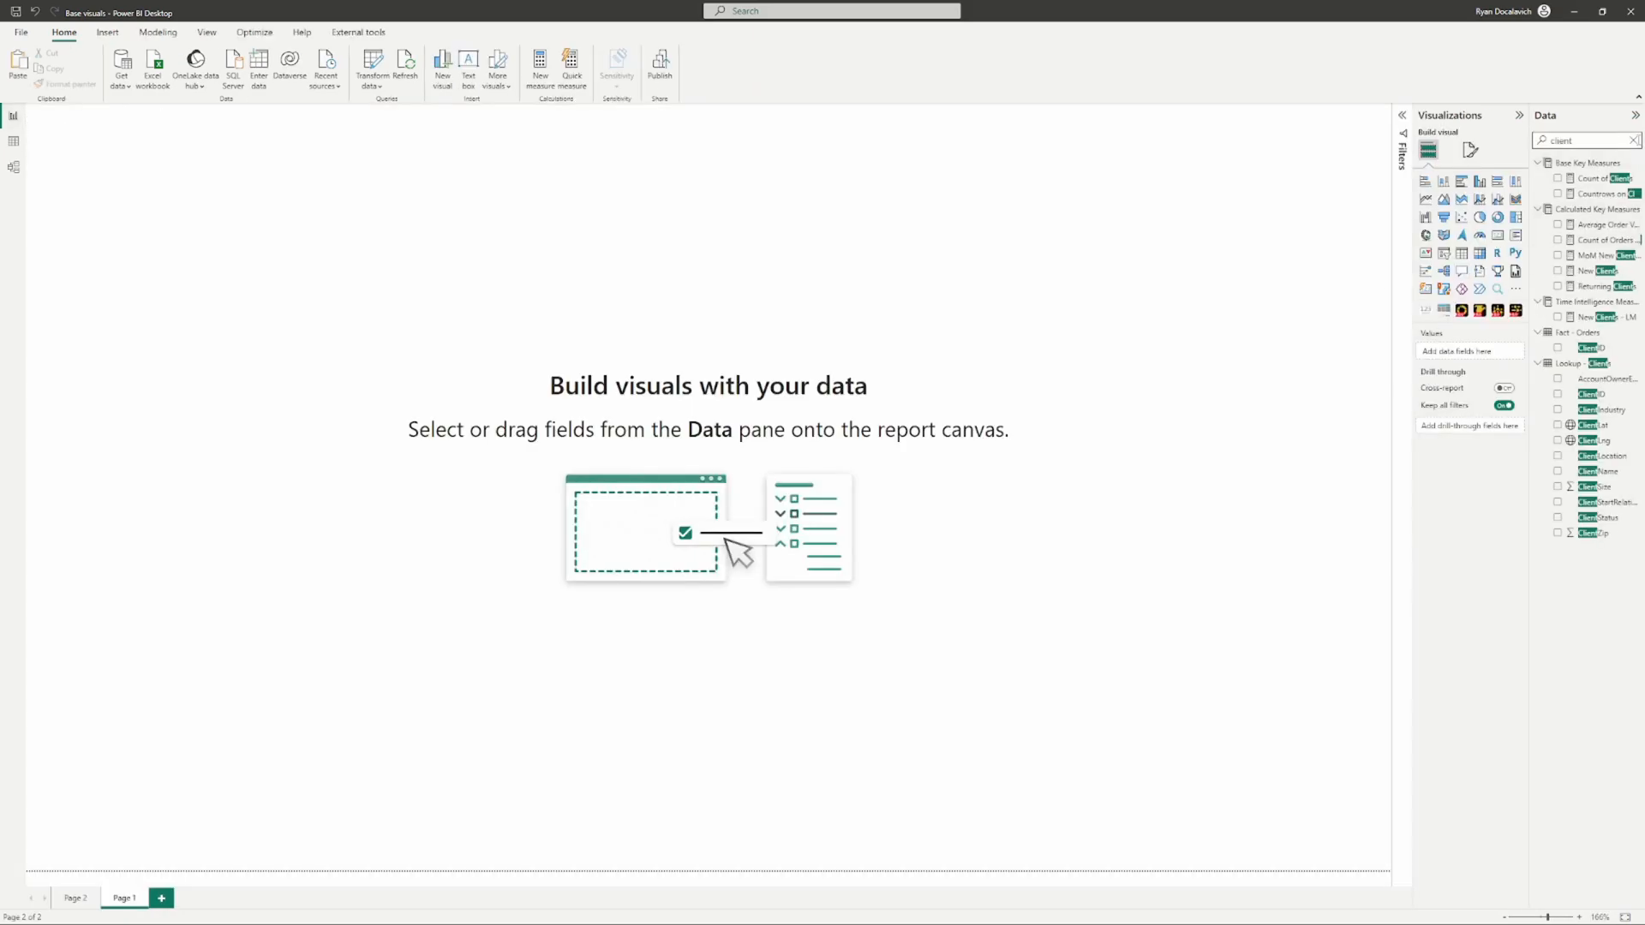
Step: Clear the field search, expand the three key measure tables, and widen the field list to show full measure names
click(1633, 141)
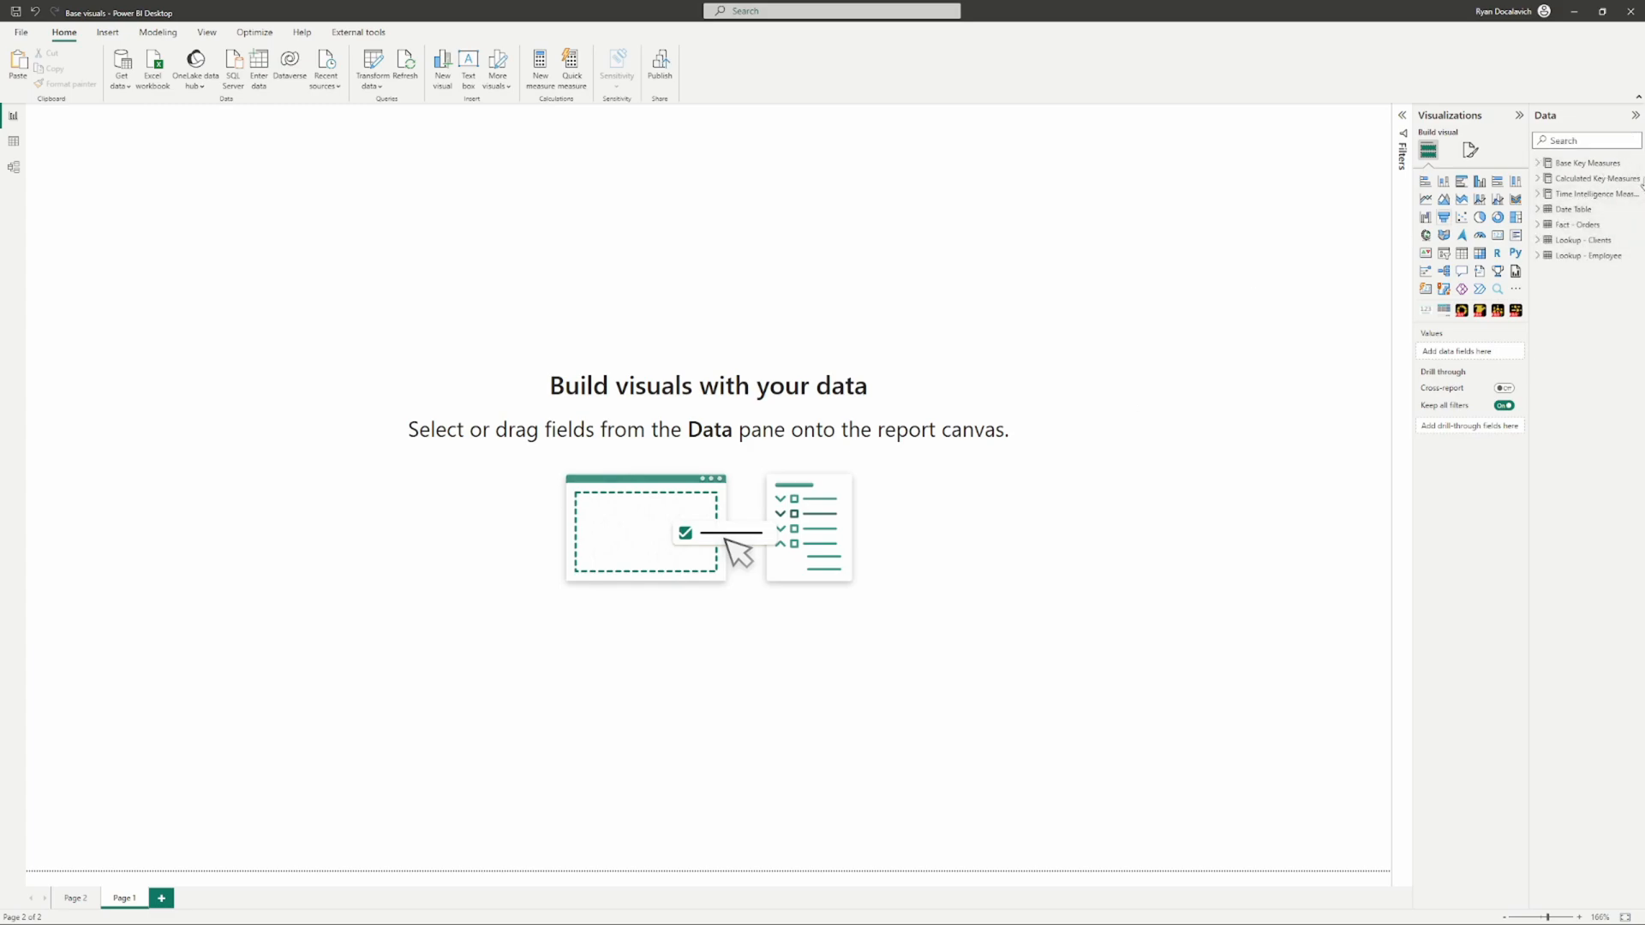
click(1539, 194)
click(1539, 178)
click(1539, 163)
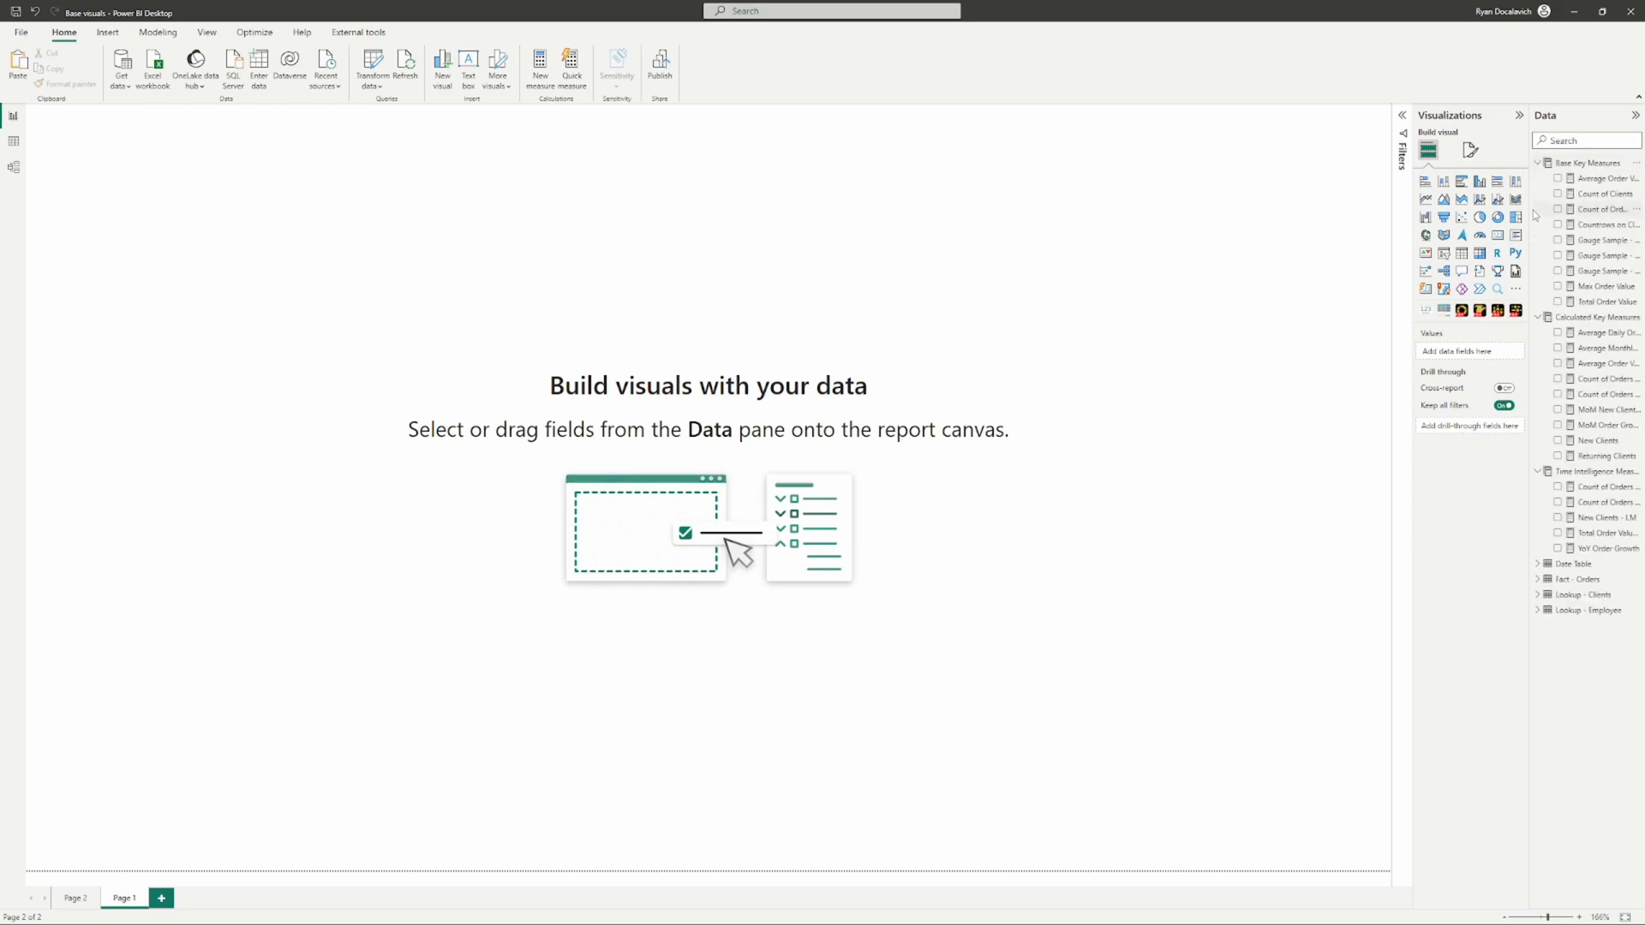
drag(1530, 209, 1466, 205)
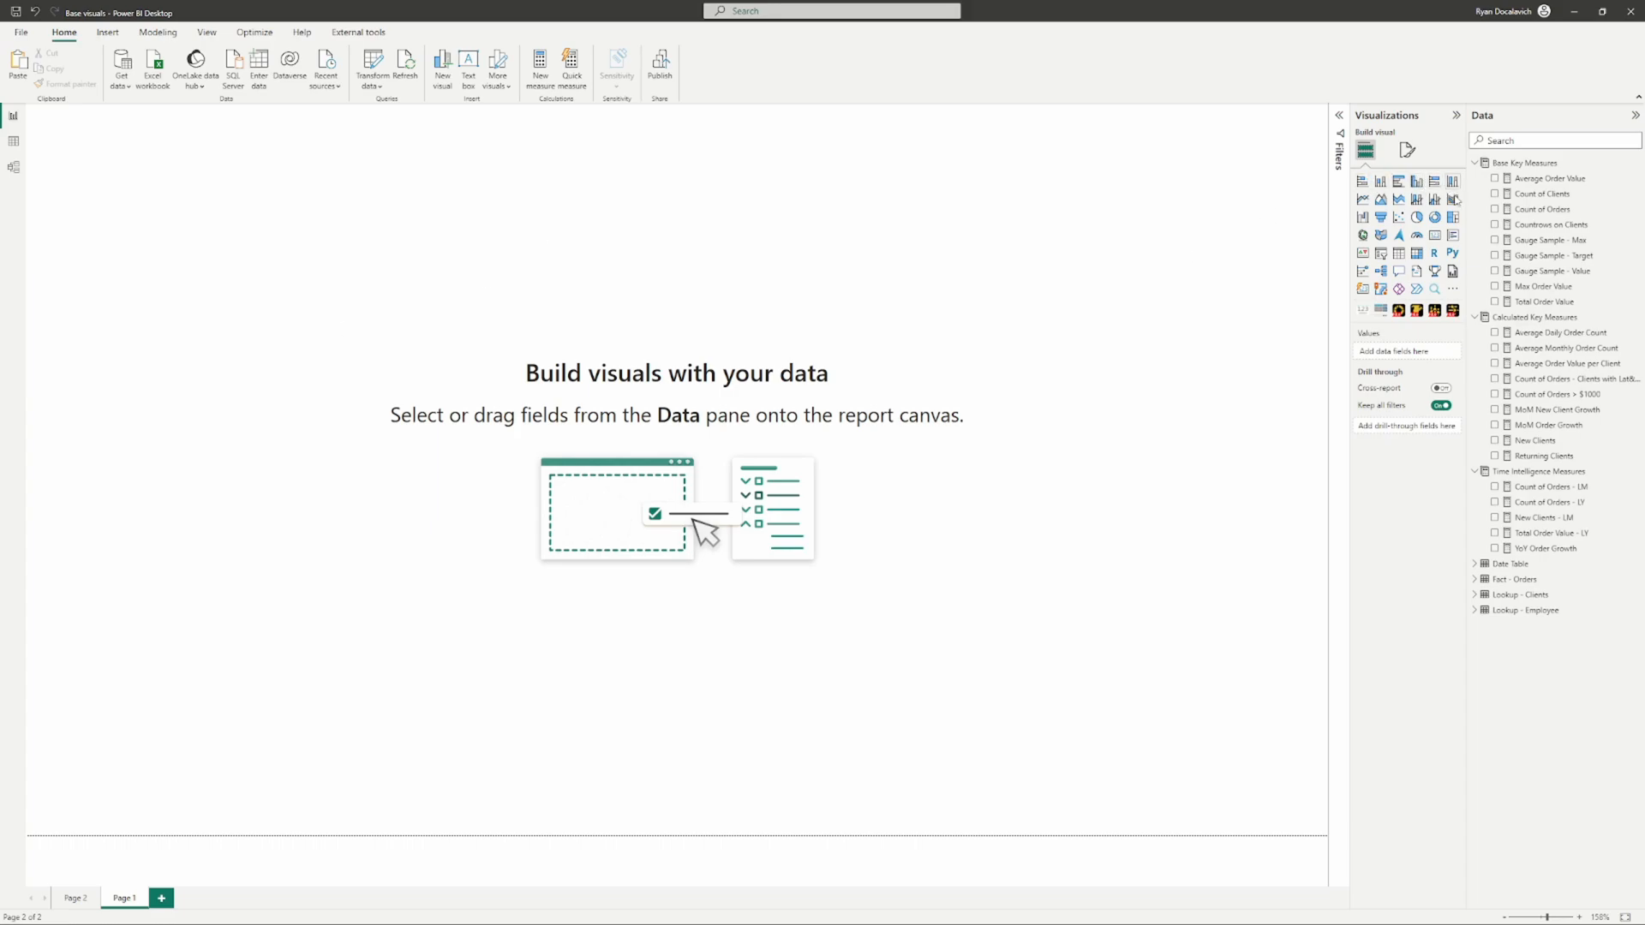
Step: Insert a stacked bar chart on the new page and add ClientName to its X-axis
click(1362, 181)
drag(159, 267, 266, 345)
click(1539, 138)
text(clientn)
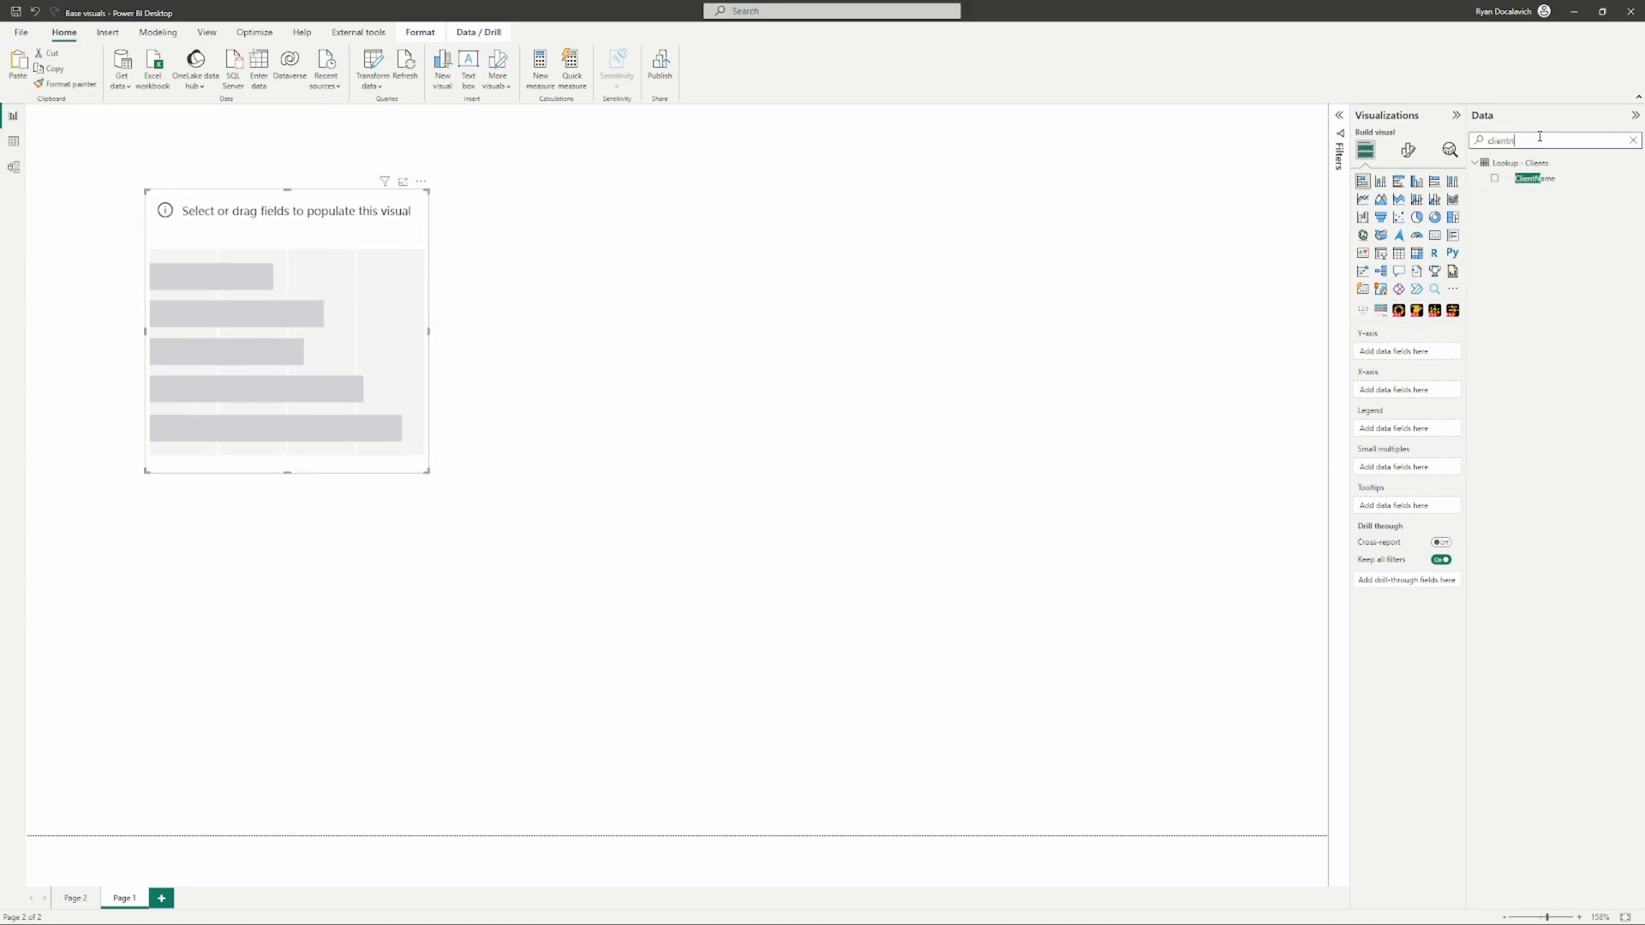
drag(1535, 178, 1405, 392)
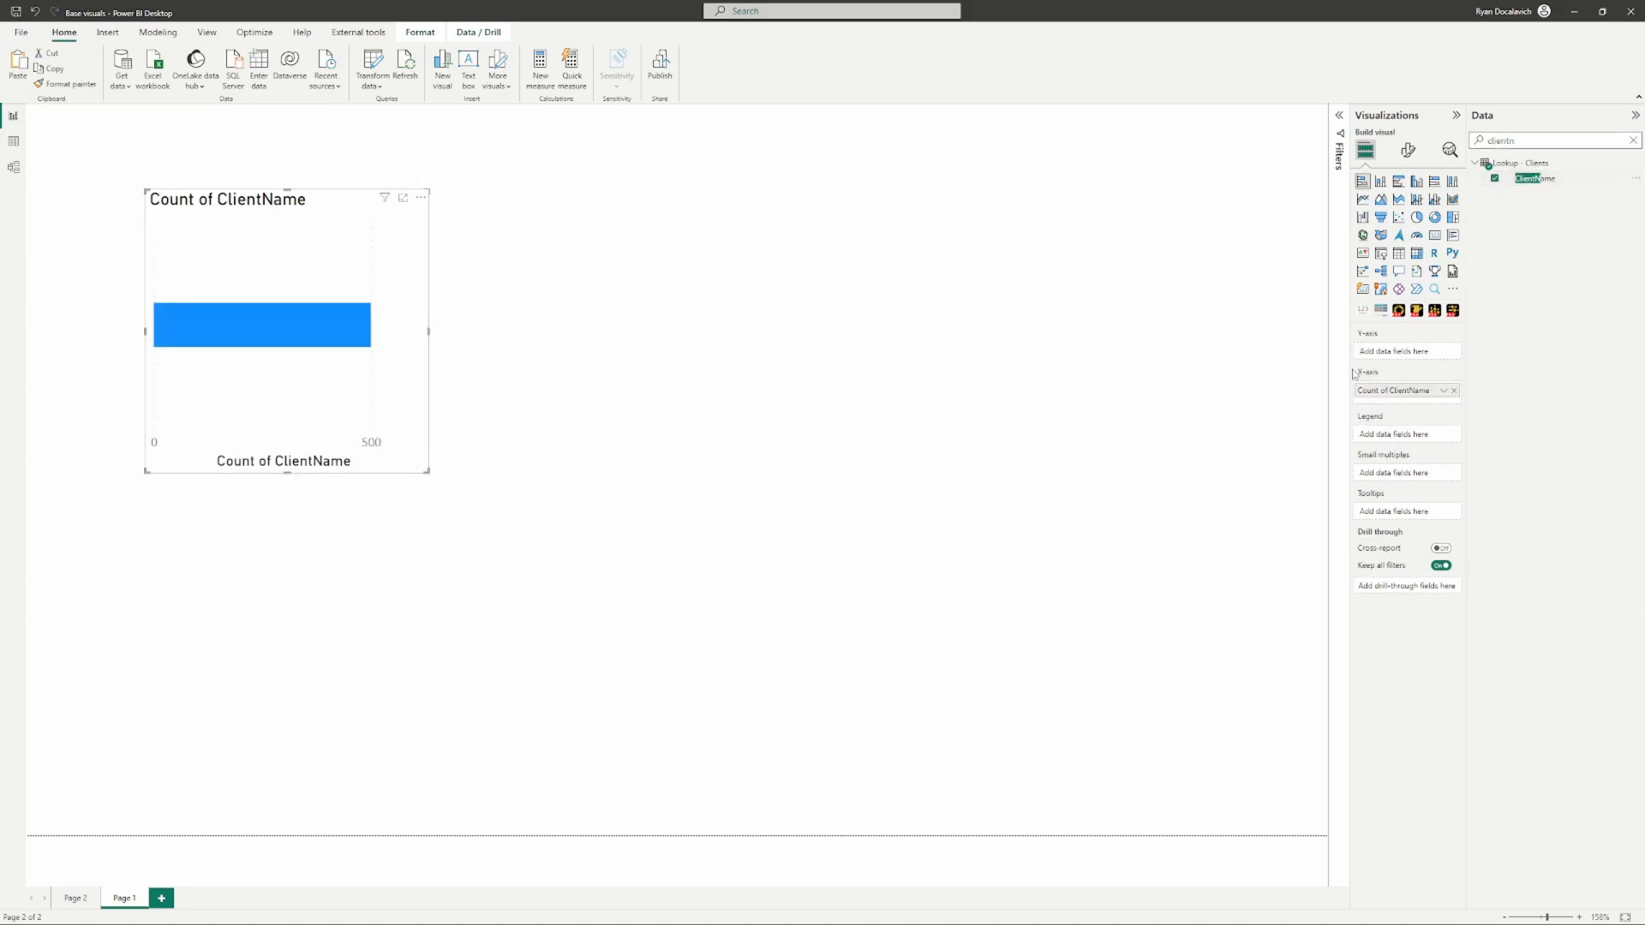
click(1631, 141)
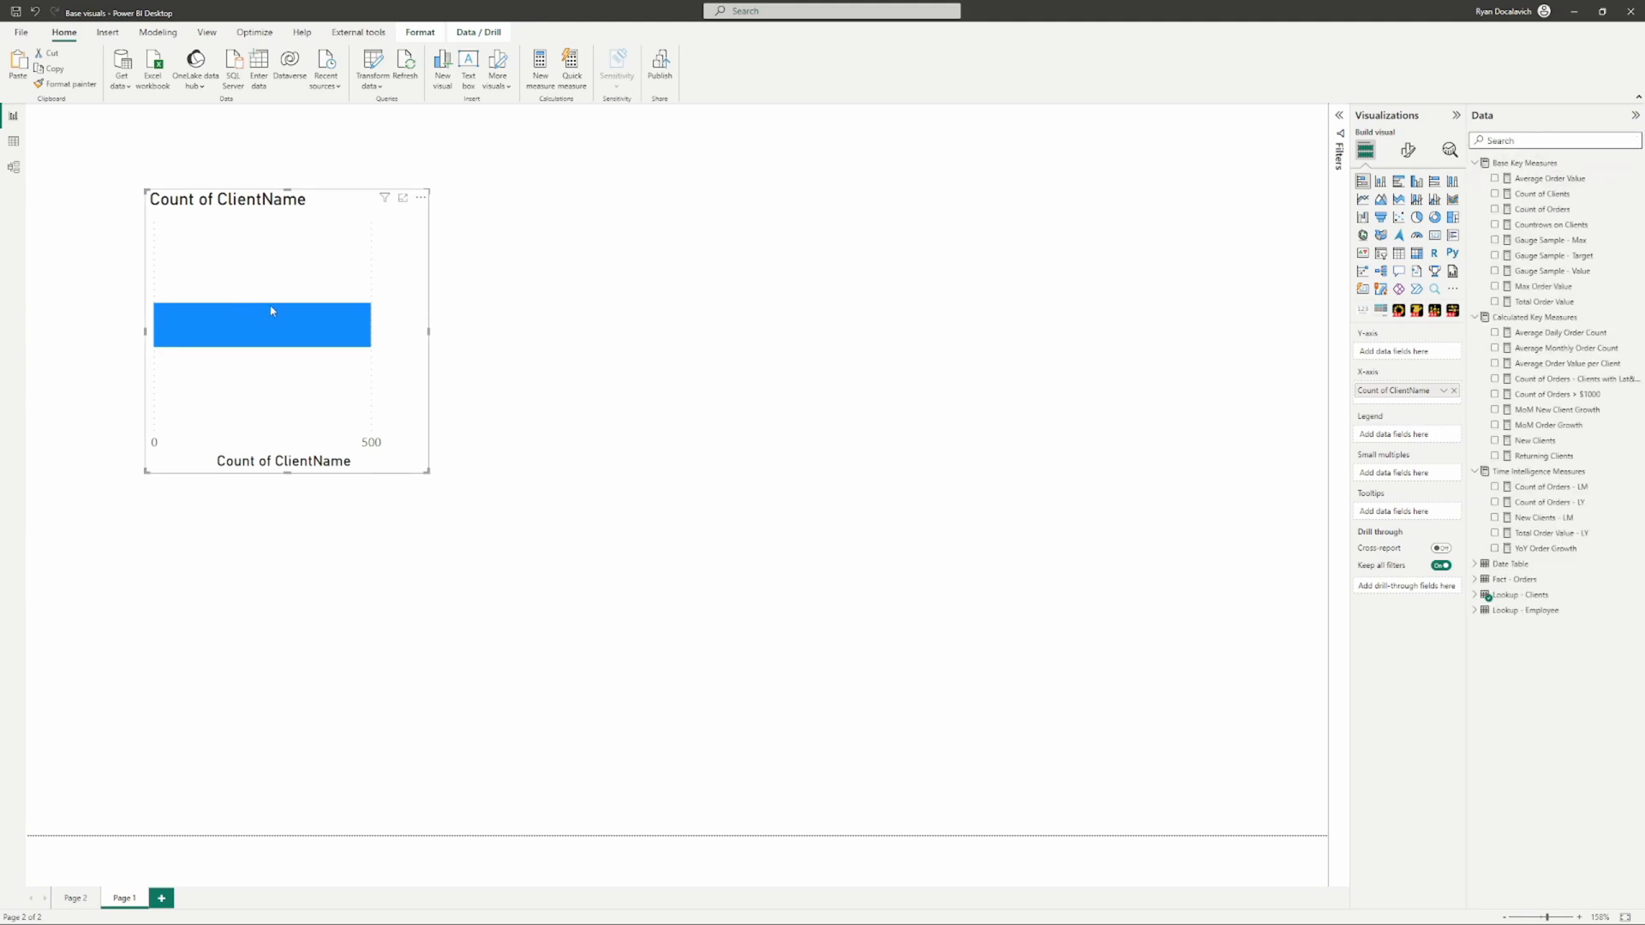
Step: Plot Total Order Value on the X-axis with ClientName on the Y-axis, and enlarge and reposition the chart near the page's left edge
click(1443, 390)
click(1307, 421)
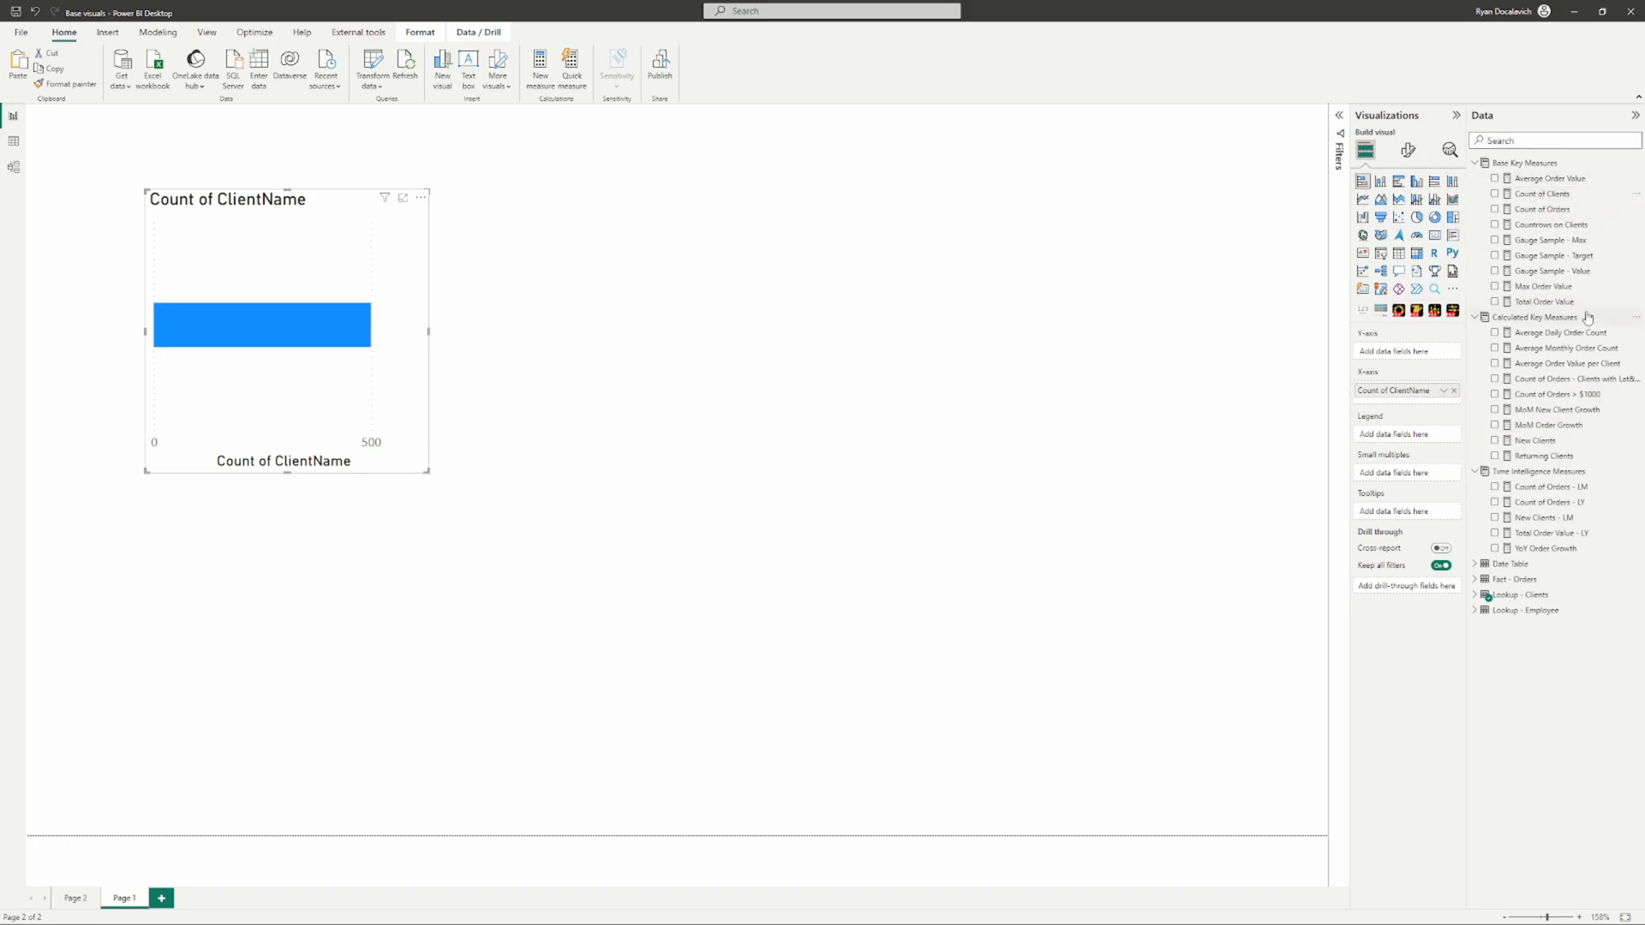
drag(1559, 305, 1410, 361)
drag(1525, 307, 1398, 360)
click(1495, 301)
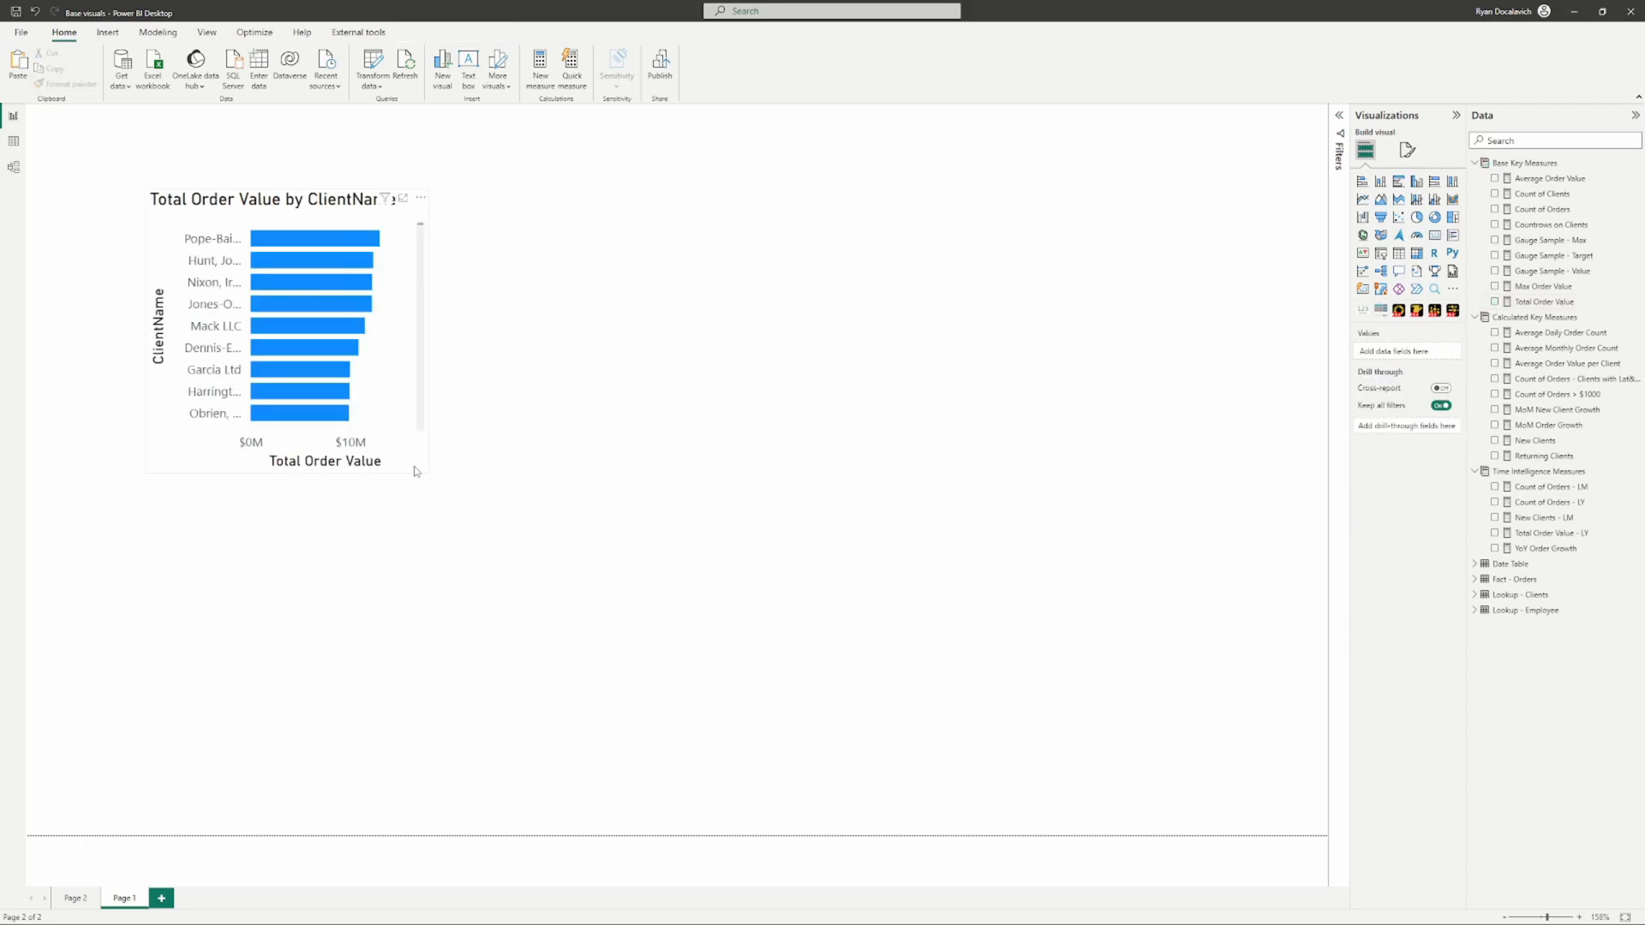
drag(429, 472, 538, 626)
drag(193, 219, 101, 210)
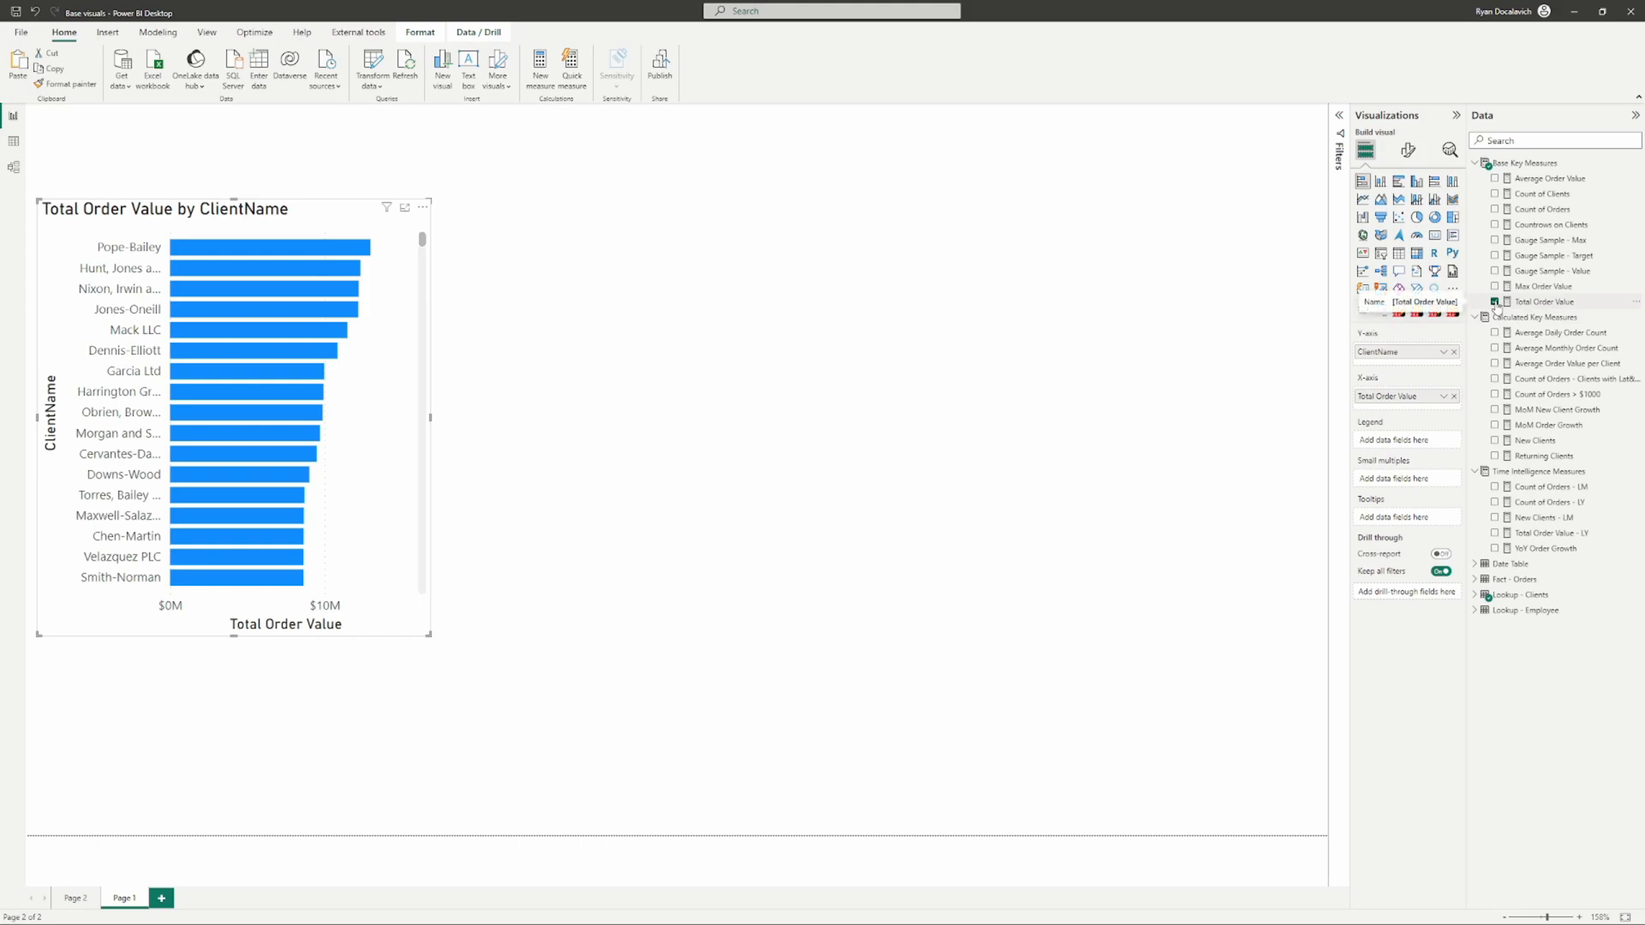
Step: Add Count of Orders to the bar chart's X-axis and highlight each legend series to compare the two measures
drag(1536, 211, 1413, 416)
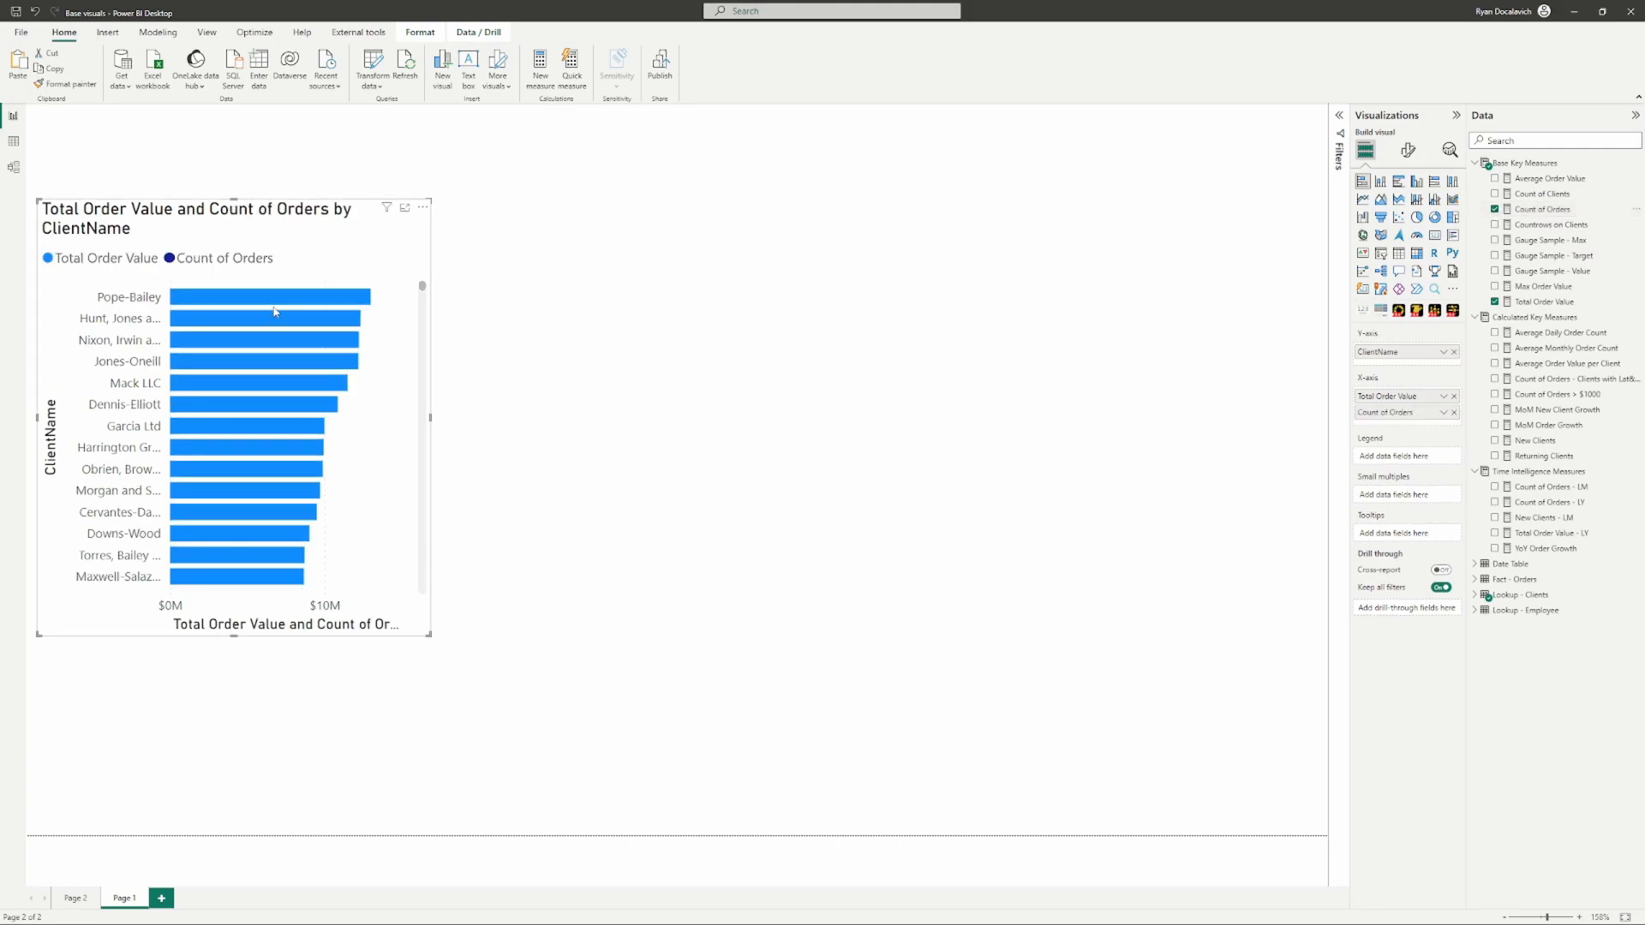
mouse_move(368, 304)
click(192, 264)
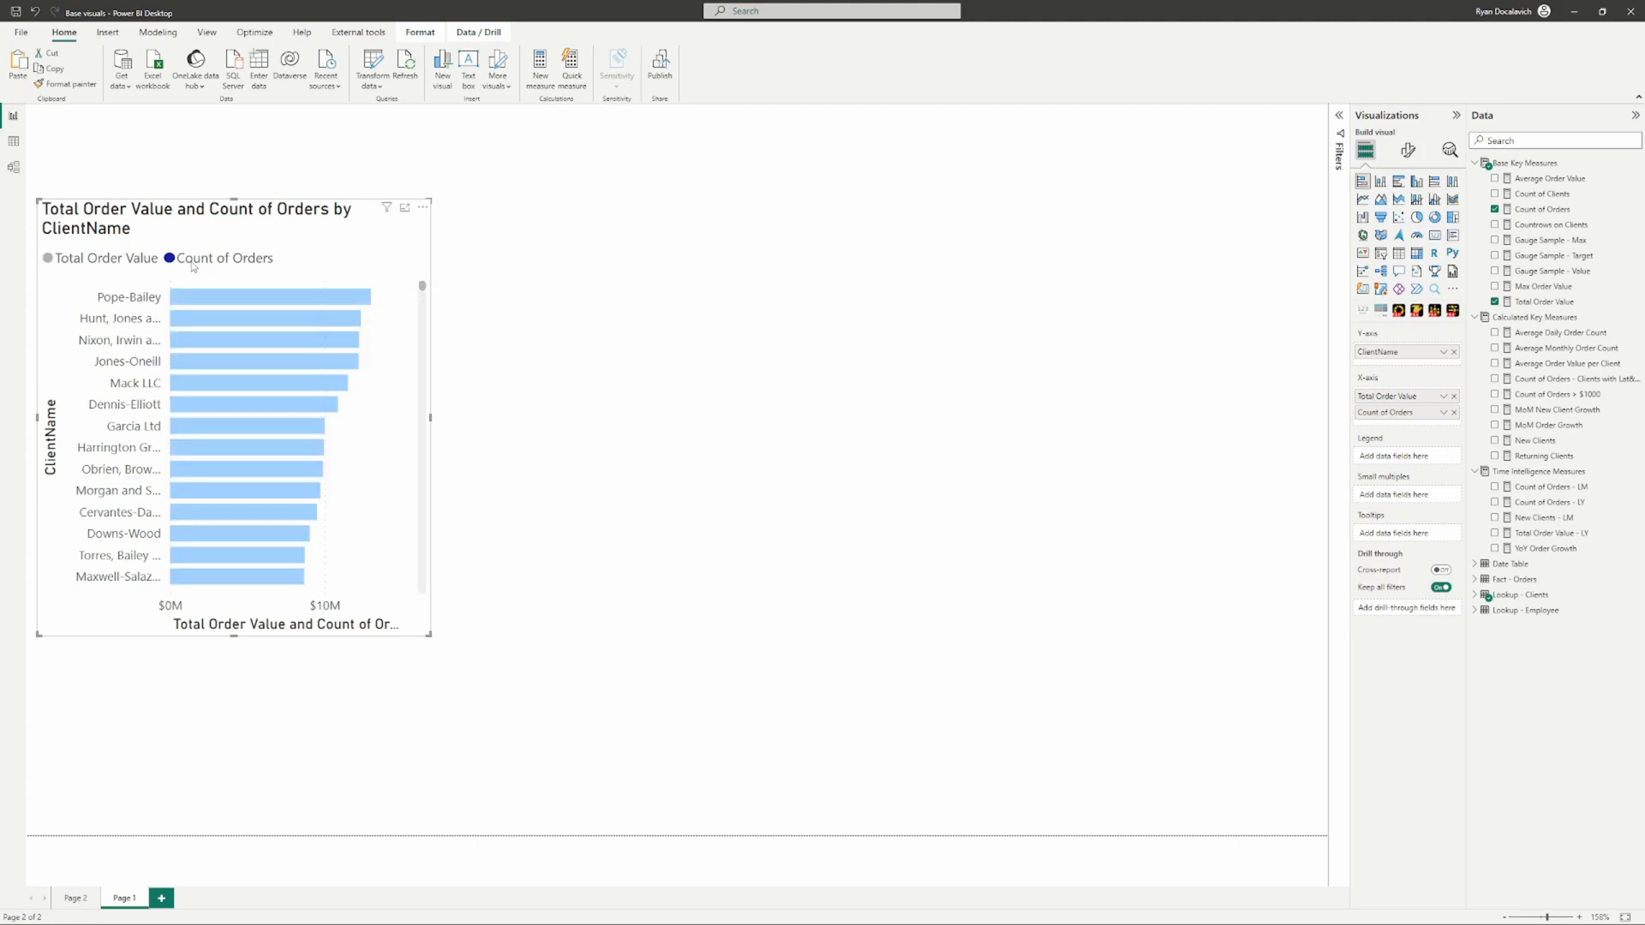
click(92, 264)
click(210, 268)
click(201, 267)
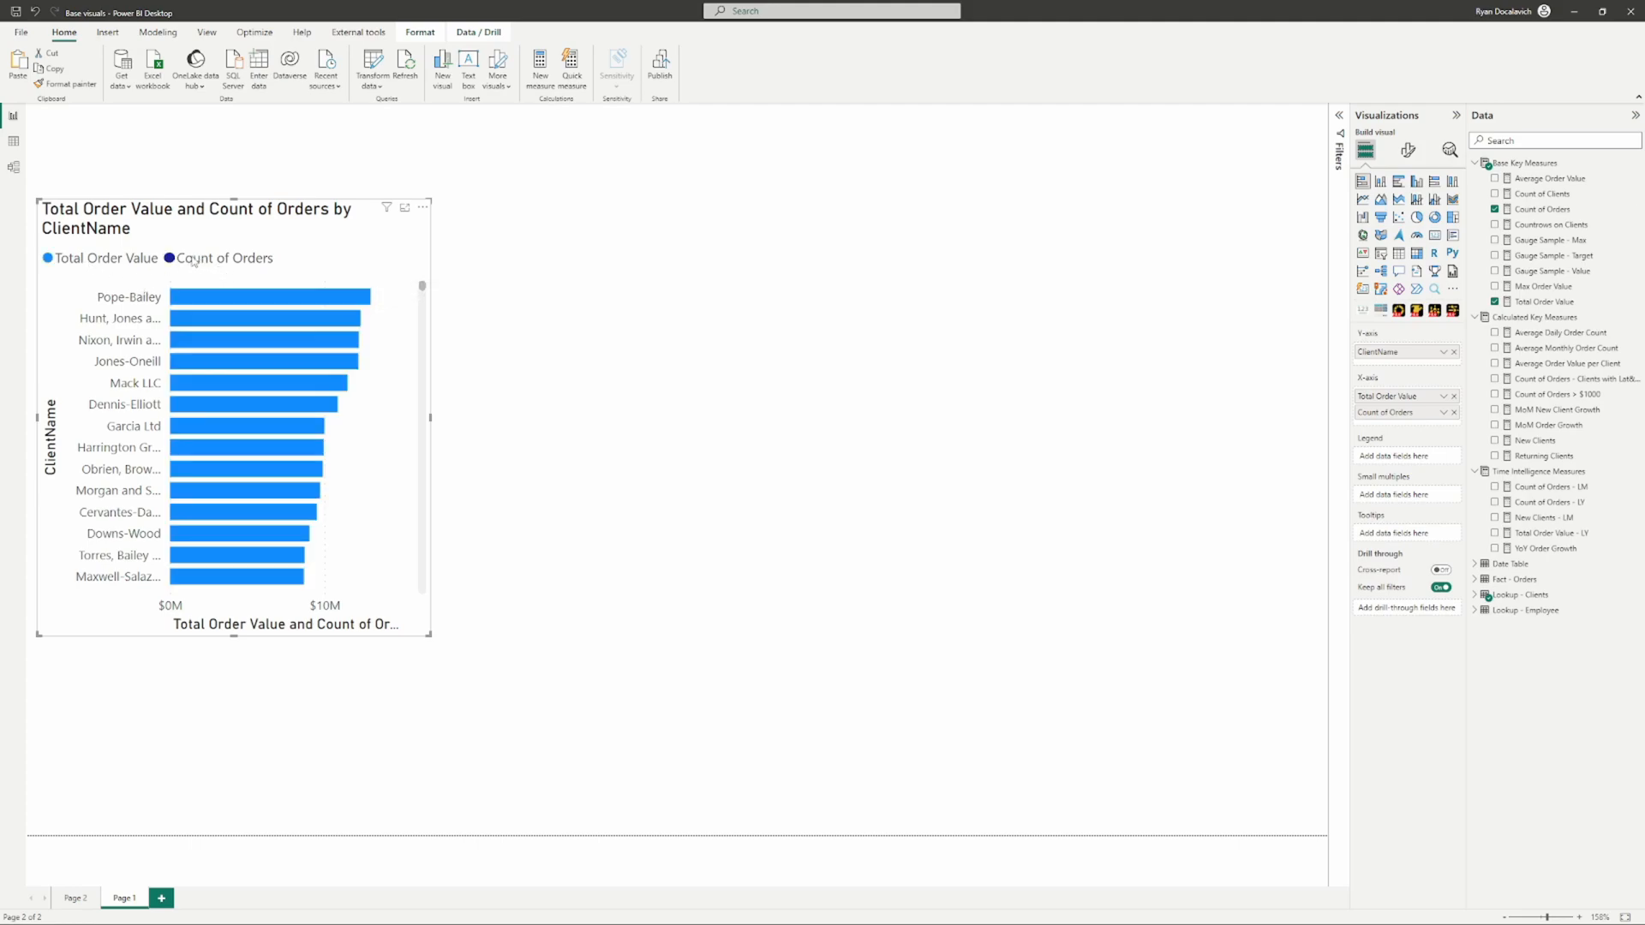
mouse_move(370, 300)
scroll(360, 320, down, 6)
scroll(335, 351, up, 6)
Step: Try the clustered bar chart type, restore the stacked bar chart, and remove Count of Orders from the X-axis
click(1398, 181)
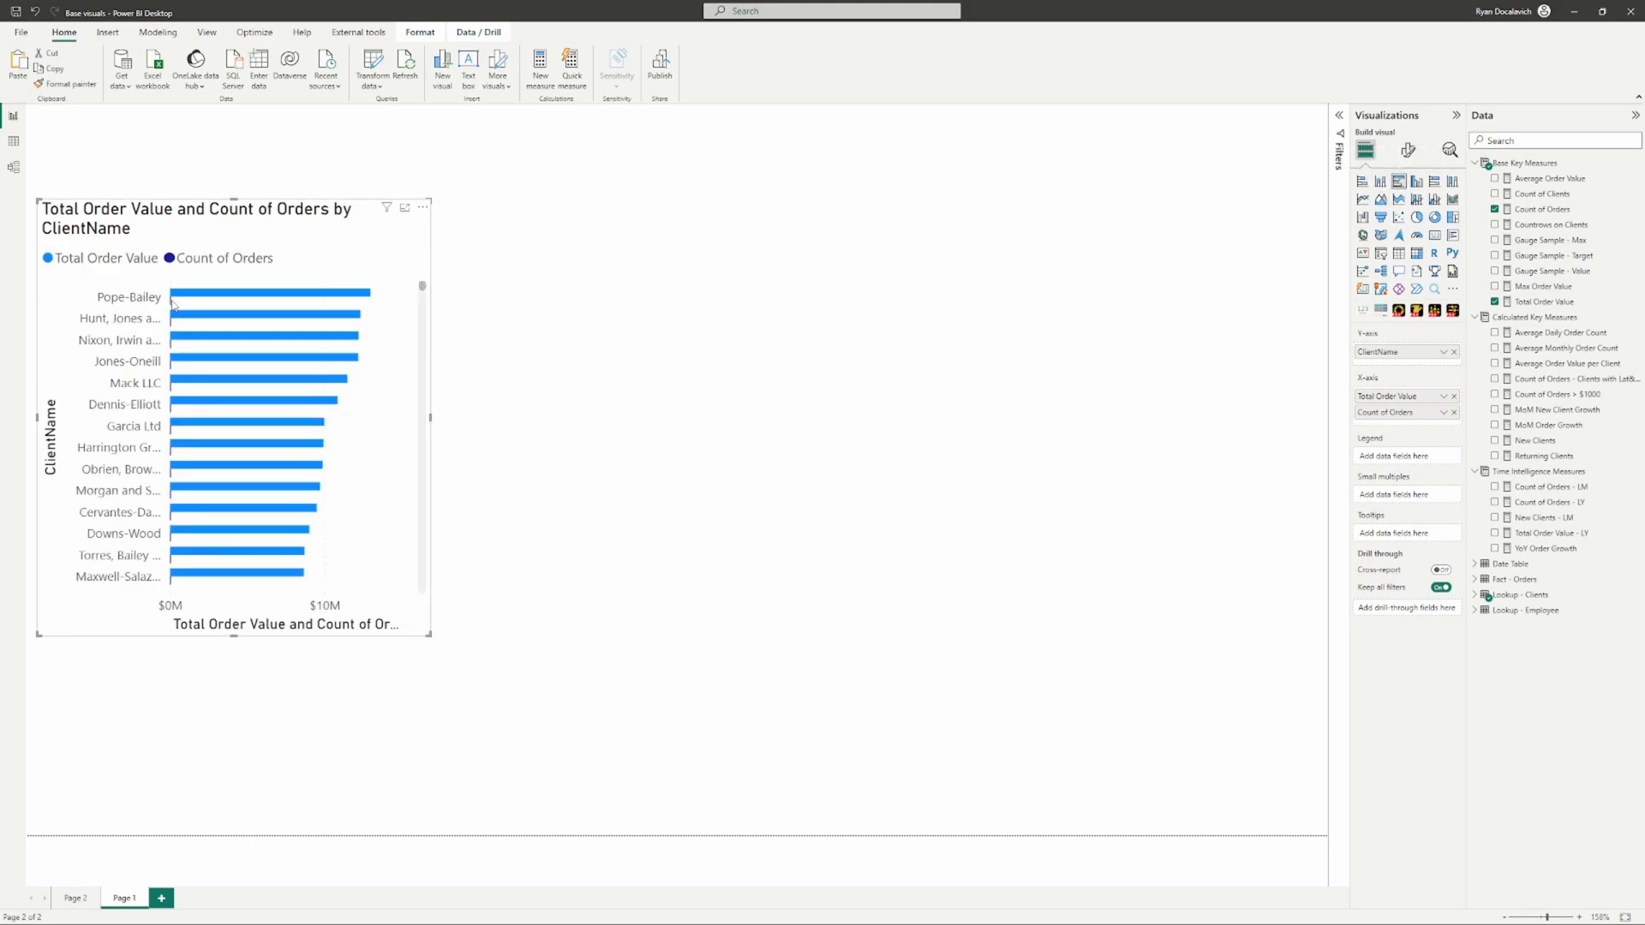
mouse_move(173, 303)
click(1363, 182)
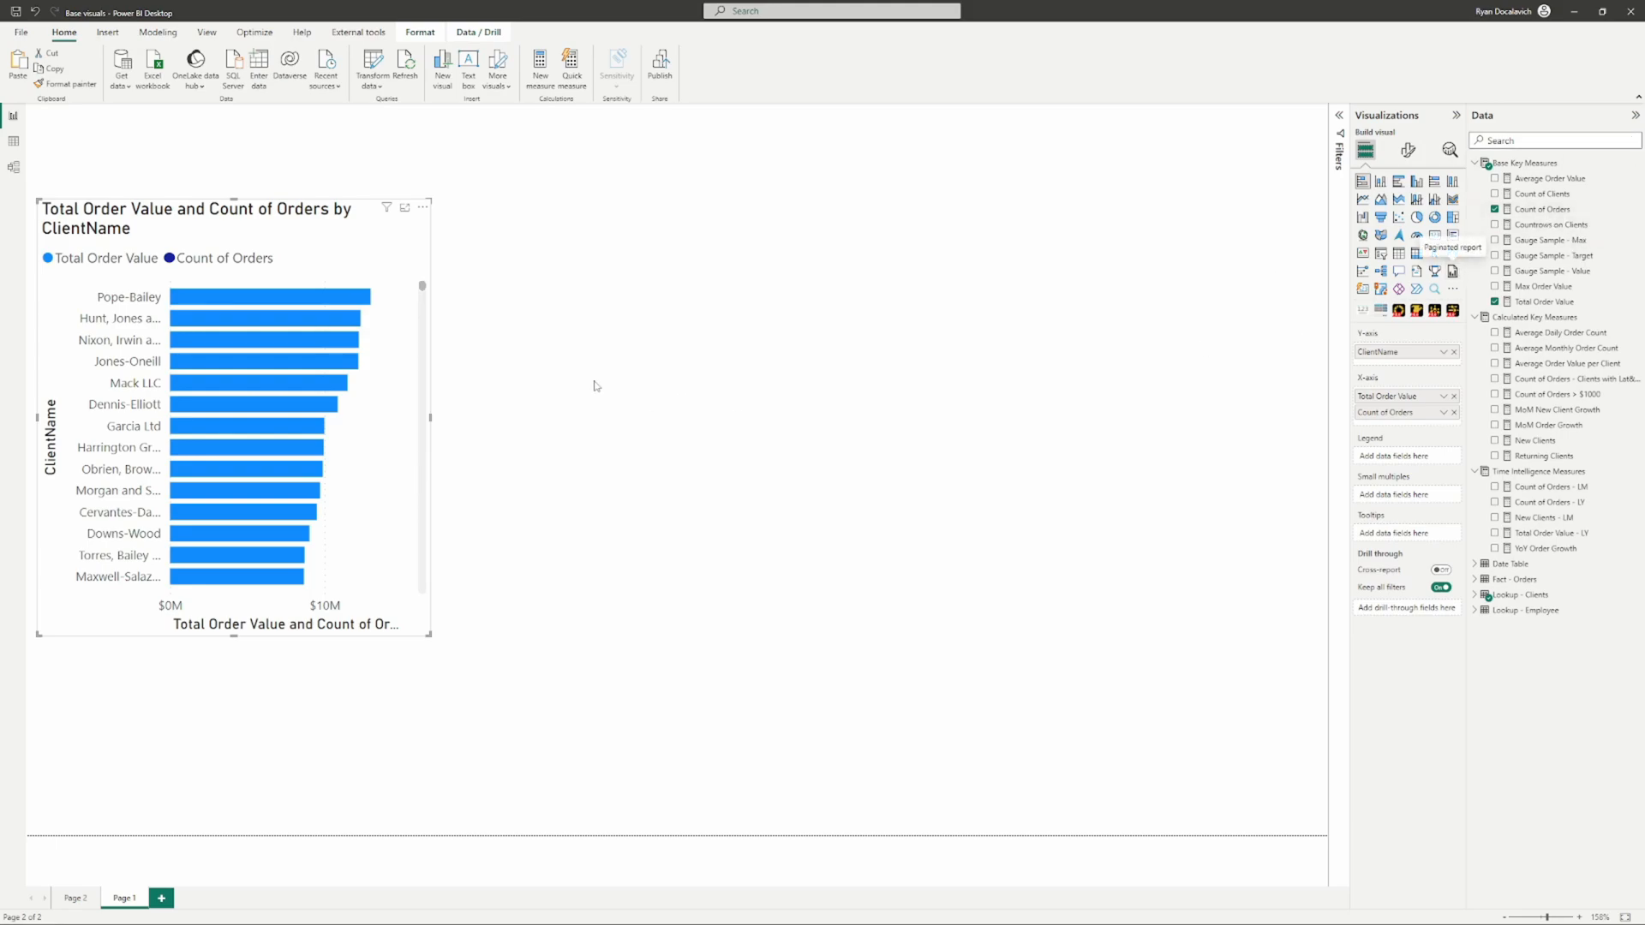
mouse_move(242, 305)
click(1455, 412)
Step: Turn on data labels for the Total Order Value by ClientName bar chart
click(1408, 150)
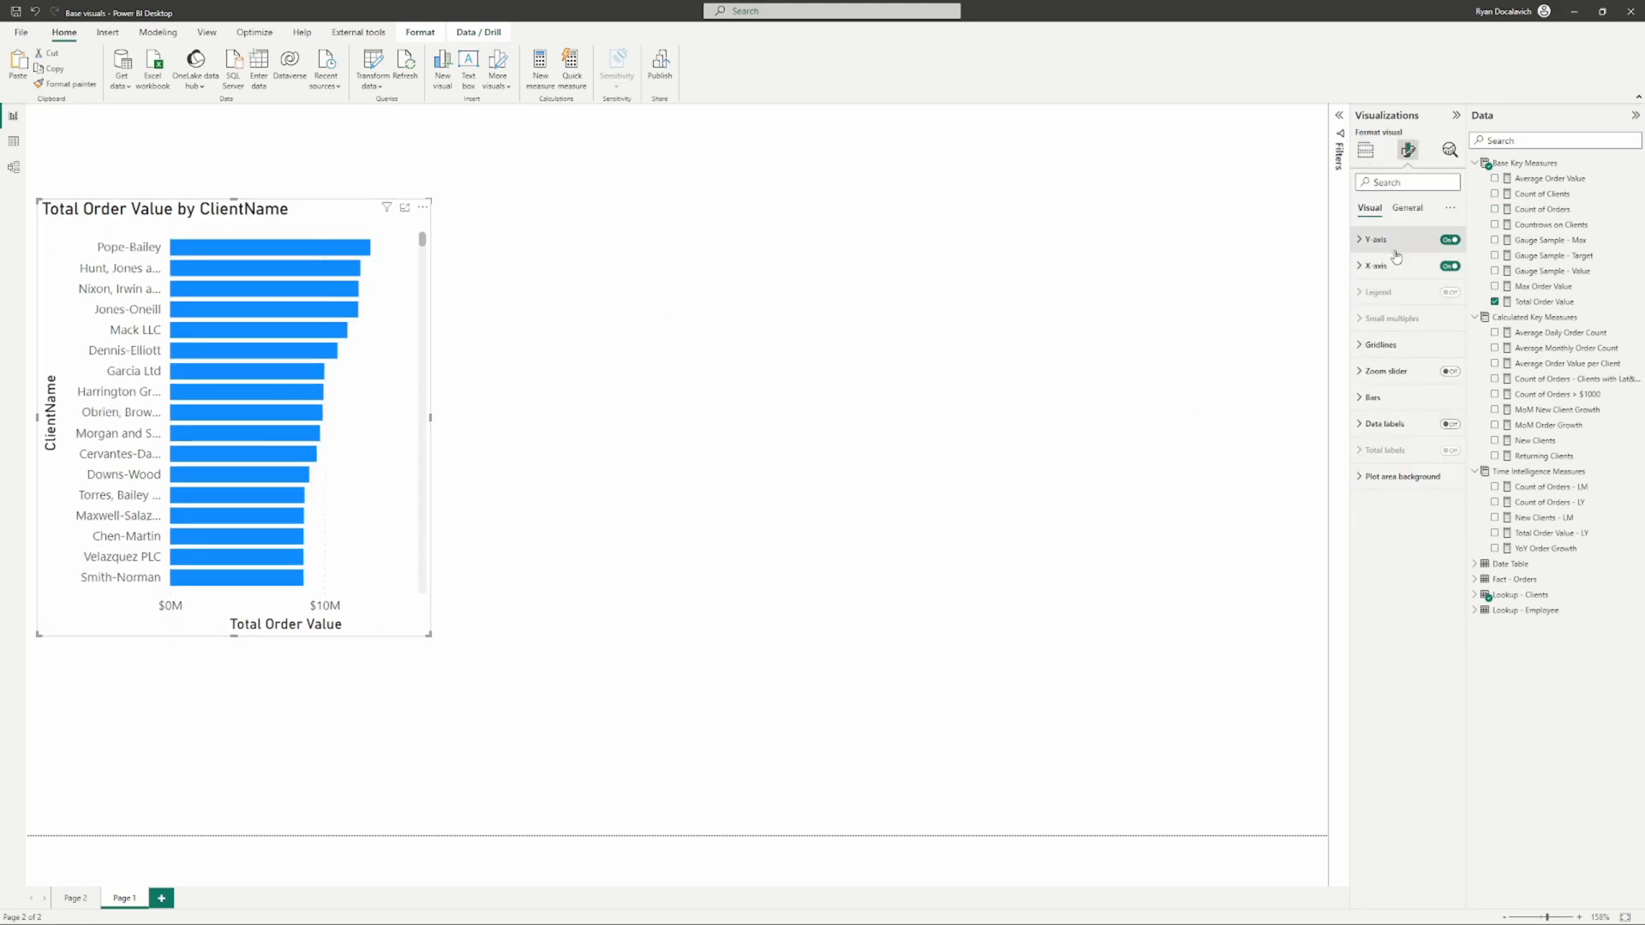
click(1384, 424)
click(1449, 424)
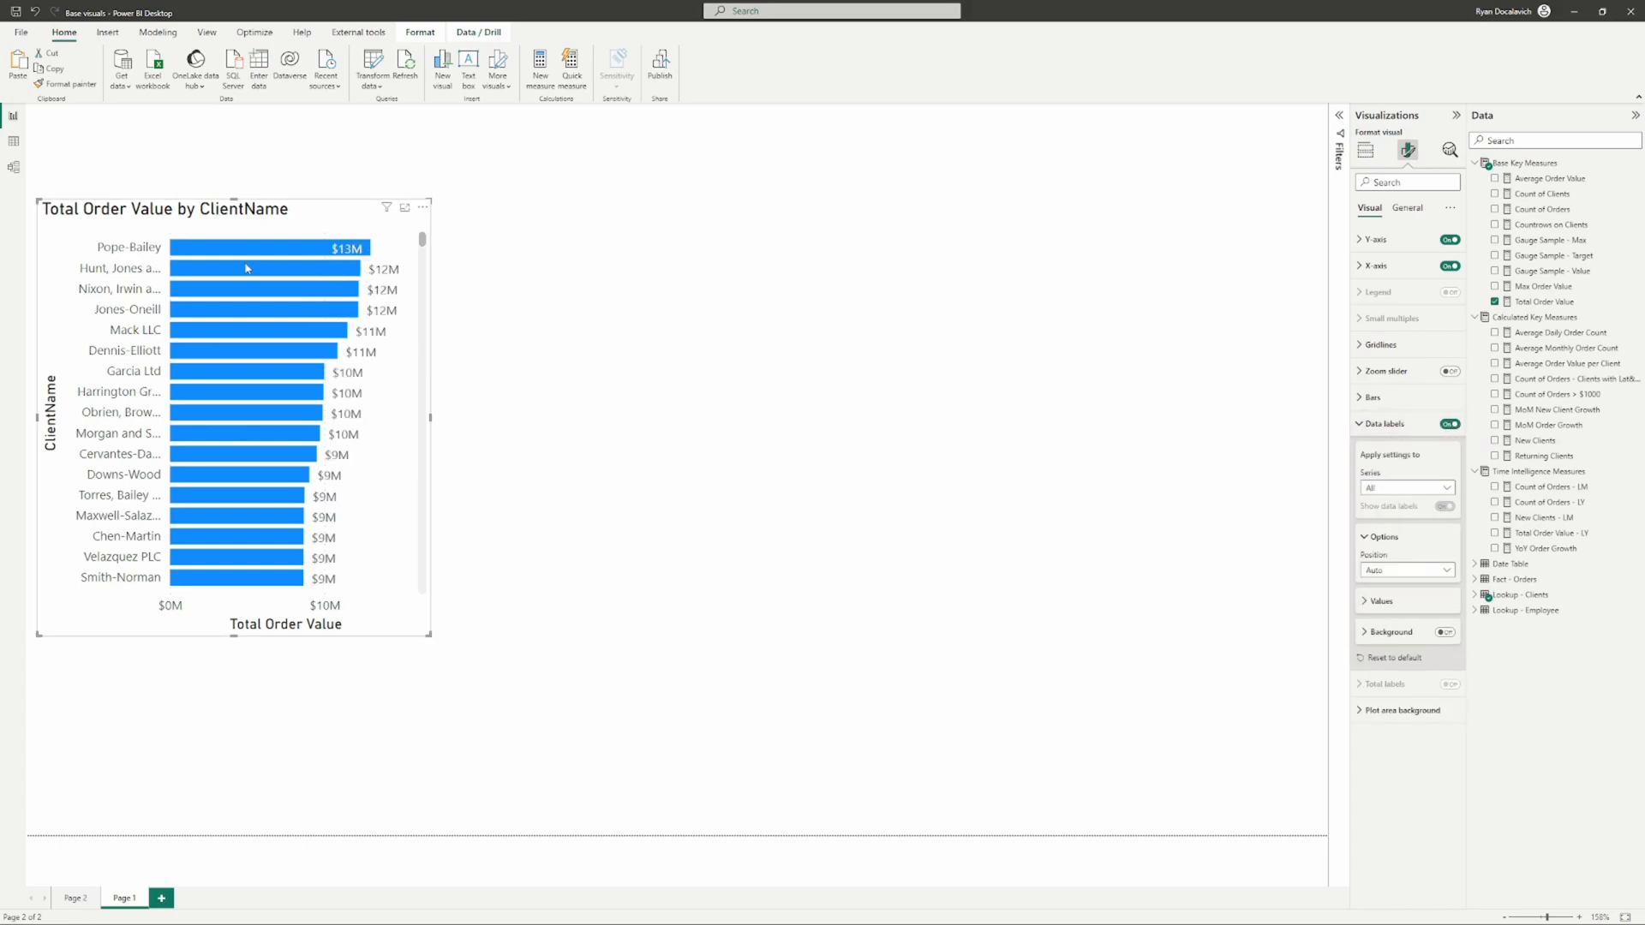
click(1365, 150)
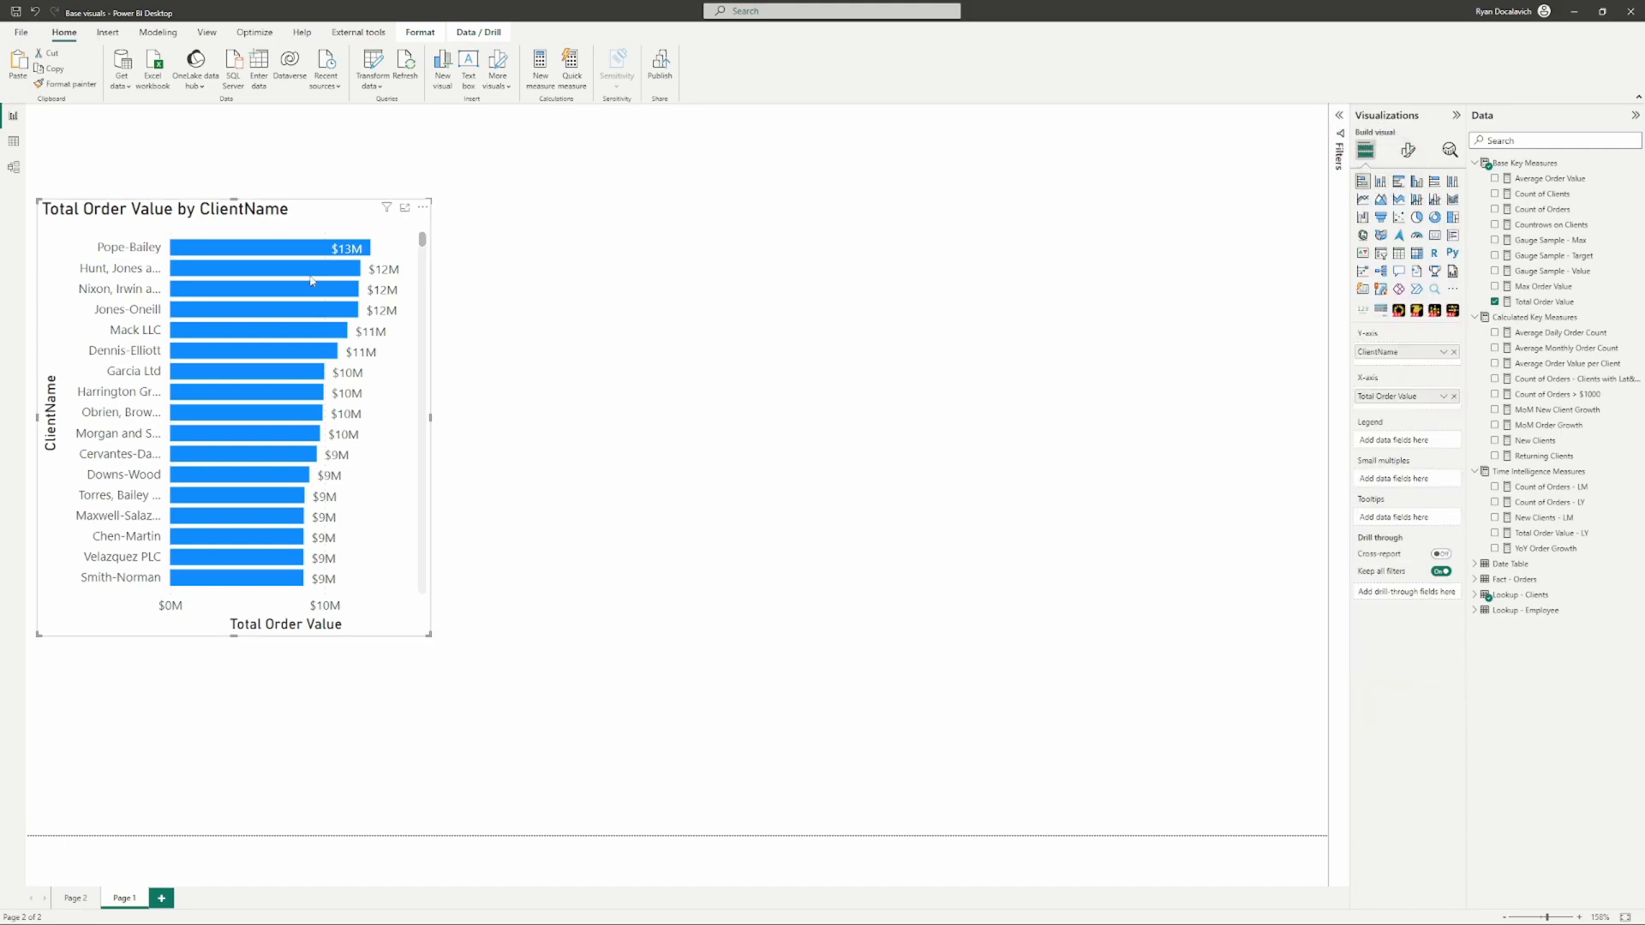
Step: Convert the visual to a stacked column chart, widen it to about half the page, and compare it with the stacked bar layout
click(1381, 181)
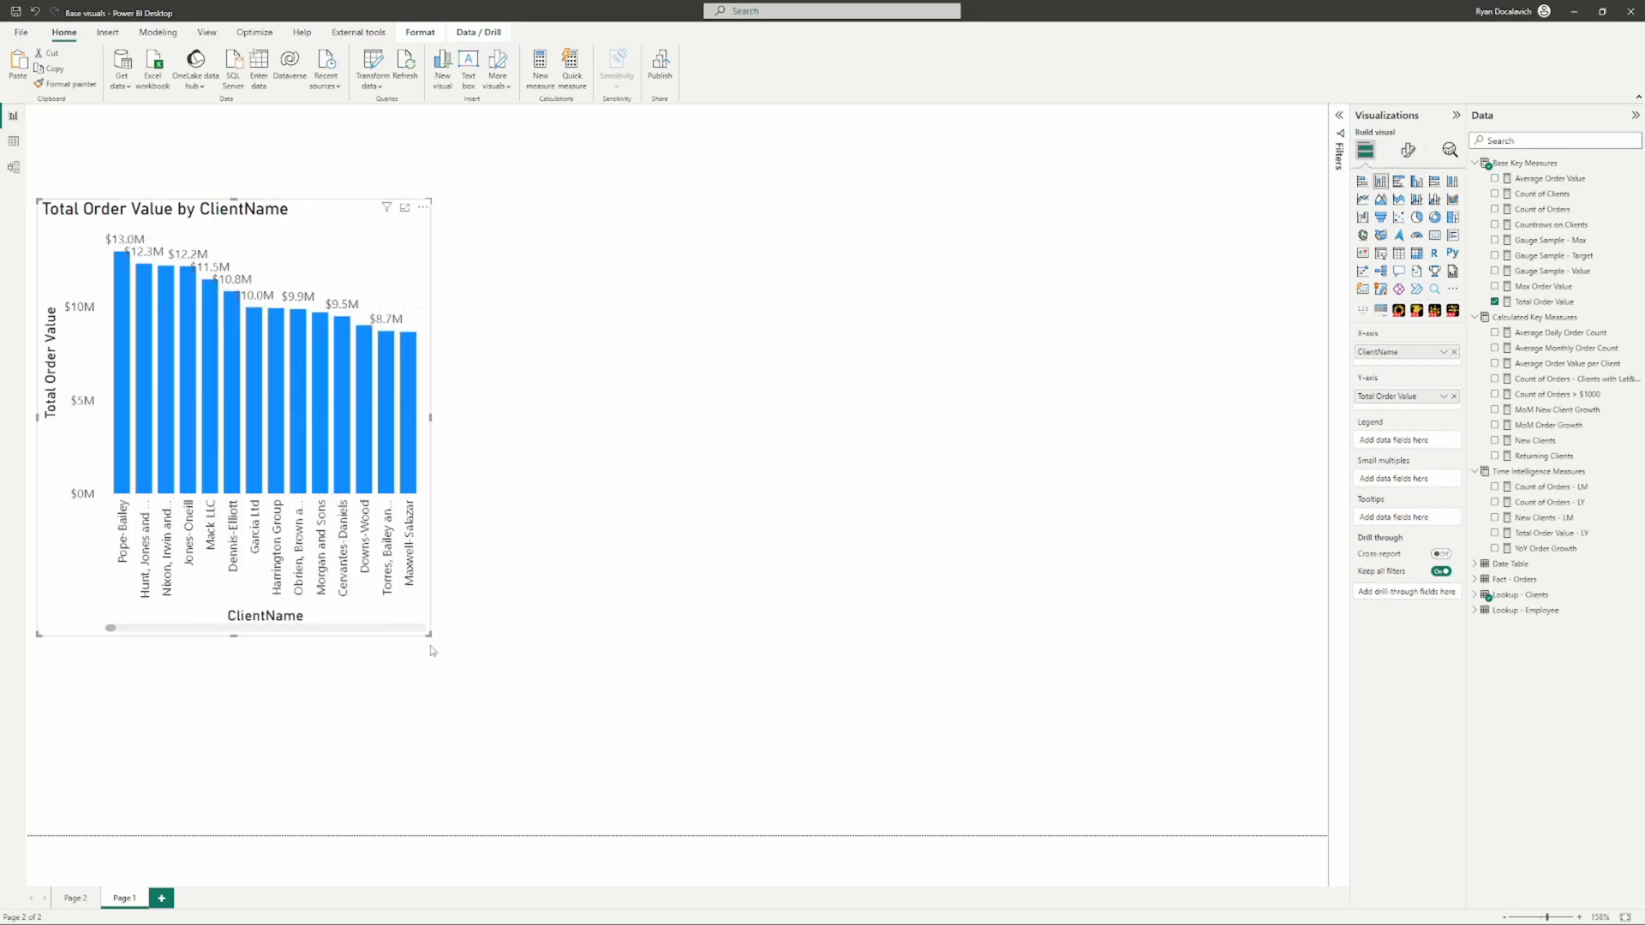
drag(427, 636, 698, 585)
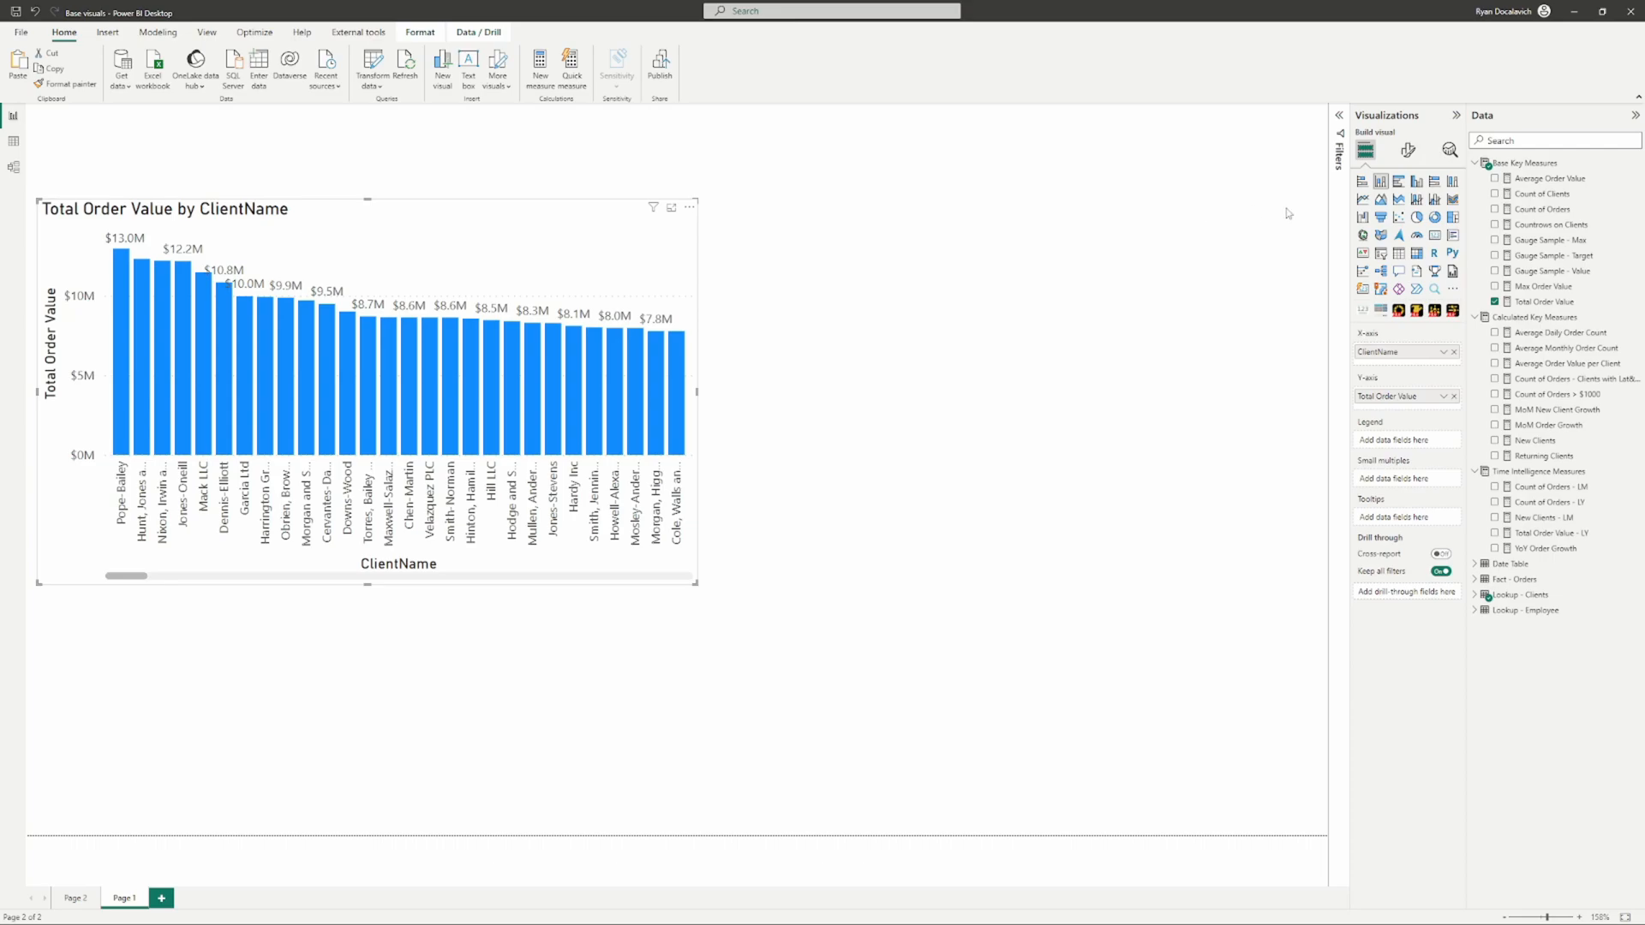
click(1362, 181)
click(1381, 180)
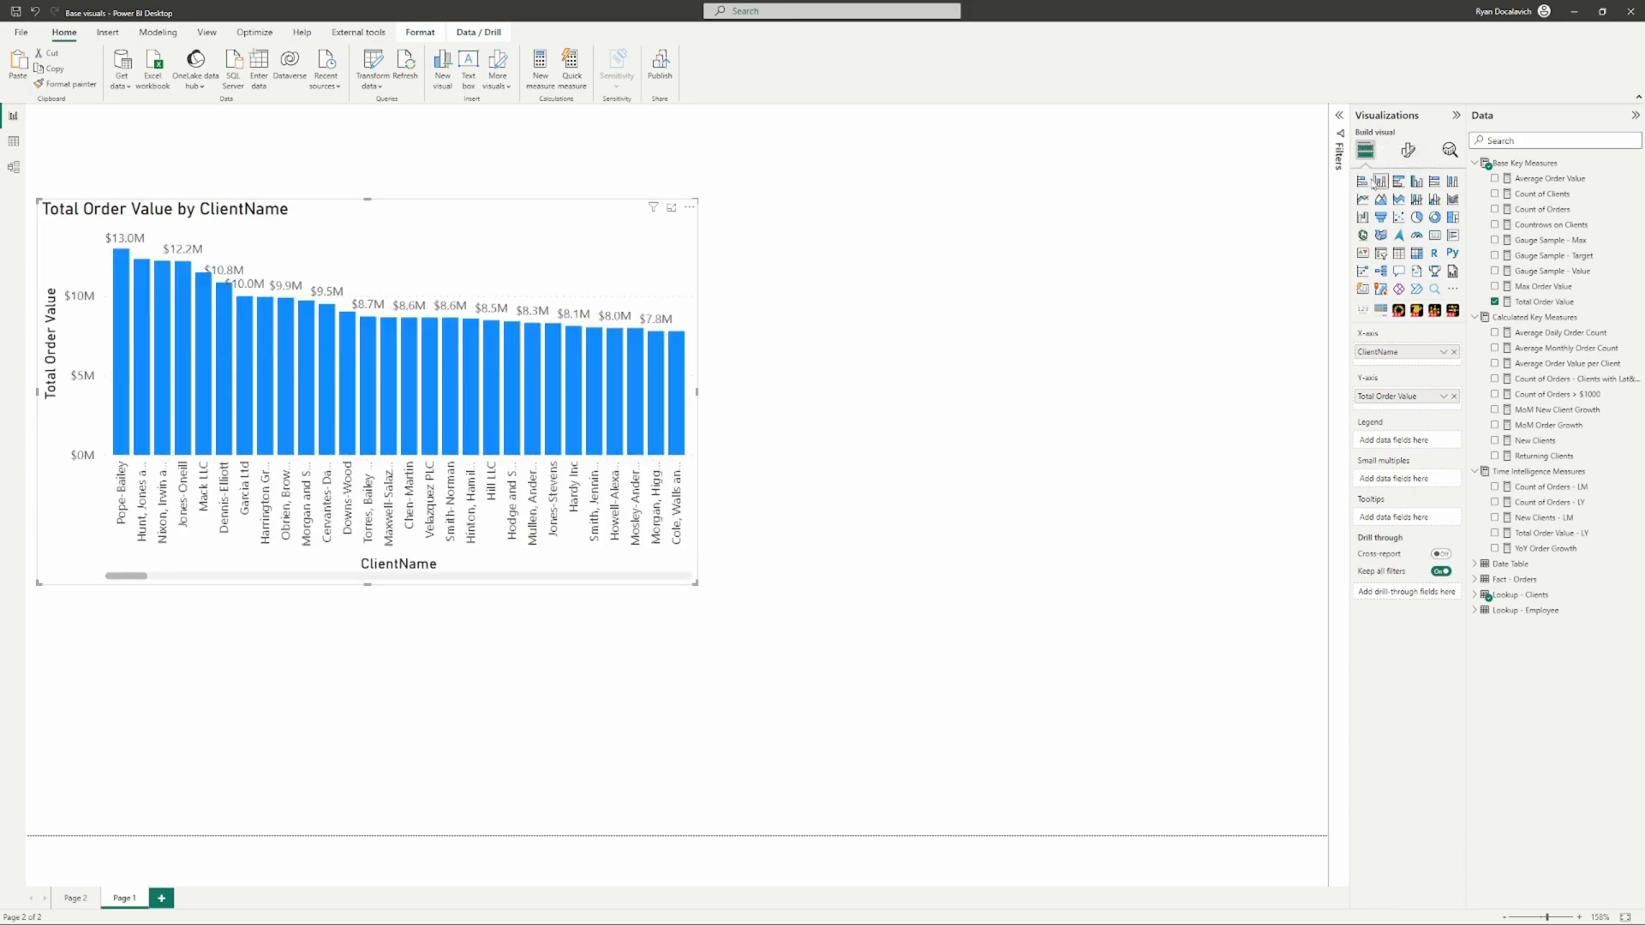
click(1362, 181)
click(1378, 182)
Step: Switch the visual to a clustered bar chart and place Count of Orders above Total Order Value on the X-axis
click(1399, 183)
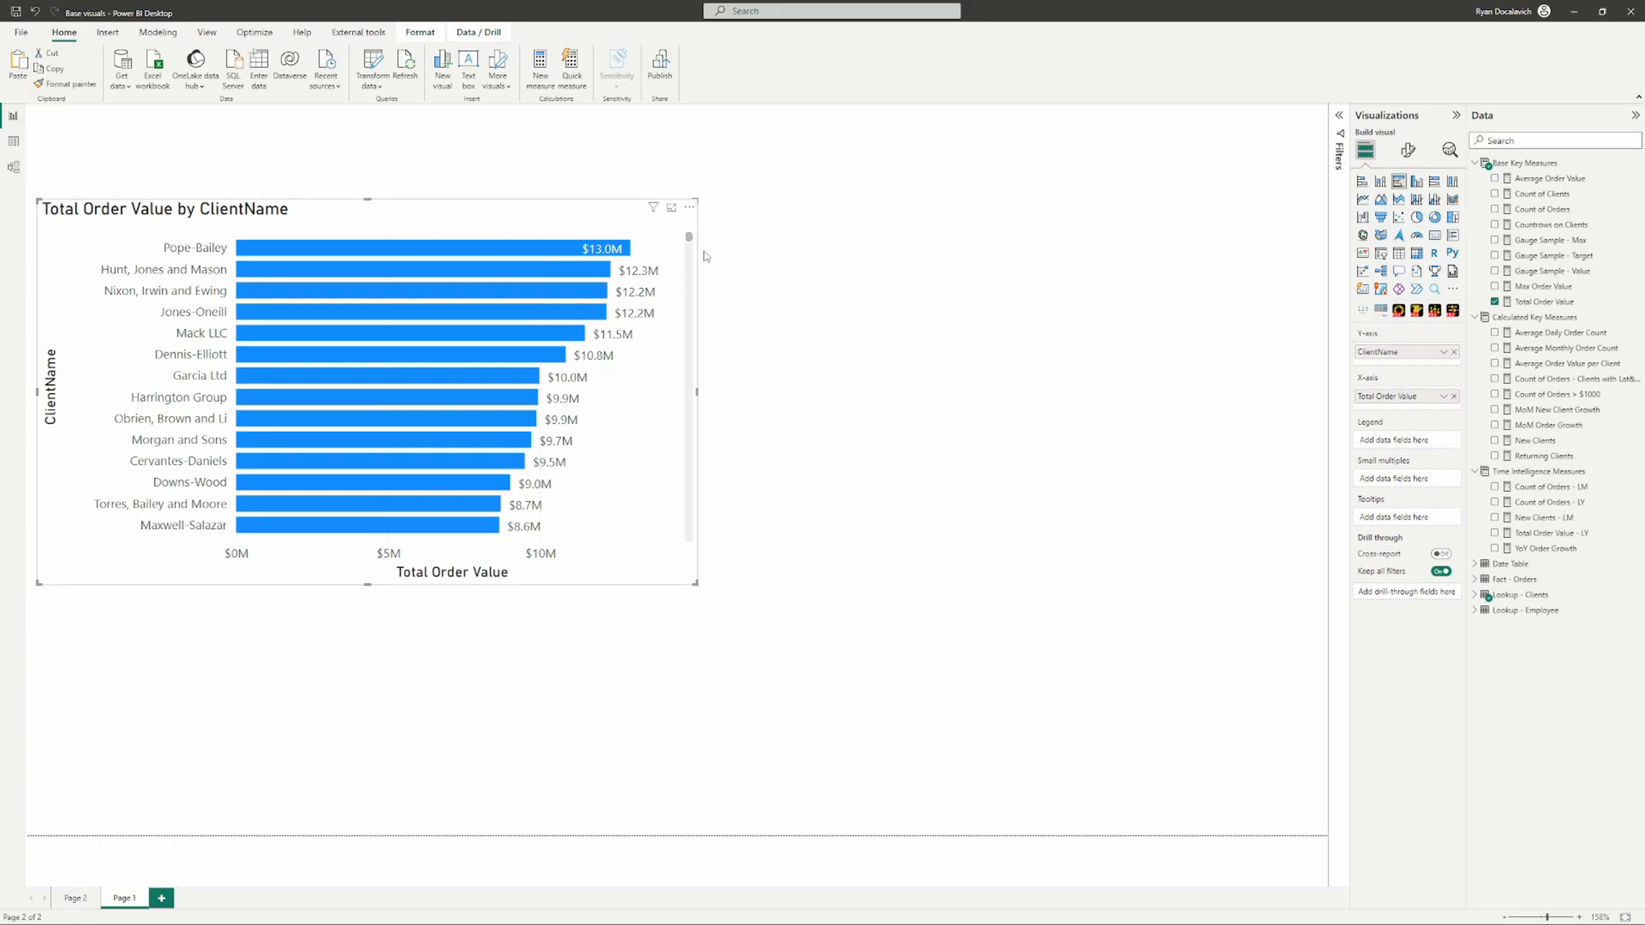
drag(1542, 209, 1405, 403)
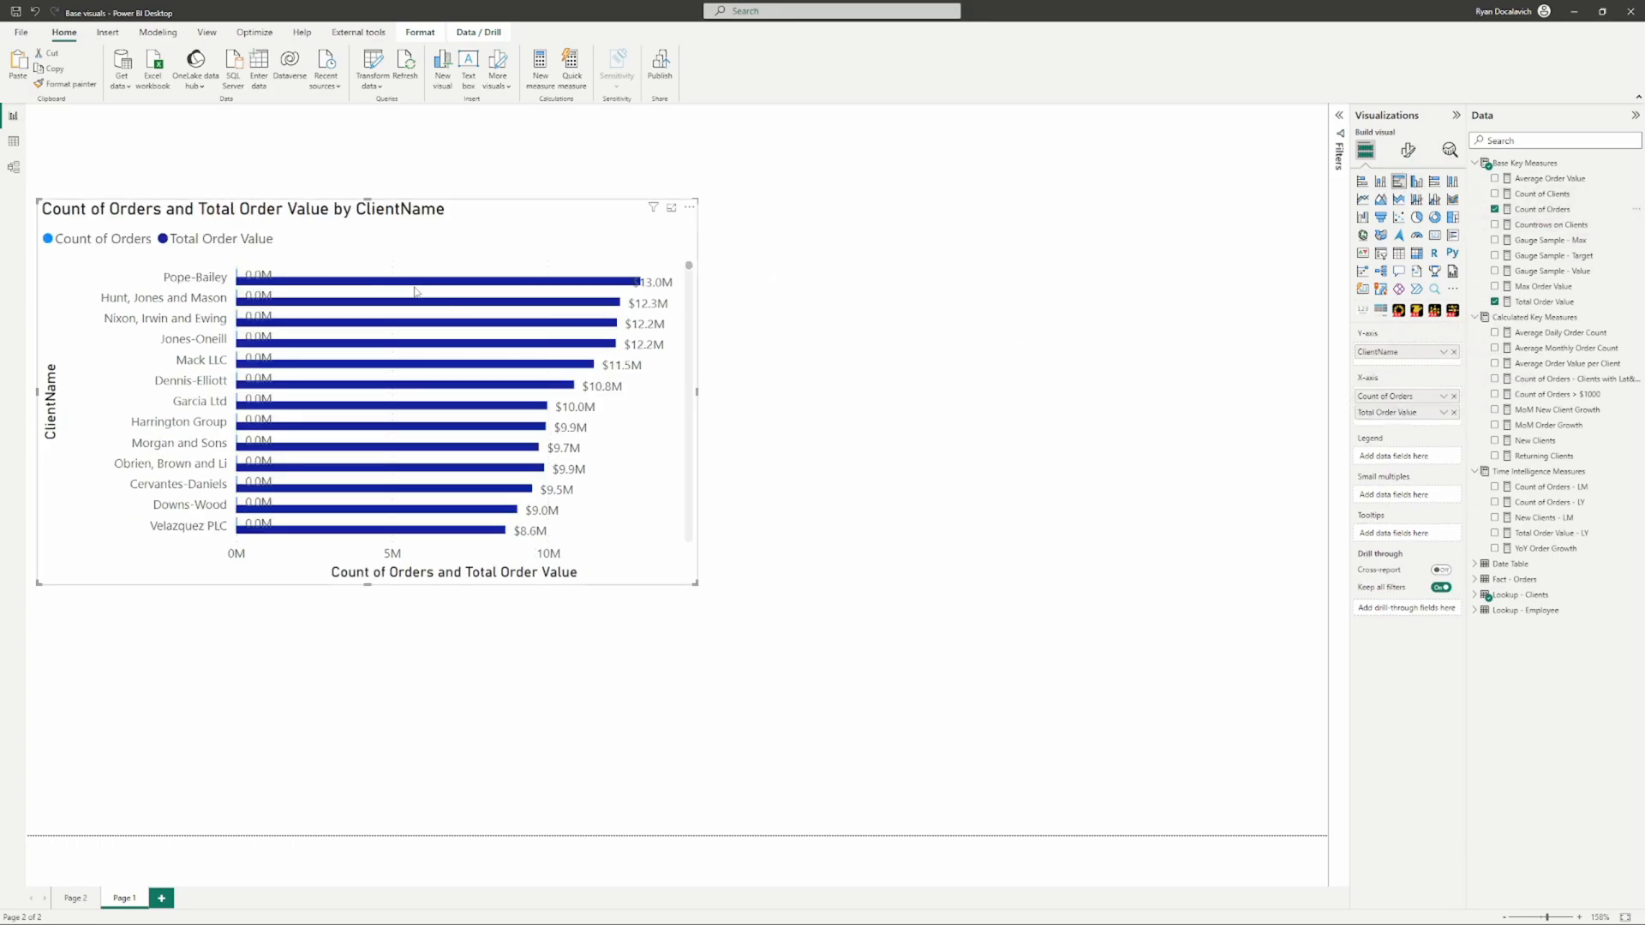
mouse_move(434, 286)
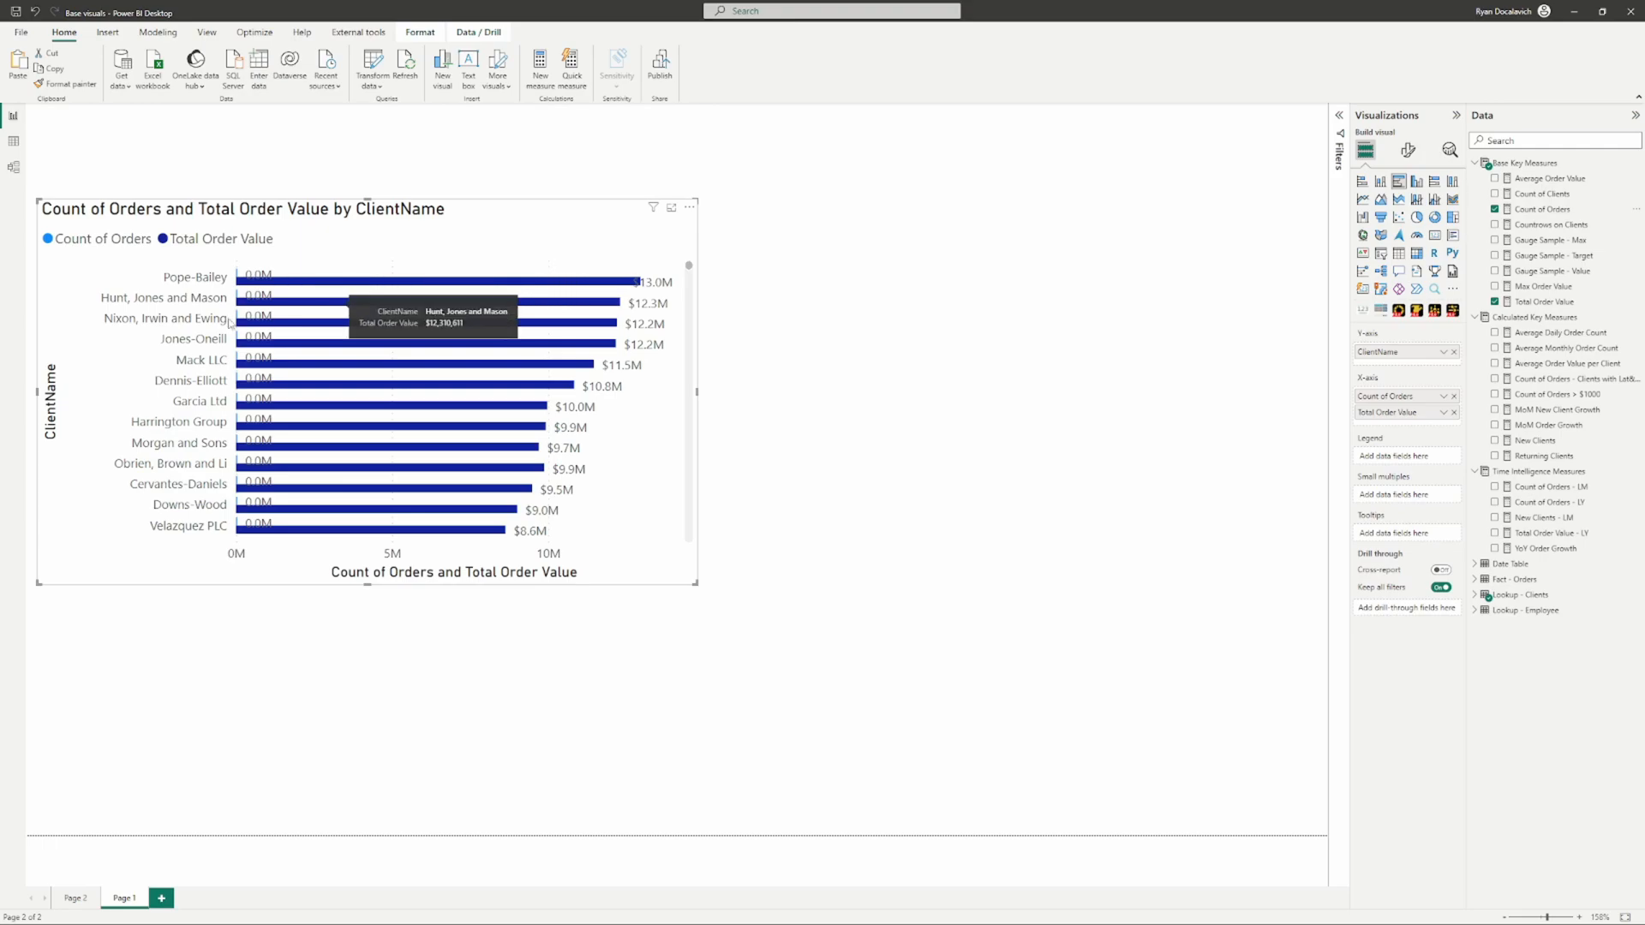
mouse_move(239, 297)
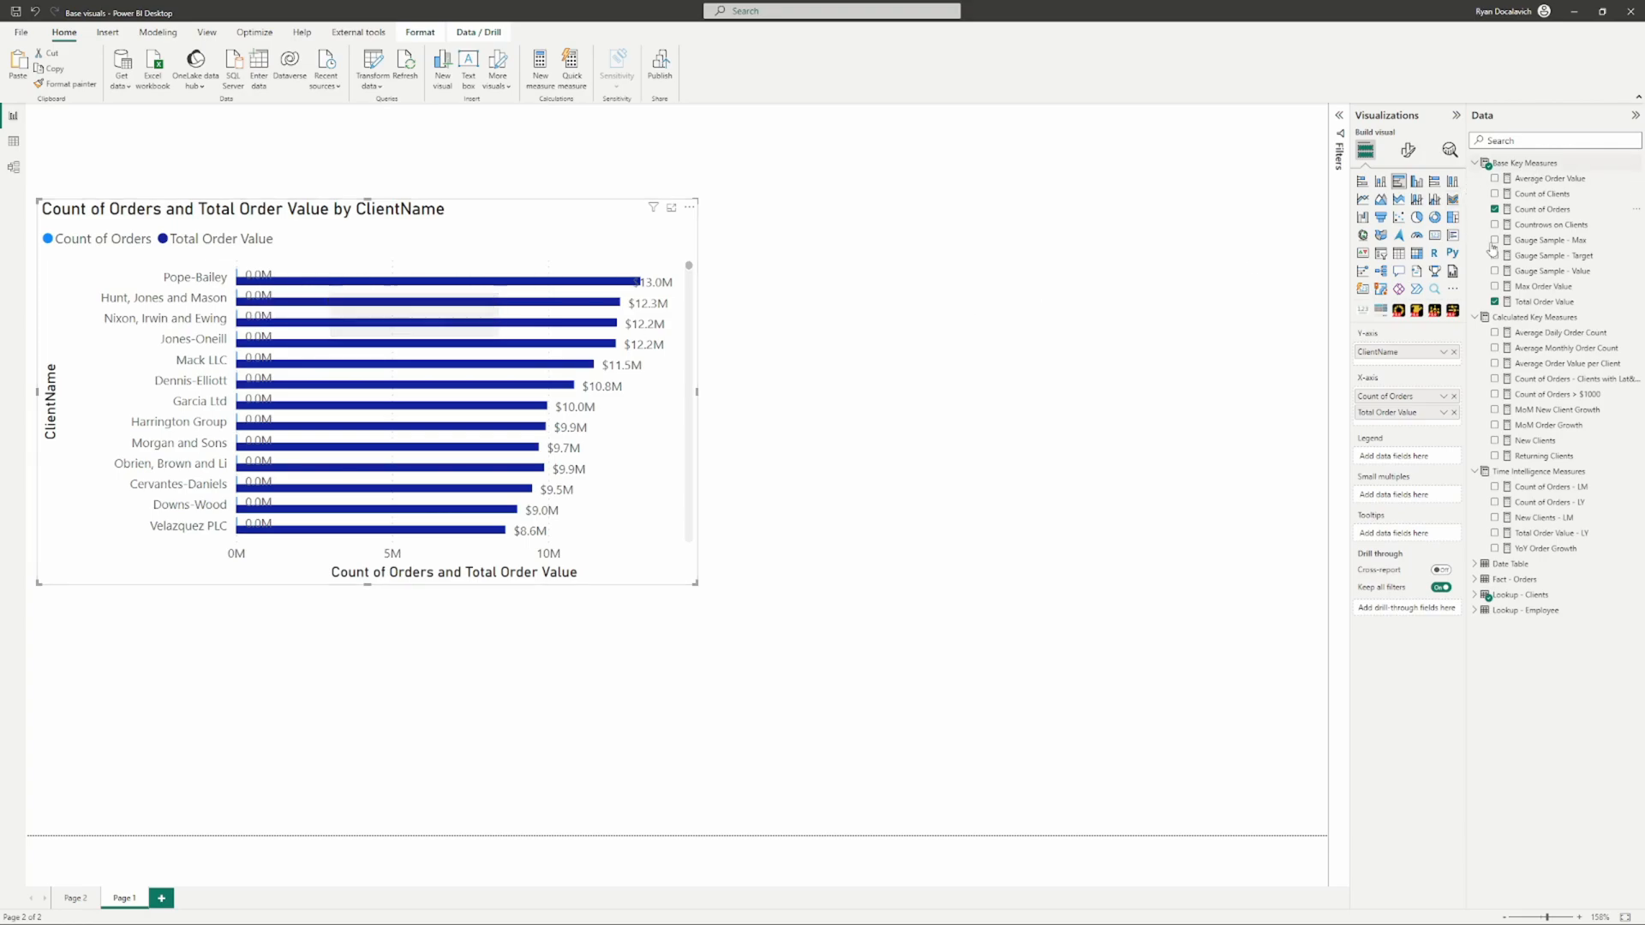
Step: Replace Total Order Value with Average Order Value on the clustered bar chart's X-axis and compare the paired bars across clients
click(1495, 302)
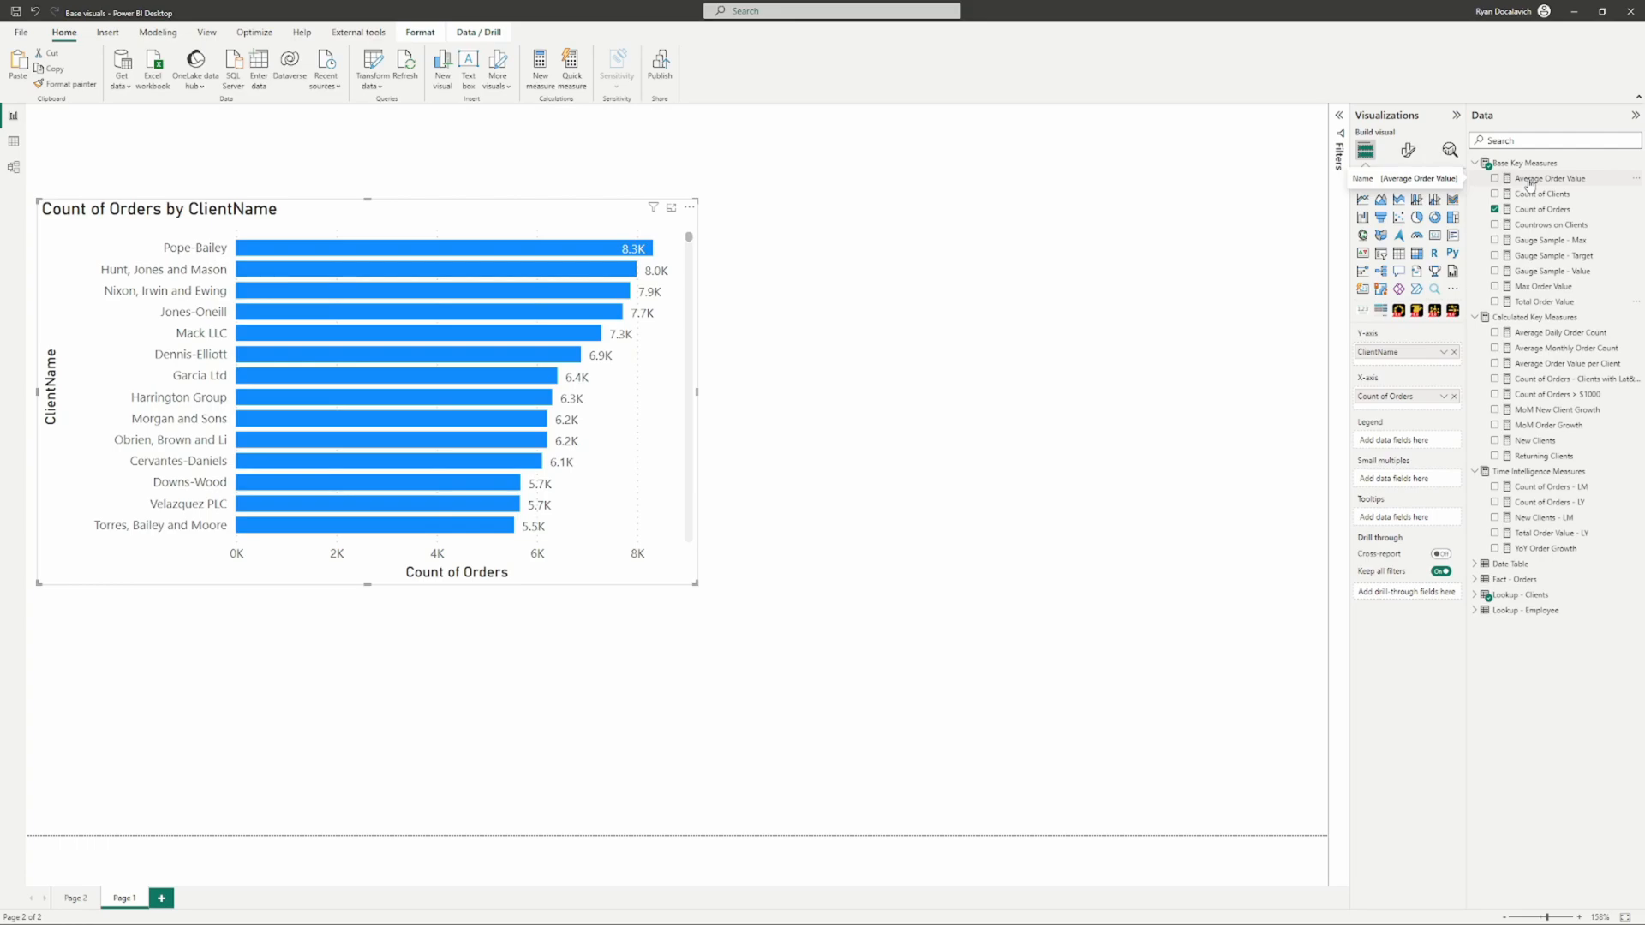
drag(1530, 183, 1381, 403)
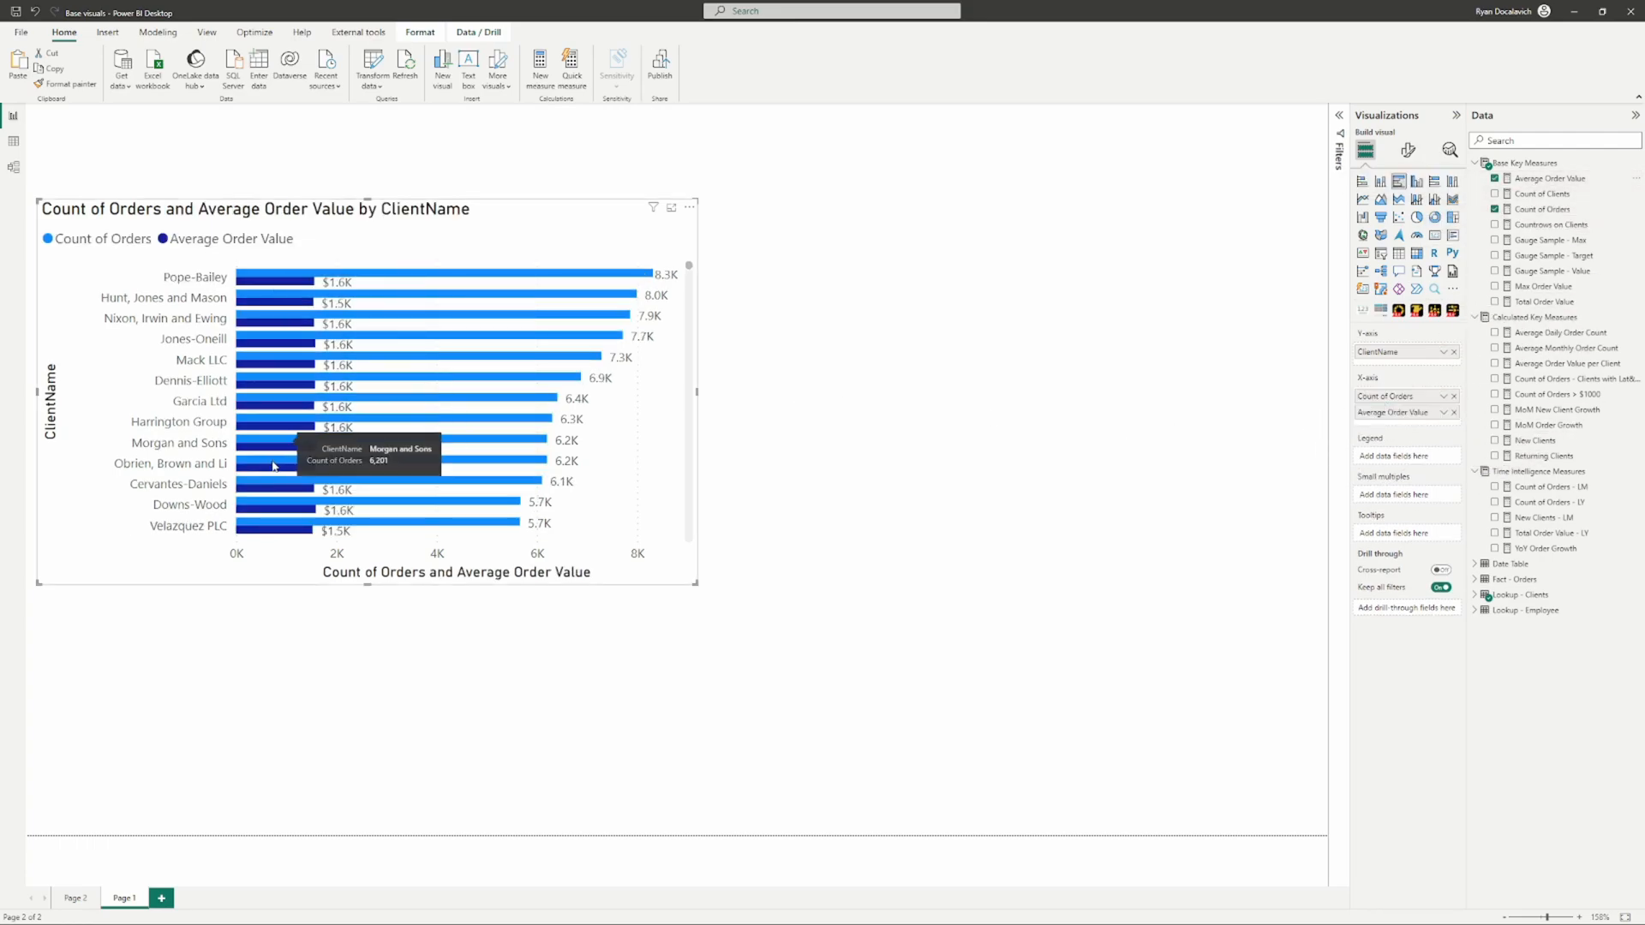
scroll(306, 444, down, 2)
scroll(446, 342, up, 2)
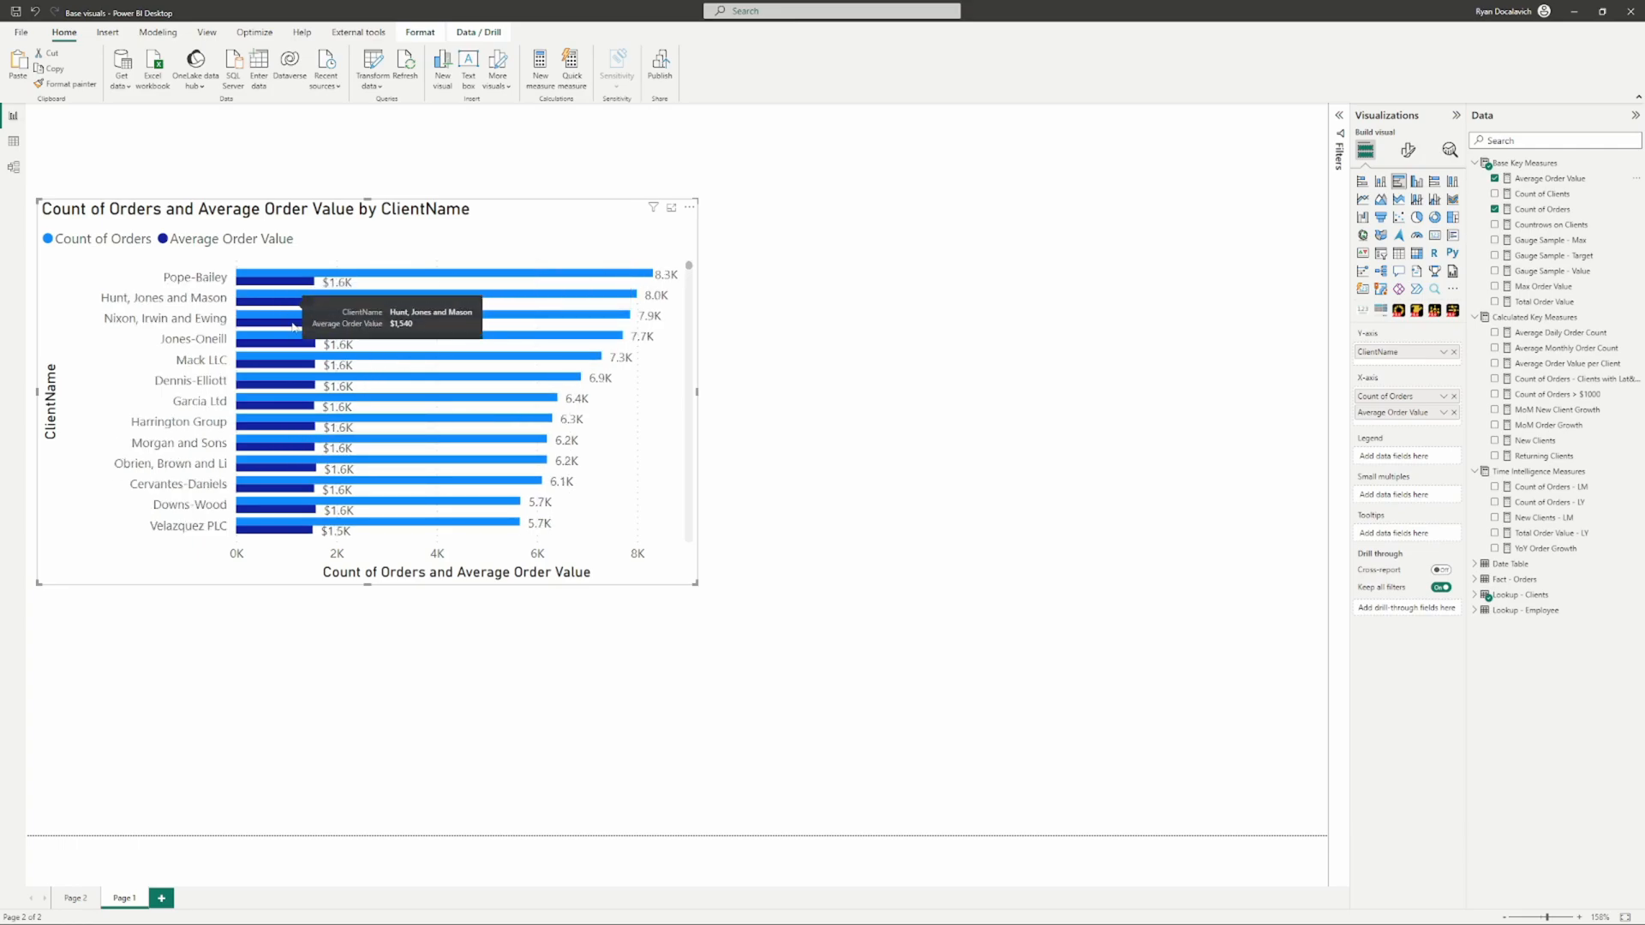
scroll(353, 371, down, 4)
scroll(352, 372, up, 4)
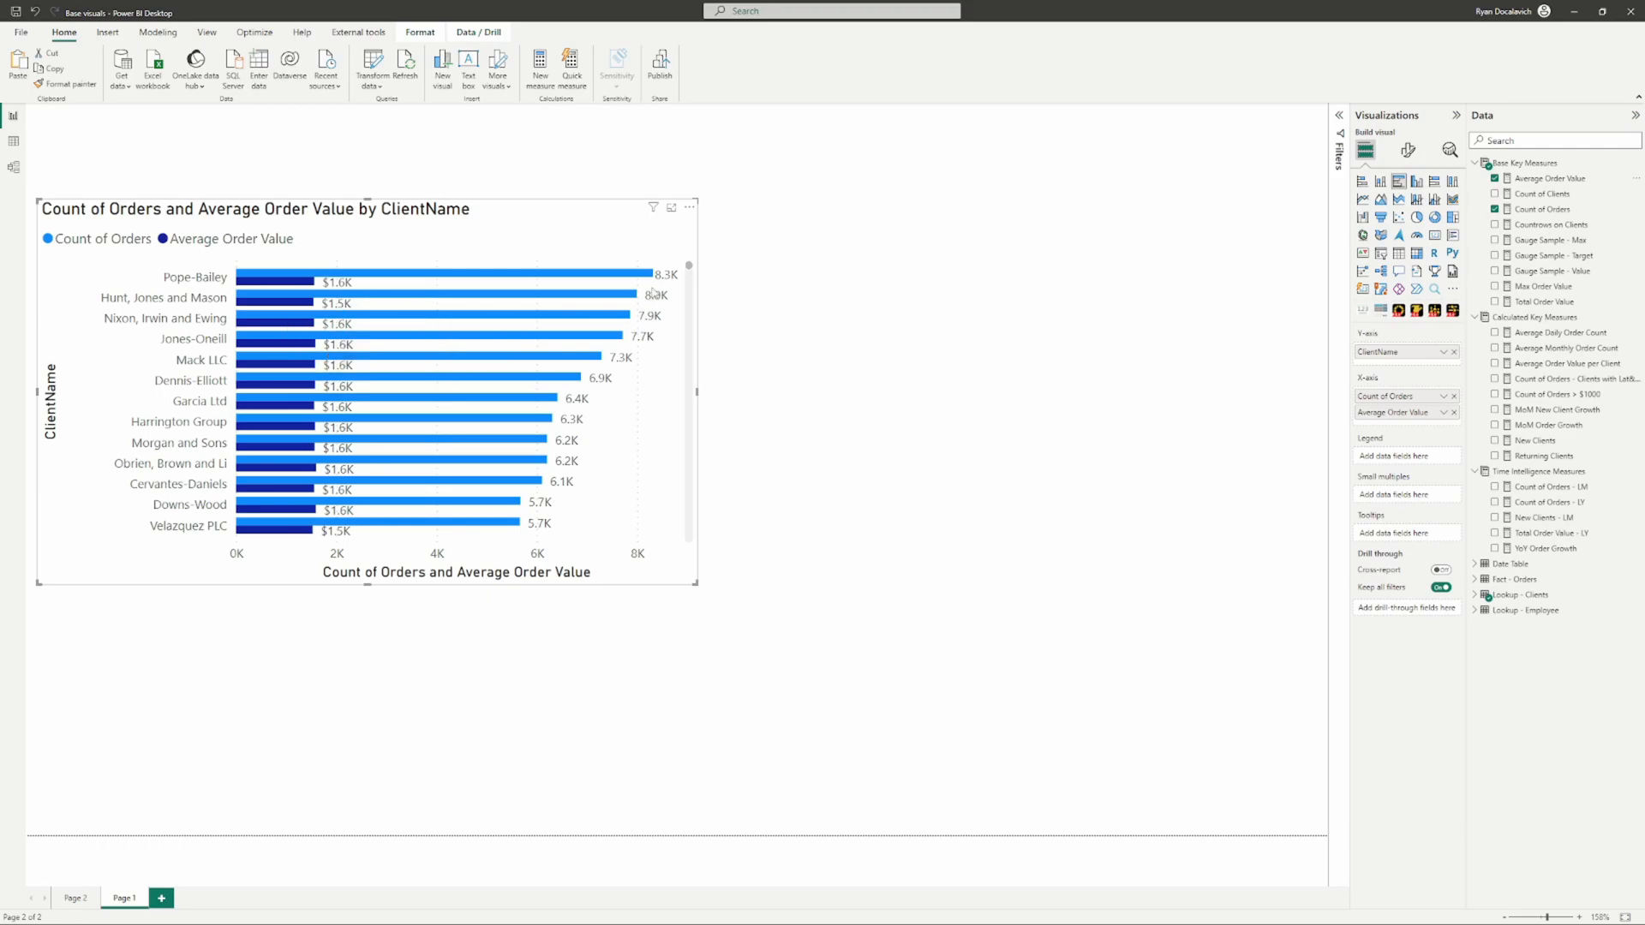
Step: Convert the chart back to a stacked bar chart and turn on total labels for its bars
click(1362, 182)
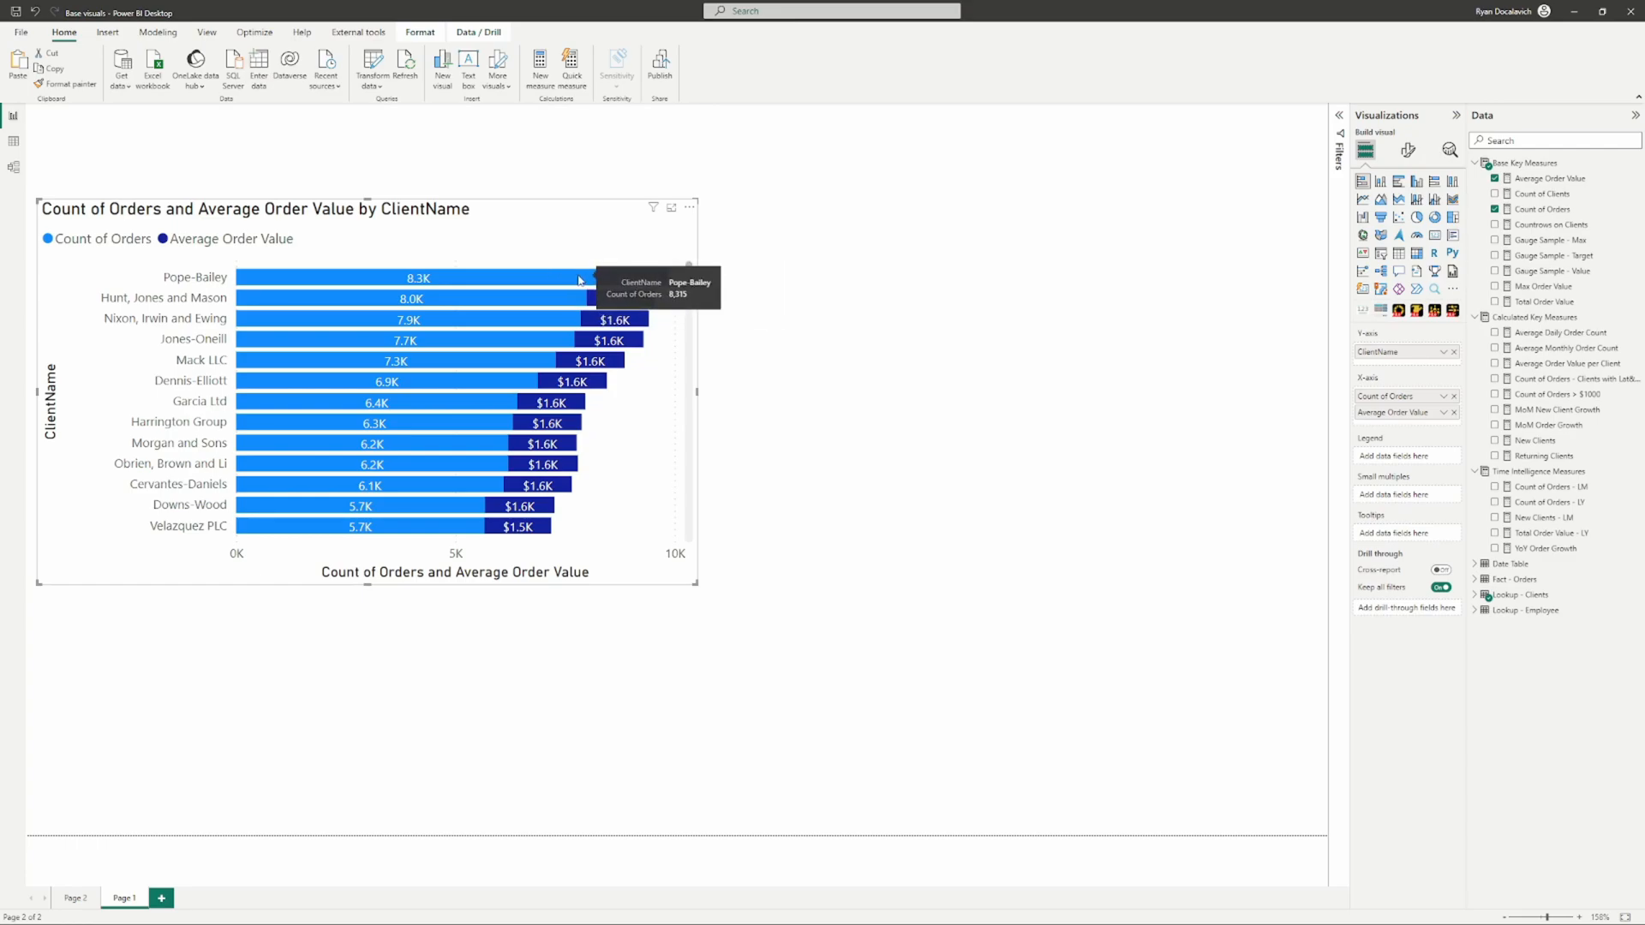
click(1407, 150)
click(1393, 428)
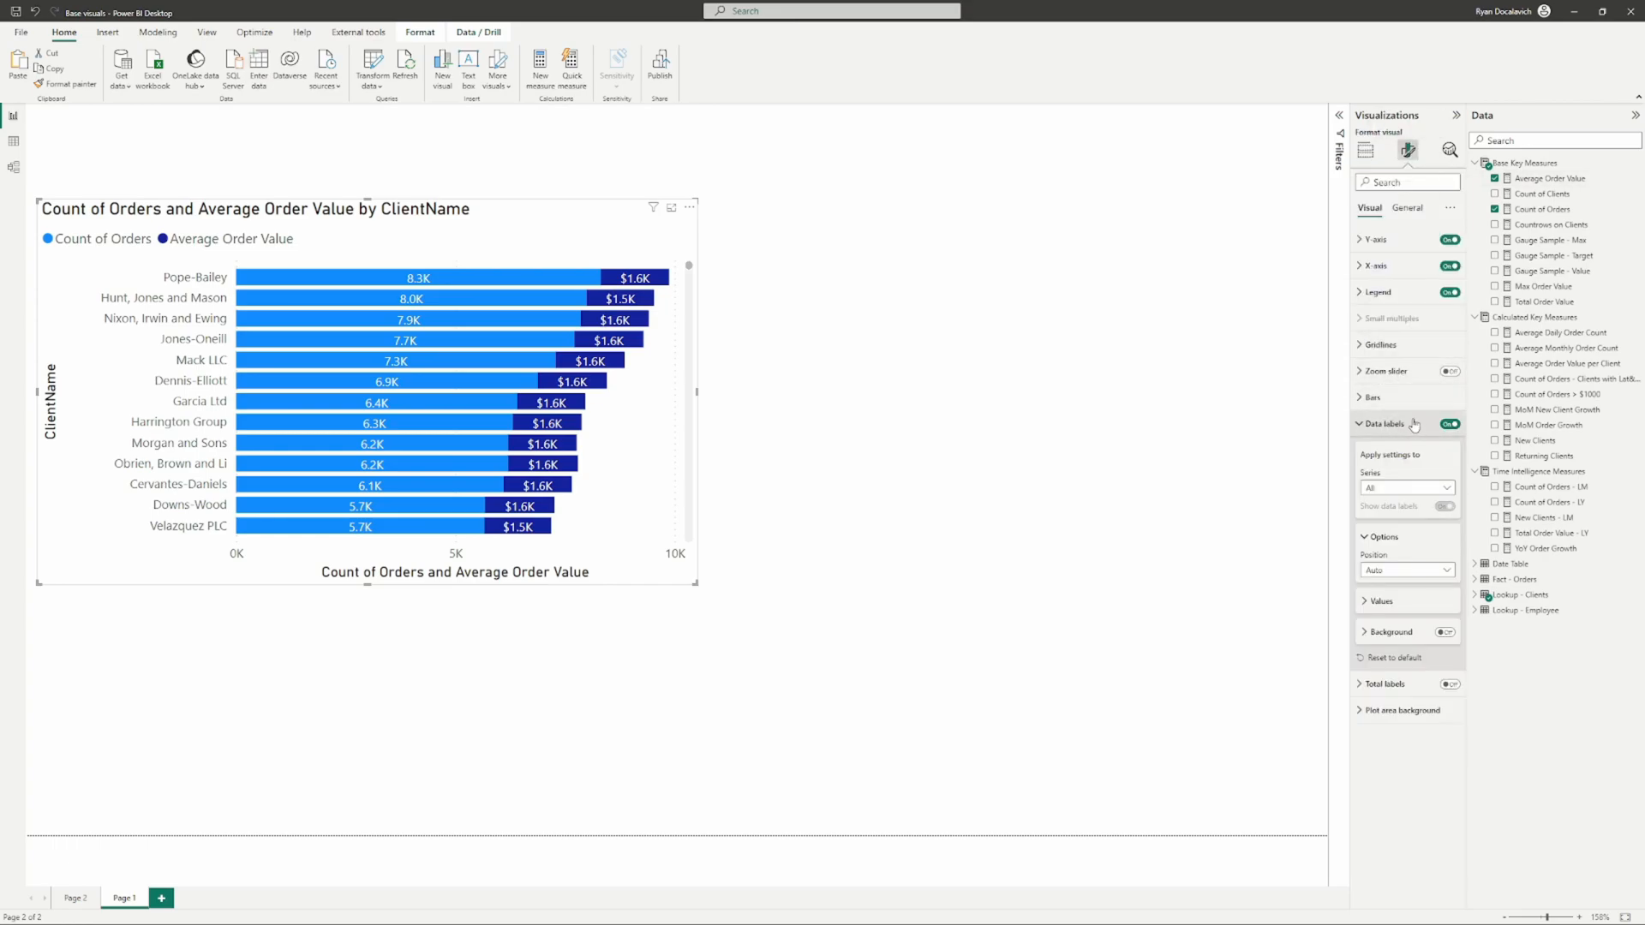
click(1388, 425)
click(1450, 451)
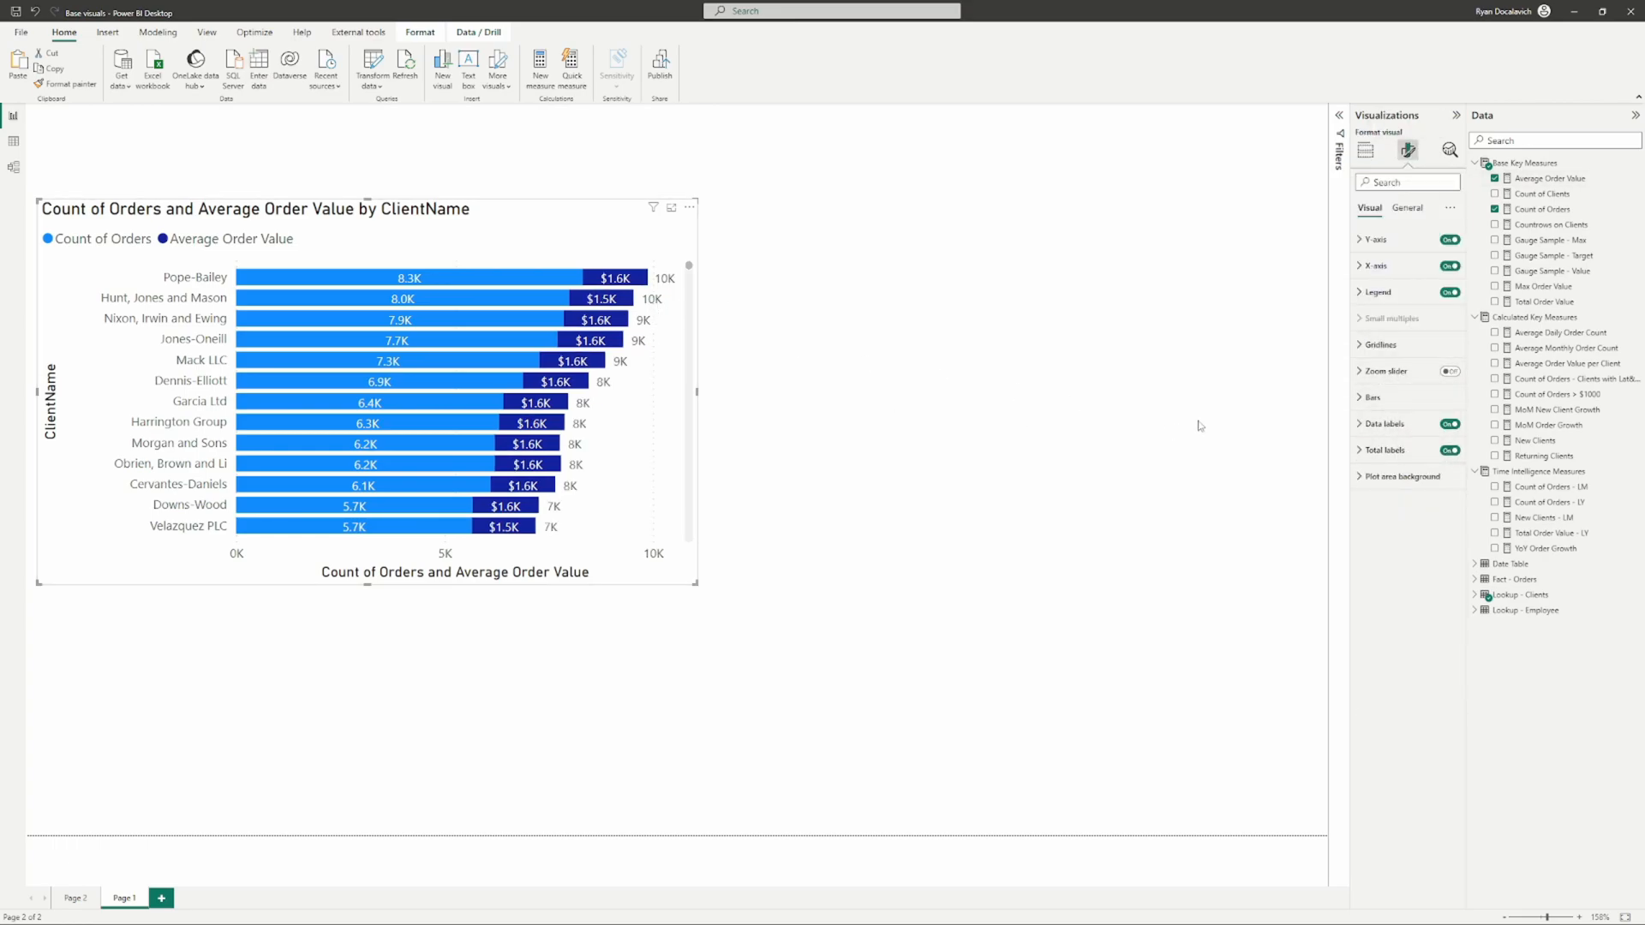
Step: Turn off the data labels on the stacked bar chart while keeping the total labels on
click(1366, 150)
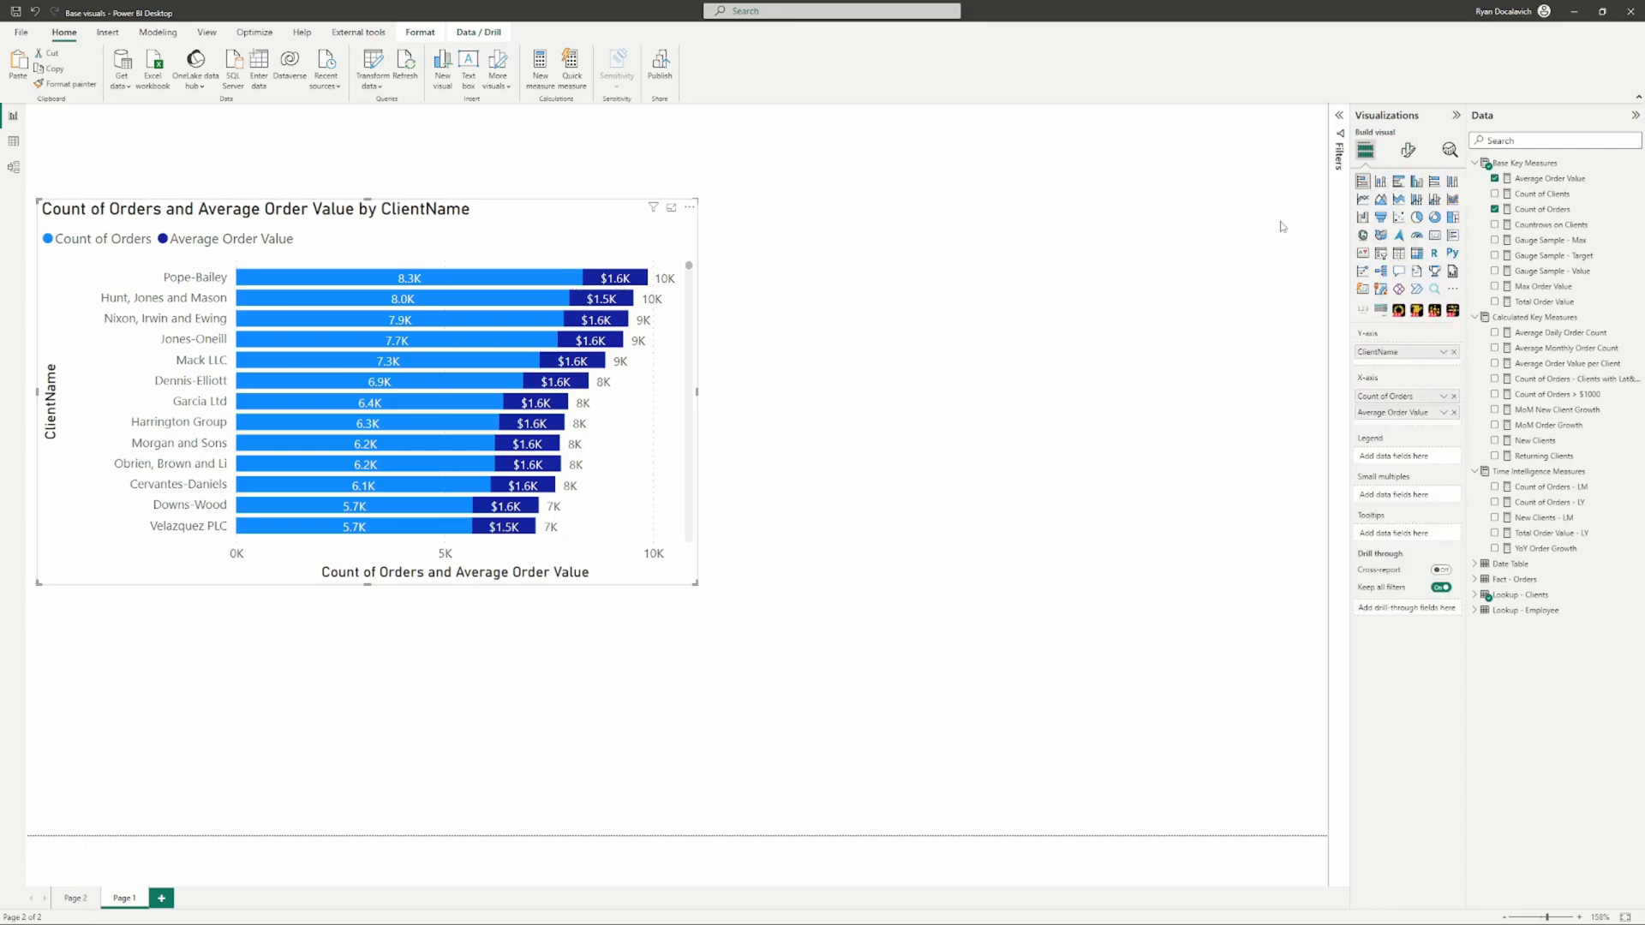
click(1408, 150)
click(1449, 425)
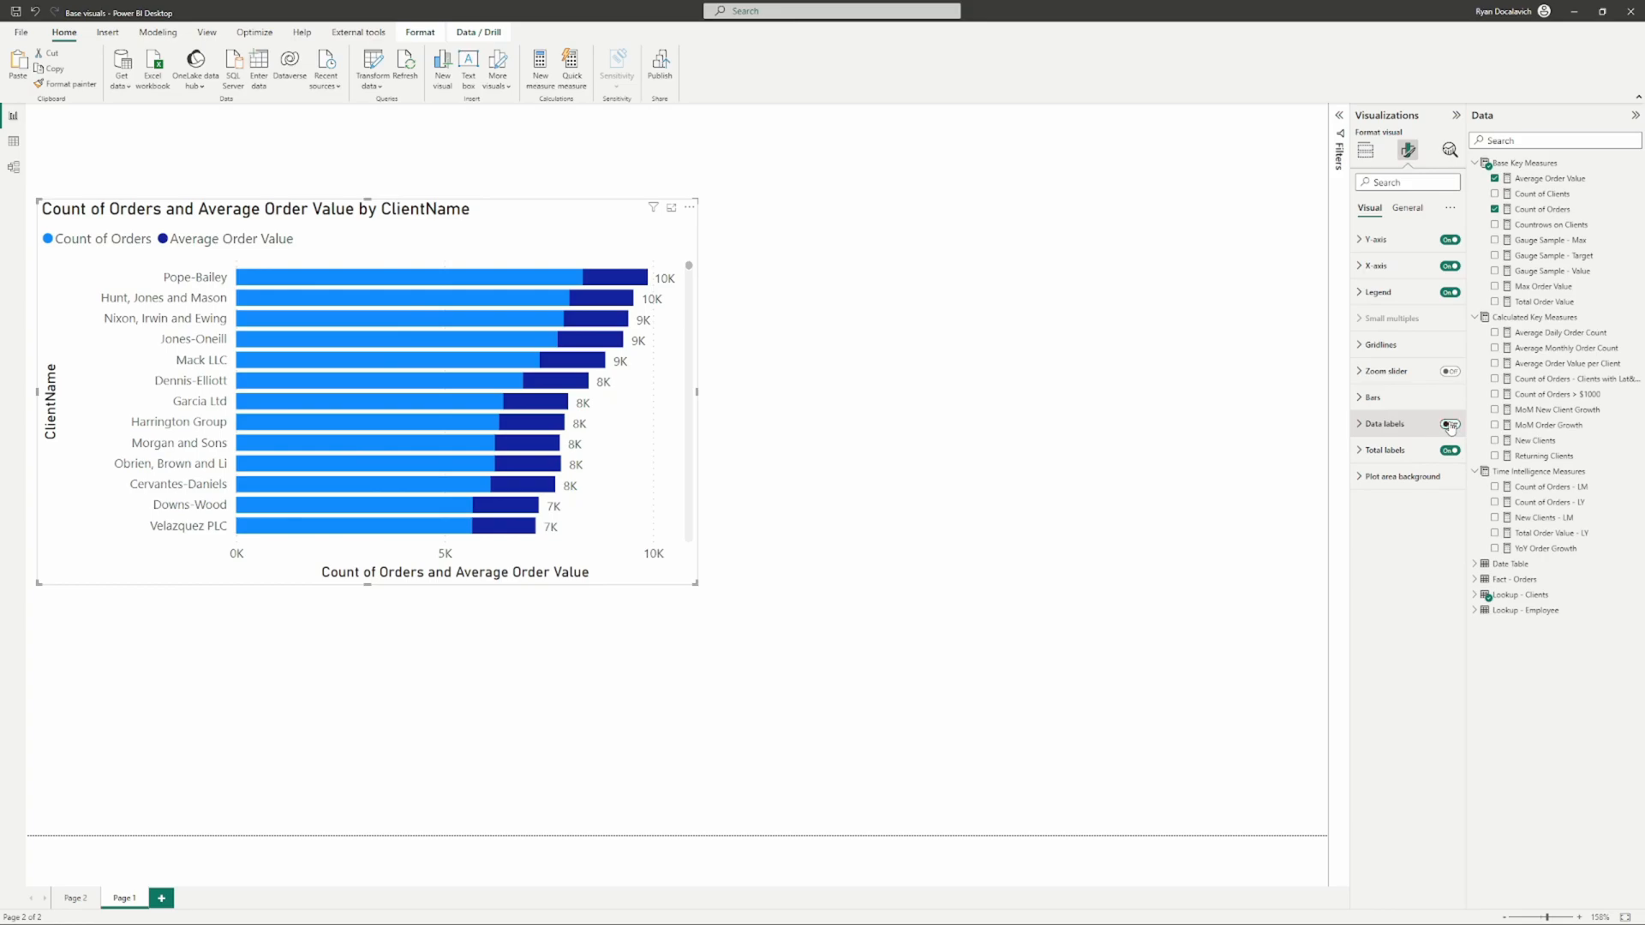
click(1449, 425)
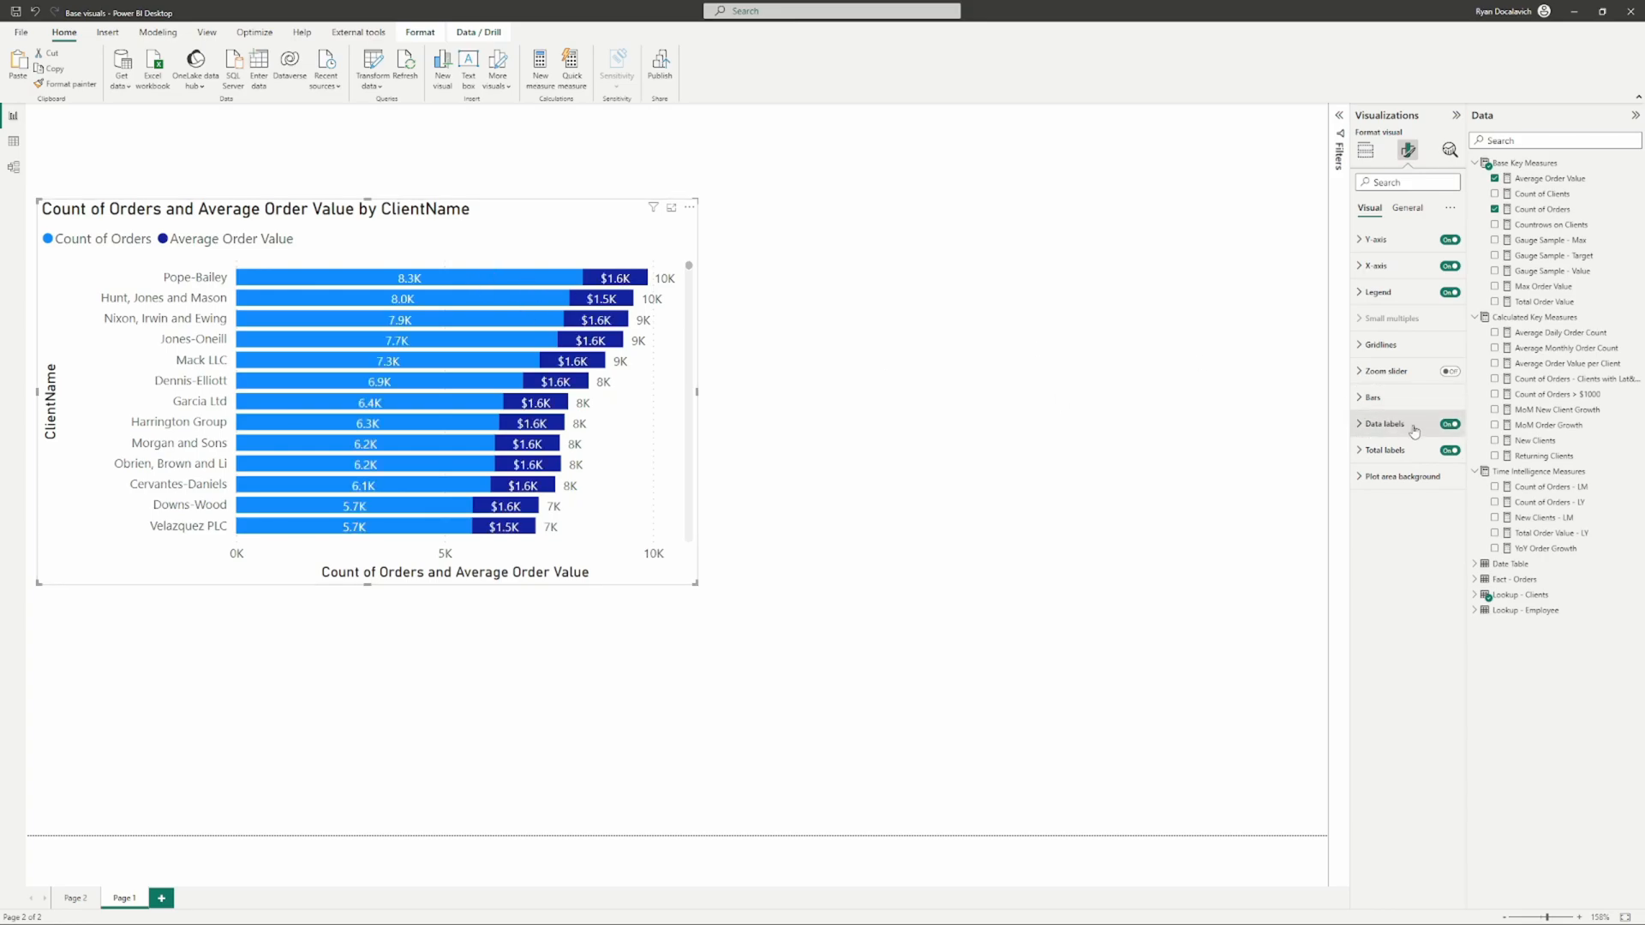
click(1450, 425)
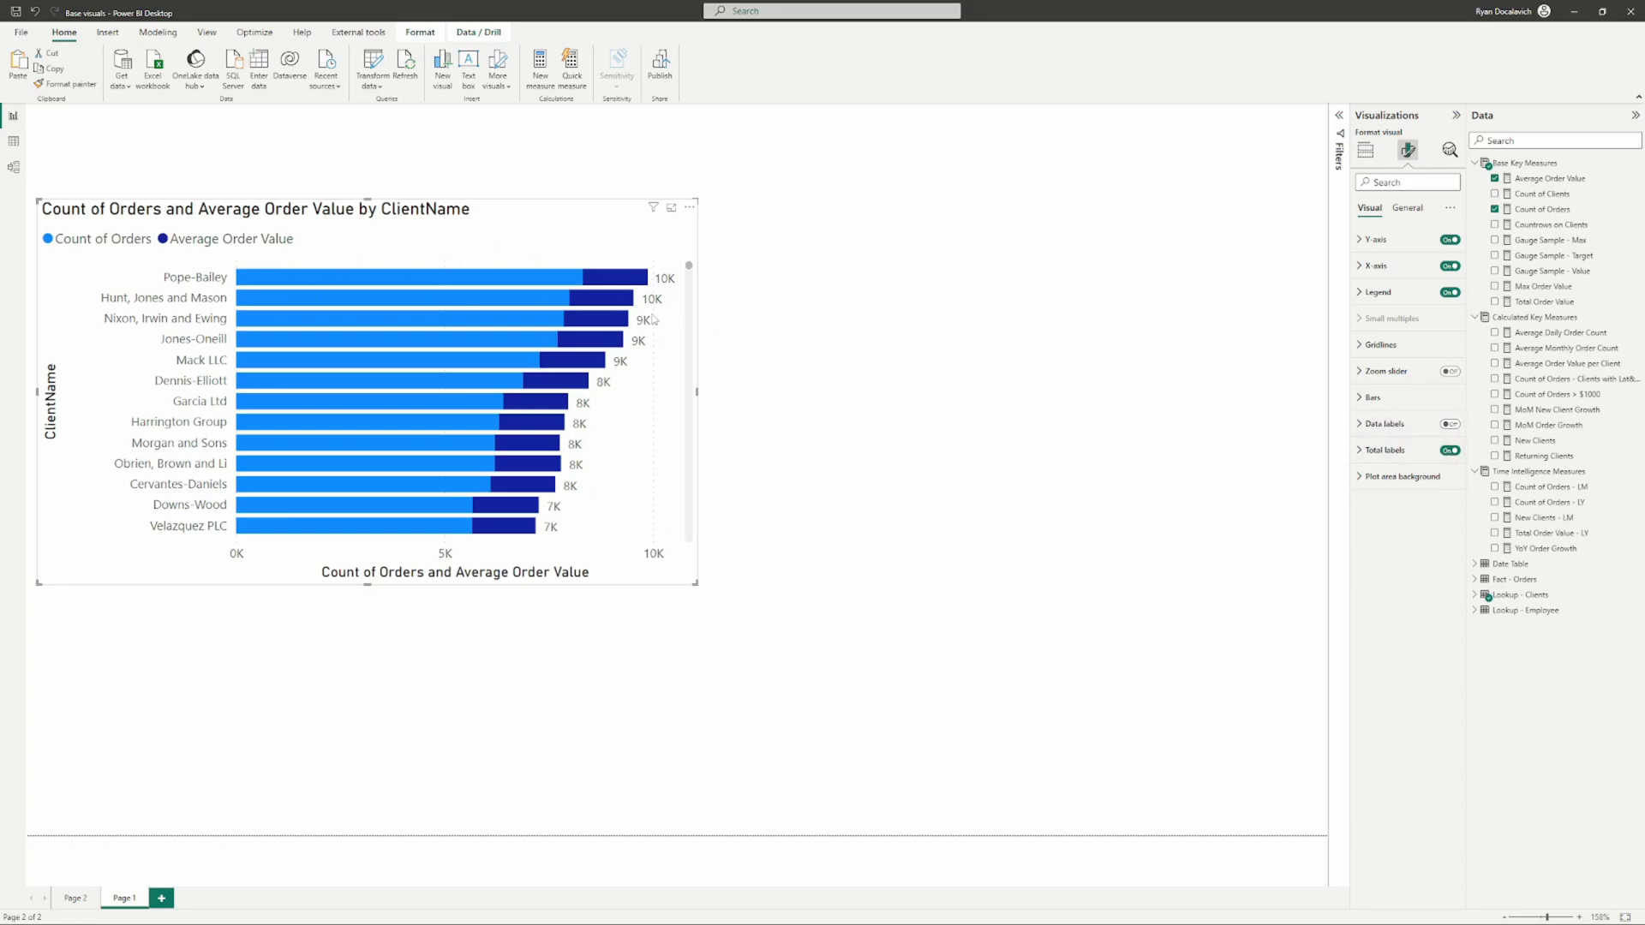
Step: Switch the visual between clustered bar and clustered column charts to compare how each lays out the two client measures
click(1366, 150)
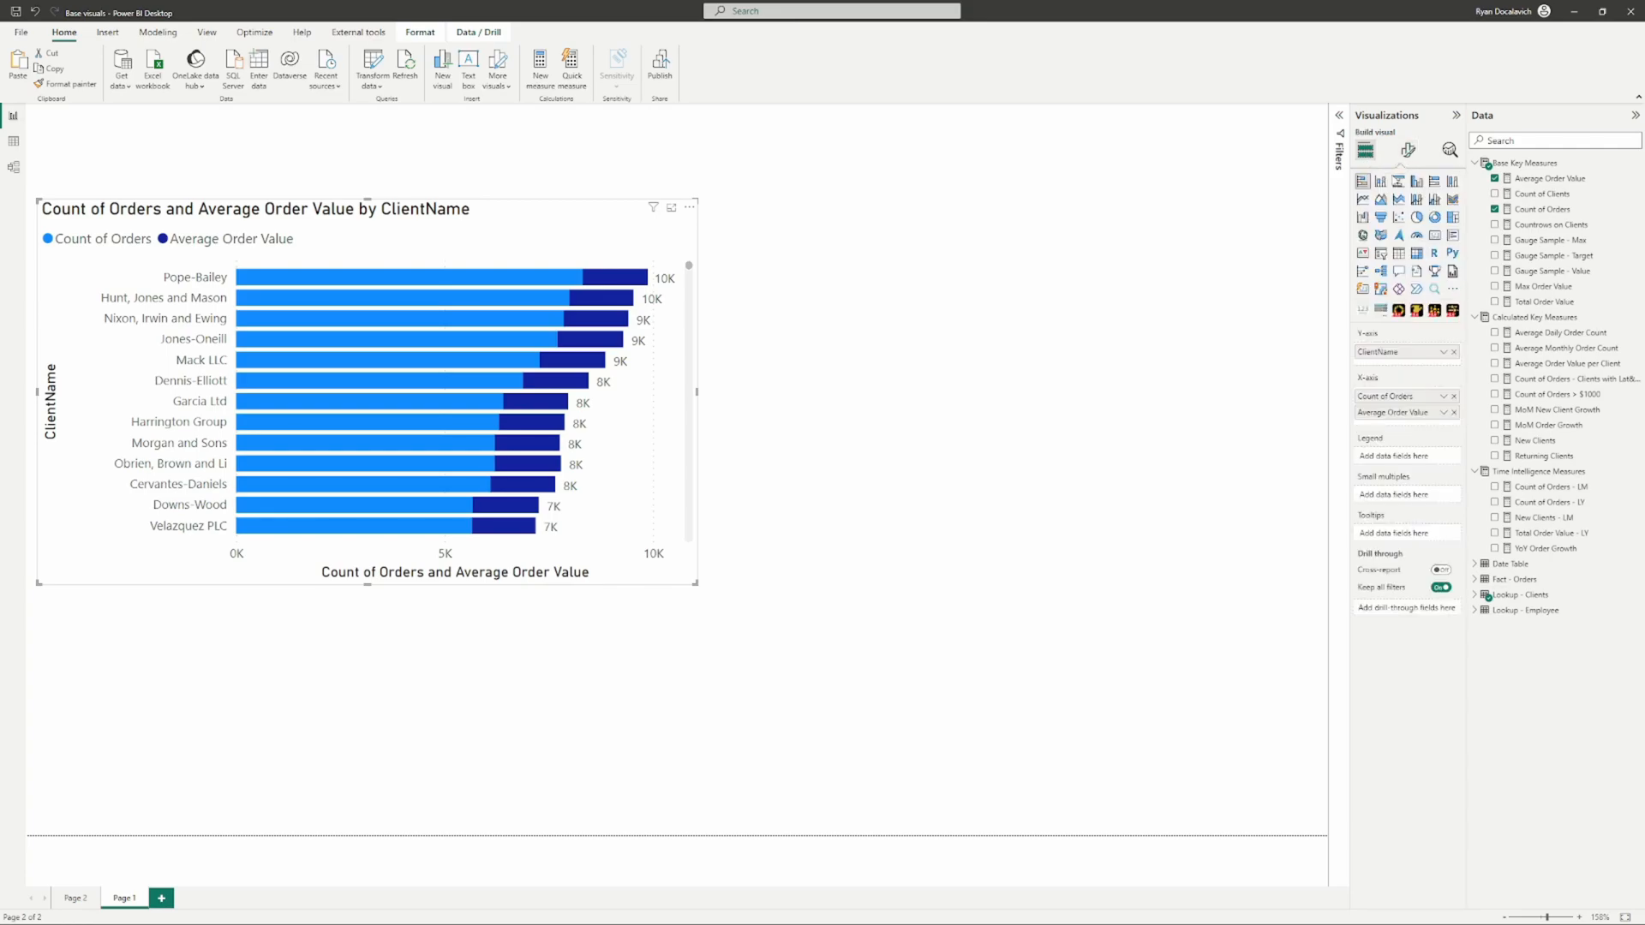
click(1399, 182)
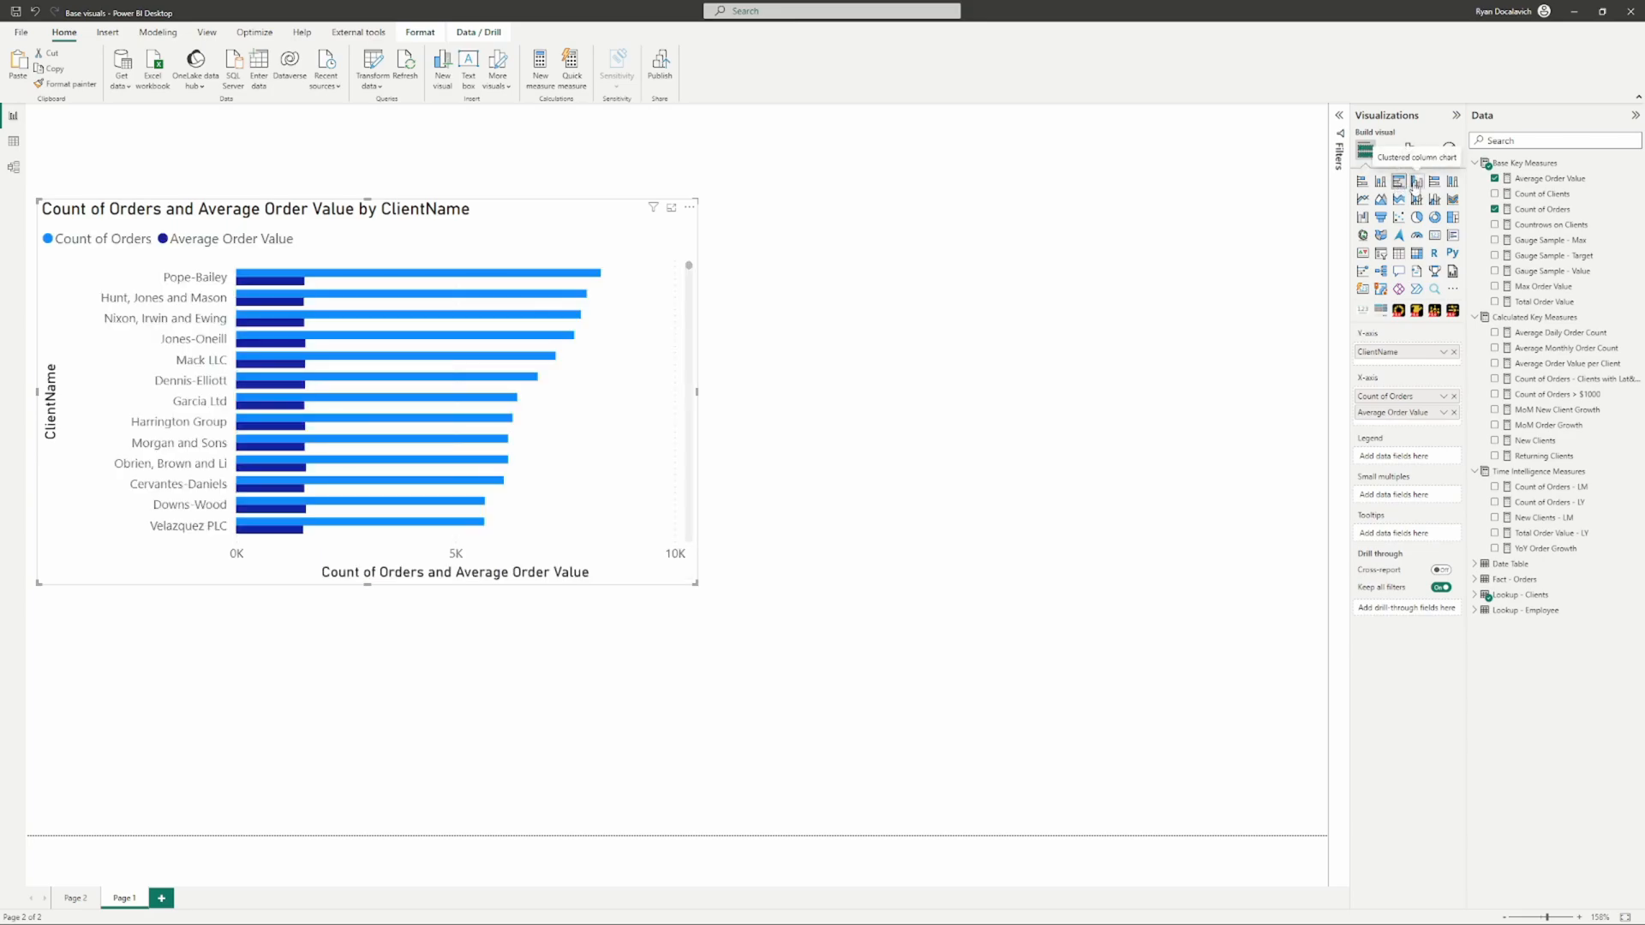
click(1416, 181)
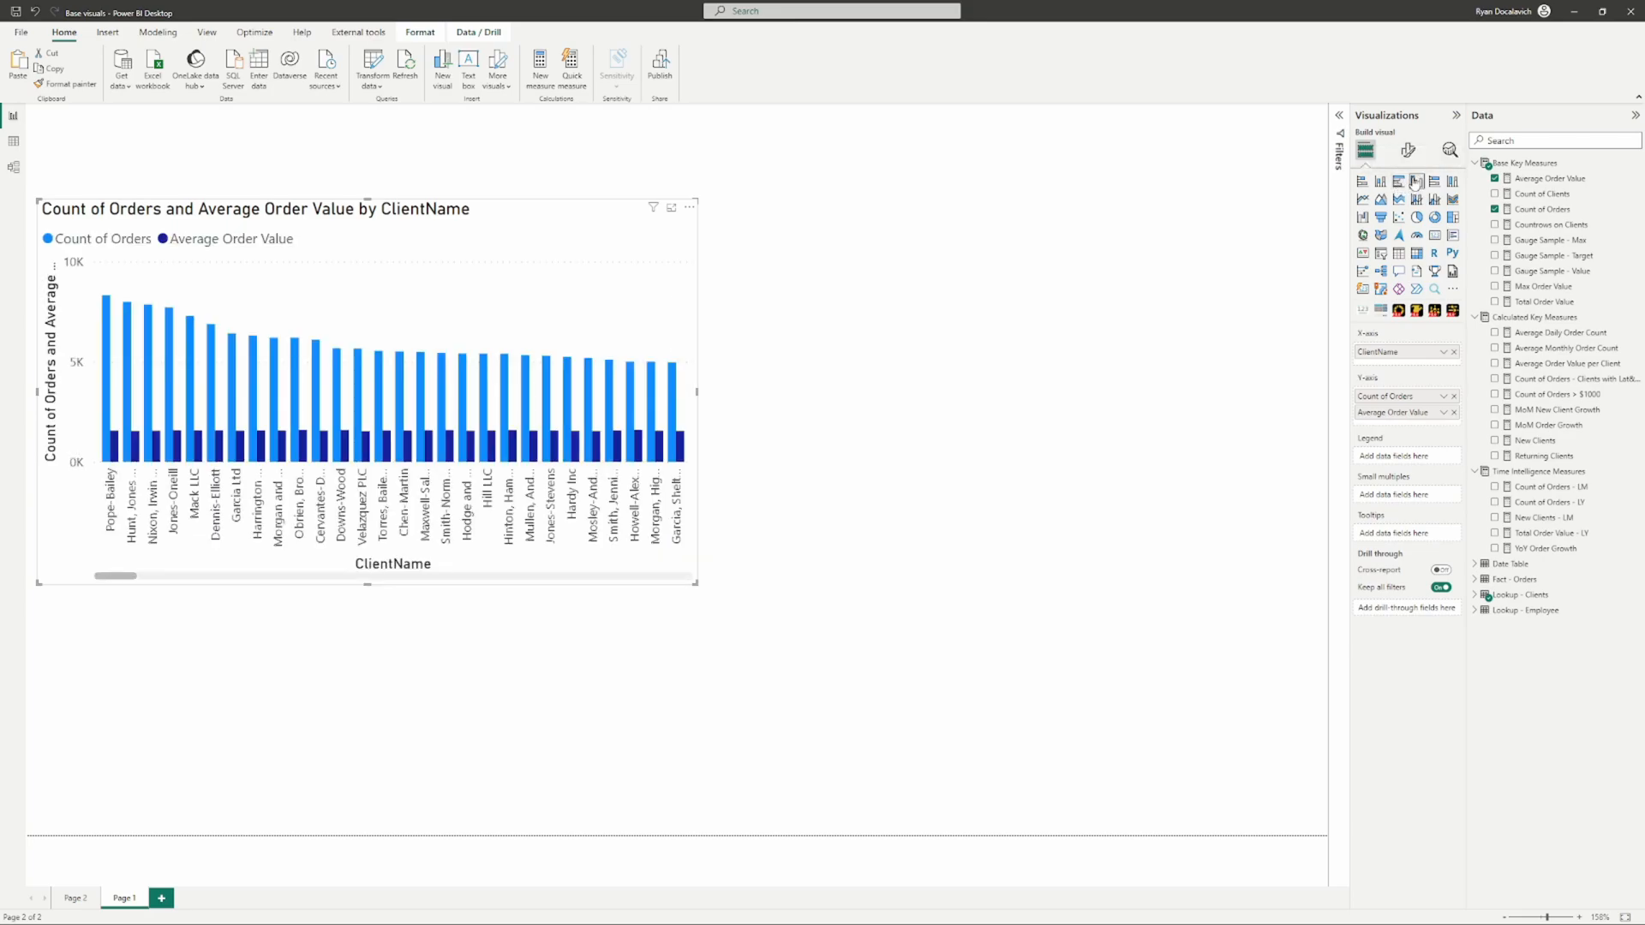
click(1399, 183)
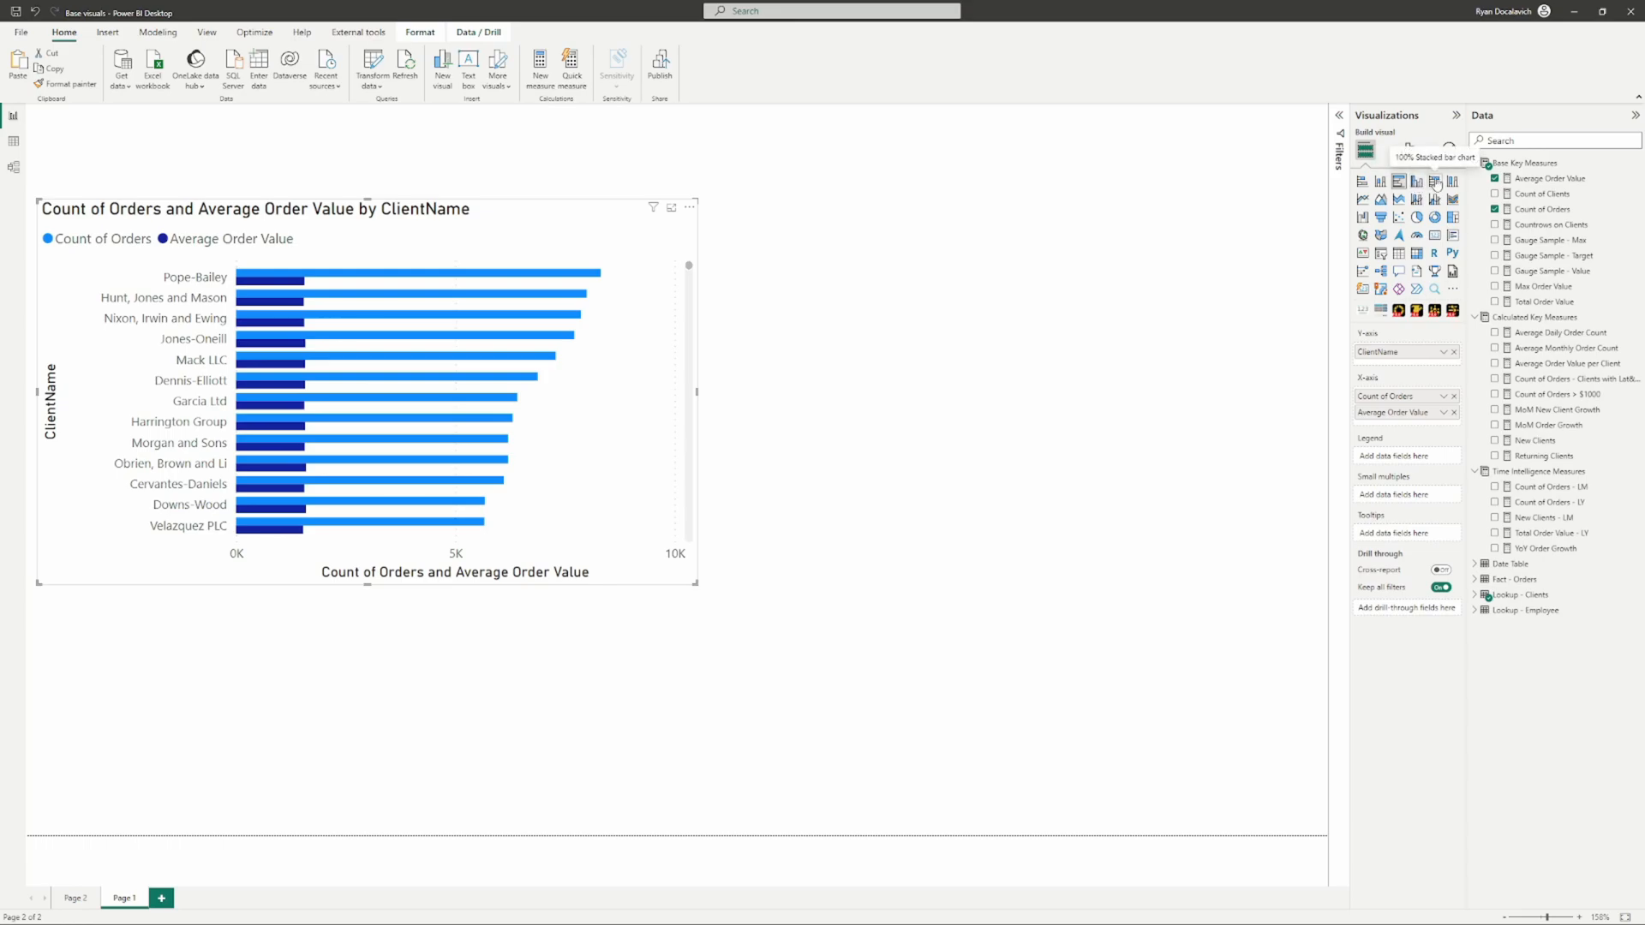
Step: Convert the visual to a 100% stacked bar chart with data labels on, and review the percentage split across the clients
click(1435, 182)
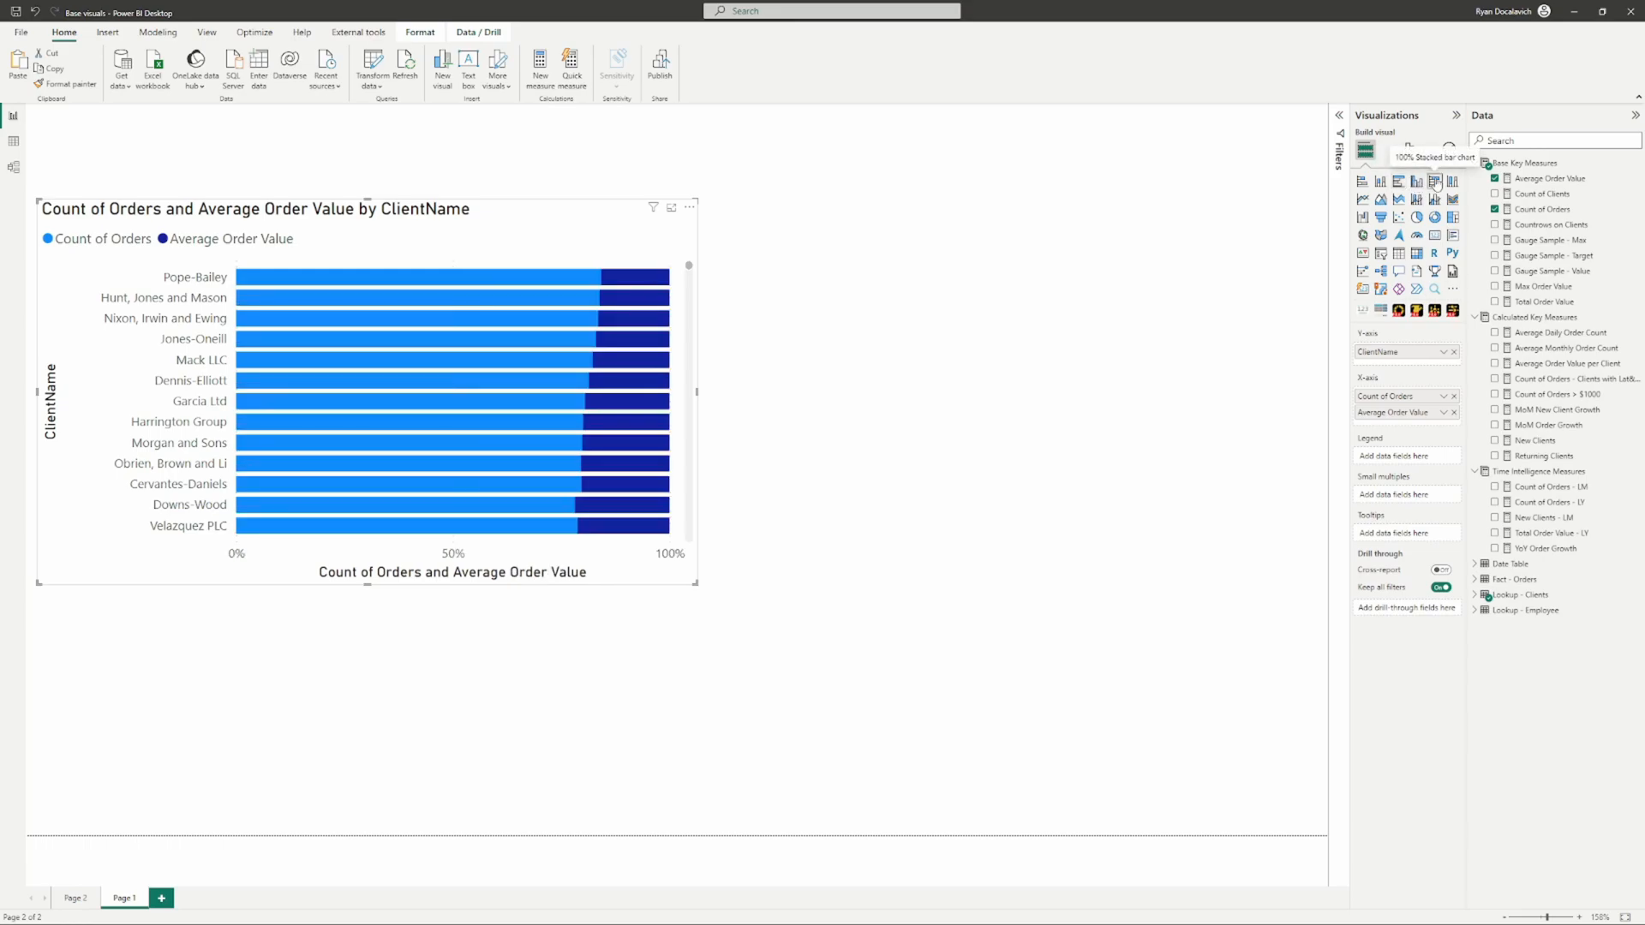
right_click(1437, 182)
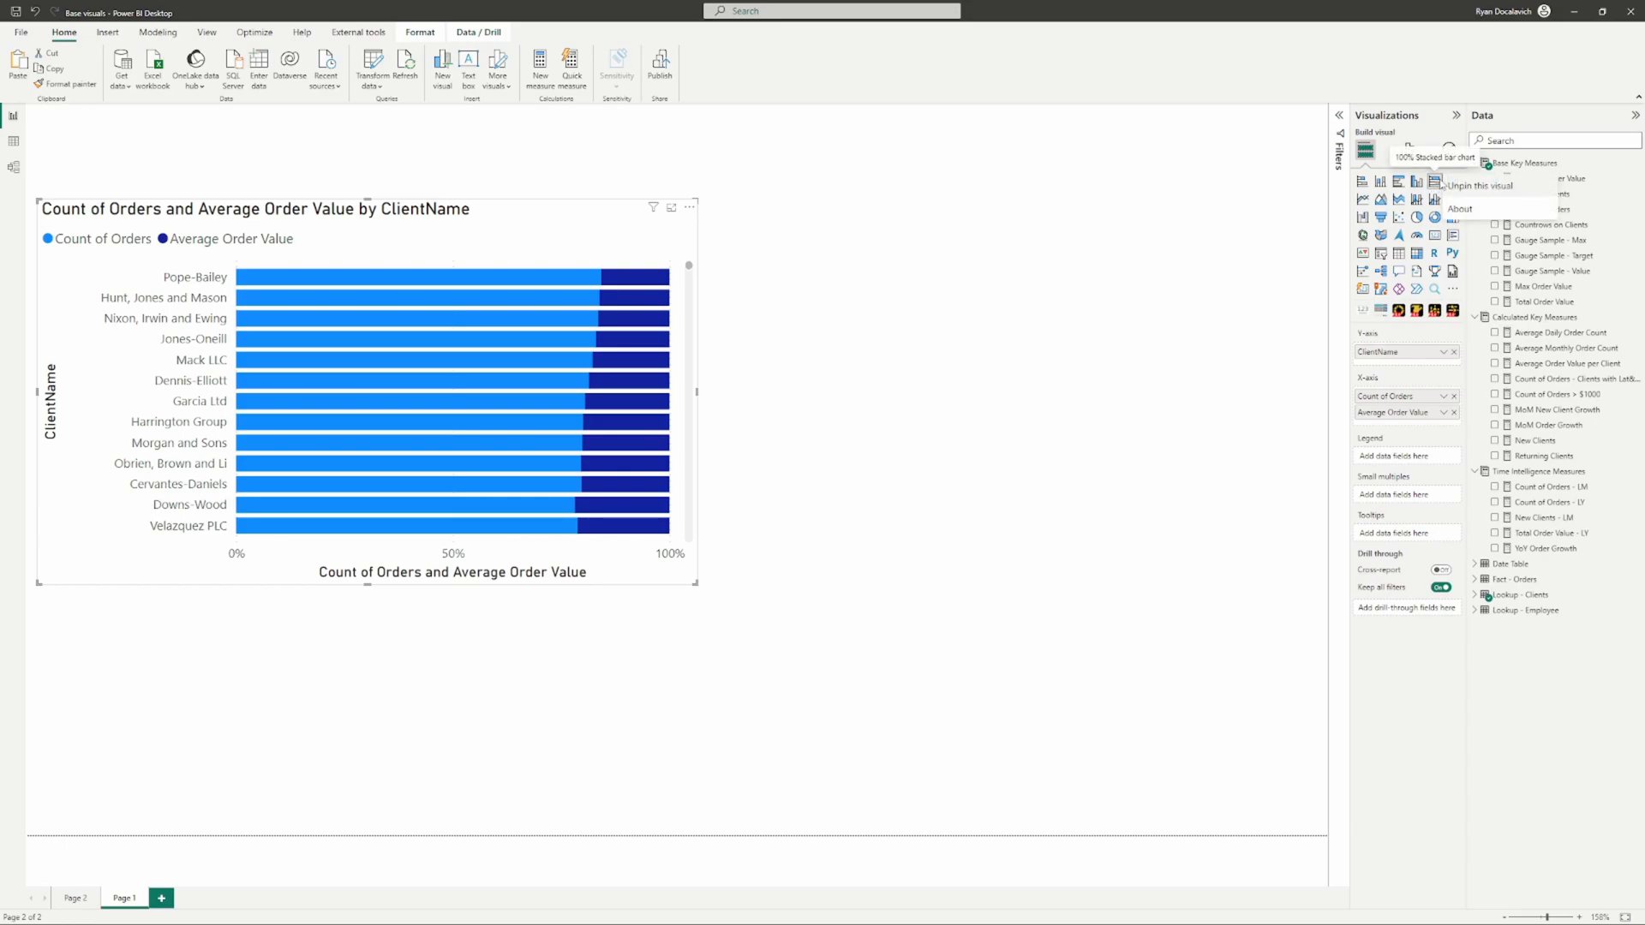
click(1455, 115)
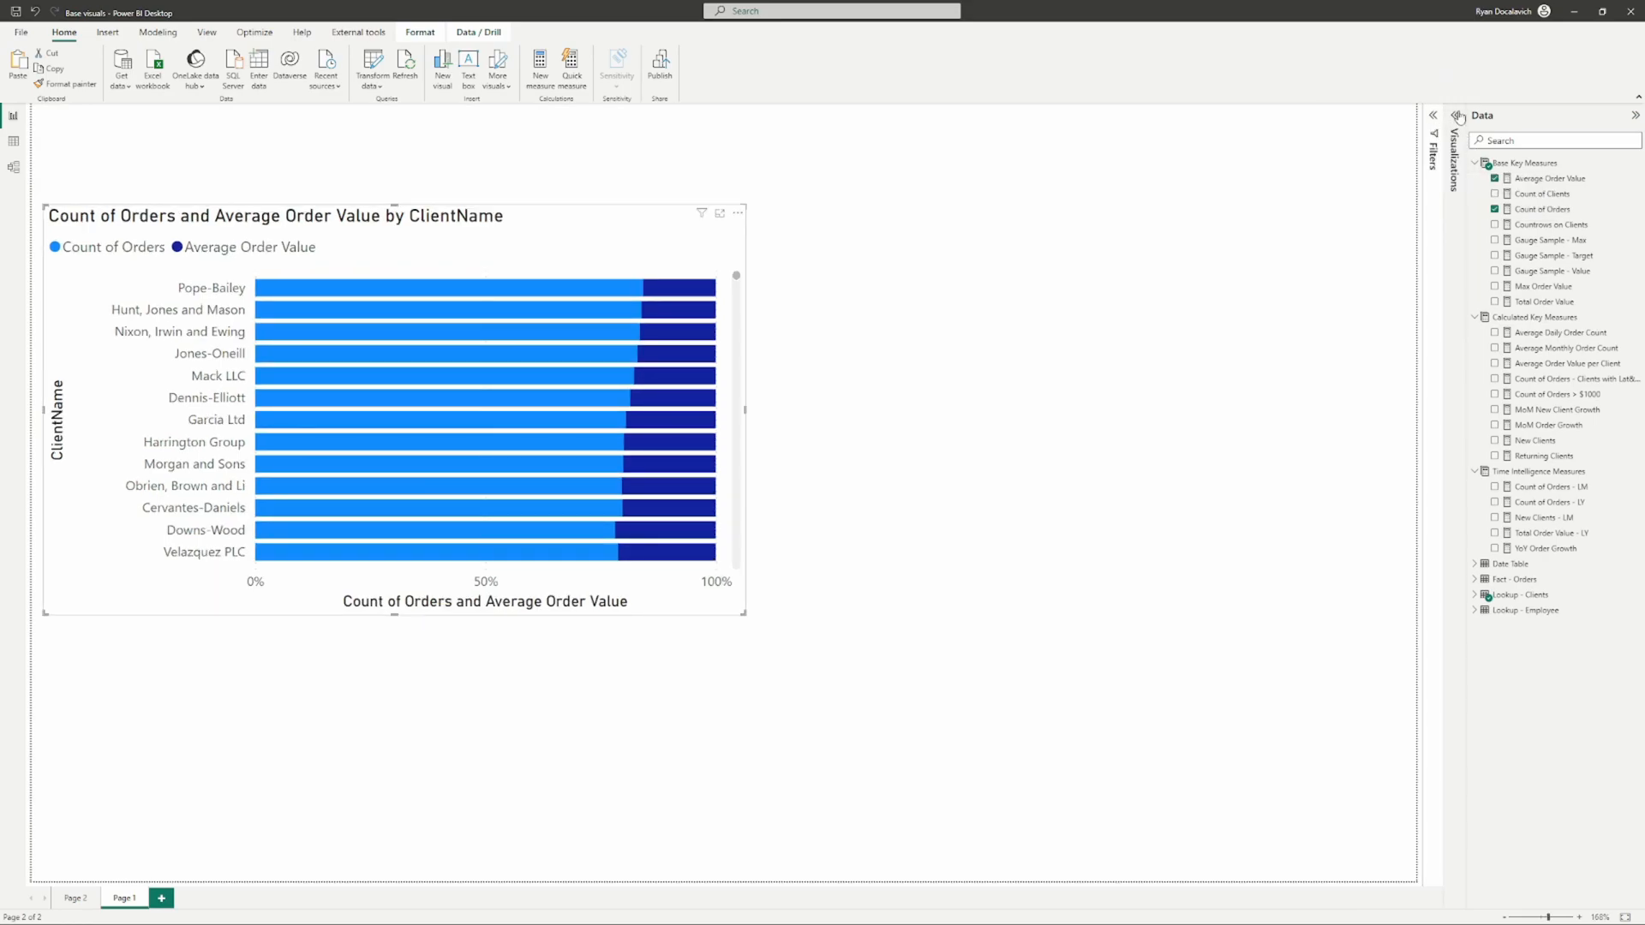
click(1456, 116)
click(1408, 150)
click(1448, 425)
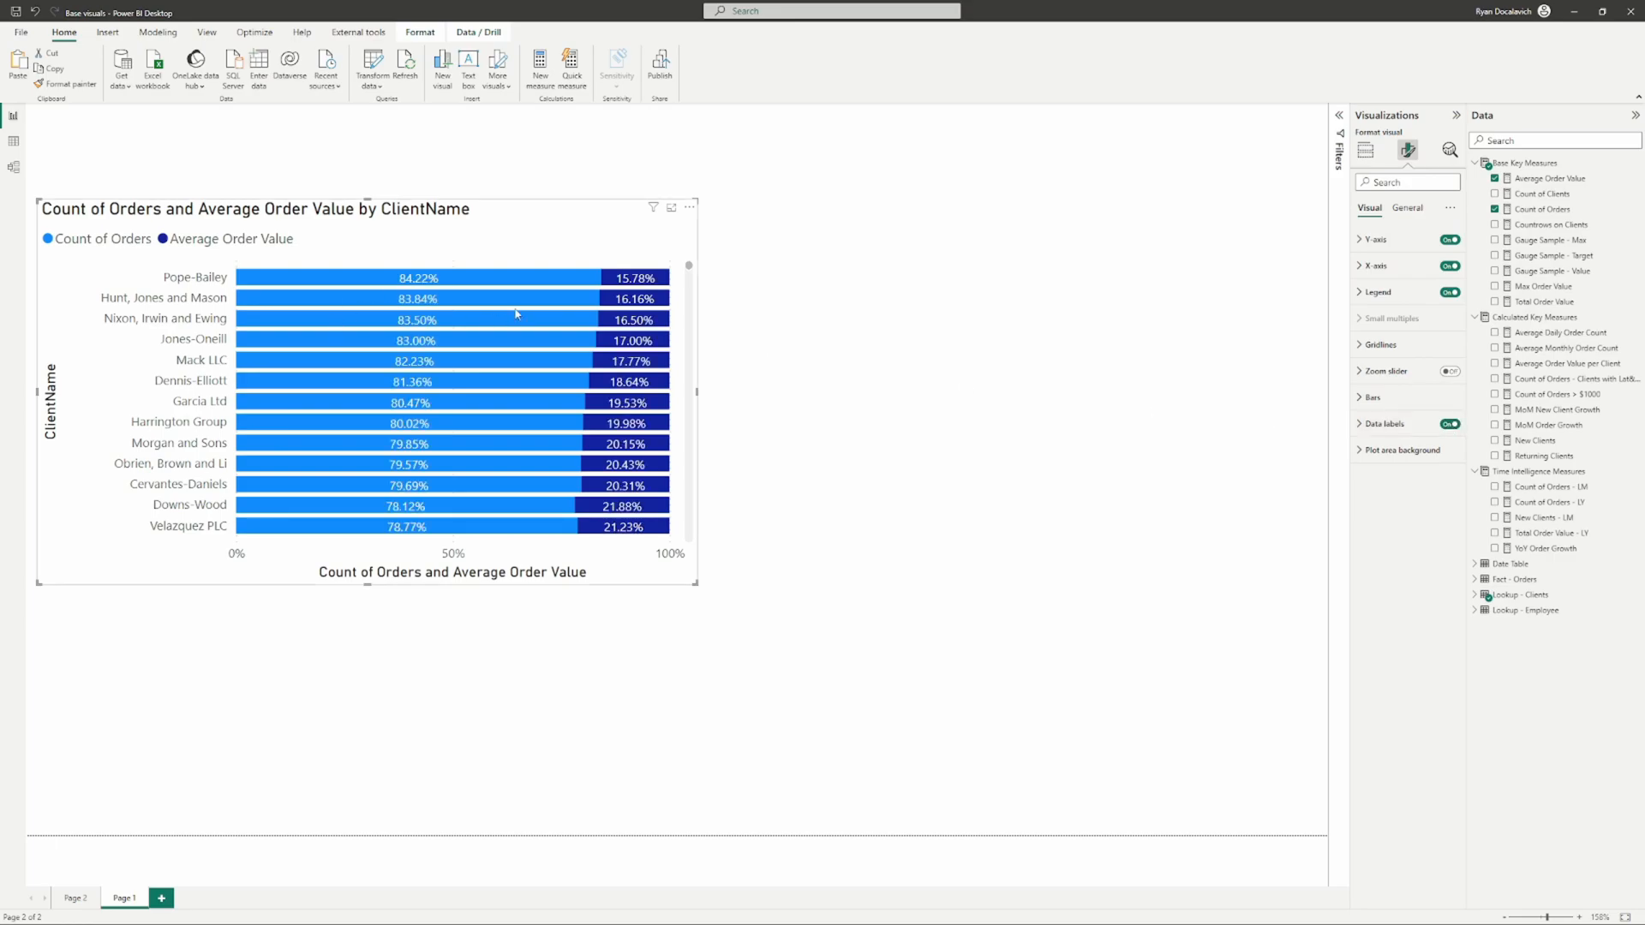
mouse_move(535, 284)
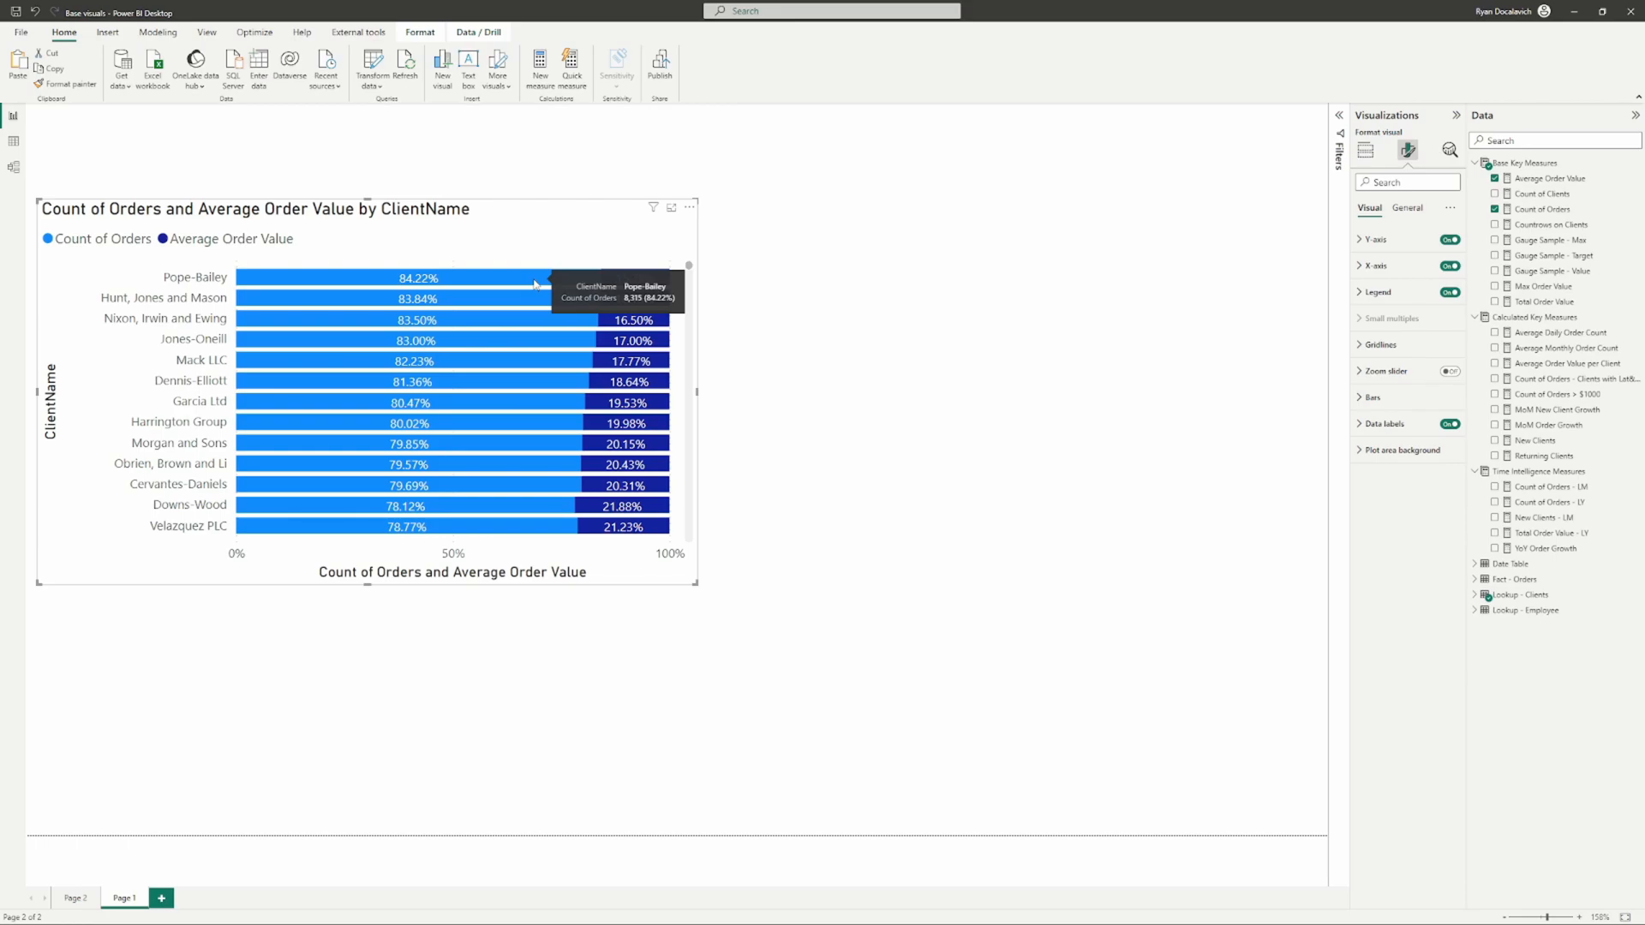
mouse_move(613, 286)
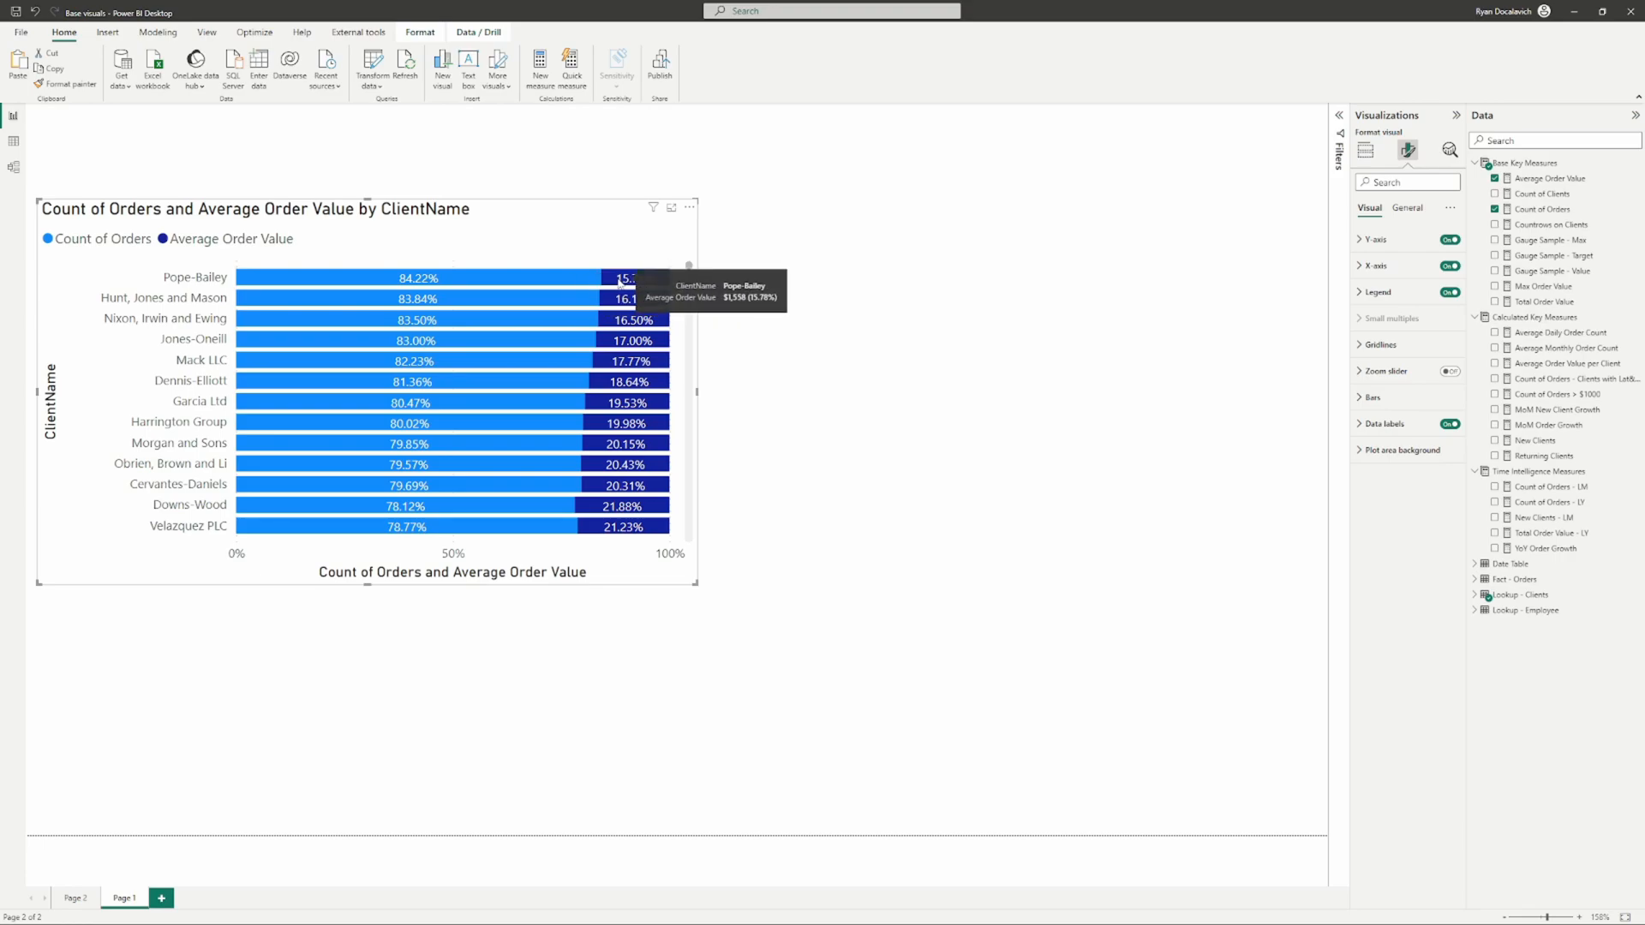
scroll(660, 404, down, 8)
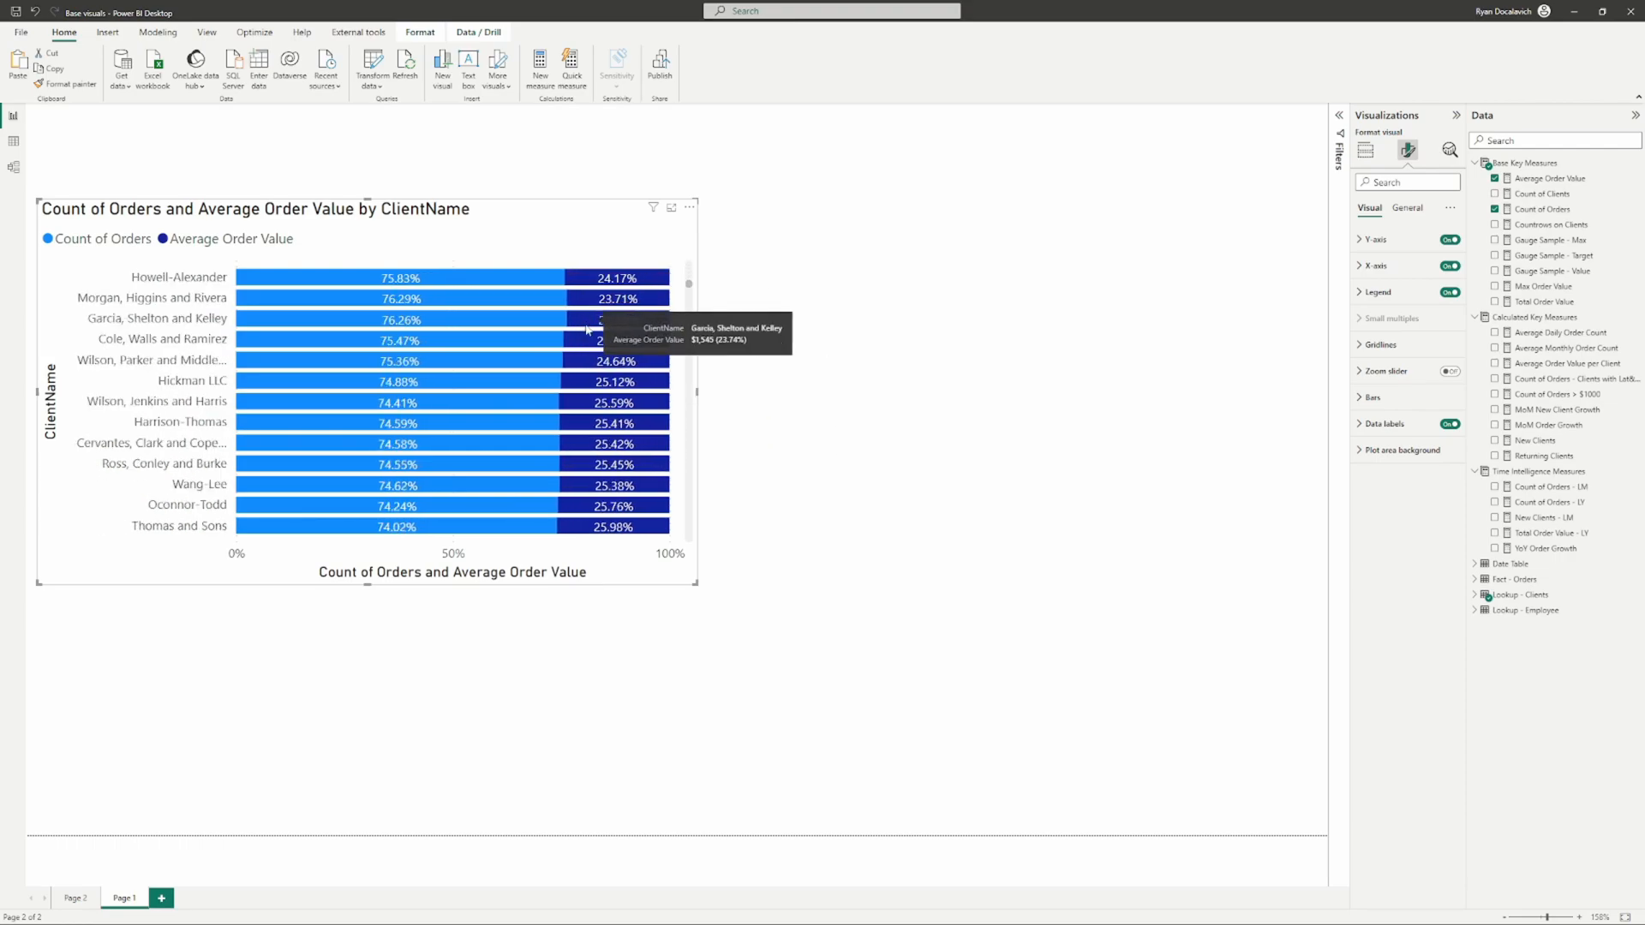
scroll(603, 414, down, 10)
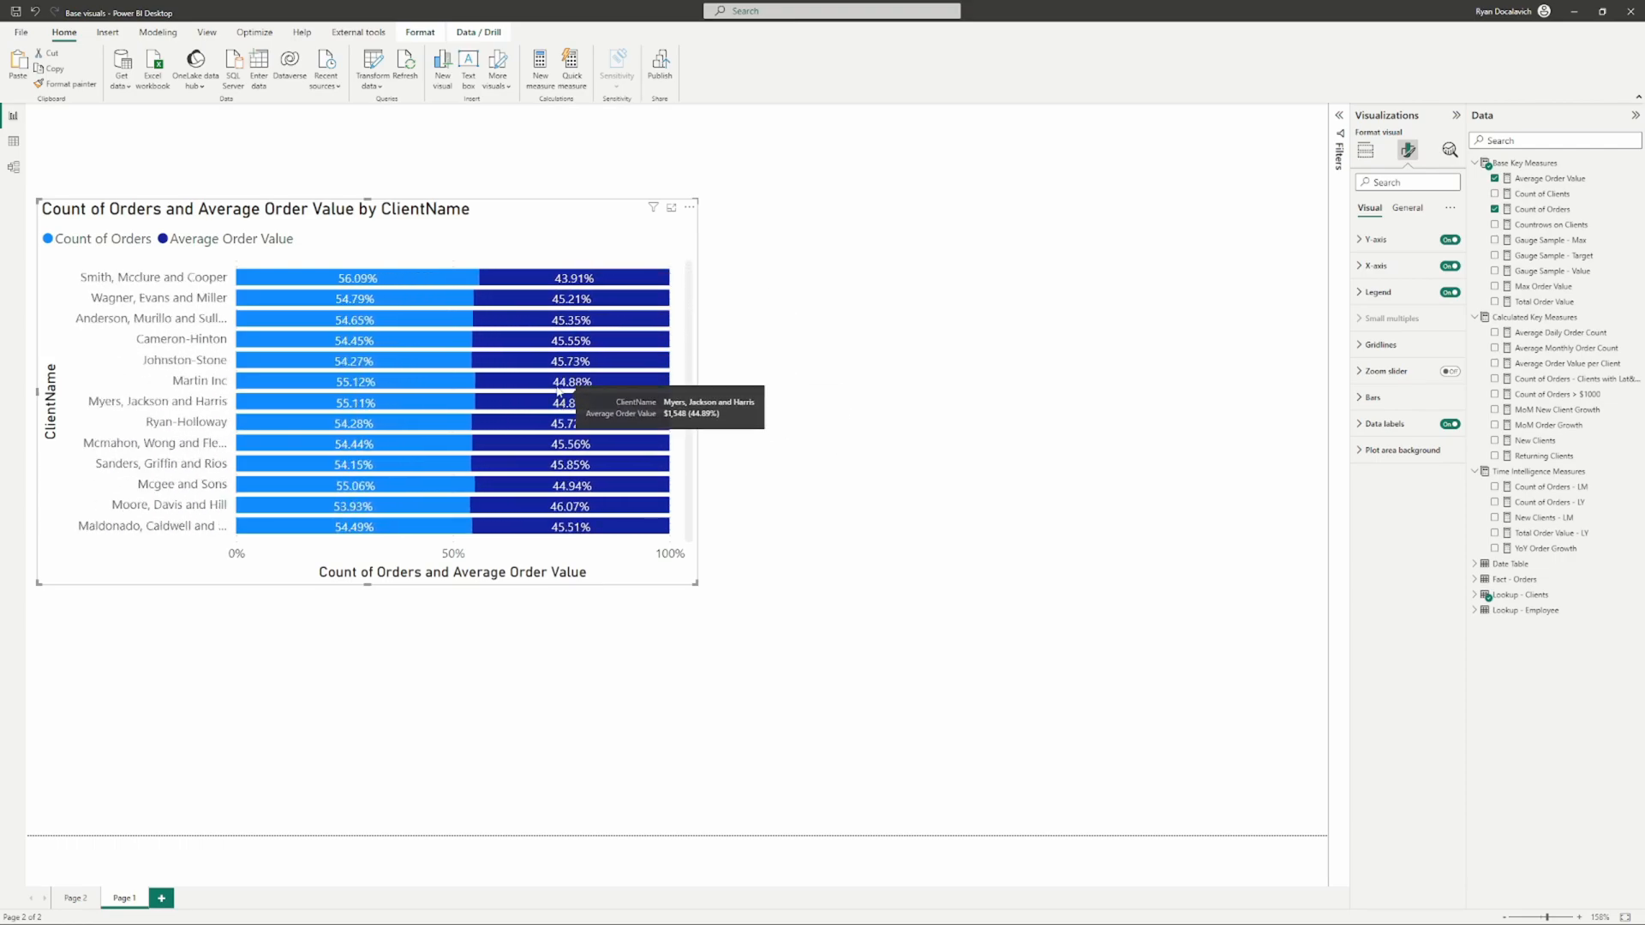
scroll(488, 455, up, 18)
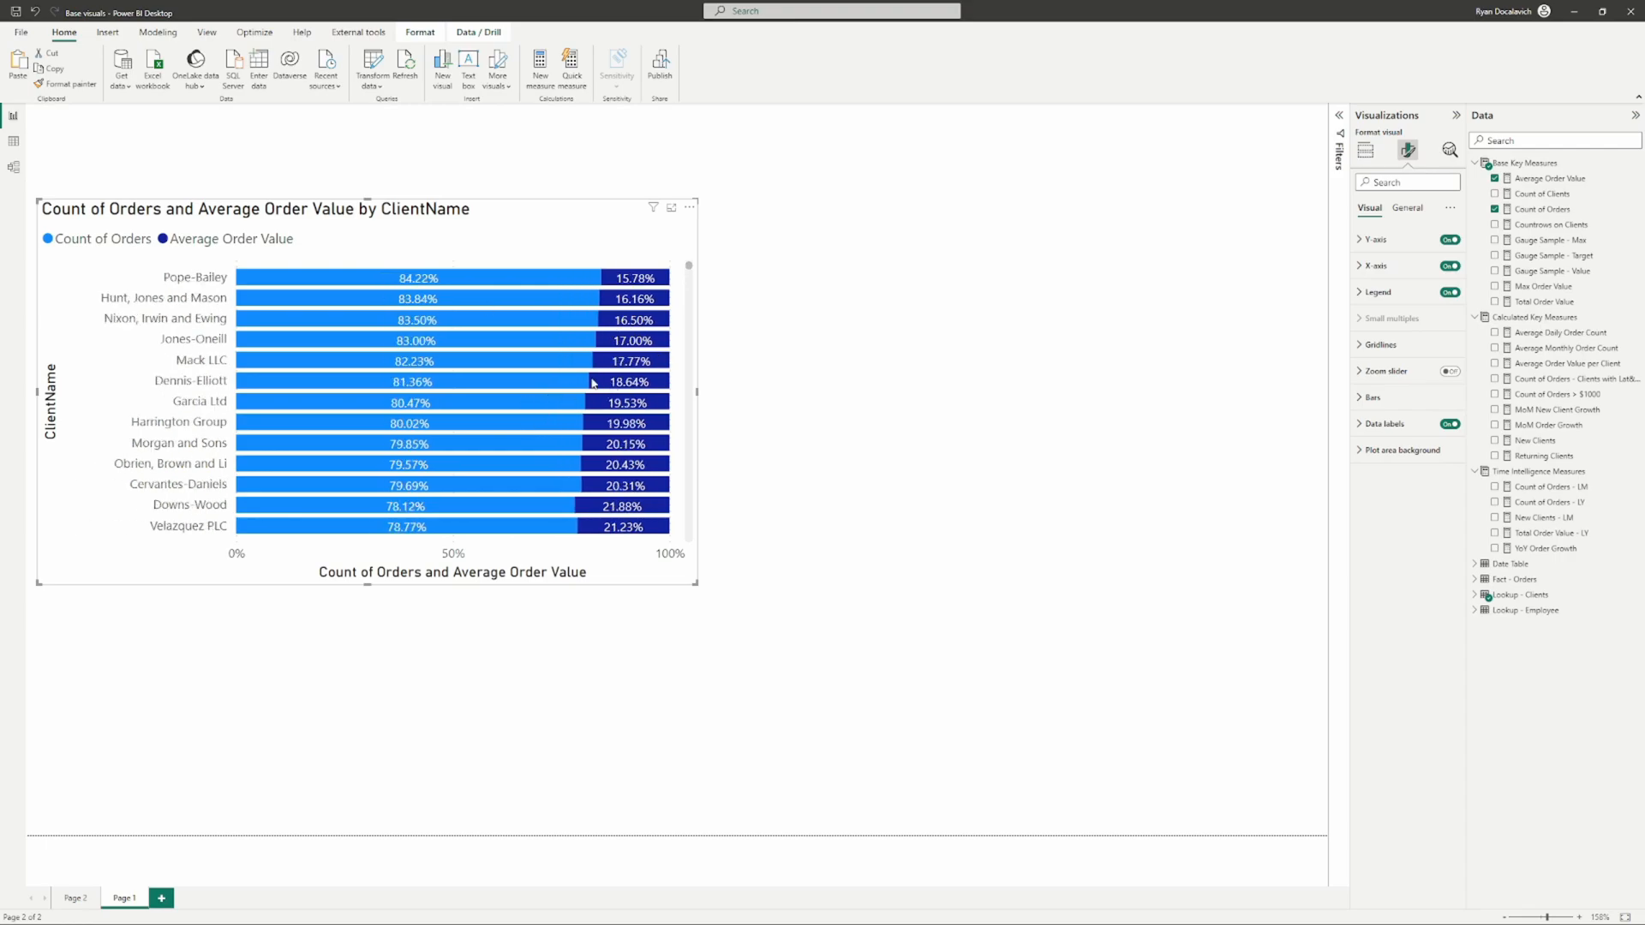
Step: Return the visual to a stacked bar chart after comparing the 100% stacked column layout, and turn off its data labels
click(1365, 150)
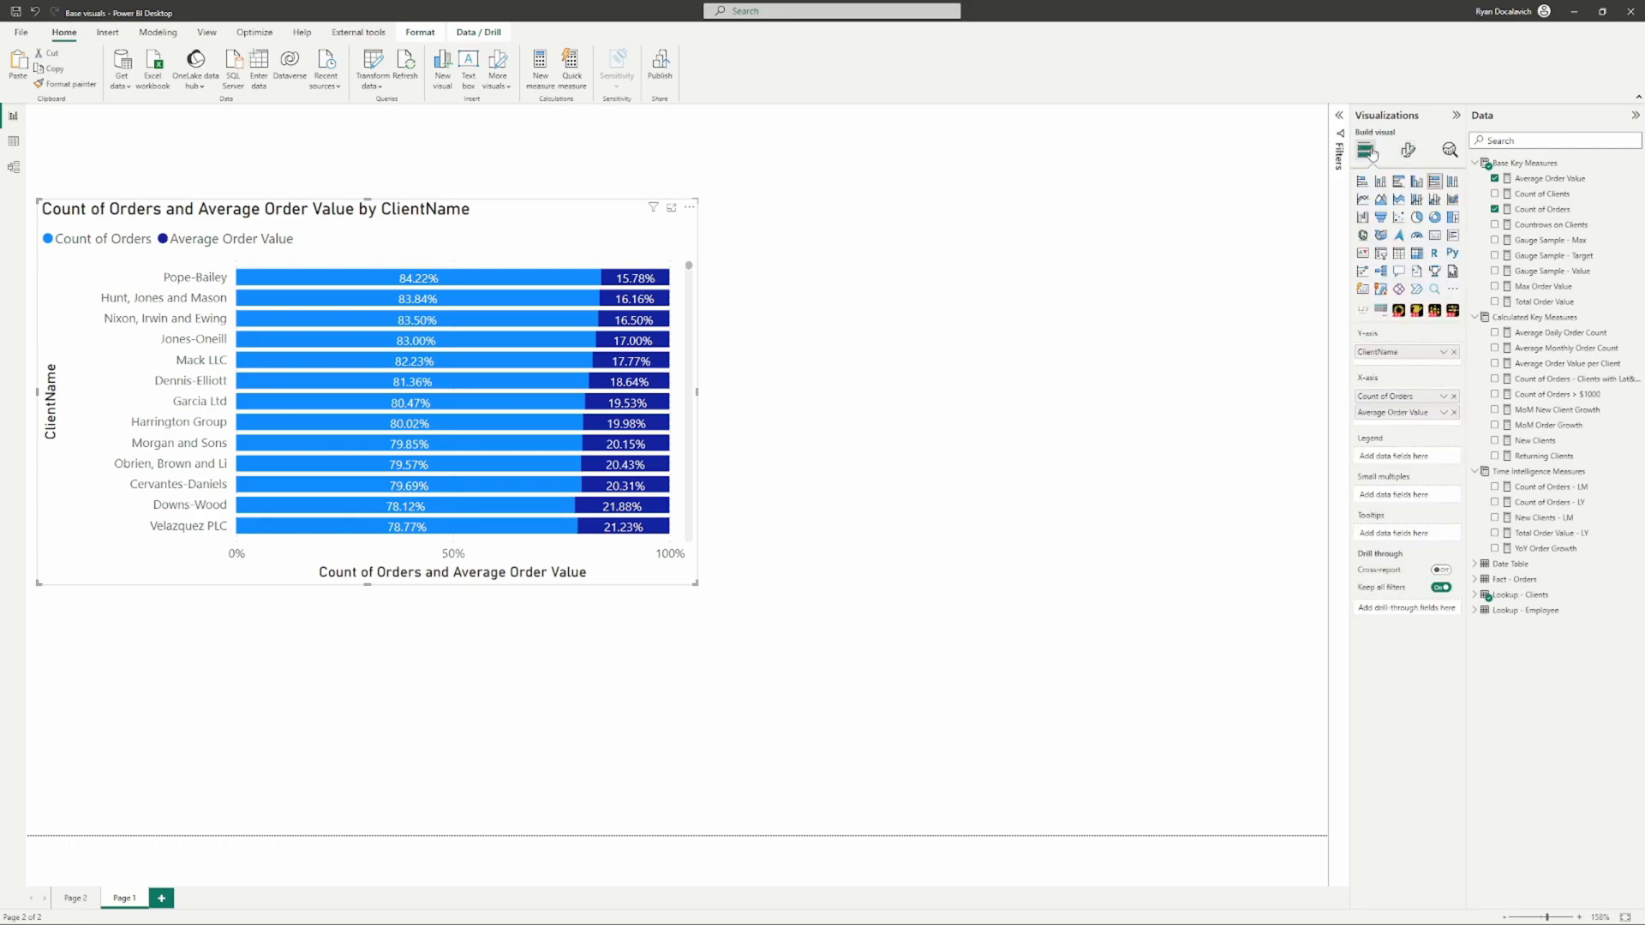
click(1452, 182)
click(1435, 184)
click(1363, 181)
click(1407, 150)
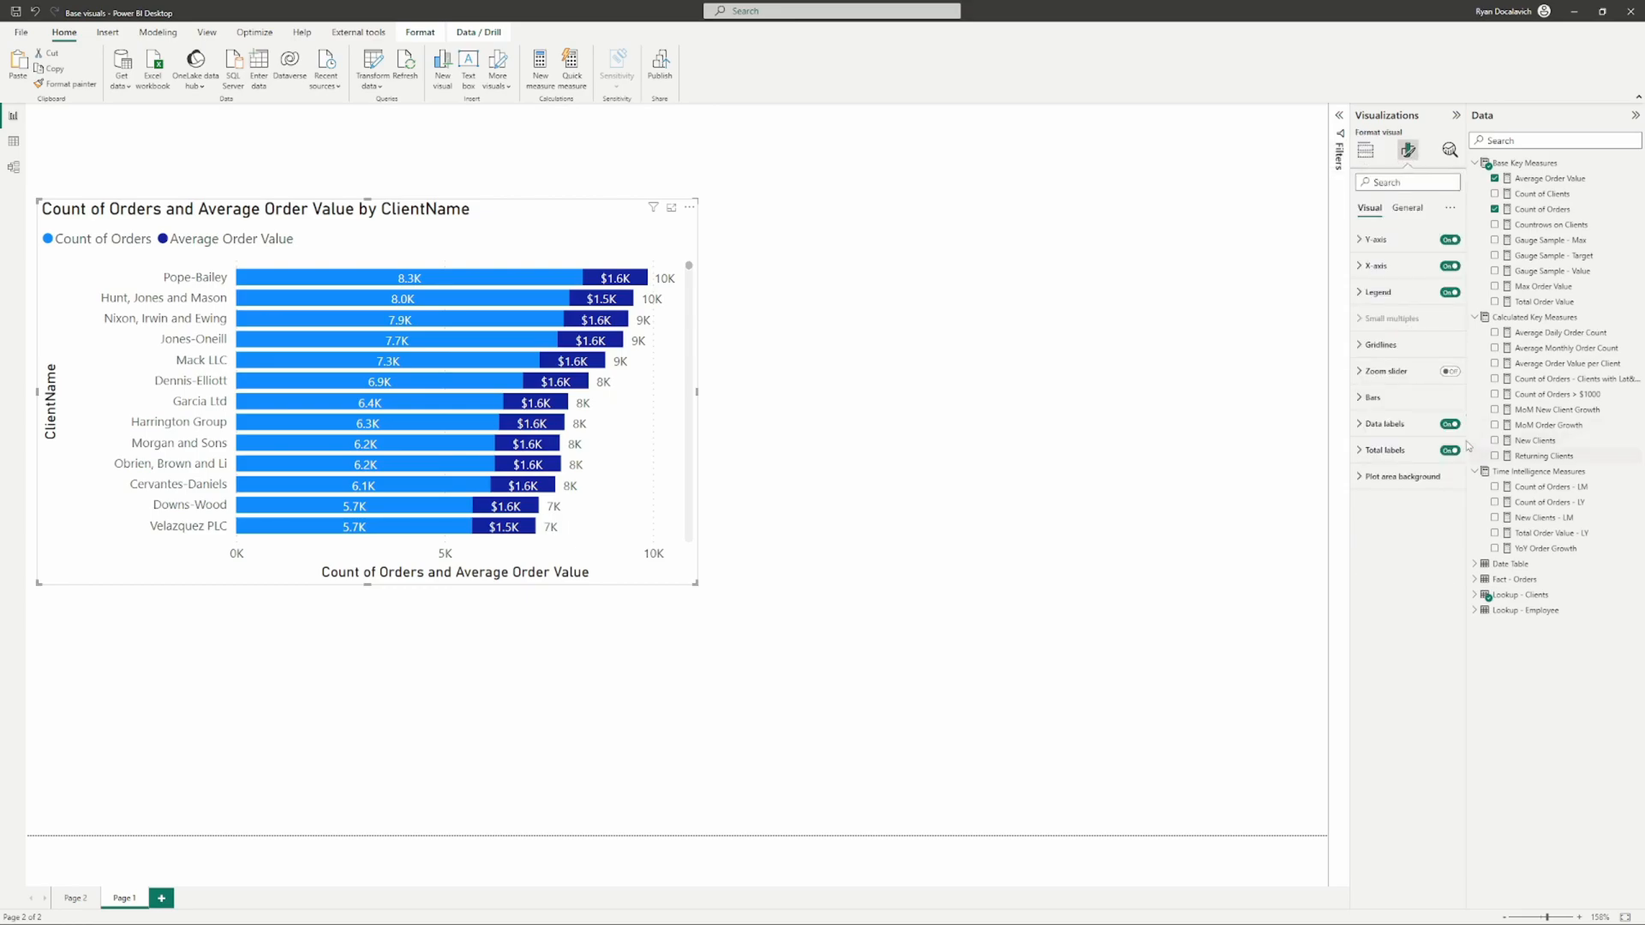
click(1450, 424)
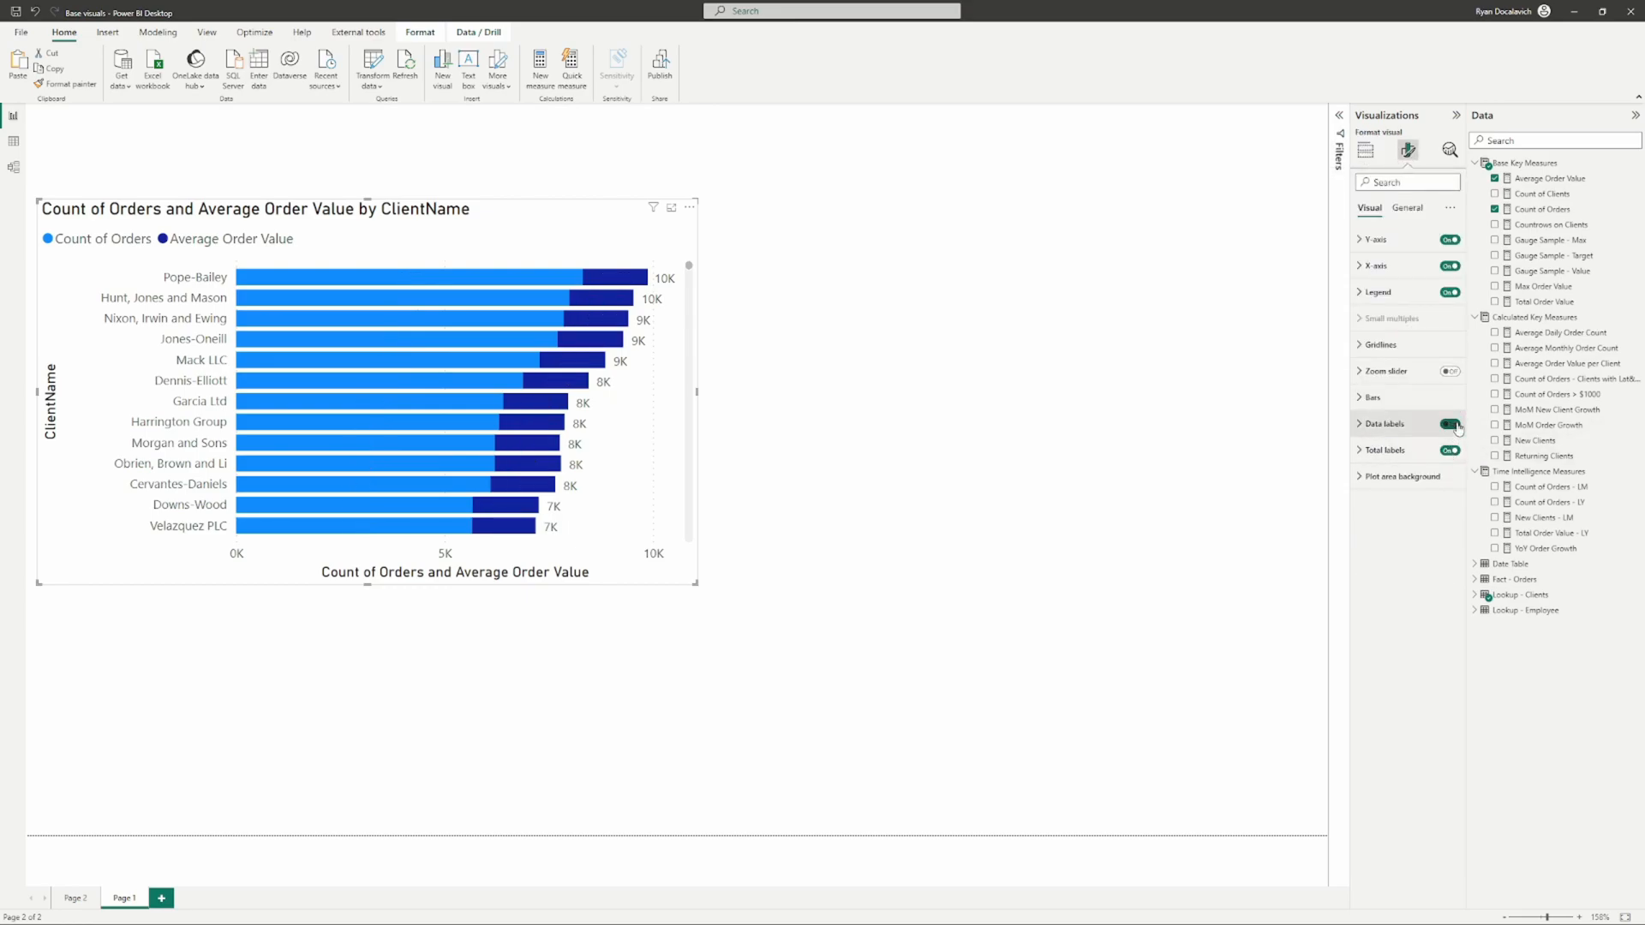
Step: Make Total Order Value the only measure on the stacked bar chart's X-axis and turn on data labels
click(1366, 150)
drag(1542, 302, 1457, 402)
click(1454, 396)
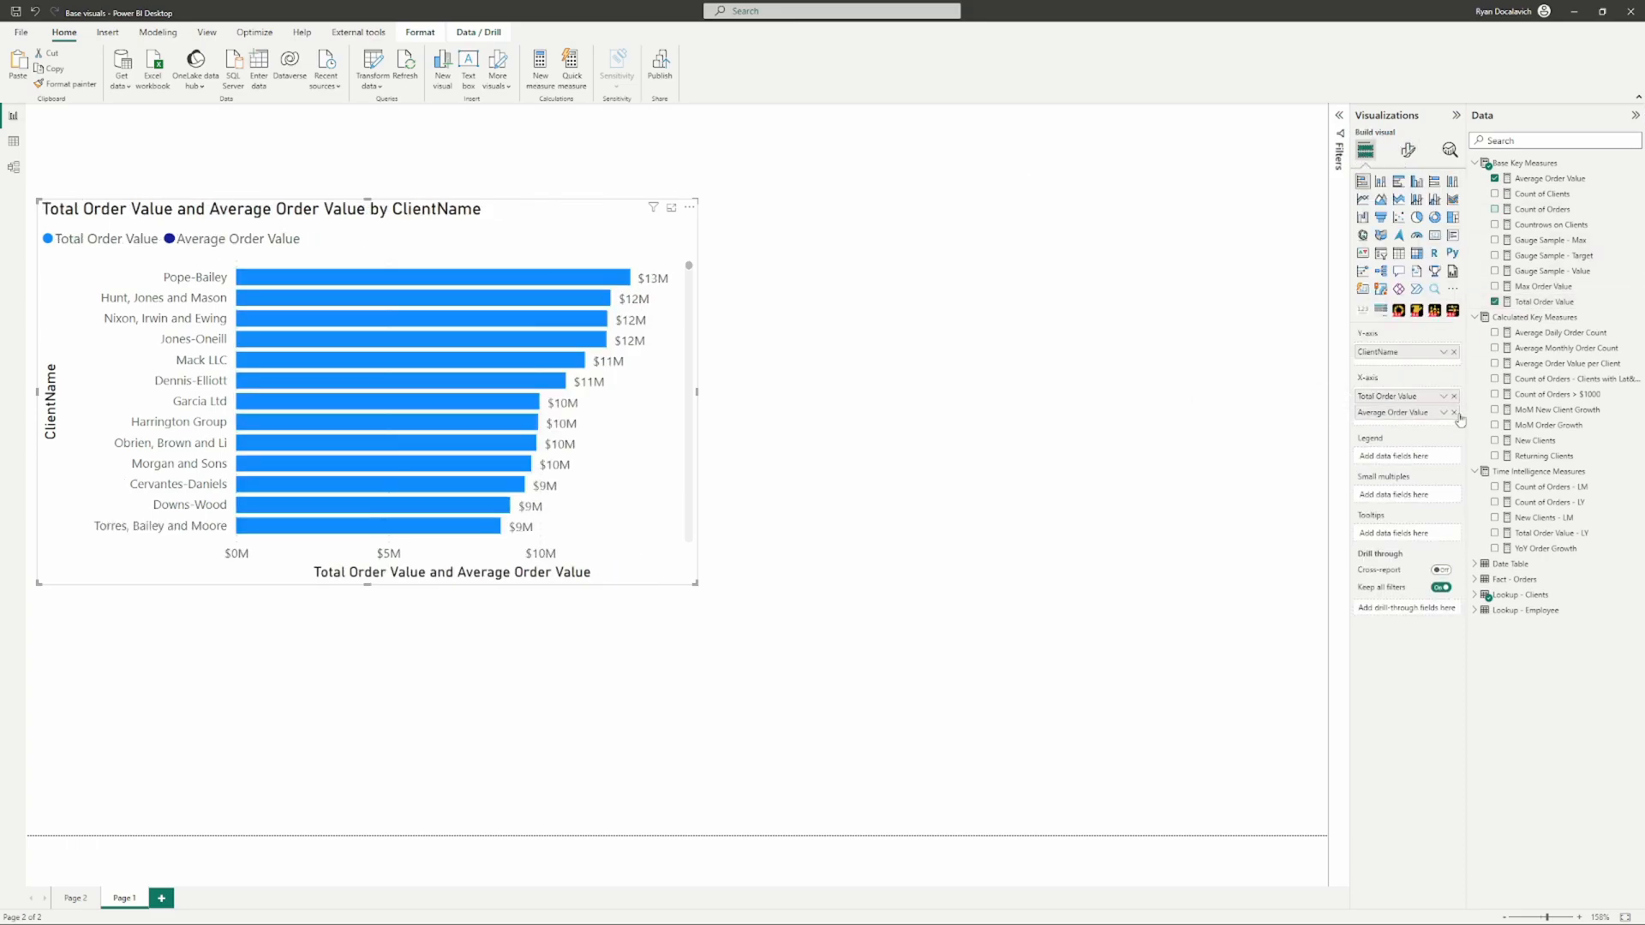
click(1454, 413)
click(1407, 150)
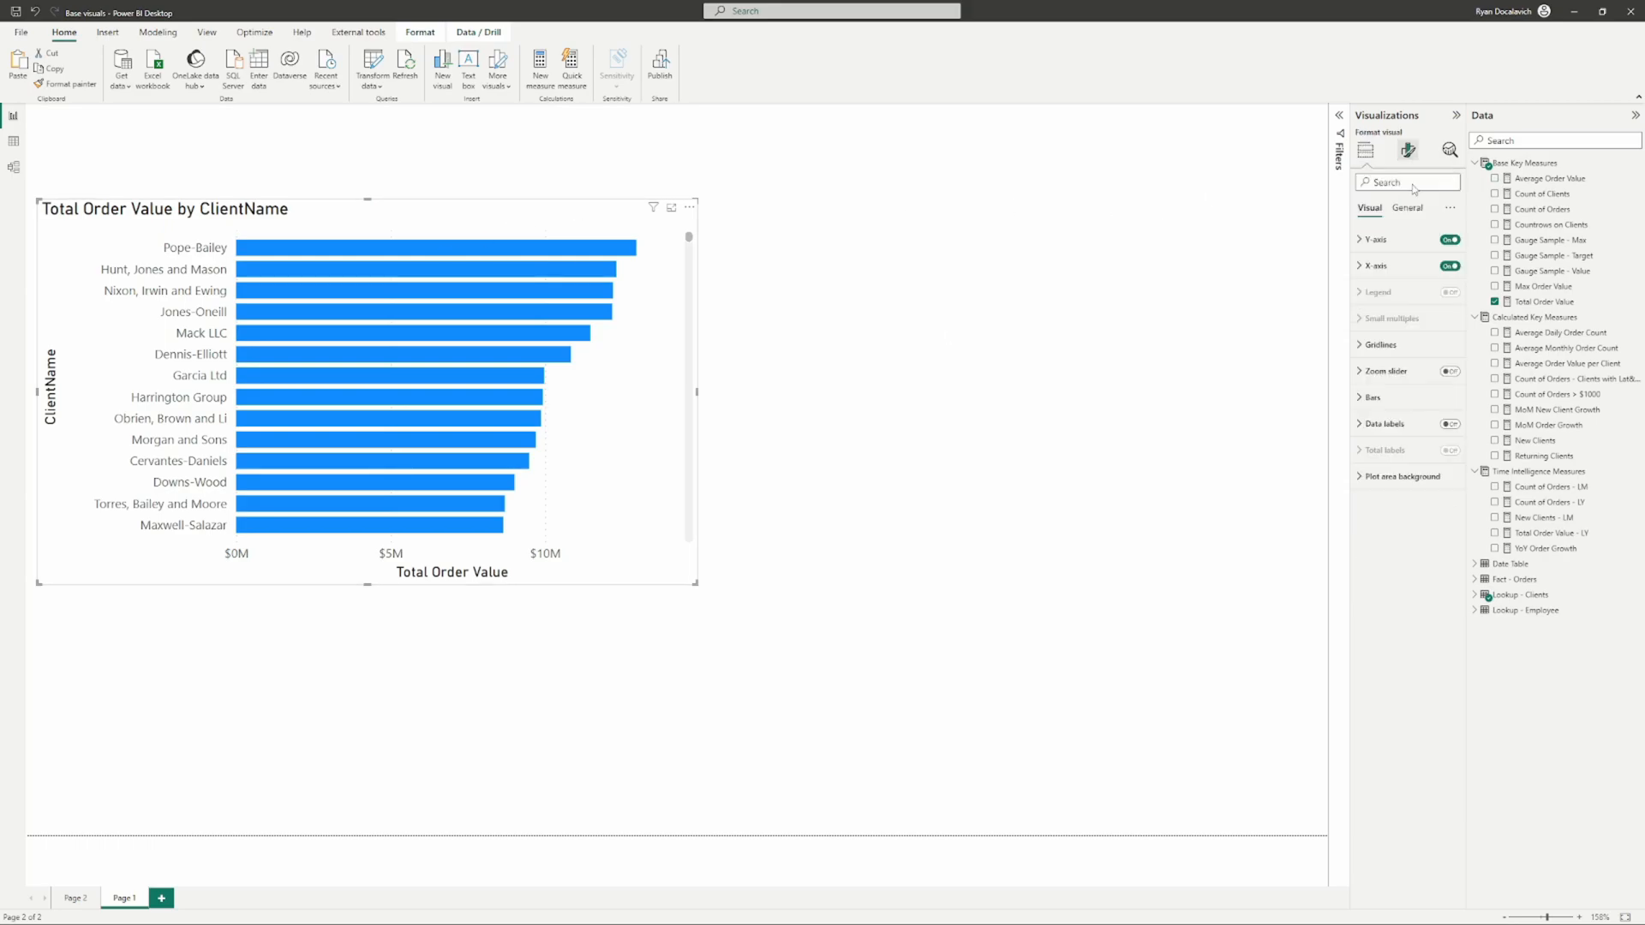
click(1450, 424)
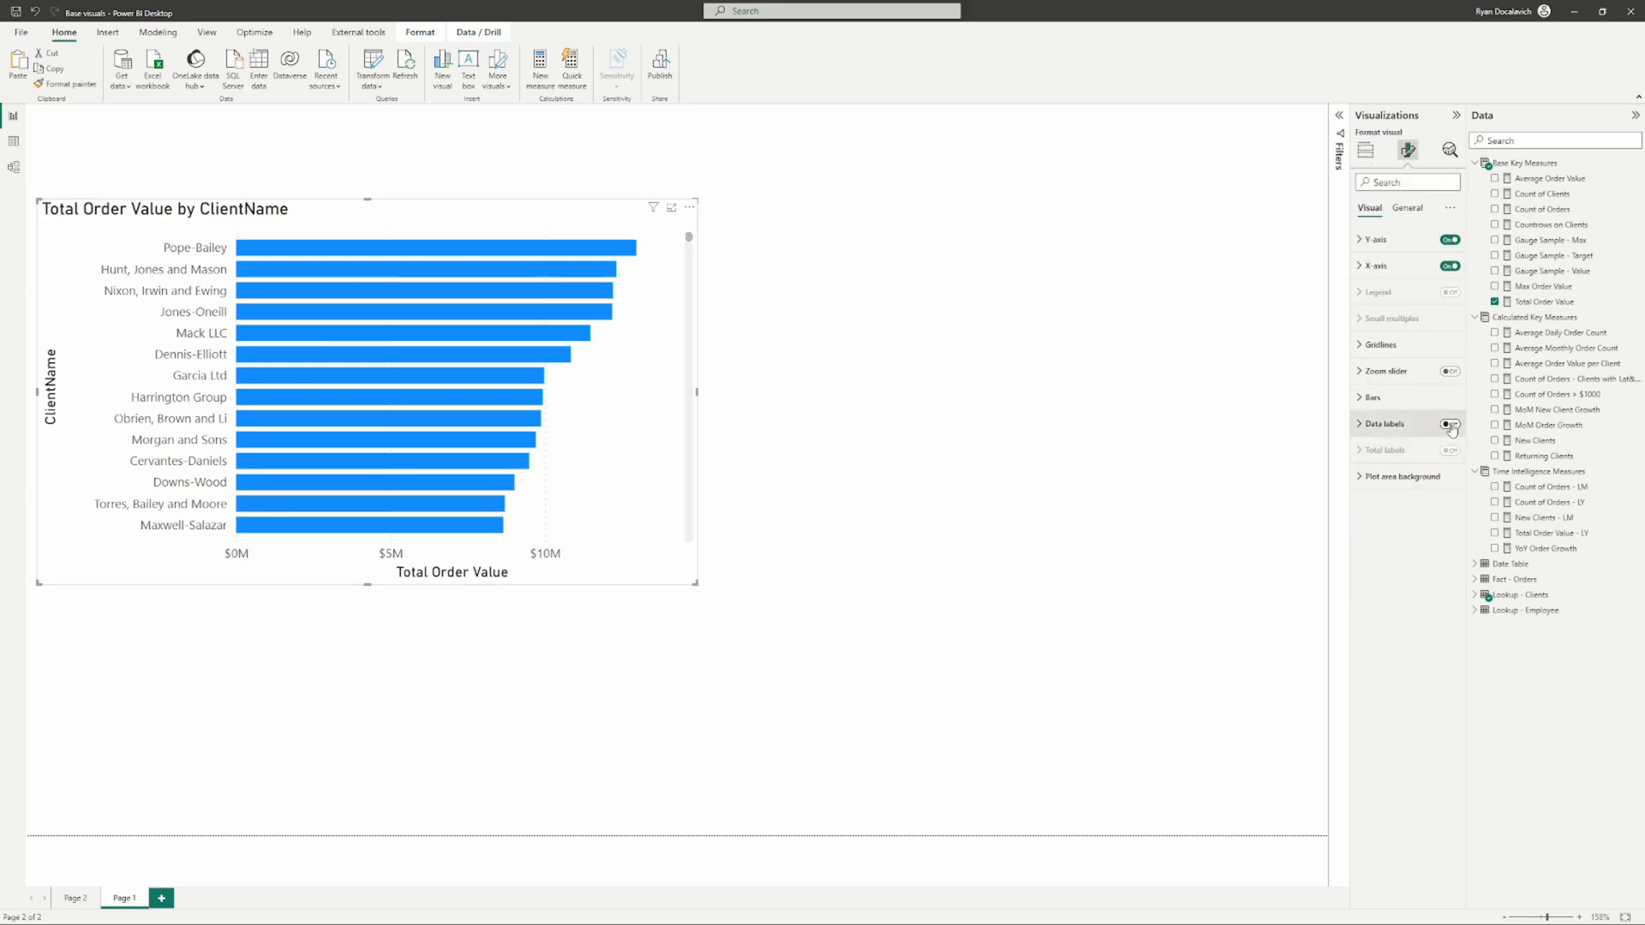
Step: Add ClientIndustry above ClientName on the Y-axis and make the chart narrower and taller
click(1365, 150)
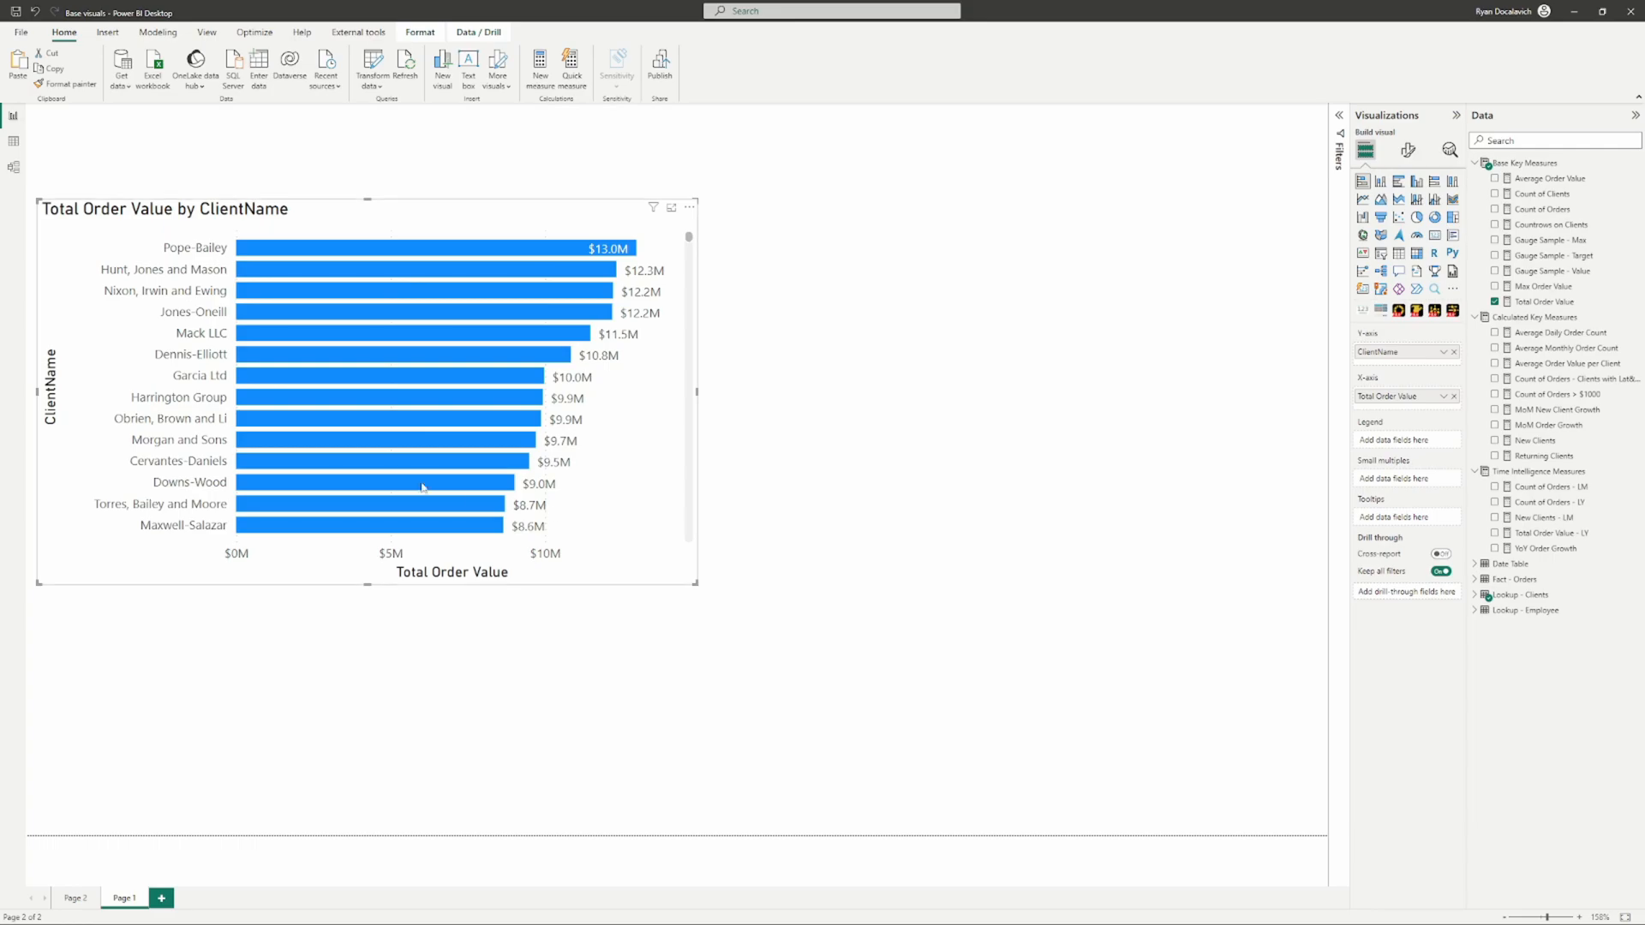
click(1475, 596)
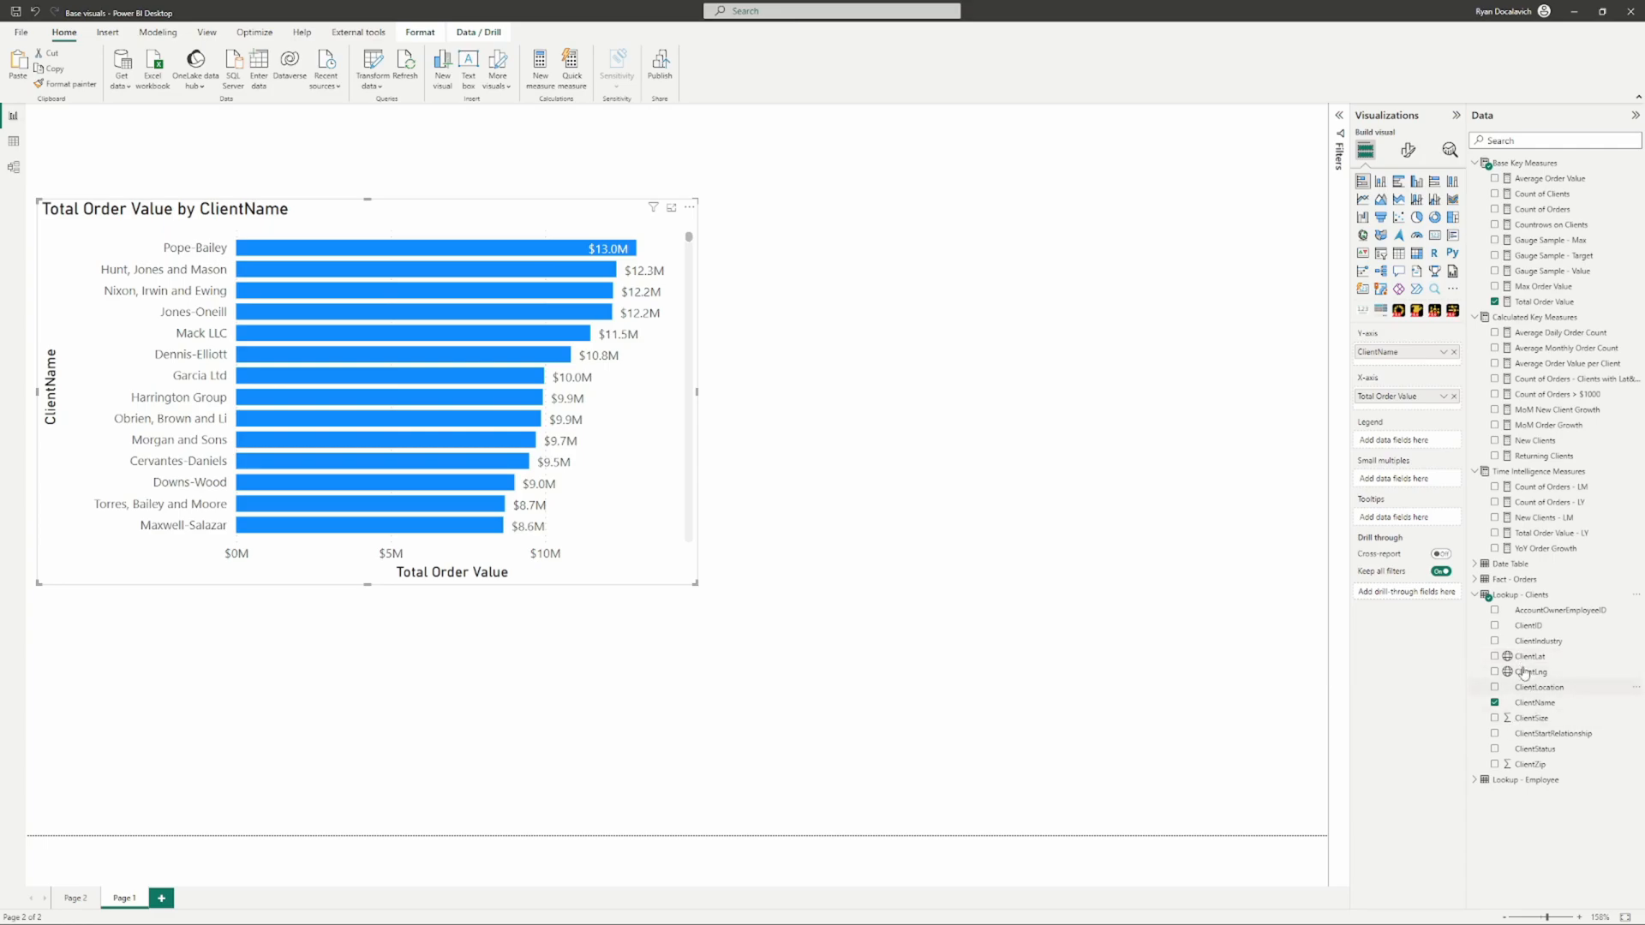
drag(1531, 645, 1396, 353)
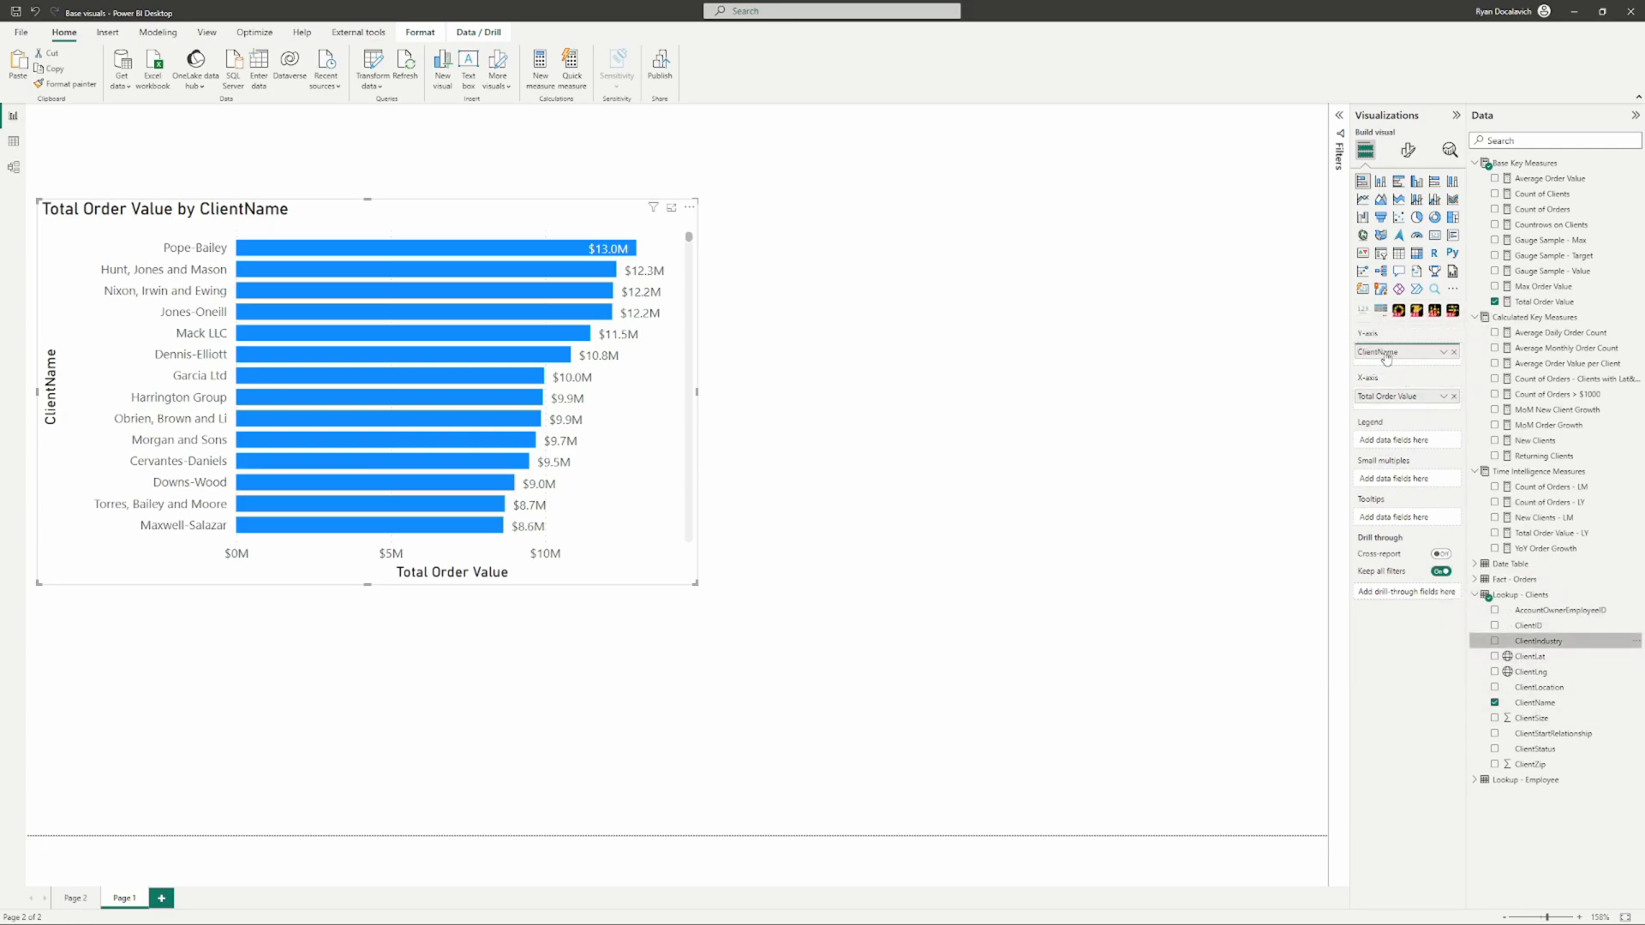
drag(694, 583, 445, 707)
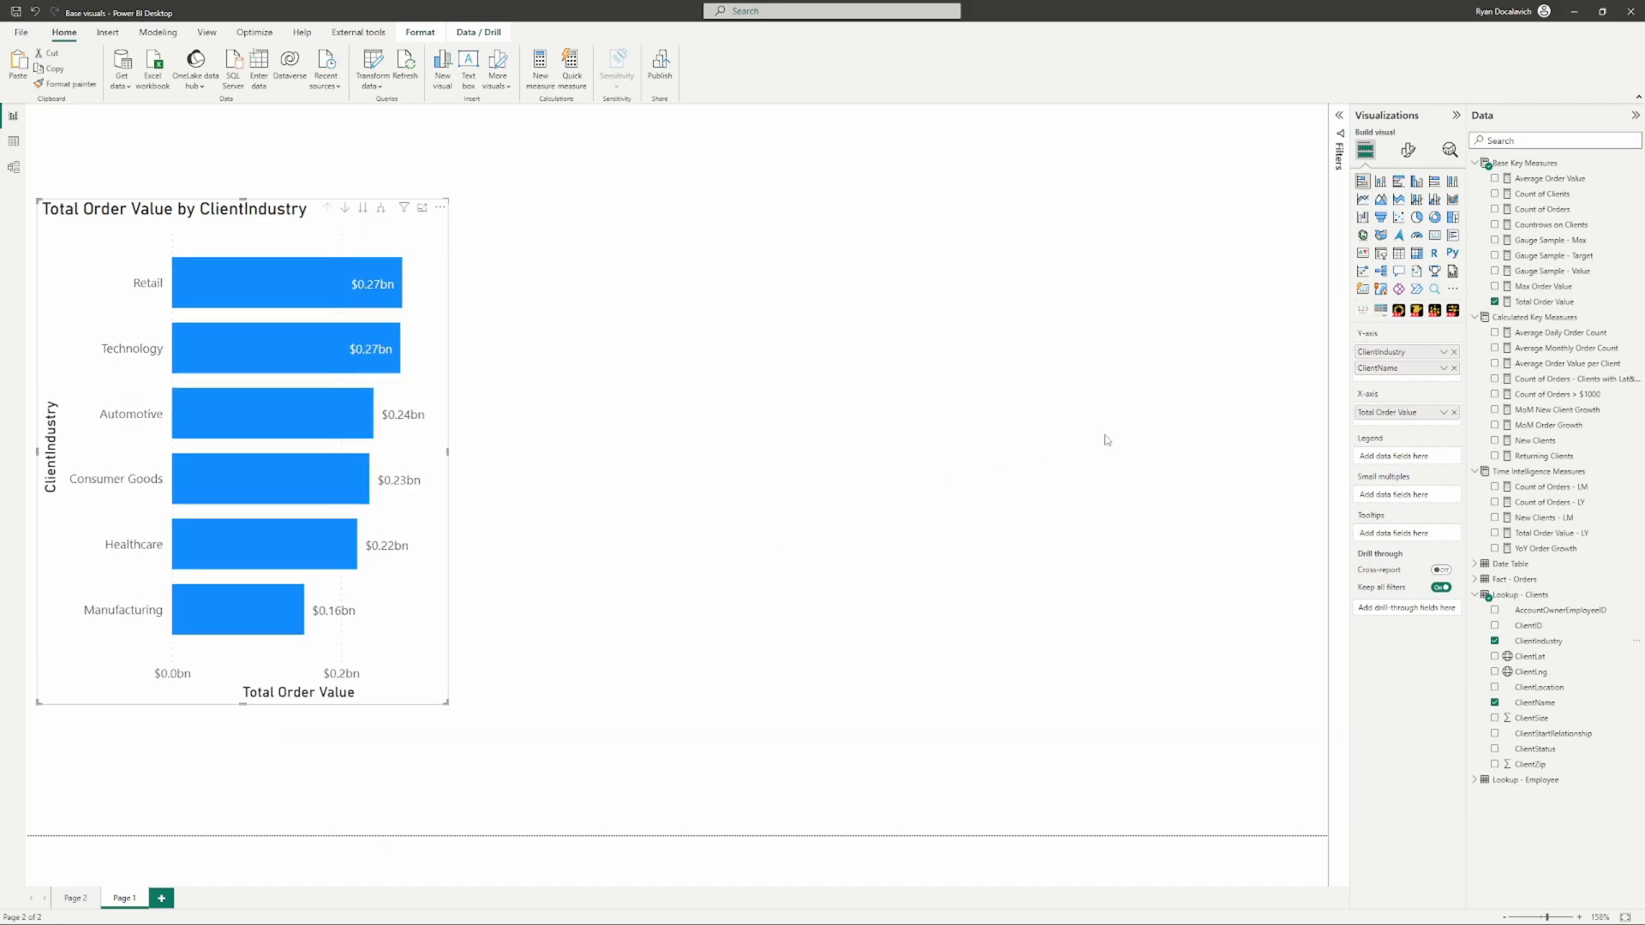
Step: Split the industry bars by ItemCategory from the Fact - Orders table, using it as the chart's legend
click(1485, 598)
click(1485, 598)
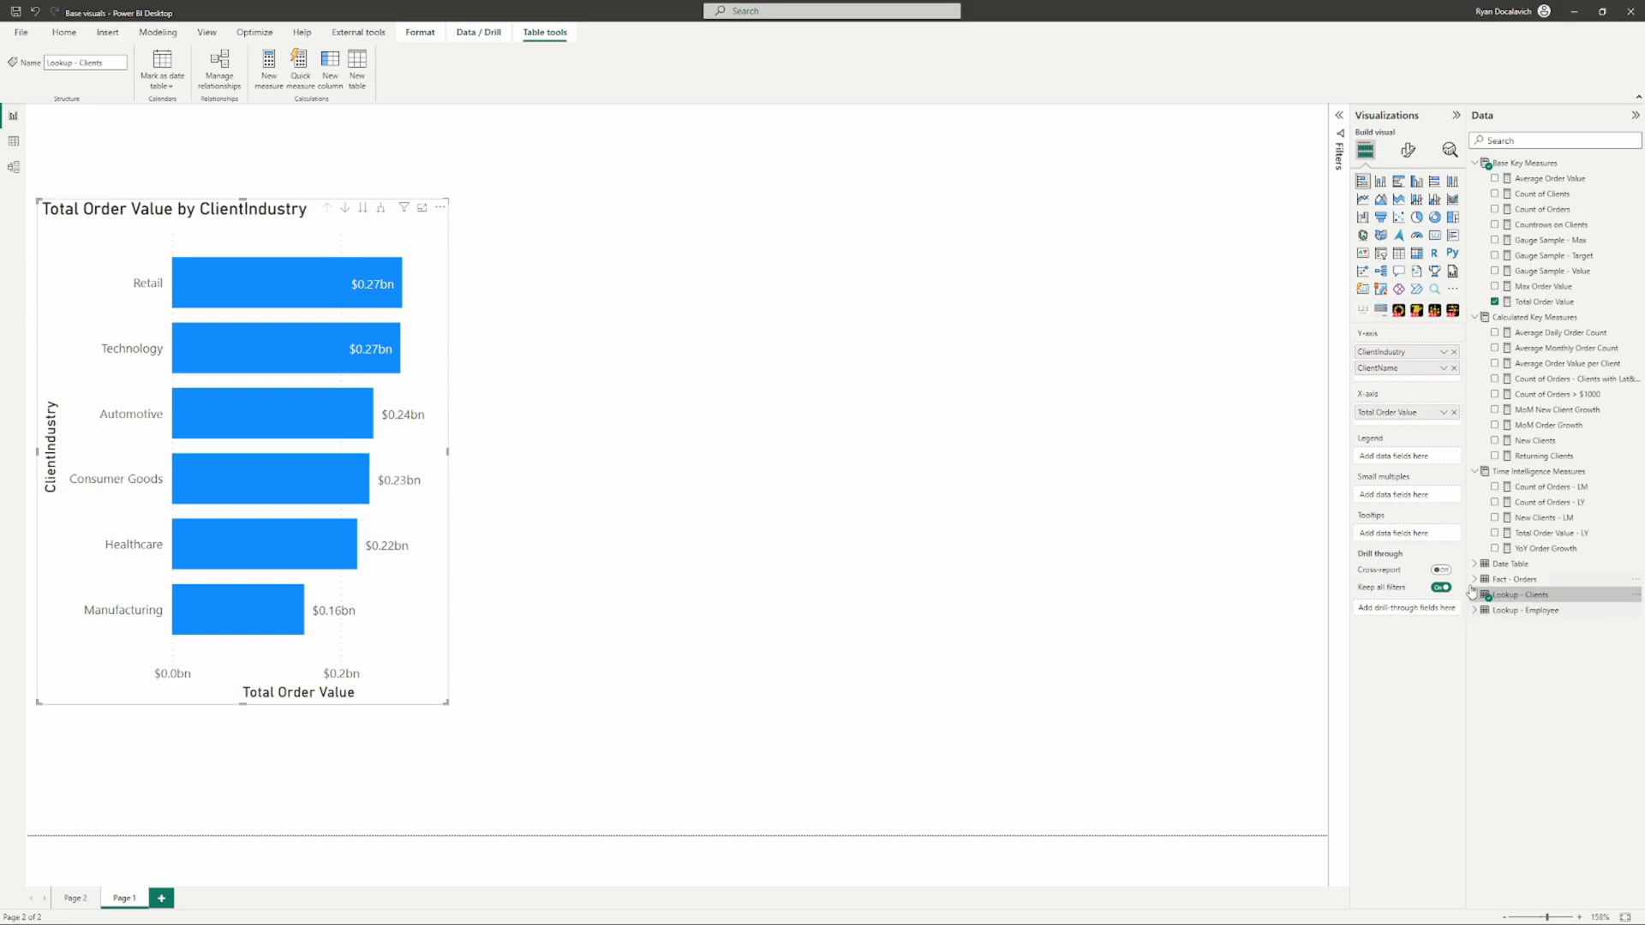
click(1475, 583)
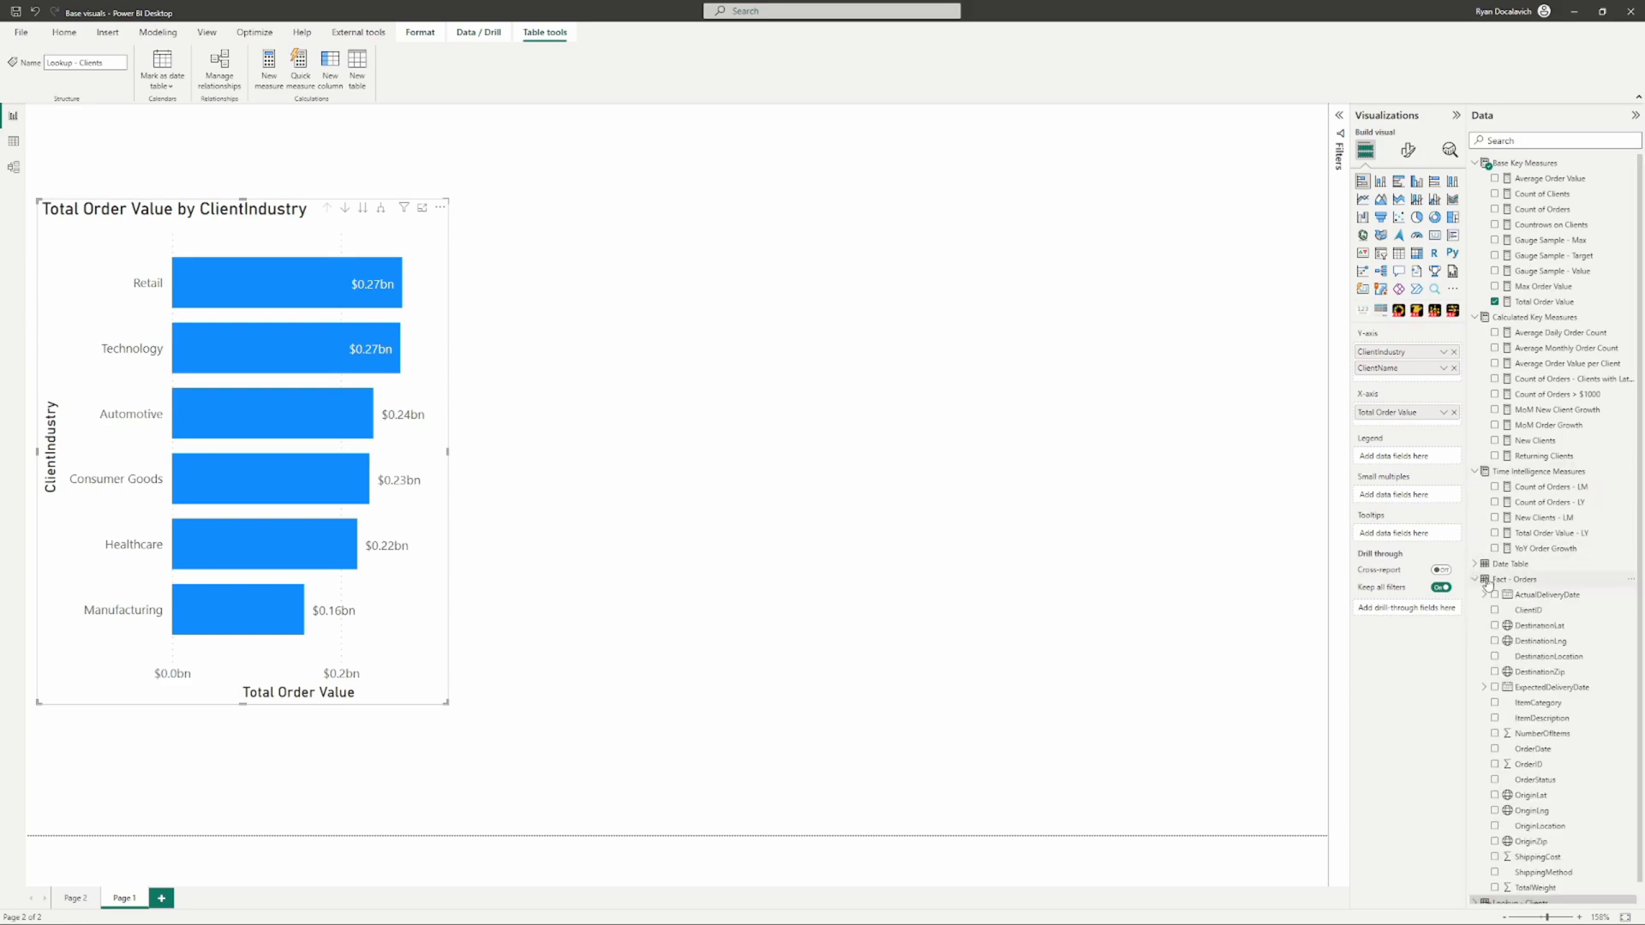
scroll(1537, 629, down, 1)
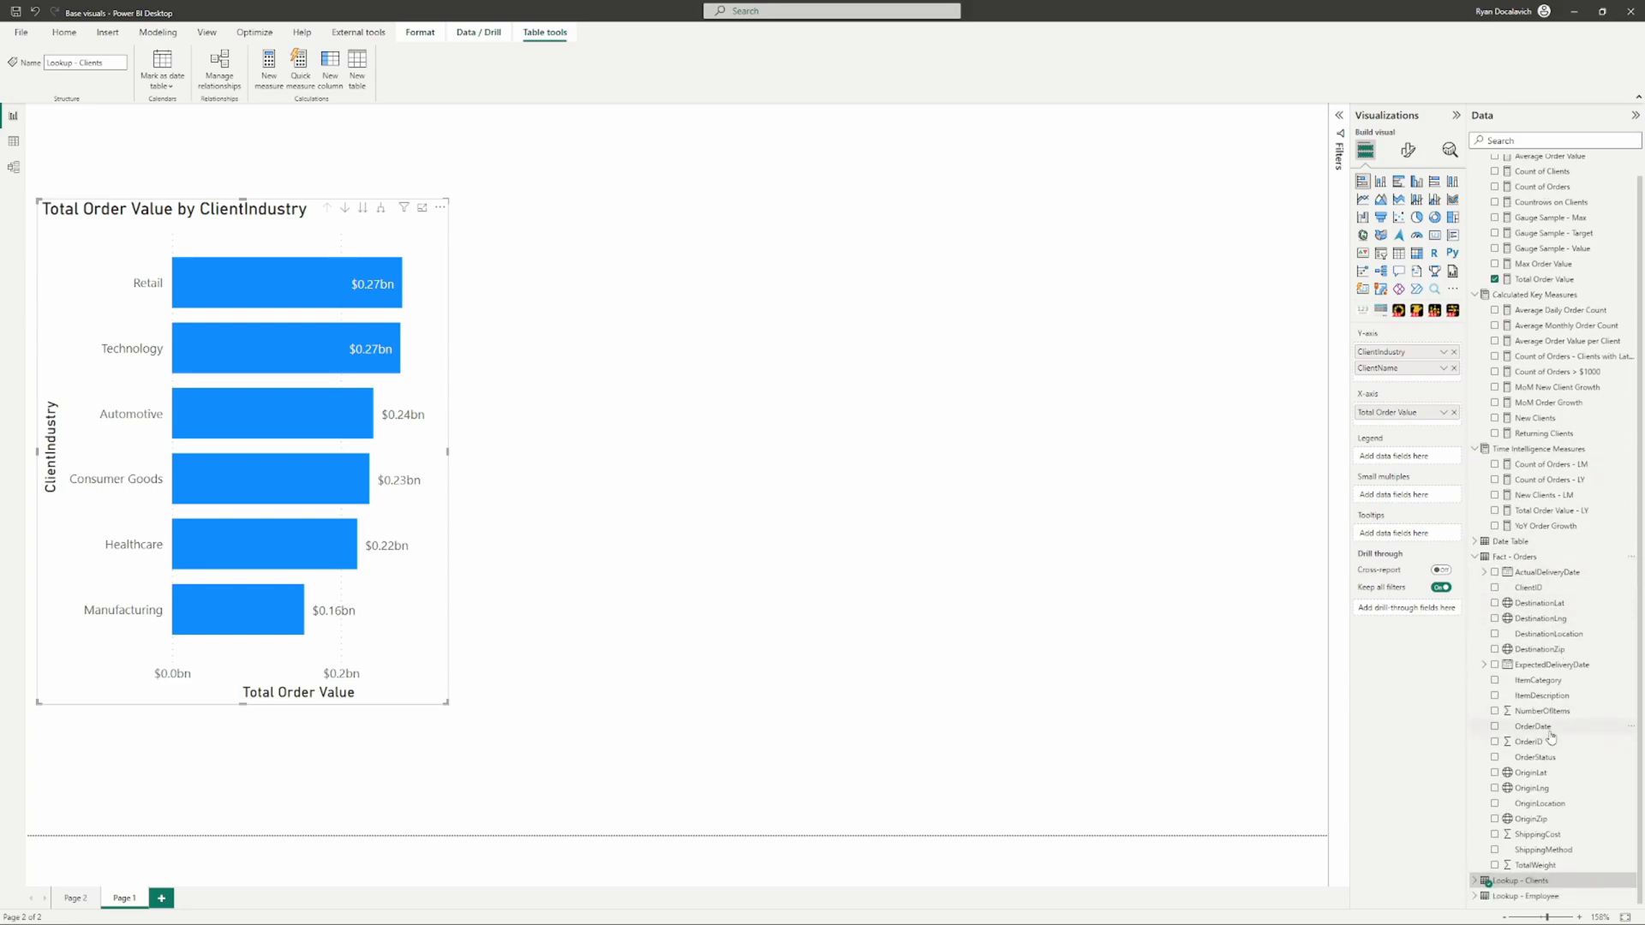
drag(1545, 682, 1366, 458)
click(751, 391)
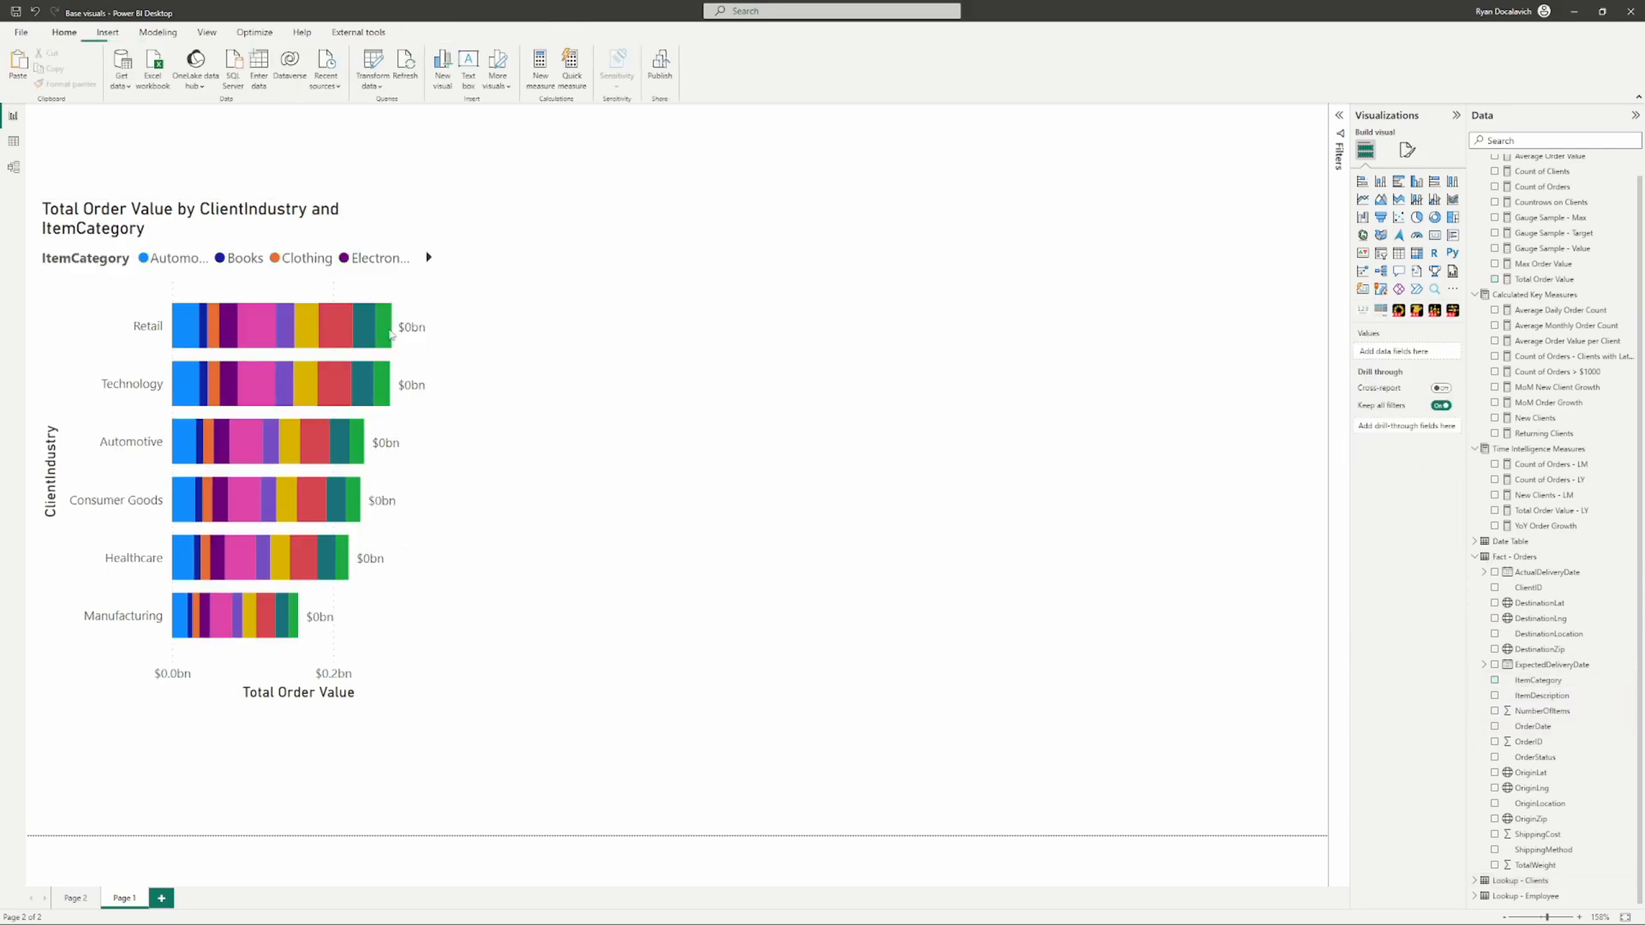
Step: Turn off the data labels on the ItemCategory stacked bar chart, keeping total labels on
click(224, 206)
click(1411, 156)
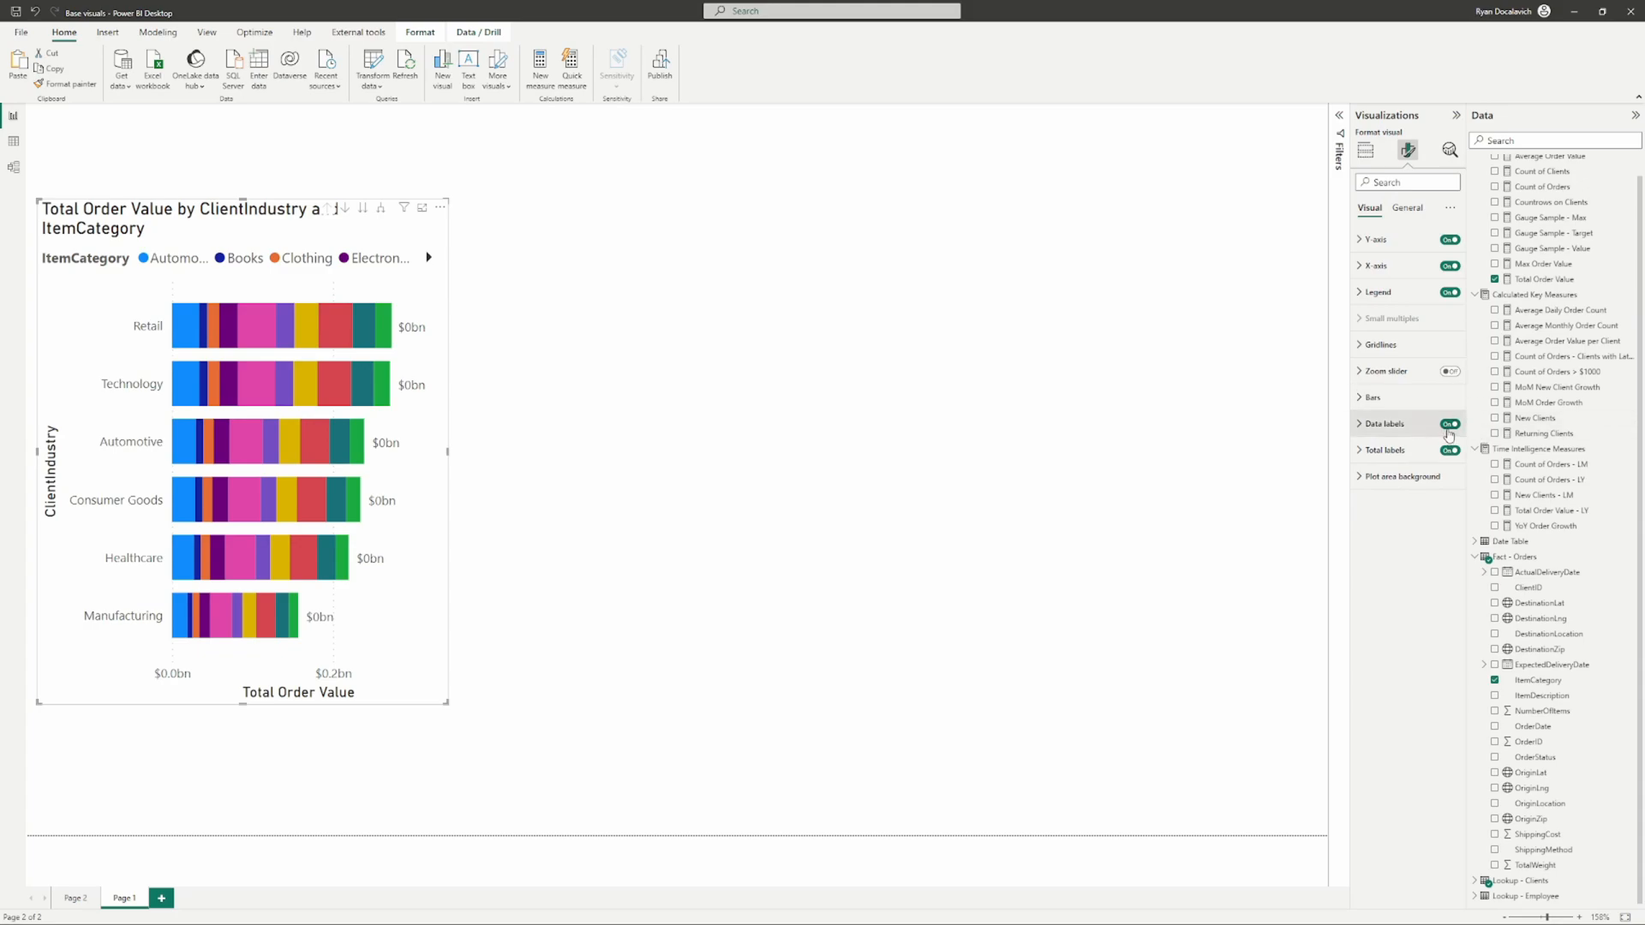
click(777, 383)
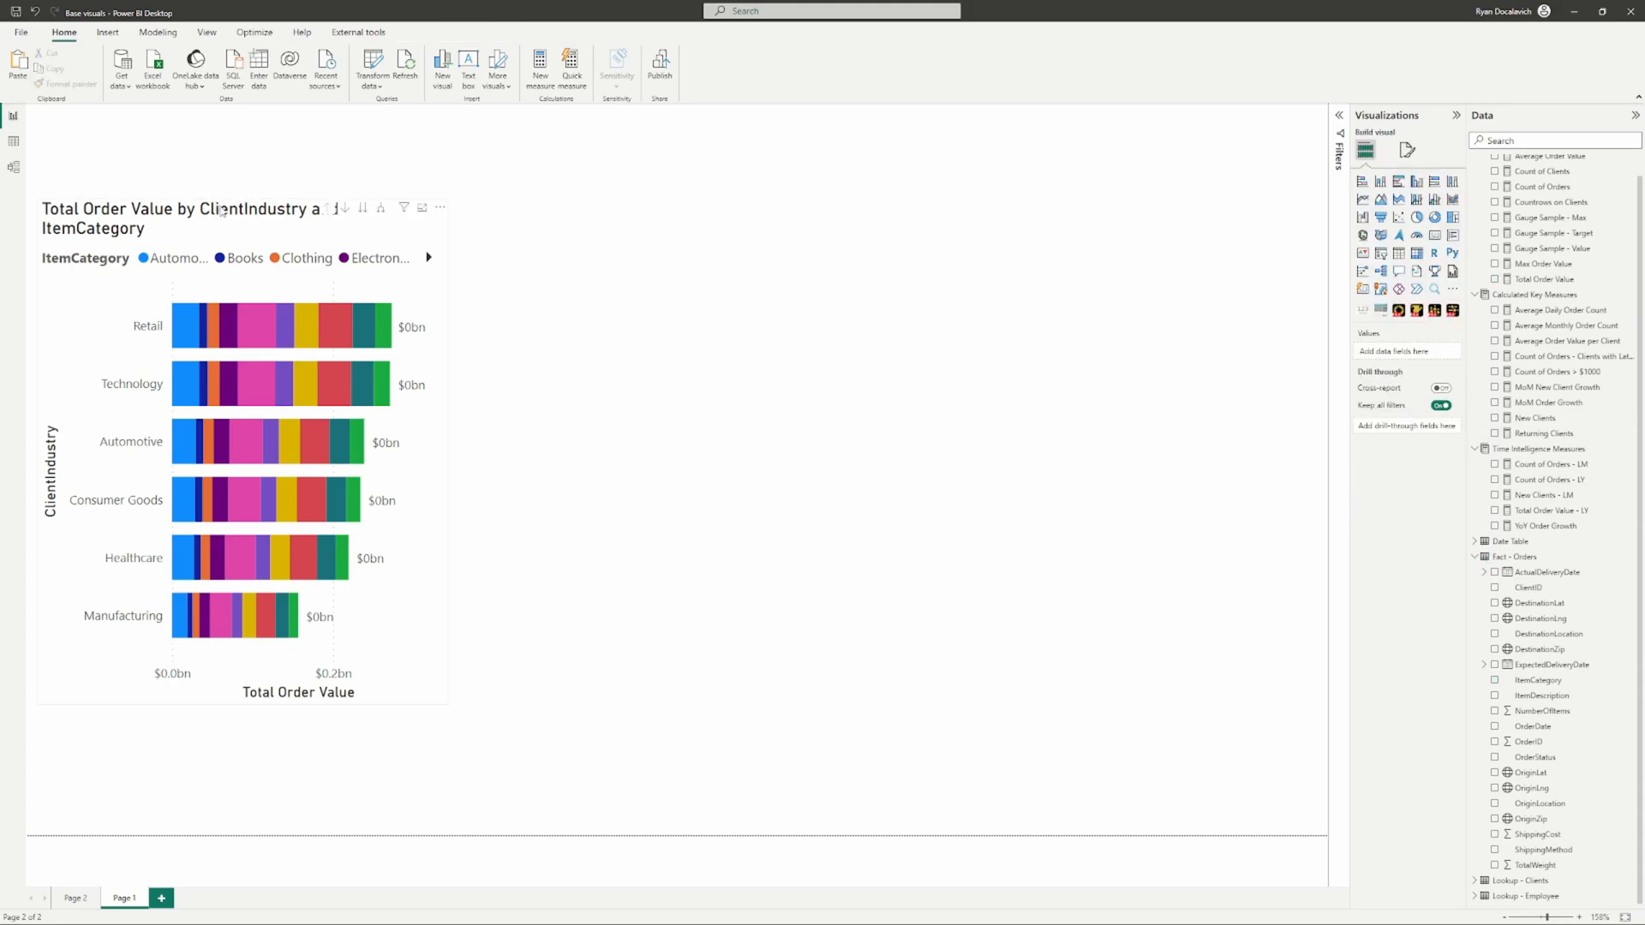
click(219, 205)
click(1408, 150)
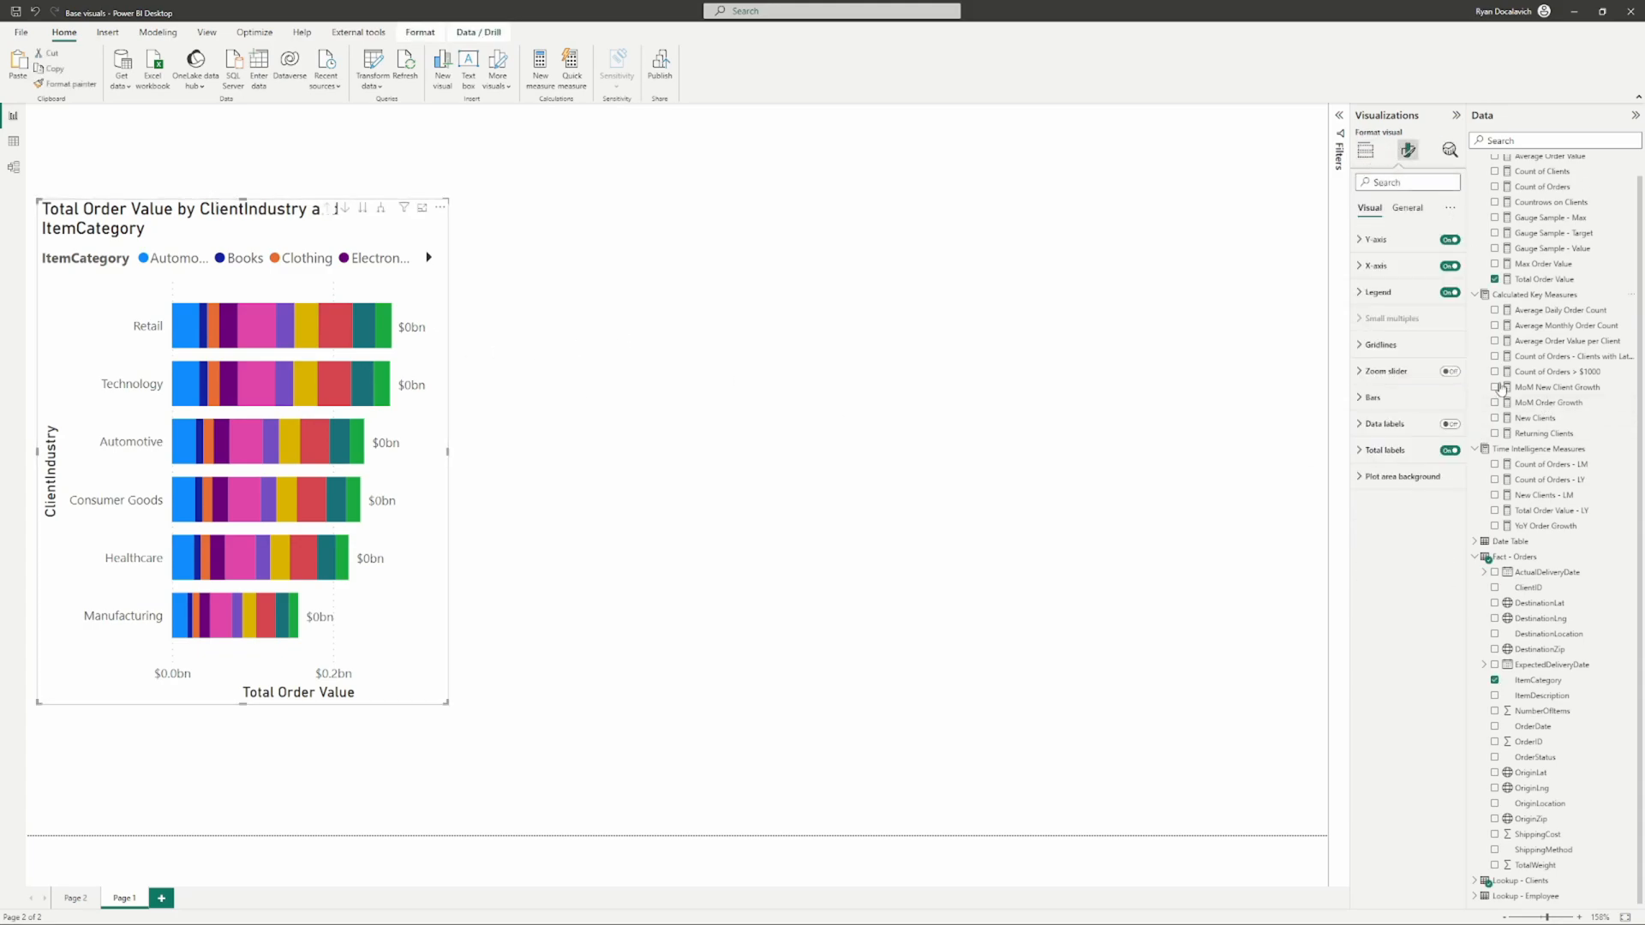
Step: Increase the value decimal places of the chart's total labels, leaving the display units on Auto
click(1384, 450)
click(1406, 605)
click(1408, 599)
click(1402, 633)
click(1401, 632)
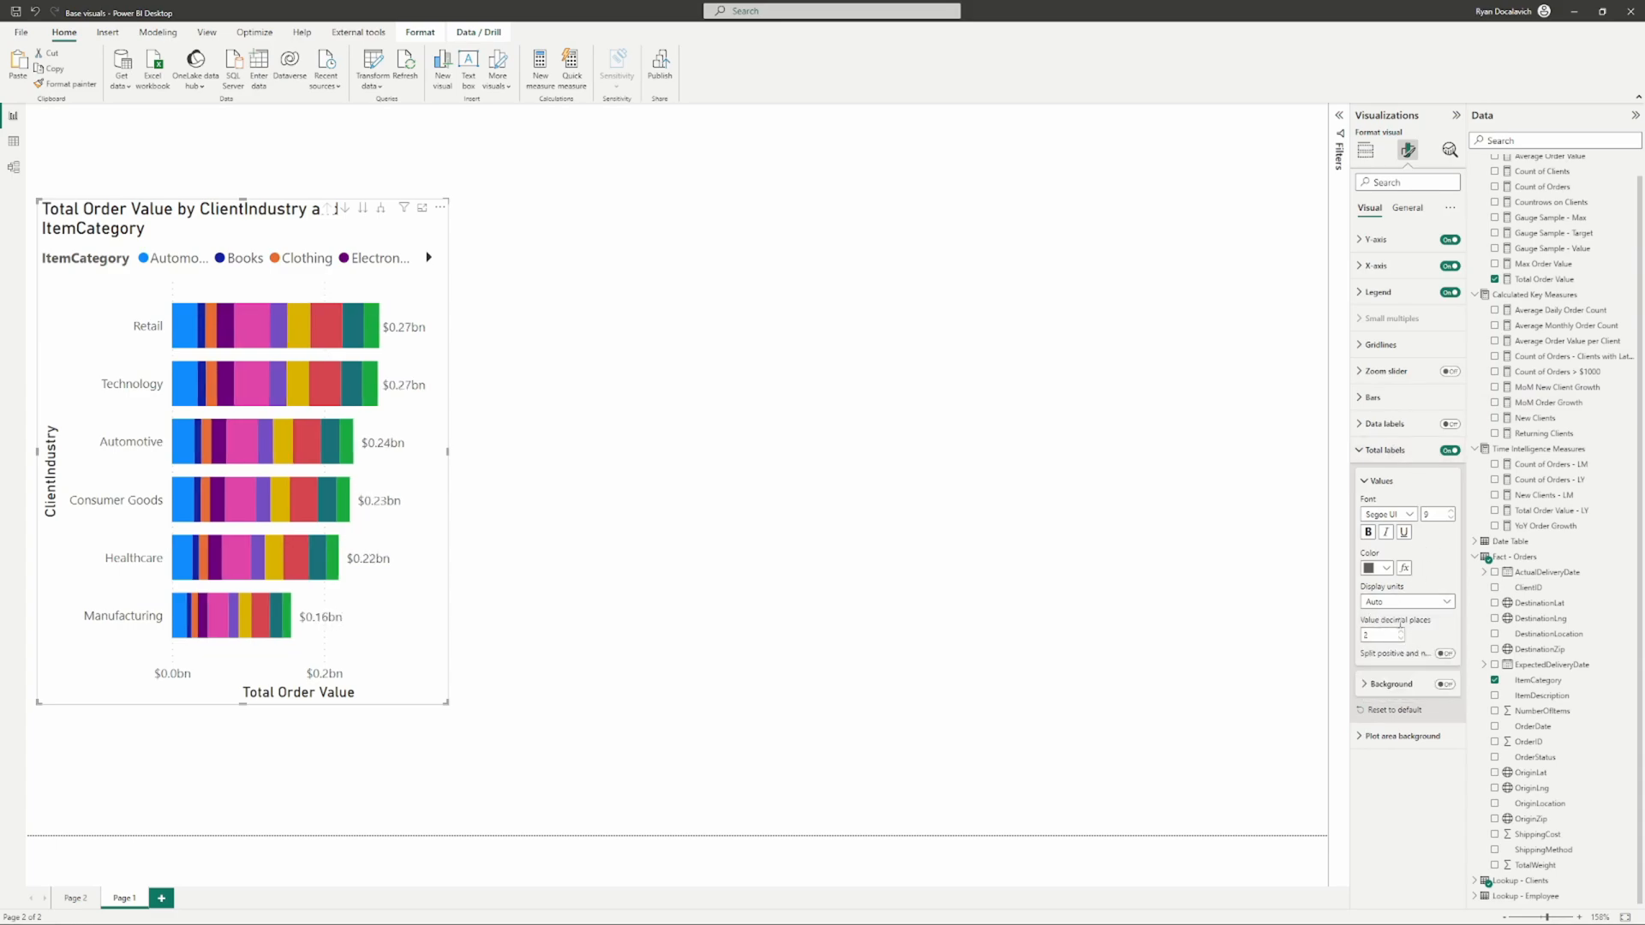
Step: Review the total labels' display unit options, the industry chart's assigned fields and the fields in the Lookup - Clients table
click(1411, 603)
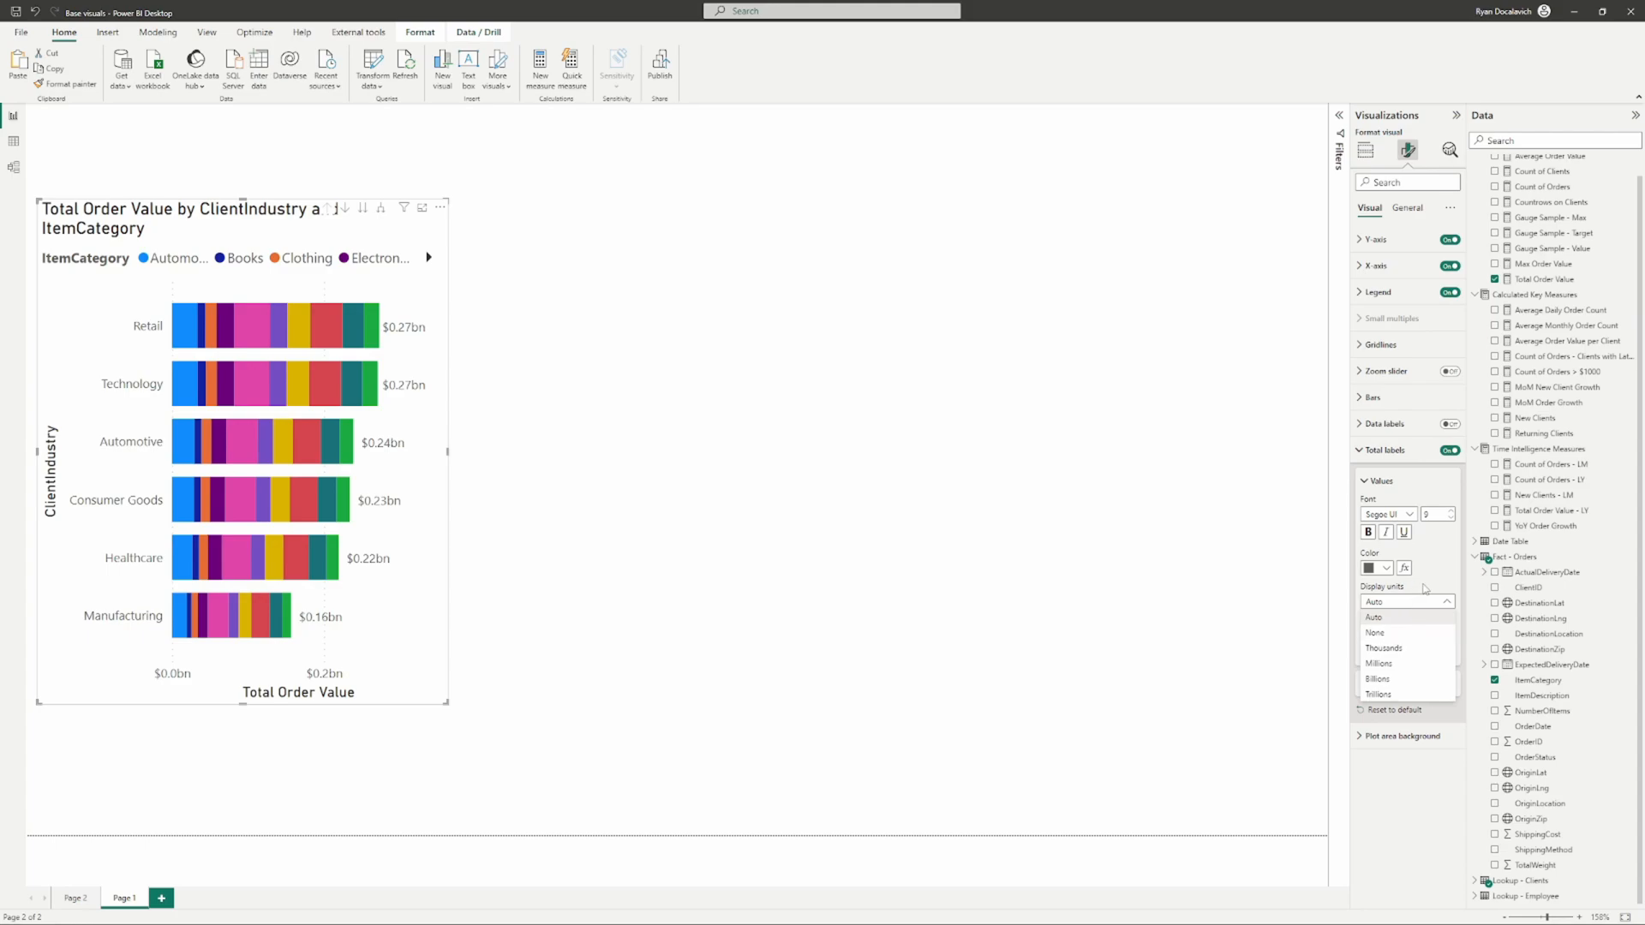
click(1425, 588)
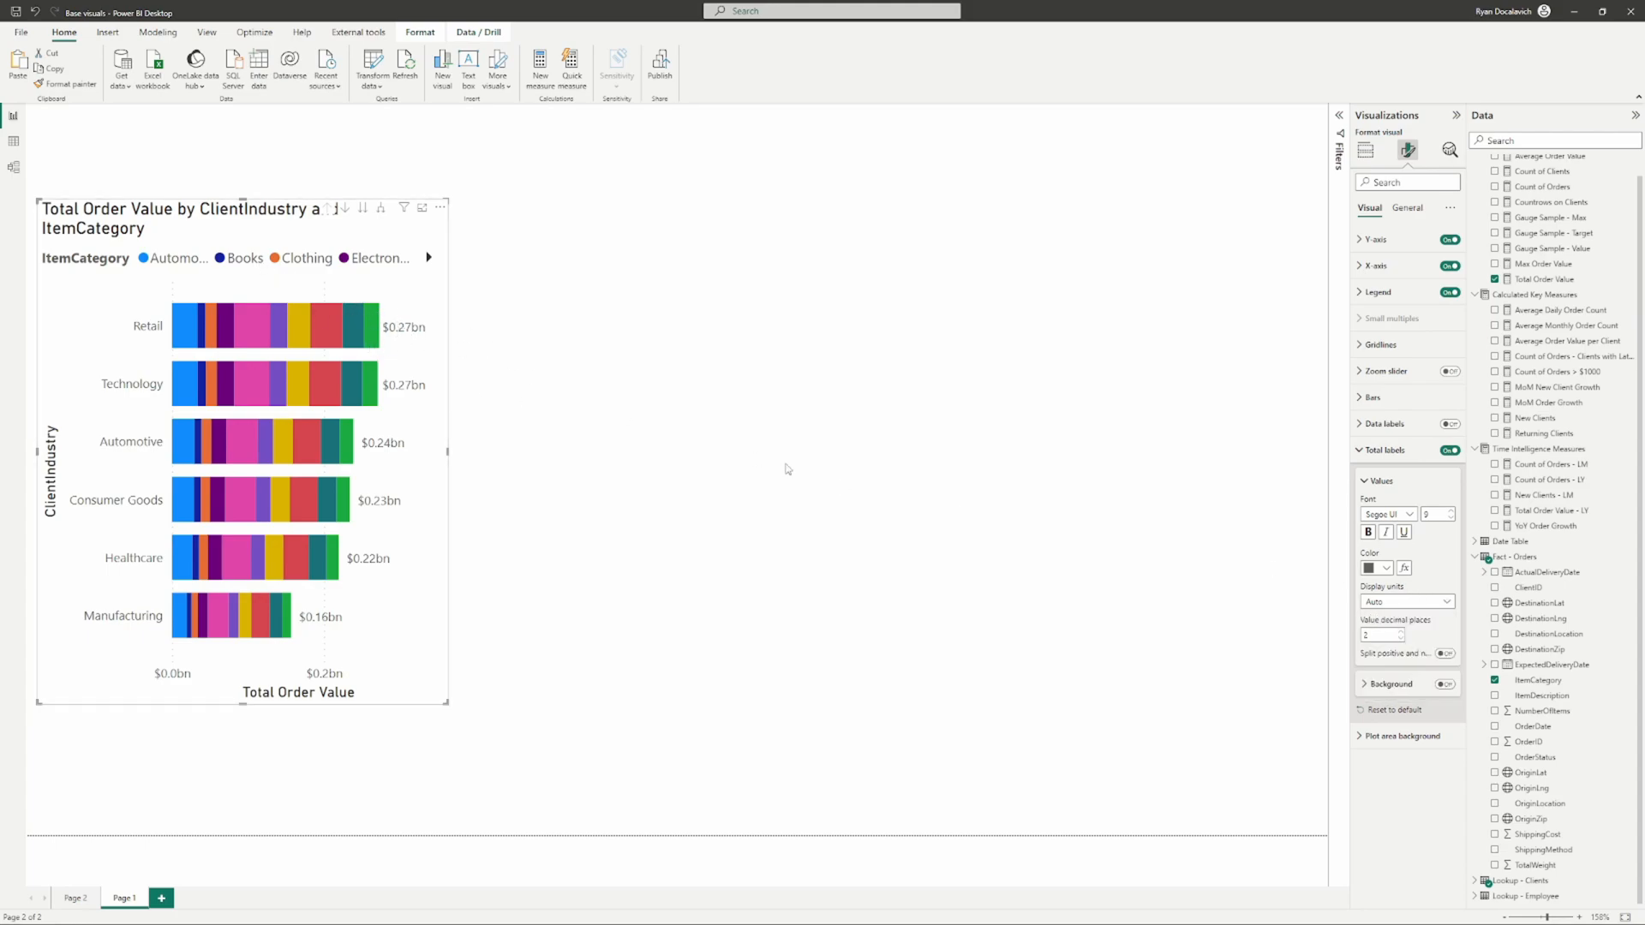
mouse_move(406, 214)
click(635, 451)
click(185, 210)
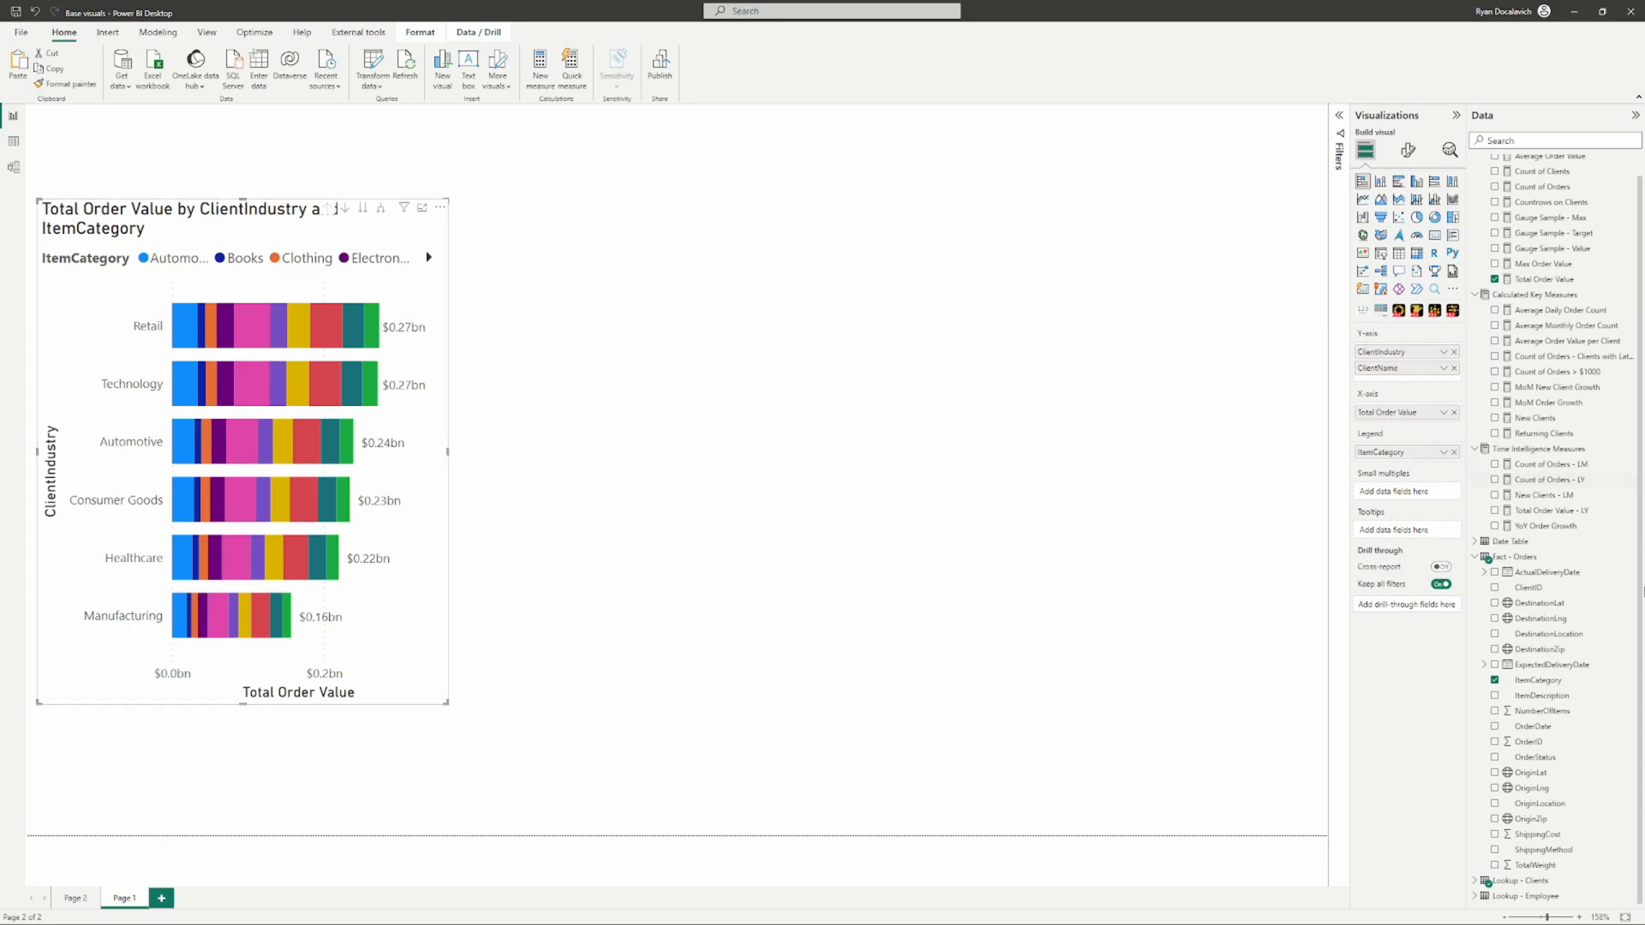
click(1477, 882)
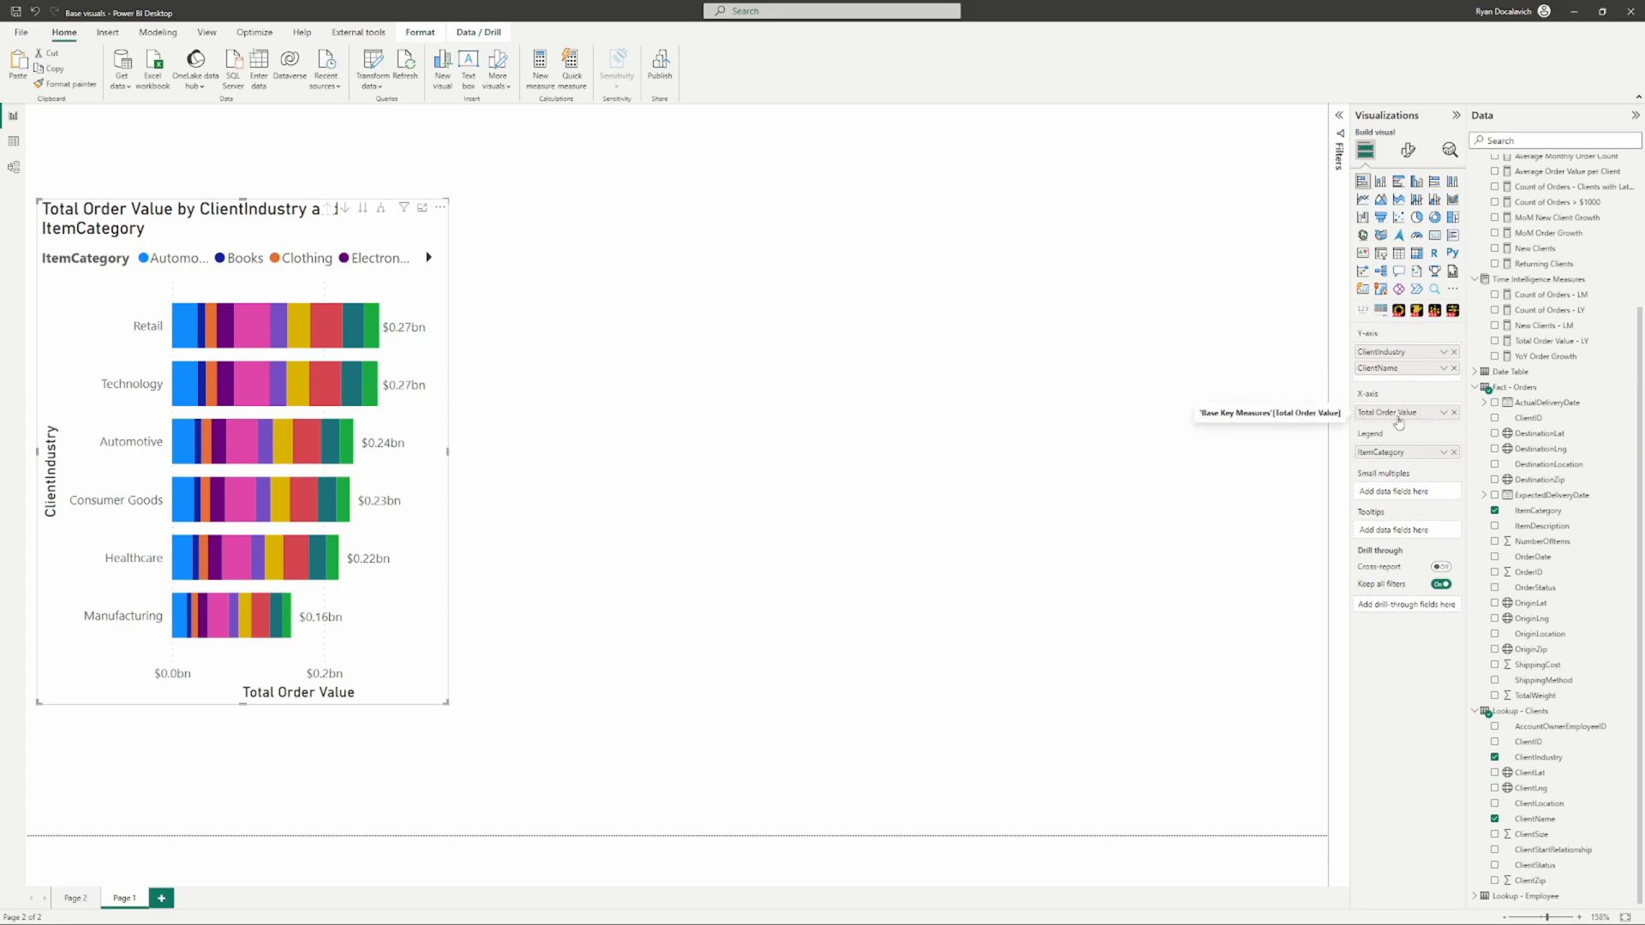
click(1162, 241)
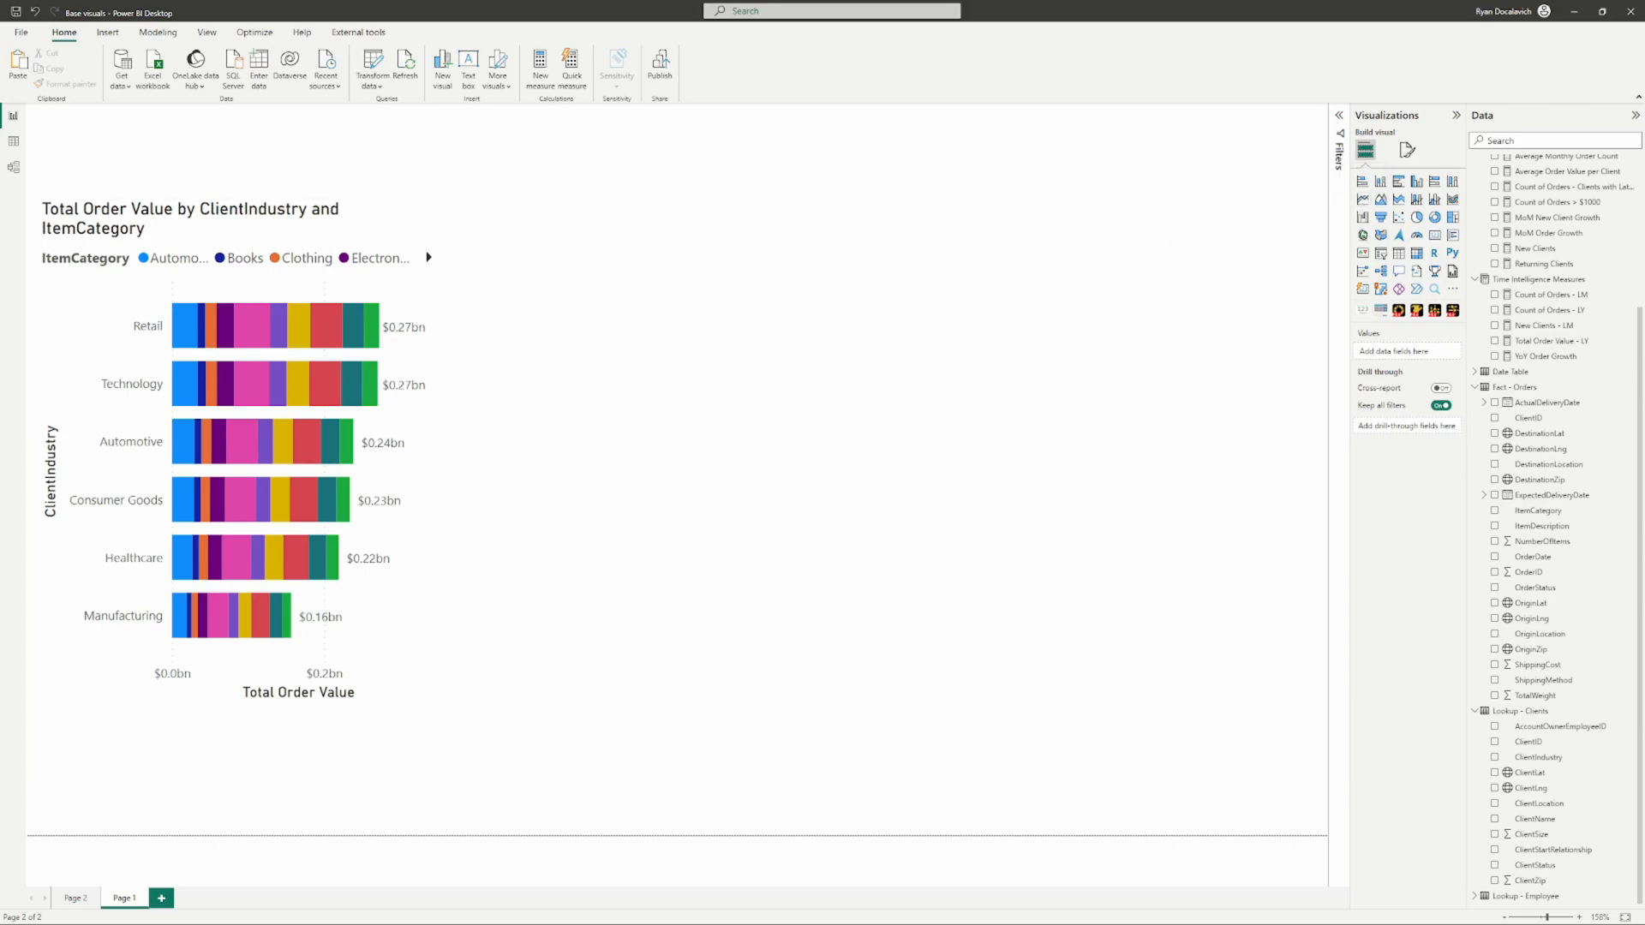
click(182, 213)
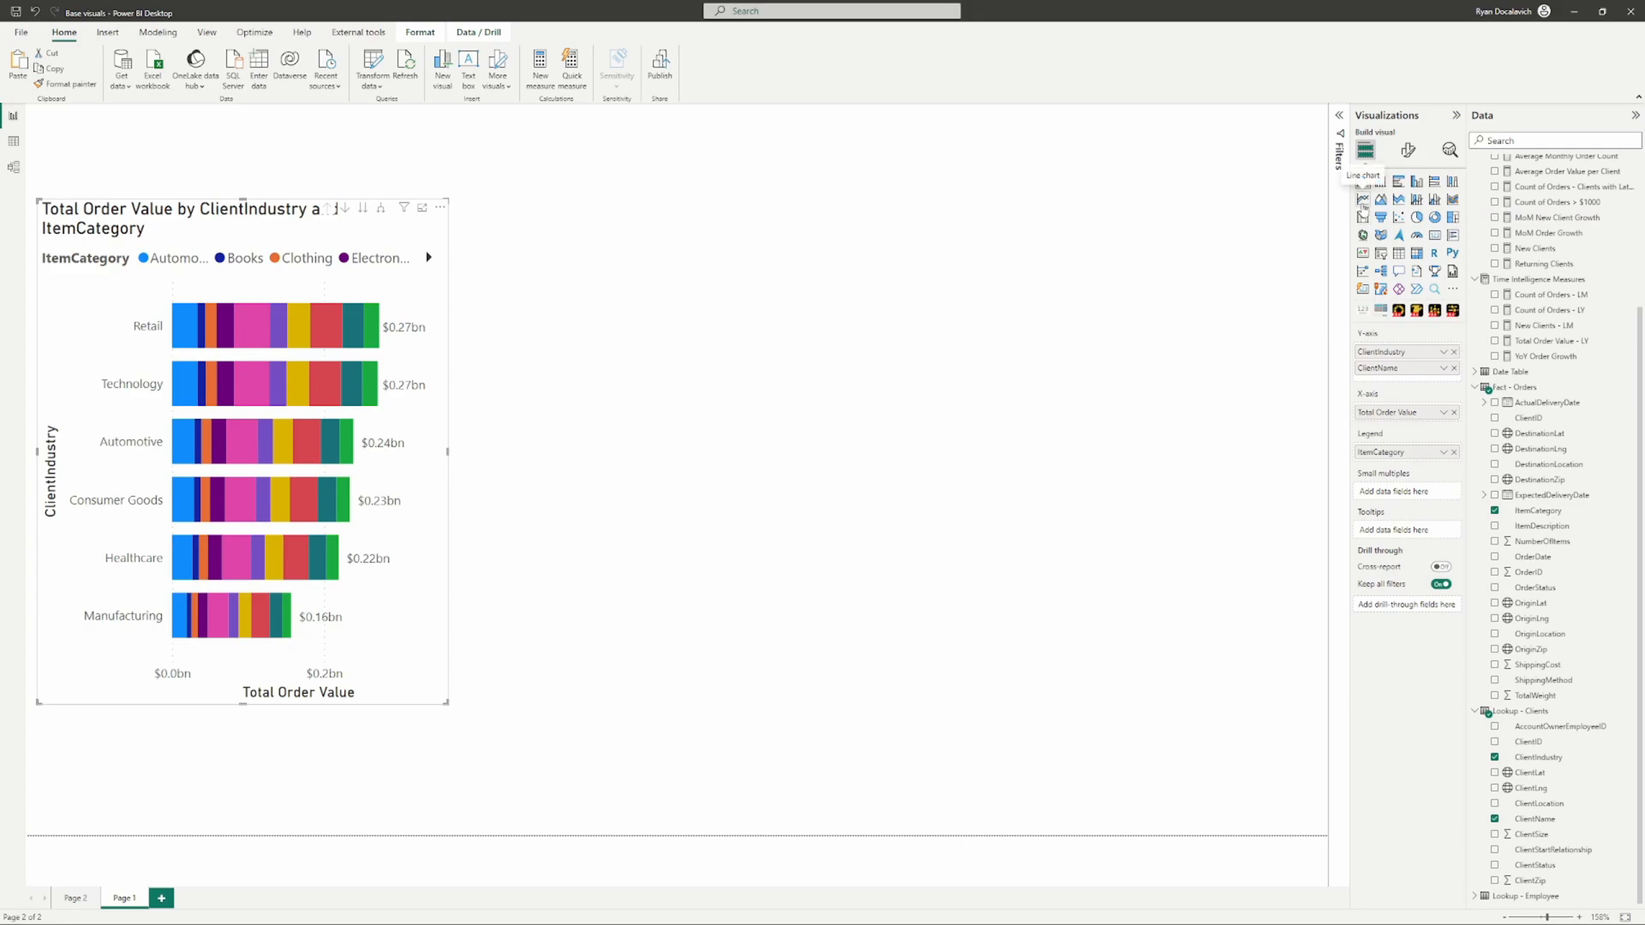
Step: Add a line chart beside the industry bar chart with Total Order Value and Count of Orders on its Y-axis
click(1259, 232)
click(1362, 199)
drag(618, 246, 728, 249)
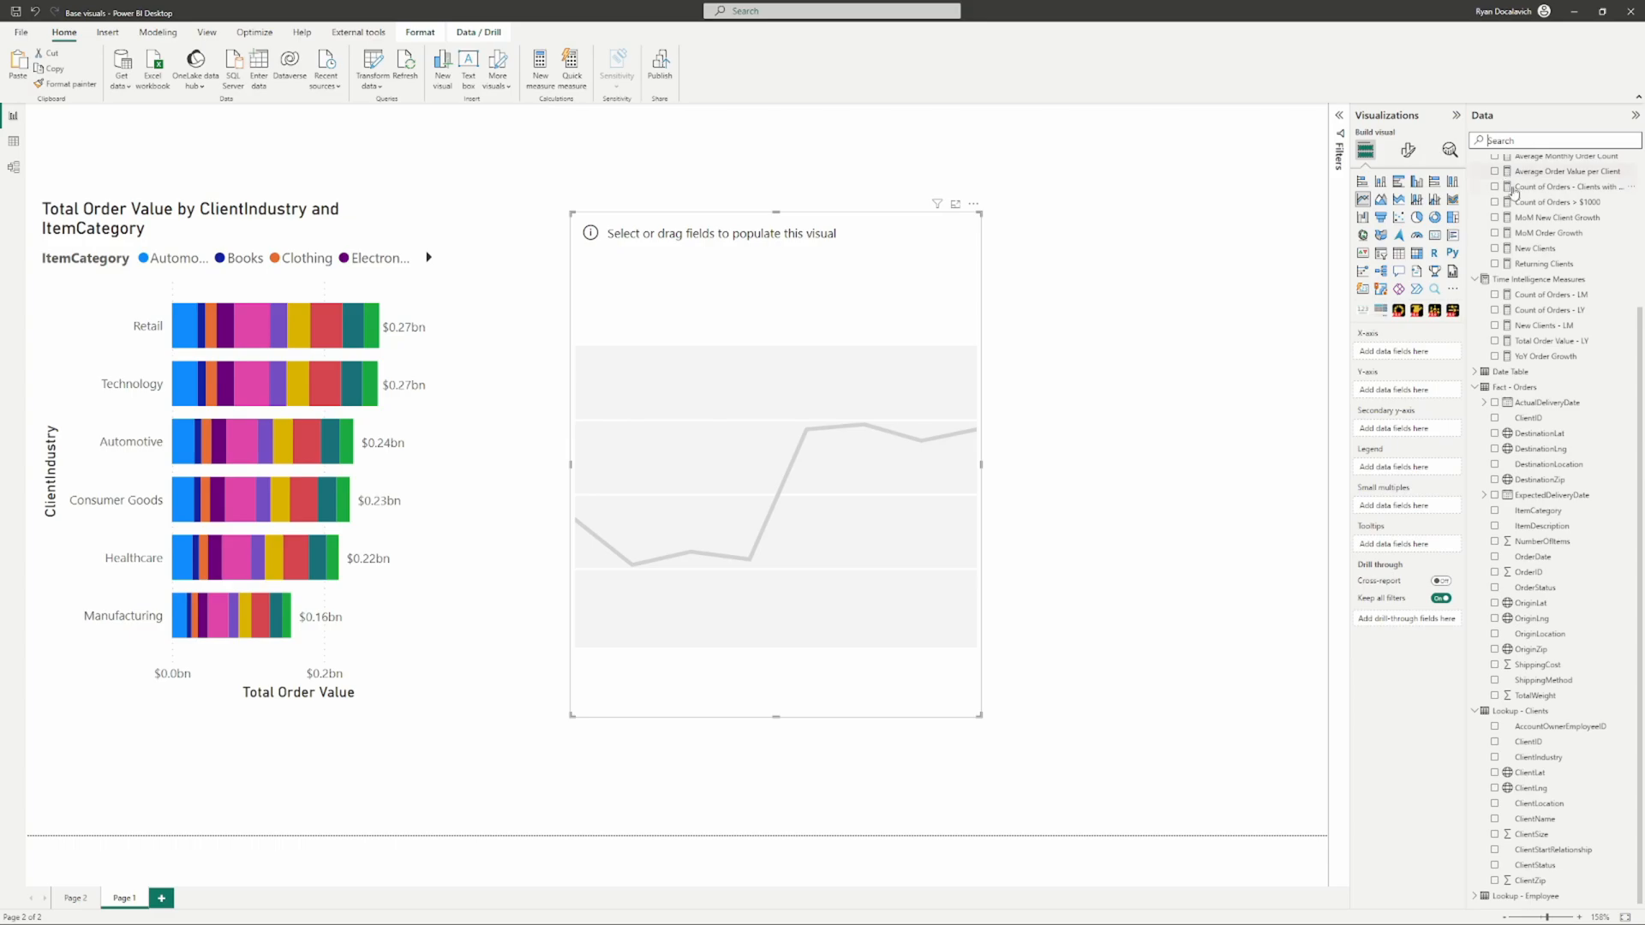
scroll(1533, 236, up, 3)
click(1495, 302)
click(1496, 209)
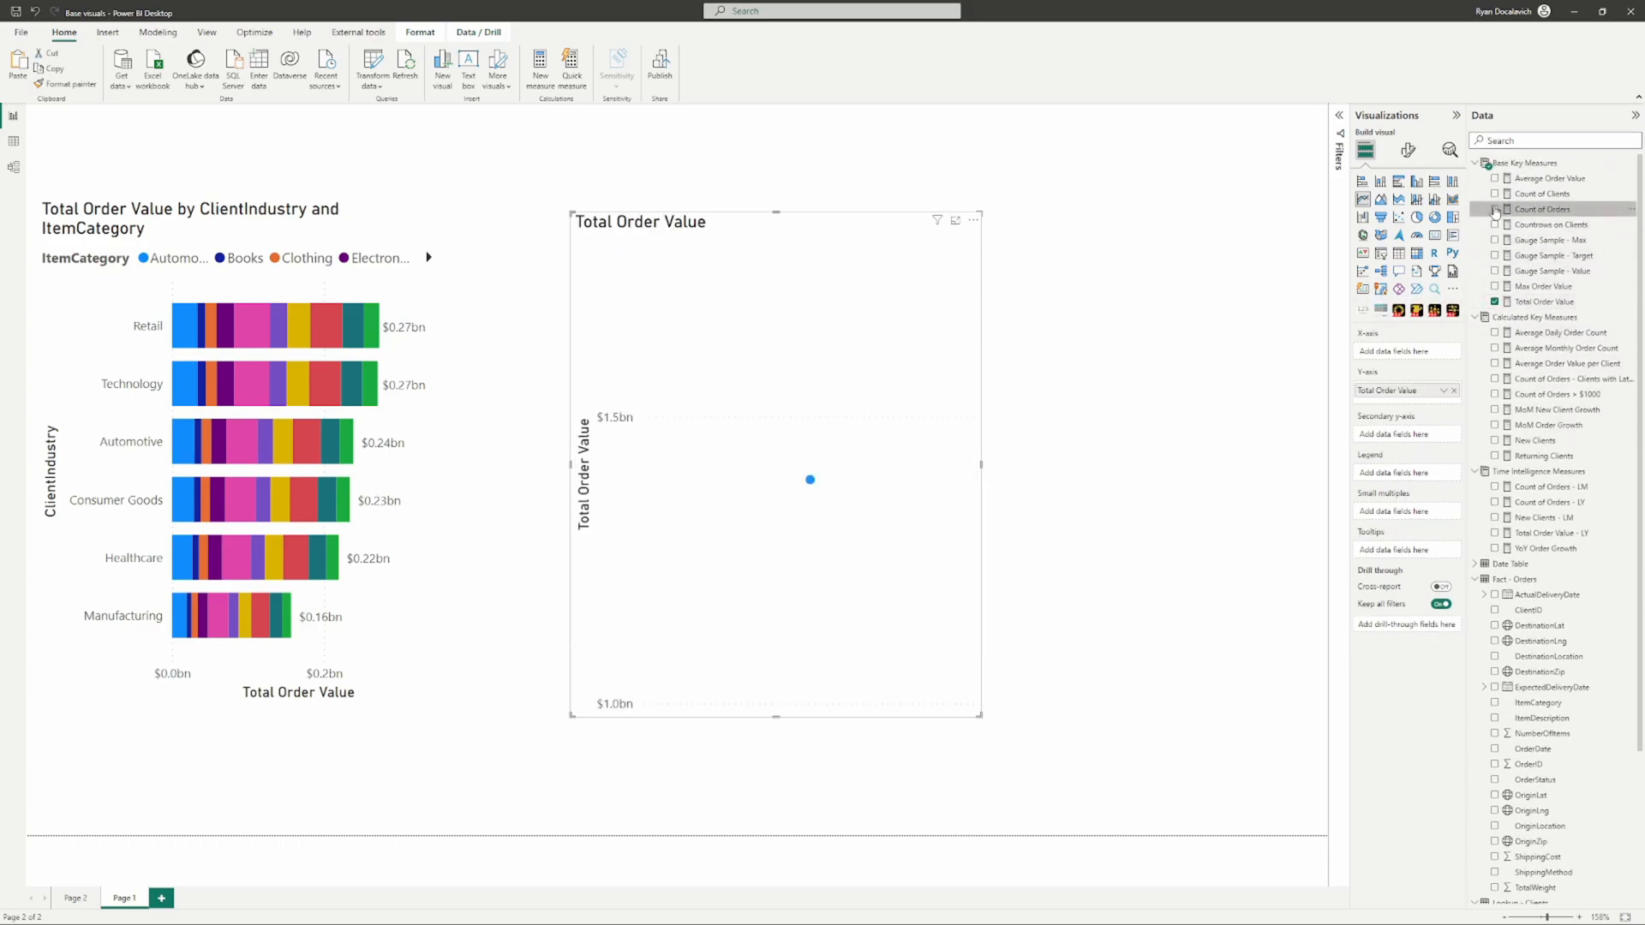
Step: Put Month & Year from the Date Table on the line chart's X-axis and enlarge the chart
click(1521, 141)
text(month)
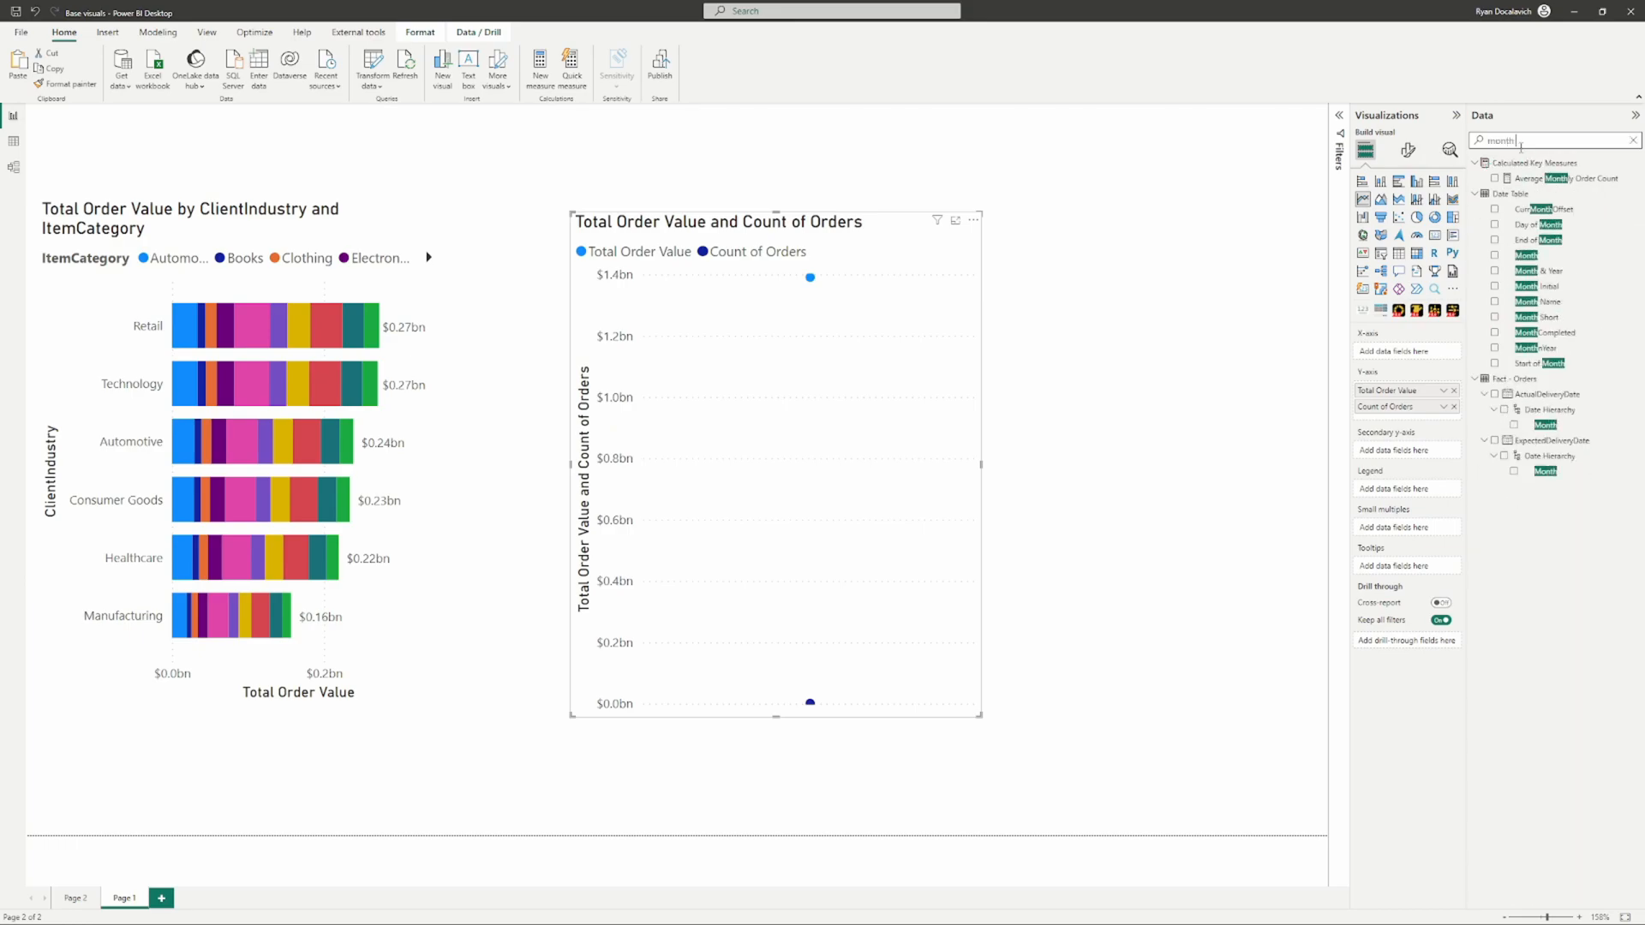
text( & y)
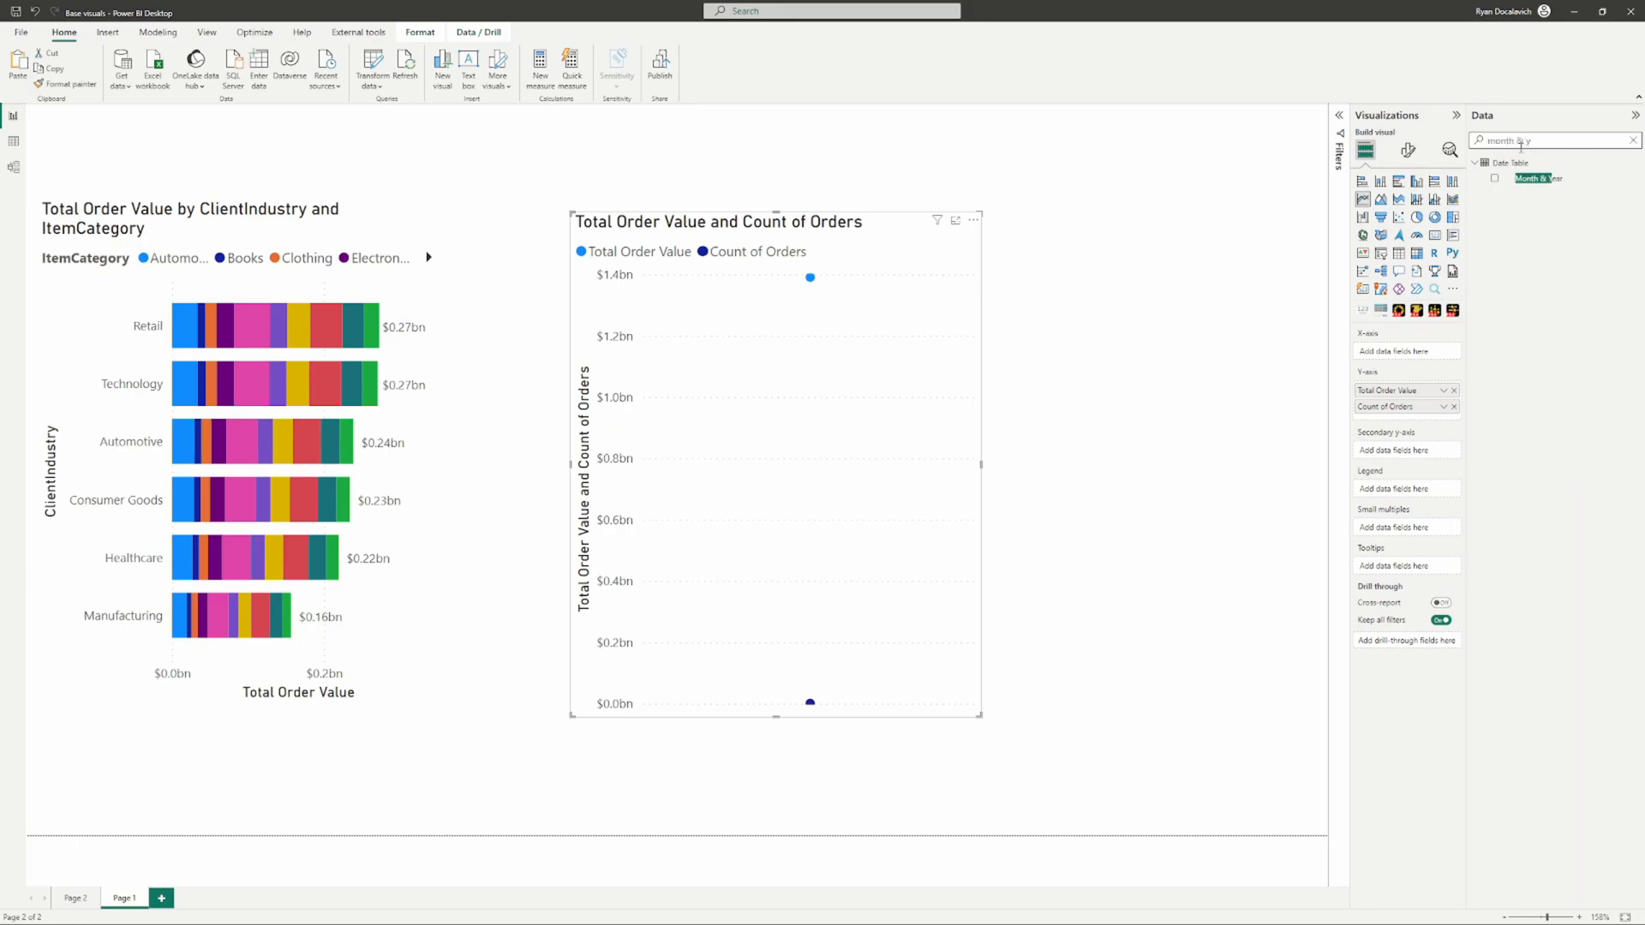
drag(1553, 193, 1405, 353)
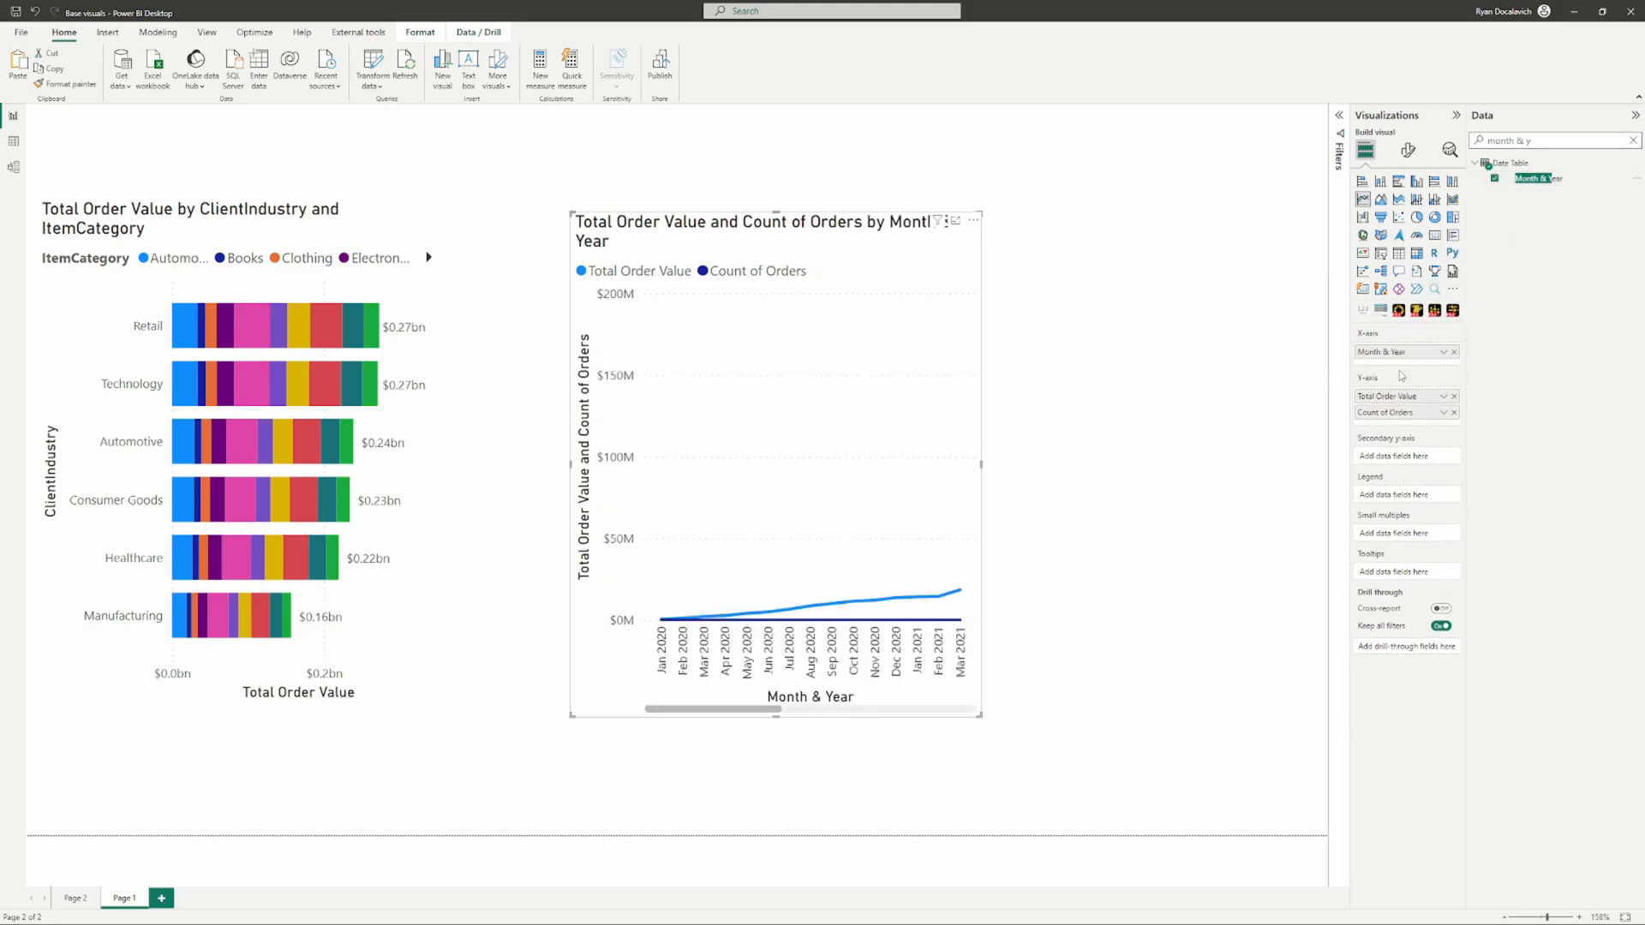
drag(976, 713, 1265, 773)
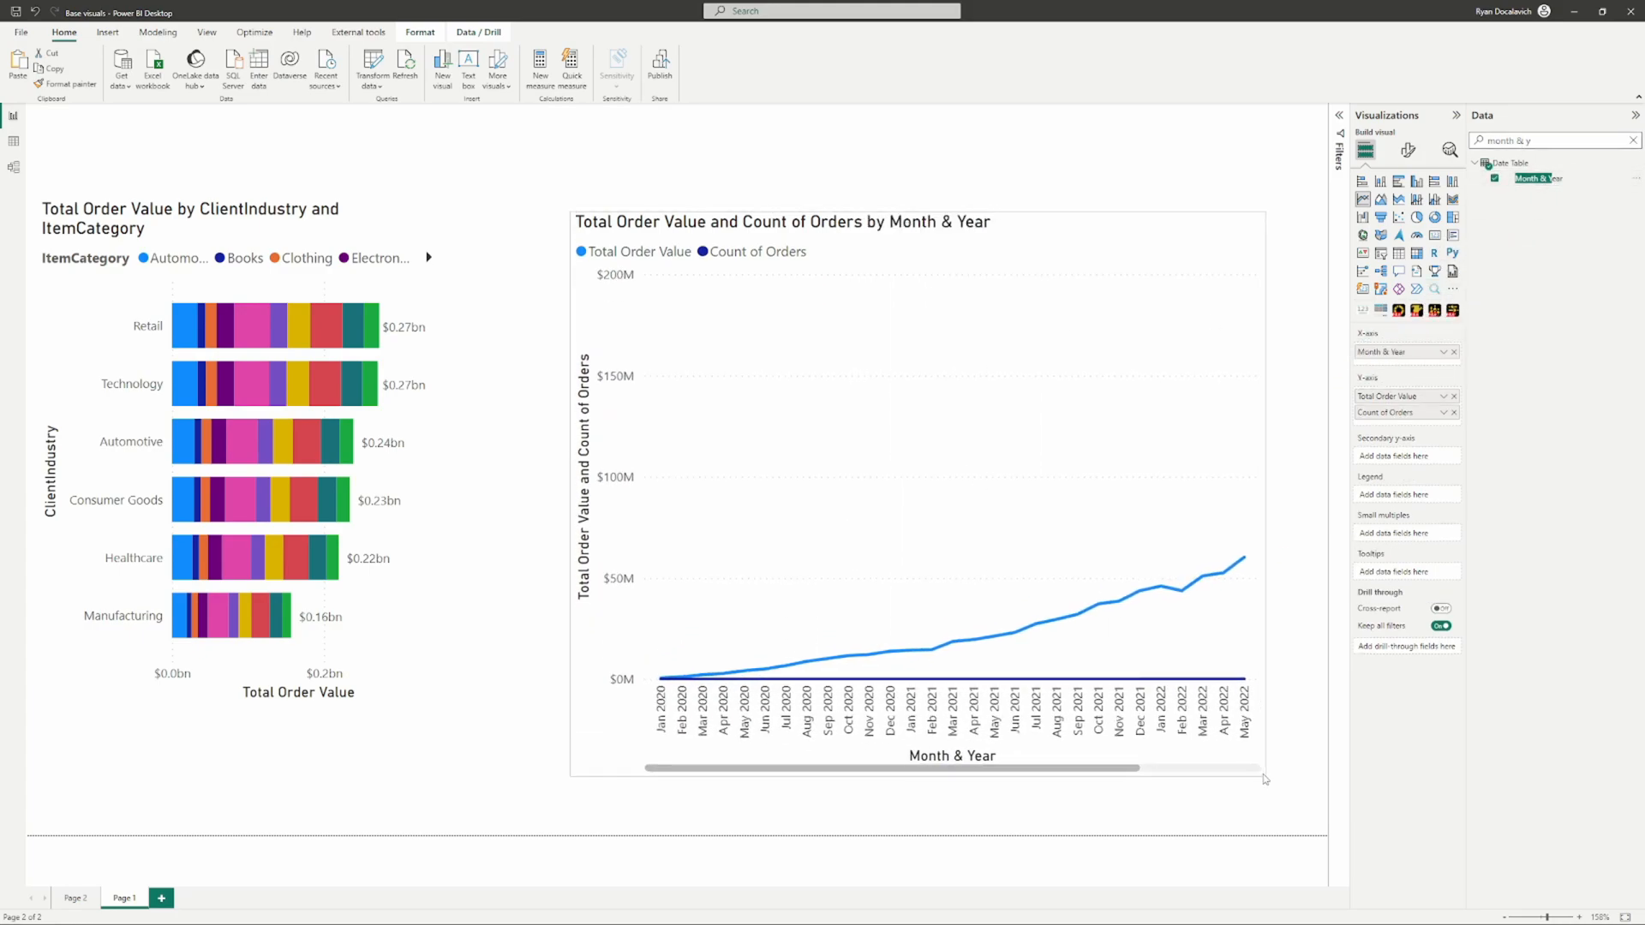
Step: Create a small Year slicer above the industry bar chart, using Year from the Date Table
drag(1534, 141, 1459, 159)
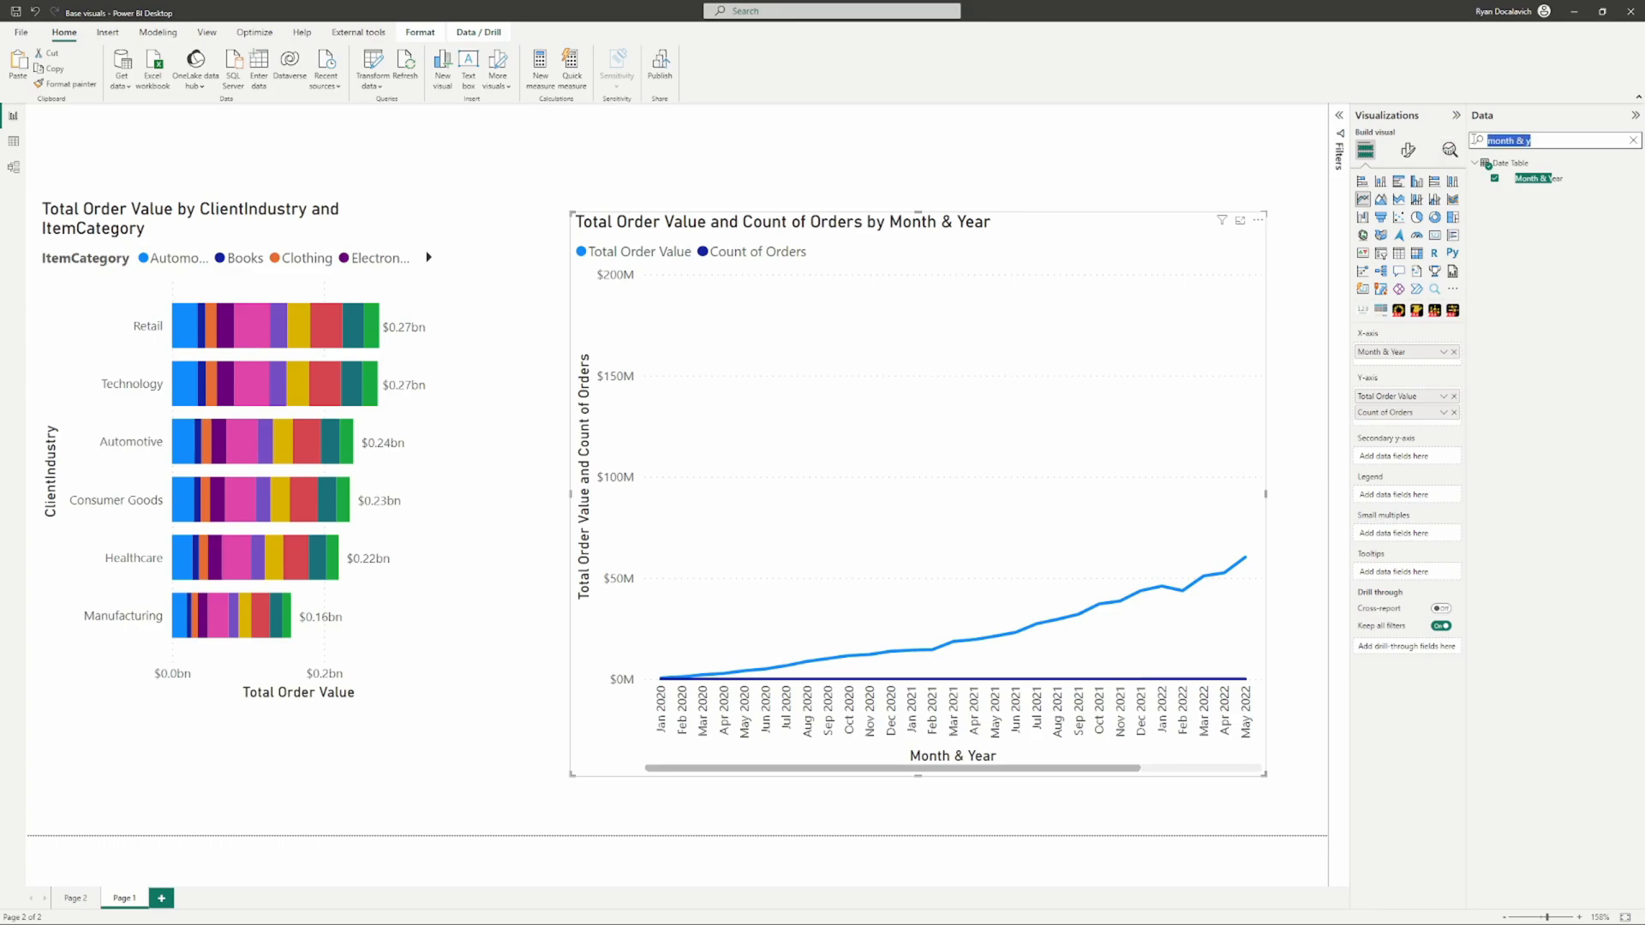
text(year)
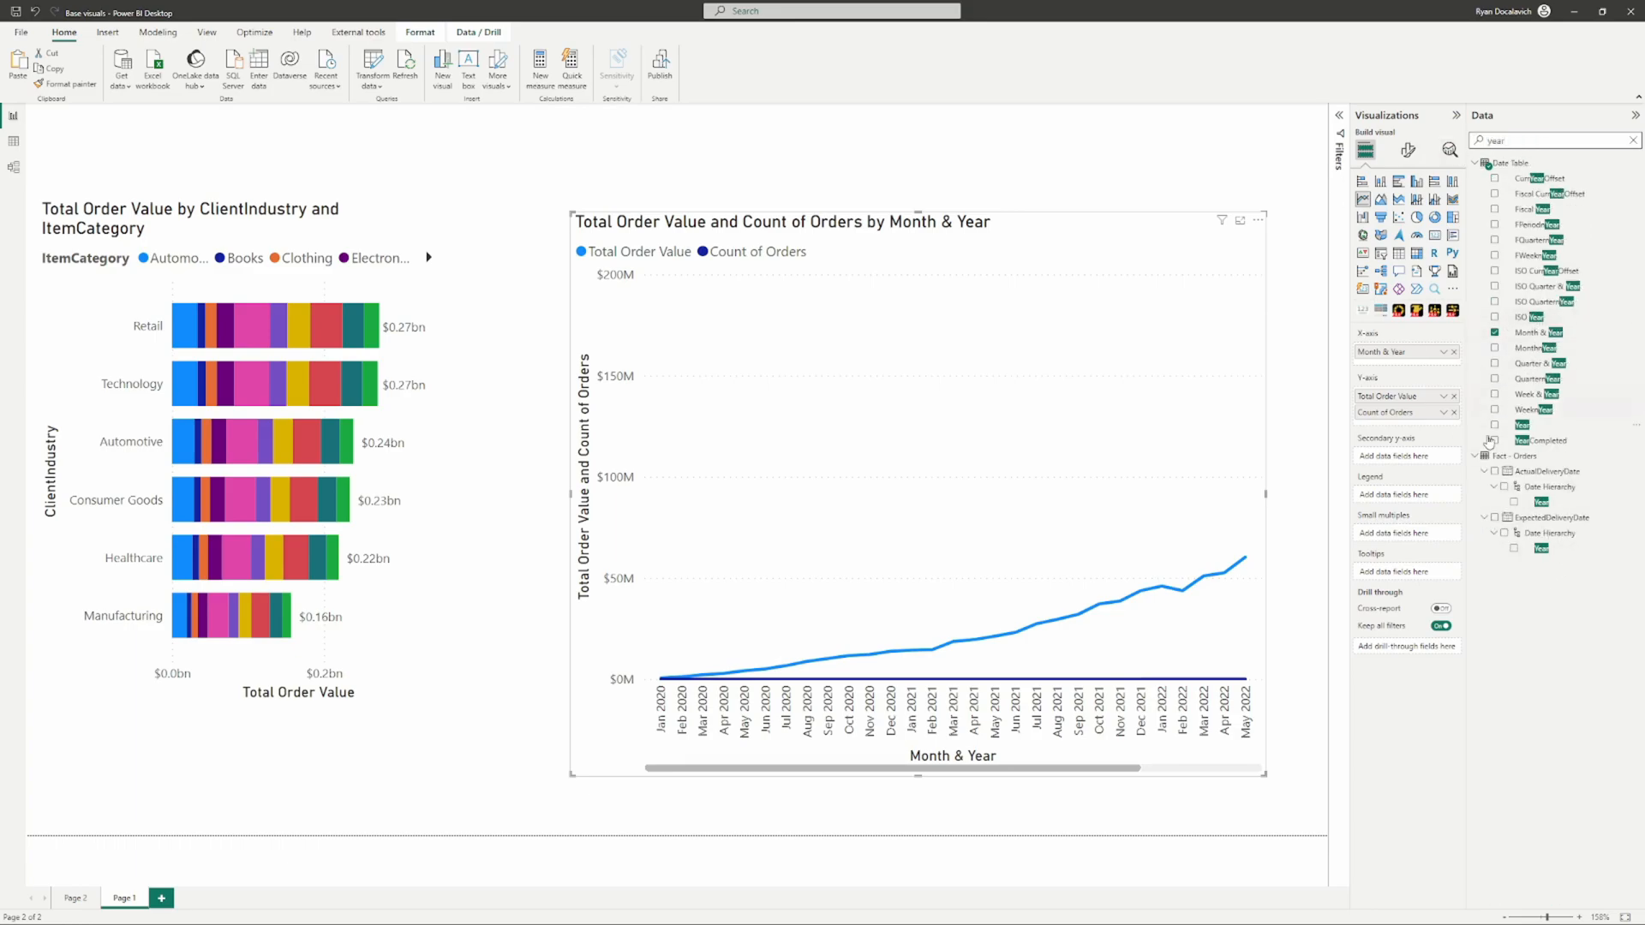
drag(1520, 425, 429, 129)
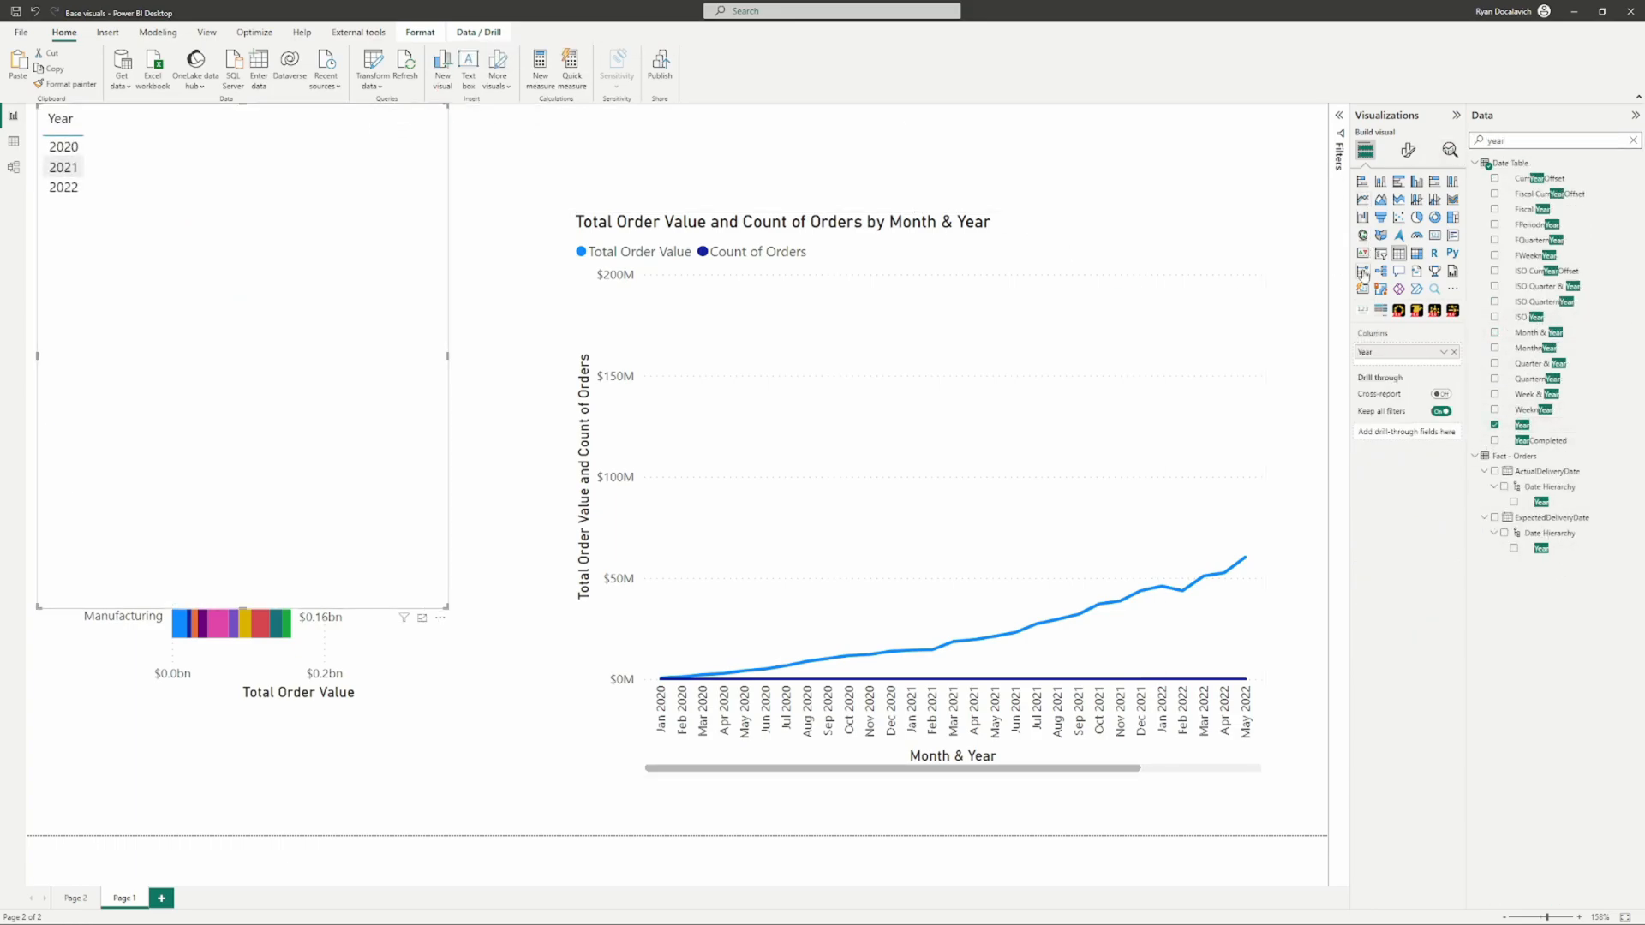
drag(446, 606, 139, 167)
Step: Set the Year slicer's style to Dropdown and filter the page to 2021
click(1408, 150)
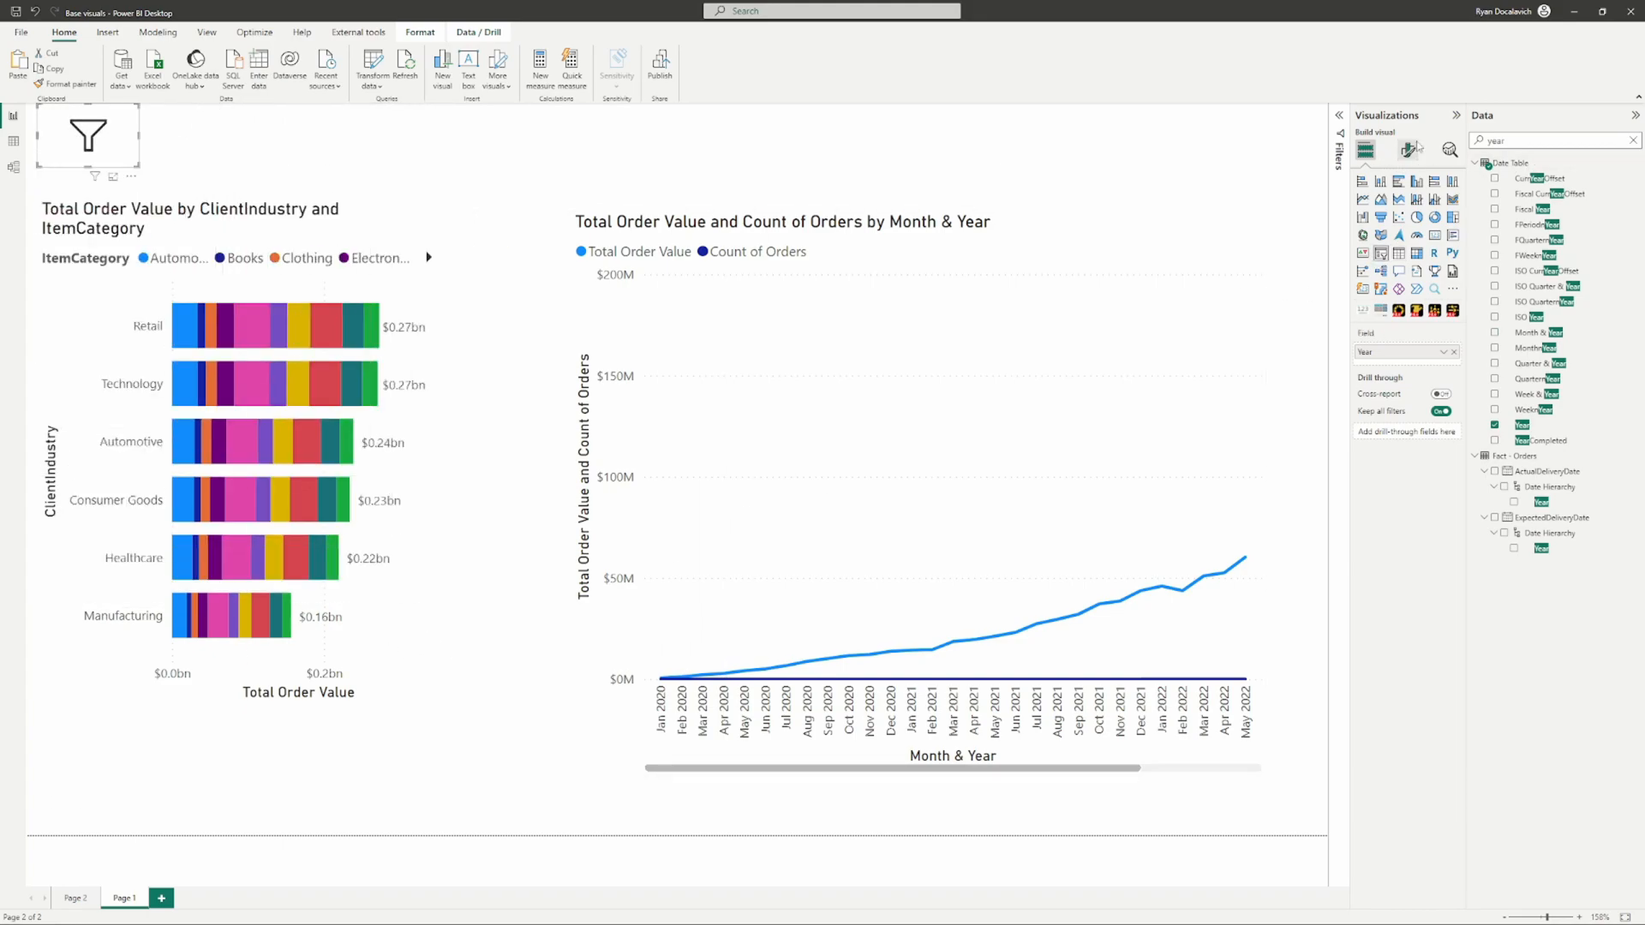
click(1383, 240)
click(1408, 303)
click(1403, 362)
click(116, 146)
click(64, 209)
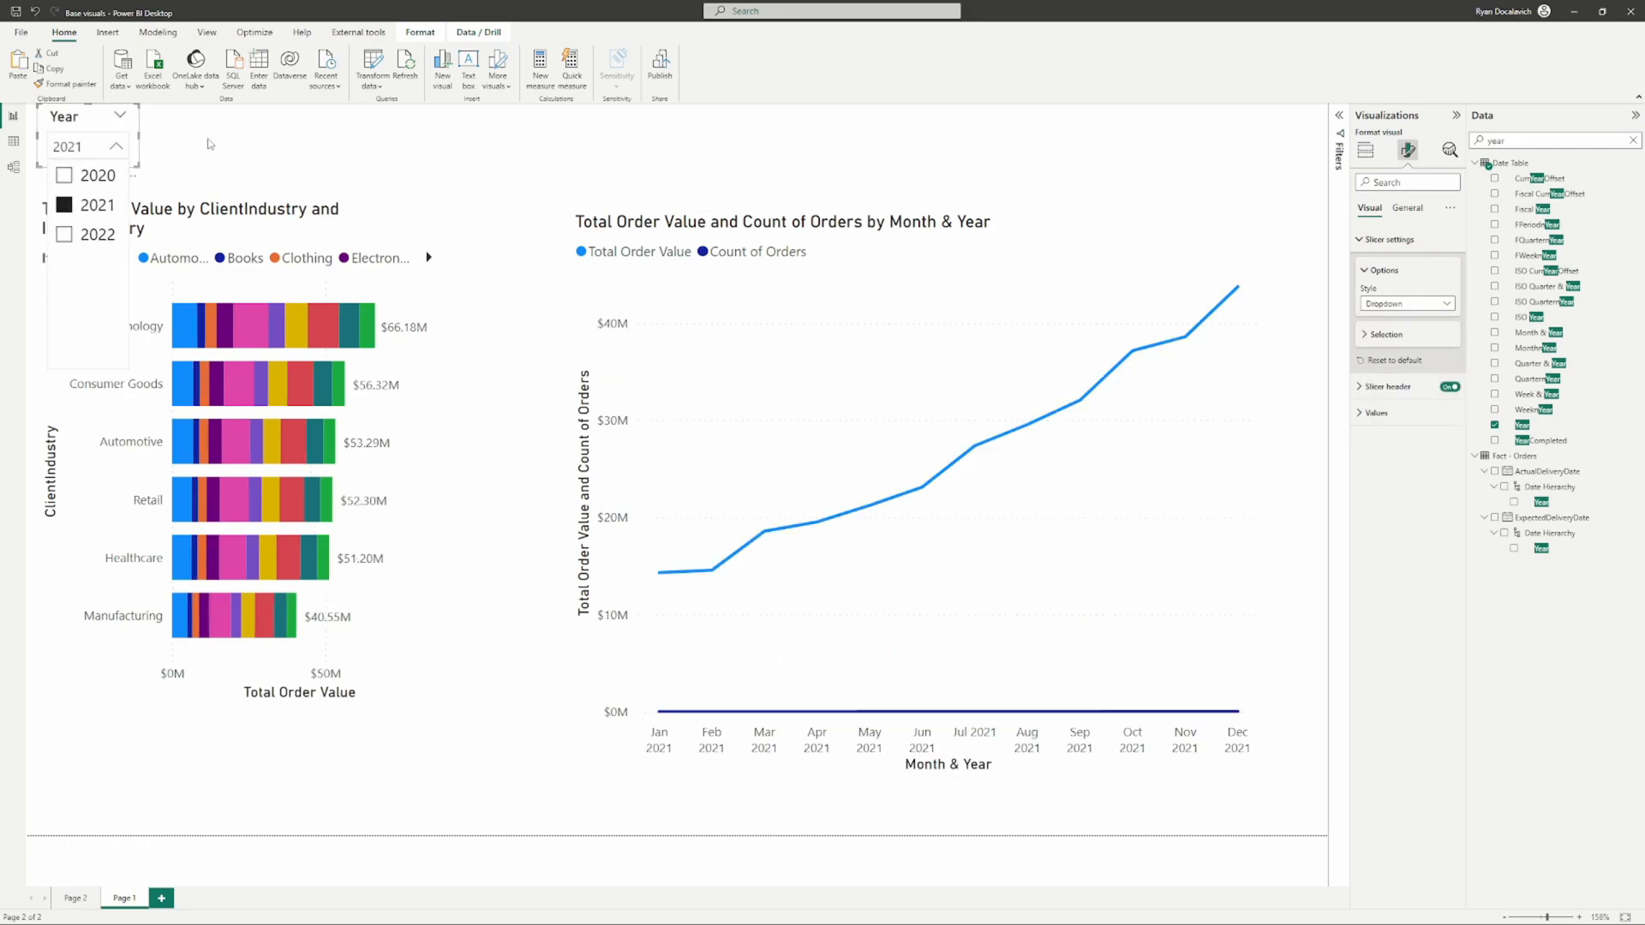
click(505, 429)
Step: Shrink the line chart and reposition it in the lower part of the page, beside the bar chart
mouse_move(1025, 566)
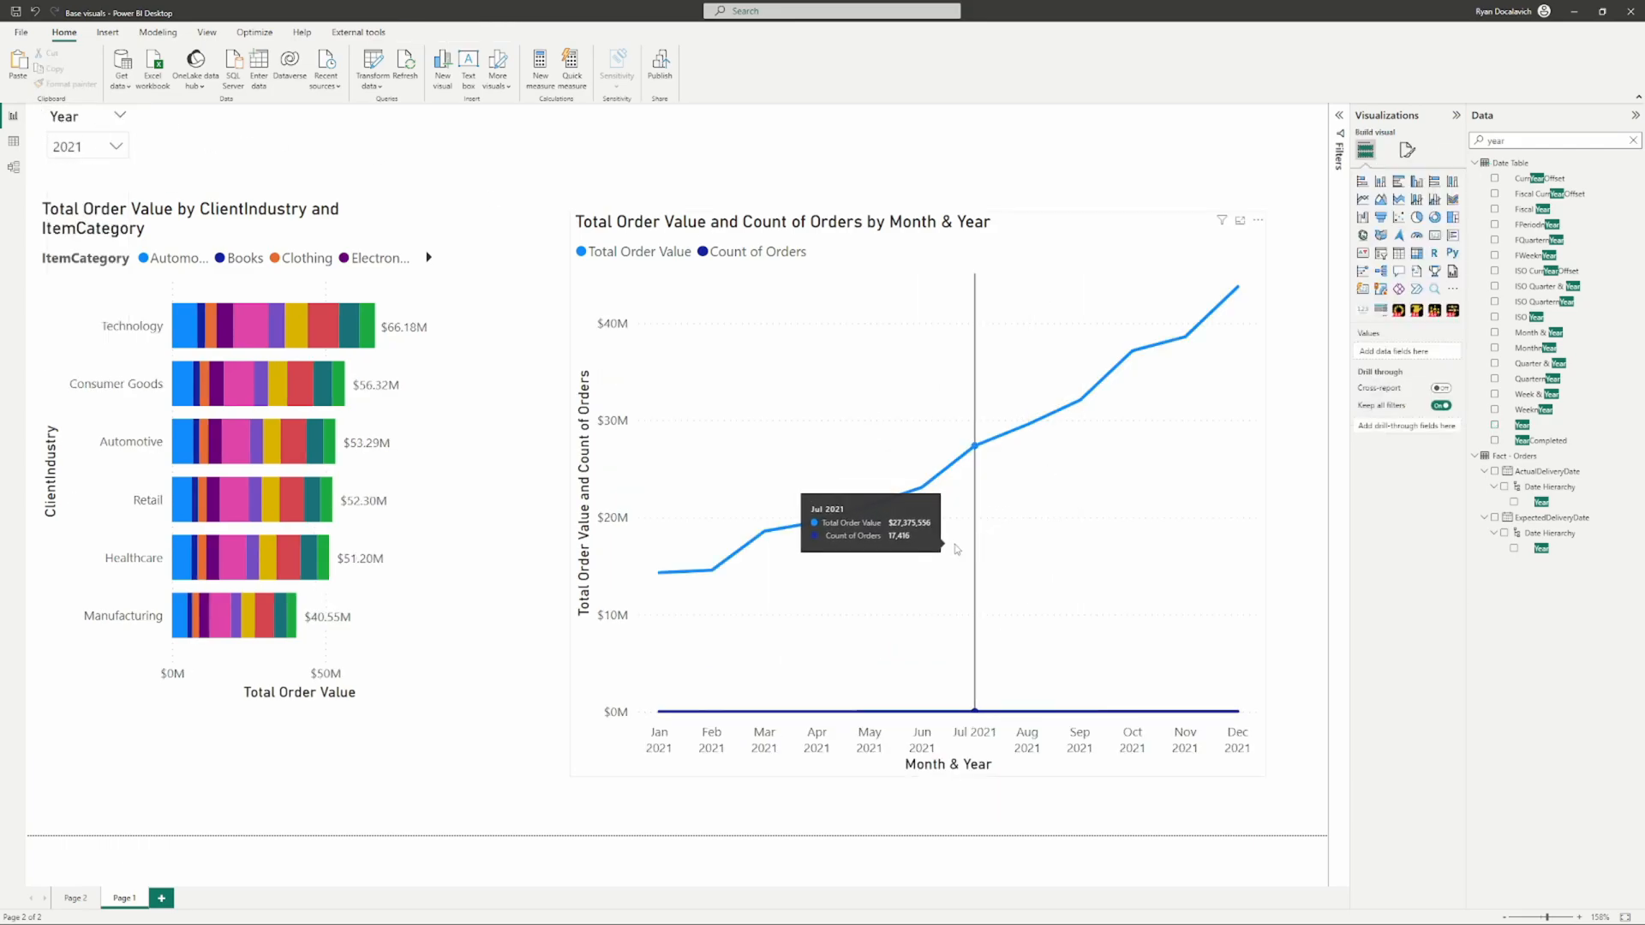
drag(1051, 249, 1040, 245)
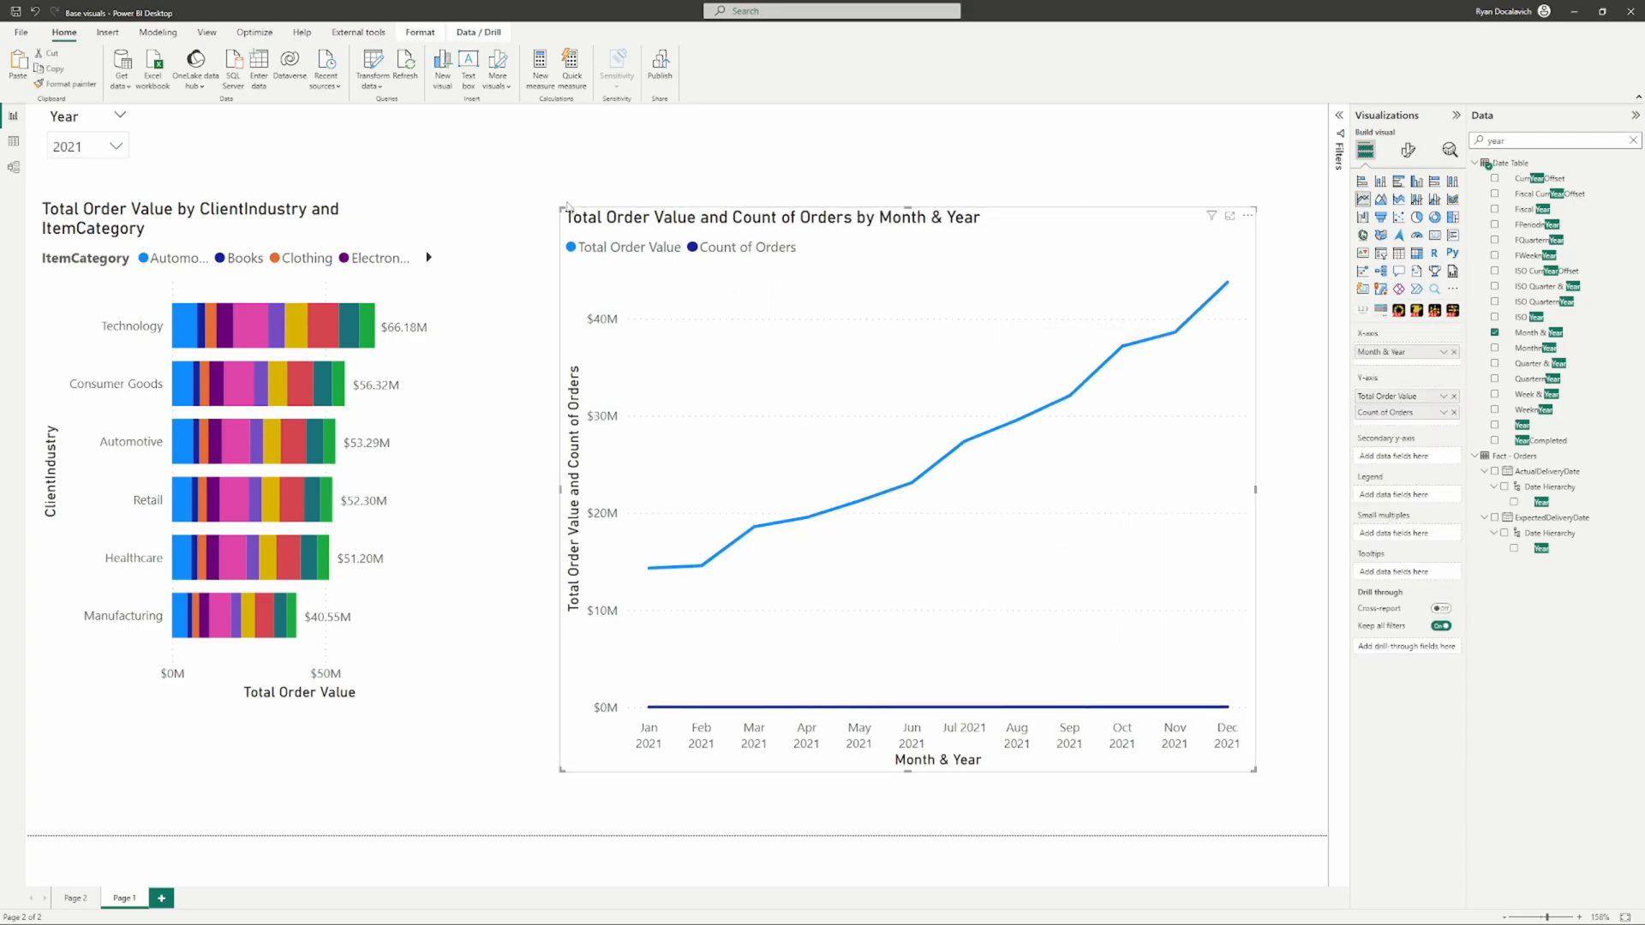
drag(561, 208, 727, 503)
drag(884, 614, 831, 636)
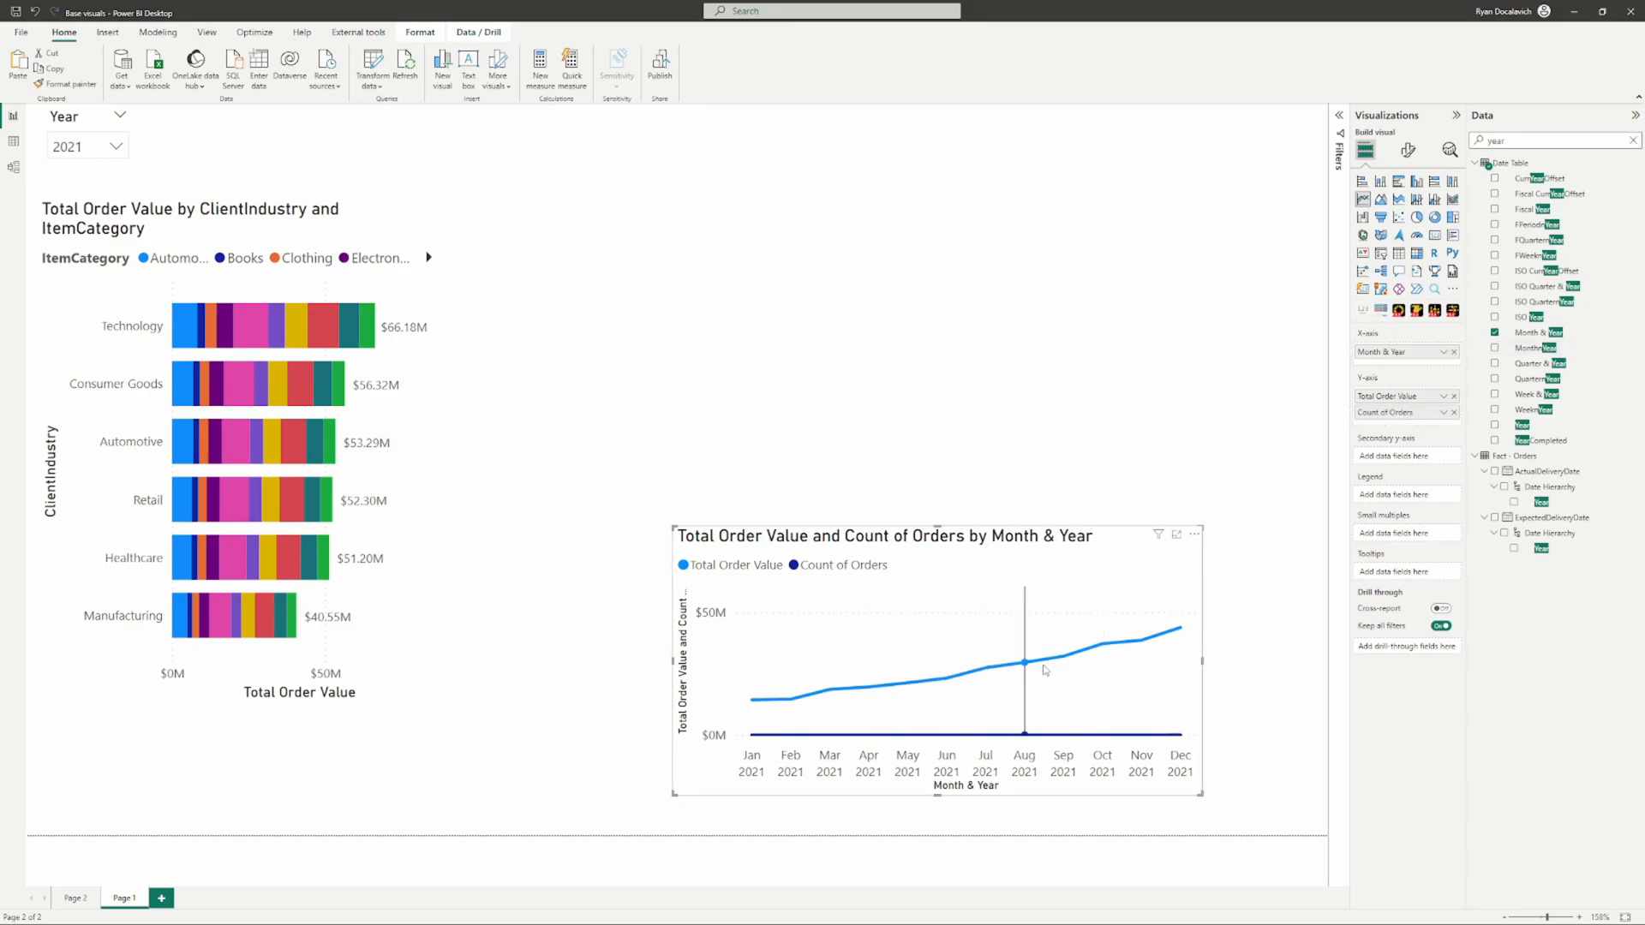
Step: Move Count of Orders from the line chart's Y-axis to its secondary y-axis
mouse_move(1042, 668)
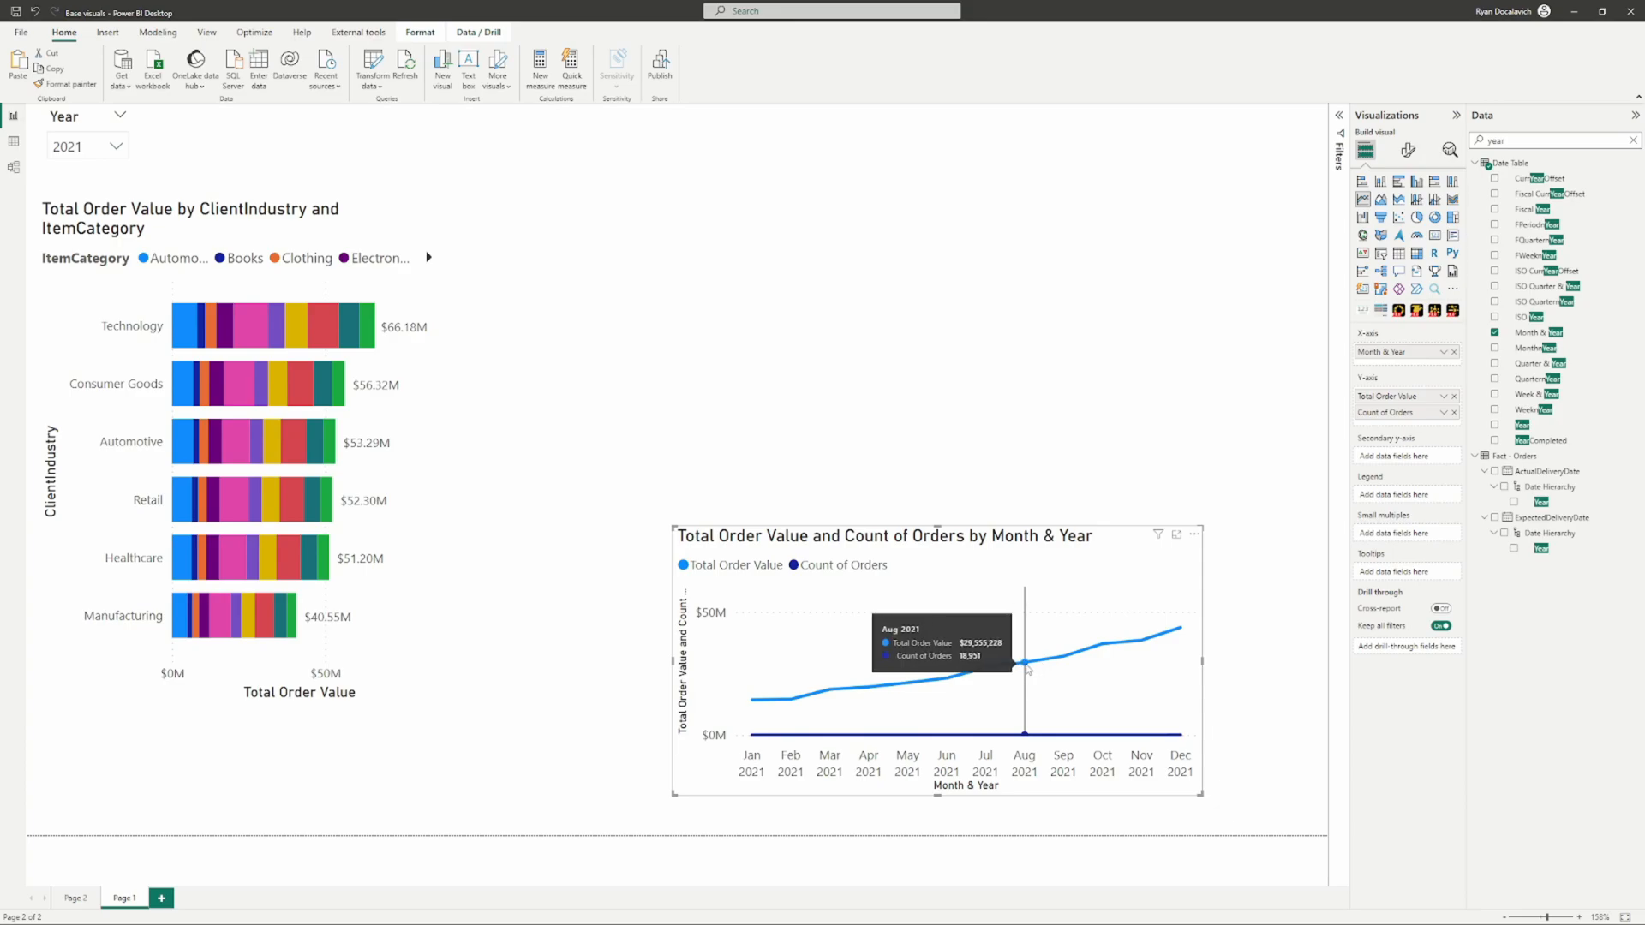
click(1407, 151)
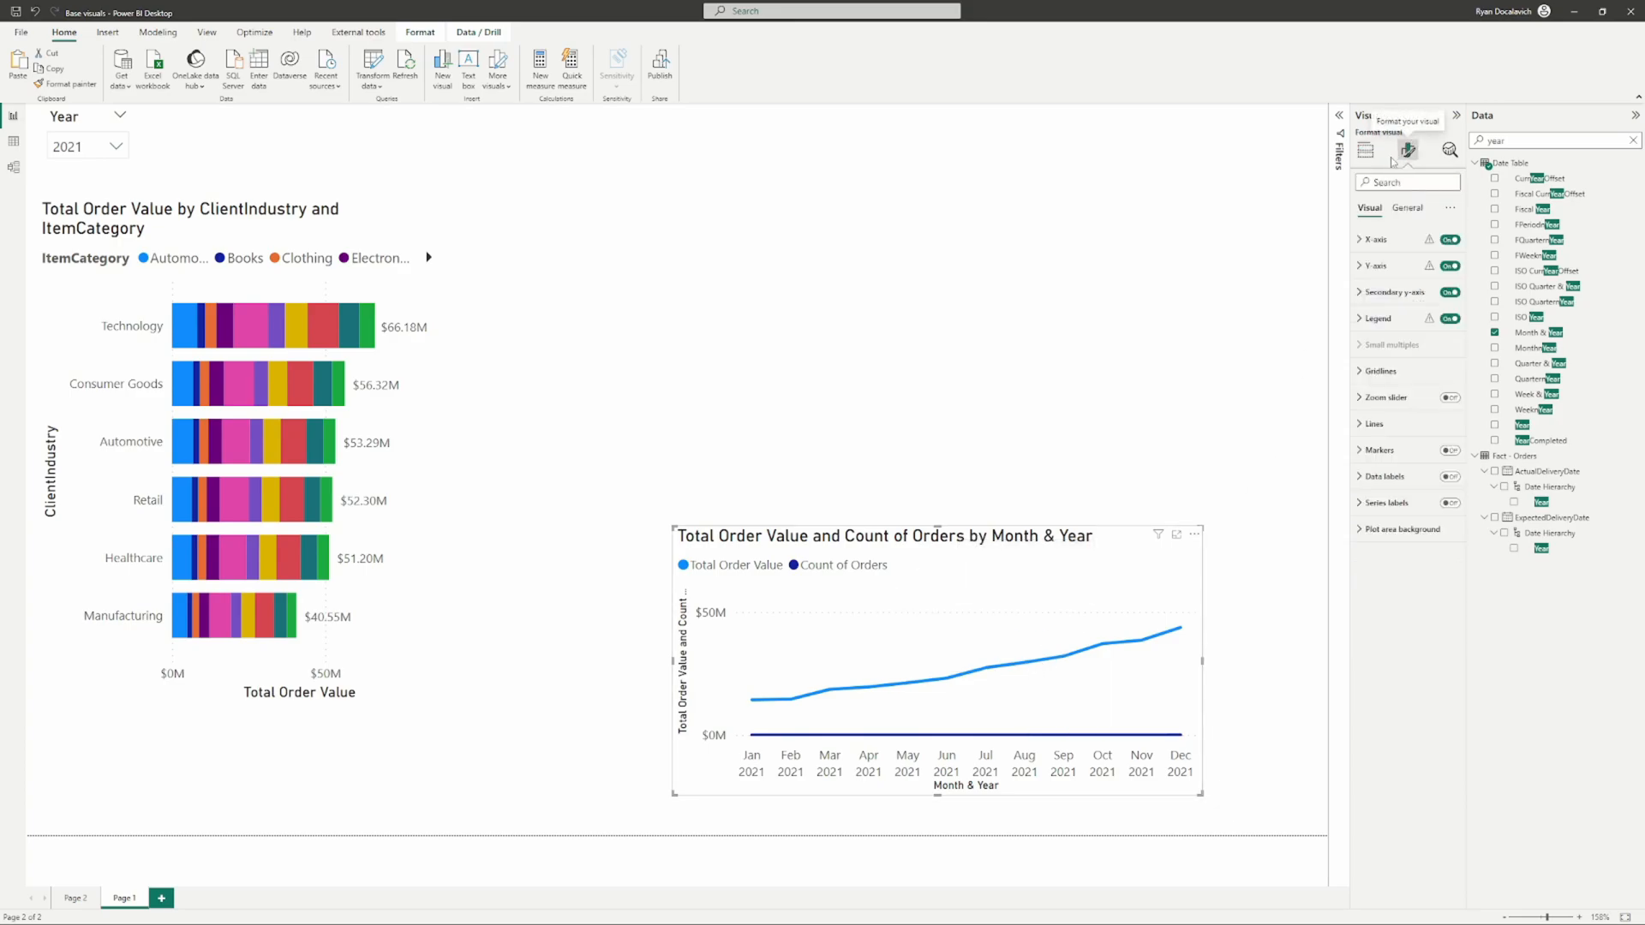
click(1368, 153)
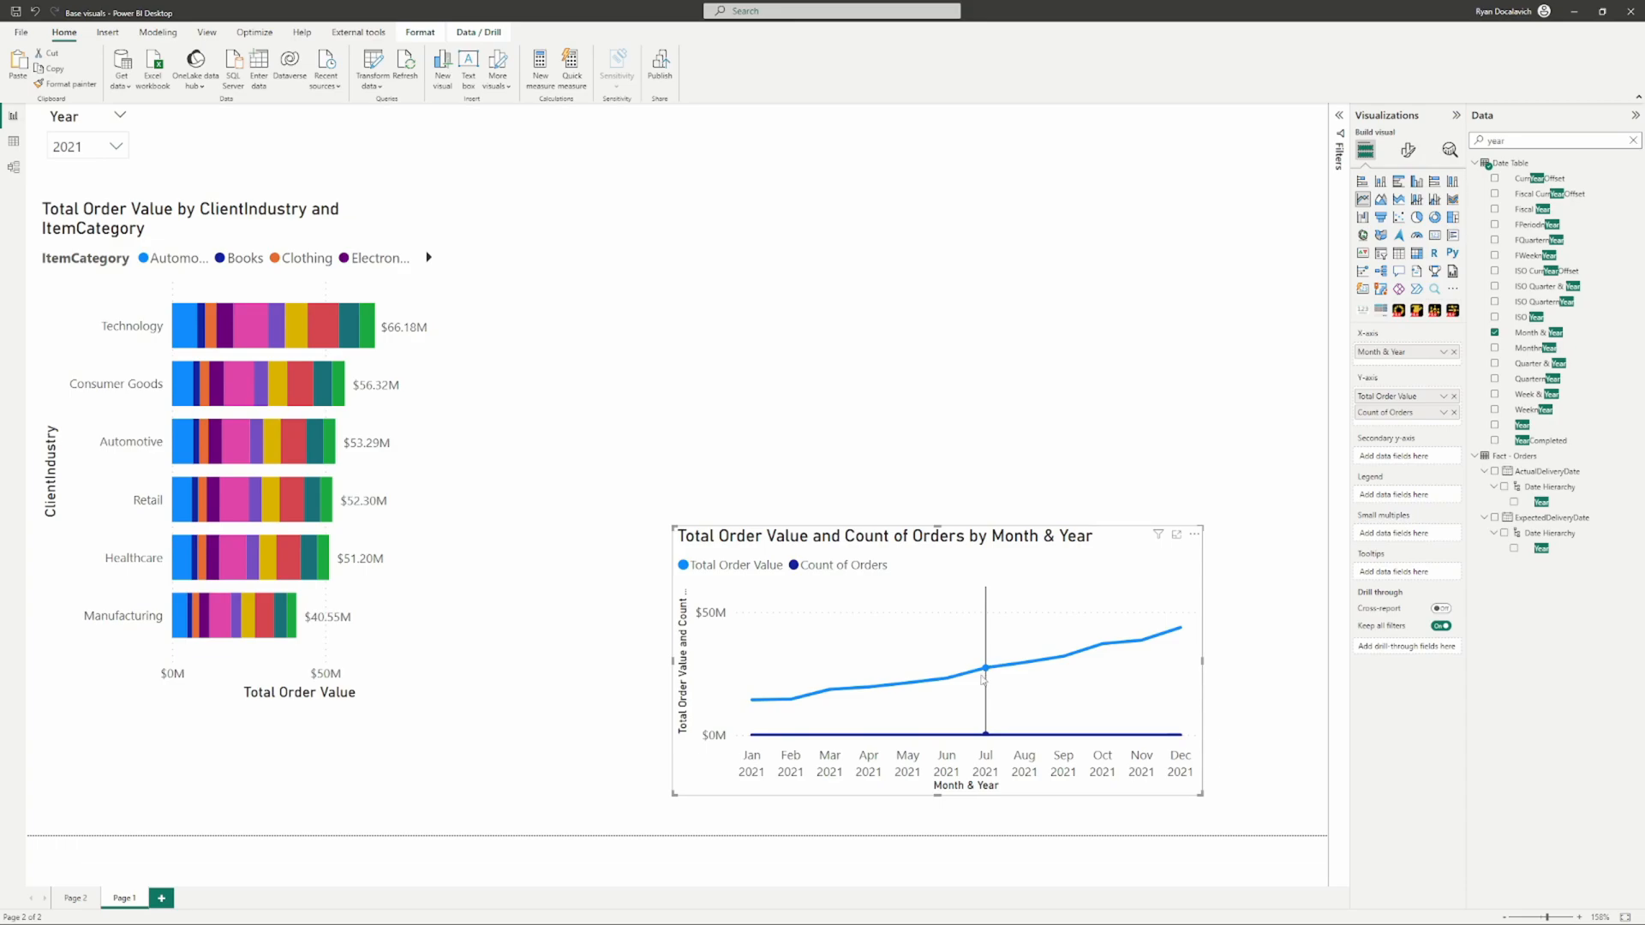
click(1407, 151)
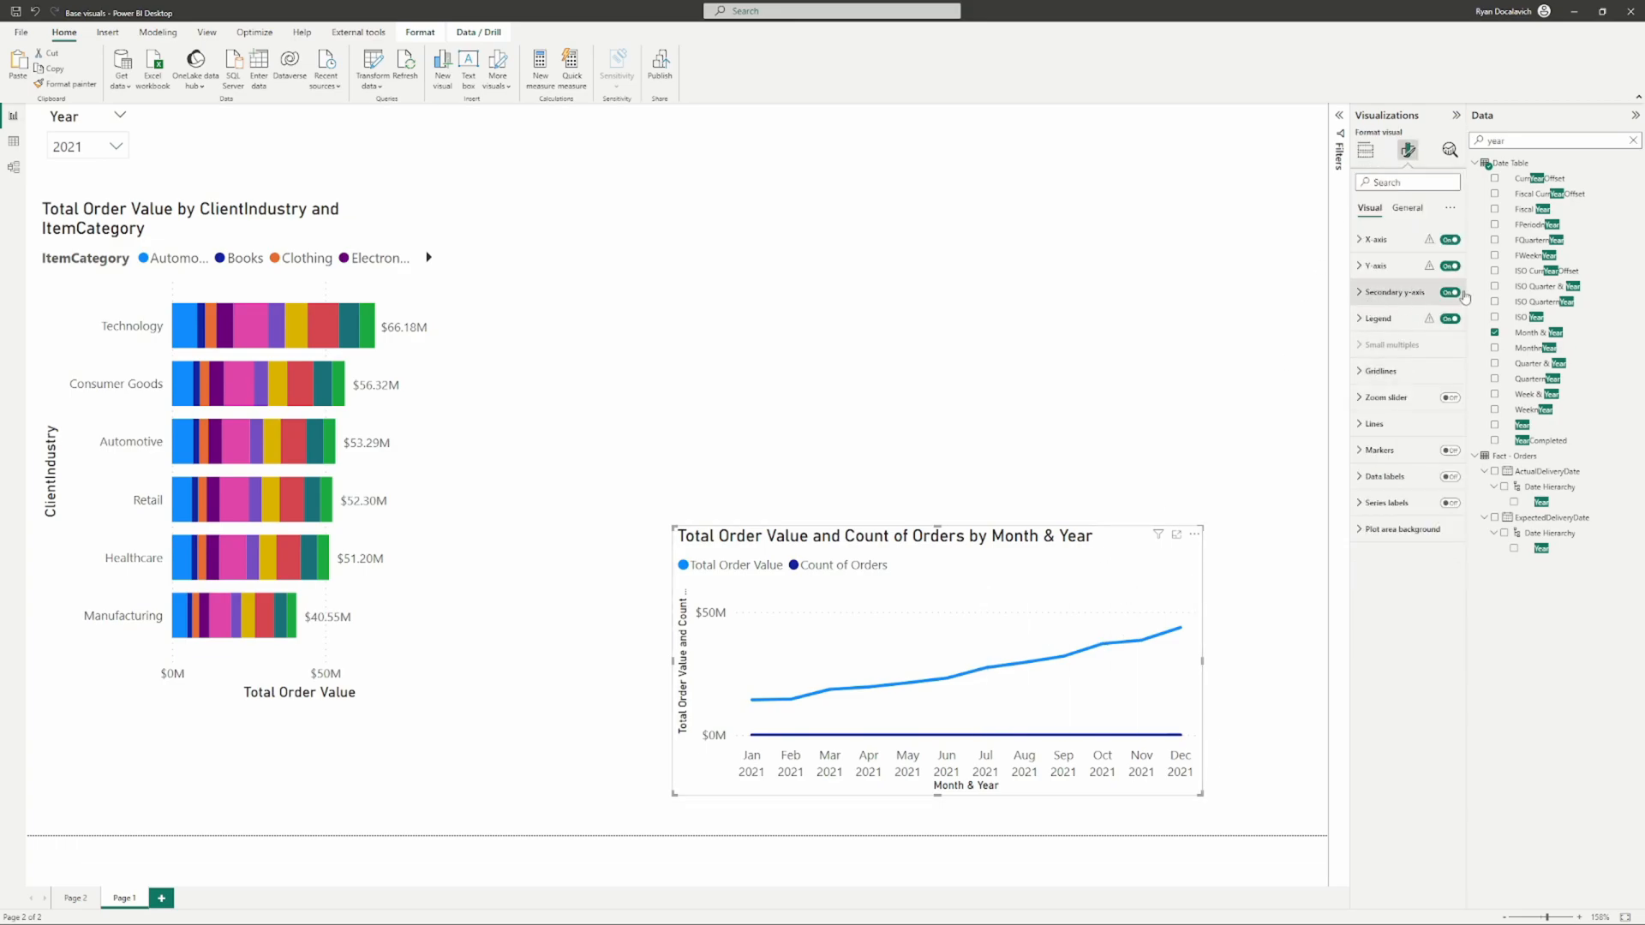
click(1371, 293)
click(1366, 151)
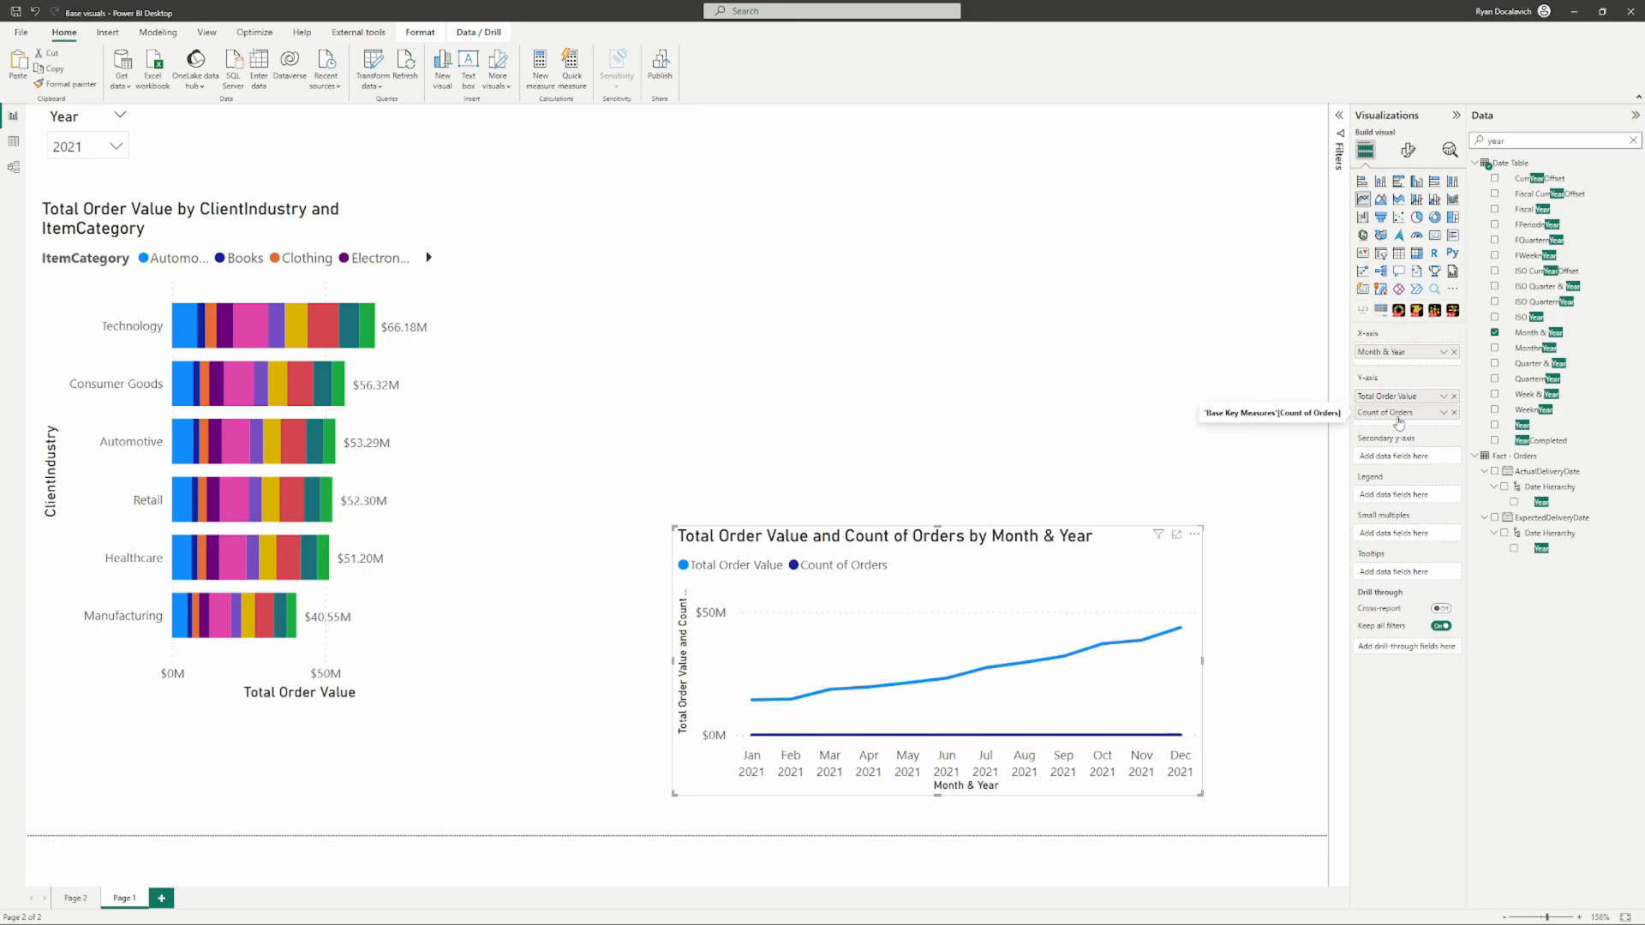
drag(1398, 422, 1386, 463)
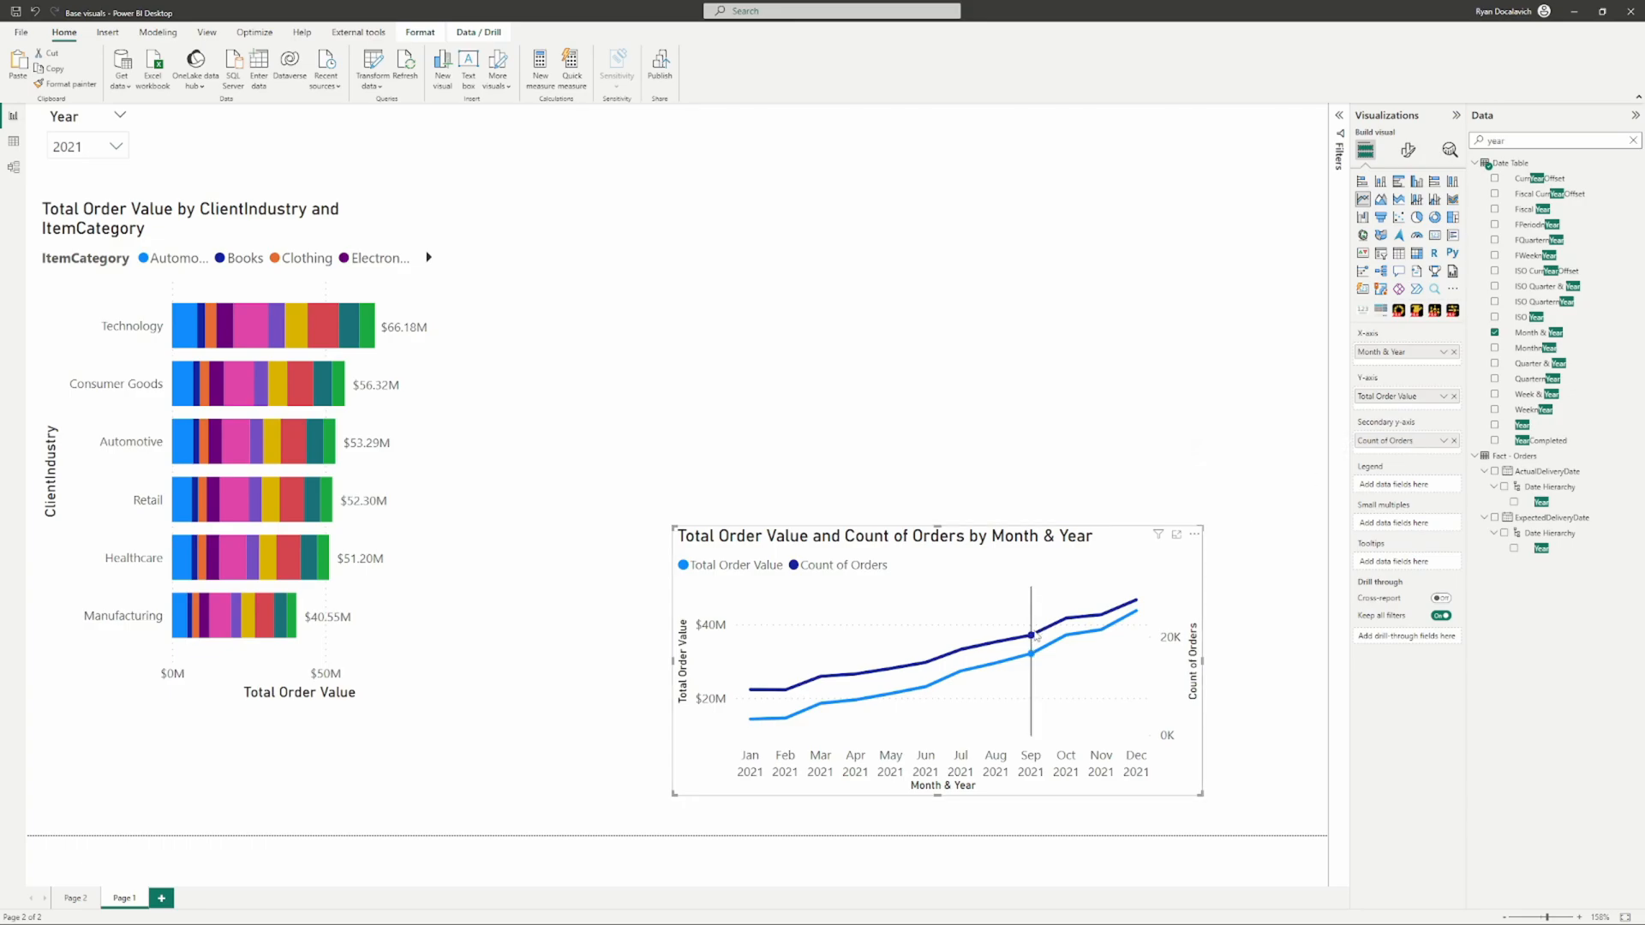
Step: Turn off the secondary y-axis in the line chart's formatting
mouse_move(1035, 639)
click(1407, 150)
click(1458, 297)
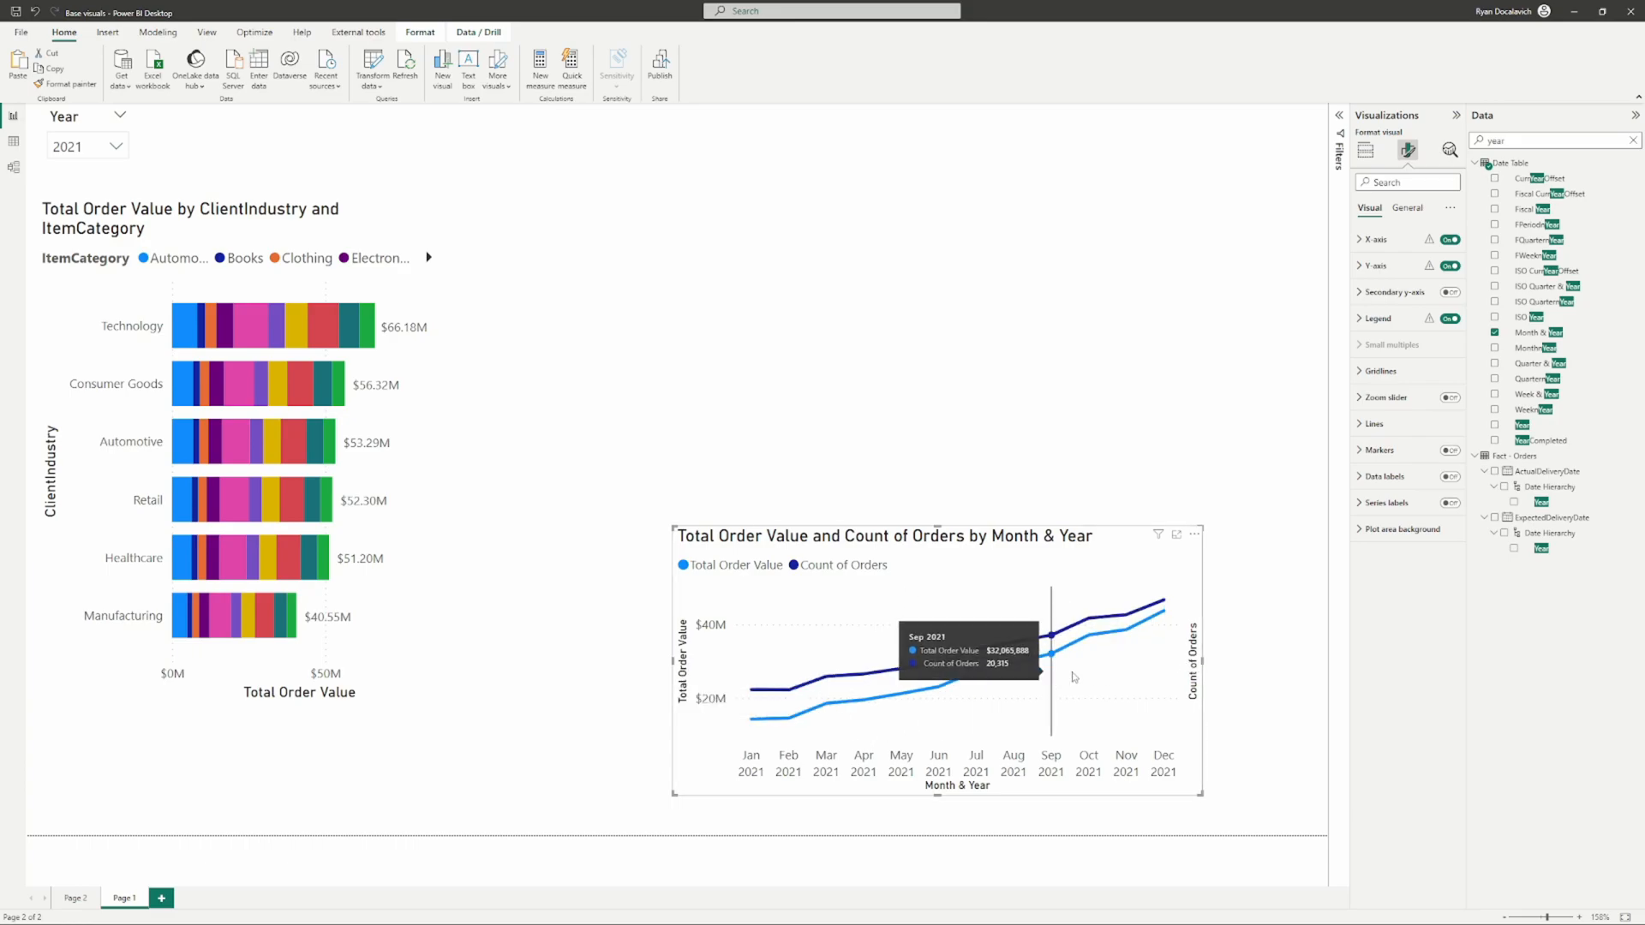
Step: Move the line chart closer to the industry bar chart and convert it to an area chart
click(1366, 150)
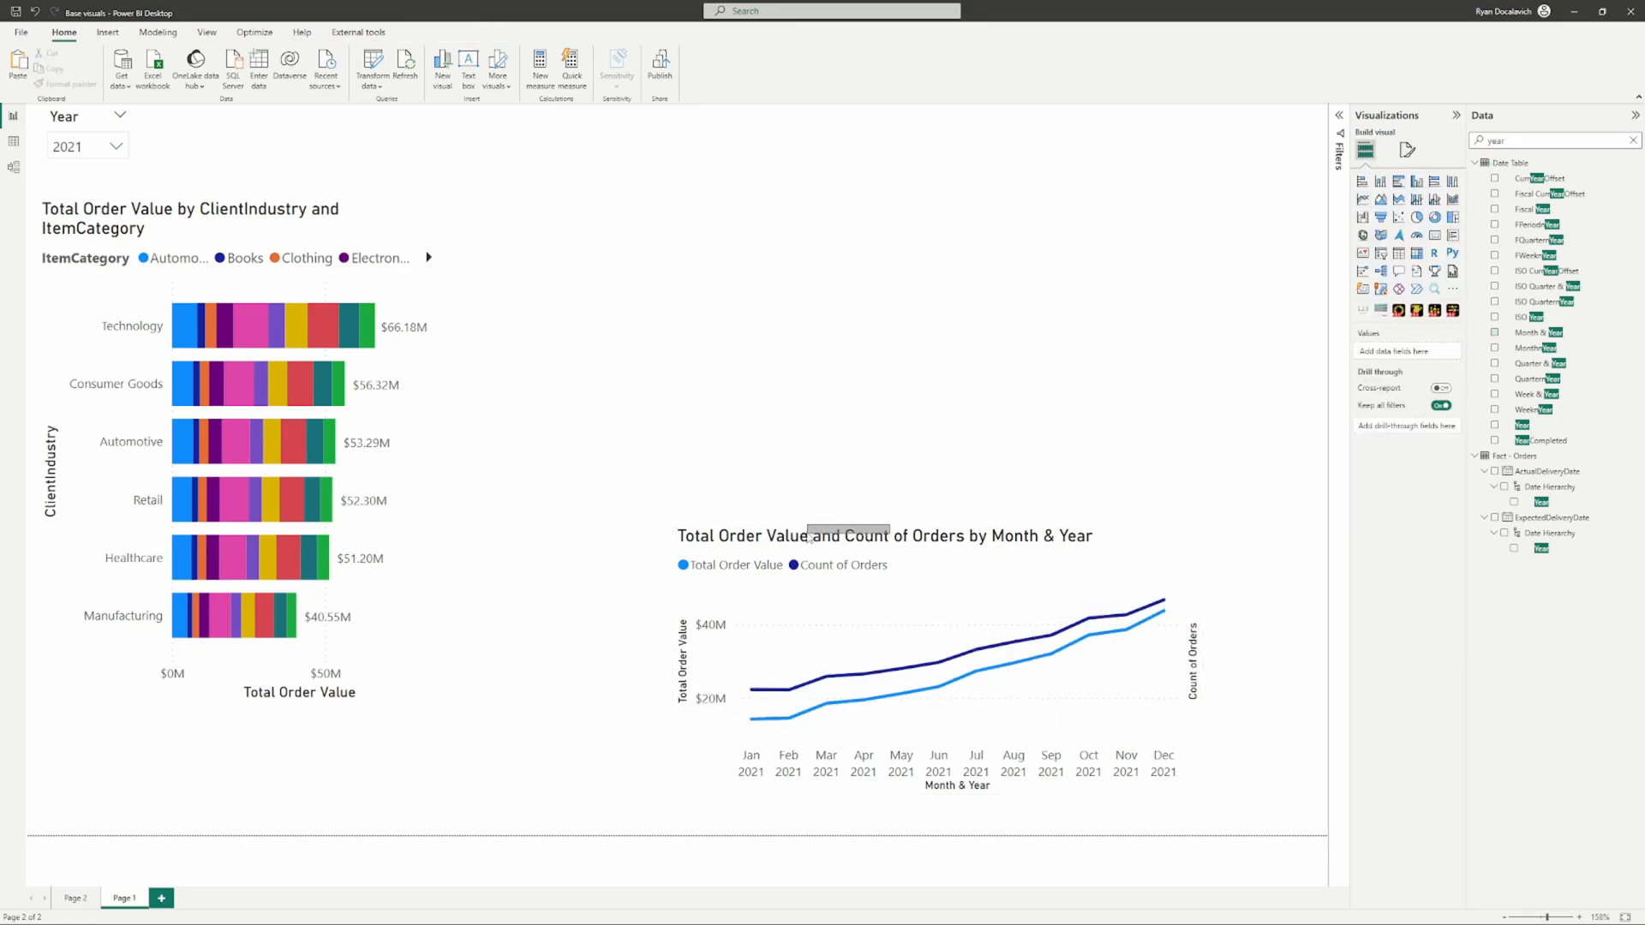
drag(865, 538, 646, 551)
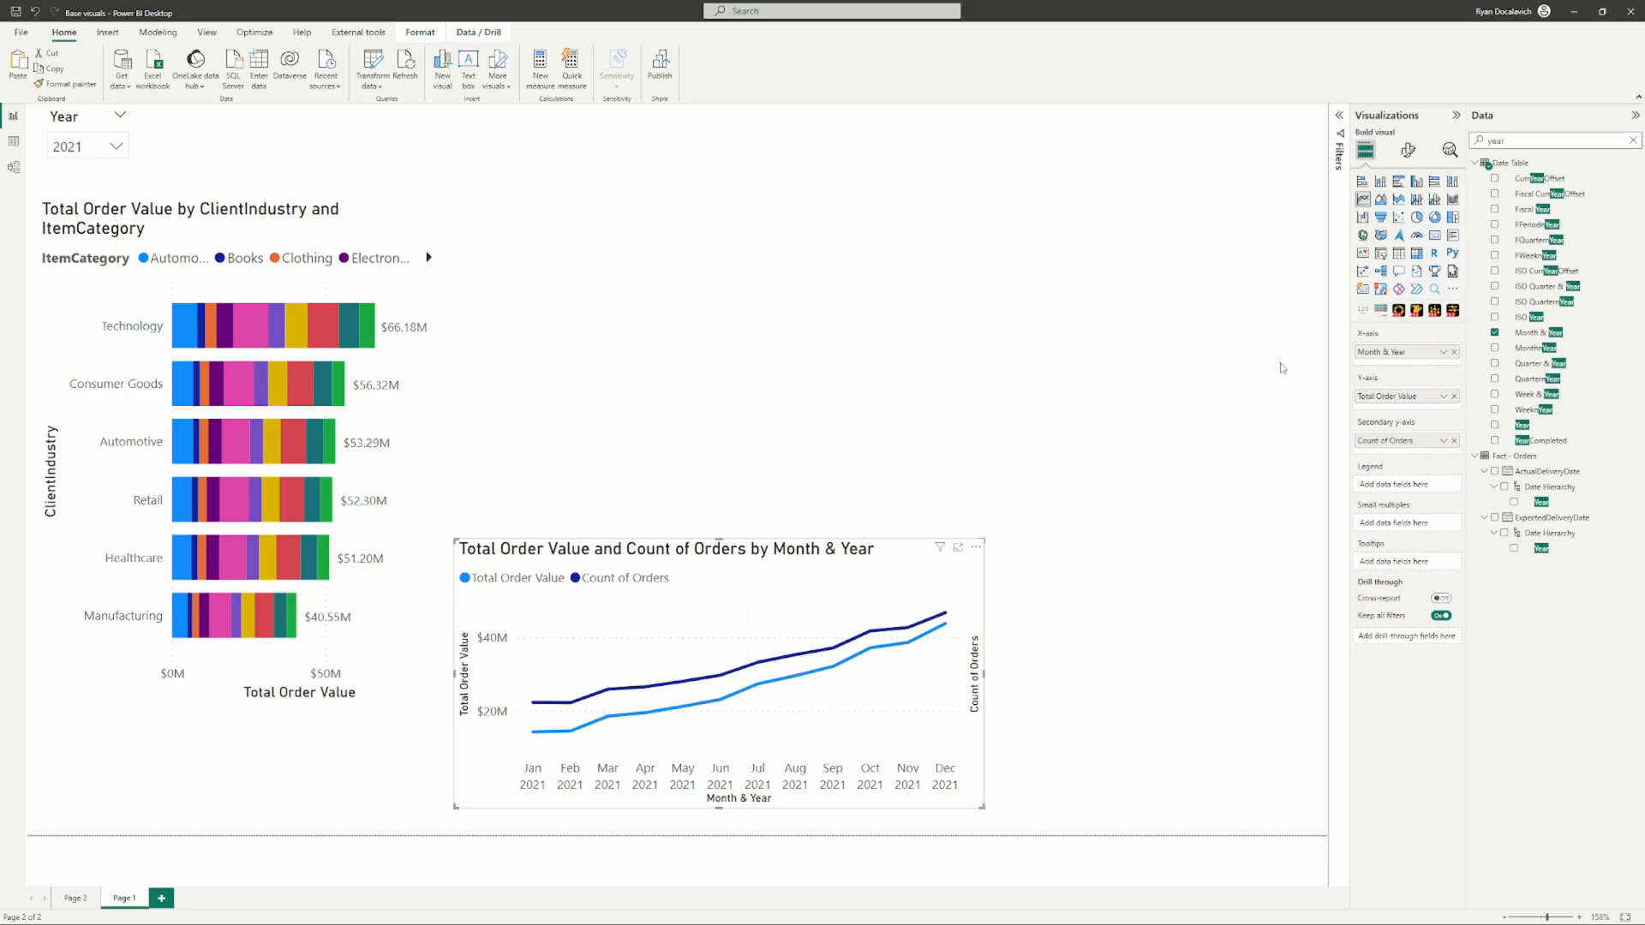
click(1382, 199)
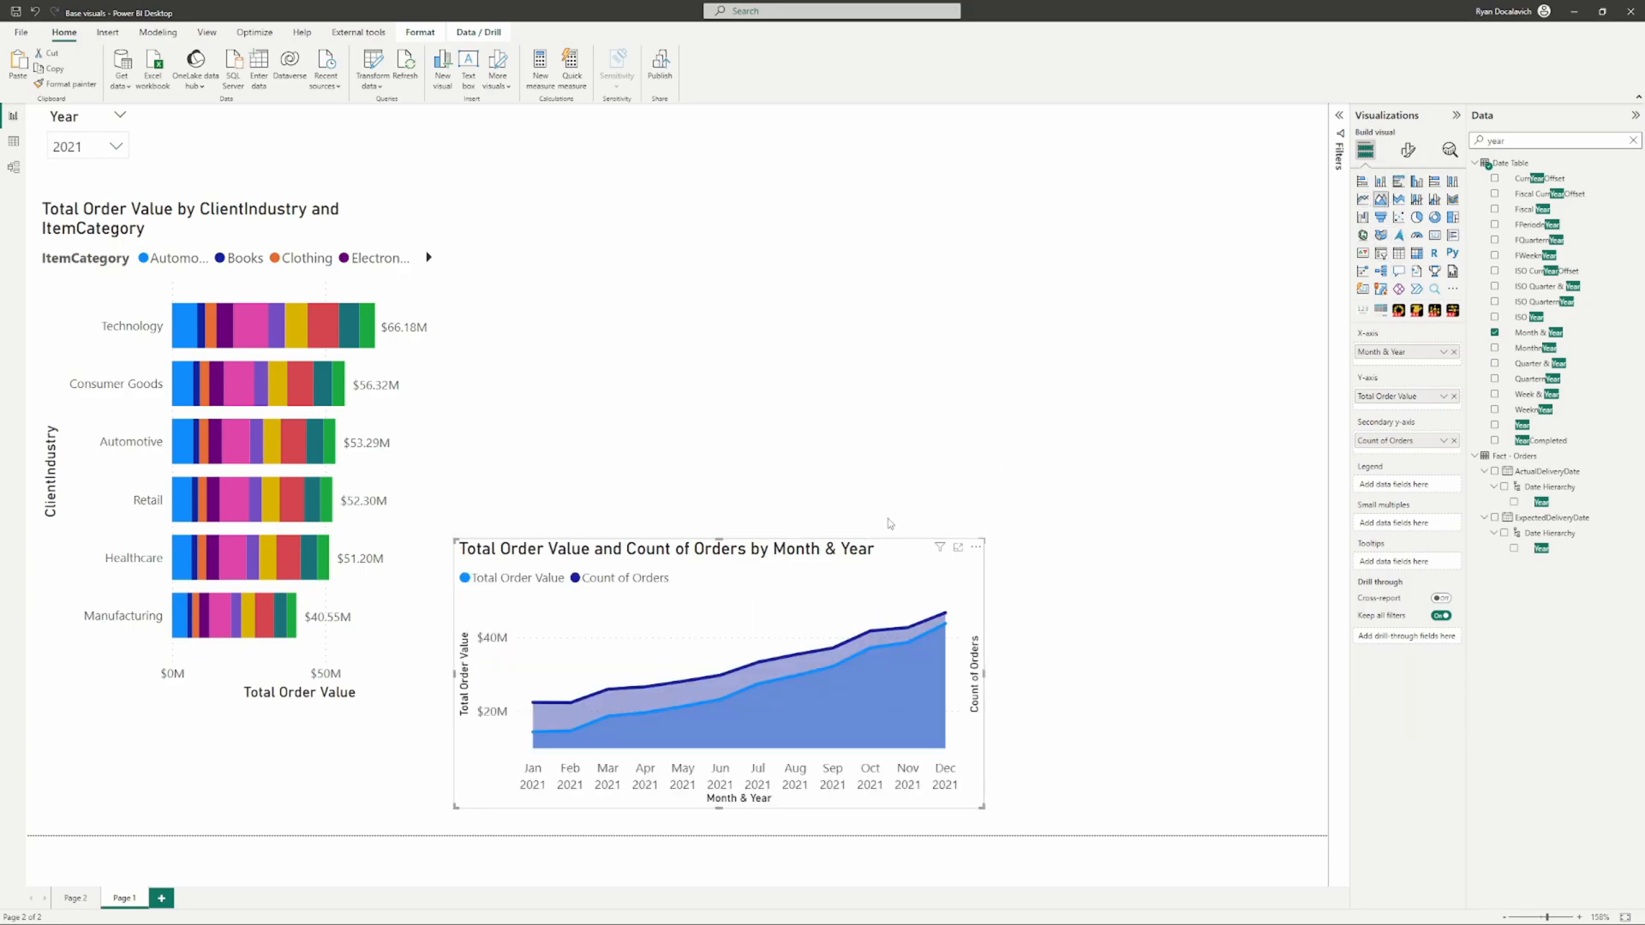
Step: Clear the field search and collapse the Fact - Orders and Lookup - Clients tables in the field list
click(1633, 142)
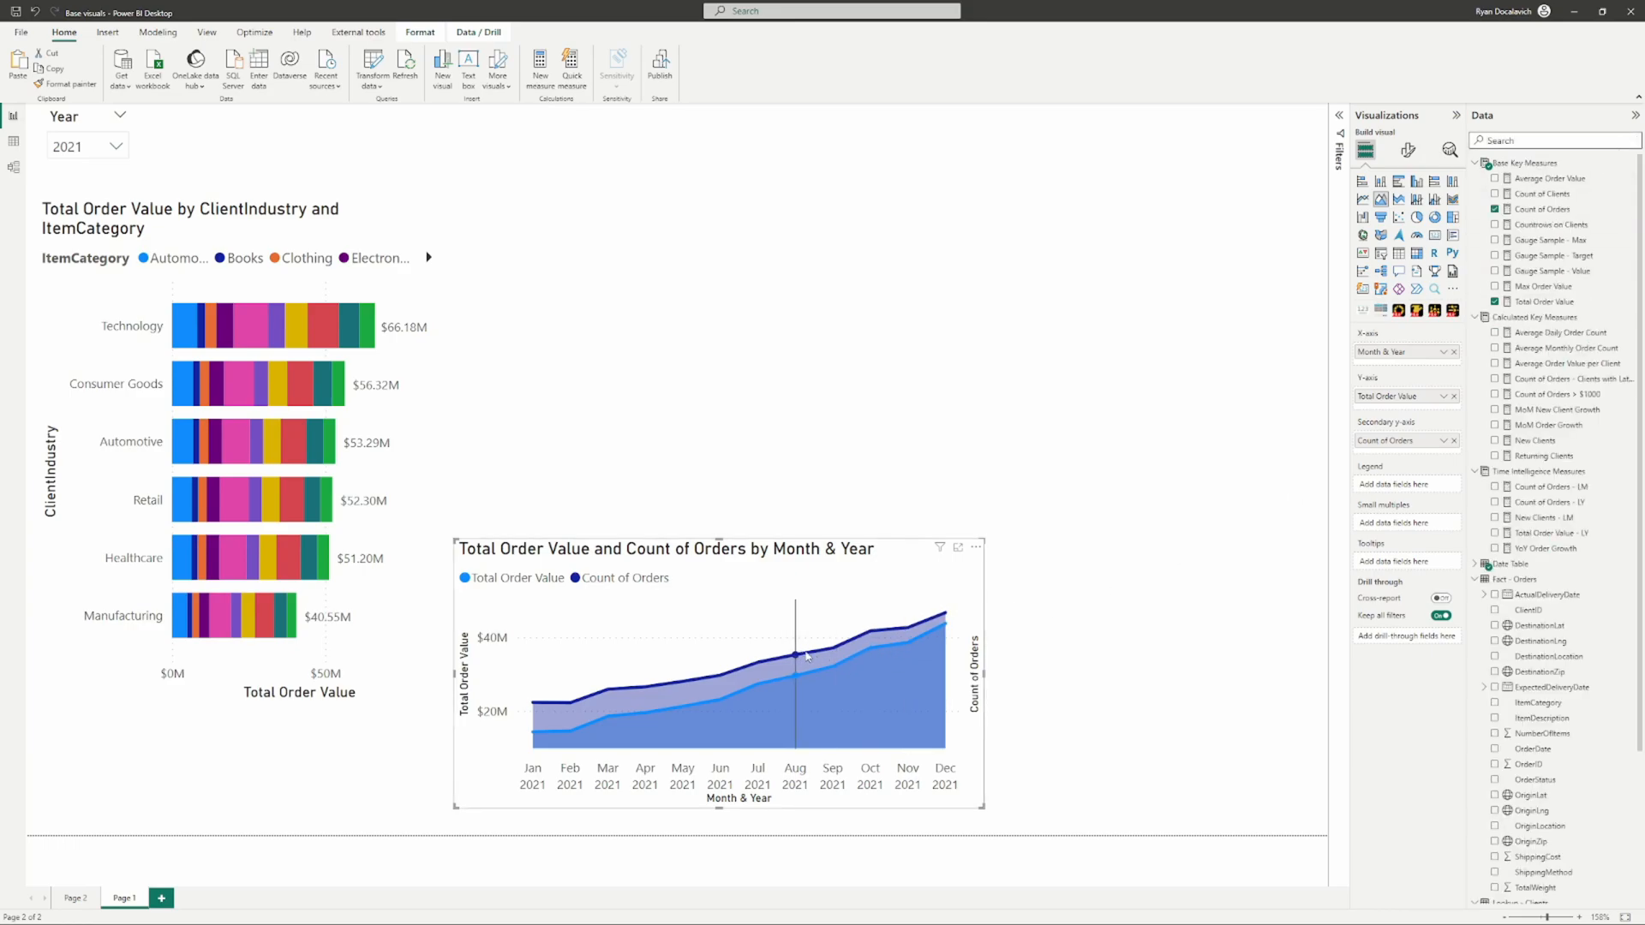
click(1407, 150)
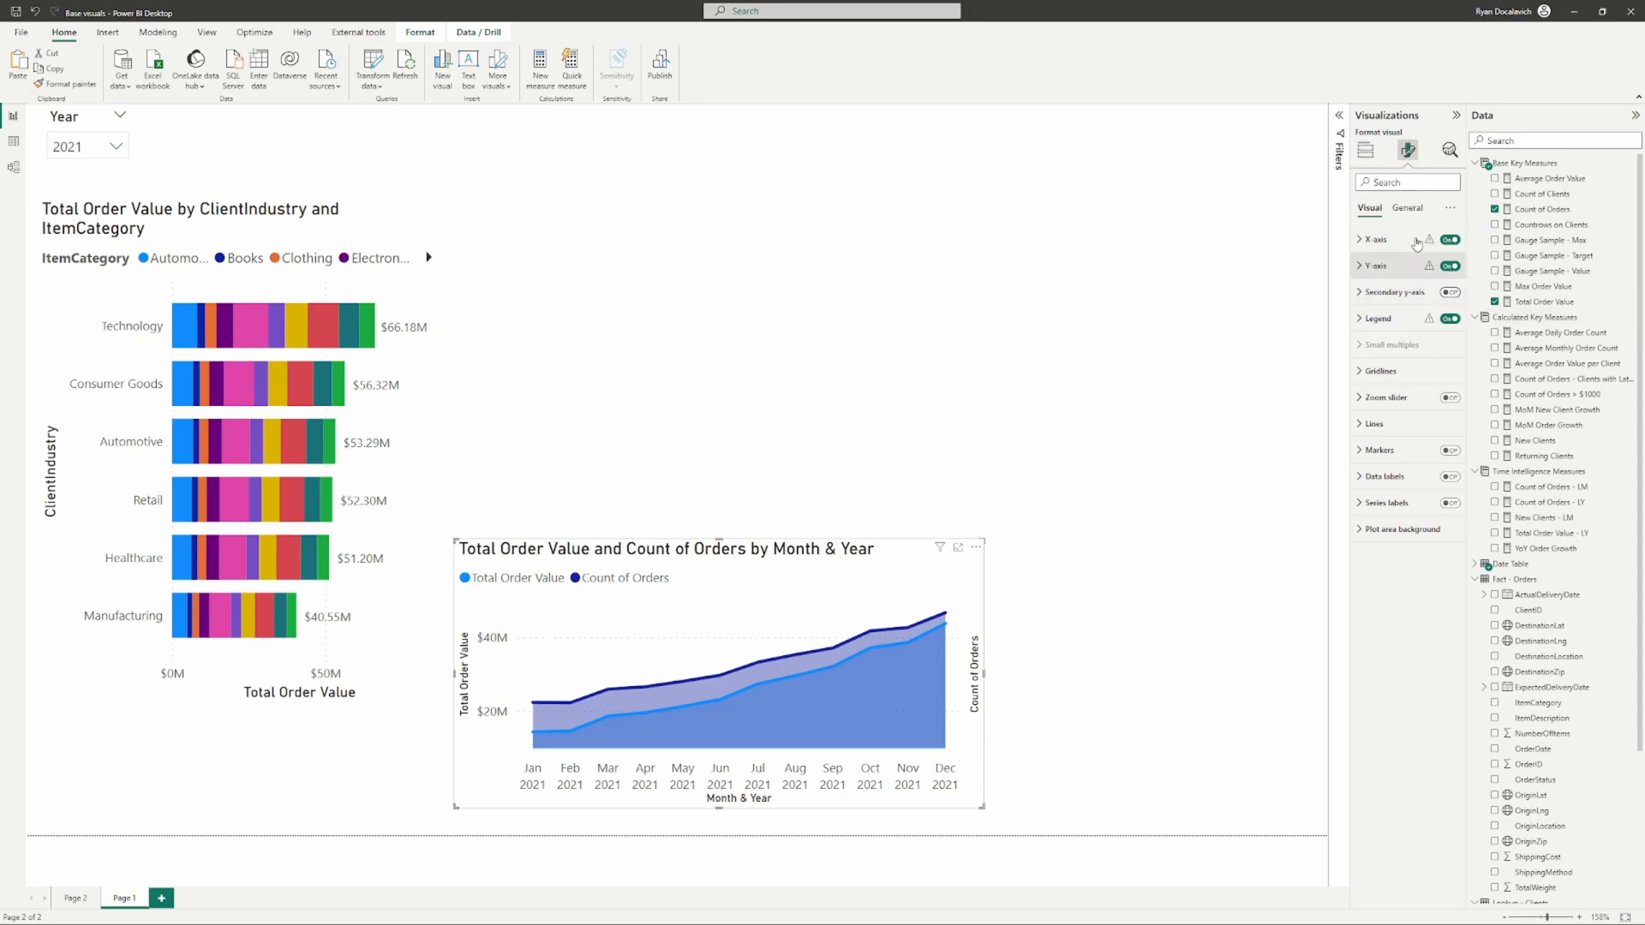
click(1365, 150)
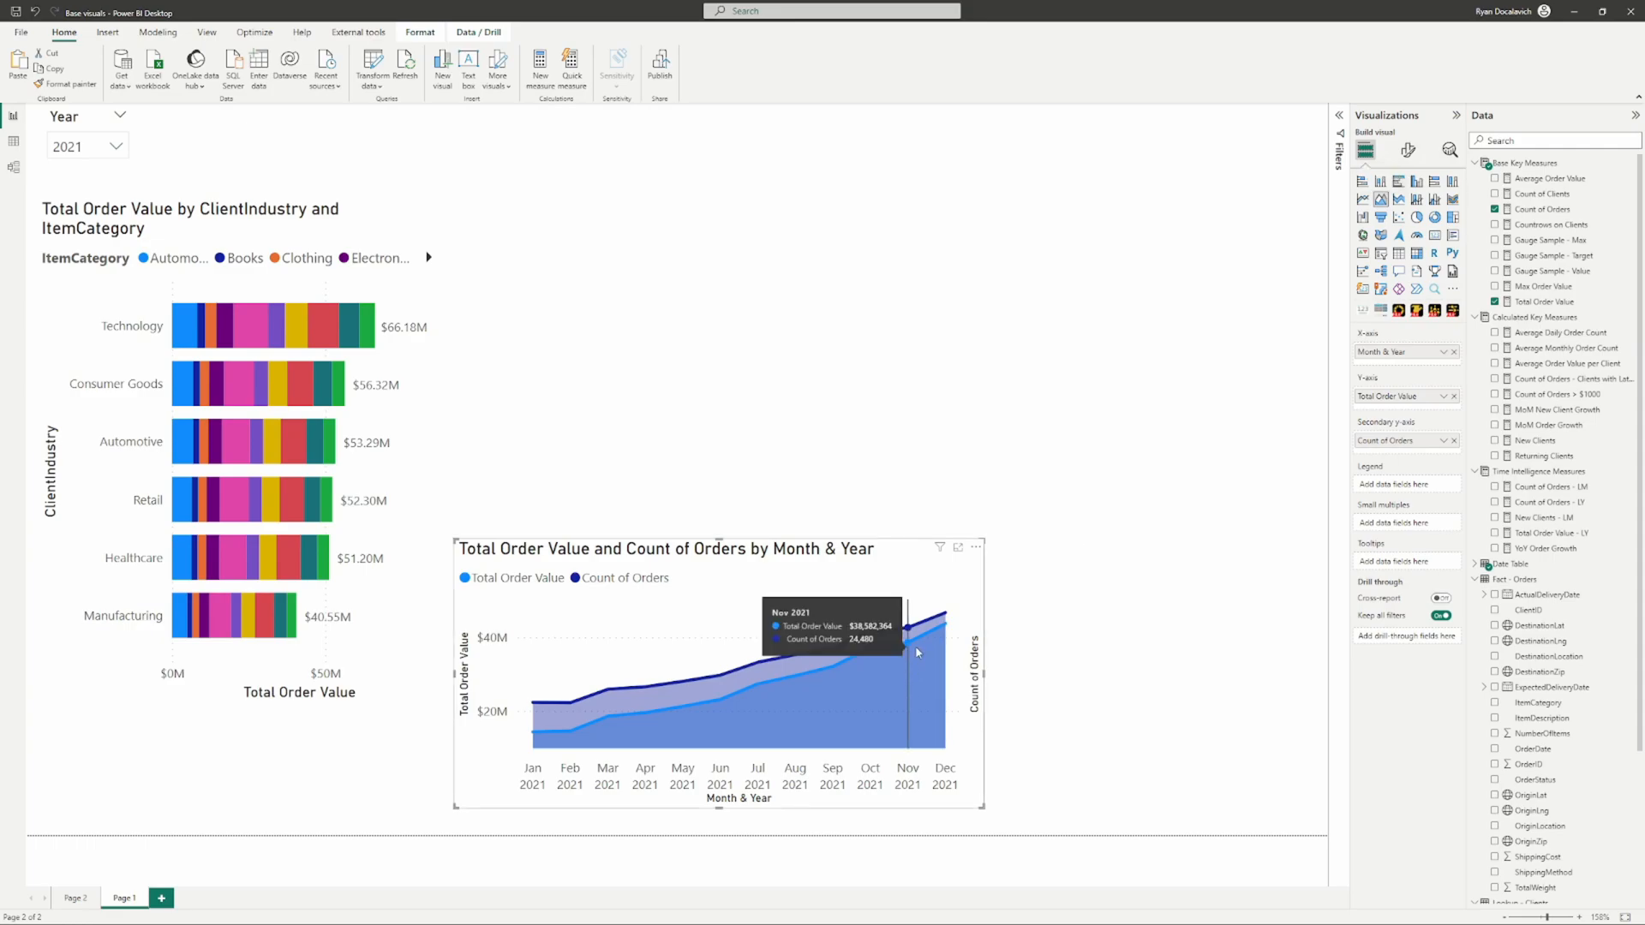
scroll(1613, 403, down, 4)
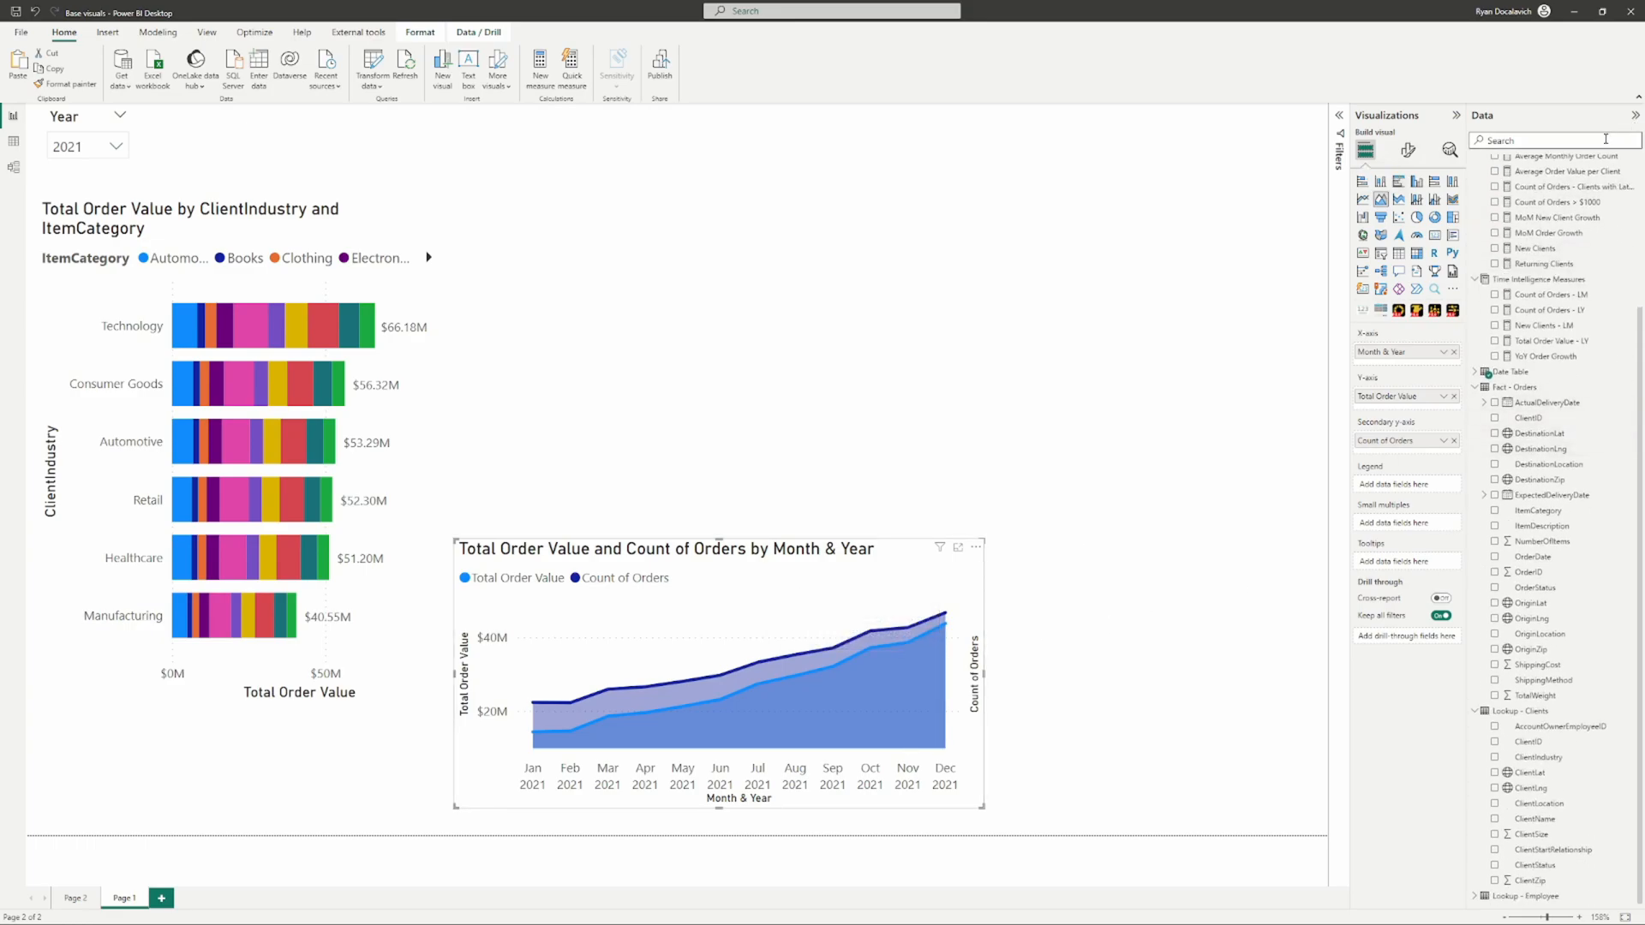
click(1476, 387)
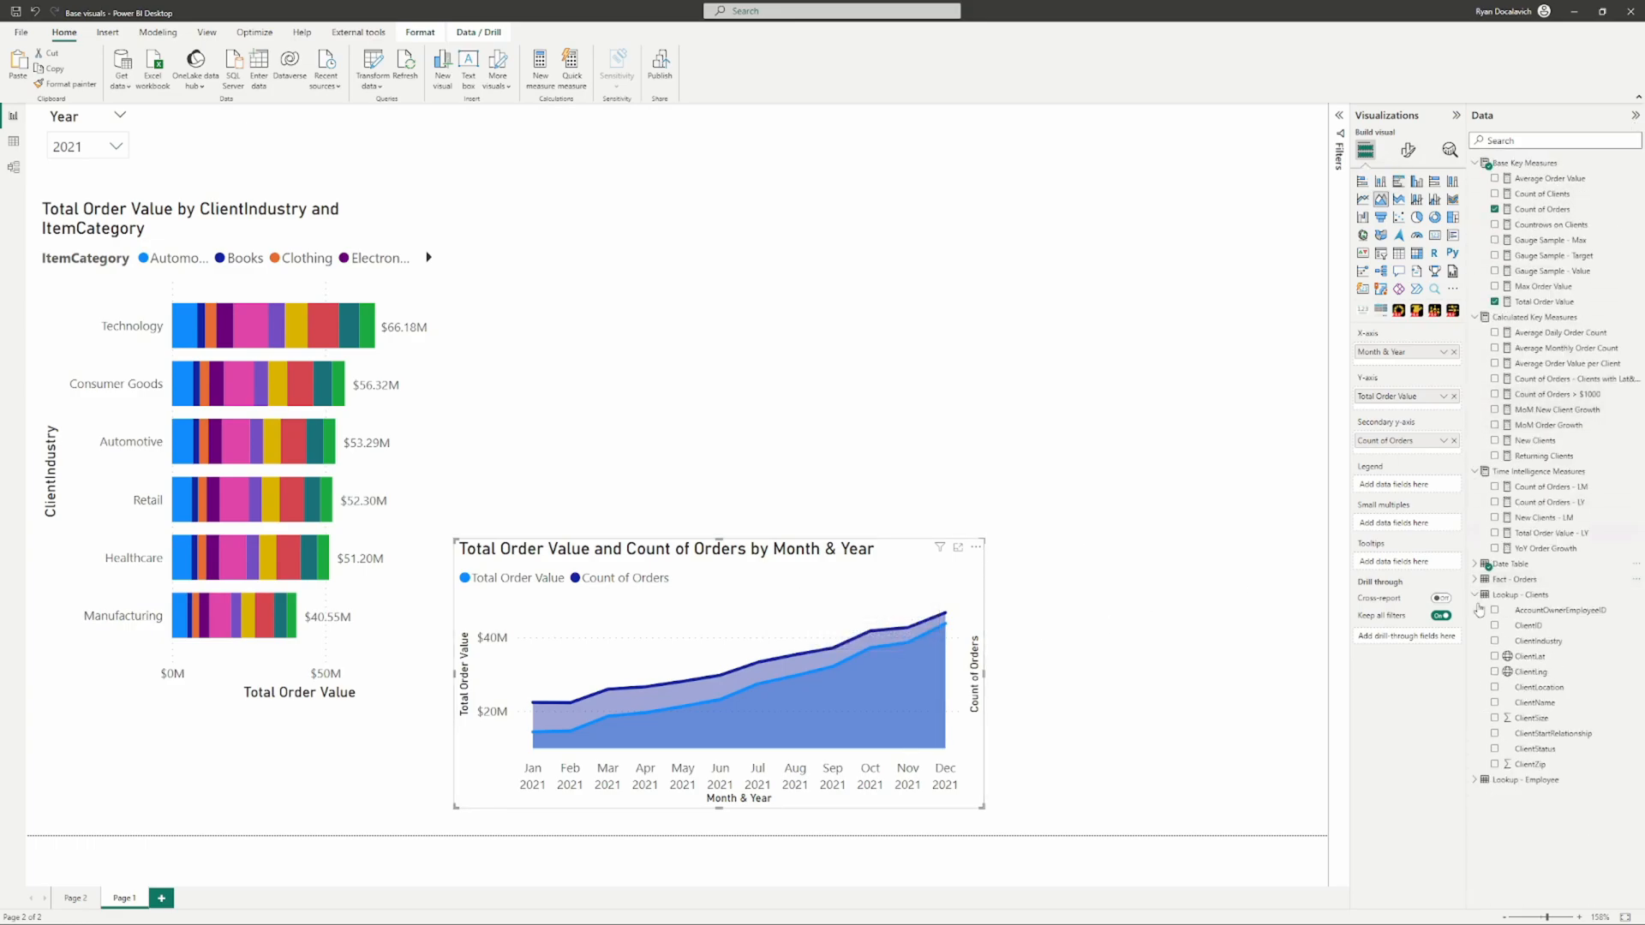
click(1477, 597)
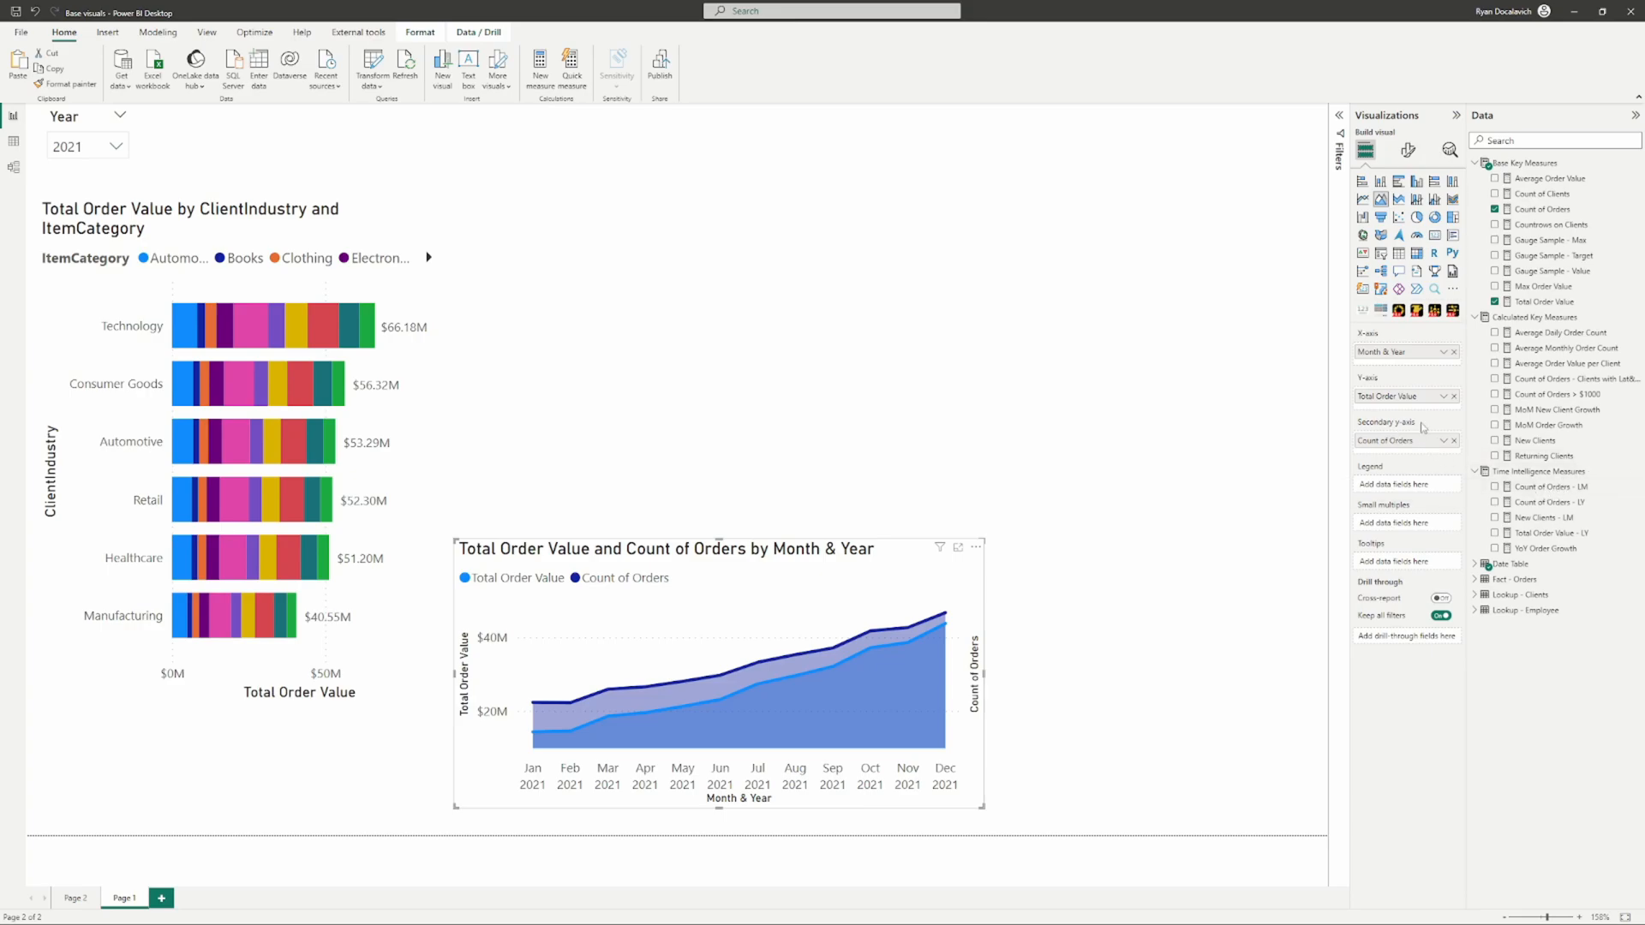
Step: Remove Count of Orders from the area chart's secondary y-axis and add Total Order Value - LY to its Y-axis
click(1453, 441)
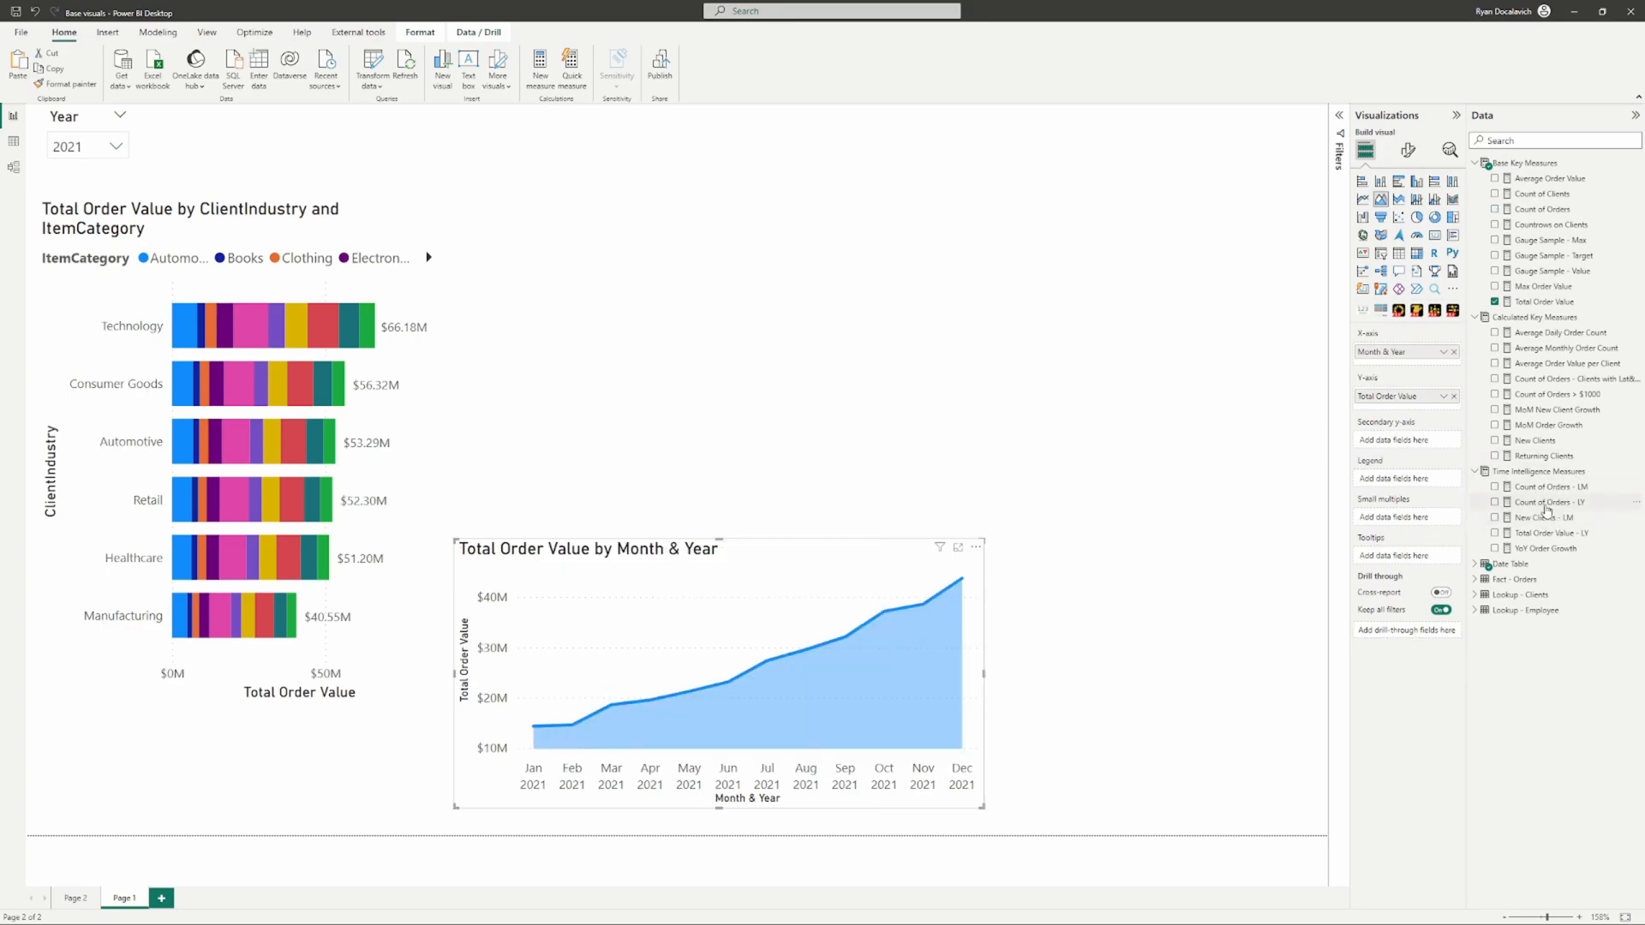
drag(1552, 537, 1398, 410)
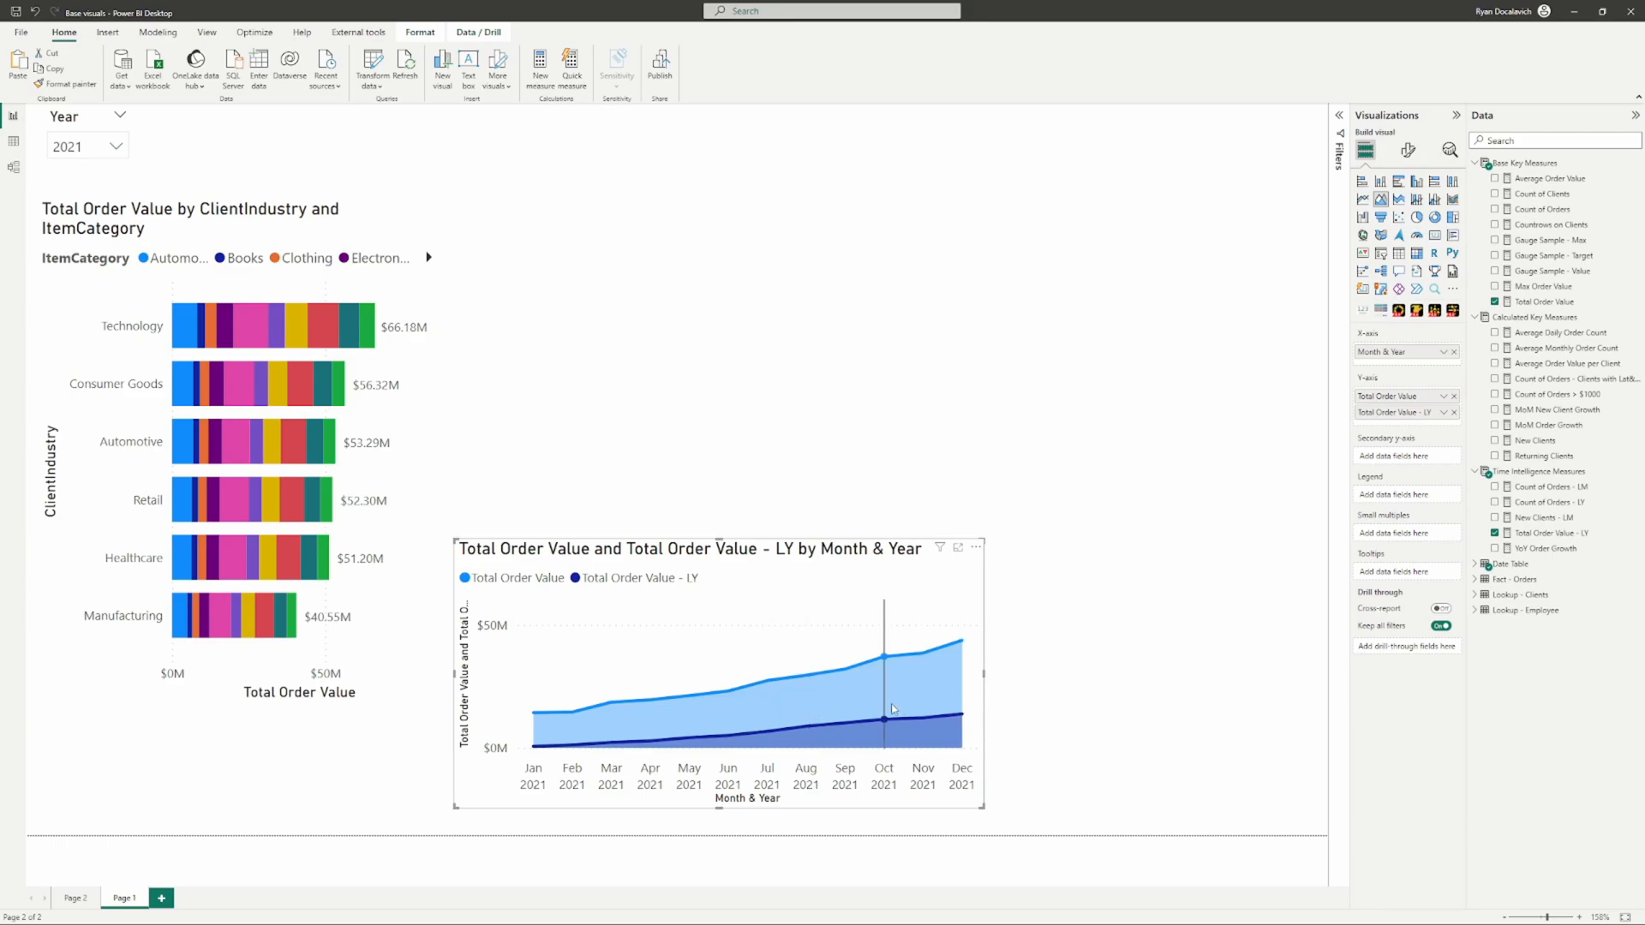
mouse_move(892, 708)
Step: Add YoY Order Growth to the area chart's tooltips and move the chart to the lower-right part of the page
drag(1542, 548, 1398, 569)
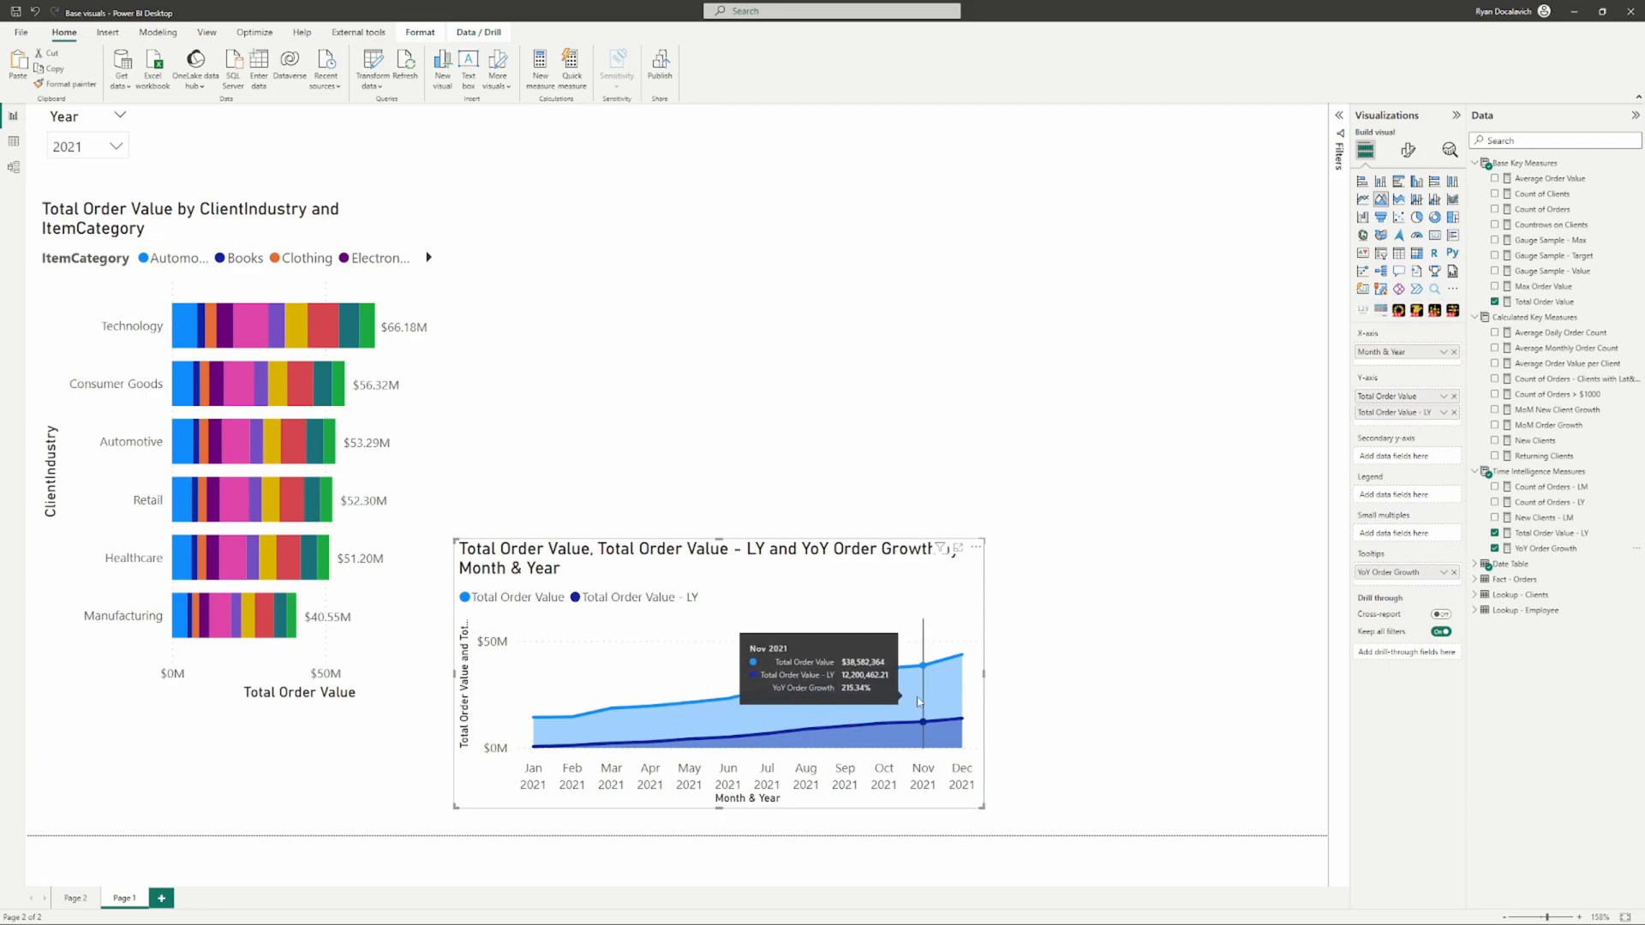
drag(722, 565, 1054, 581)
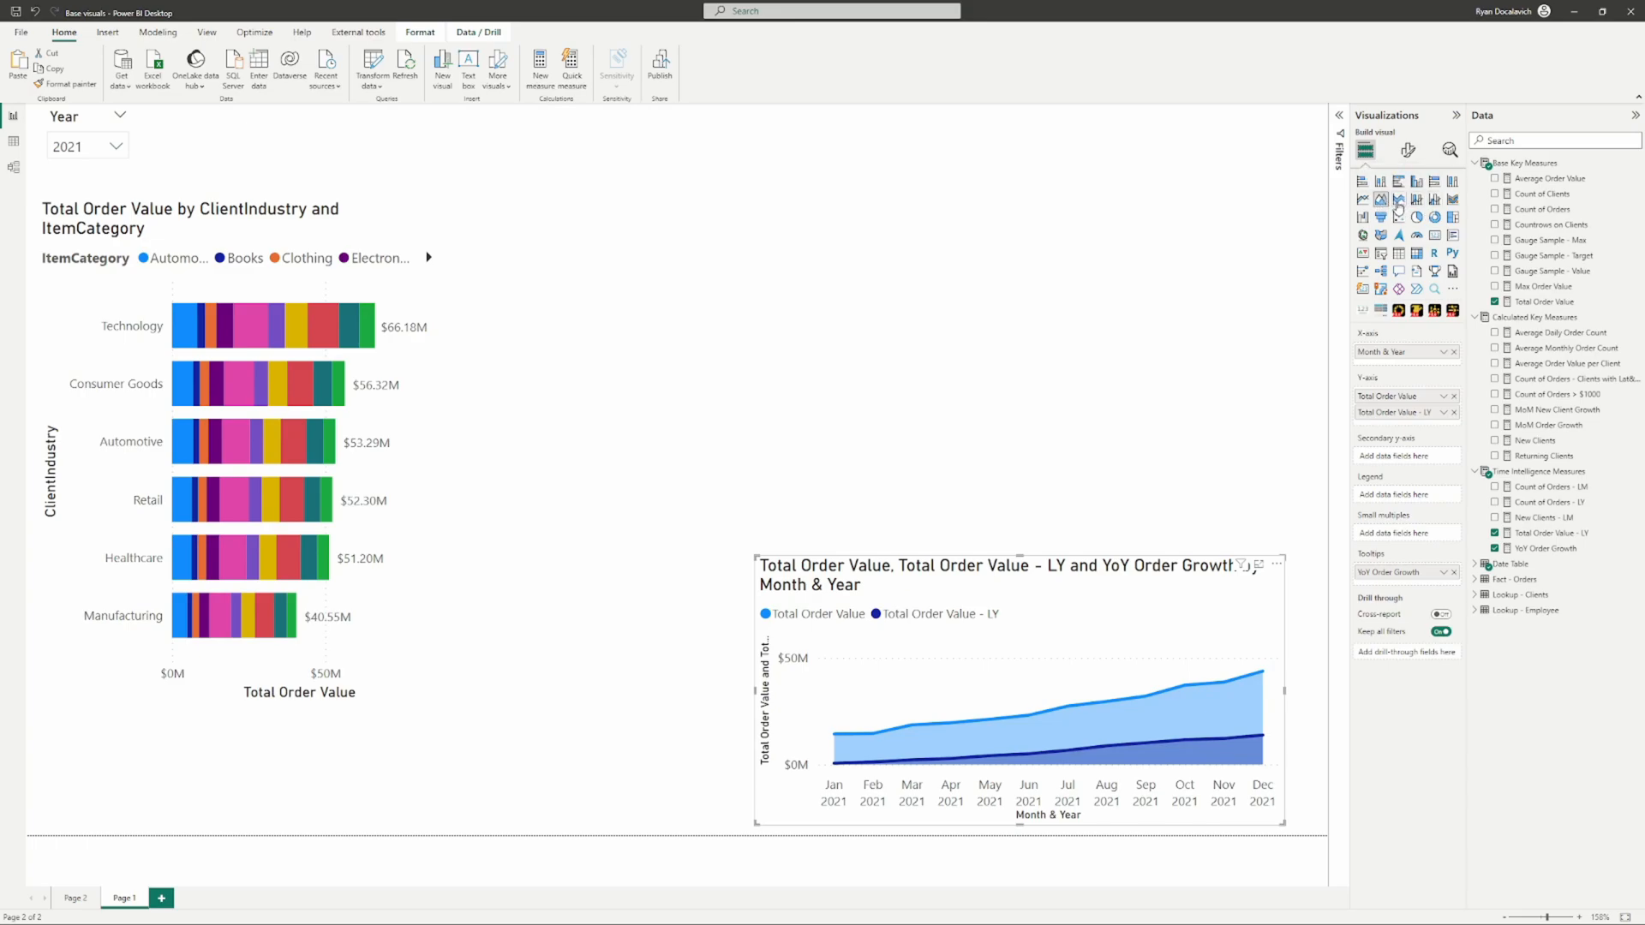
click(642, 433)
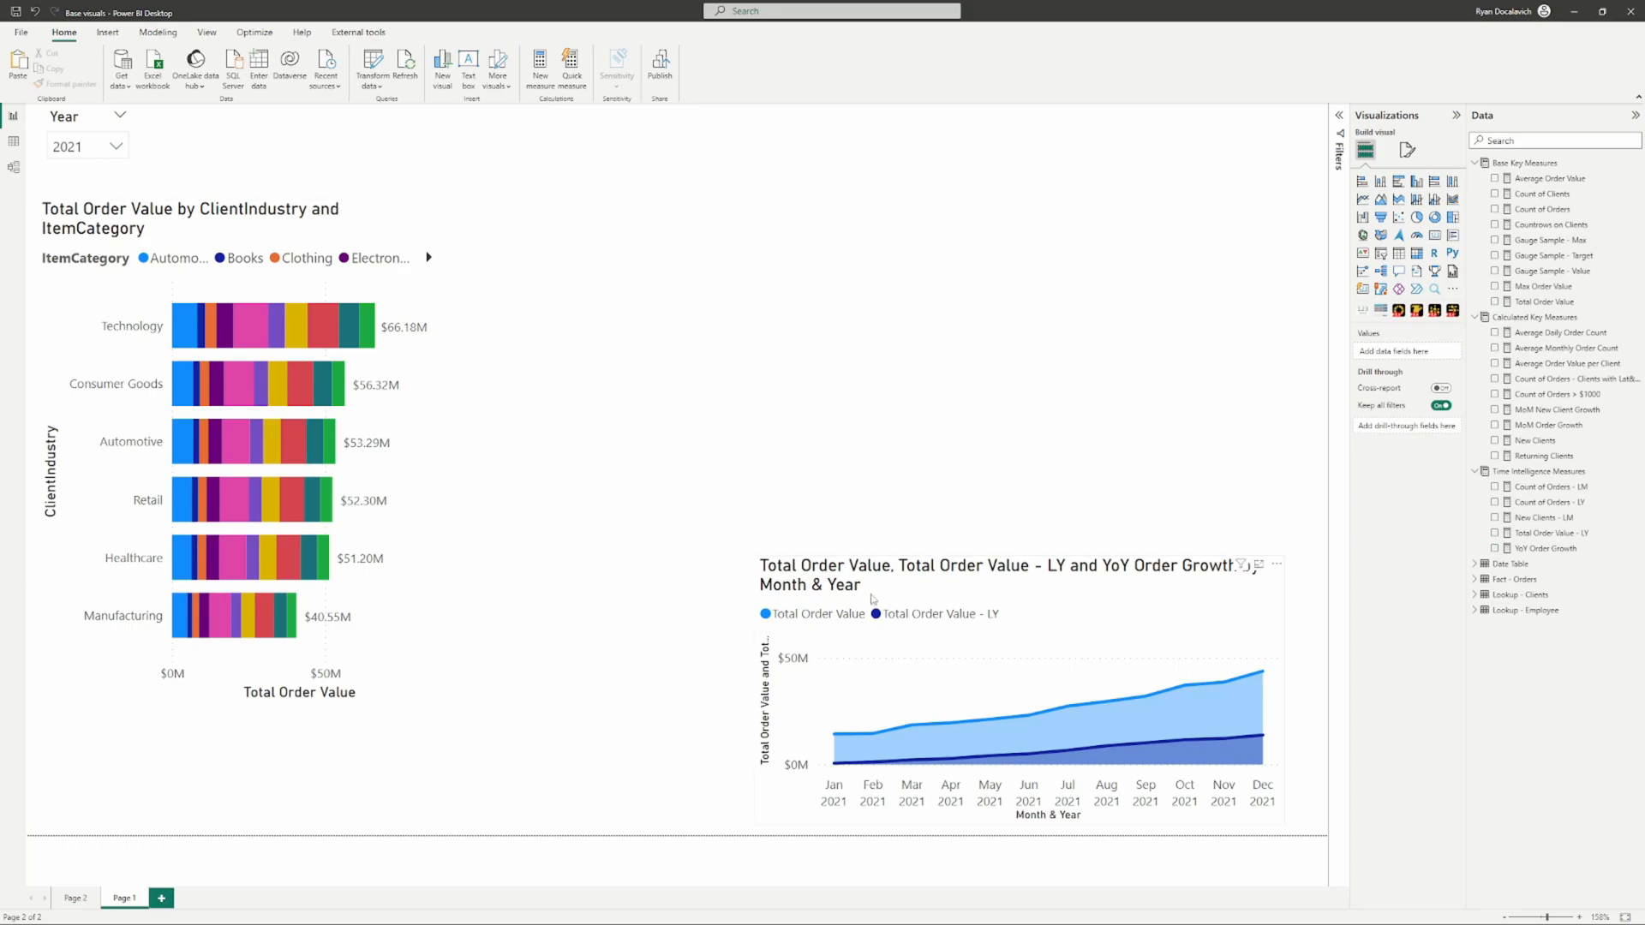
Step: Duplicate the area chart and place the copy directly above the original
click(845, 602)
key(ctrl+c)
key(ctrl+v)
drag(921, 575, 959, 310)
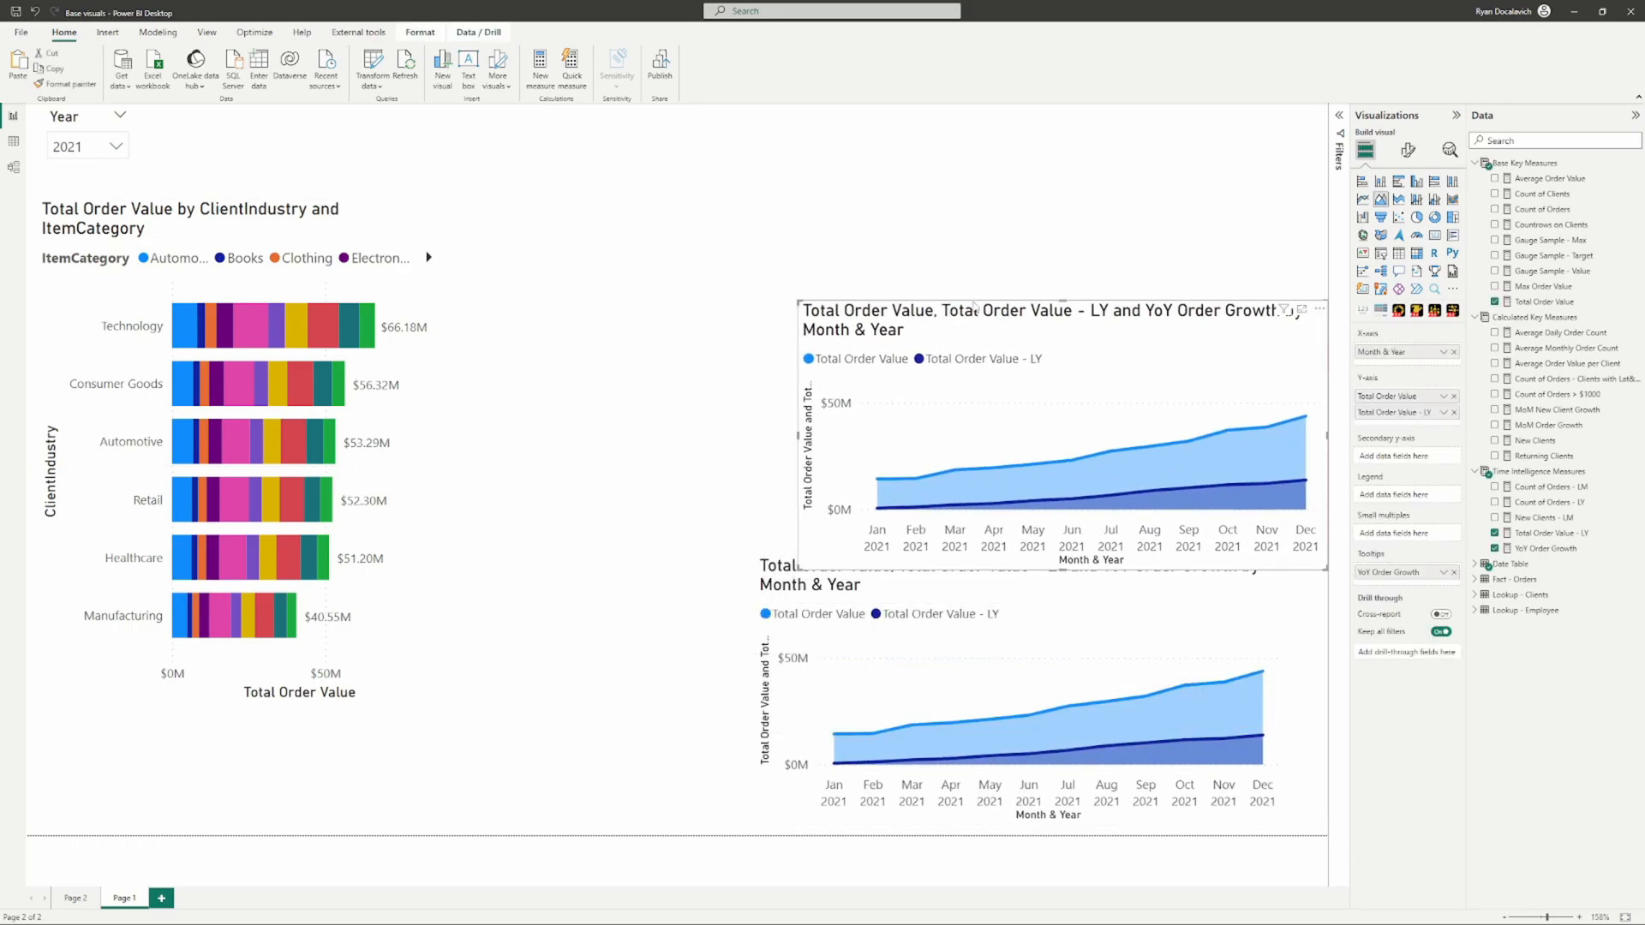
Step: Convert the copy to a line and stacked column chart, move YoY Order Growth to the line y-axis and remove Total Order Value - LY
click(1416, 200)
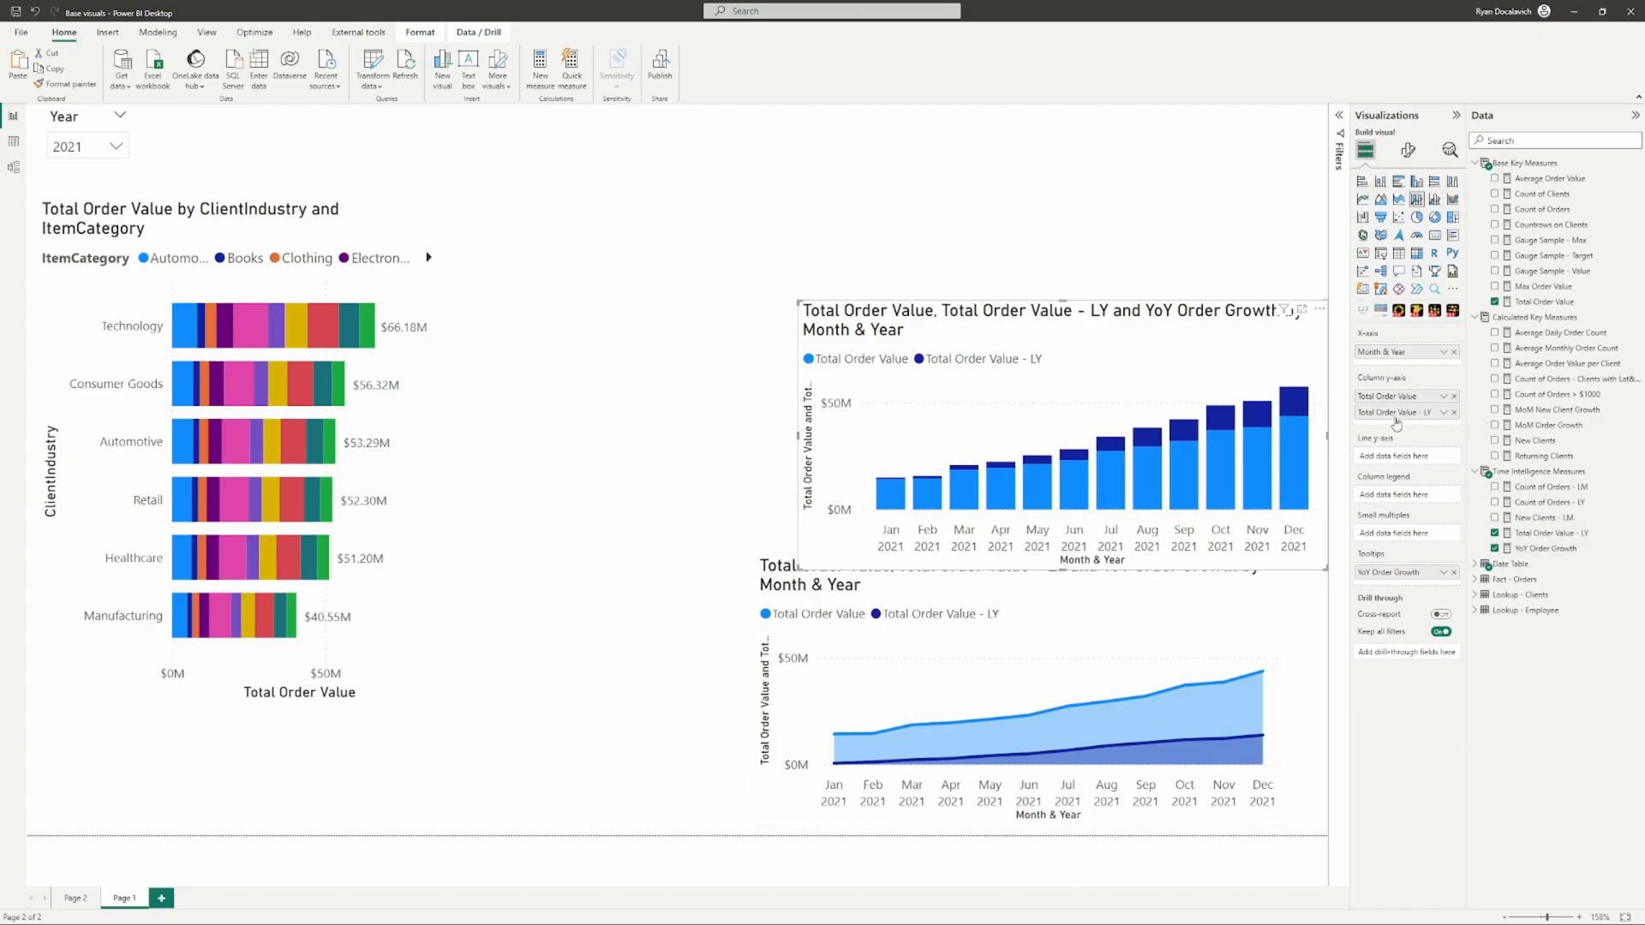
drag(1399, 580, 1398, 456)
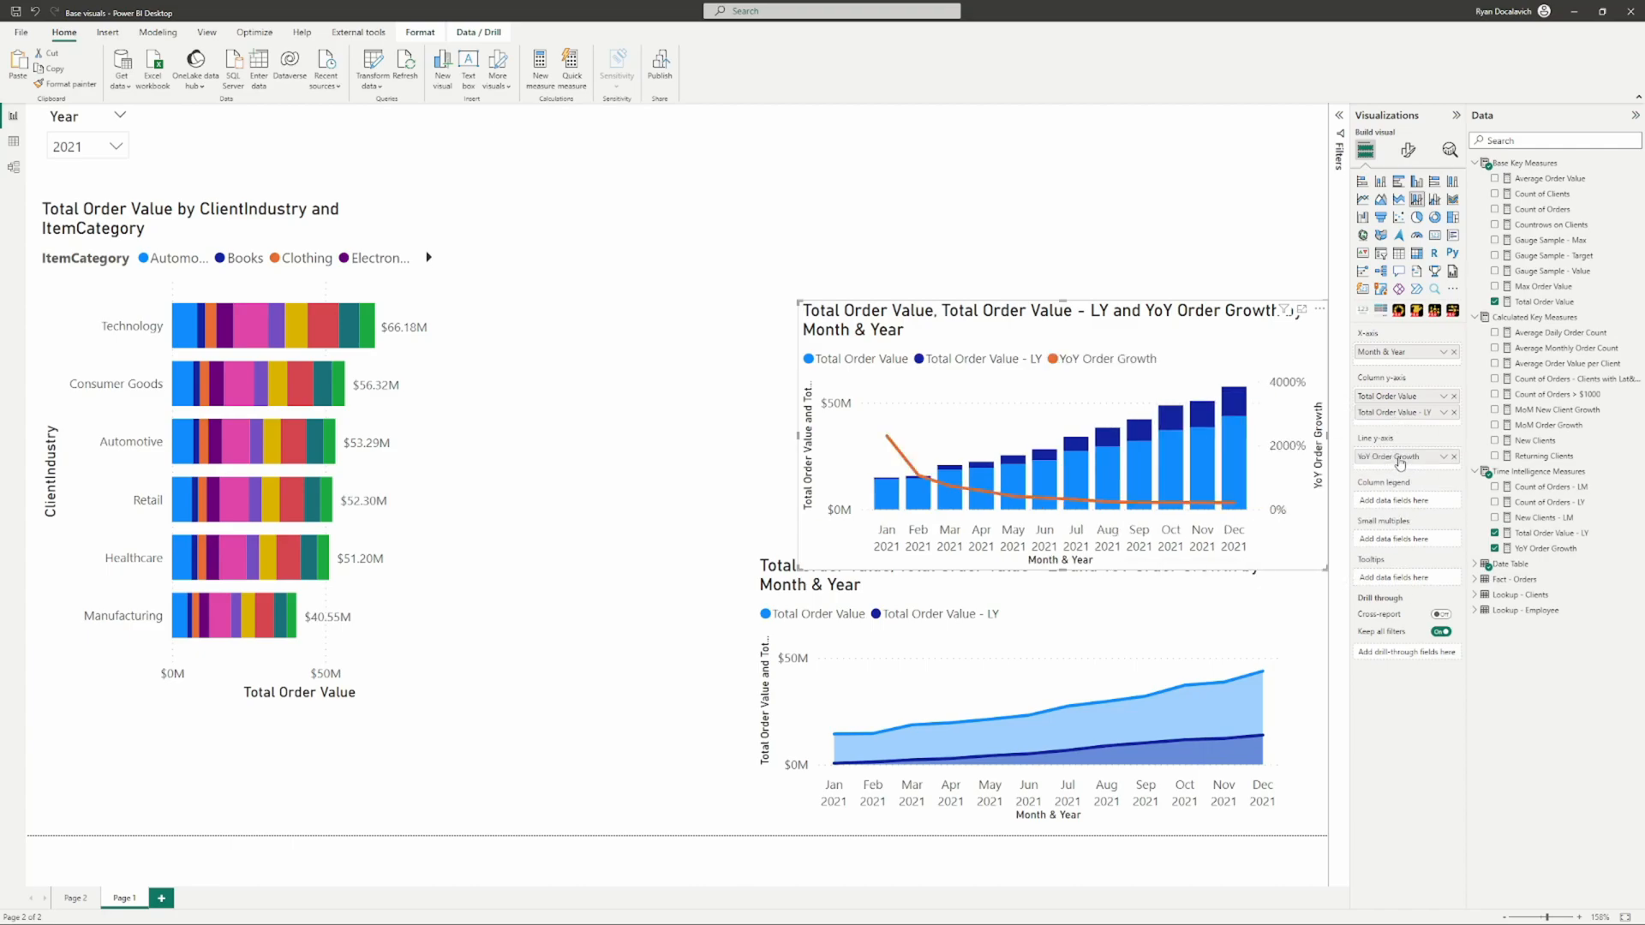
click(1453, 413)
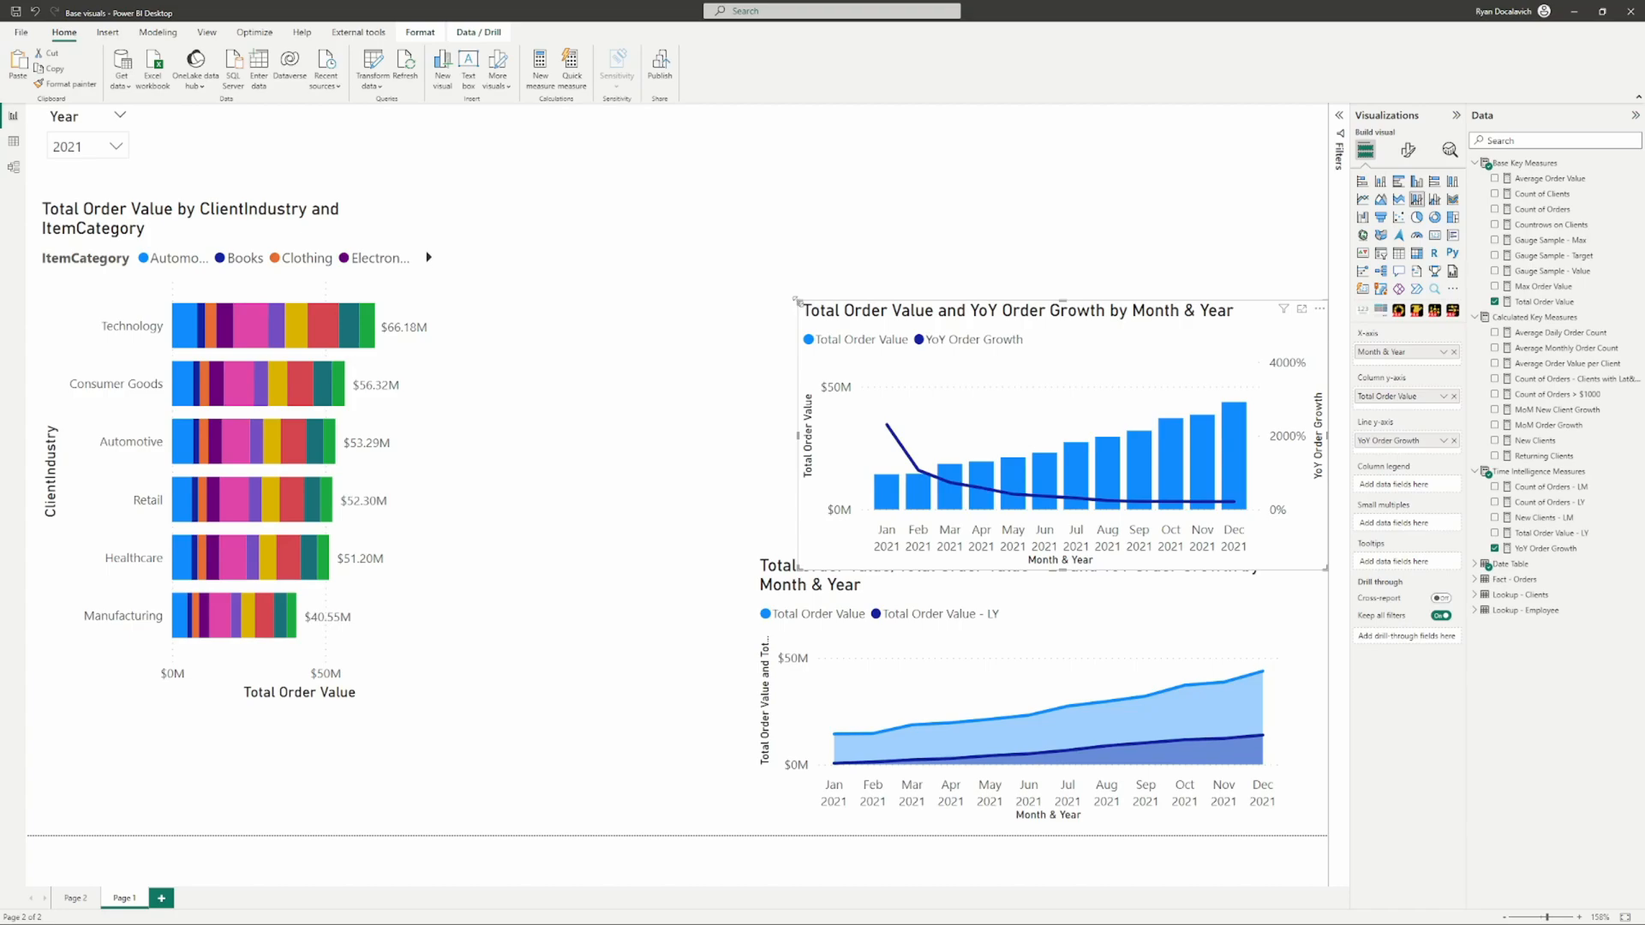
Step: Enlarge the line and column chart to examine its monthly values against the area chart below it
drag(797, 299, 506, 210)
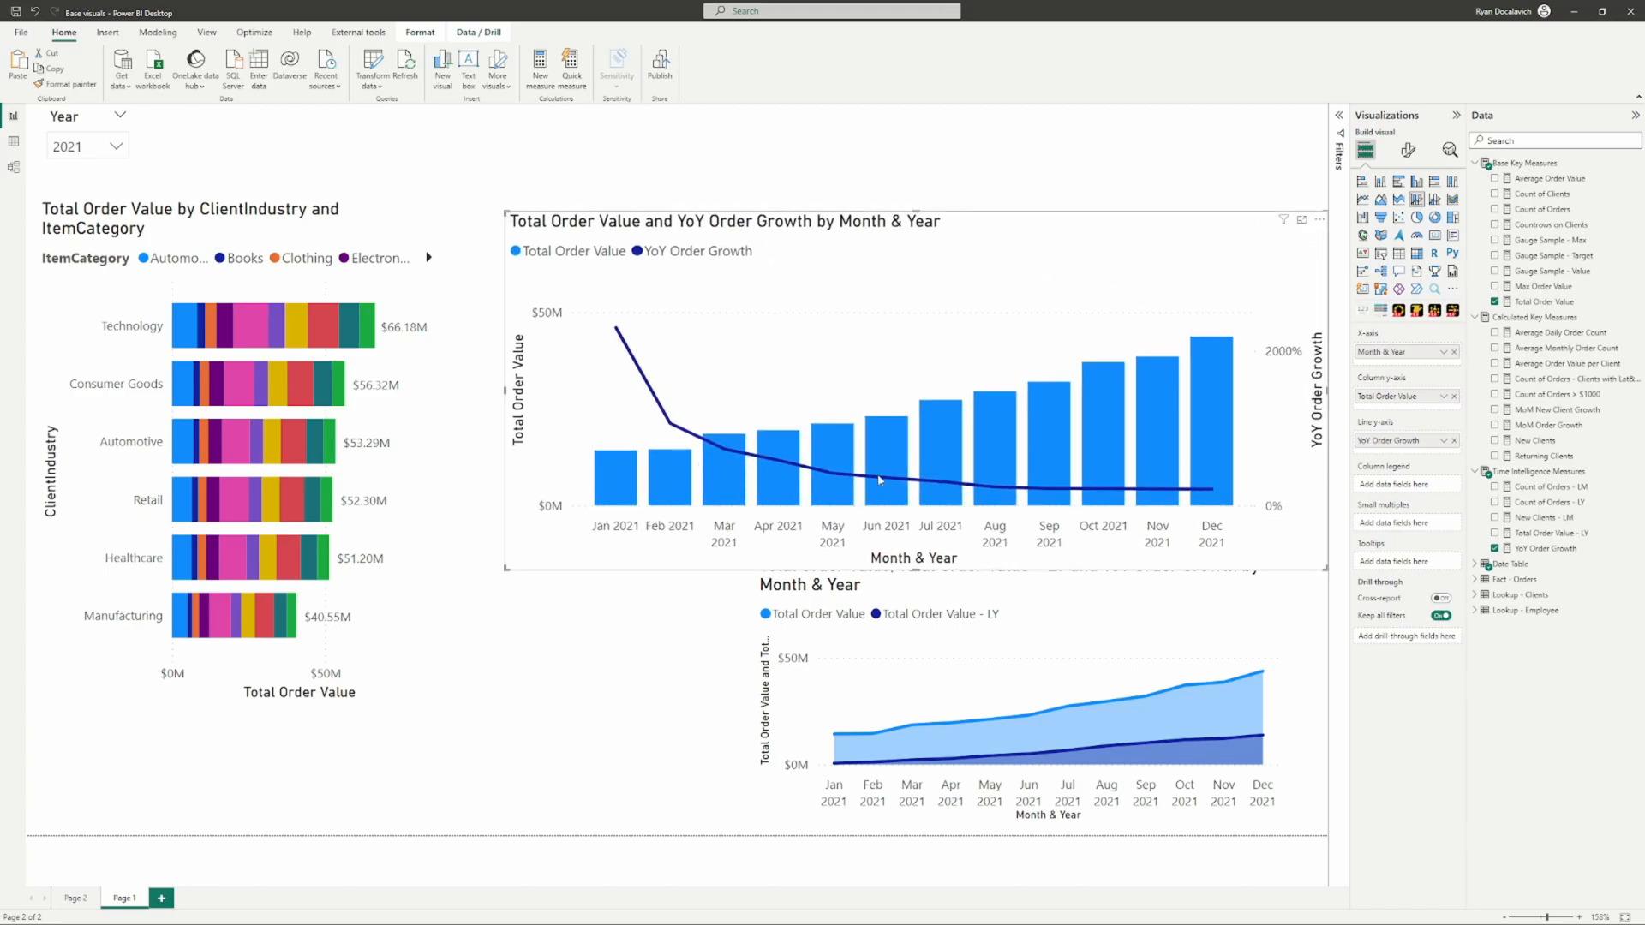
mouse_move(991, 470)
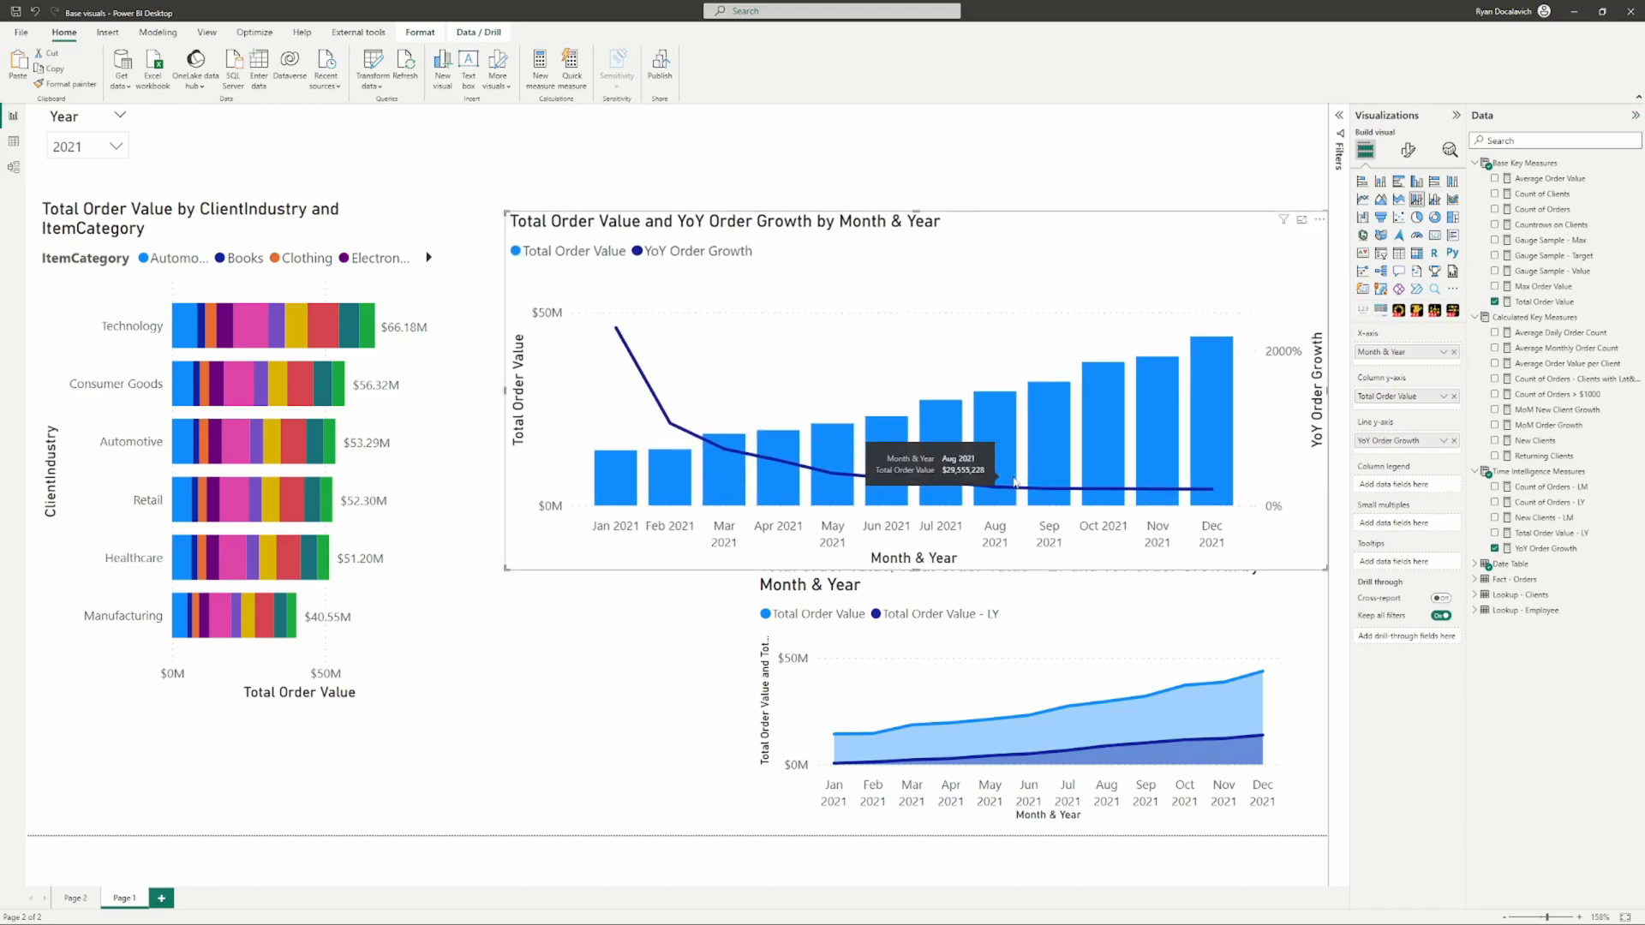
mouse_move(1145, 690)
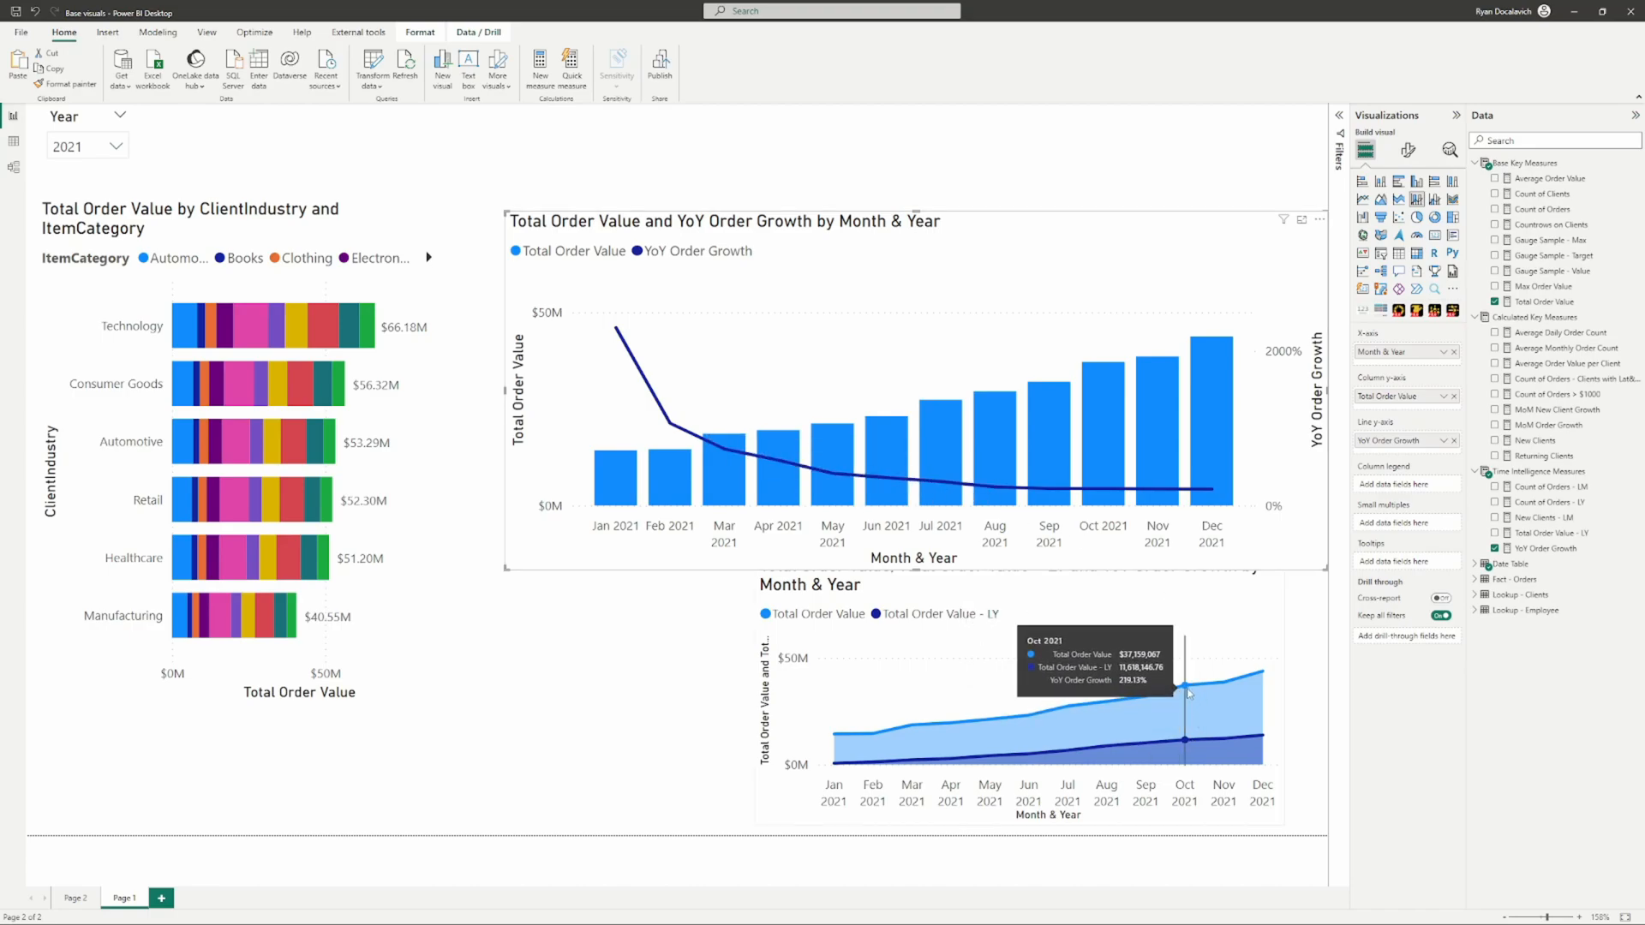
mouse_move(854, 437)
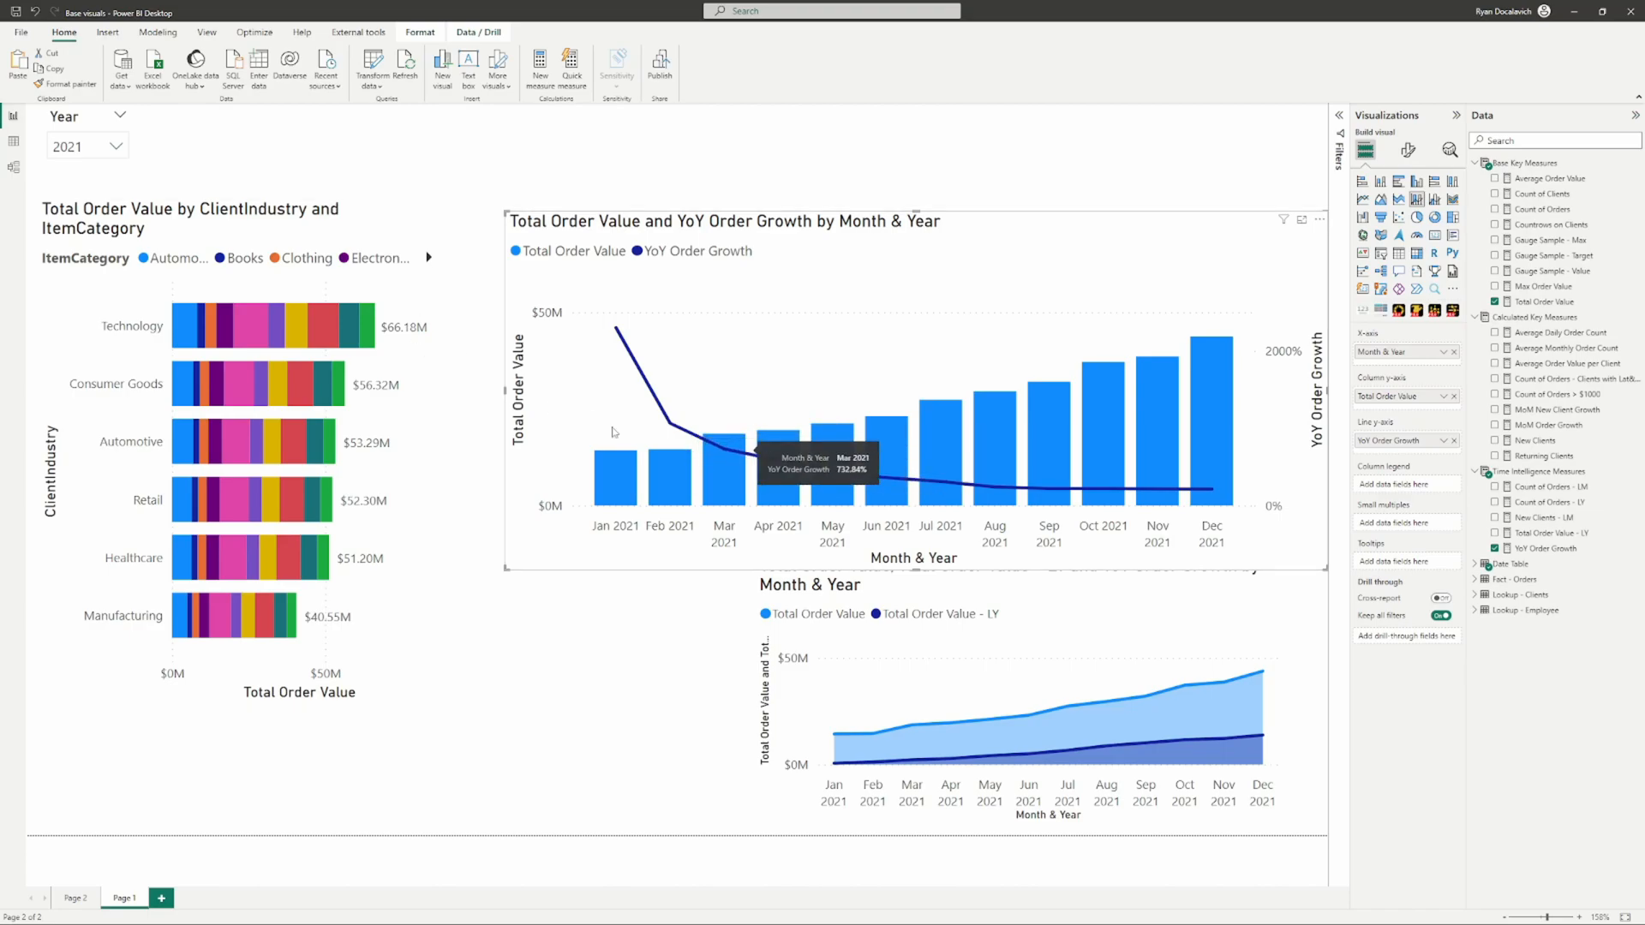
Step: Shrink the line and column chart and shift it slightly so it sits above the area chart
drag(506, 217, 794, 346)
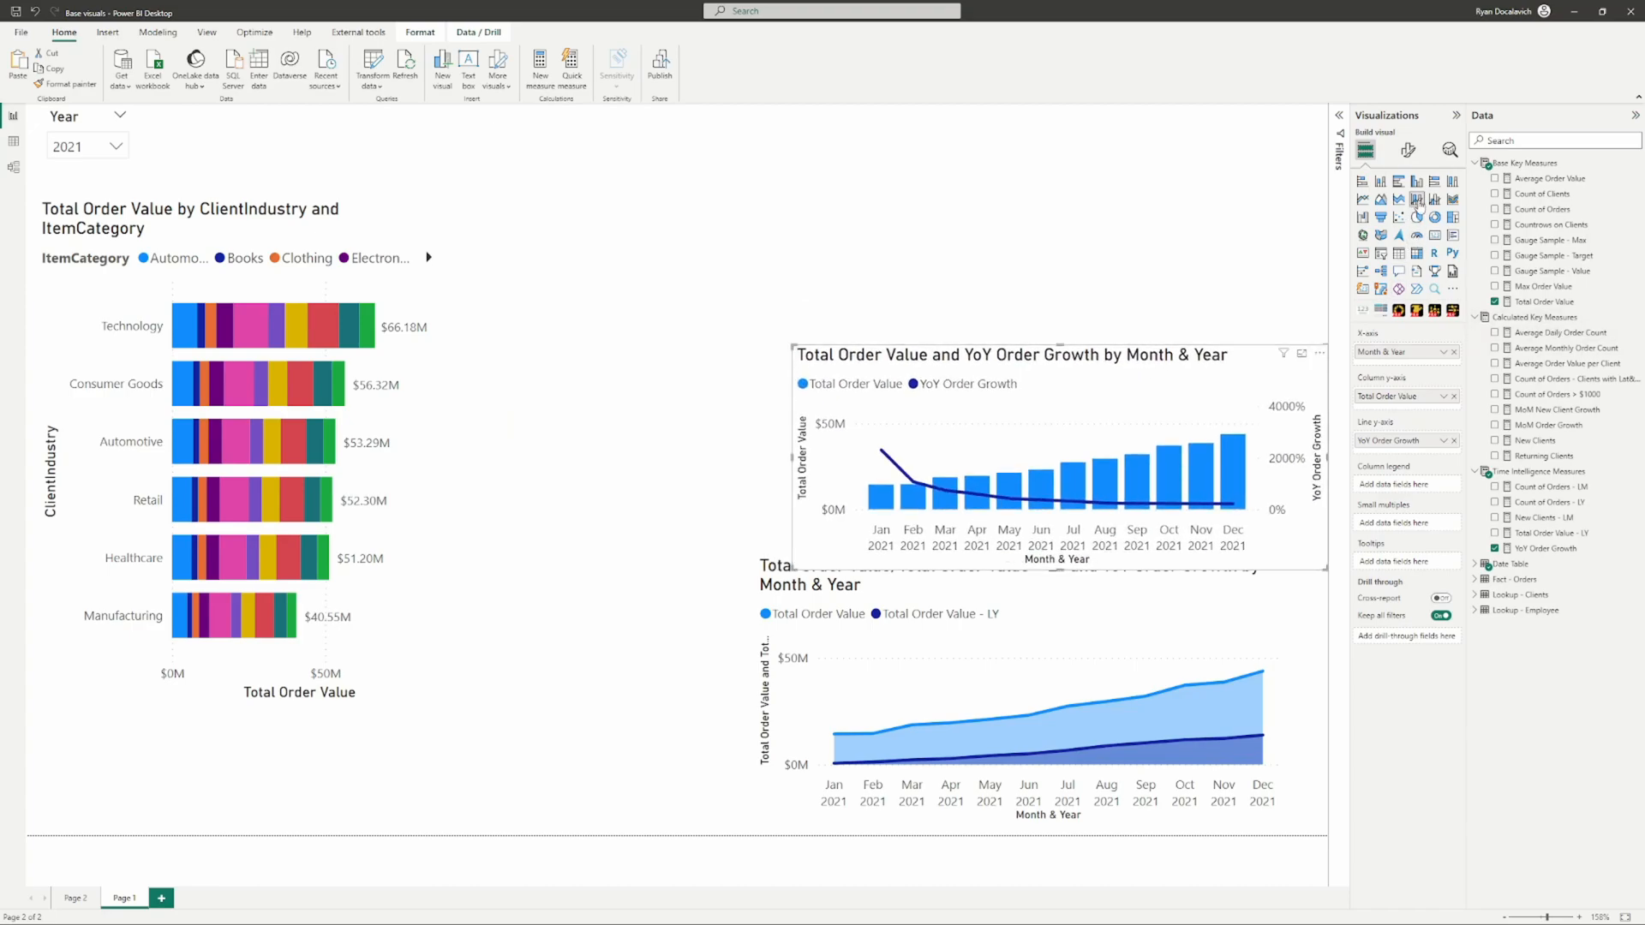
drag(1131, 396, 1108, 389)
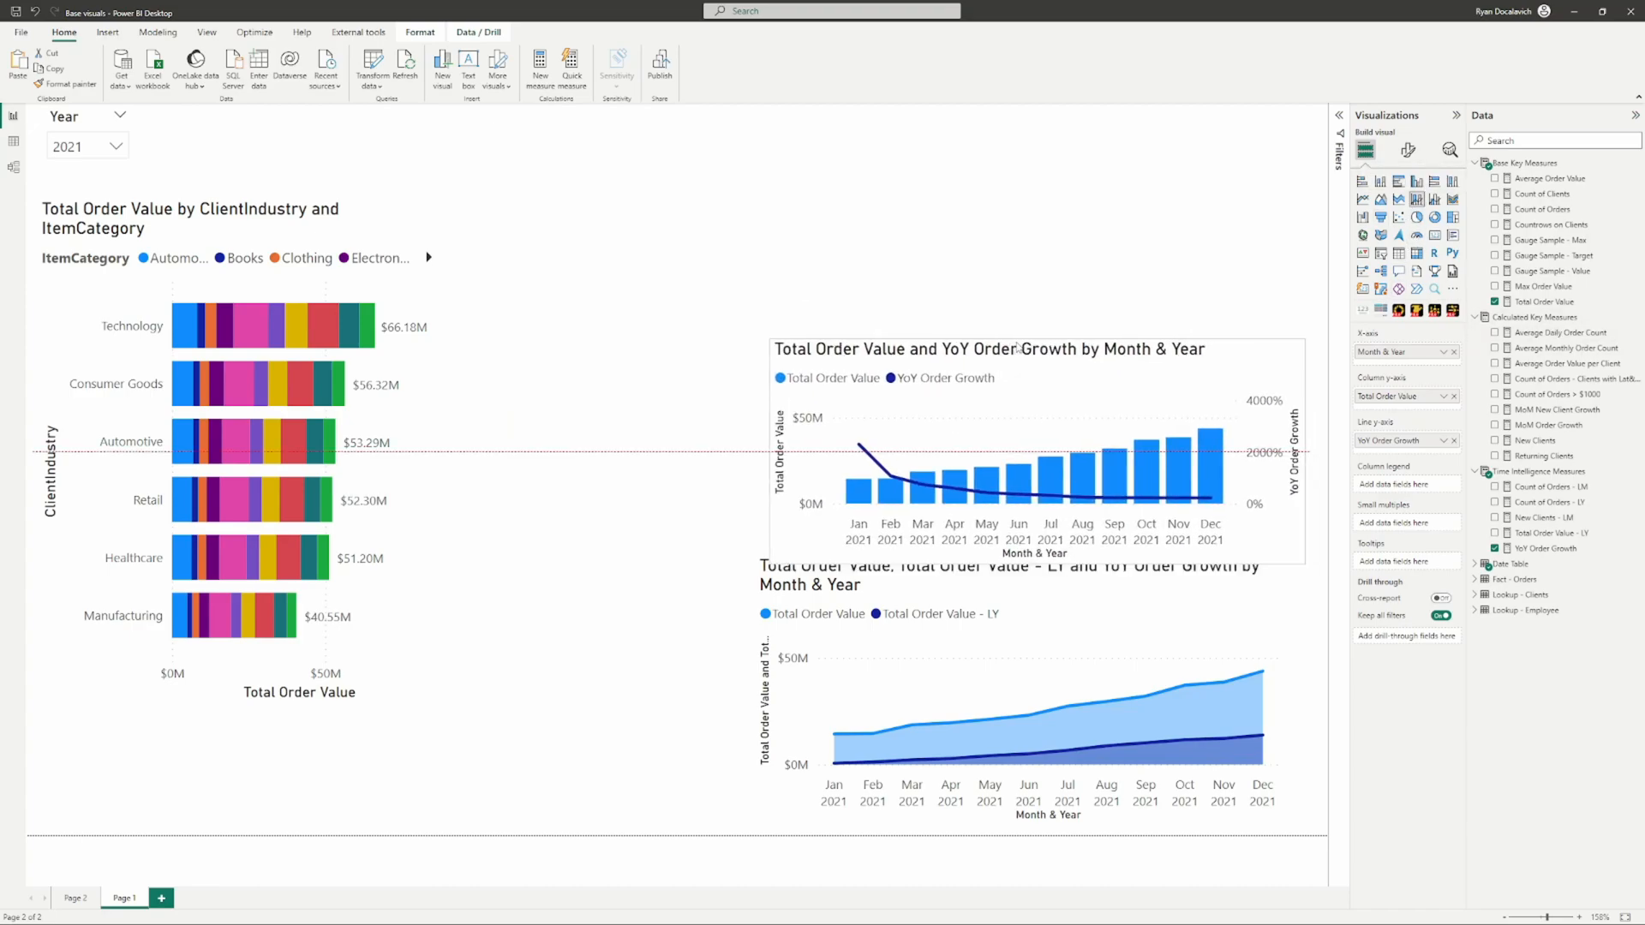
click(1159, 263)
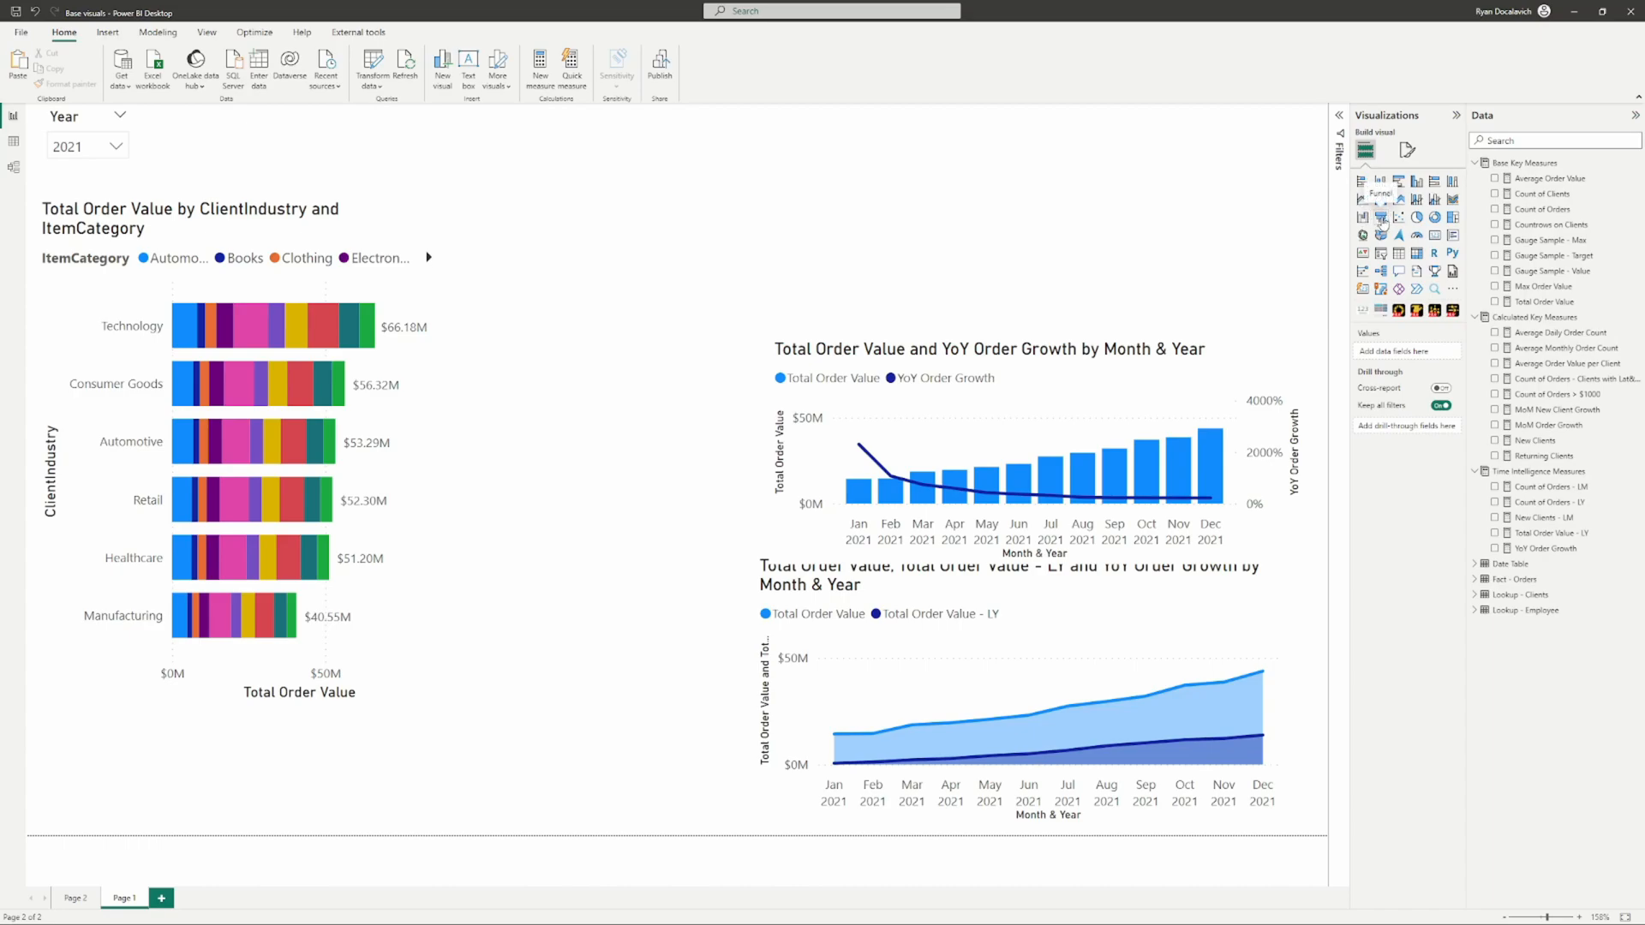
Step: Add a funnel visual and fit it into the empty space above the line and column chart
click(1381, 220)
drag(733, 258, 1172, 226)
drag(1305, 301, 1304, 300)
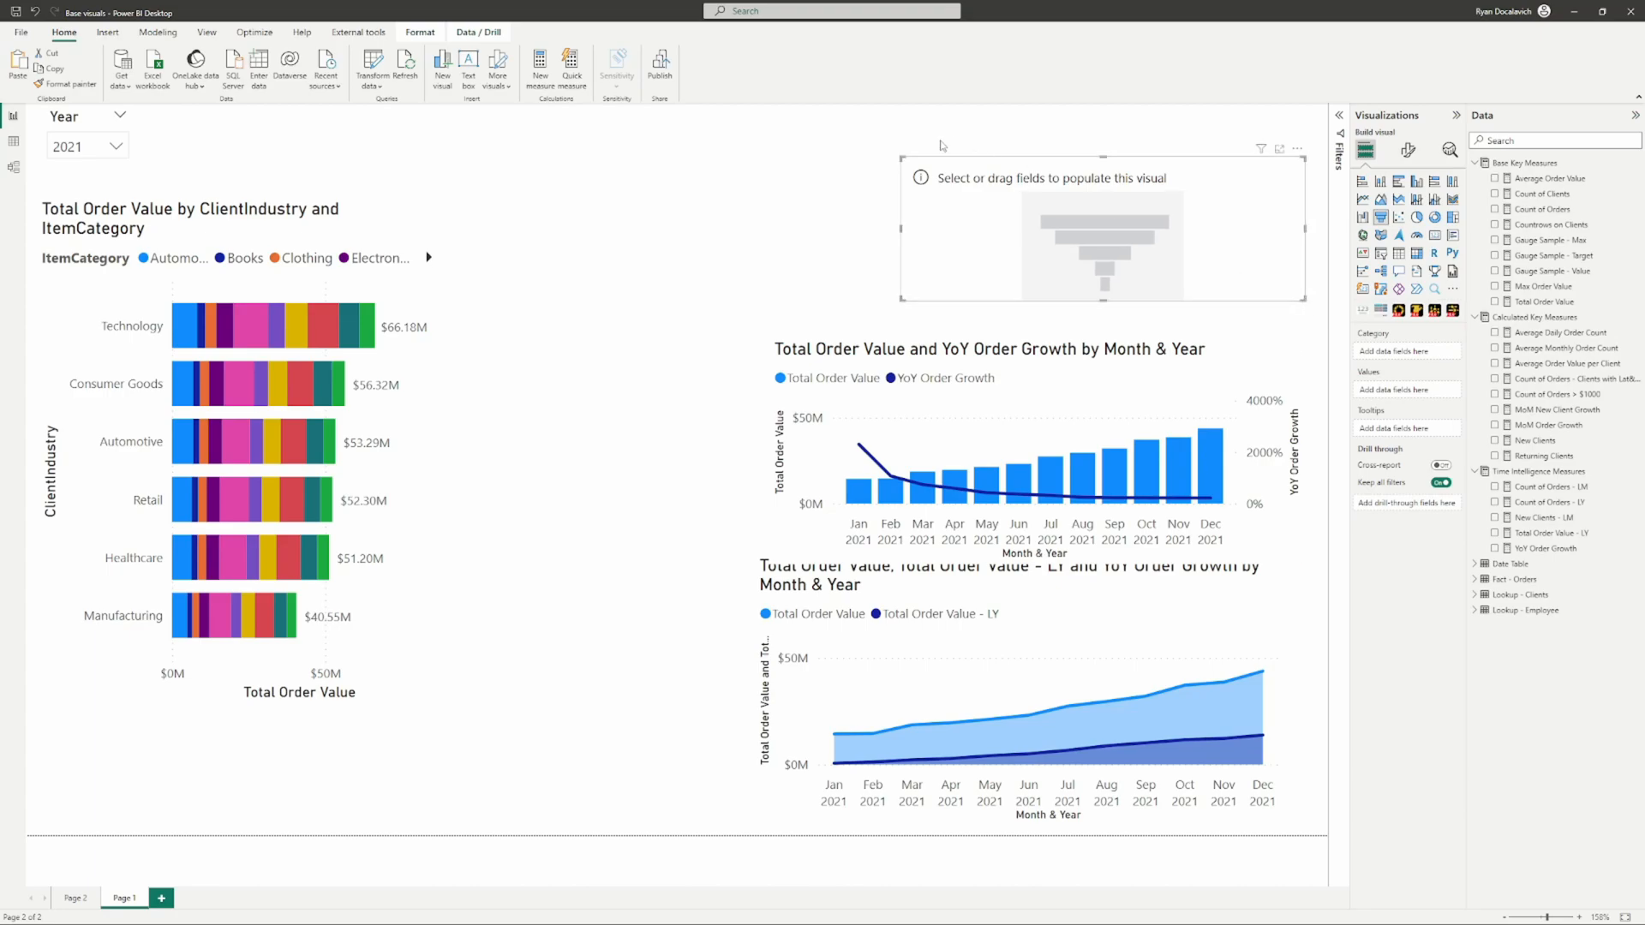
click(900, 150)
click(995, 171)
Step: Change the empty funnel to a pie chart with ItemCategory as the legend and Count of Orders as the values
click(1418, 219)
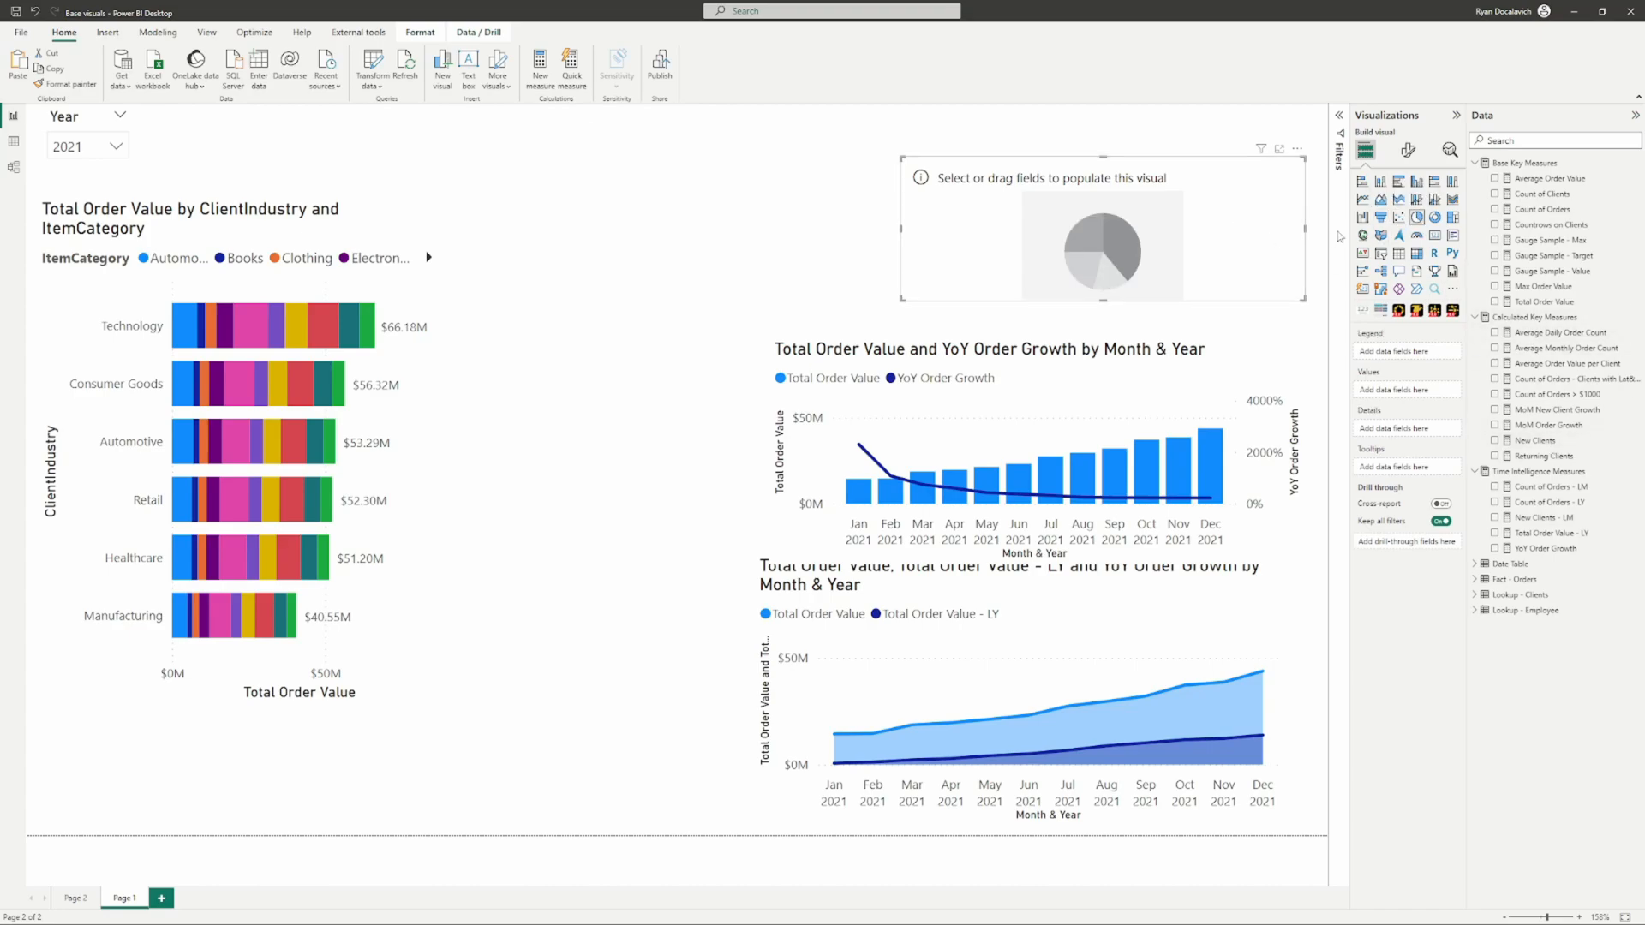
click(1475, 580)
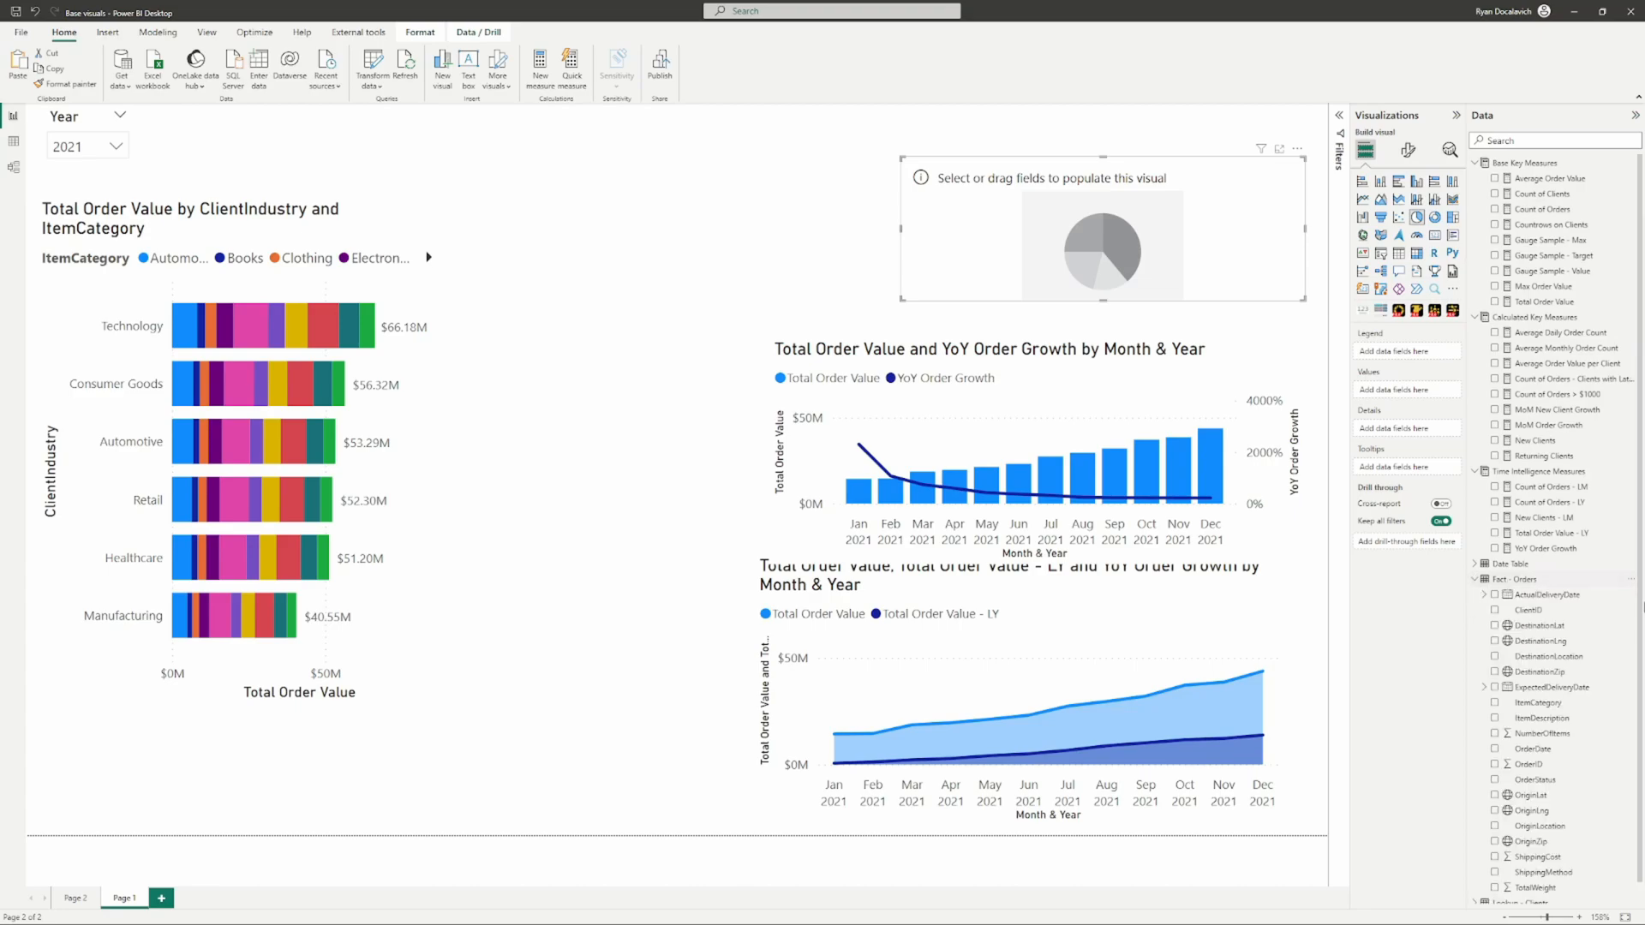
scroll(1590, 604, down, 1)
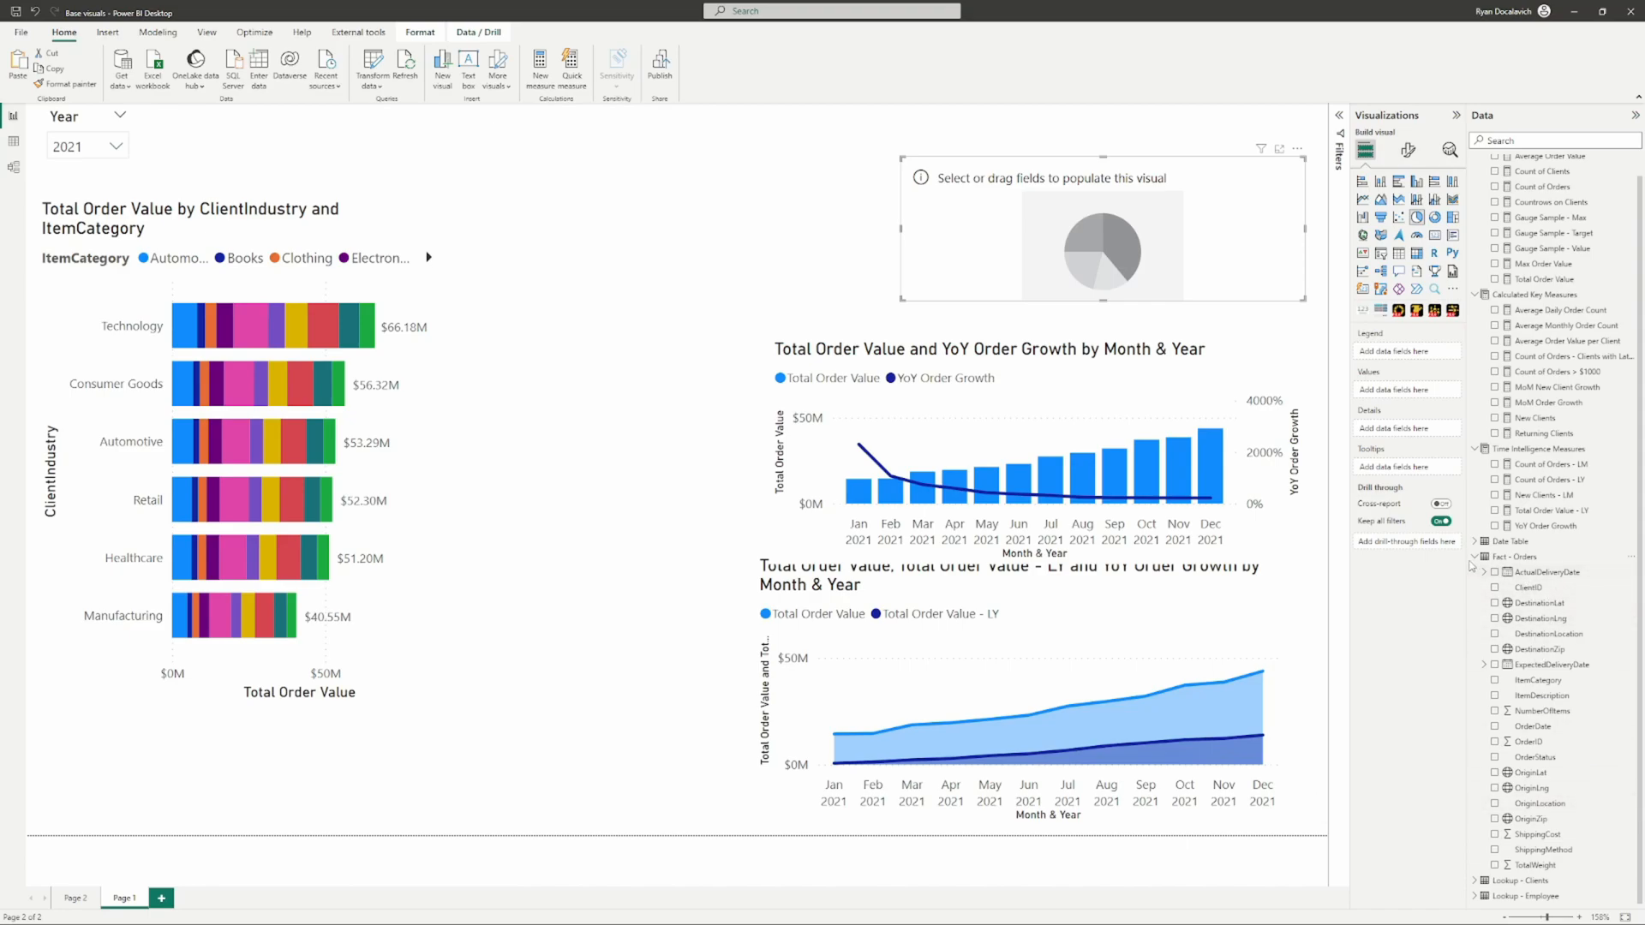
drag(1539, 680, 1405, 353)
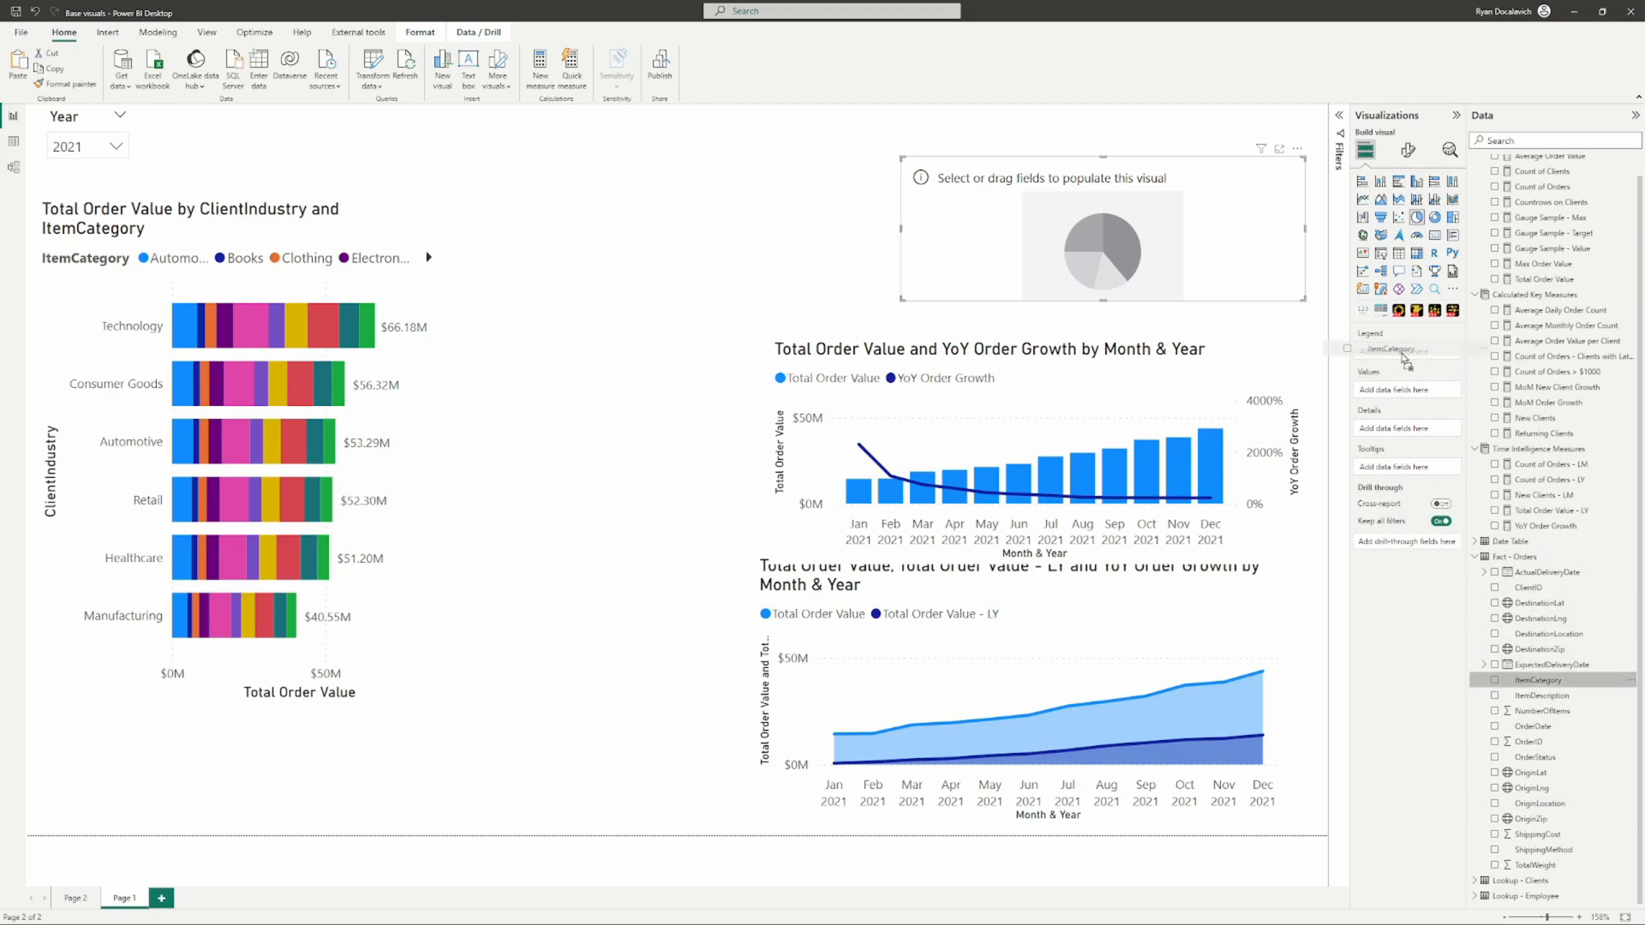
scroll(1485, 295, up, 1)
drag(1546, 209, 1405, 392)
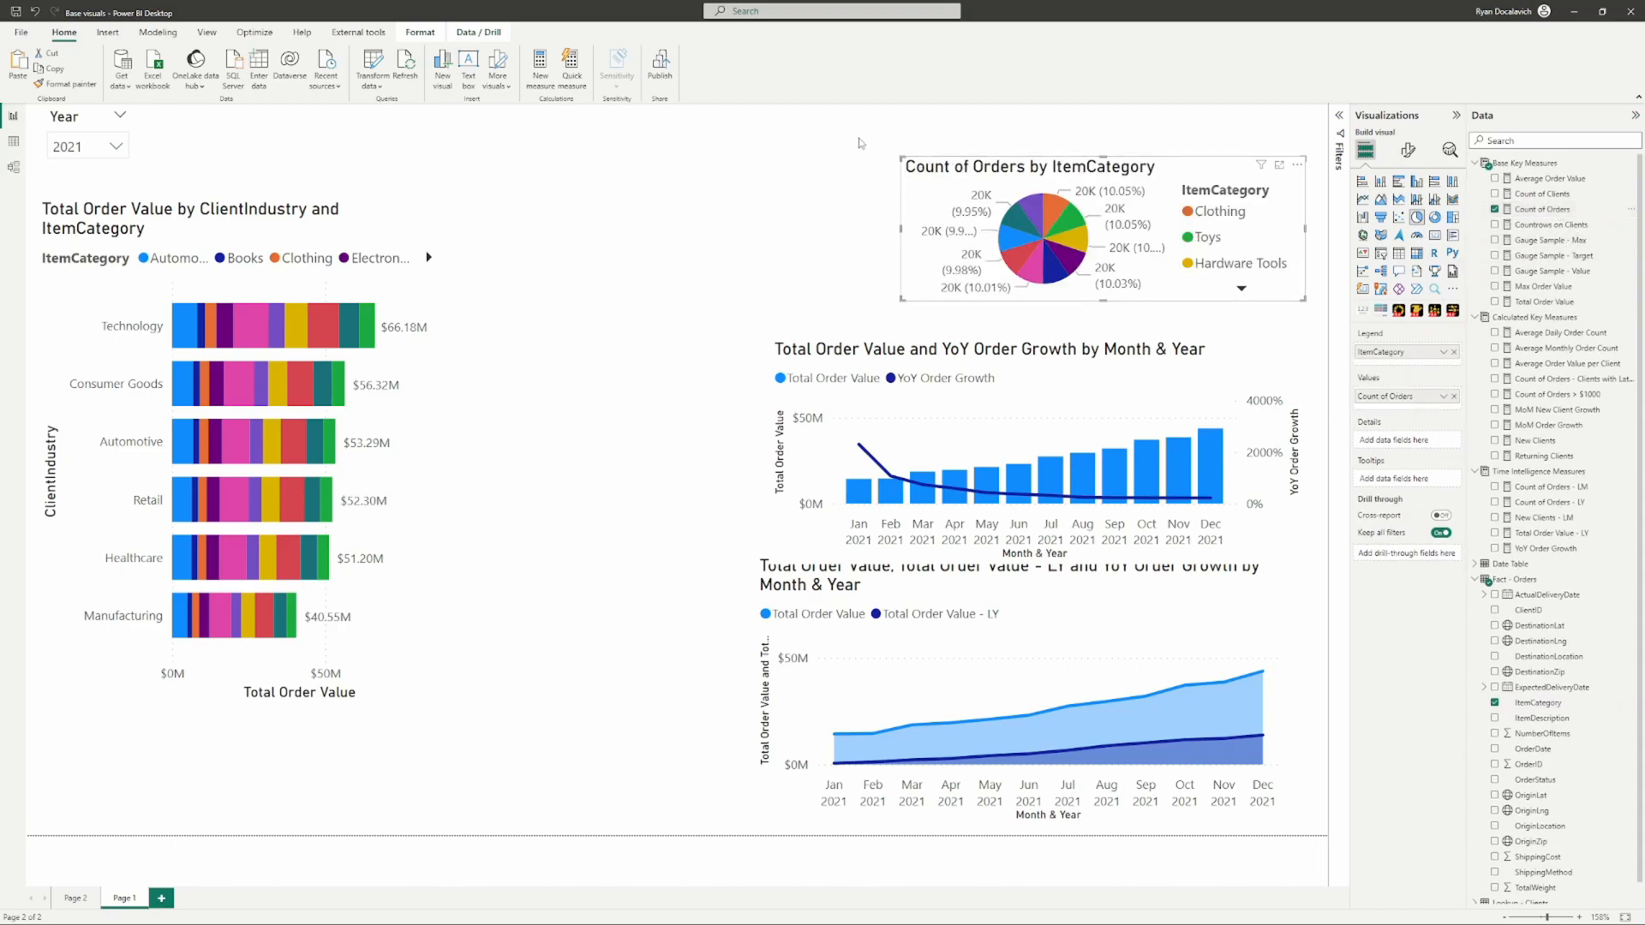
Step: Enlarge the pie chart and move it closer to the middle of the page's upper area
drag(902, 159, 805, 104)
drag(1206, 189, 1126, 234)
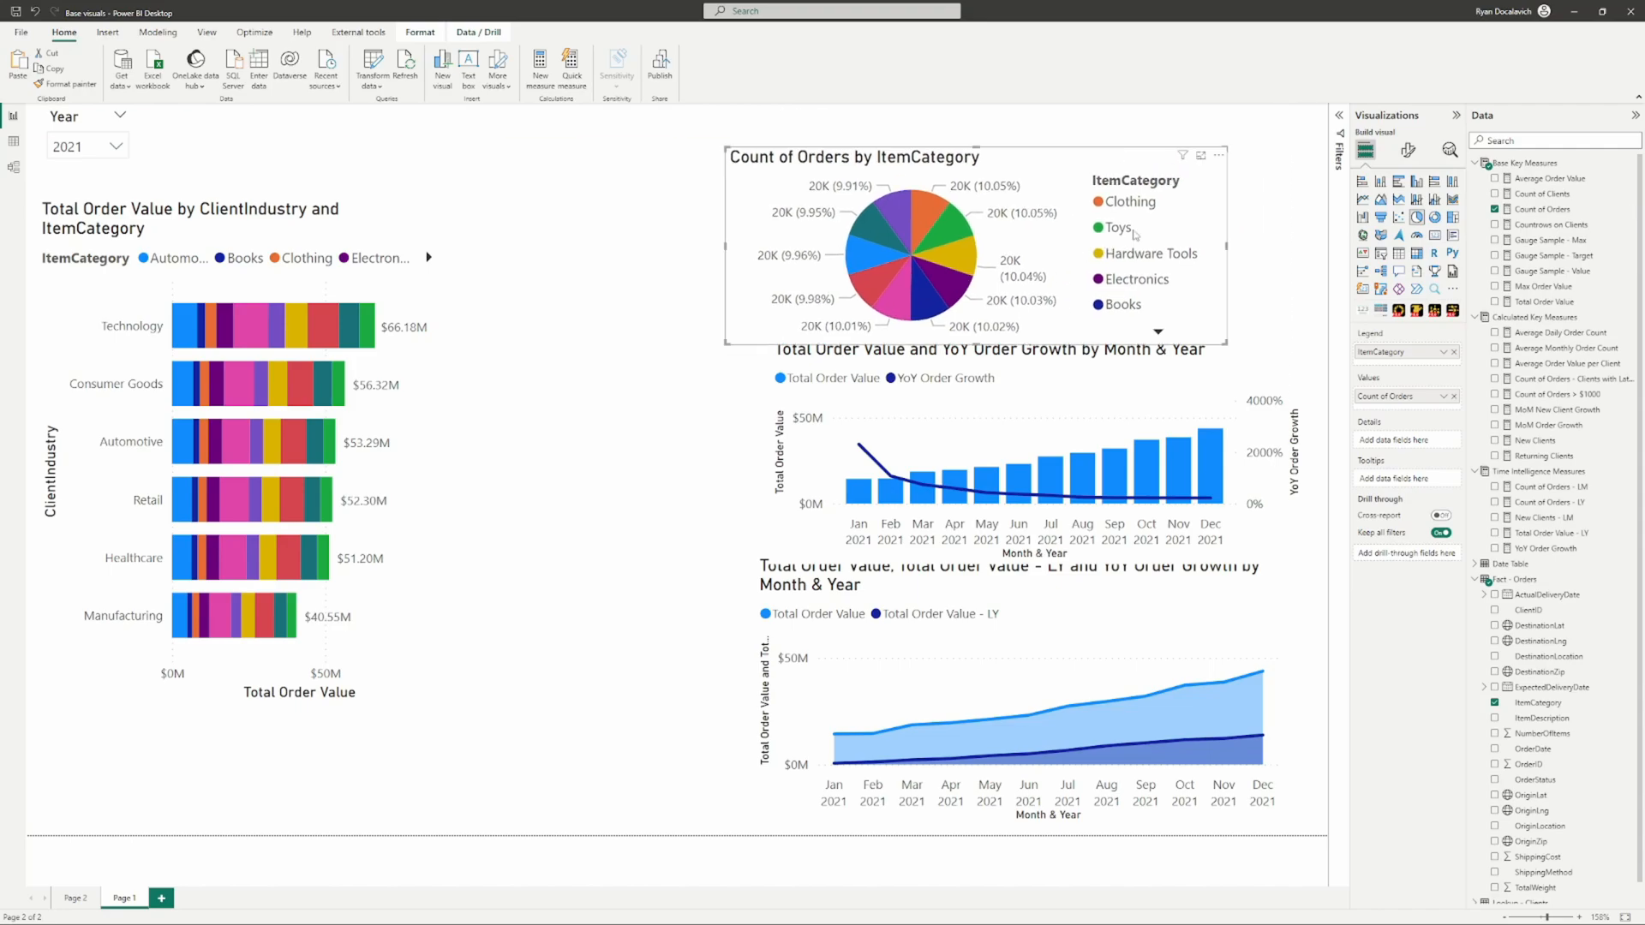
Step: Cross-highlight the page from two different pie slices in turn, clearing each selection
click(913, 212)
click(913, 212)
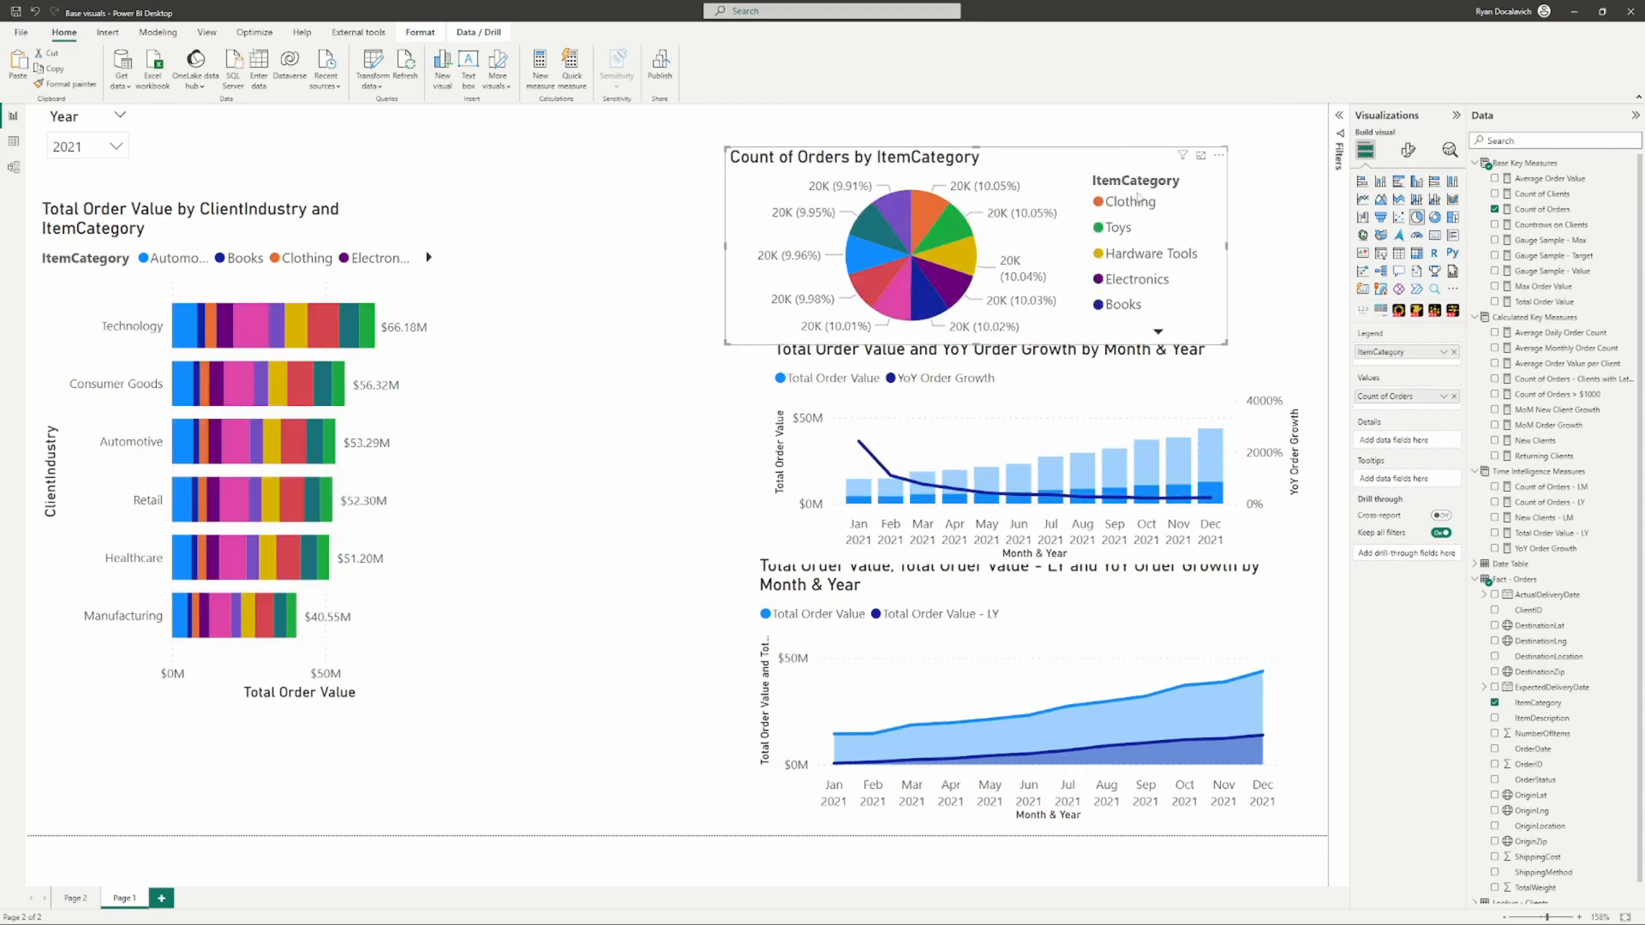
click(956, 241)
click(956, 241)
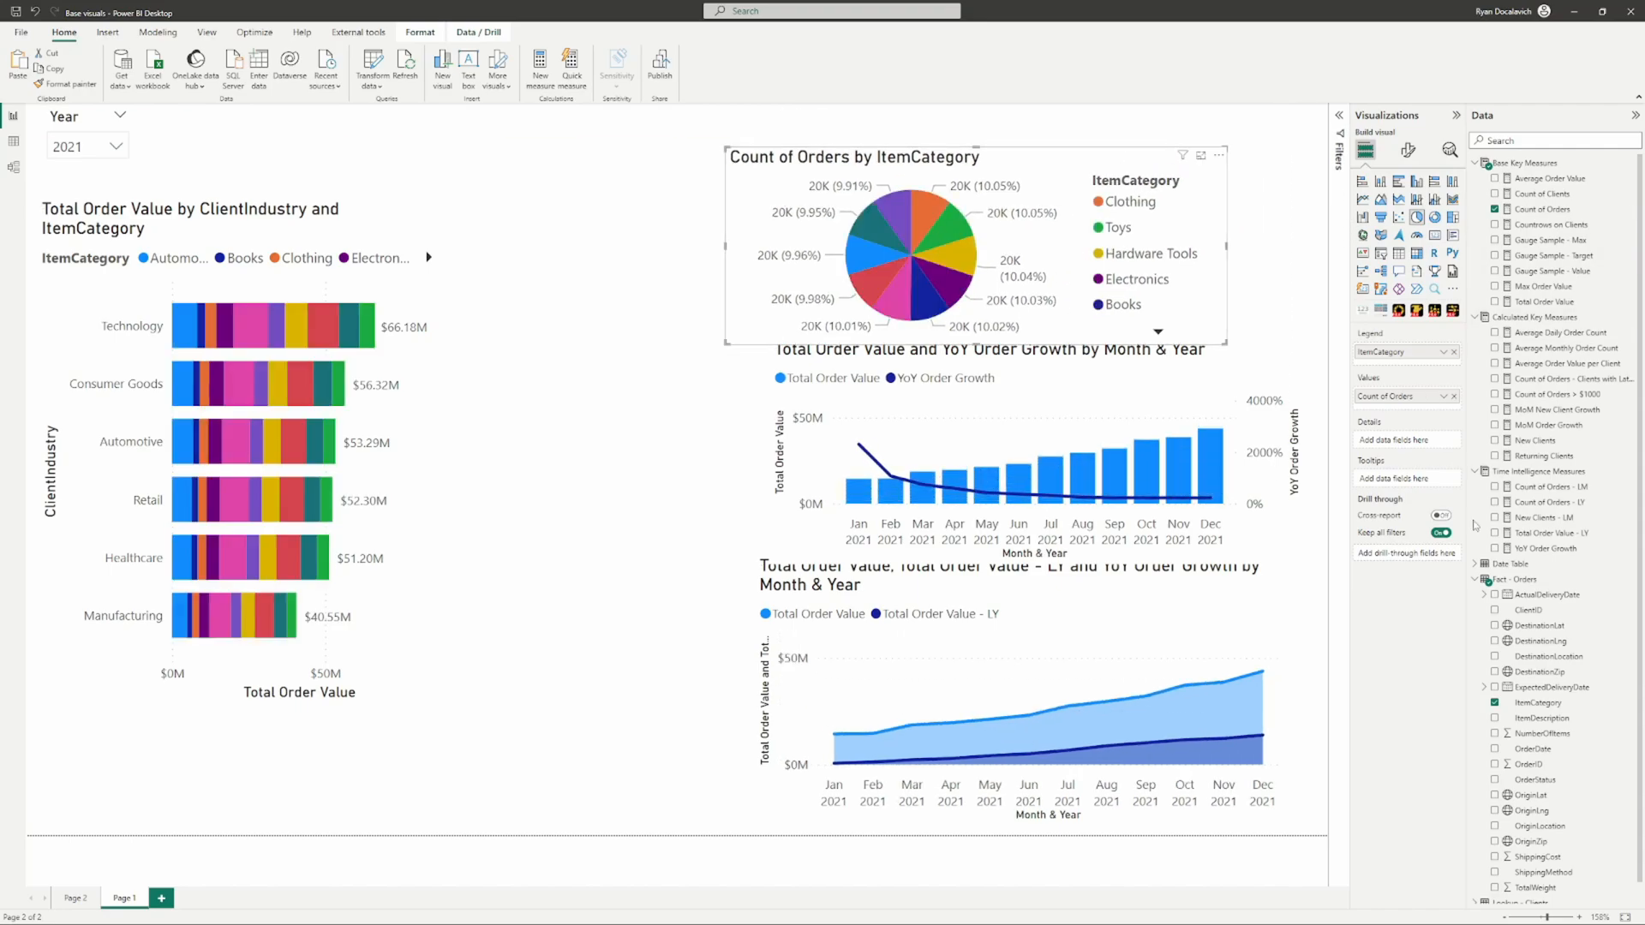
Step: Add ItemDescription below ItemCategory in the pie chart's legend, enable drill mode and drill down into the Toys slice
drag(1521, 722, 1400, 370)
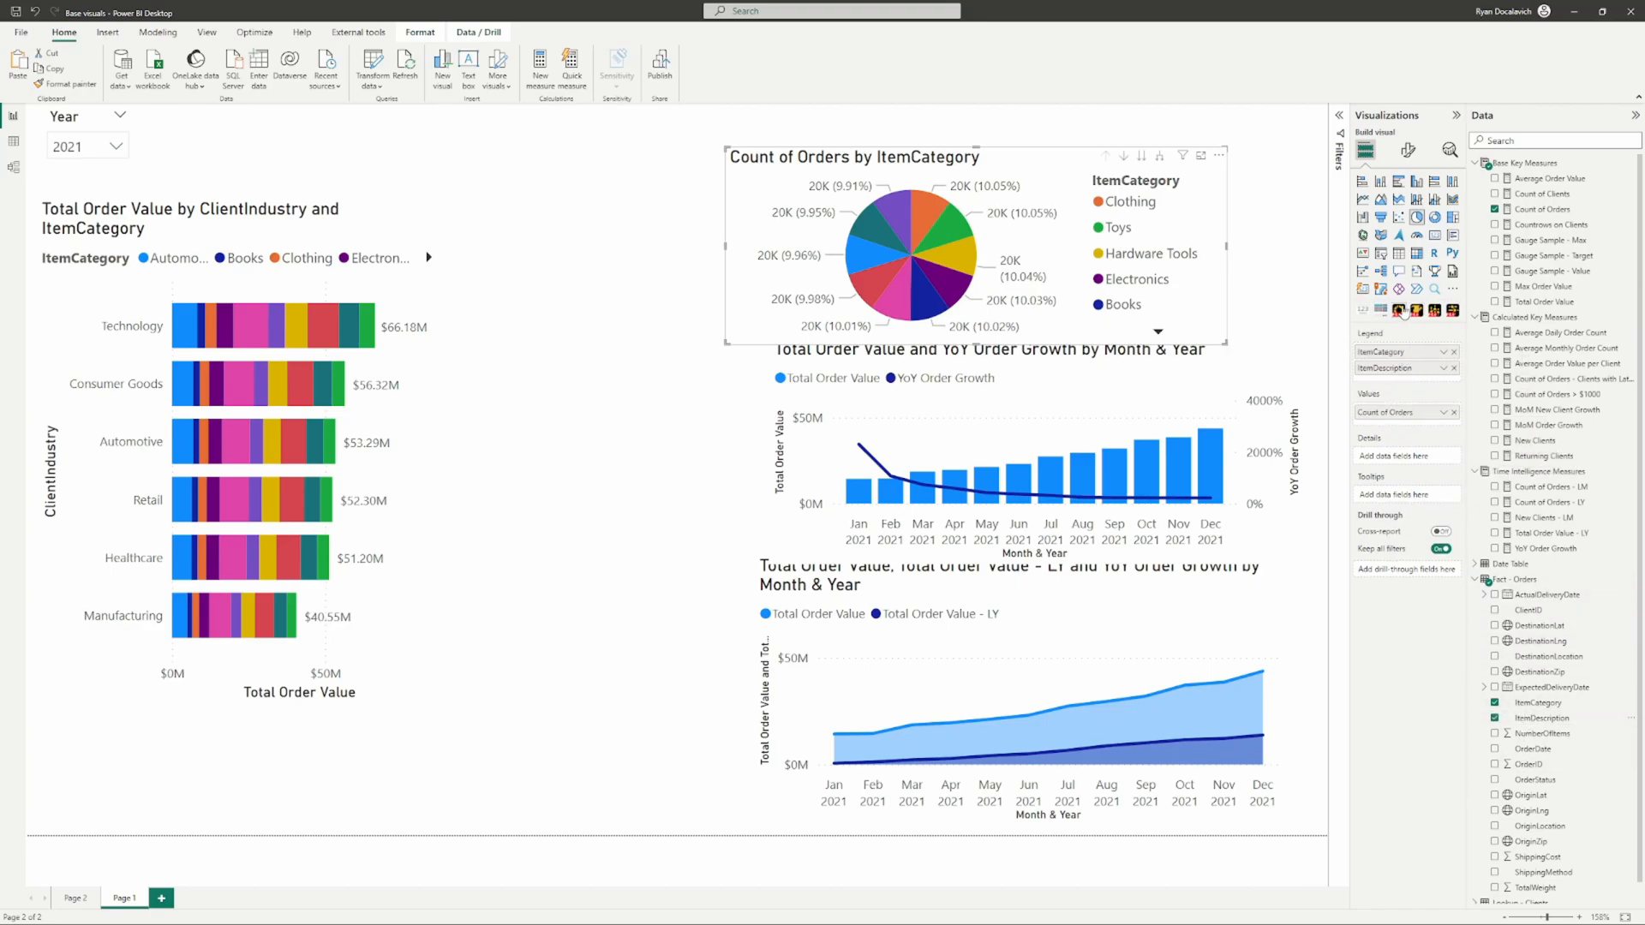
click(1126, 156)
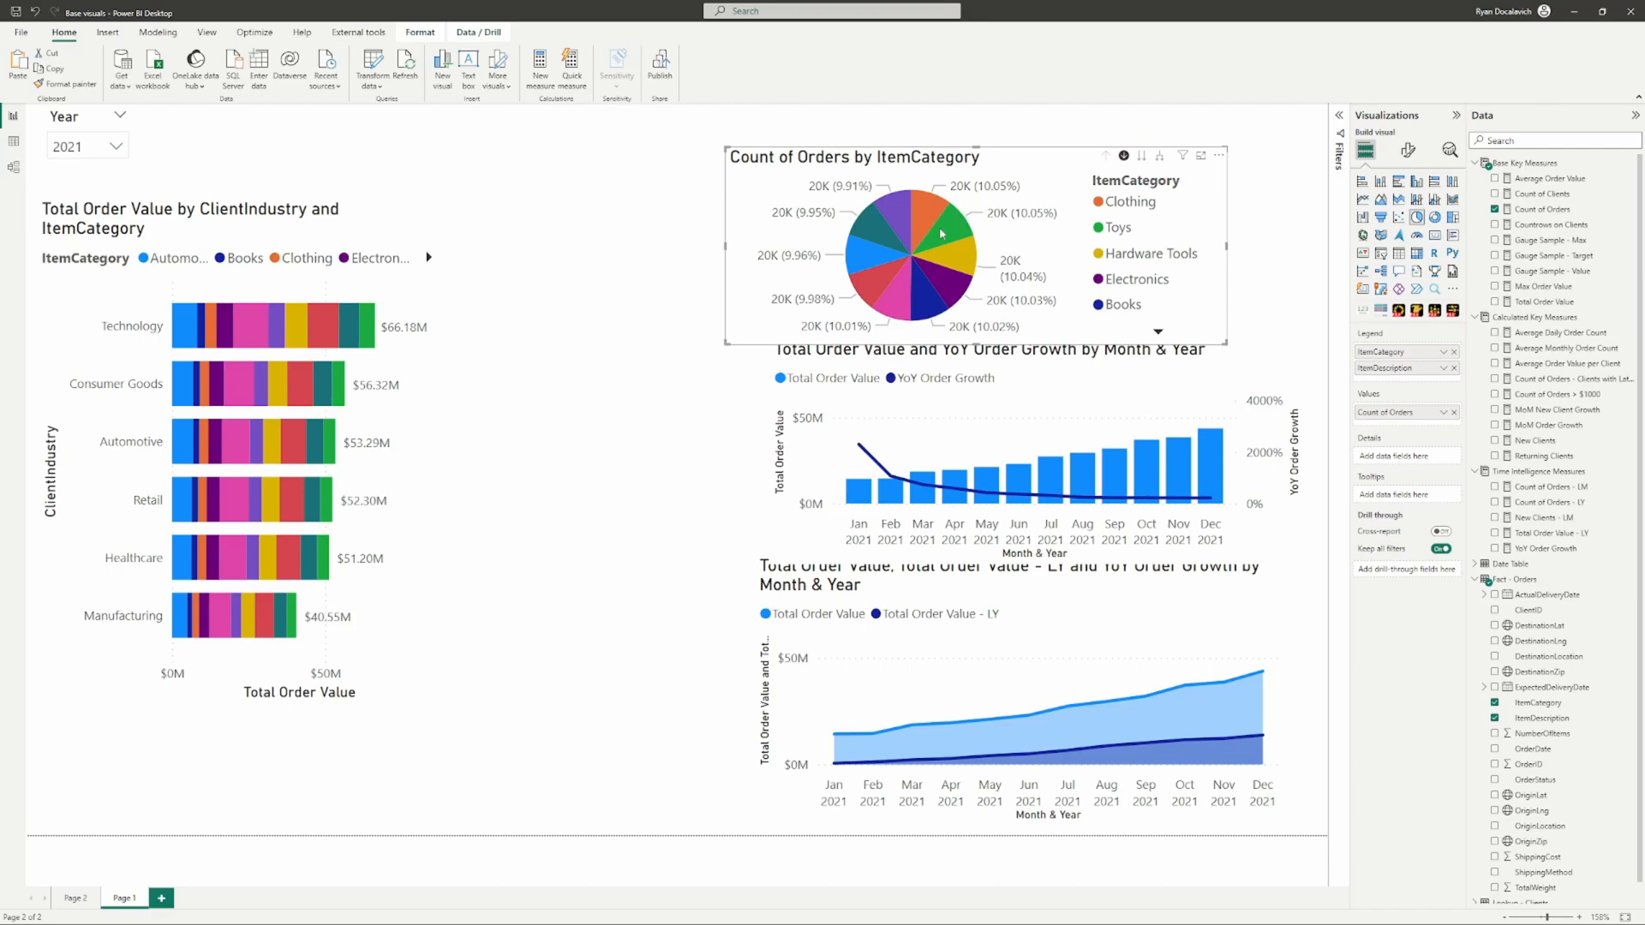
click(942, 228)
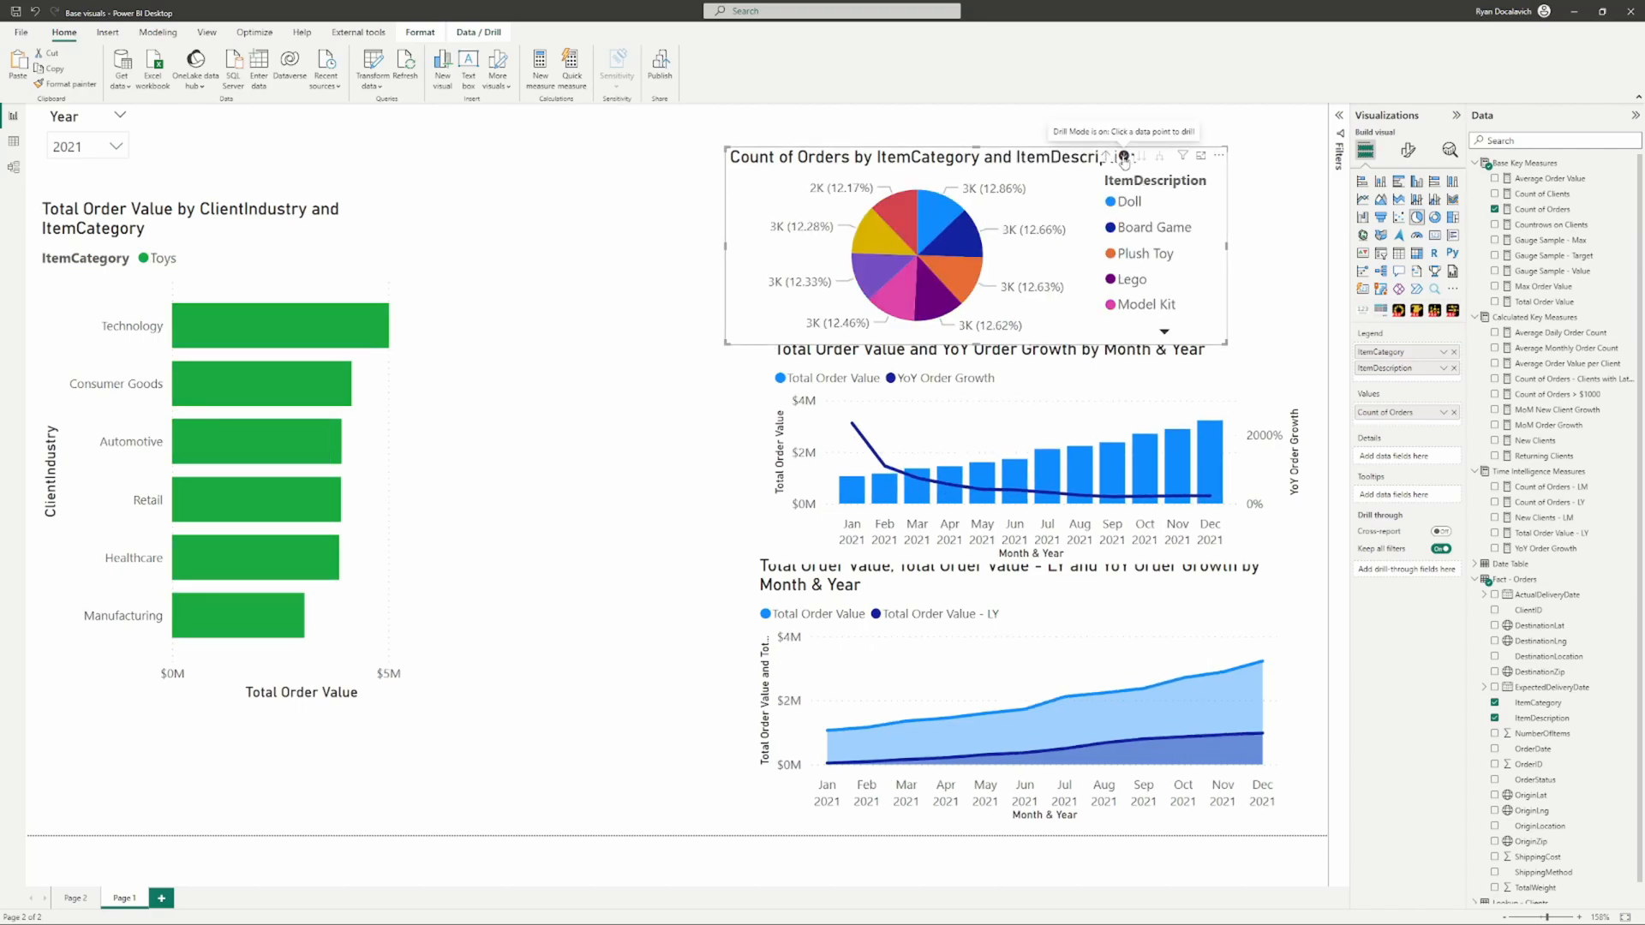
click(1106, 156)
click(945, 233)
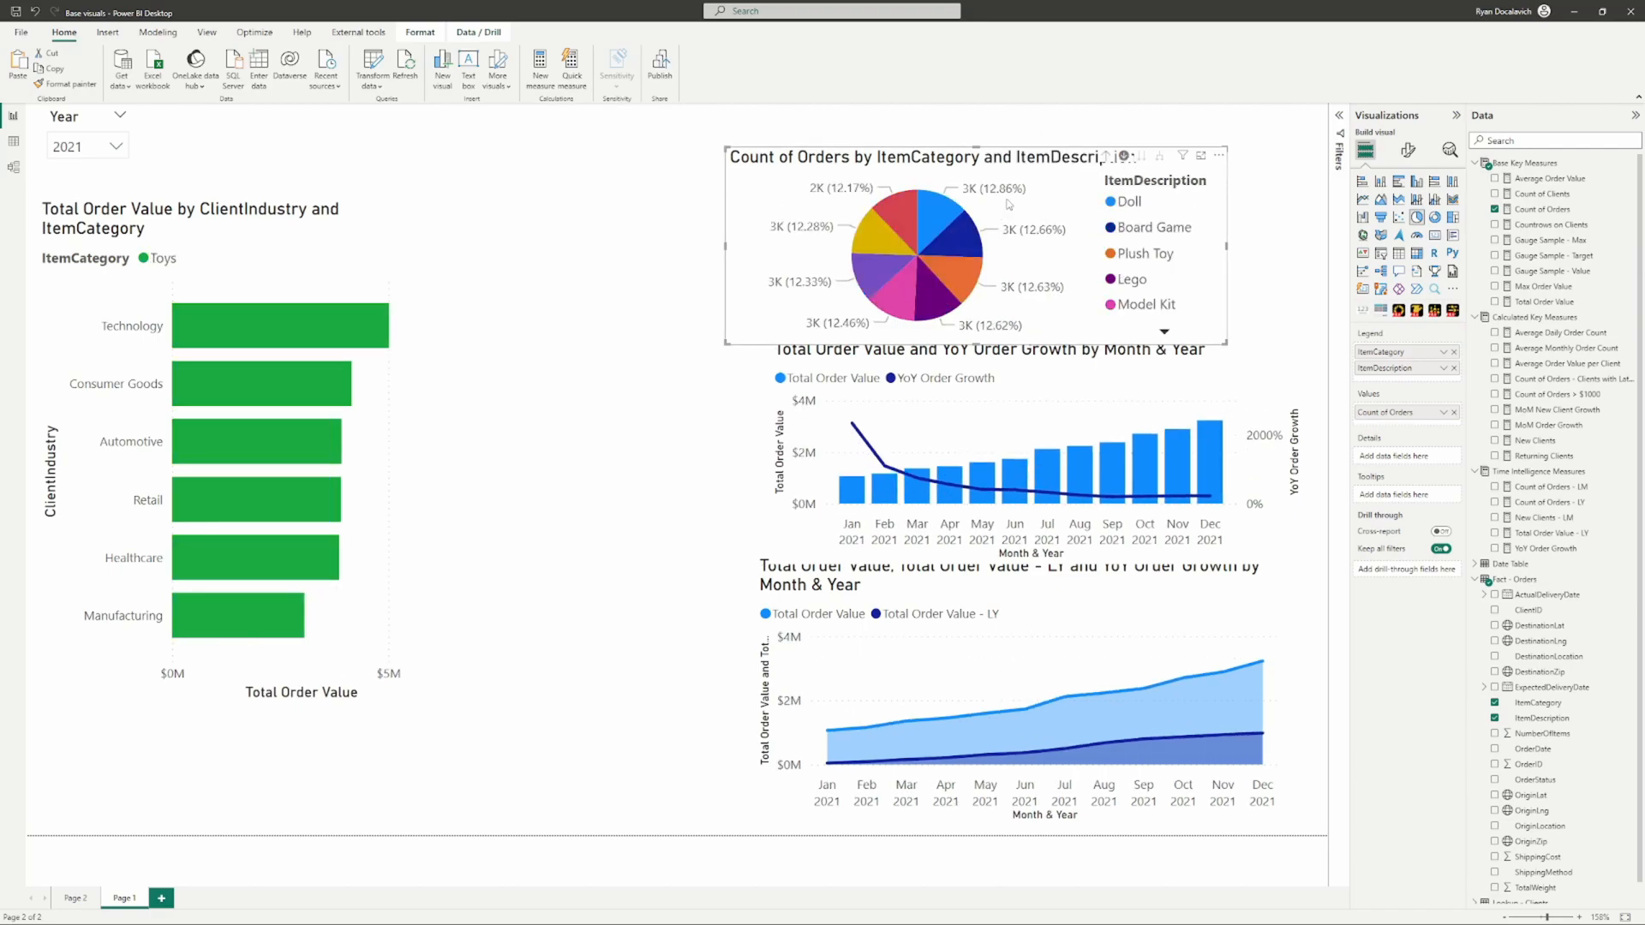
Step: Drill the pie chart back up to ItemCategory and cross-highlight the page from the Books and Furniture slices in turn, clearing each selection
click(1106, 156)
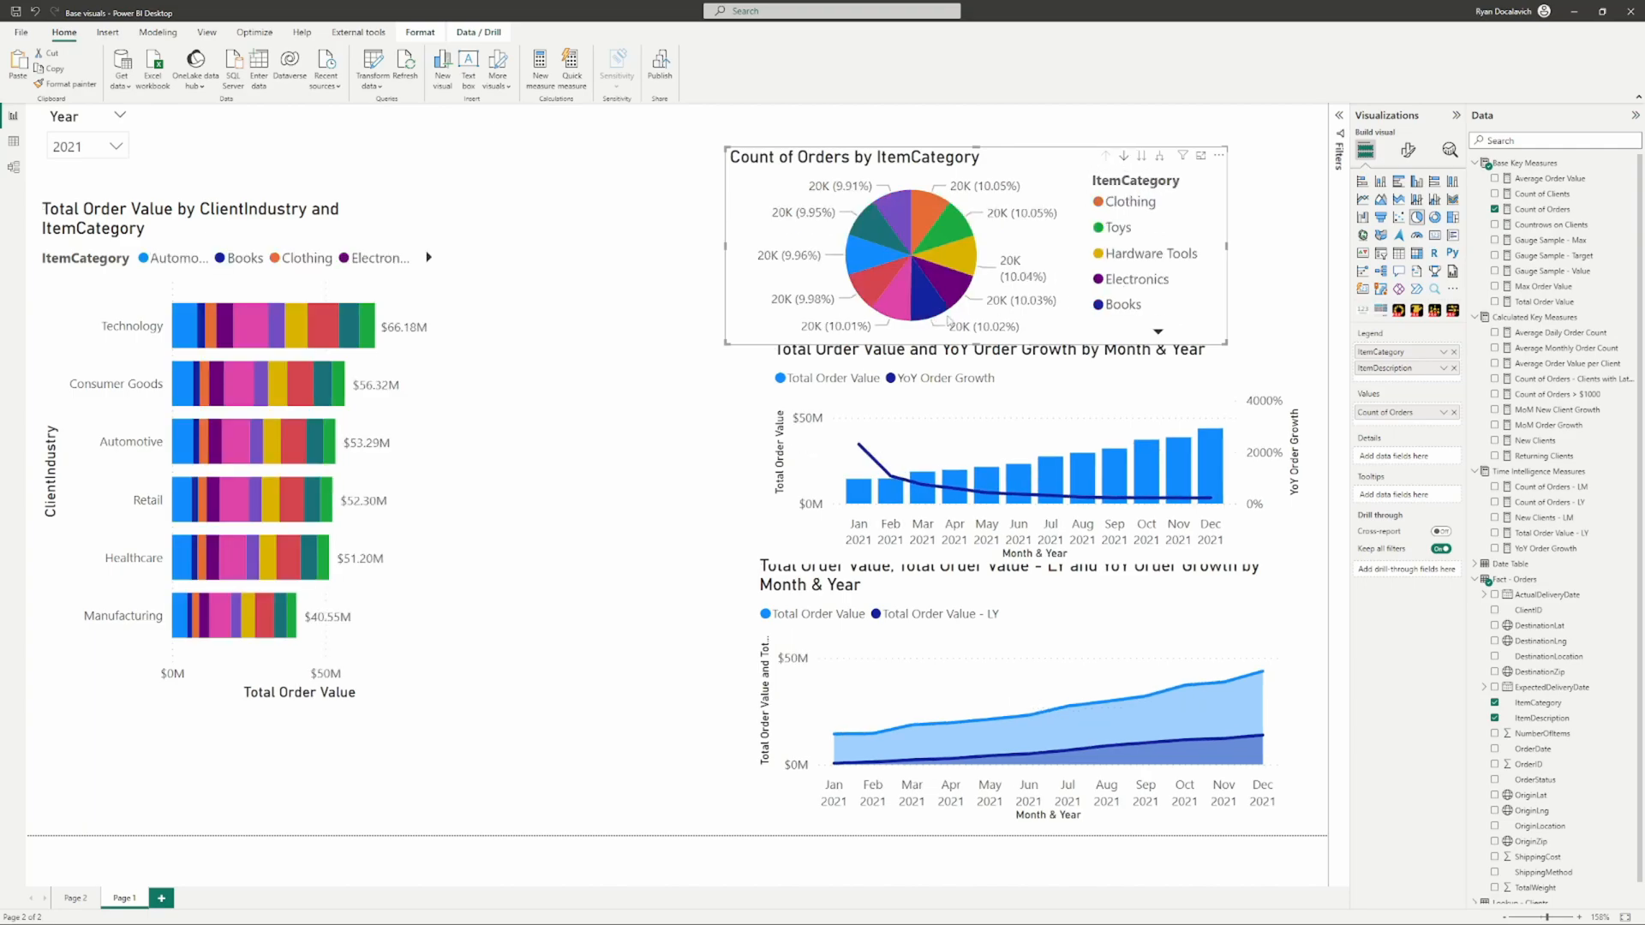
click(912, 308)
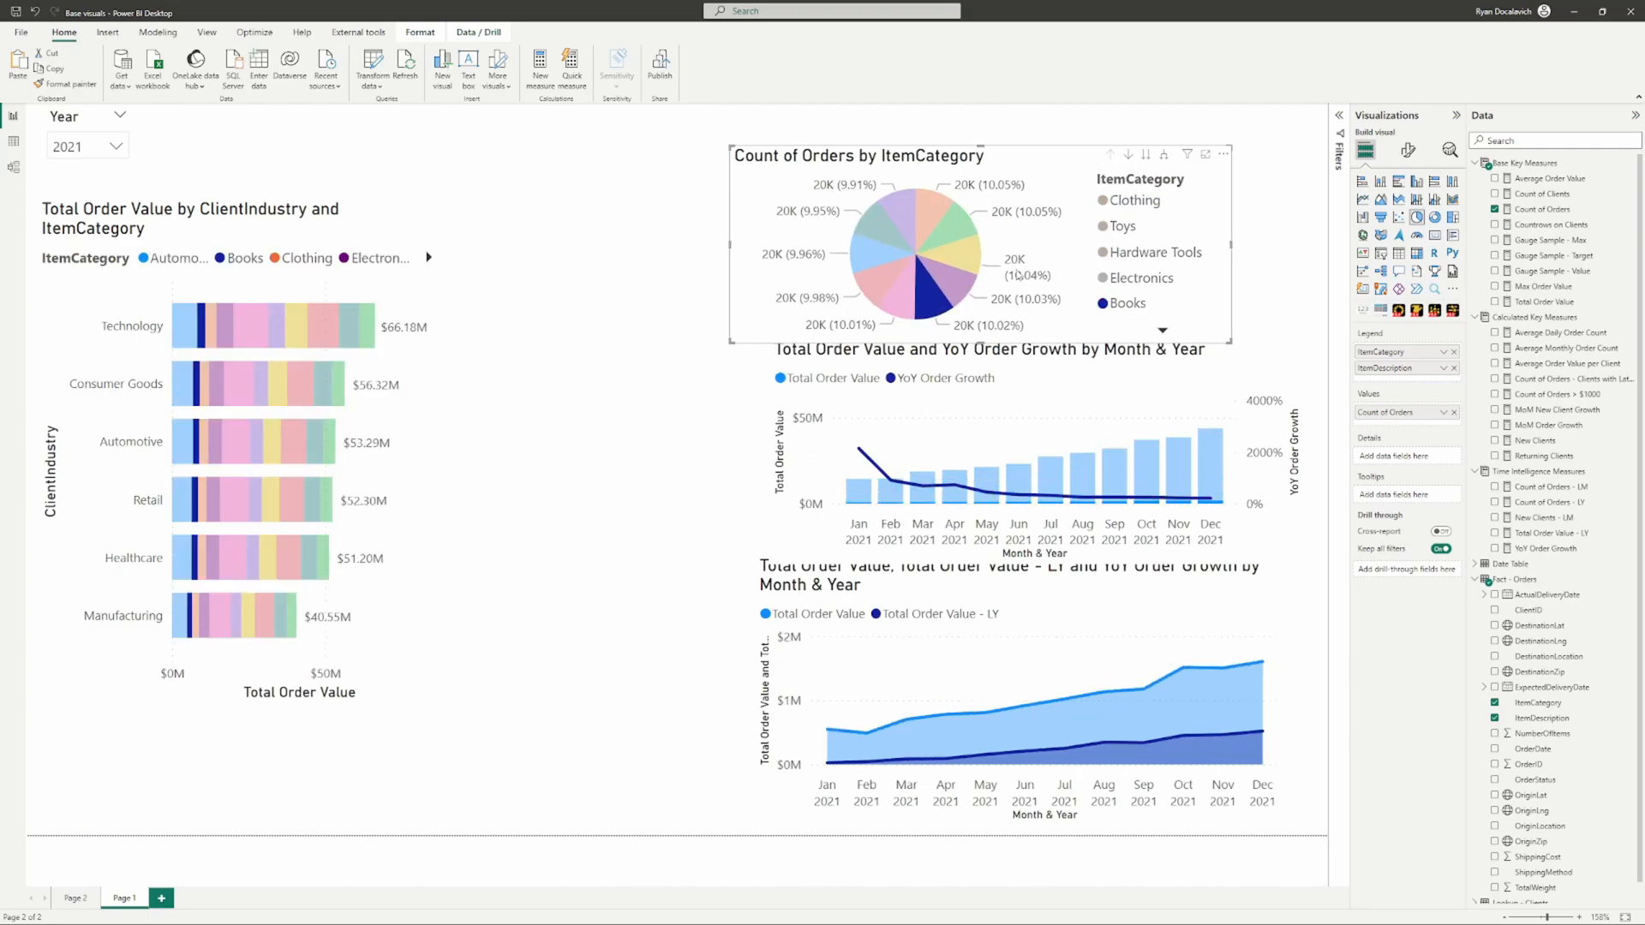
click(951, 301)
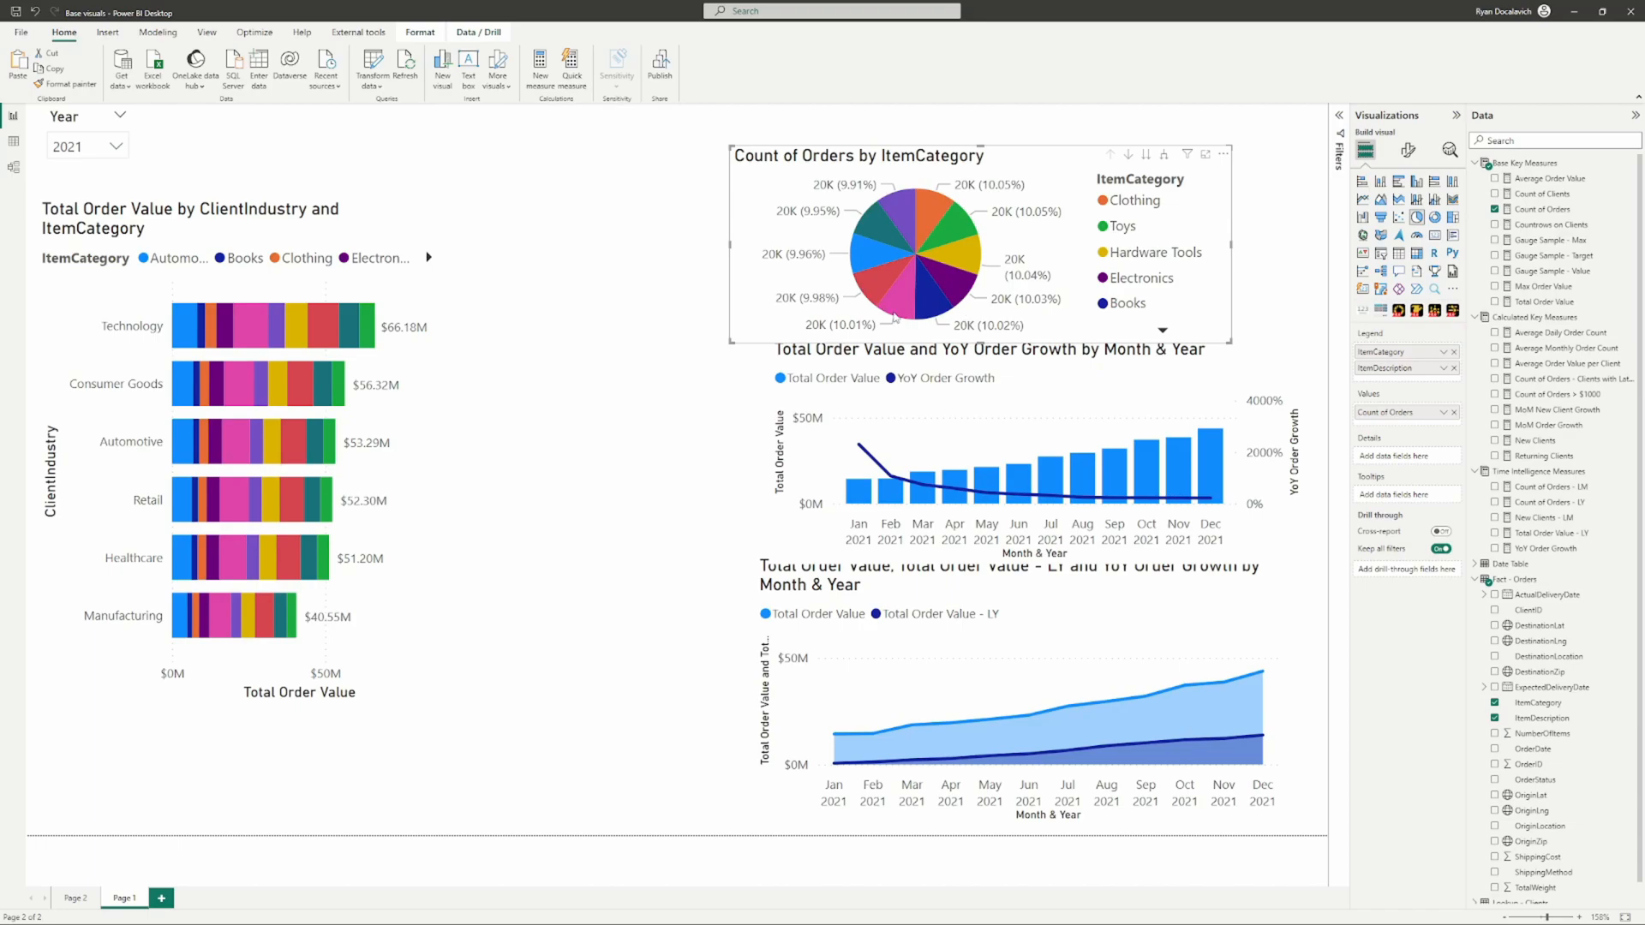
click(893, 306)
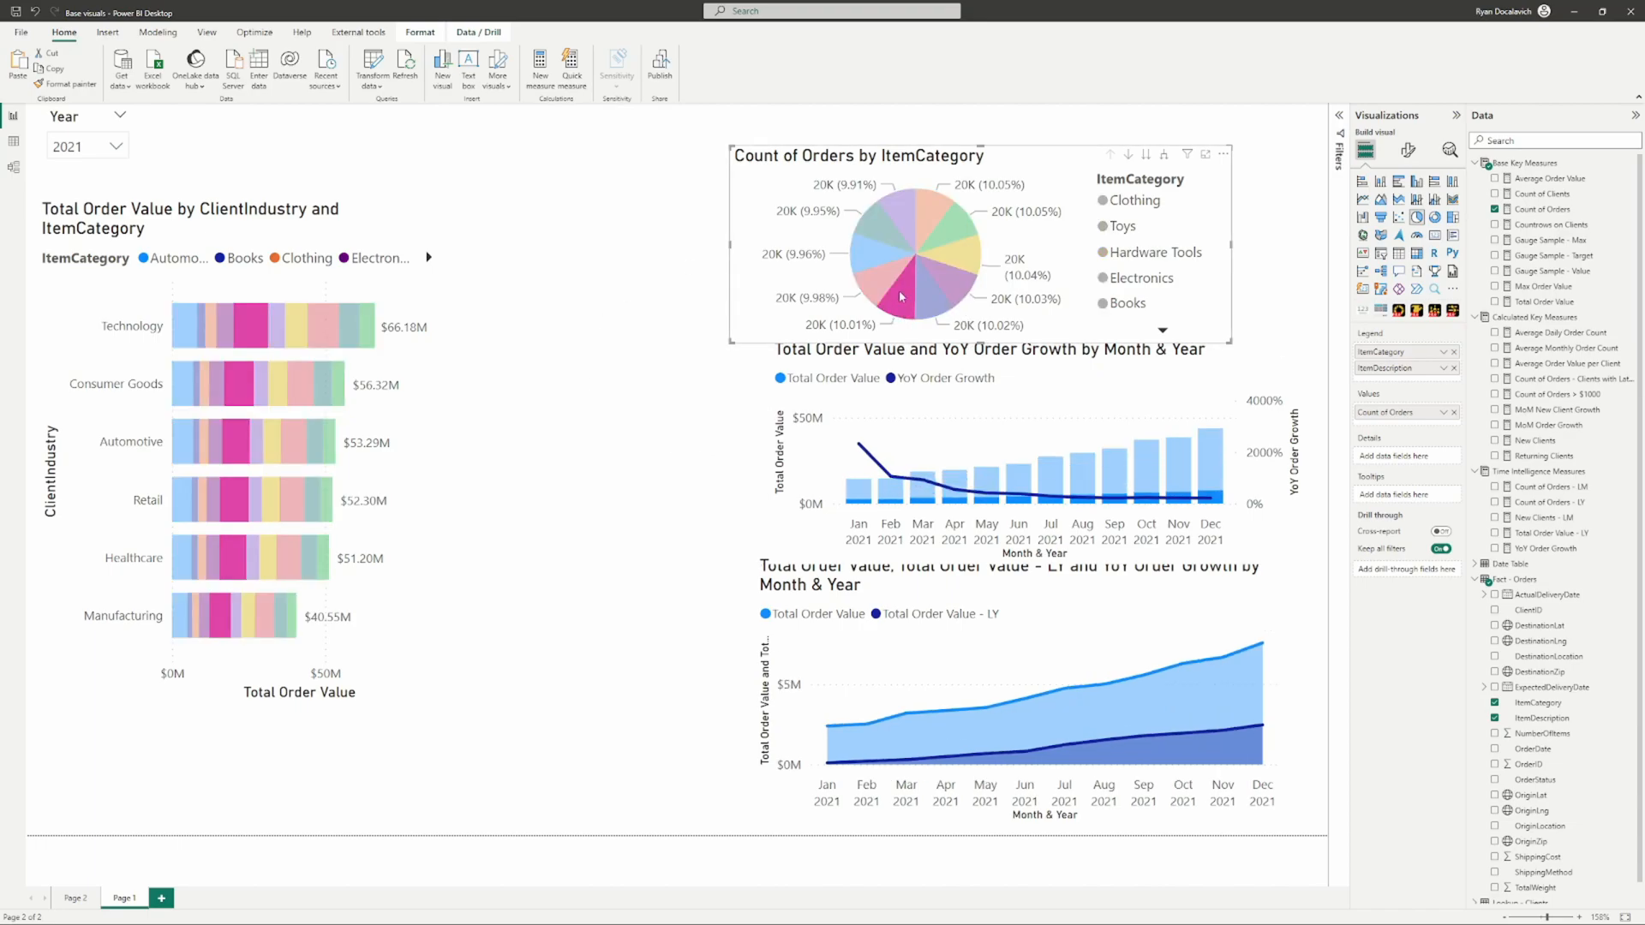
click(932, 281)
Step: Move the pie chart up and outward so it sits clear above the combo chart
click(1162, 250)
click(1163, 251)
drag(1216, 258, 1273, 241)
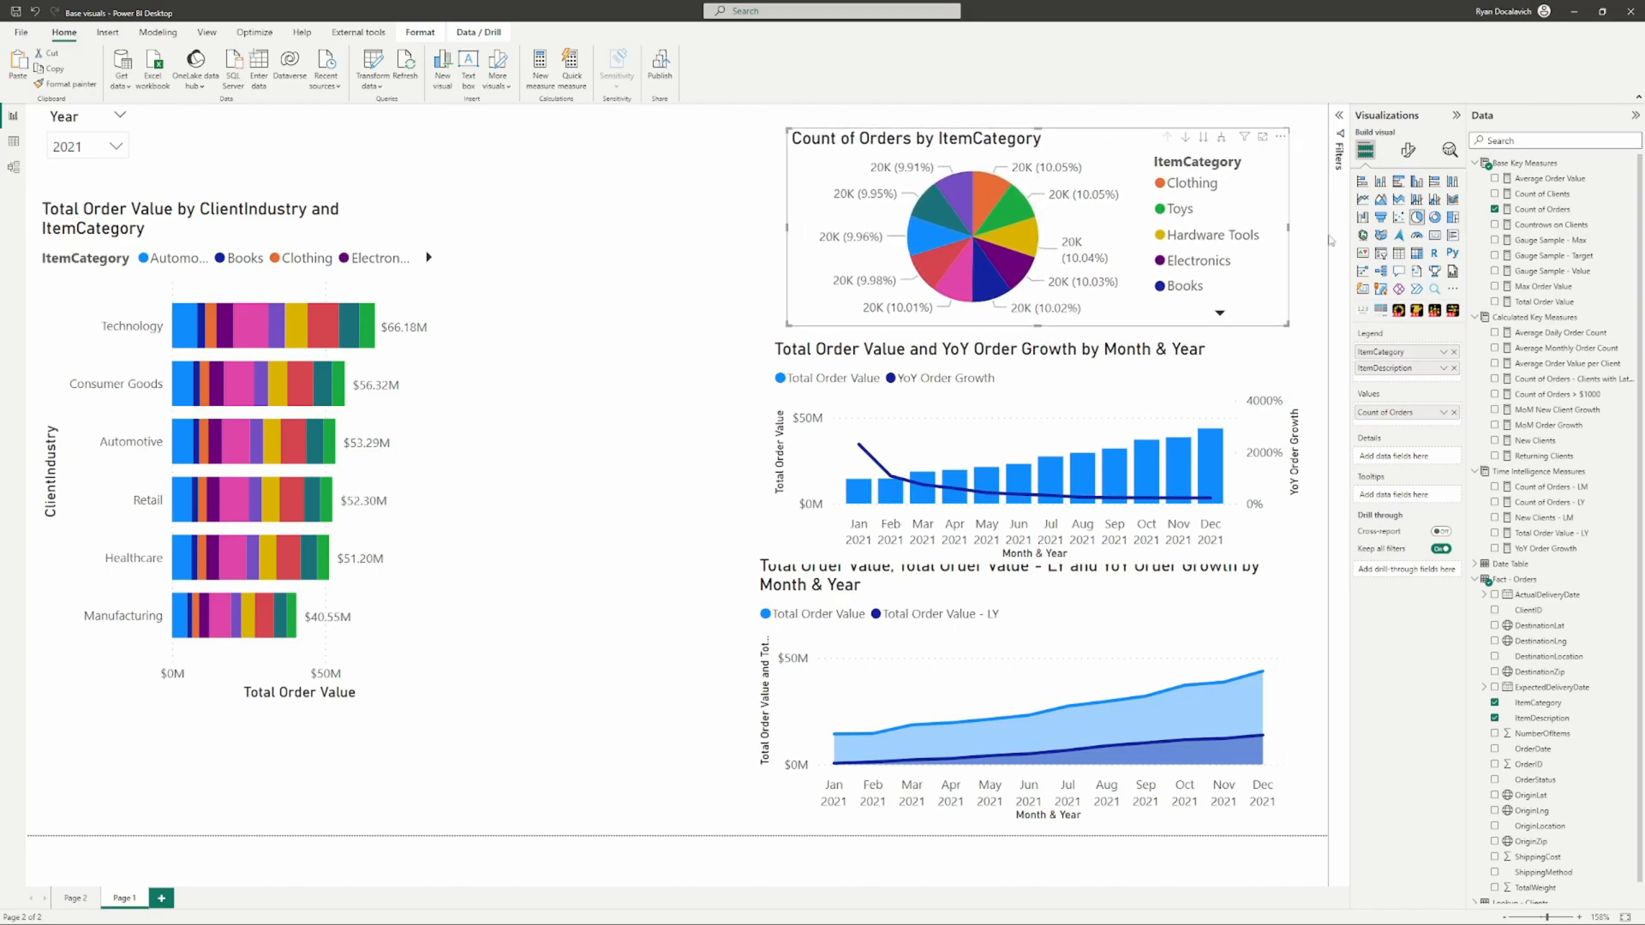
Step: Change the pie chart to a donut chart, drilling into its Toys slice and back up to ItemCategory
click(1435, 218)
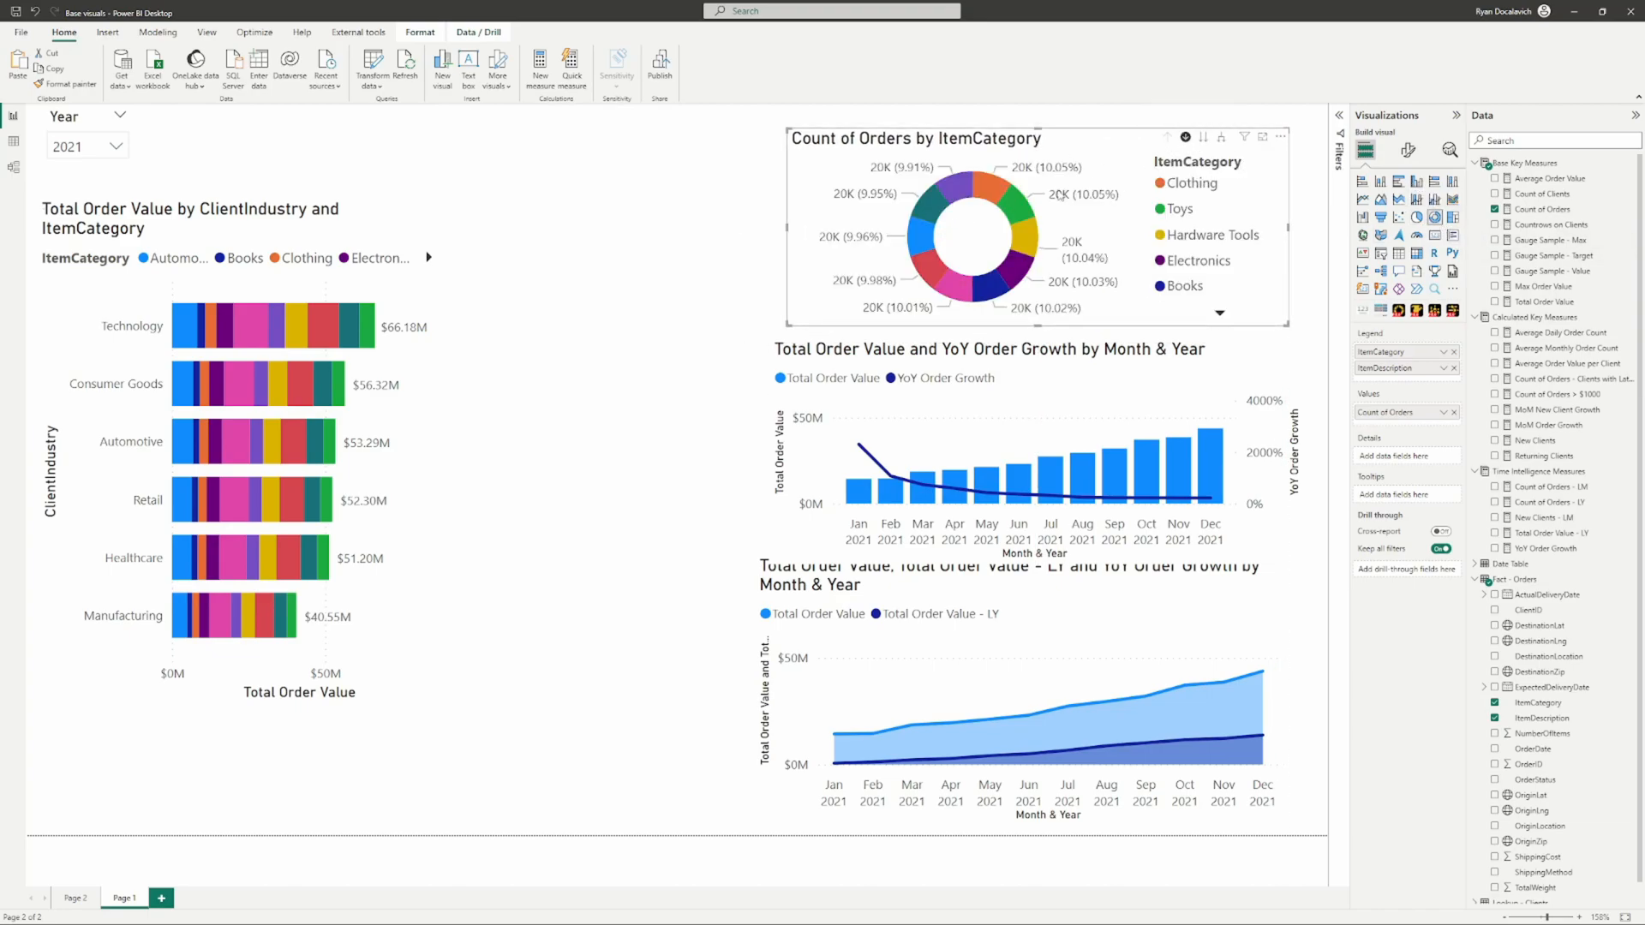
click(1024, 208)
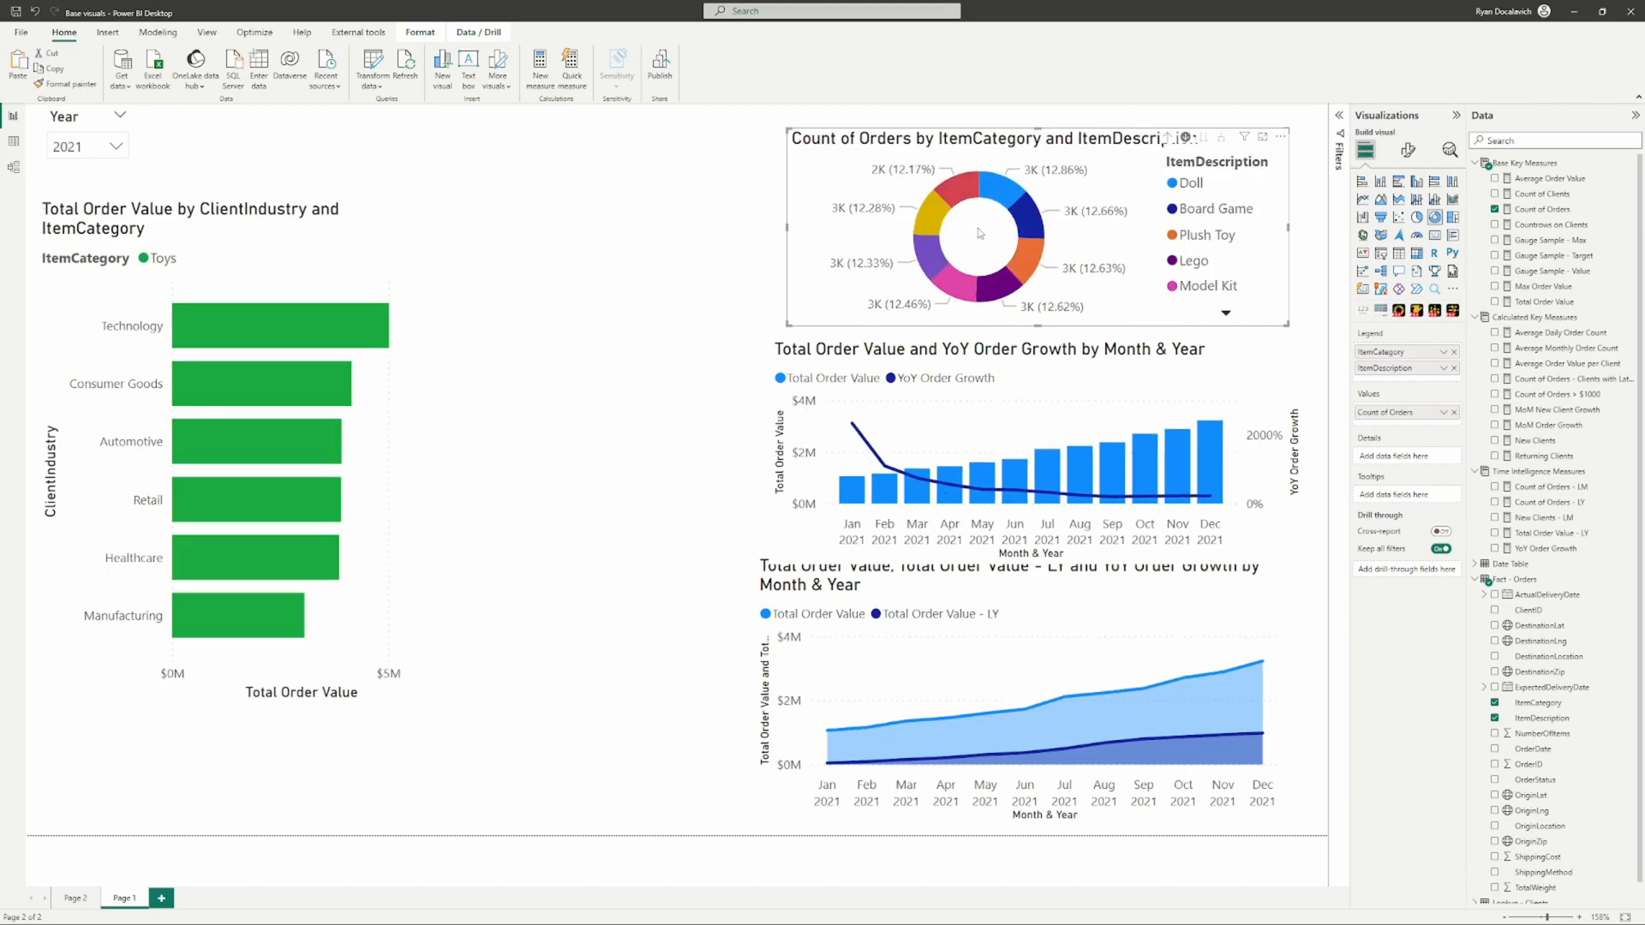
click(1167, 139)
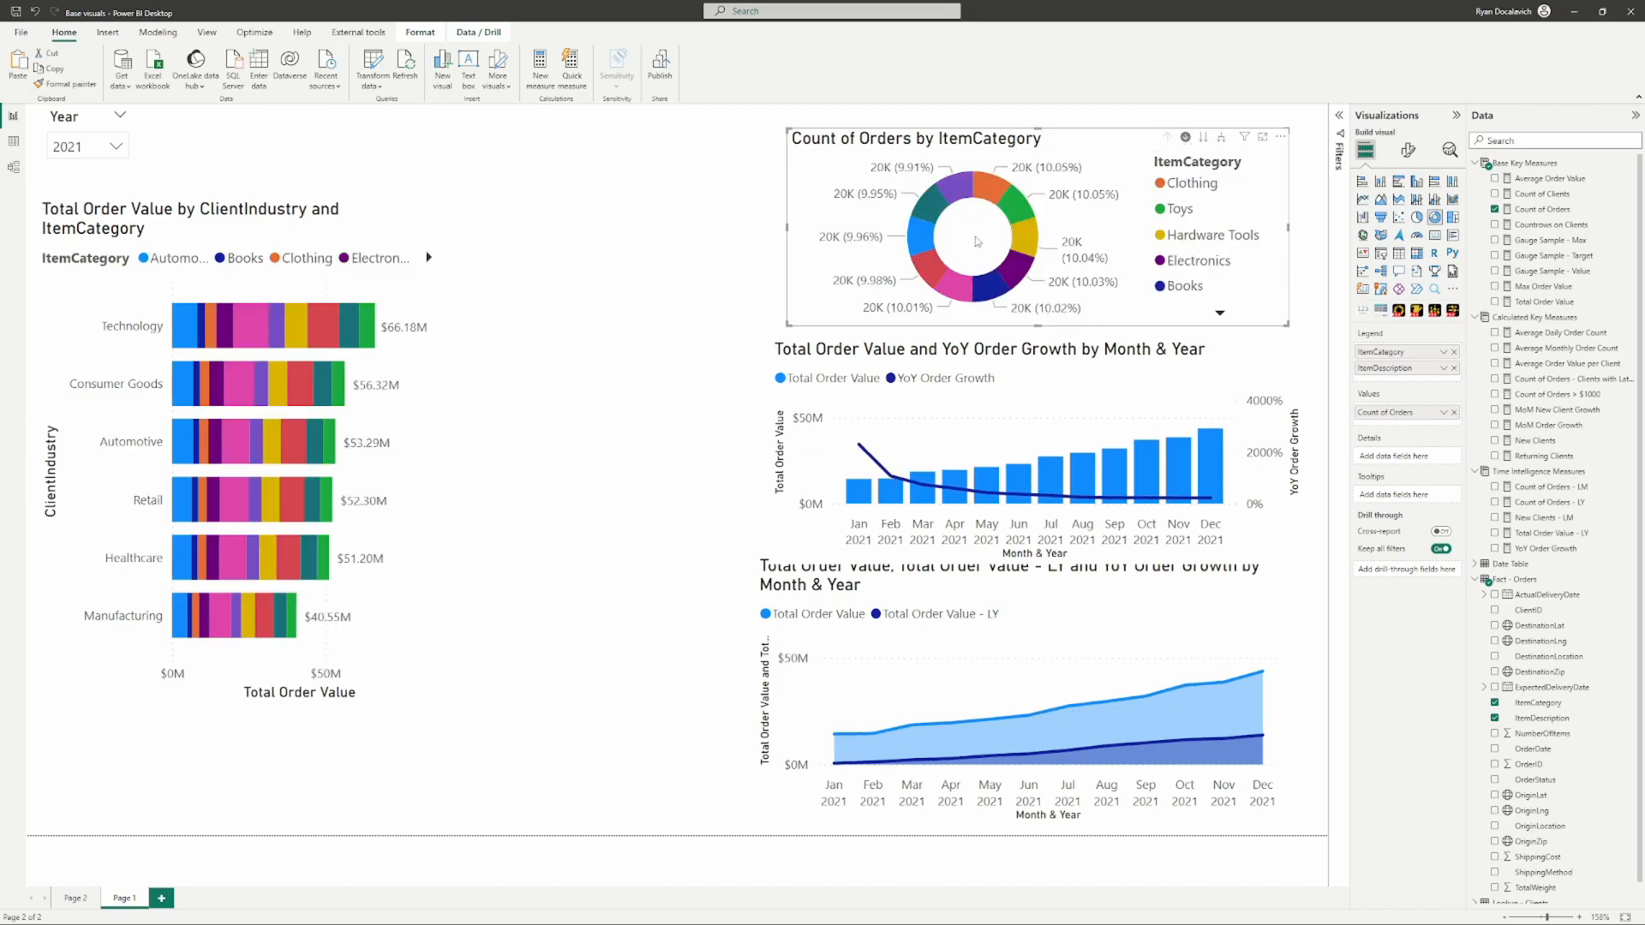
Step: Convert the donut chart to a treemap and replace Count of Orders with Total Order Value as its values
click(1453, 218)
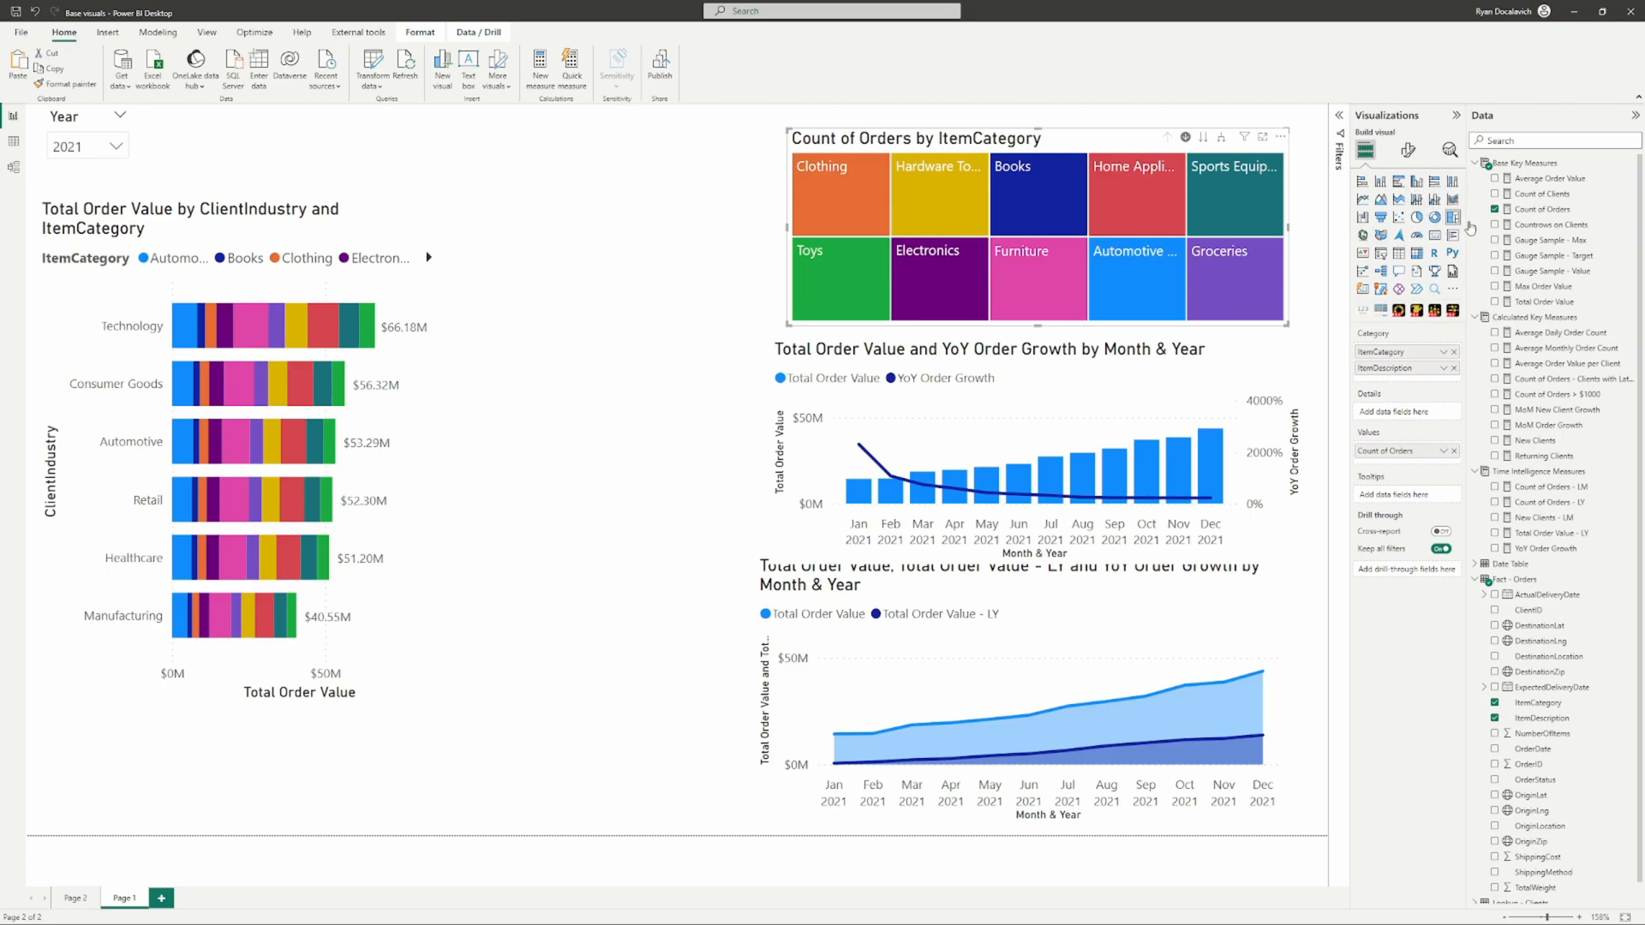
drag(1547, 302, 1414, 464)
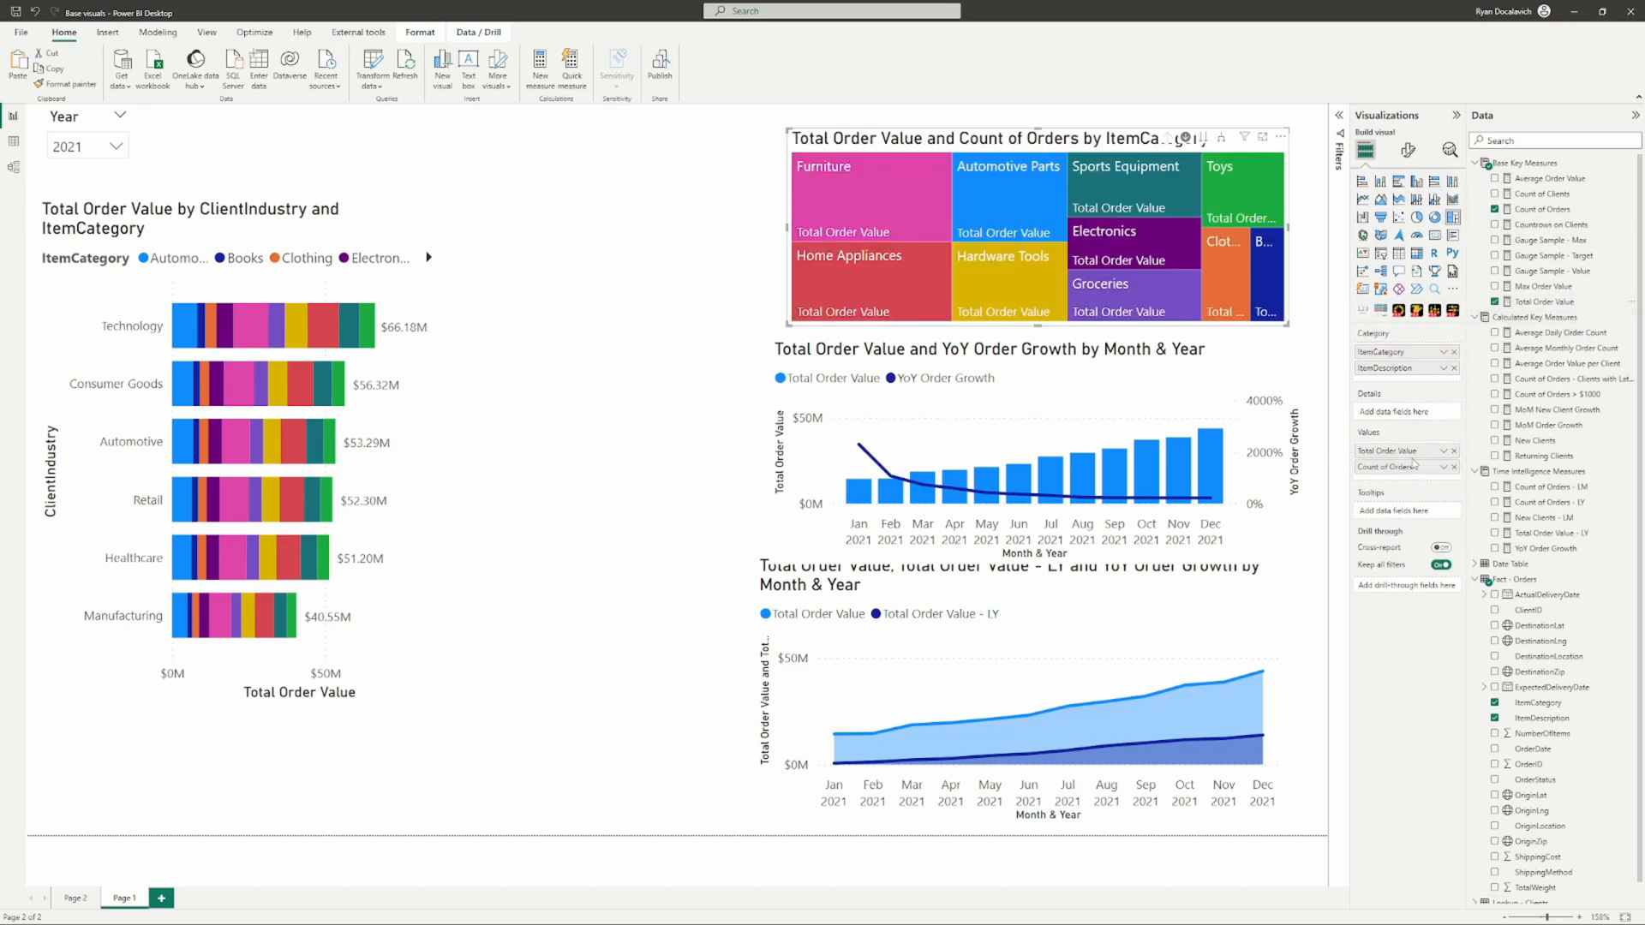
click(1455, 468)
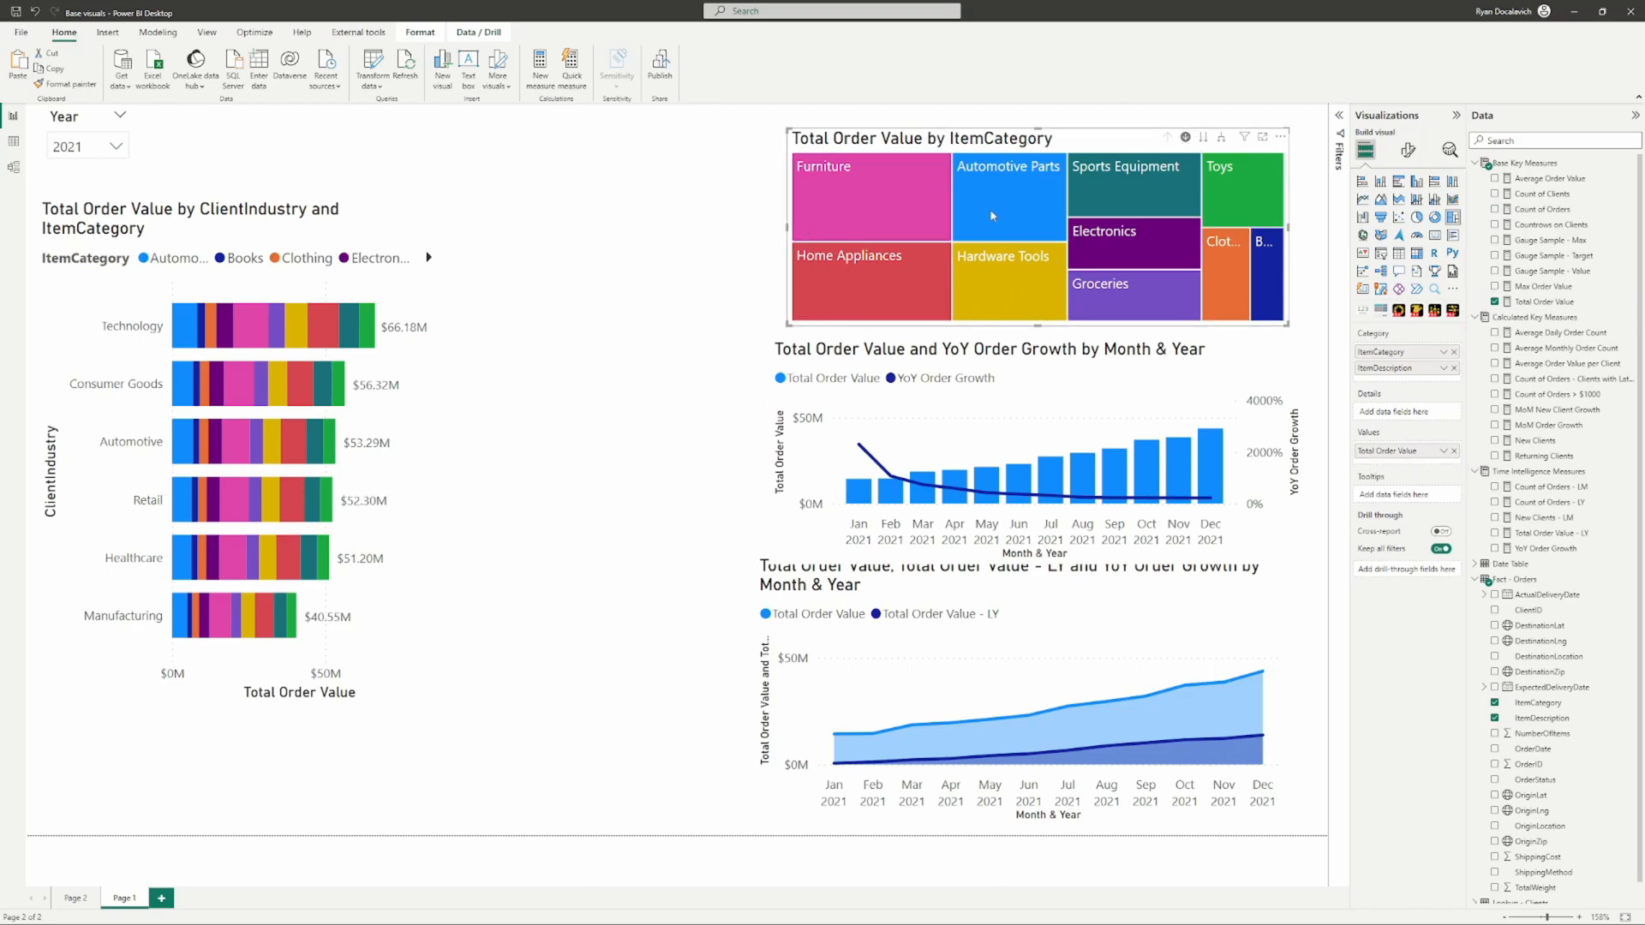
Step: Drill into the treemap's Automotive Parts tile and back up, and move the treemap below the stacked bar chart
click(1045, 194)
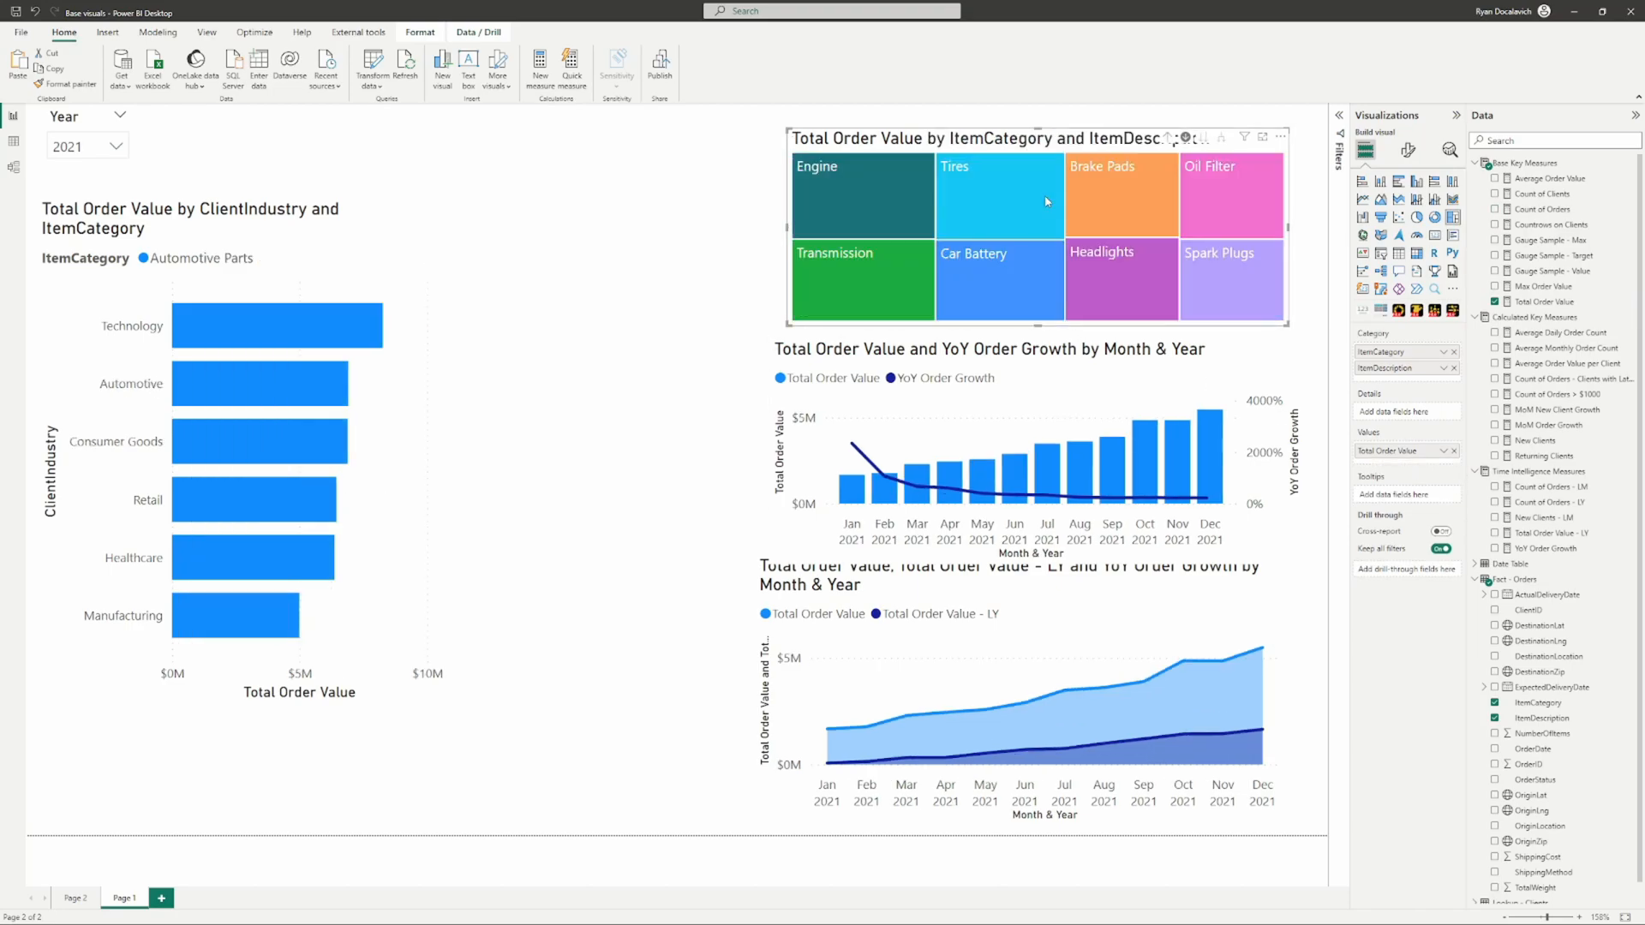
click(1167, 138)
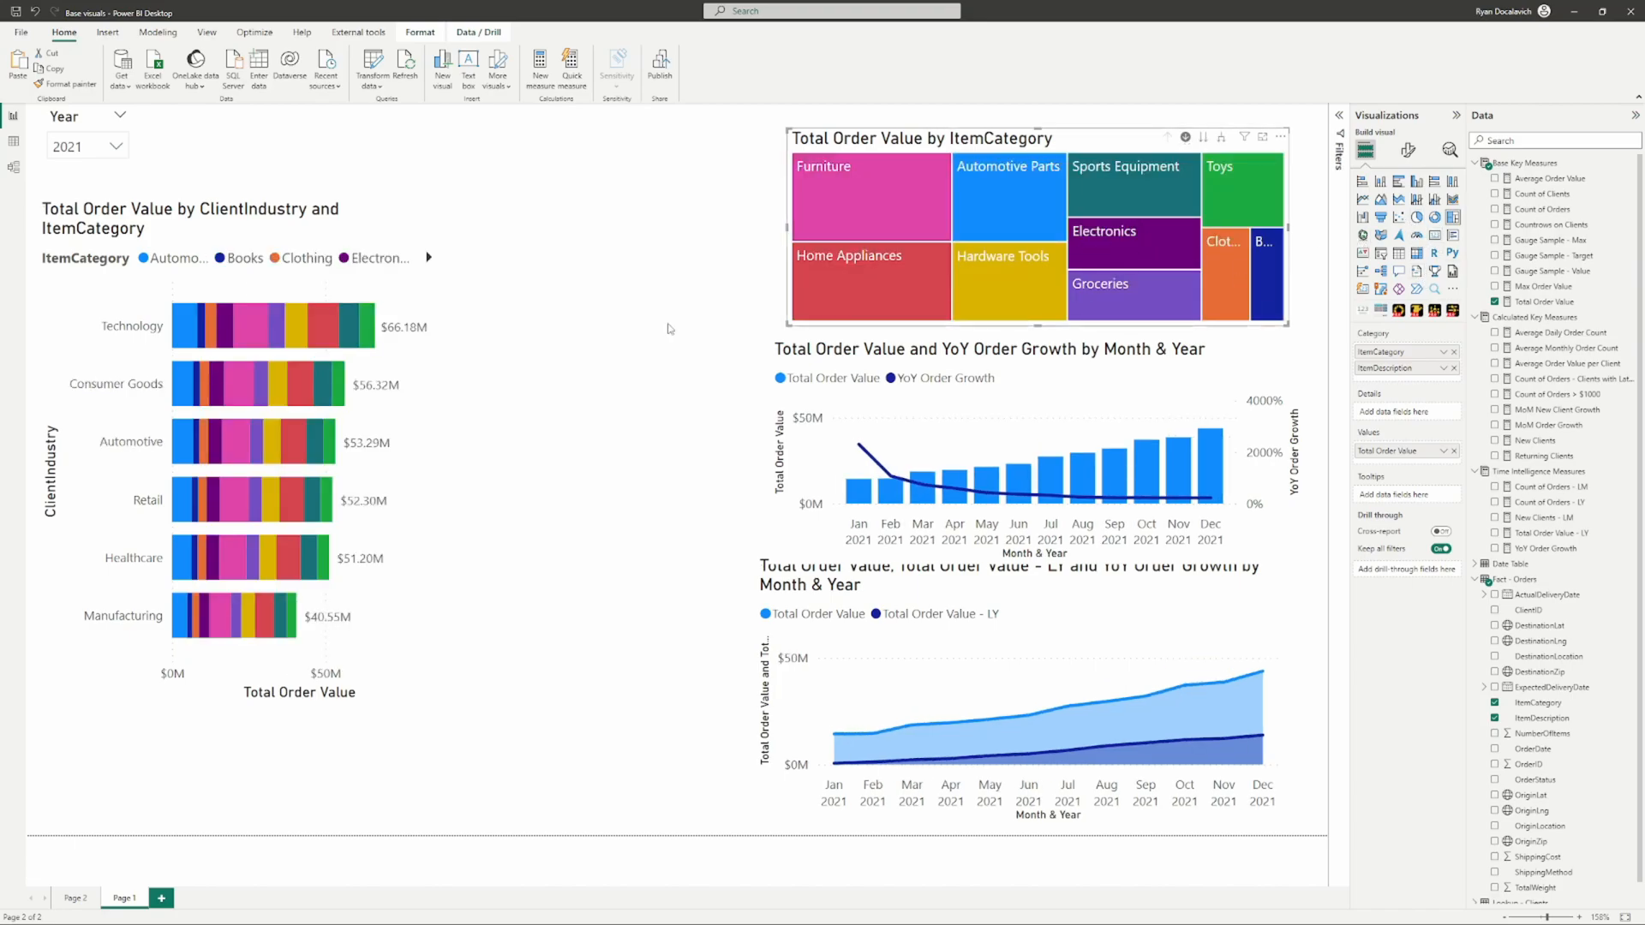
click(580, 236)
drag(987, 148, 237, 648)
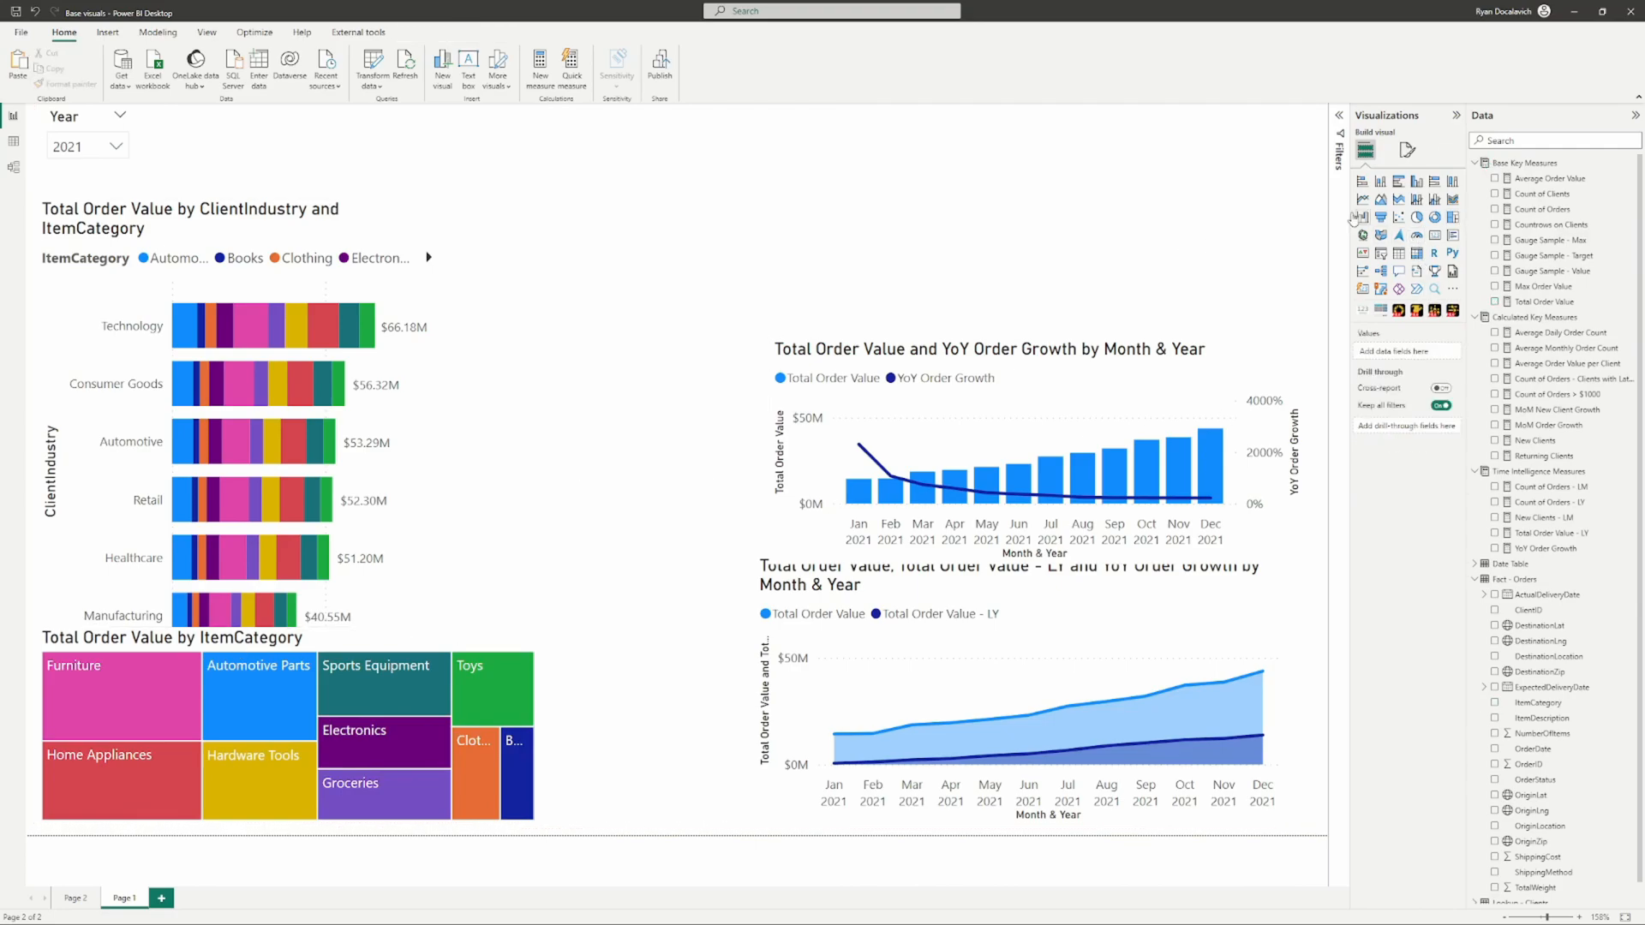
Step: Add an Azure map with ClientLat from the clients lookup table as the latitude and ClientLng as the longitude
click(1398, 235)
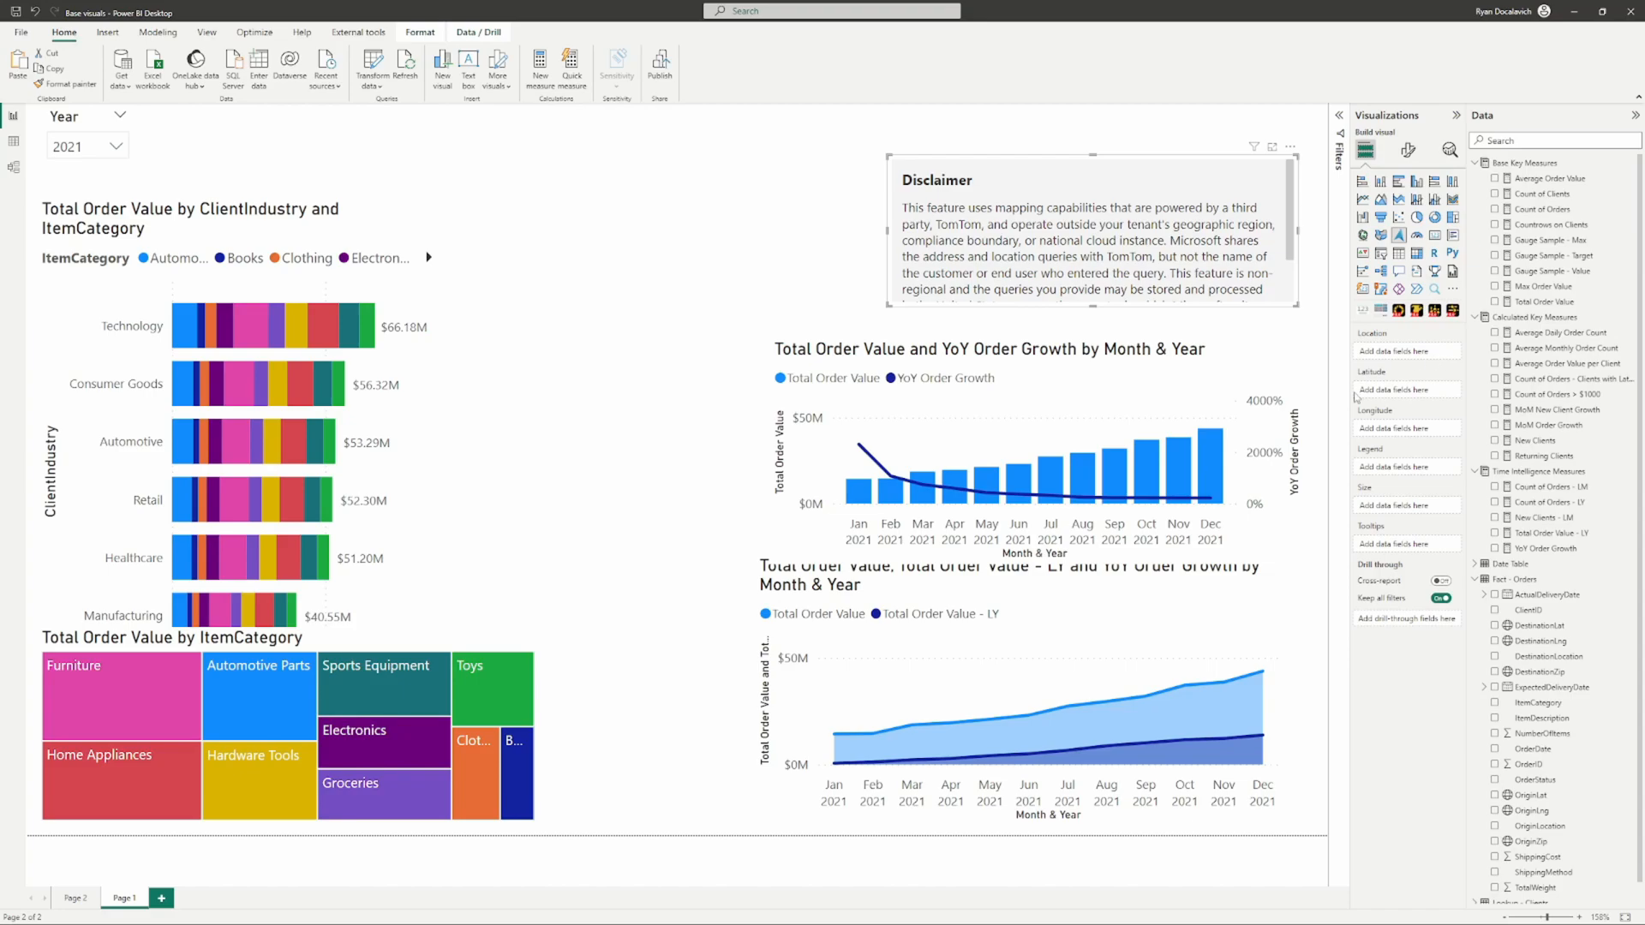
scroll(1581, 498, down, 1)
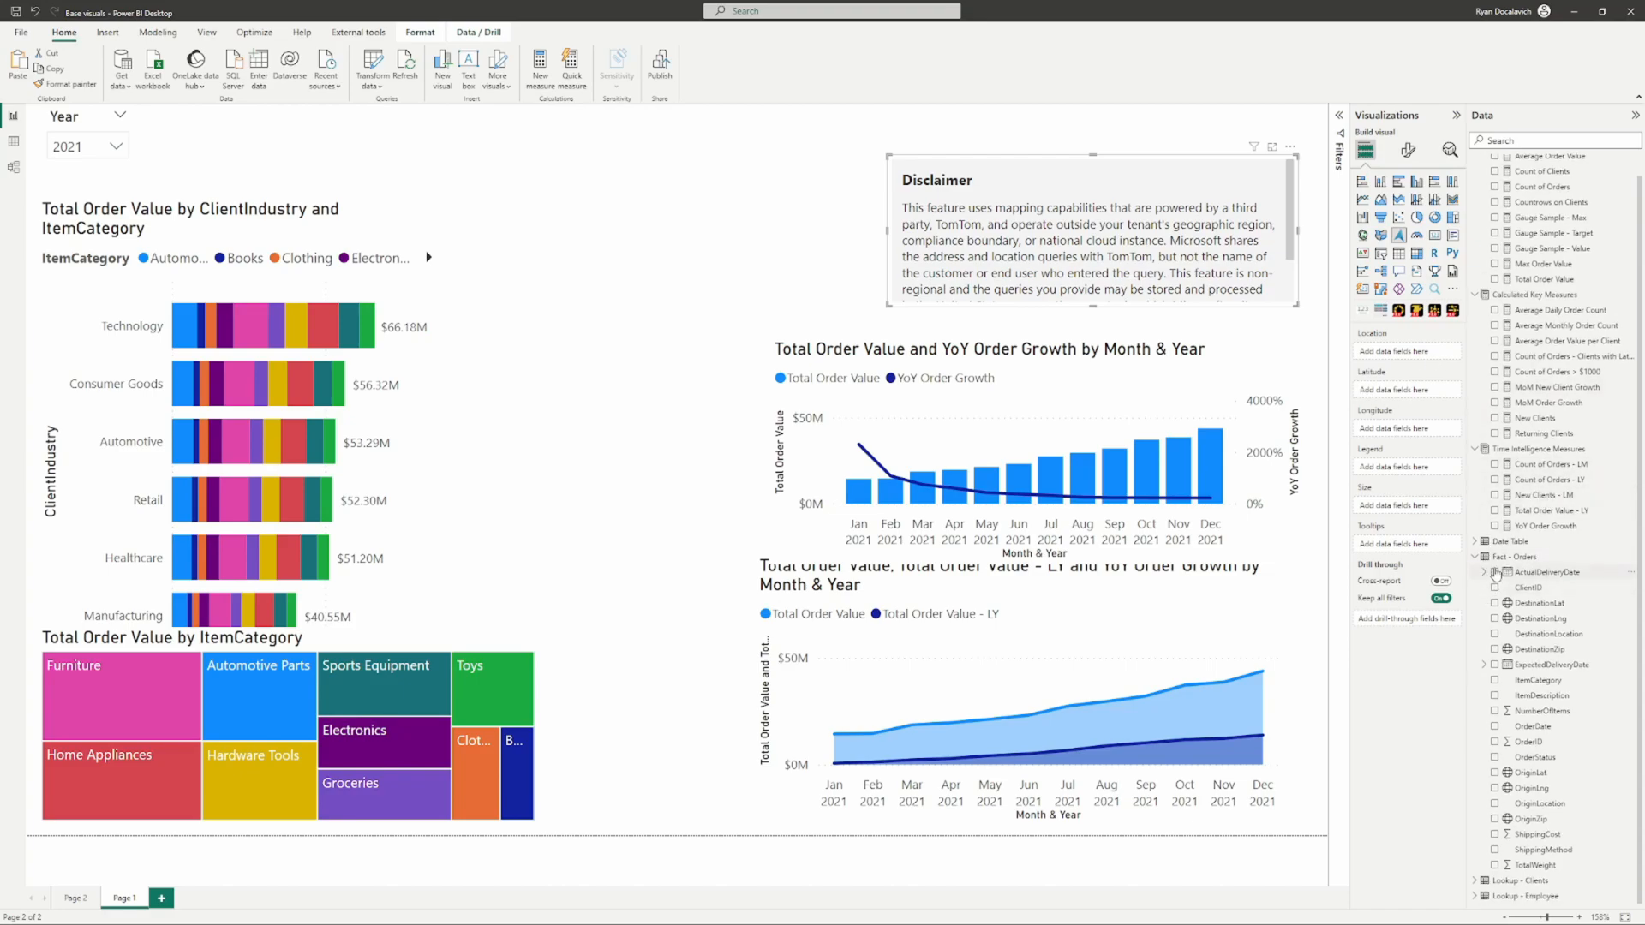
click(1478, 881)
drag(1530, 773, 1398, 391)
drag(1533, 789, 1405, 430)
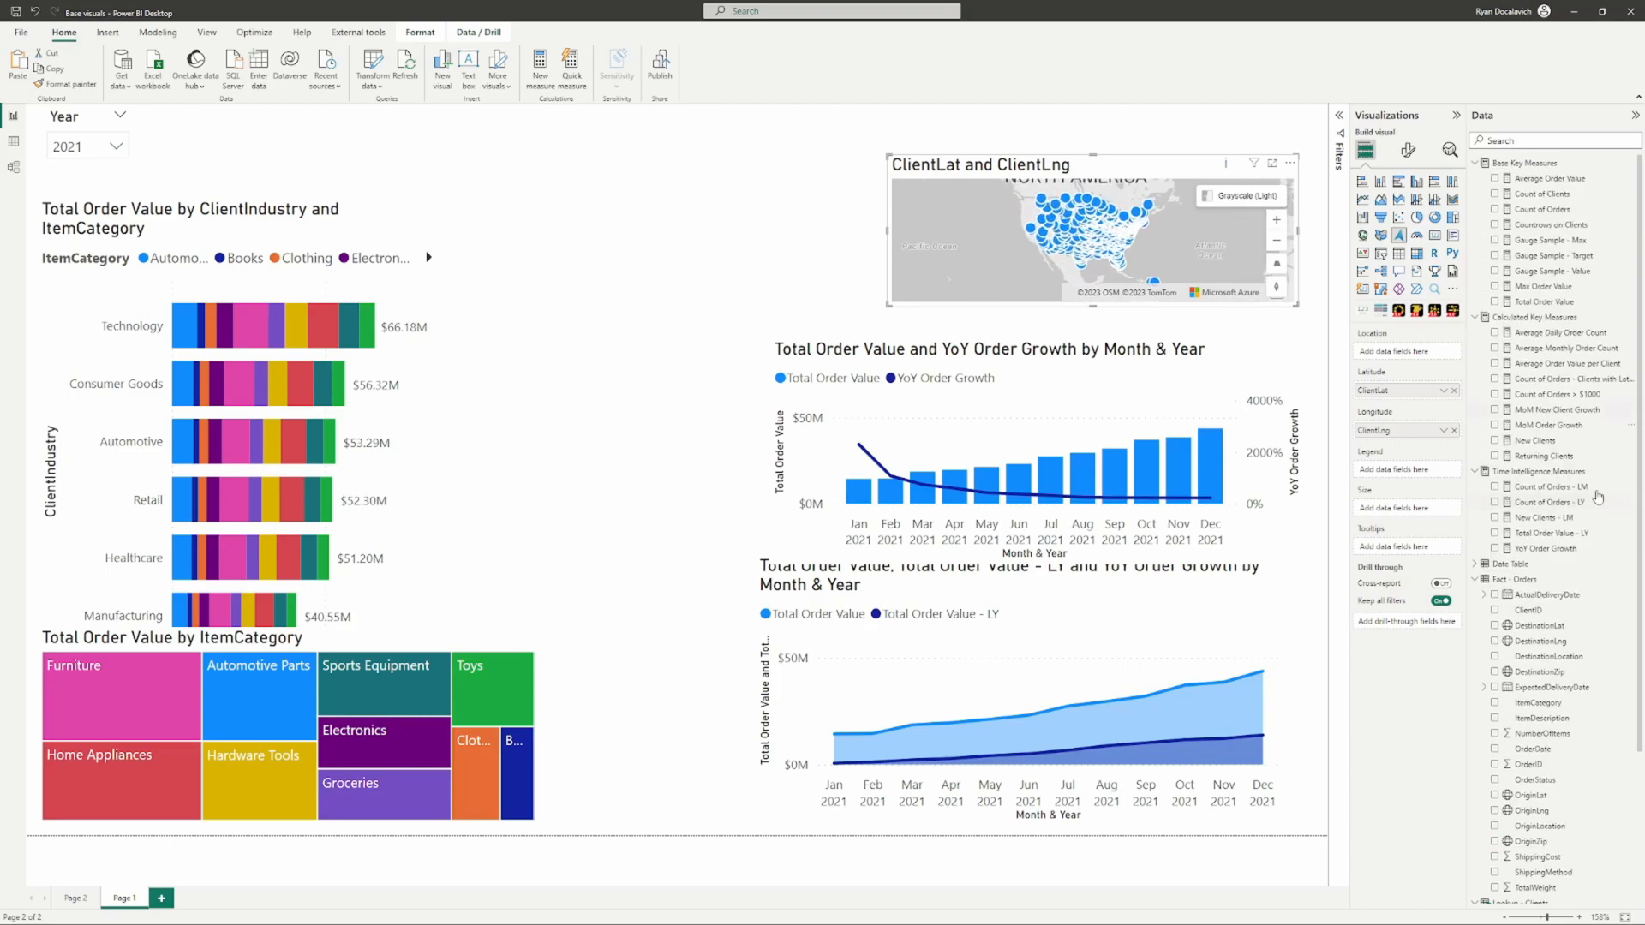
Step: Change the Azure map's style to Road
scroll(1107, 244, up, 2)
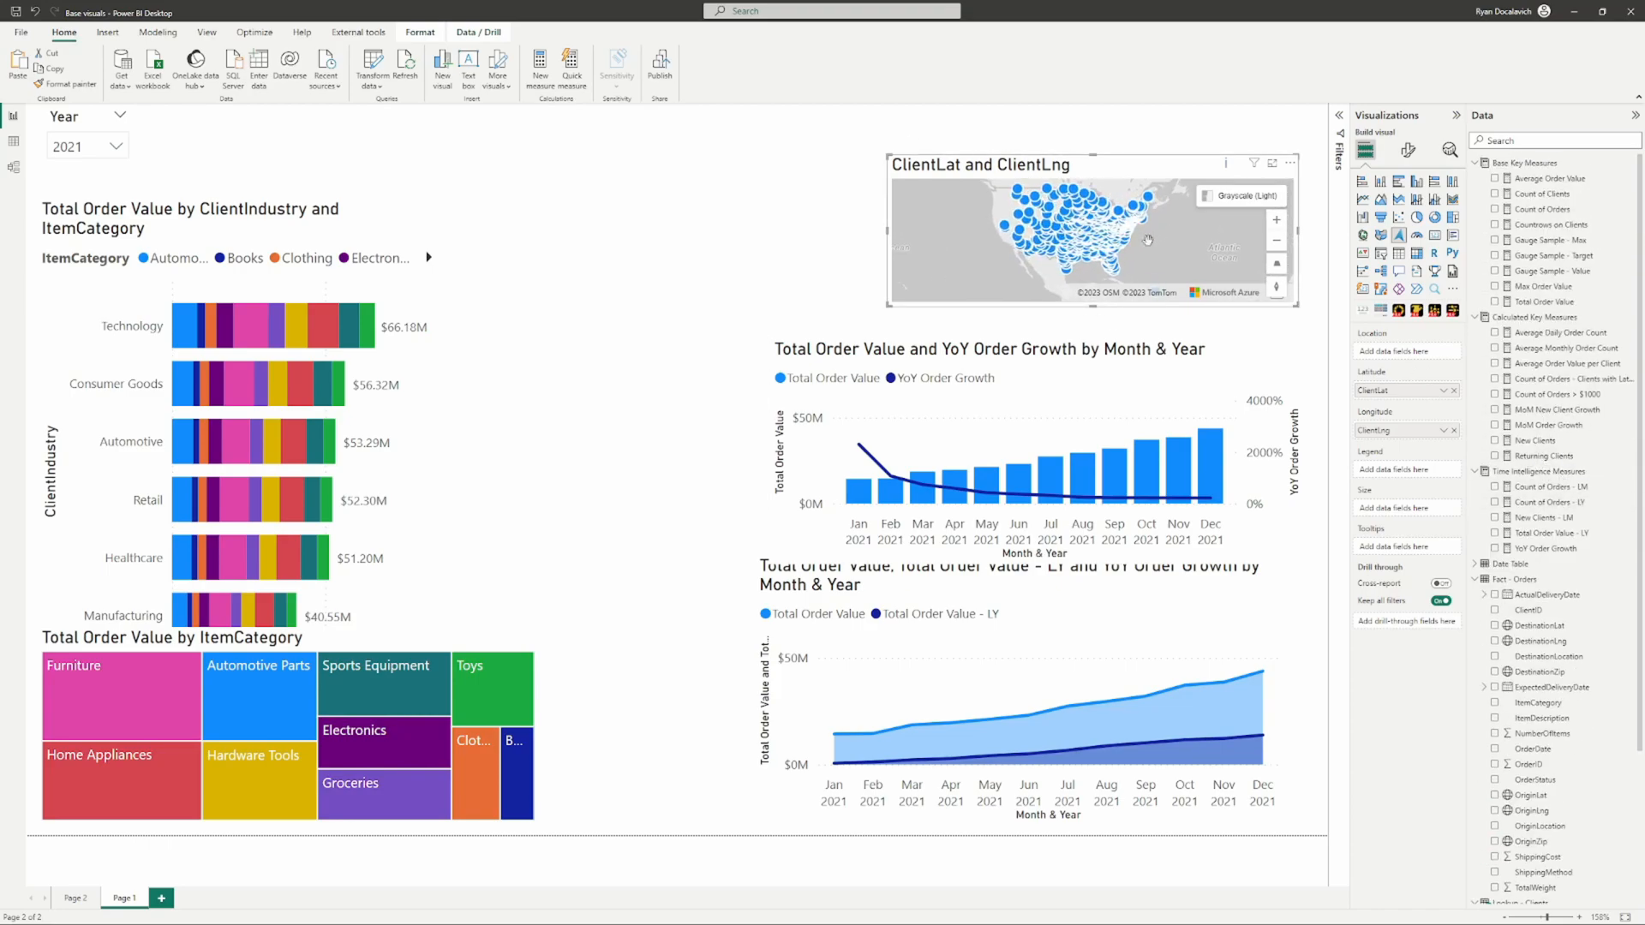
click(1243, 196)
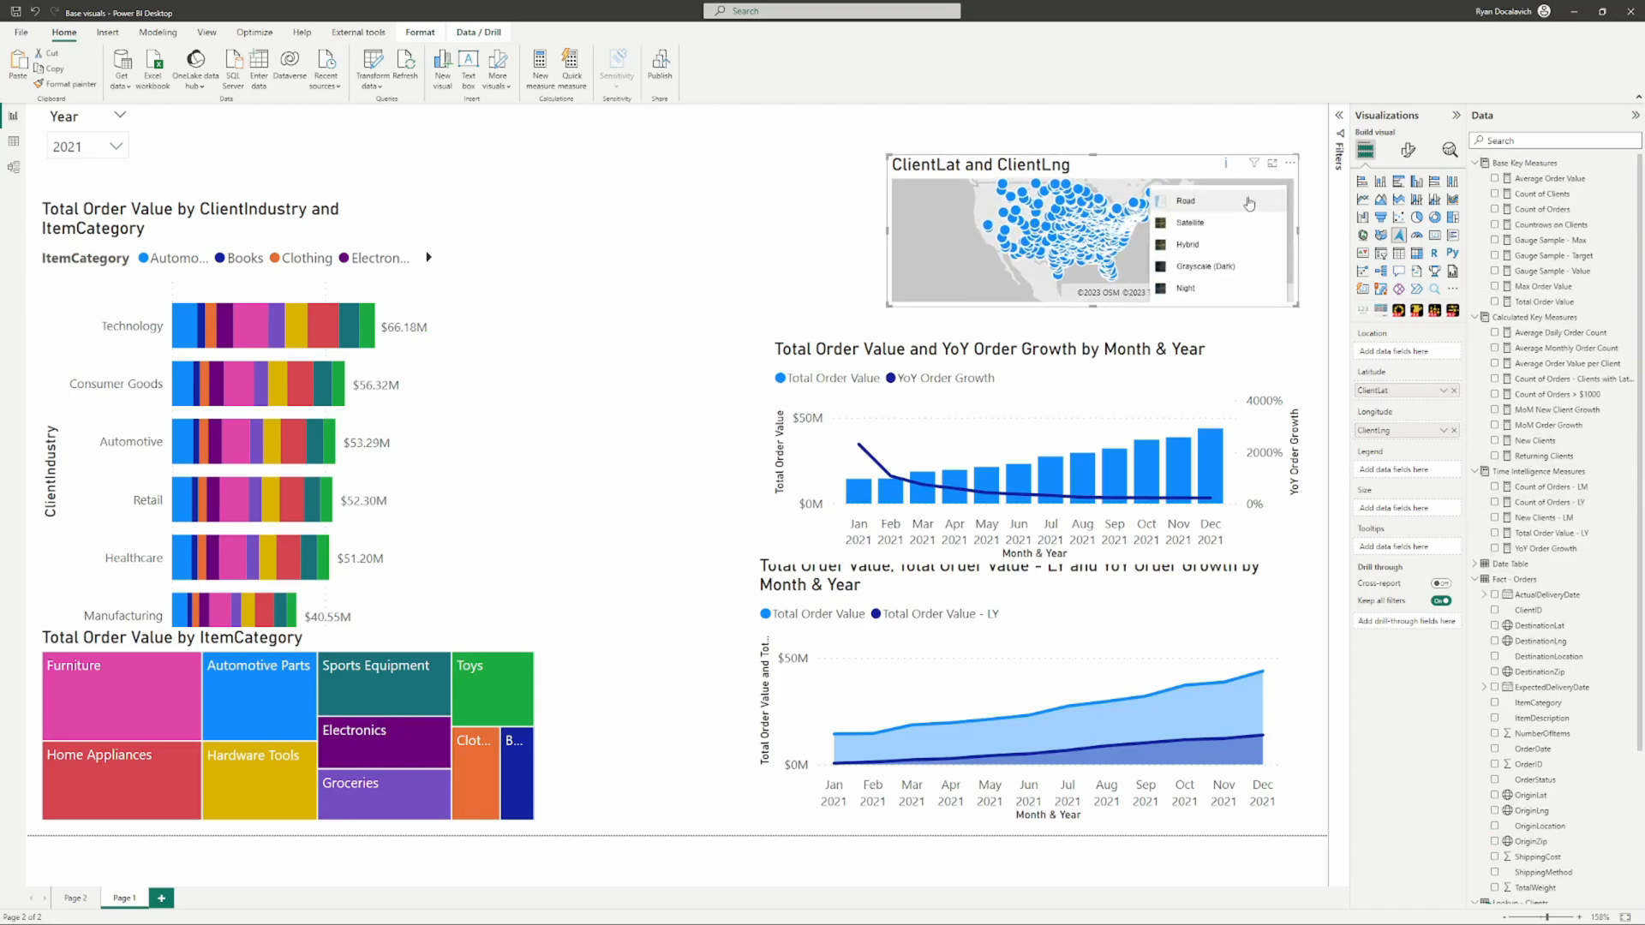
click(1217, 219)
scroll(1044, 214, up, 2)
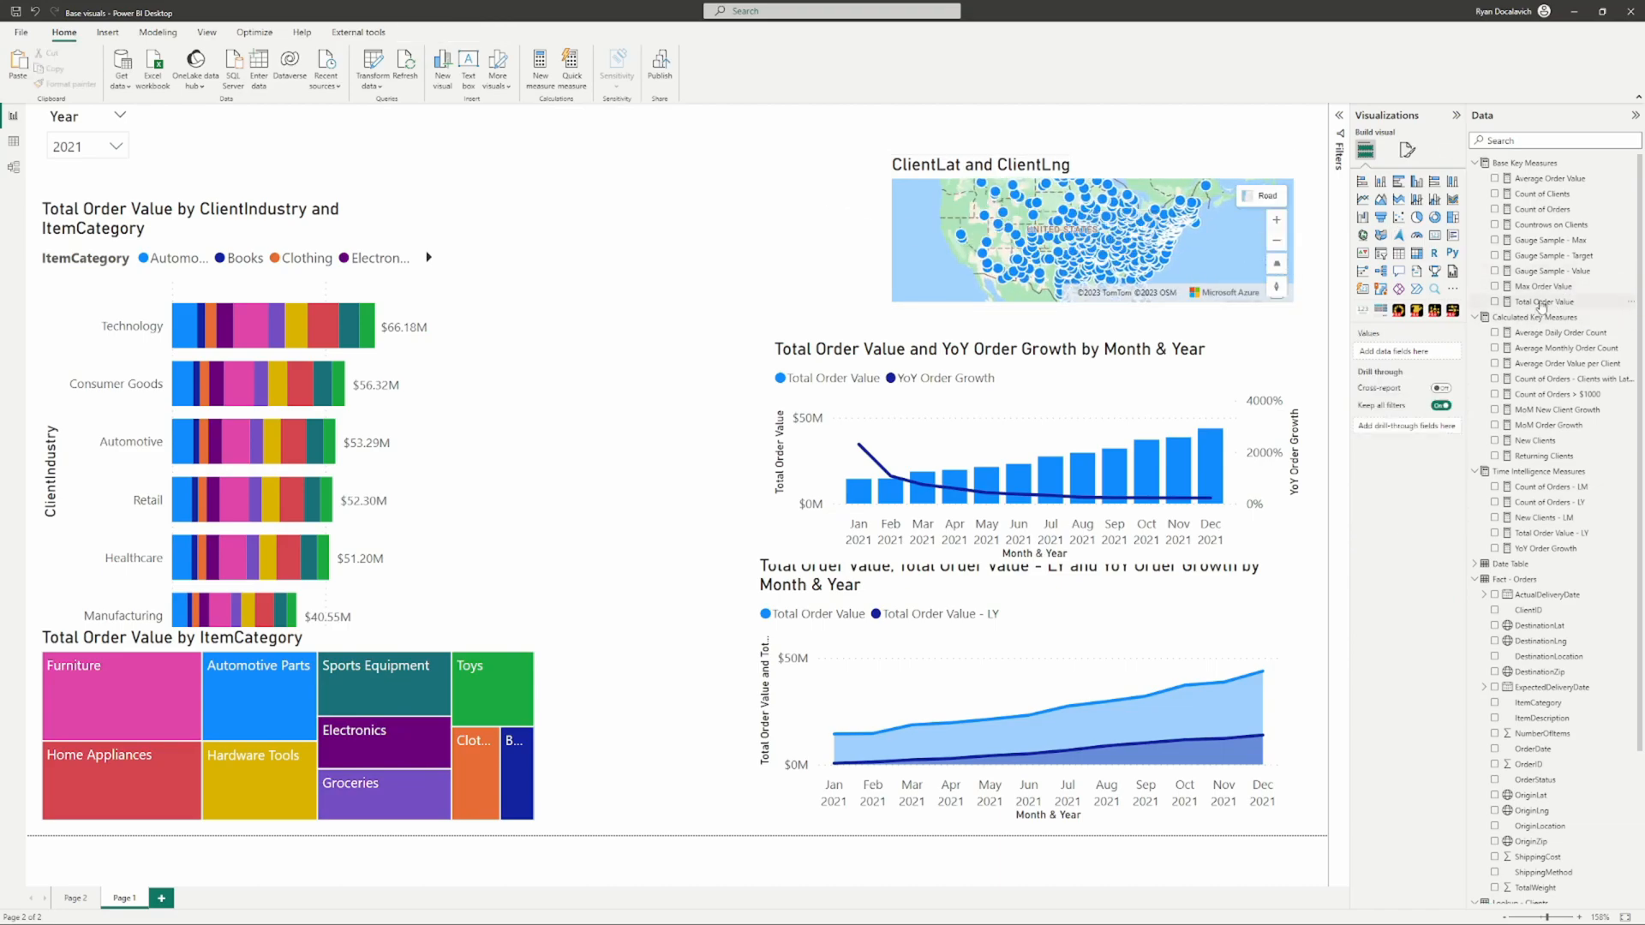
Step: Size the map's bubbles by Total Order Value, inspect a bubble, and replace the size measure with Count of Orders
click(1149, 176)
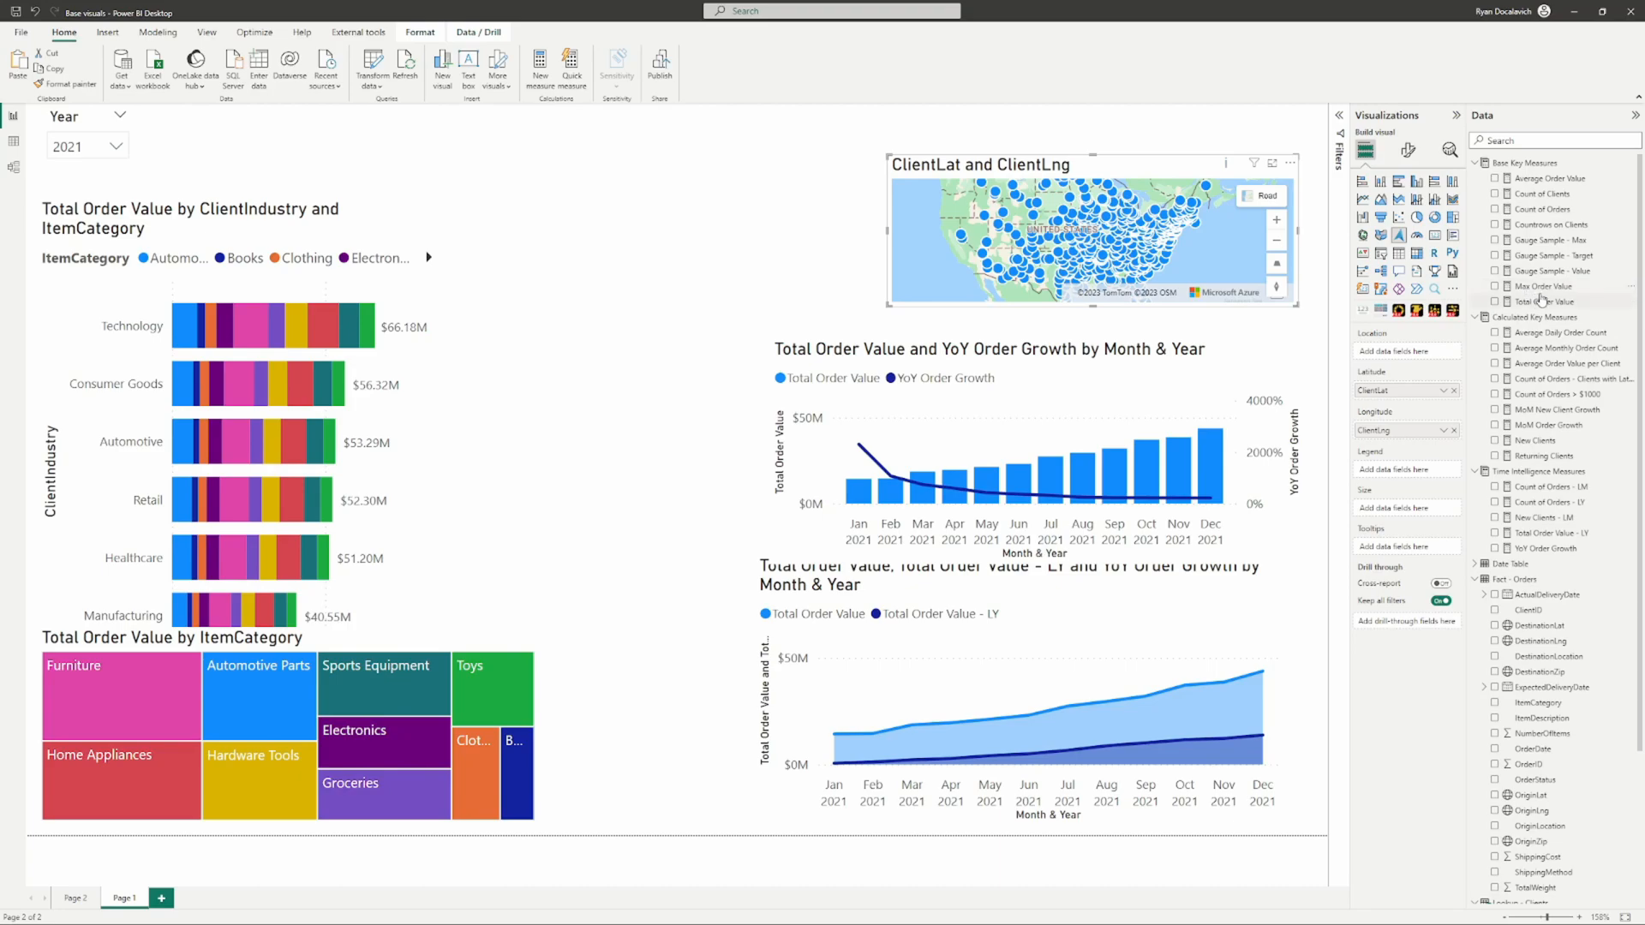
drag(1552, 300, 1412, 512)
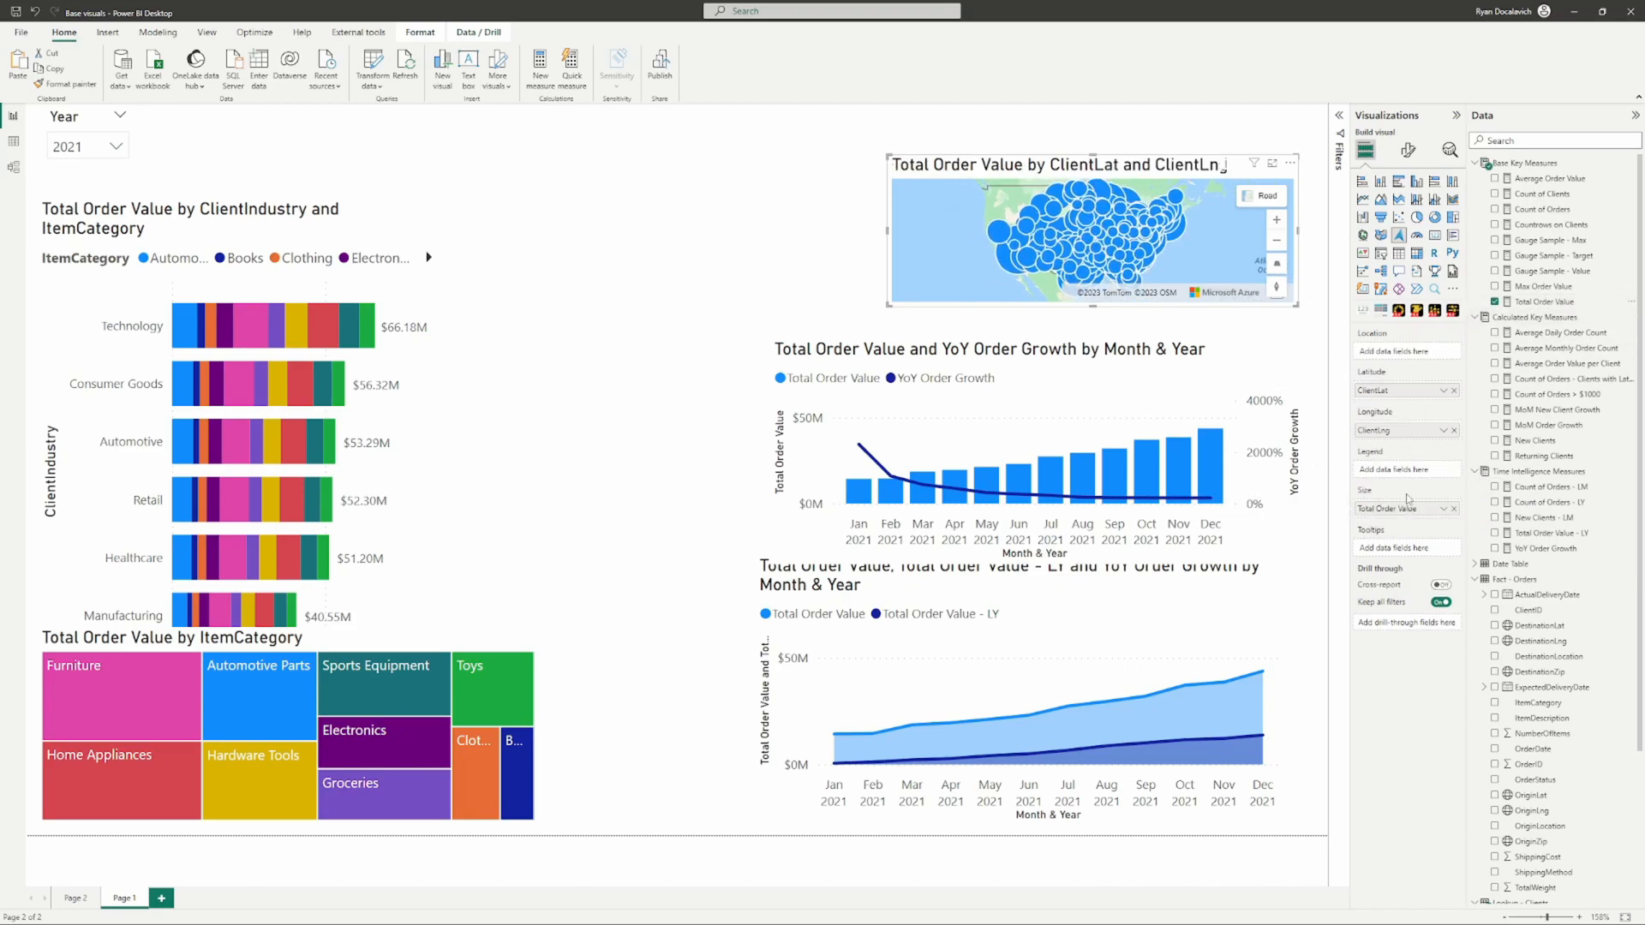
mouse_move(1117, 245)
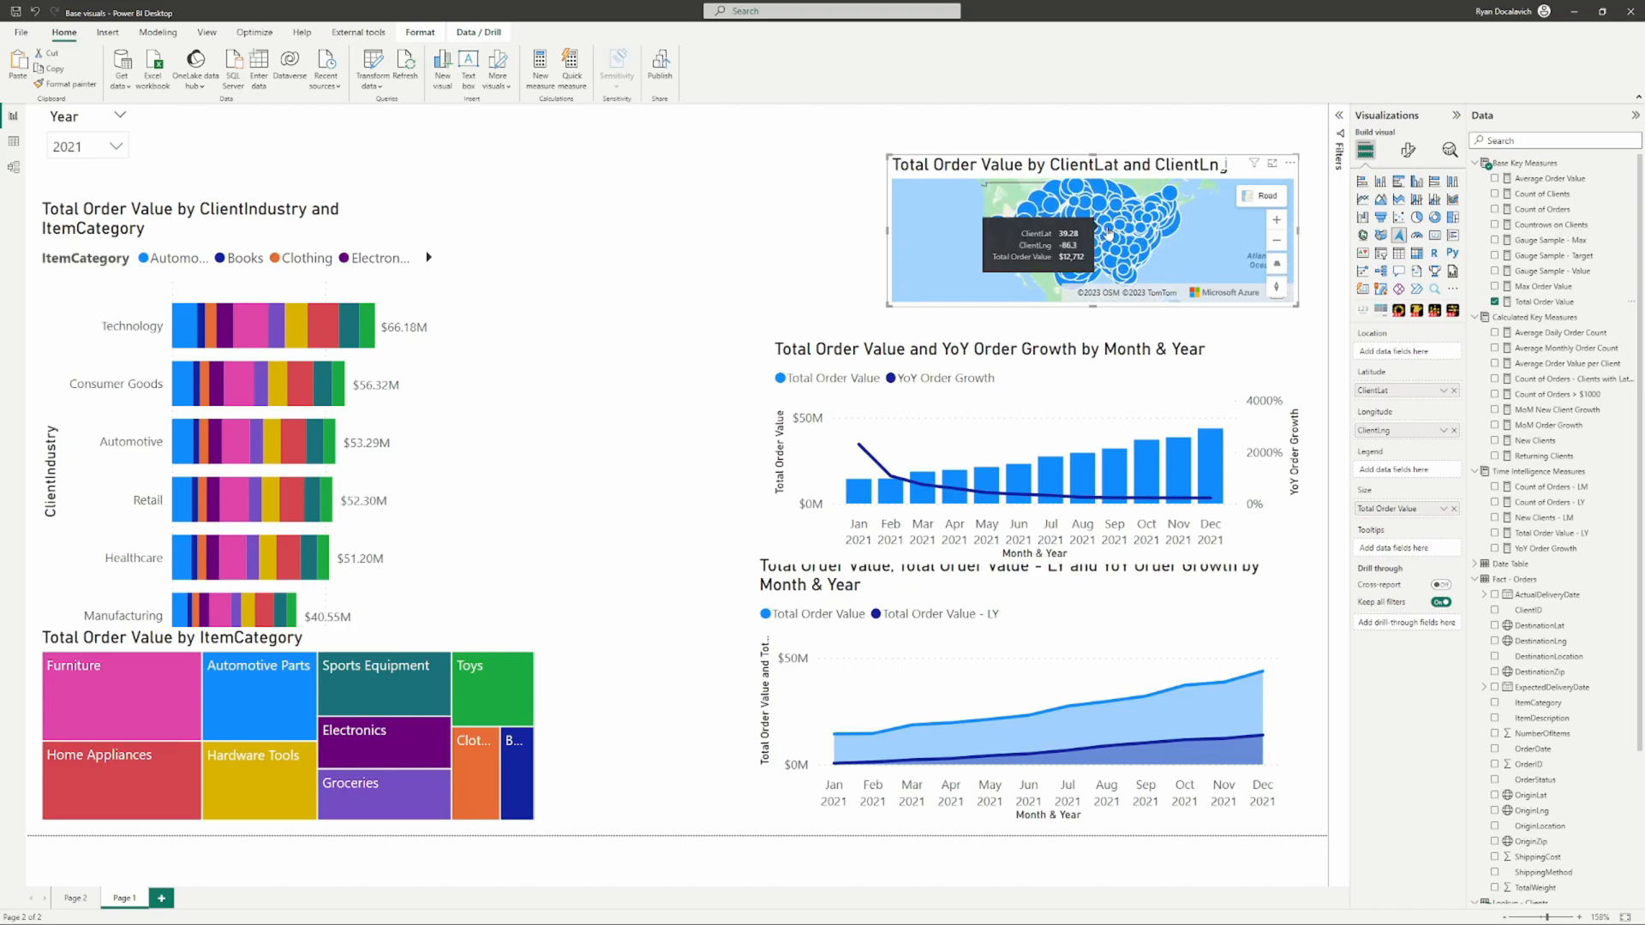
click(1495, 303)
drag(1538, 209, 1339, 514)
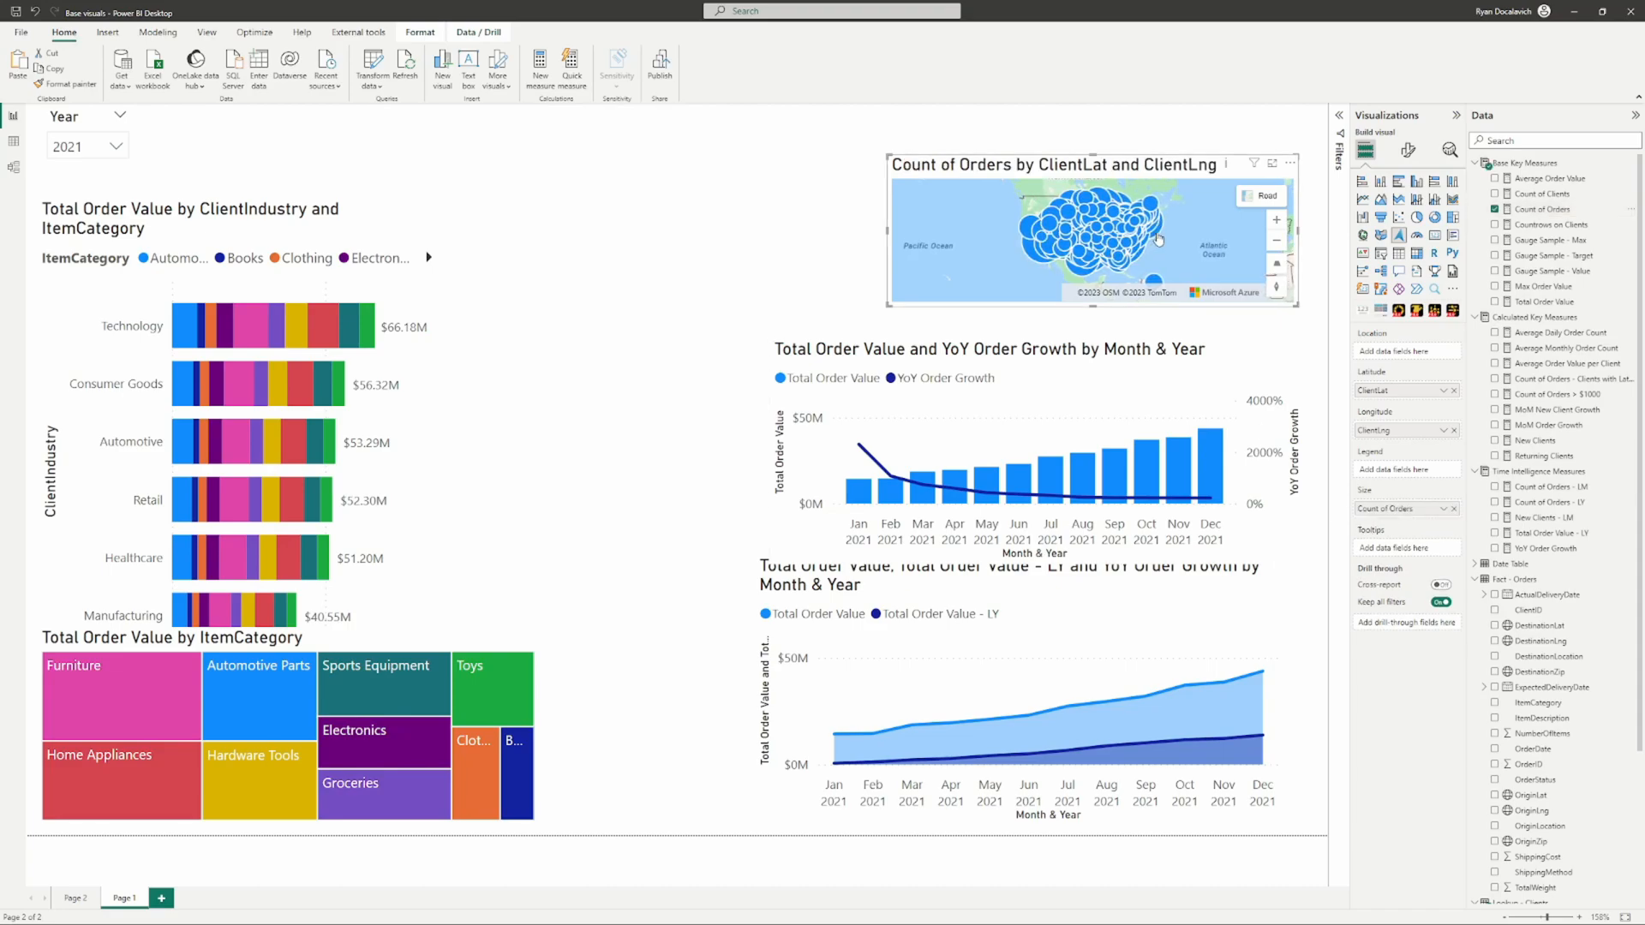
mouse_move(1151, 242)
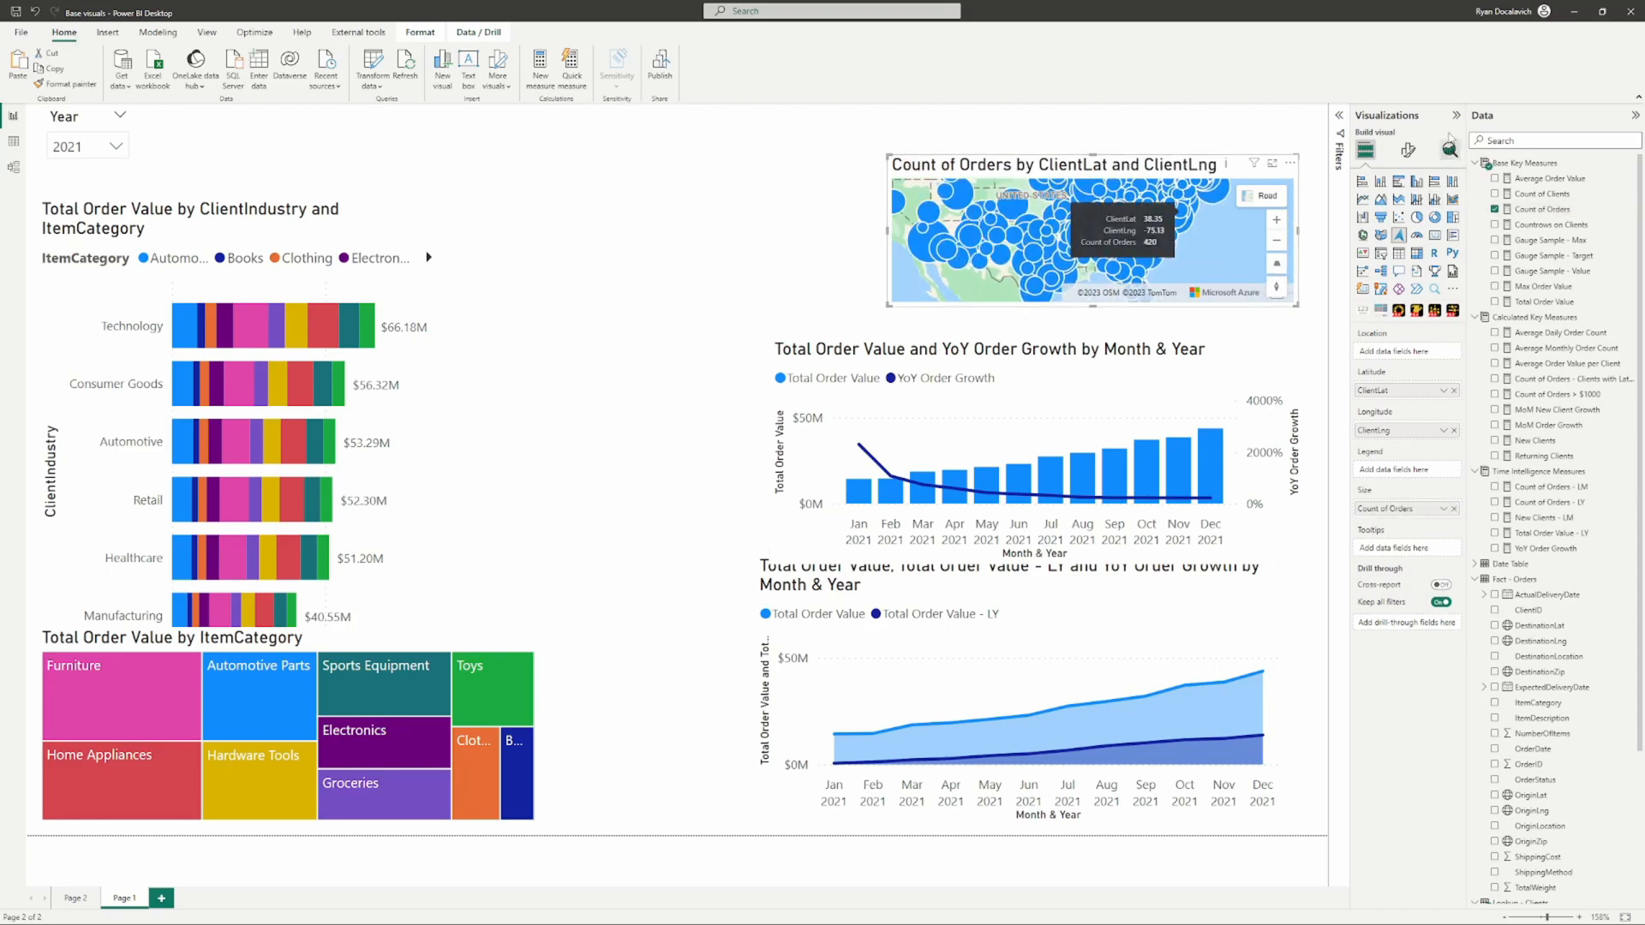
Step: Reduce the map bubble layer's maximum size to 15 px and inspect the bubbles up close
click(1407, 151)
click(1374, 346)
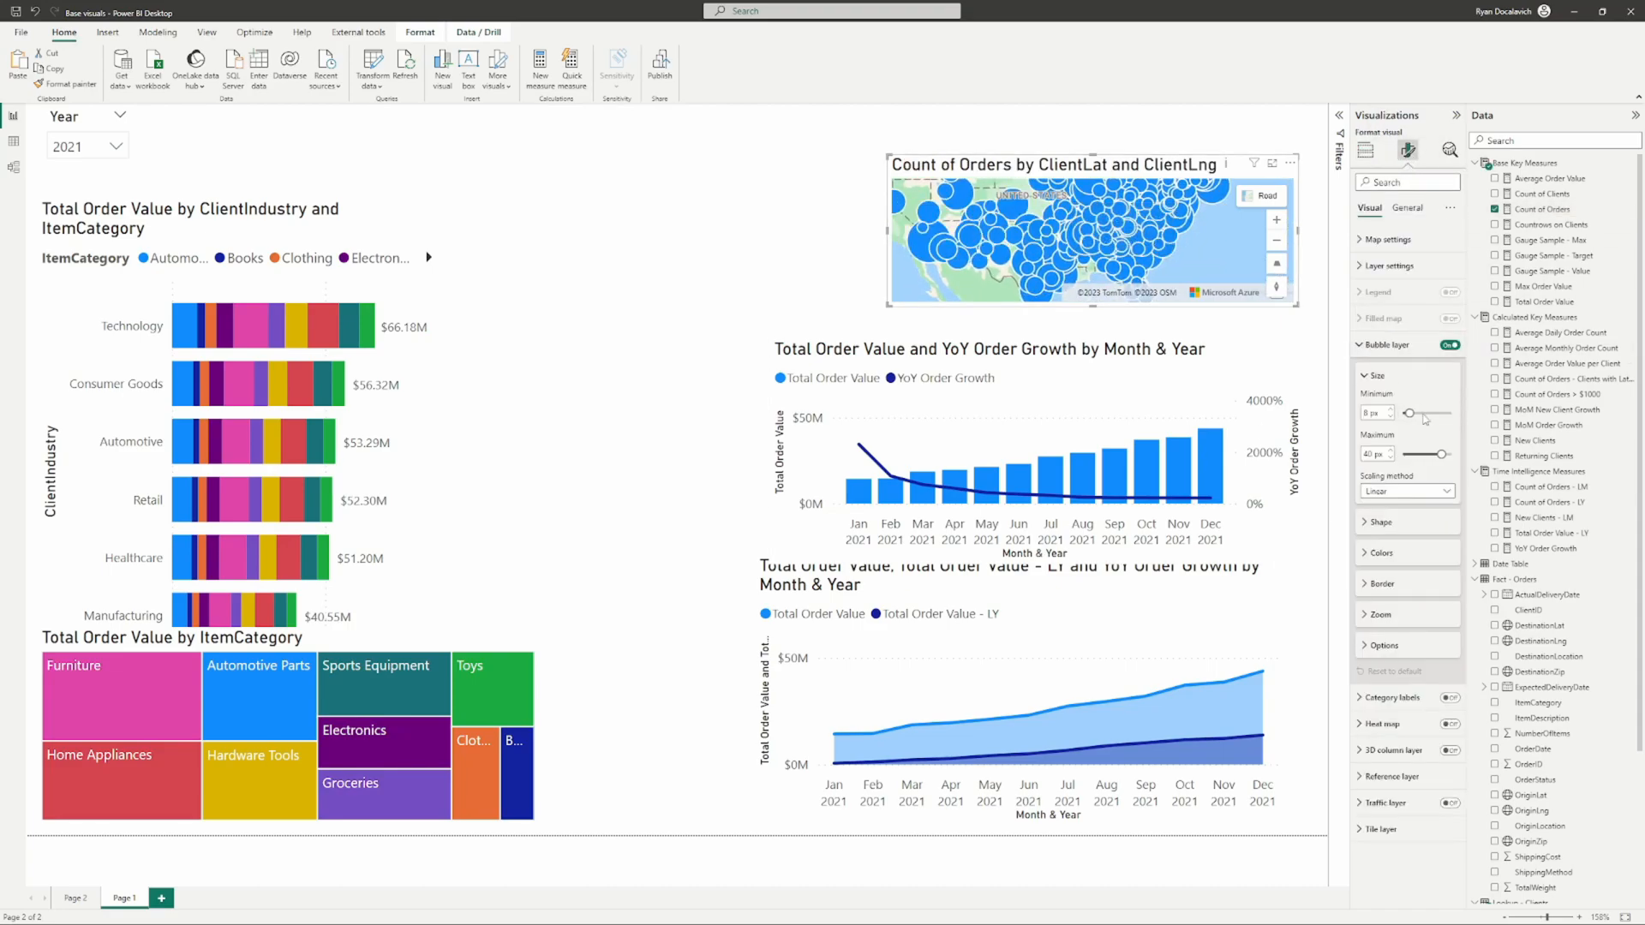
click(1390, 458)
click(1390, 460)
click(1390, 460)
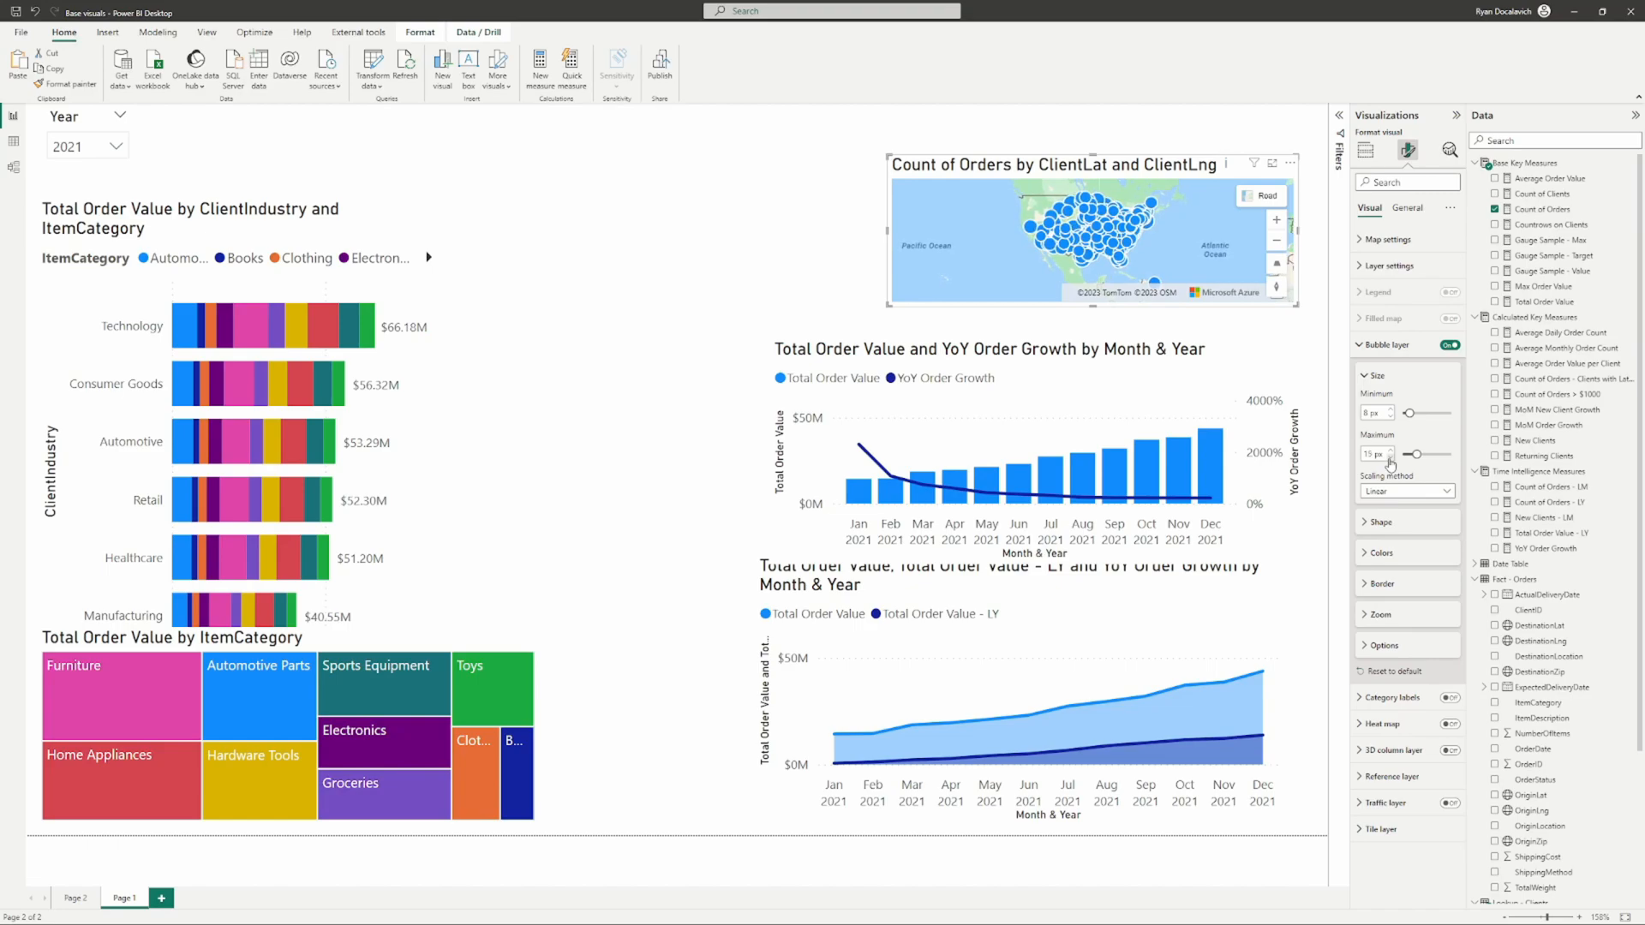
scroll(1071, 232, up, 3)
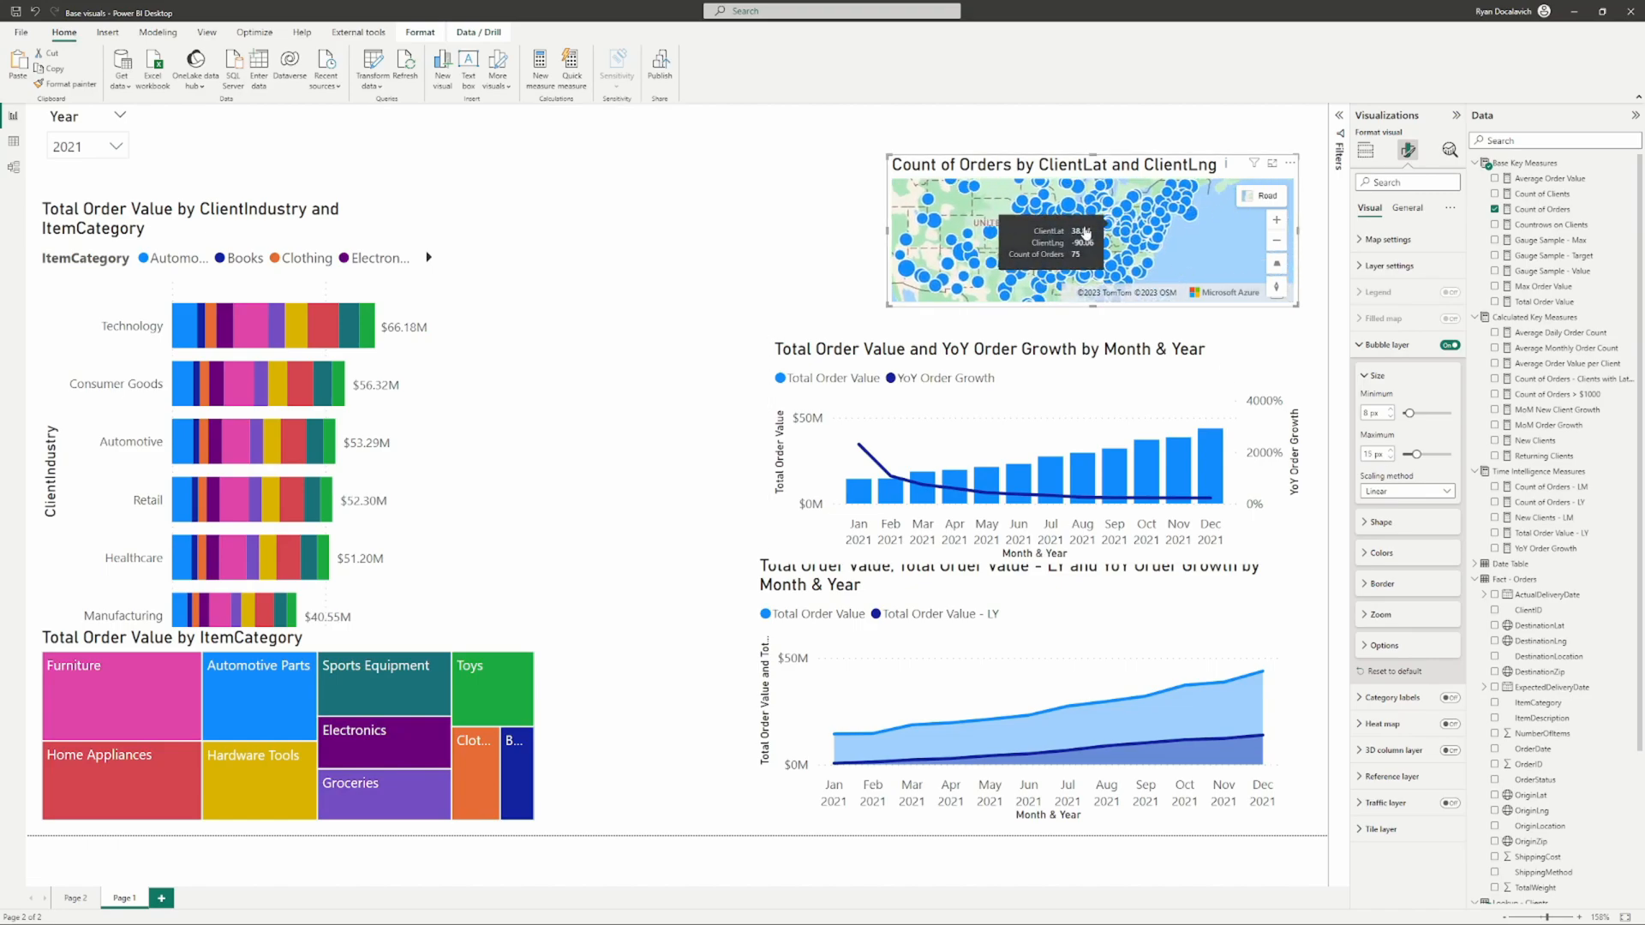
Step: Raise the maximum bubble size to 21 px and inspect bubbles across the United States
click(1390, 452)
scroll(1092, 231, up, 3)
drag(1132, 277, 1138, 269)
scroll(1135, 251, up, 1)
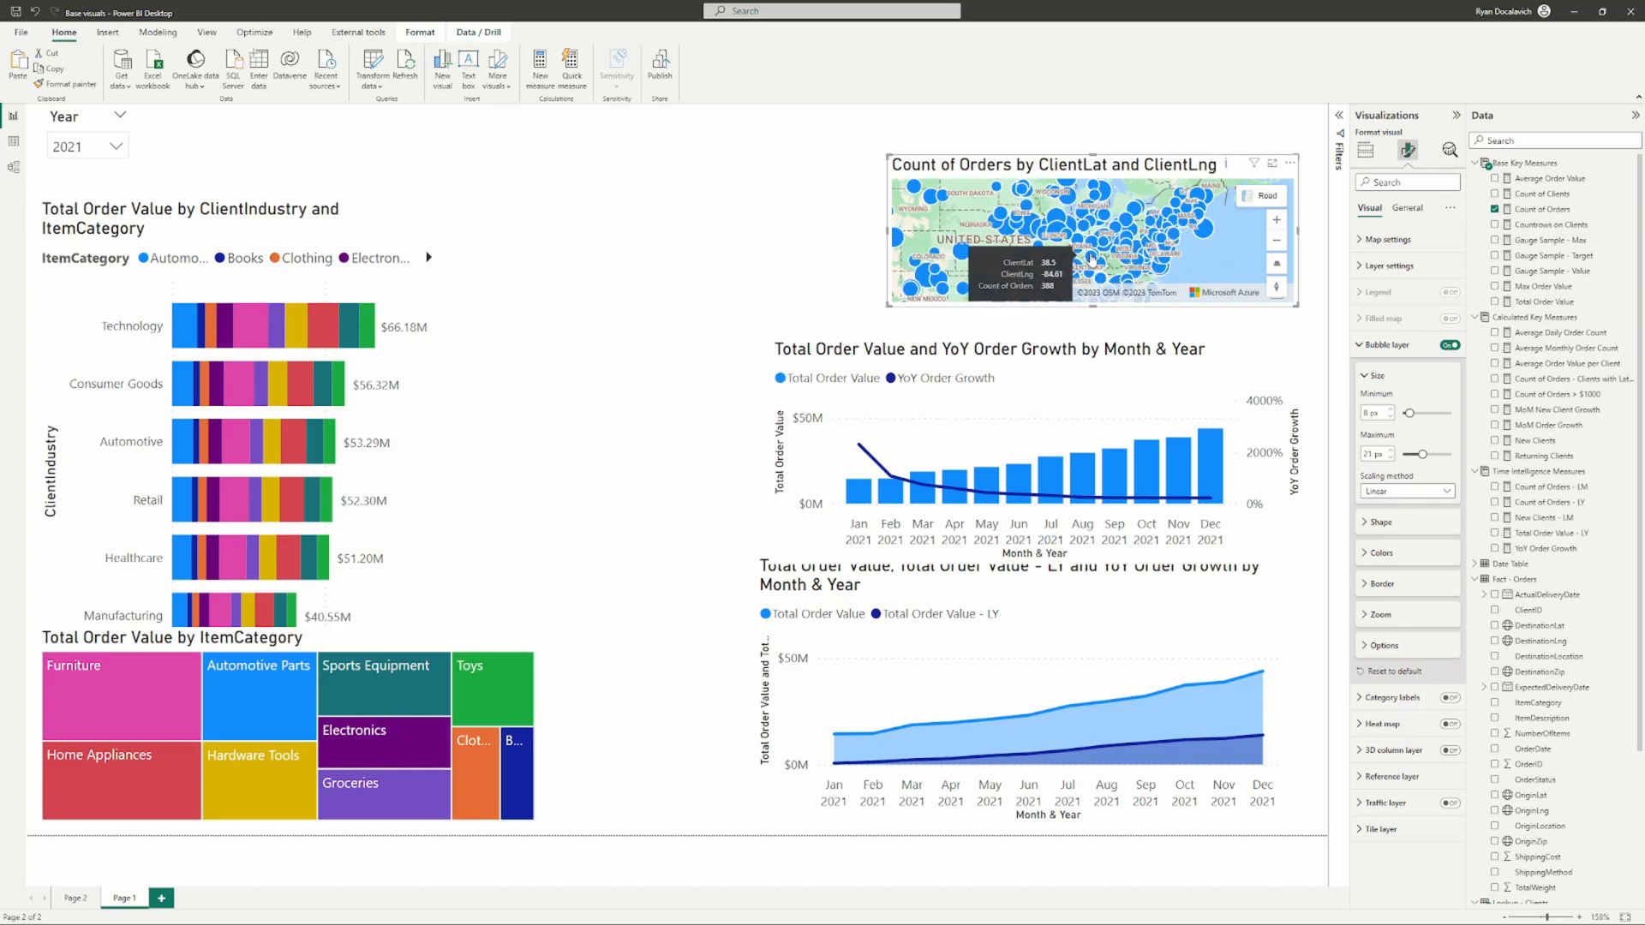
scroll(1139, 227, down, 2)
scroll(1146, 222, down, 1)
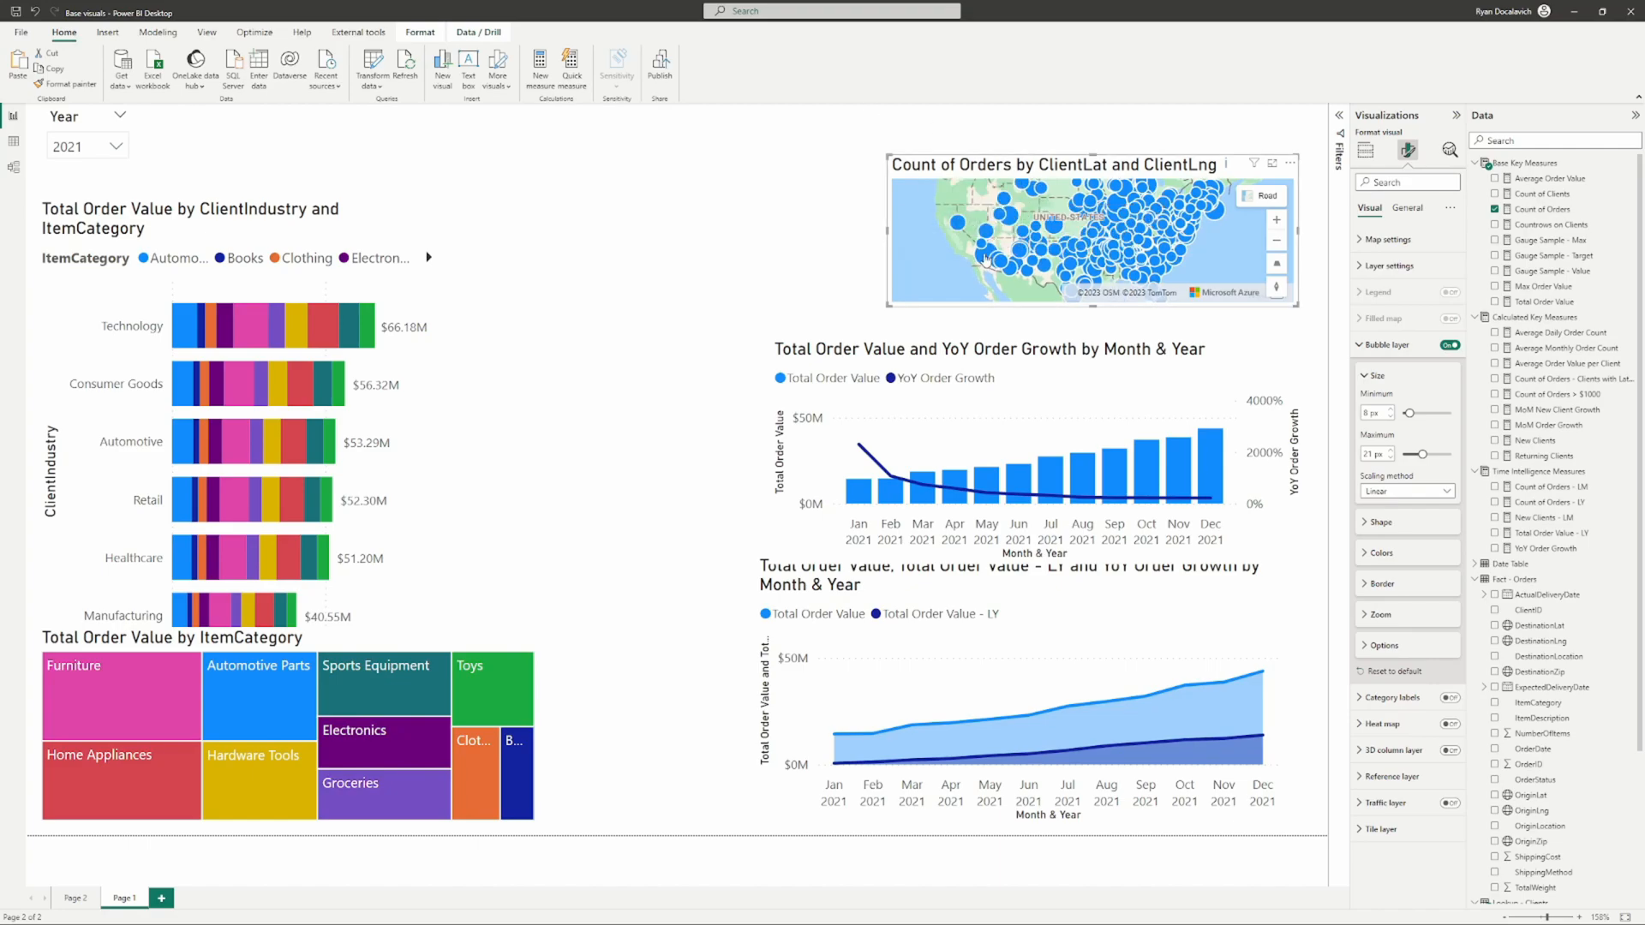
Step: Cross-highlight the page from a bubble on the US west coast, return to the map's field settings and clear the selection
click(987, 260)
scroll(1052, 242, down, 3)
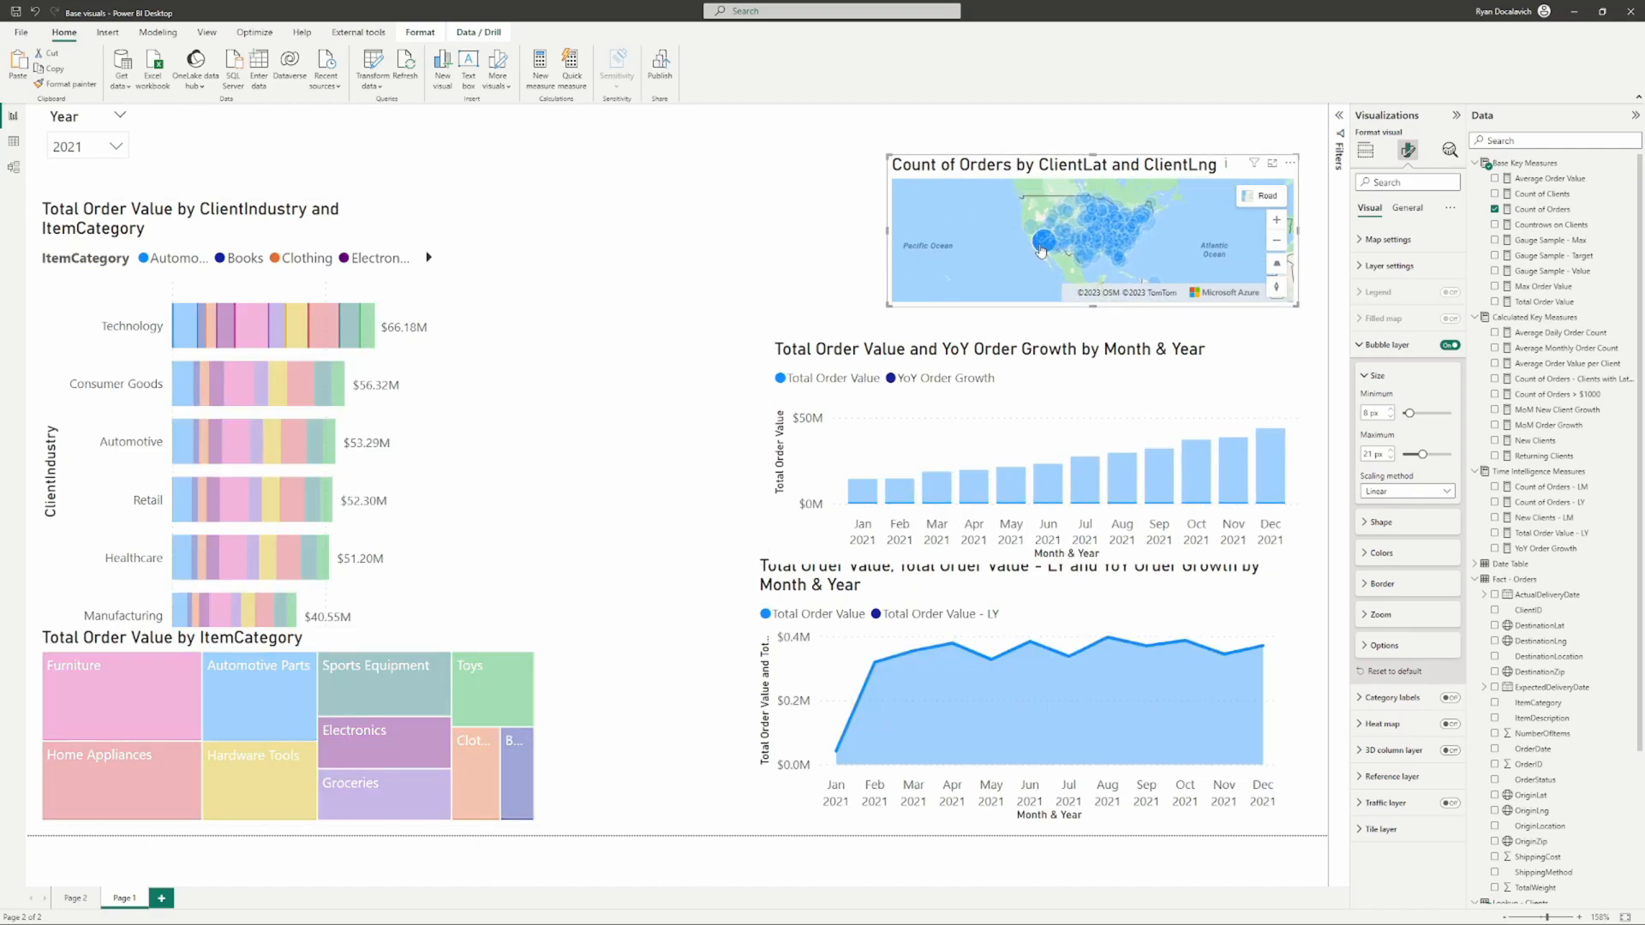
click(1366, 150)
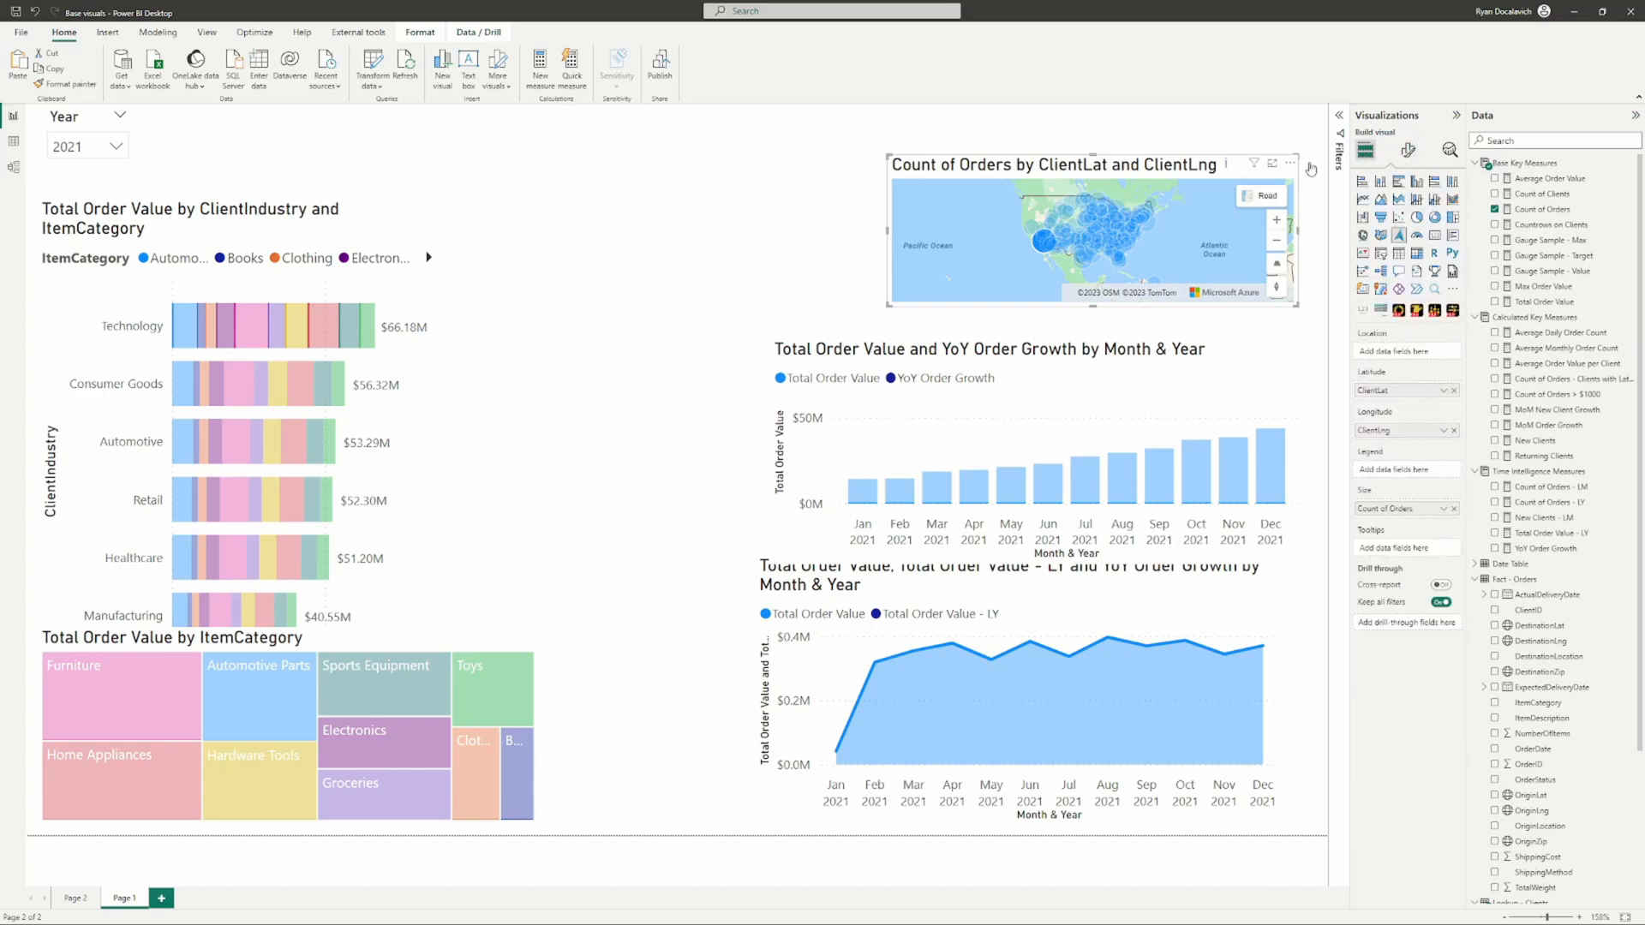
click(1038, 247)
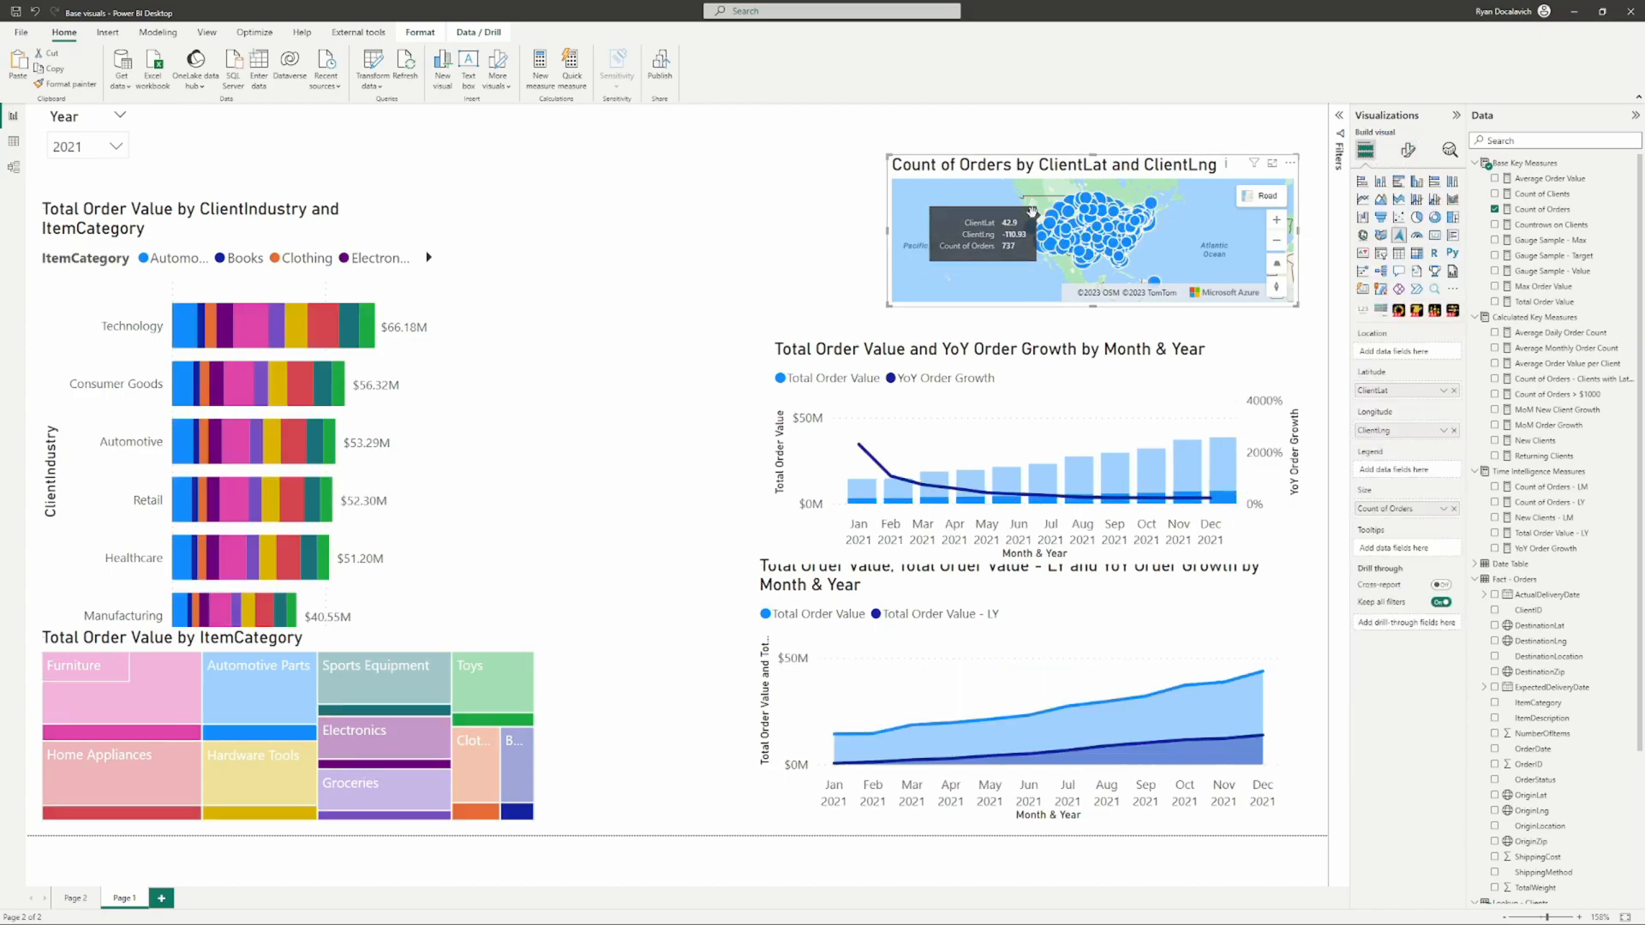
Step: Add an empty gauge visual, shrink it to a small wide box and place it beside the map
click(1018, 133)
click(1418, 237)
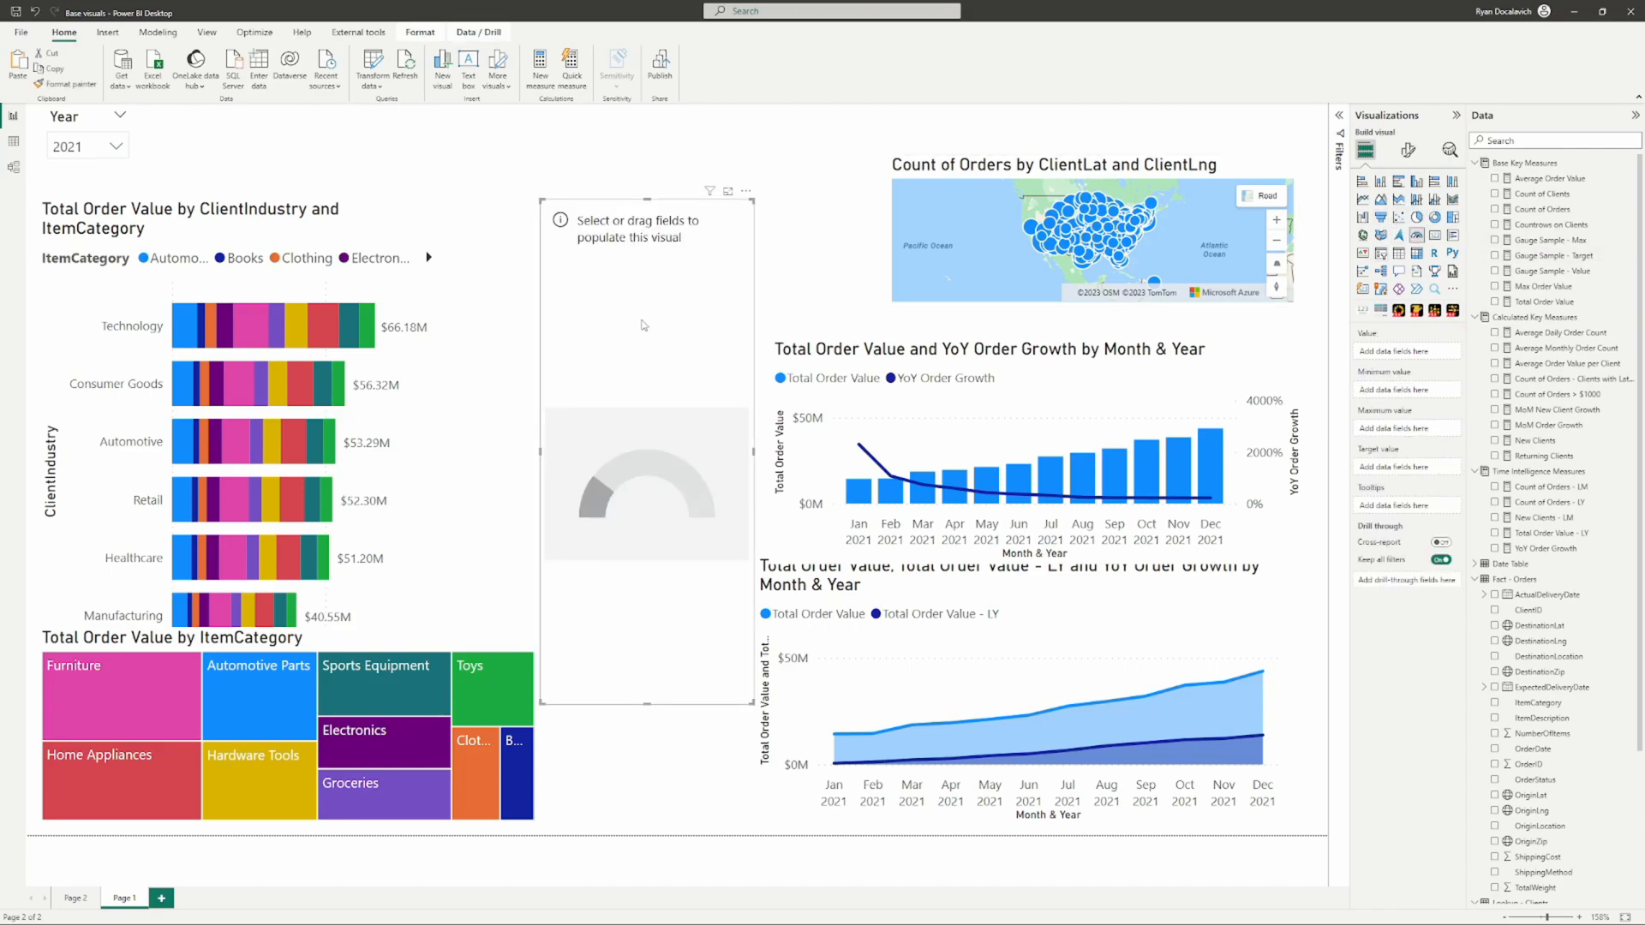
drag(753, 704, 835, 317)
drag(777, 270, 813, 235)
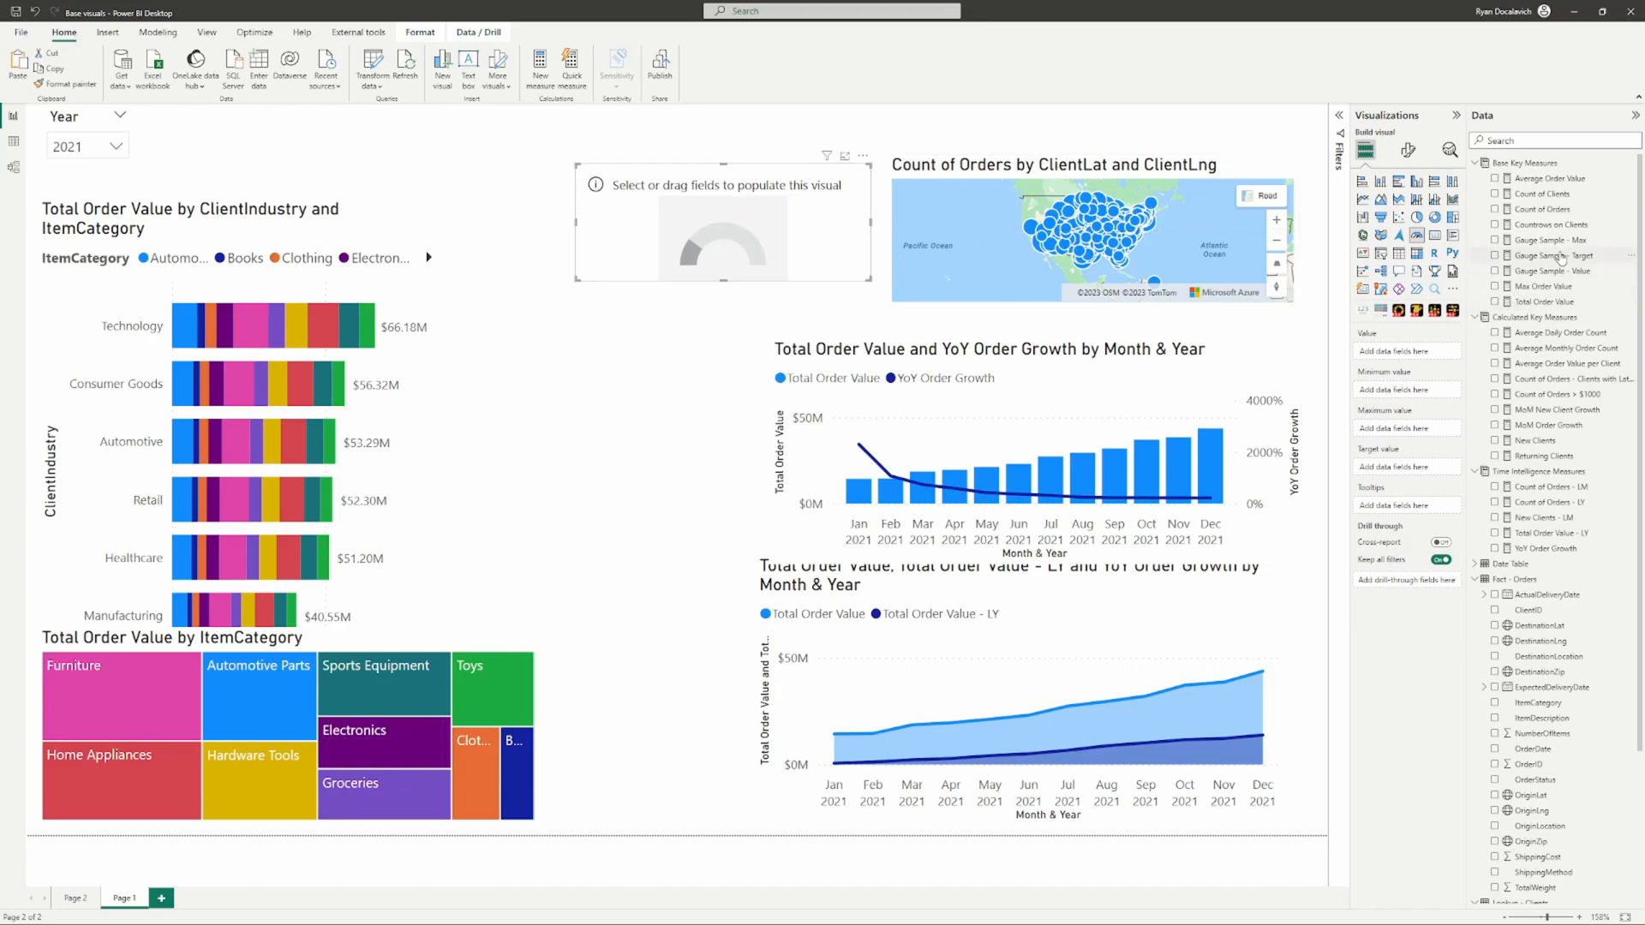
Step: Populate the gauge with Gauge Sample - Value as value, Gauge Sample - Max as maximum and Gauge Sample - Target as target
drag(1550, 271, 1405, 353)
drag(1568, 240, 1405, 429)
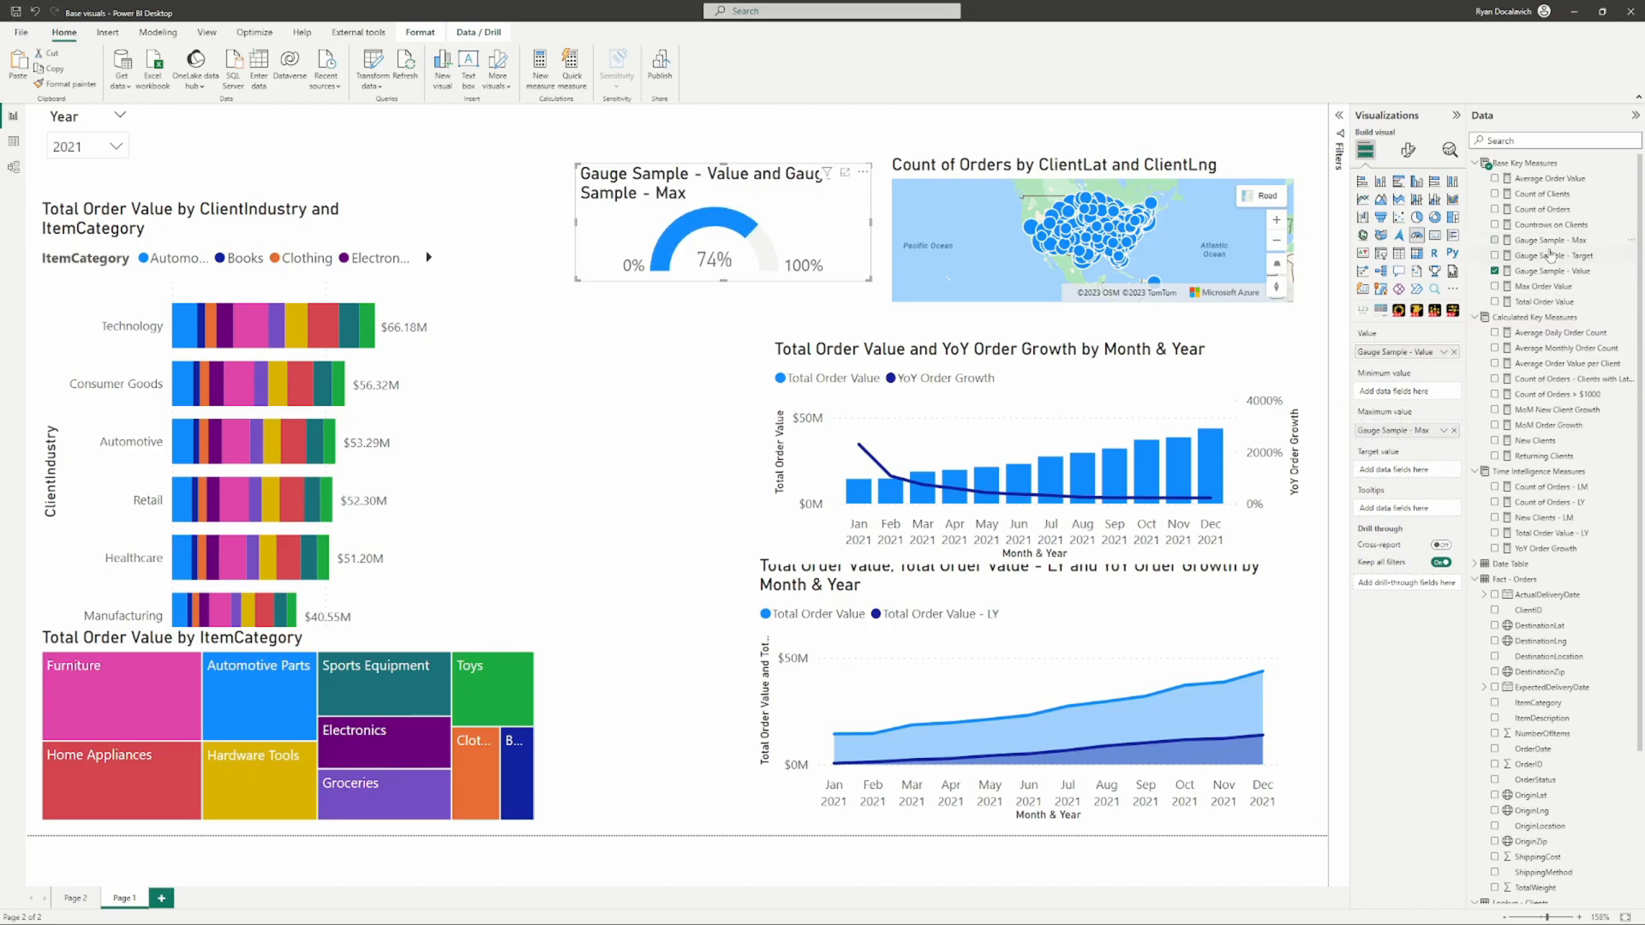
drag(1554, 257, 1405, 471)
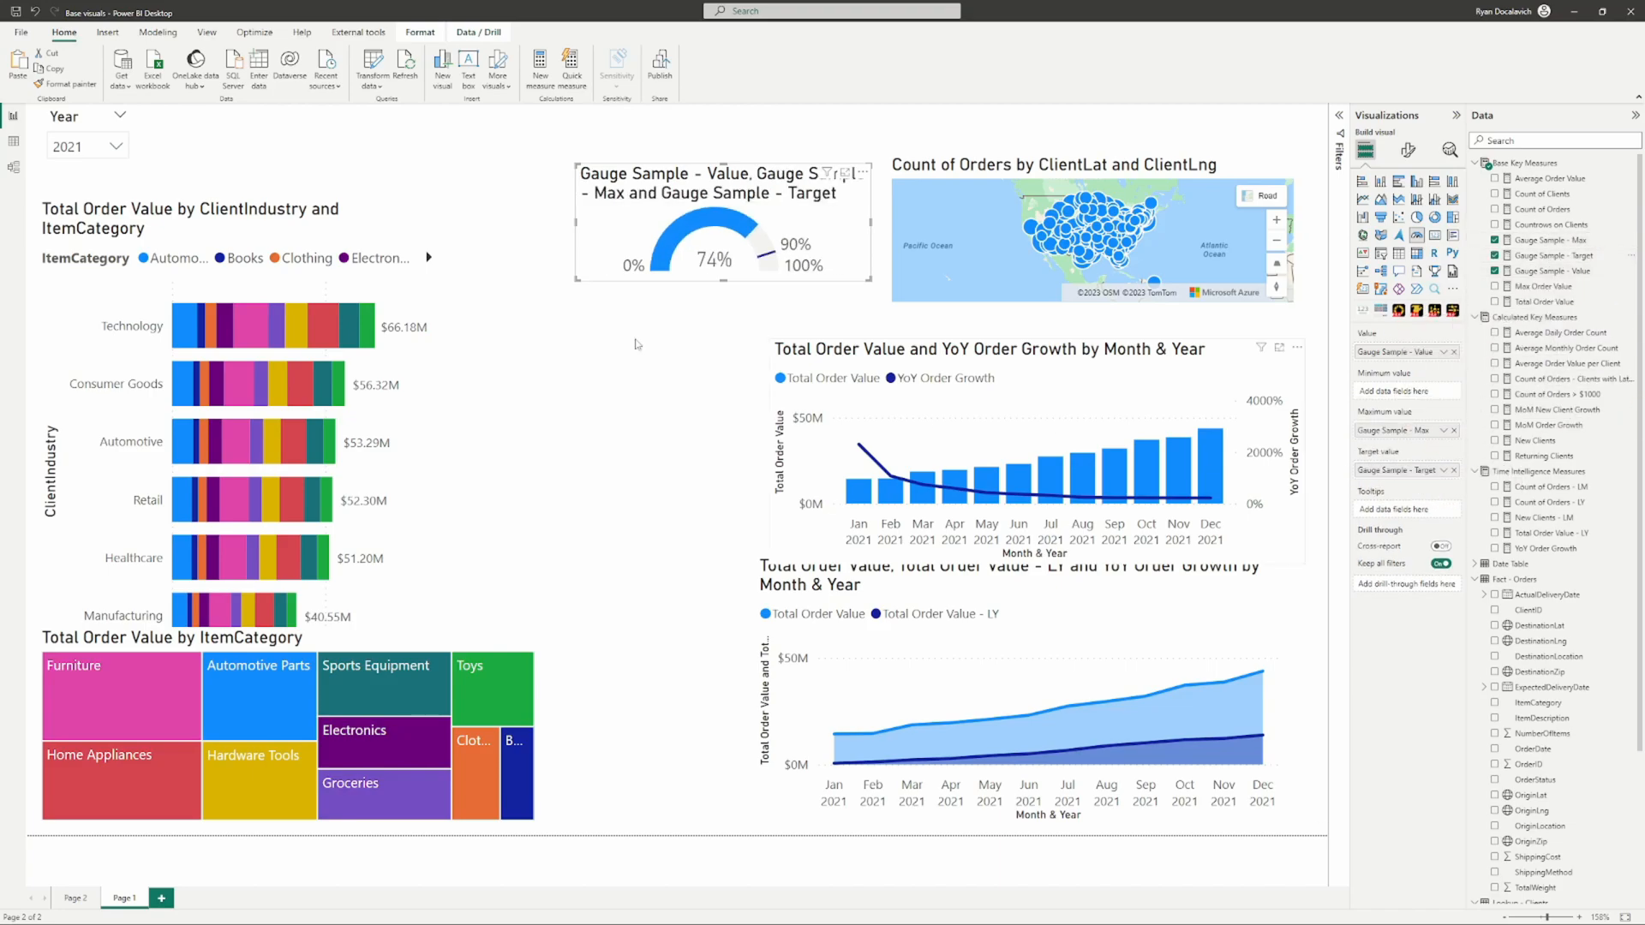
Step: Move the gauge to the page's upper-right corner and place the map directly beneath it
drag(655, 227, 697, 208)
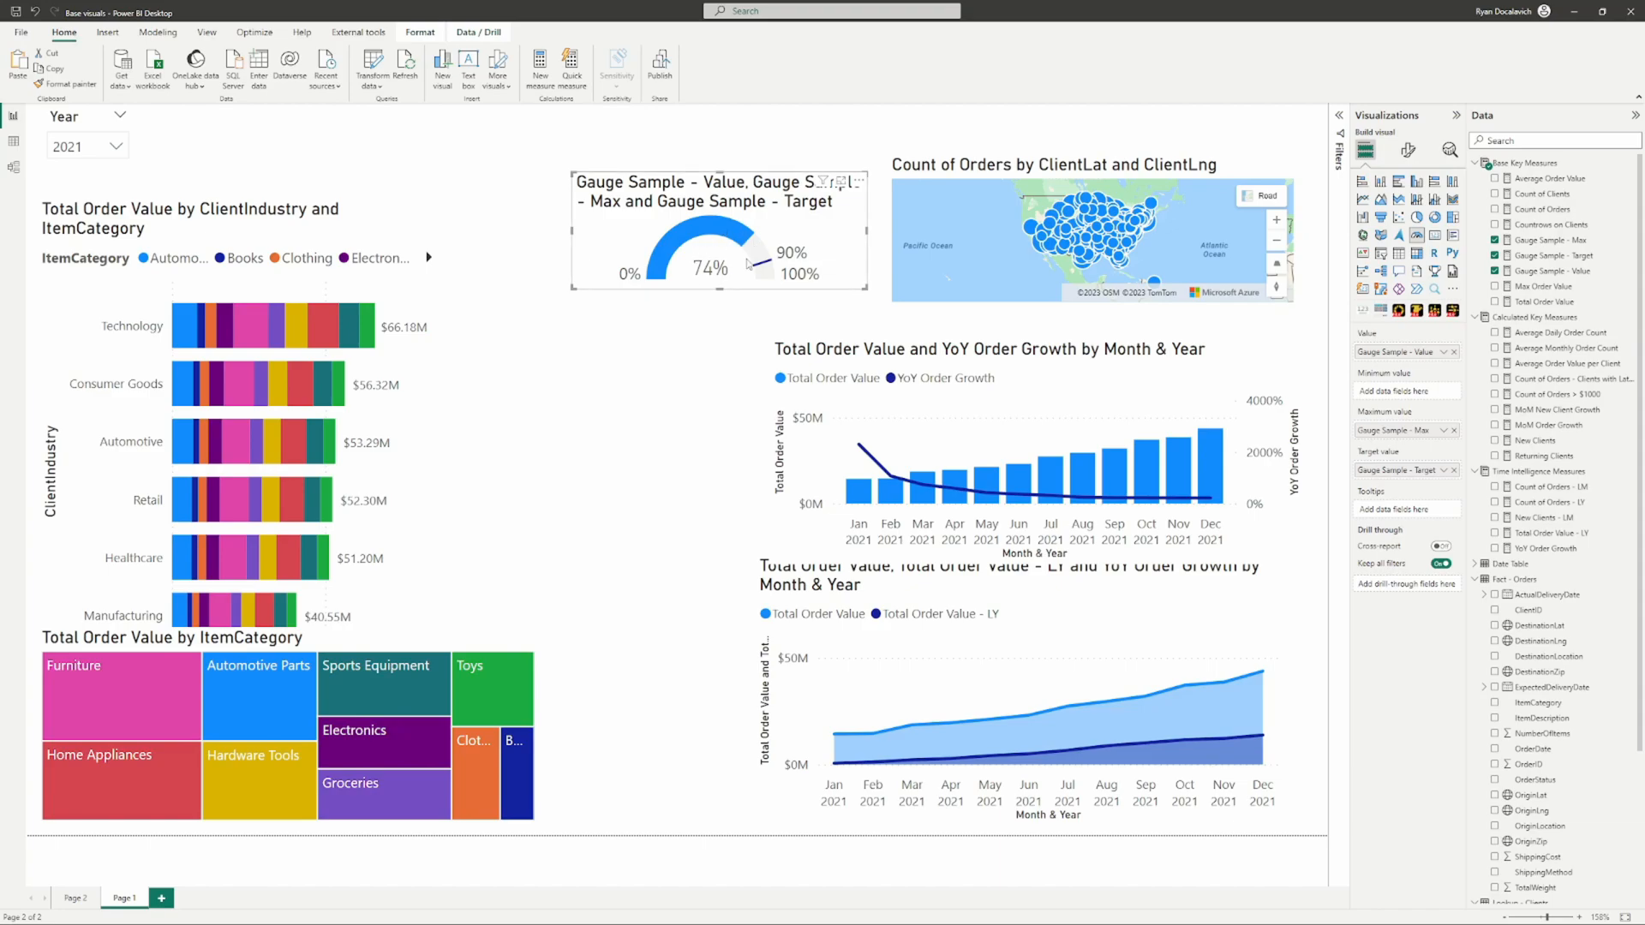
drag(772, 207, 1181, 133)
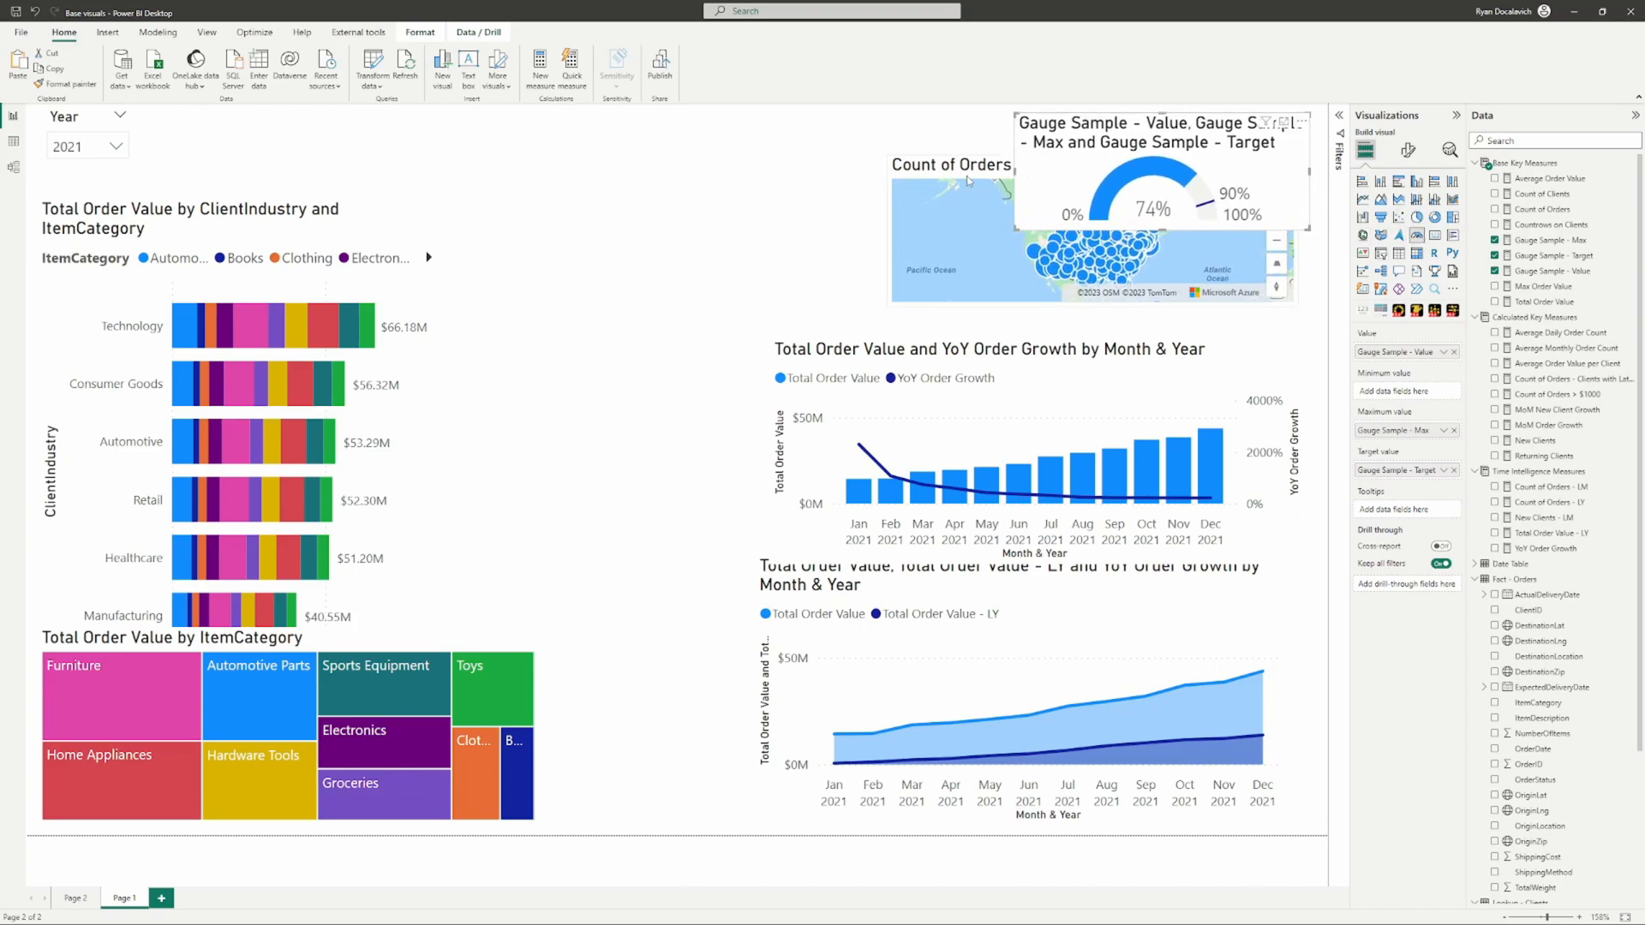
drag(981, 161, 1010, 255)
click(777, 138)
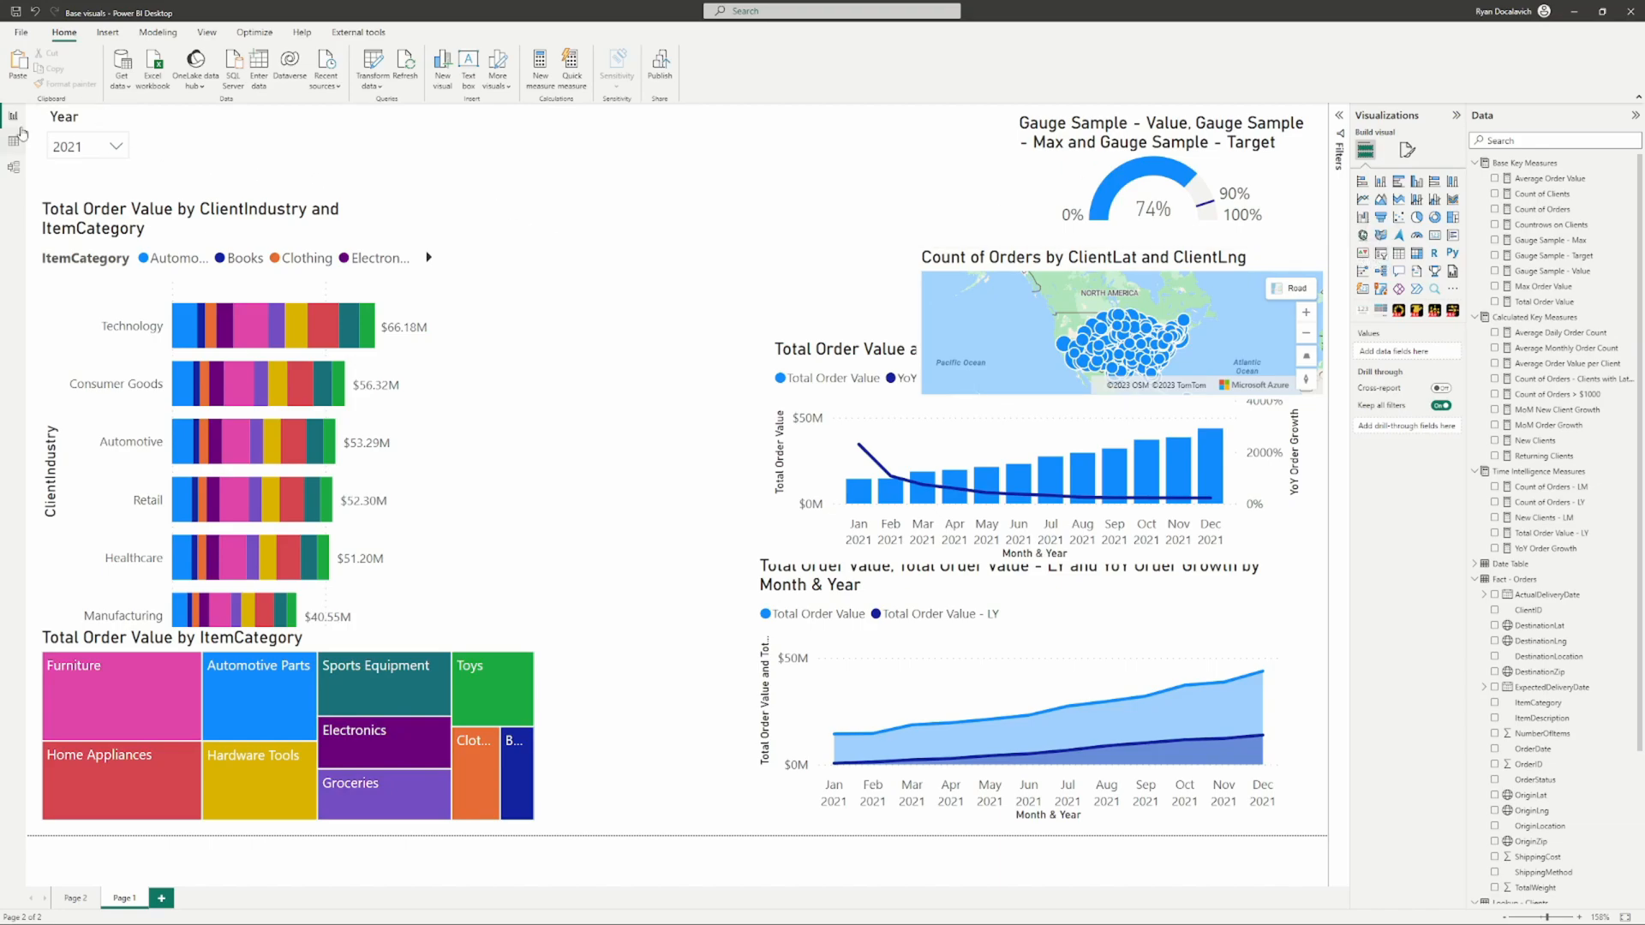
click(96, 116)
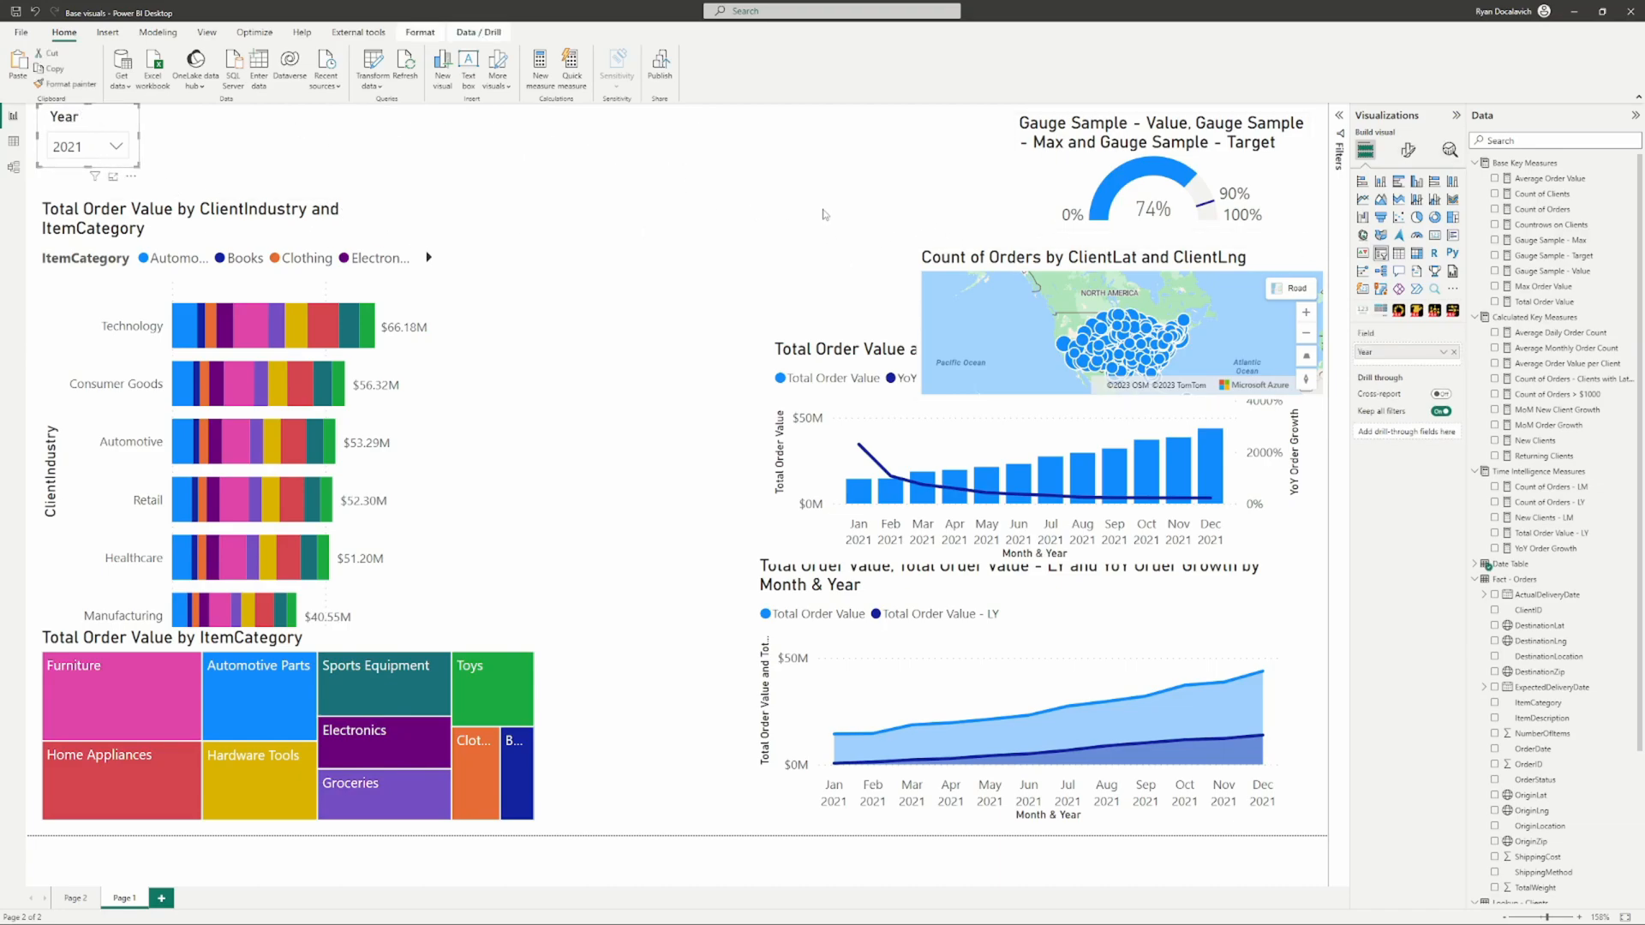
click(891, 207)
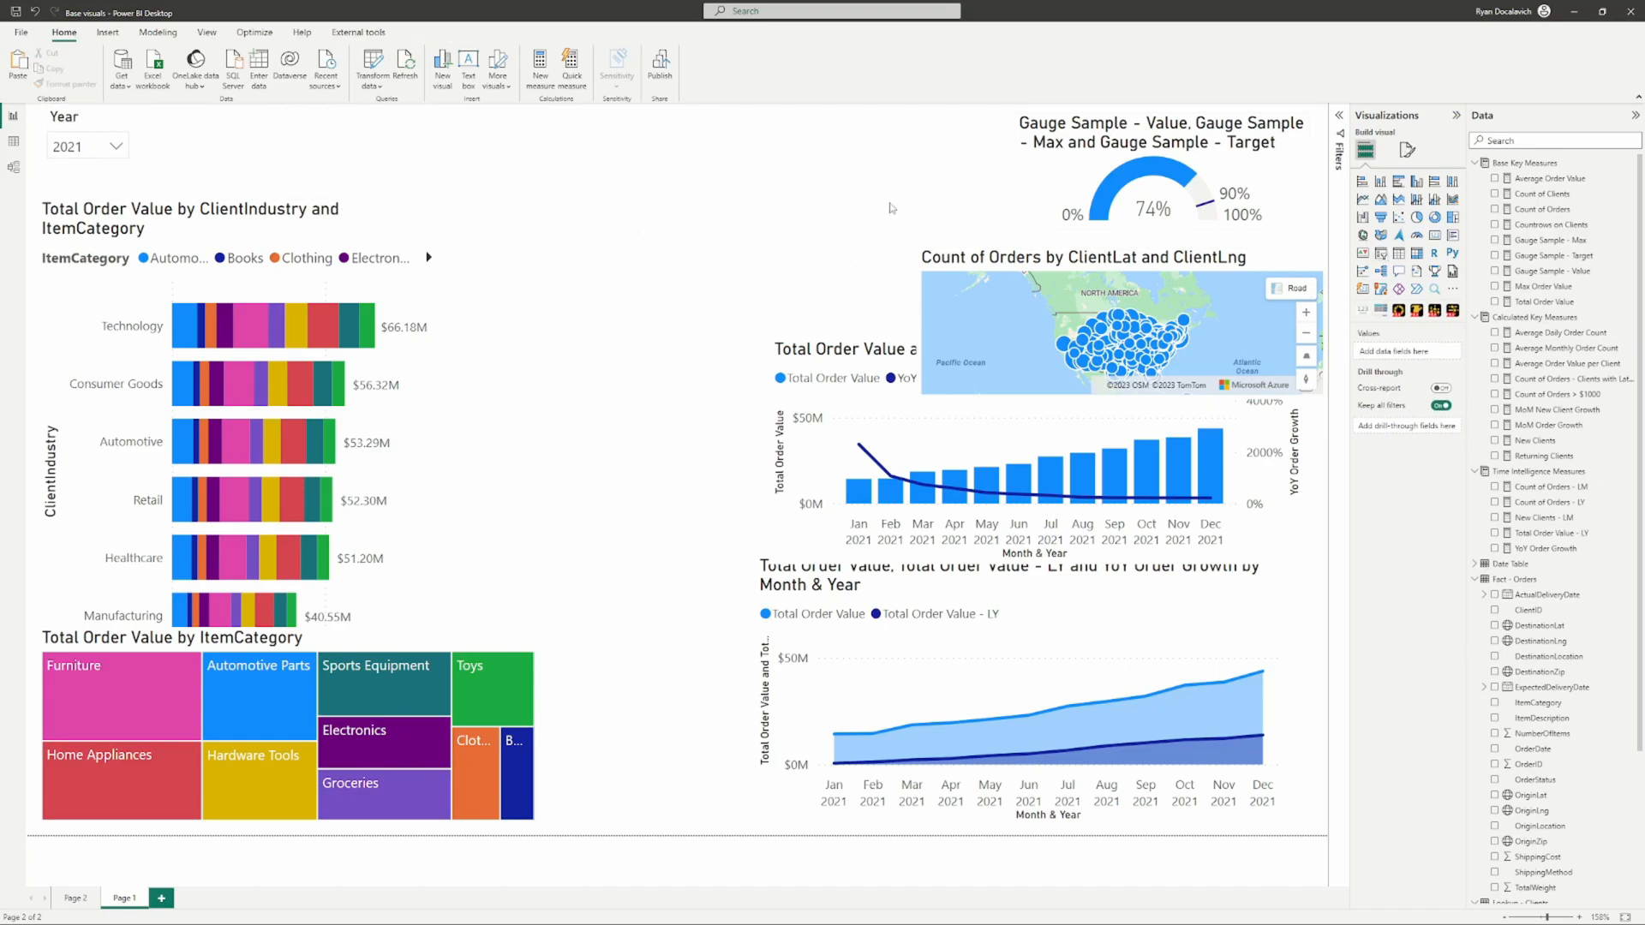
click(1364, 272)
drag(862, 358, 803, 445)
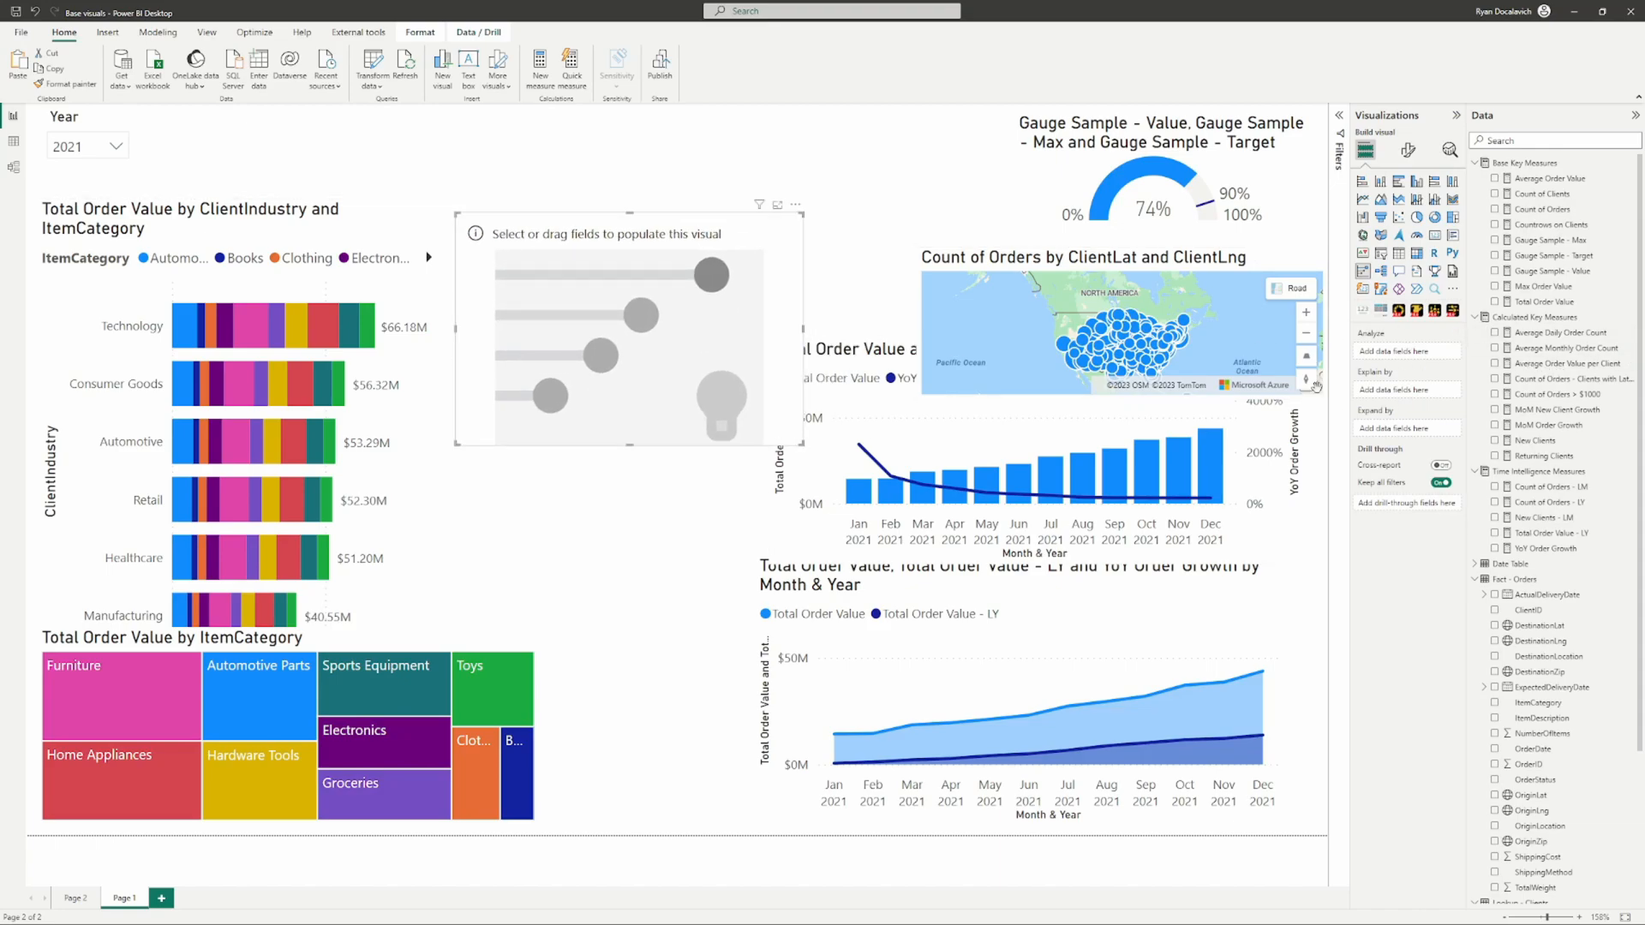
drag(535, 324, 555, 311)
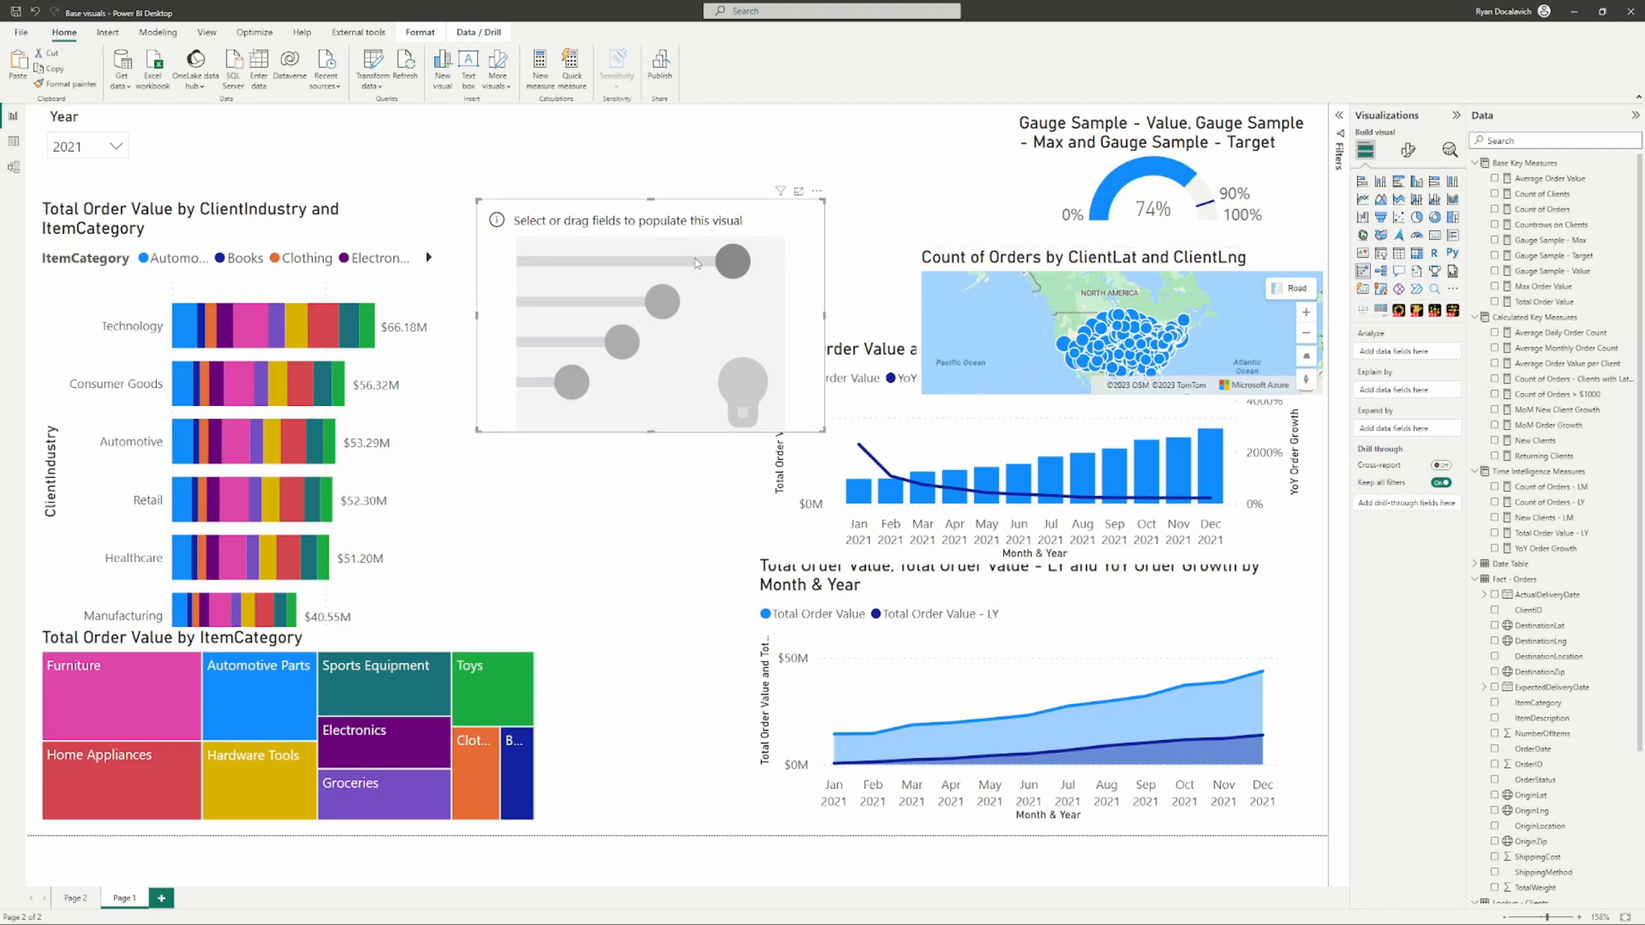
key(Delete)
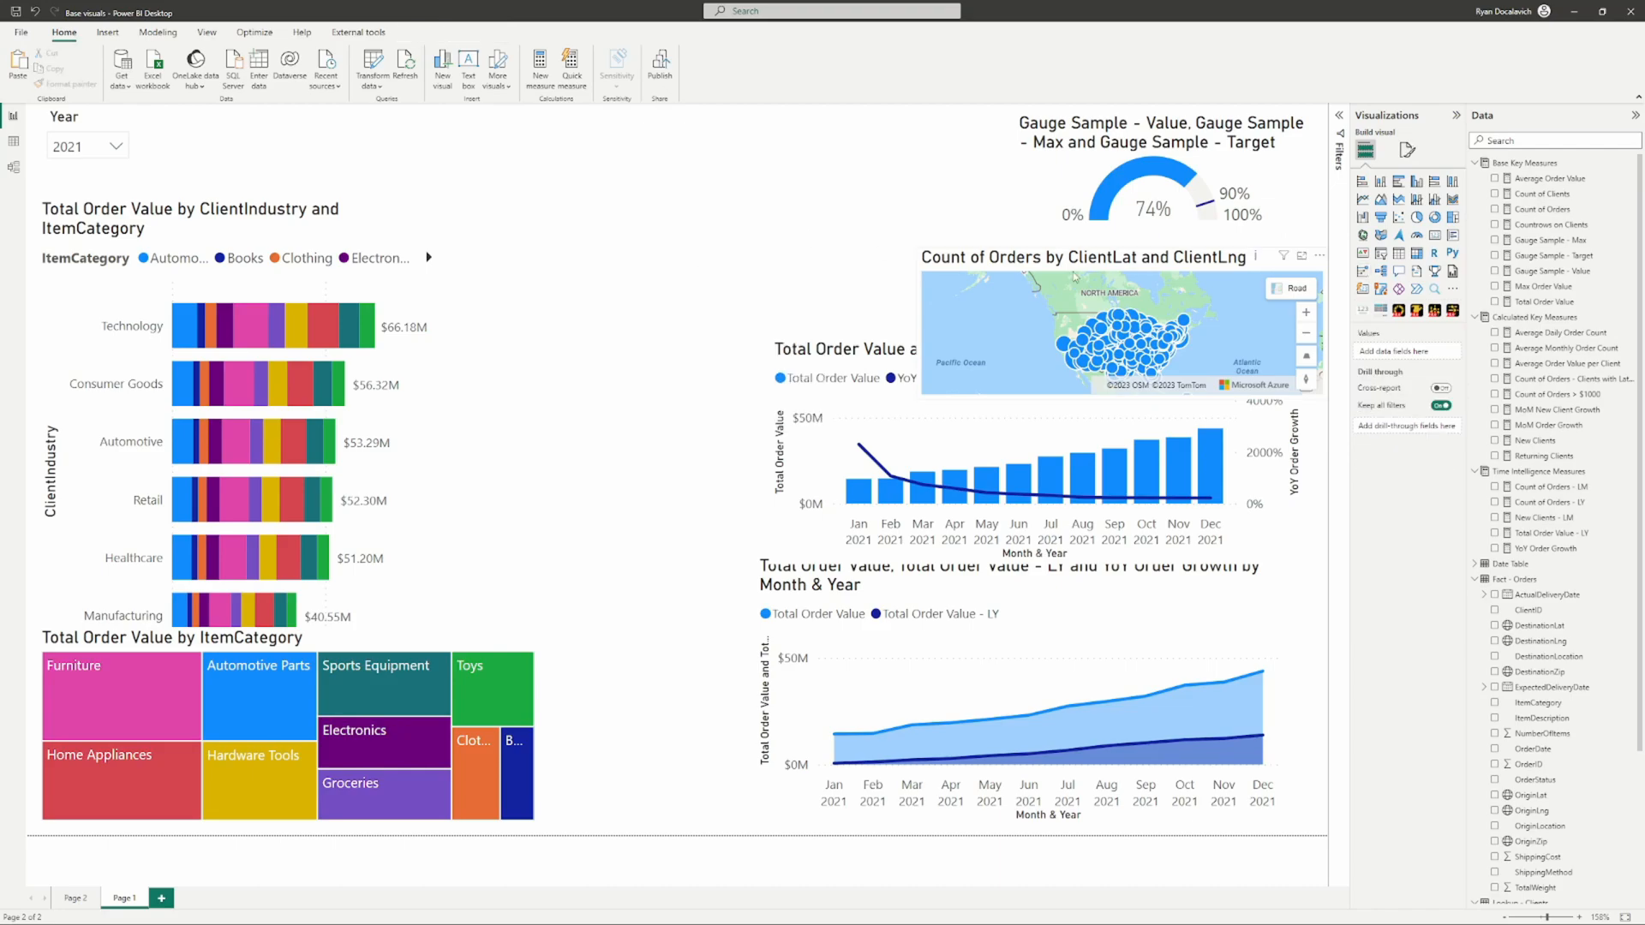
Step: Add an empty decomposition tree visual, make it taller and place it between the bar chart and the map
click(1382, 272)
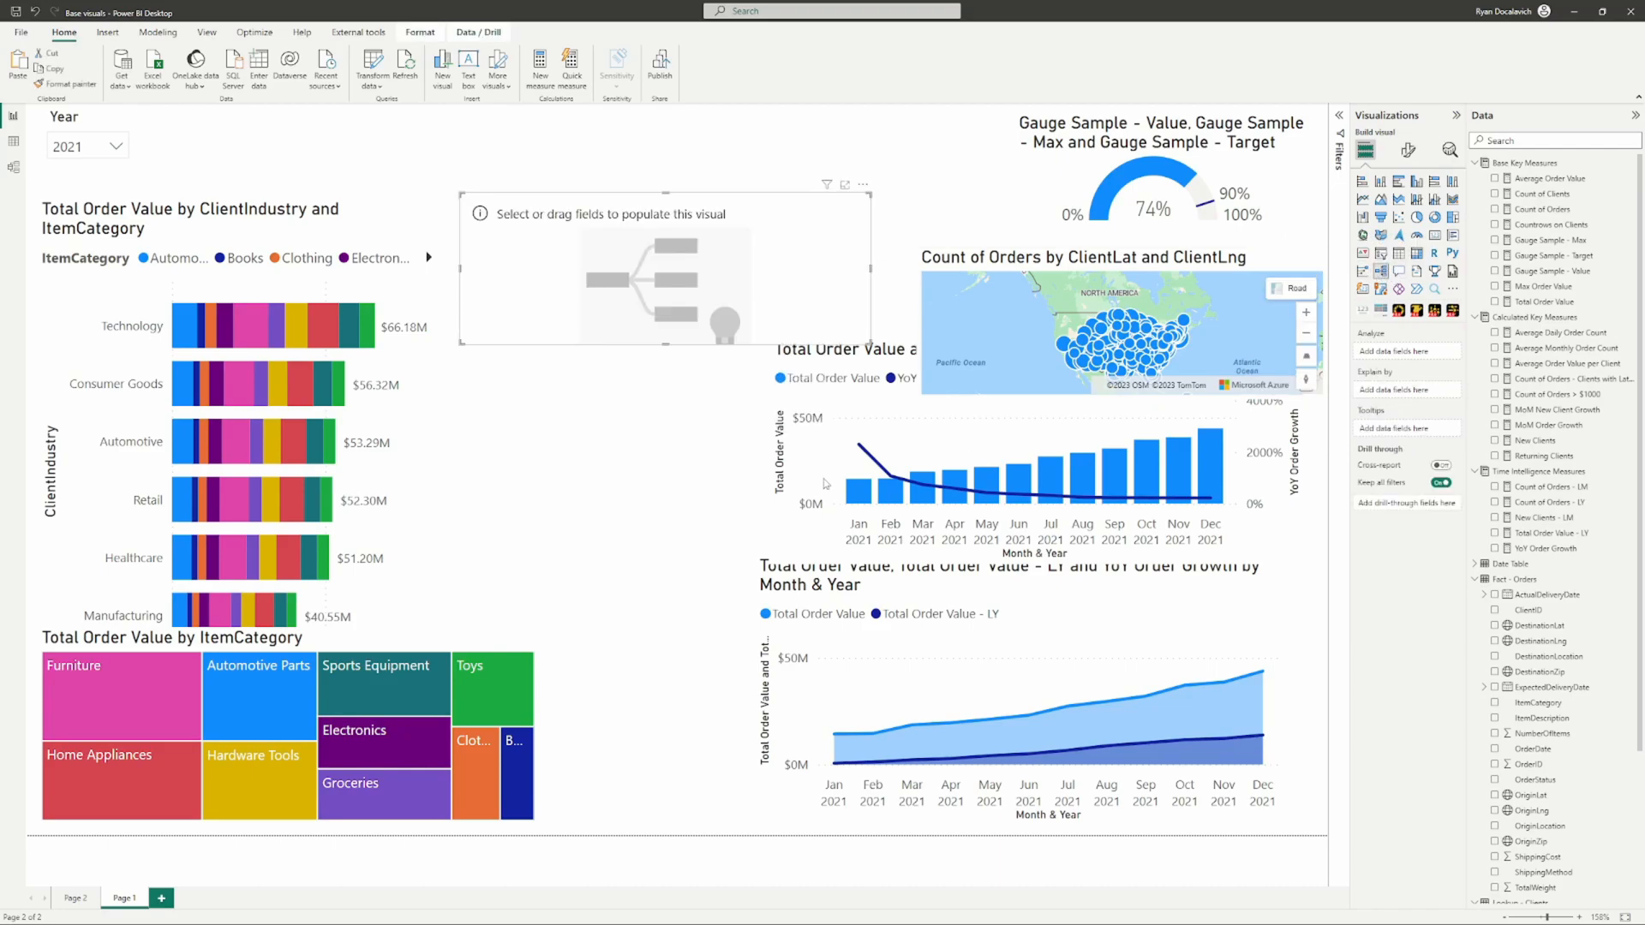
drag(669, 343, 682, 499)
drag(729, 370, 743, 329)
Step: Set the decomposition tree to analyze Total Order Value, explained by Territory, Role, EmployeeName and ClientName
click(1476, 581)
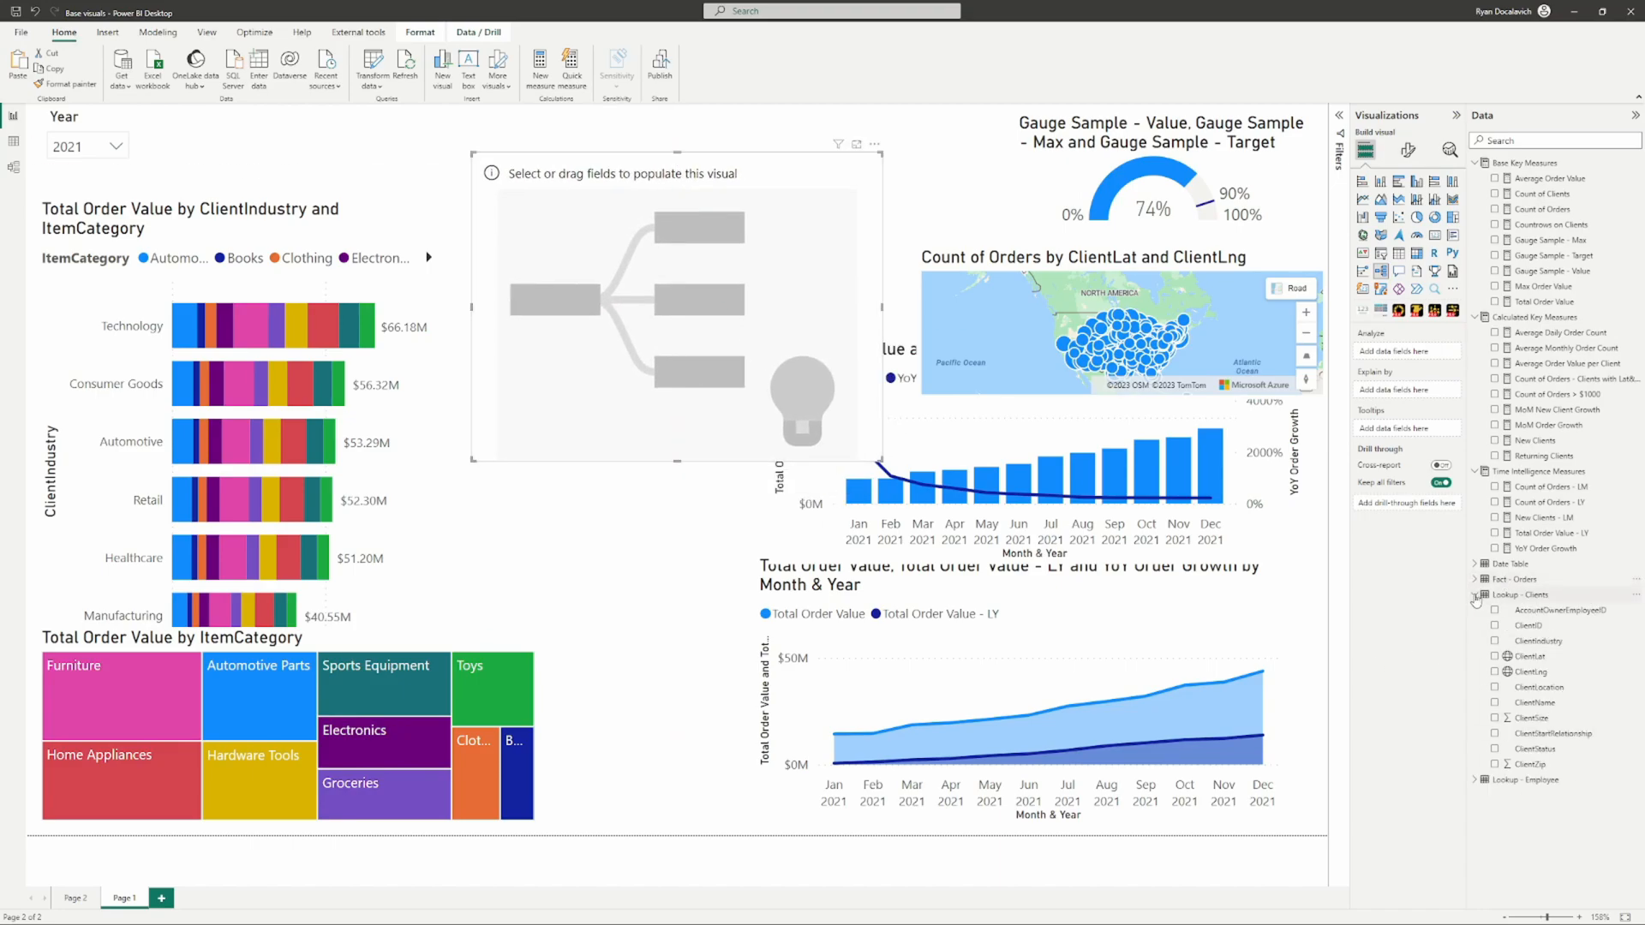
click(1477, 595)
click(1475, 609)
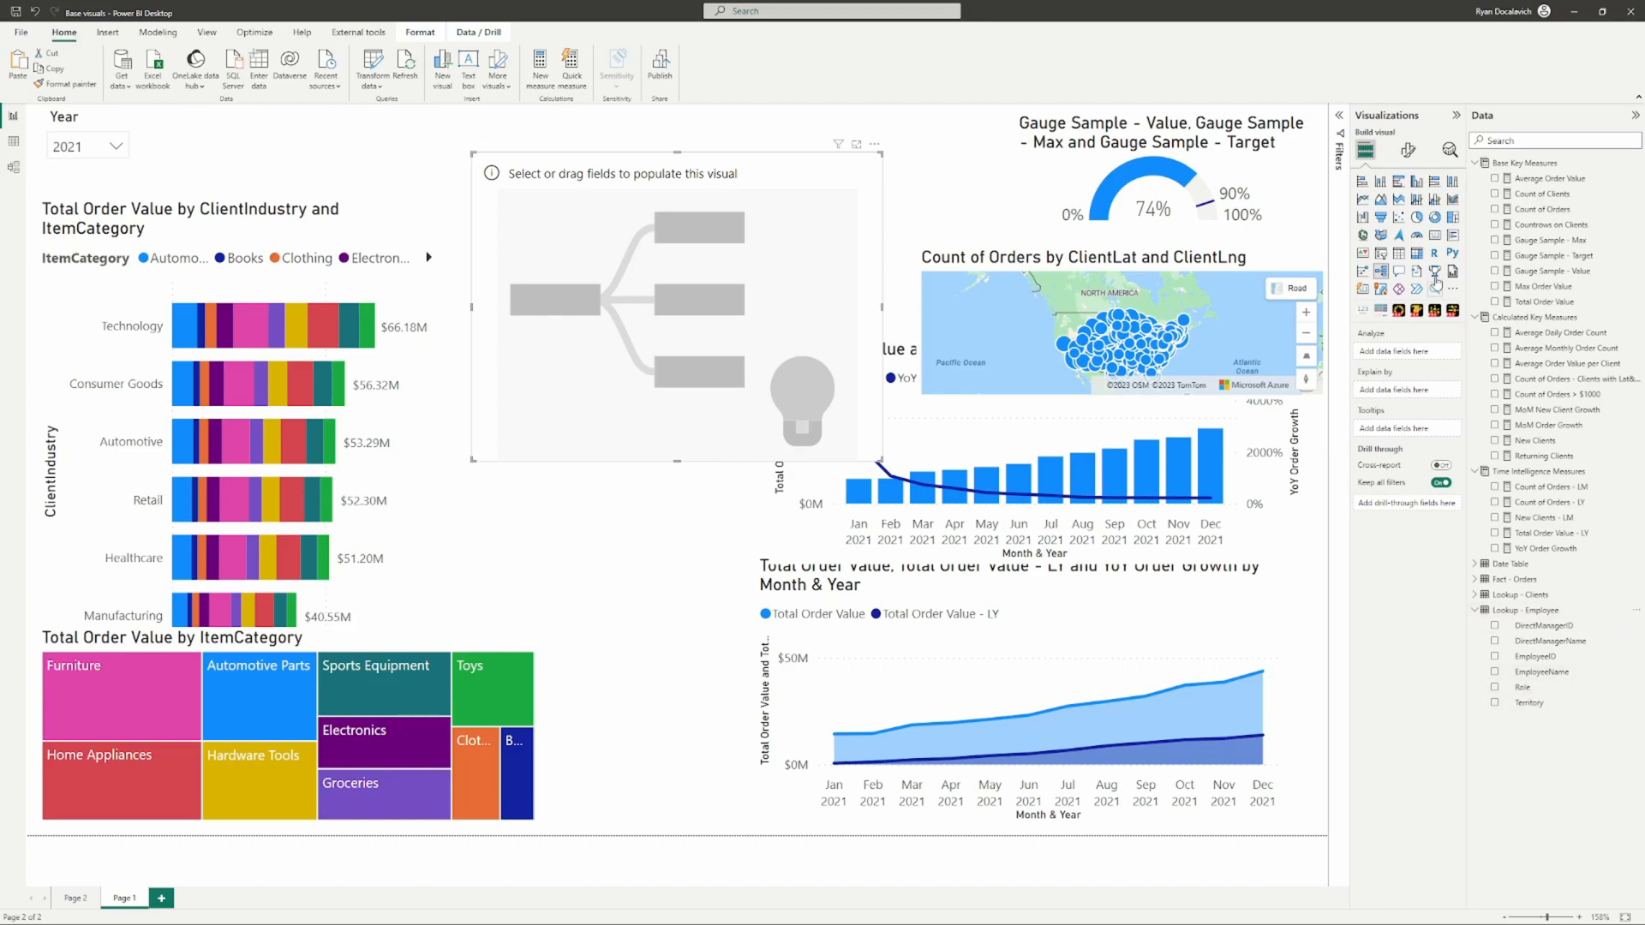
click(1524, 301)
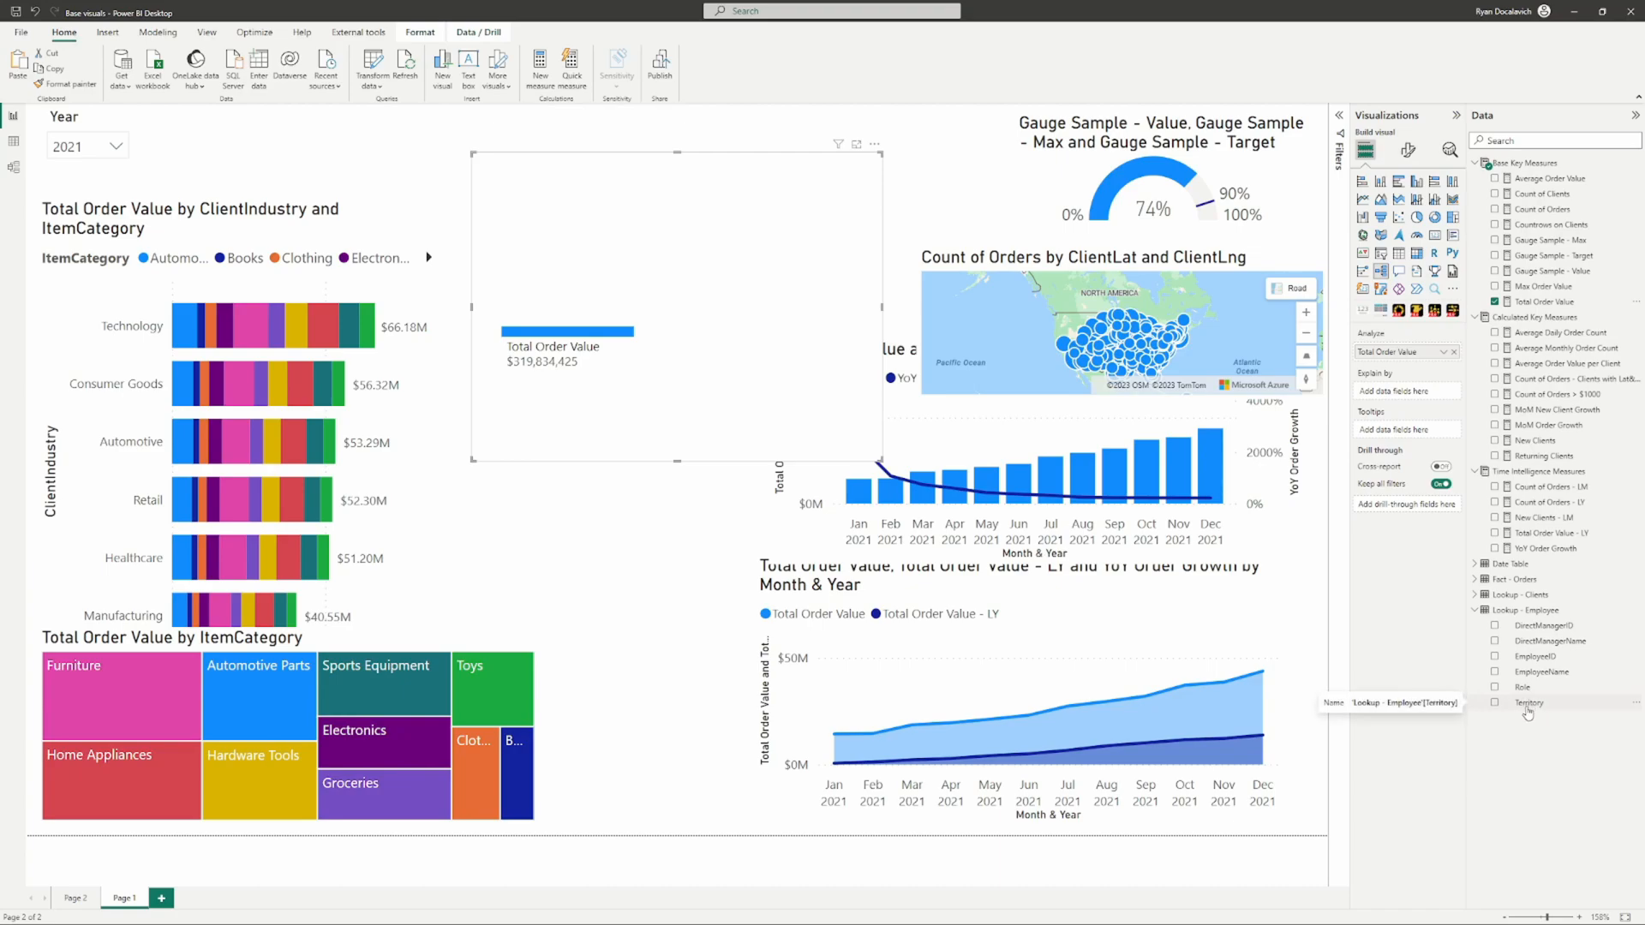
drag(1531, 706, 1405, 392)
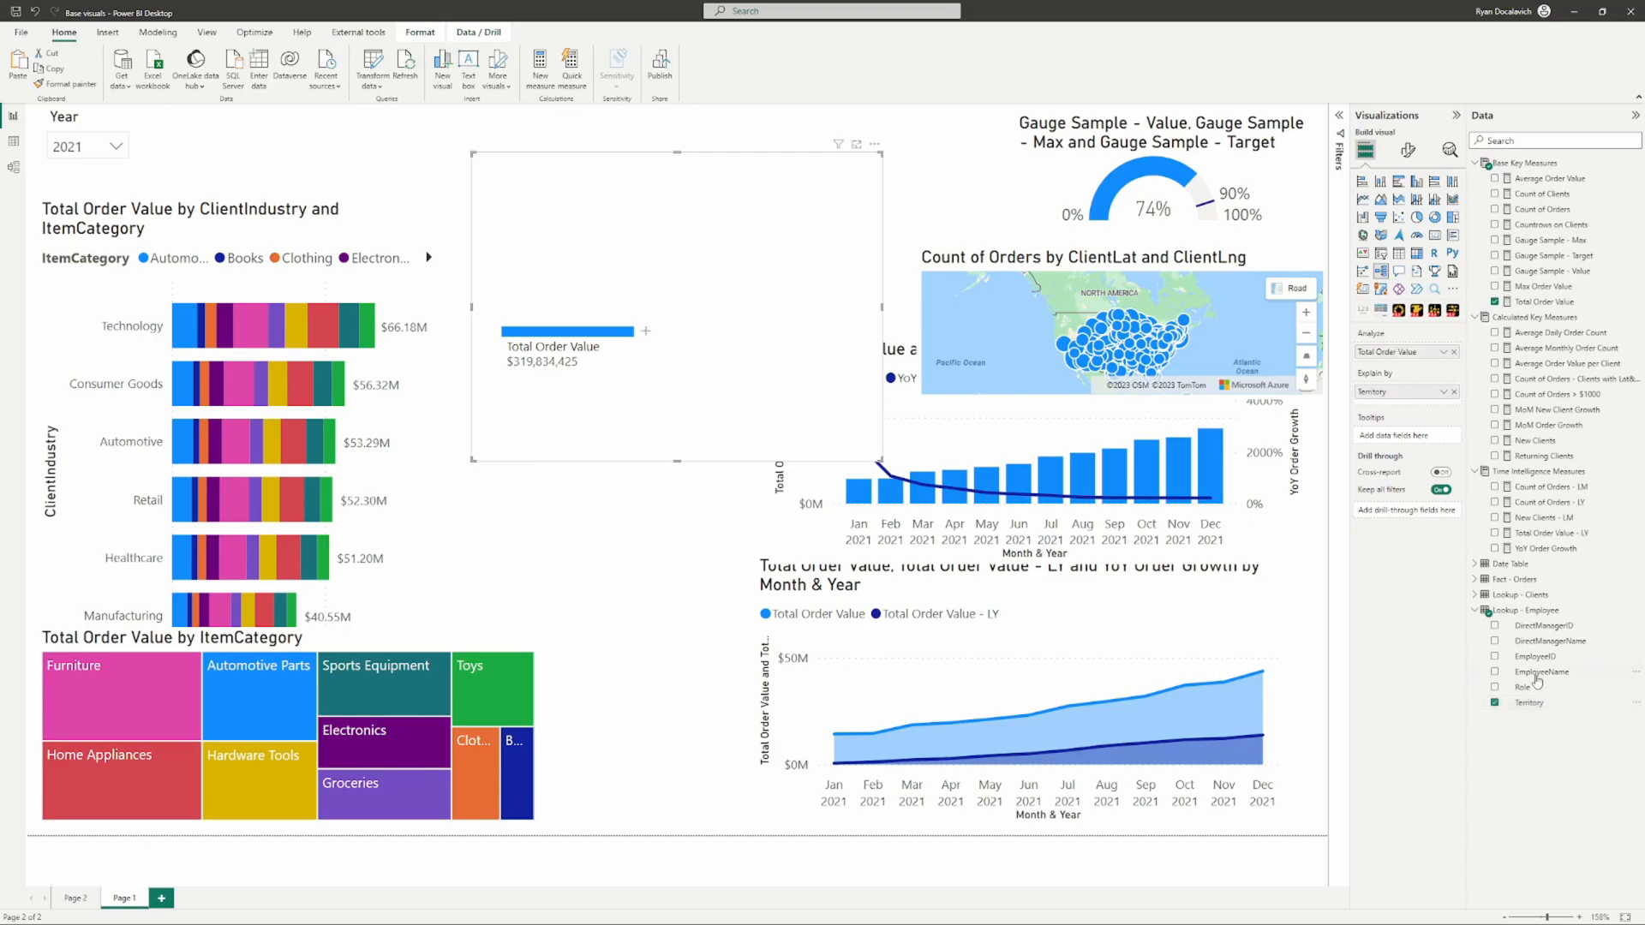
drag(1532, 691, 1406, 403)
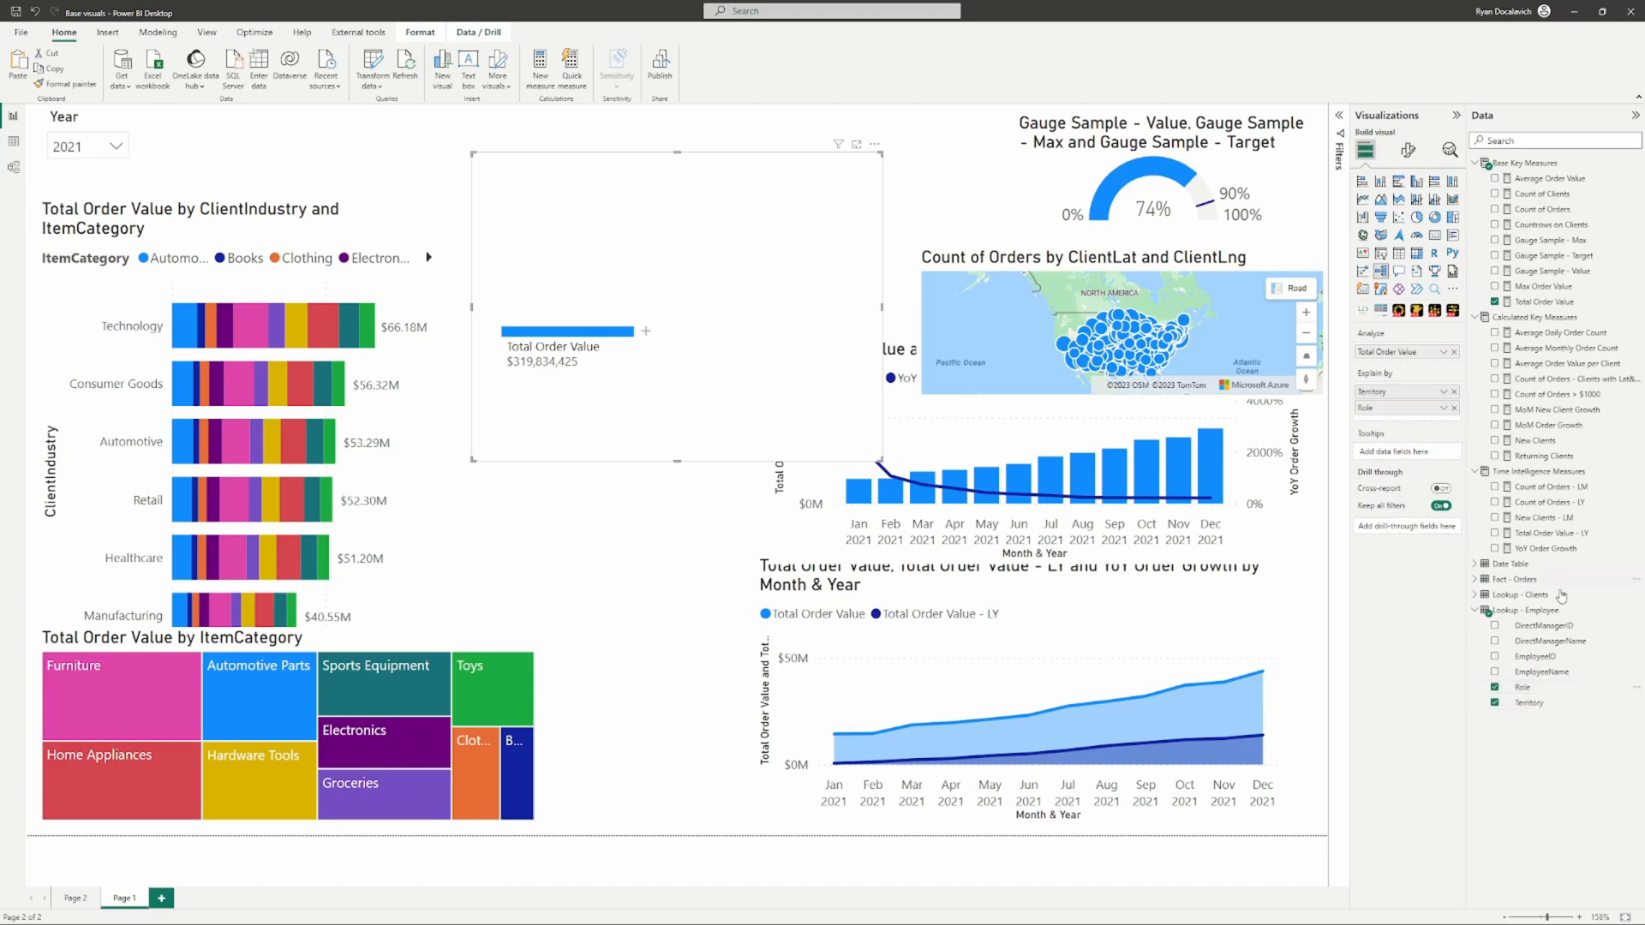
drag(1561, 676, 1398, 423)
click(1474, 595)
drag(1555, 711, 1405, 439)
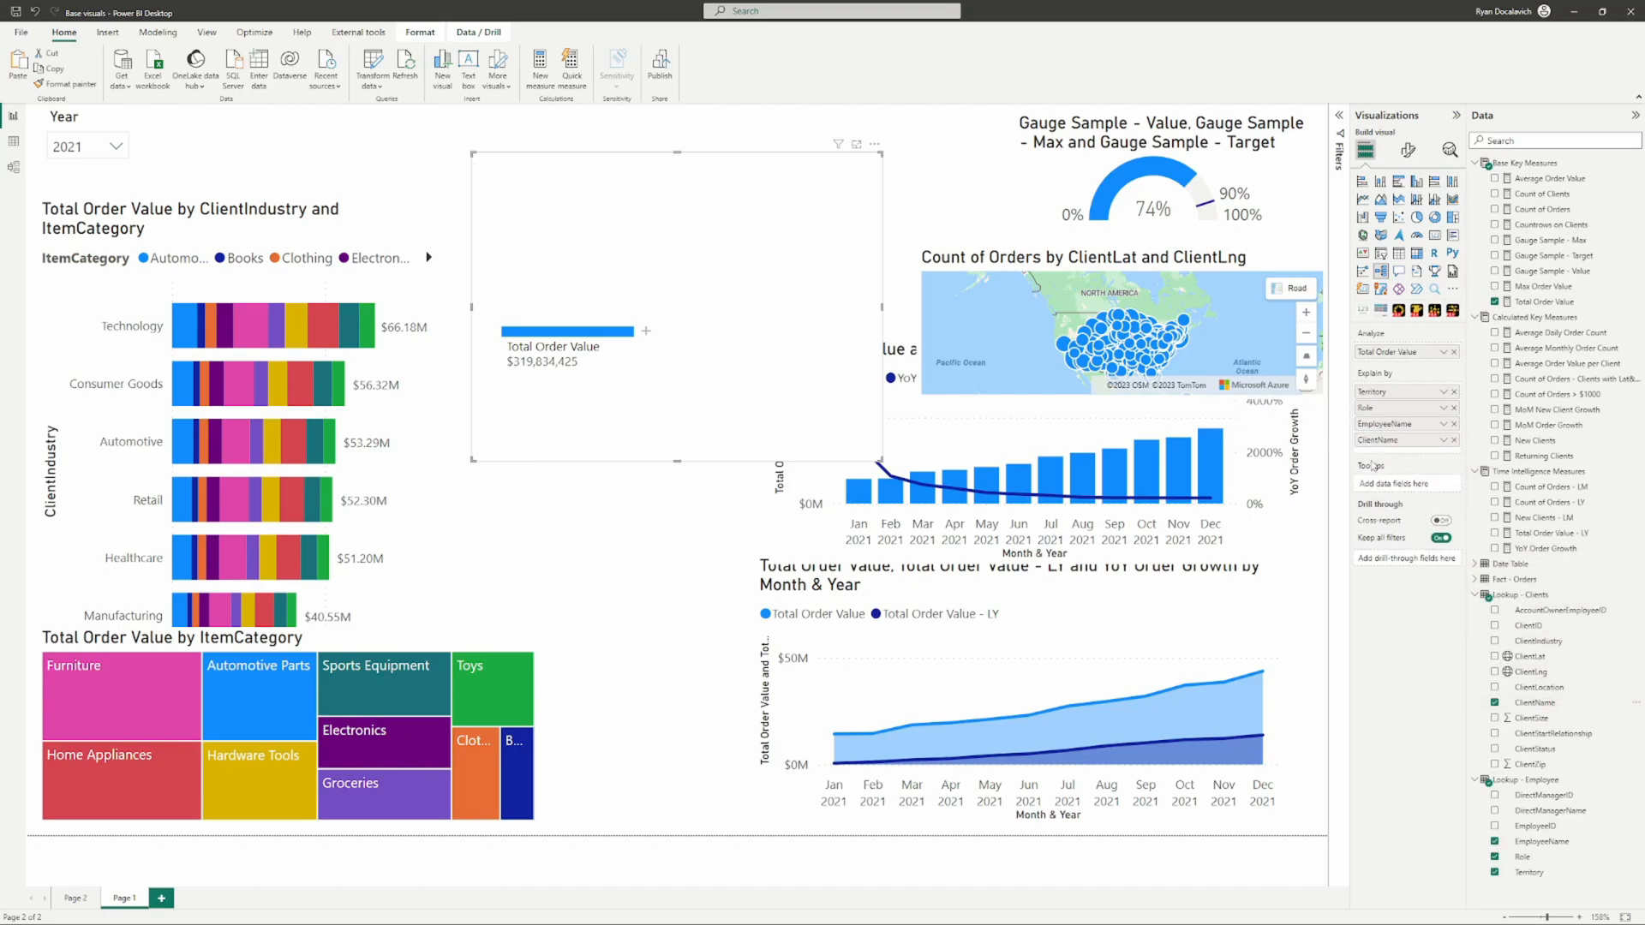
Step: Examine the split options offered for the Total Order Value node of the decomposition tree
click(649, 334)
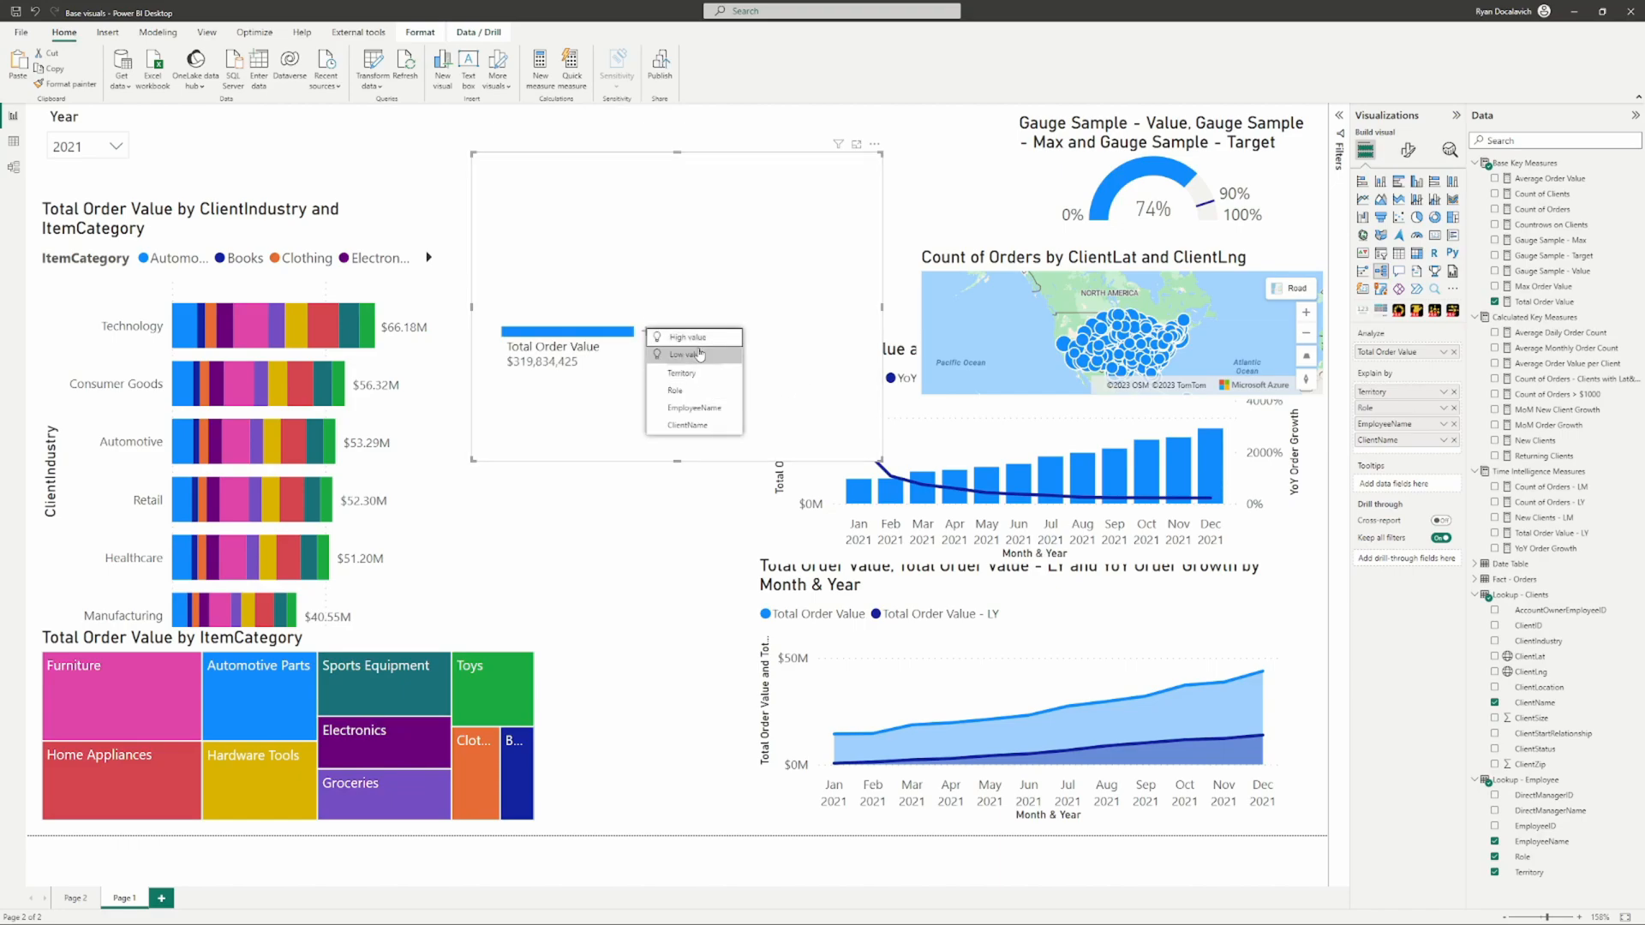
click(651, 271)
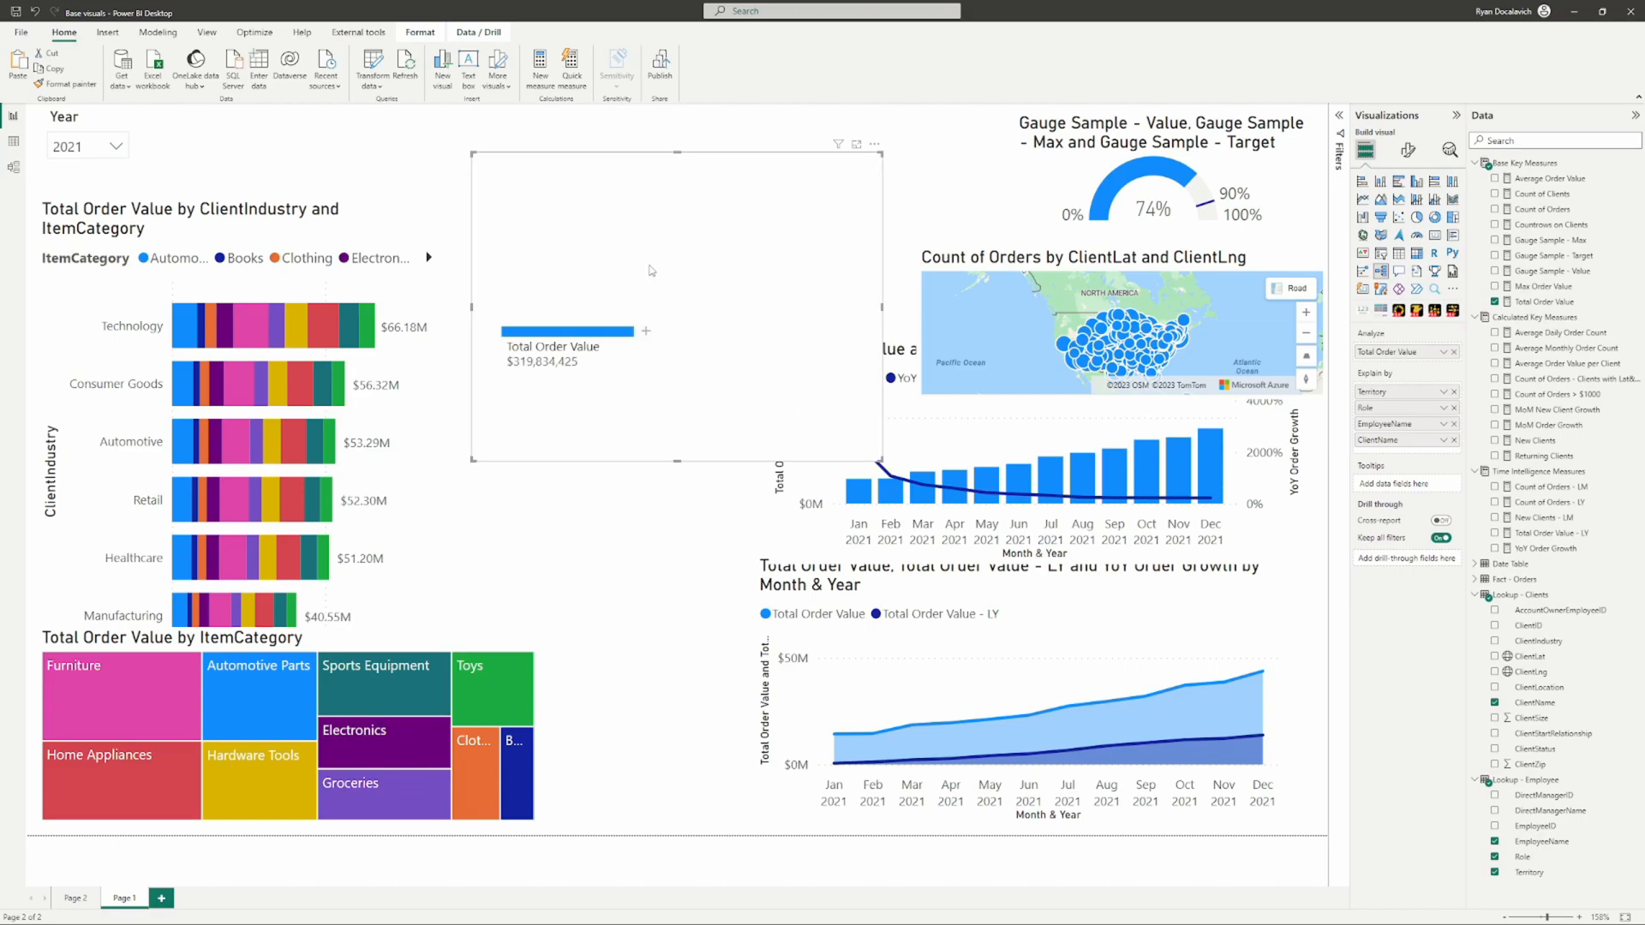
click(644, 336)
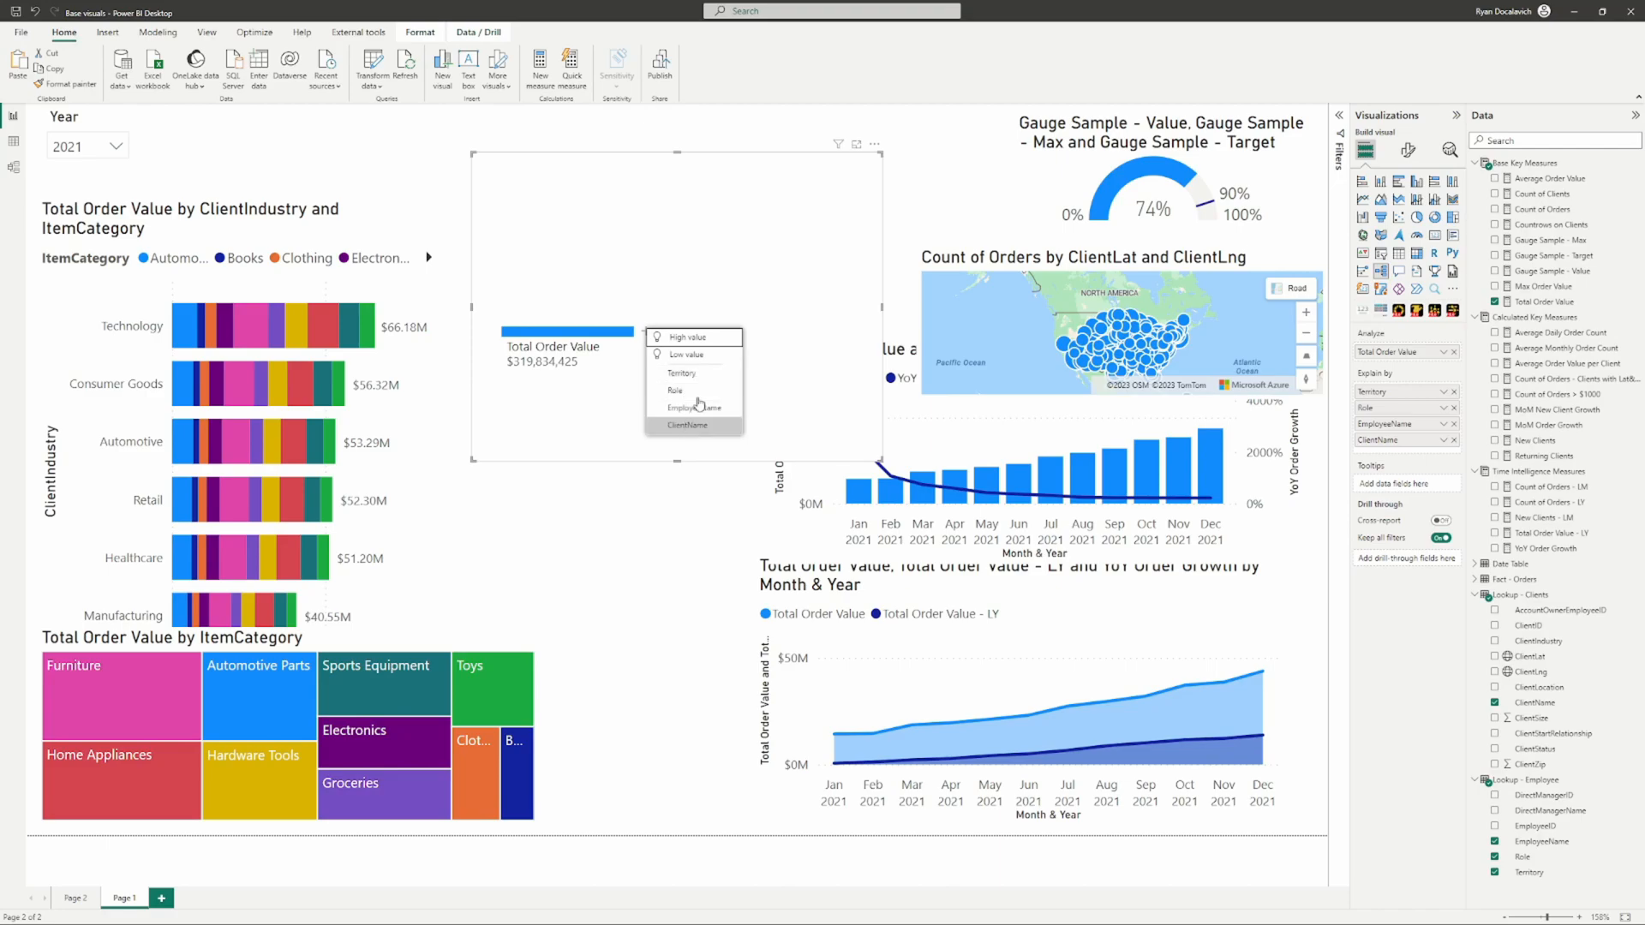
click(673, 376)
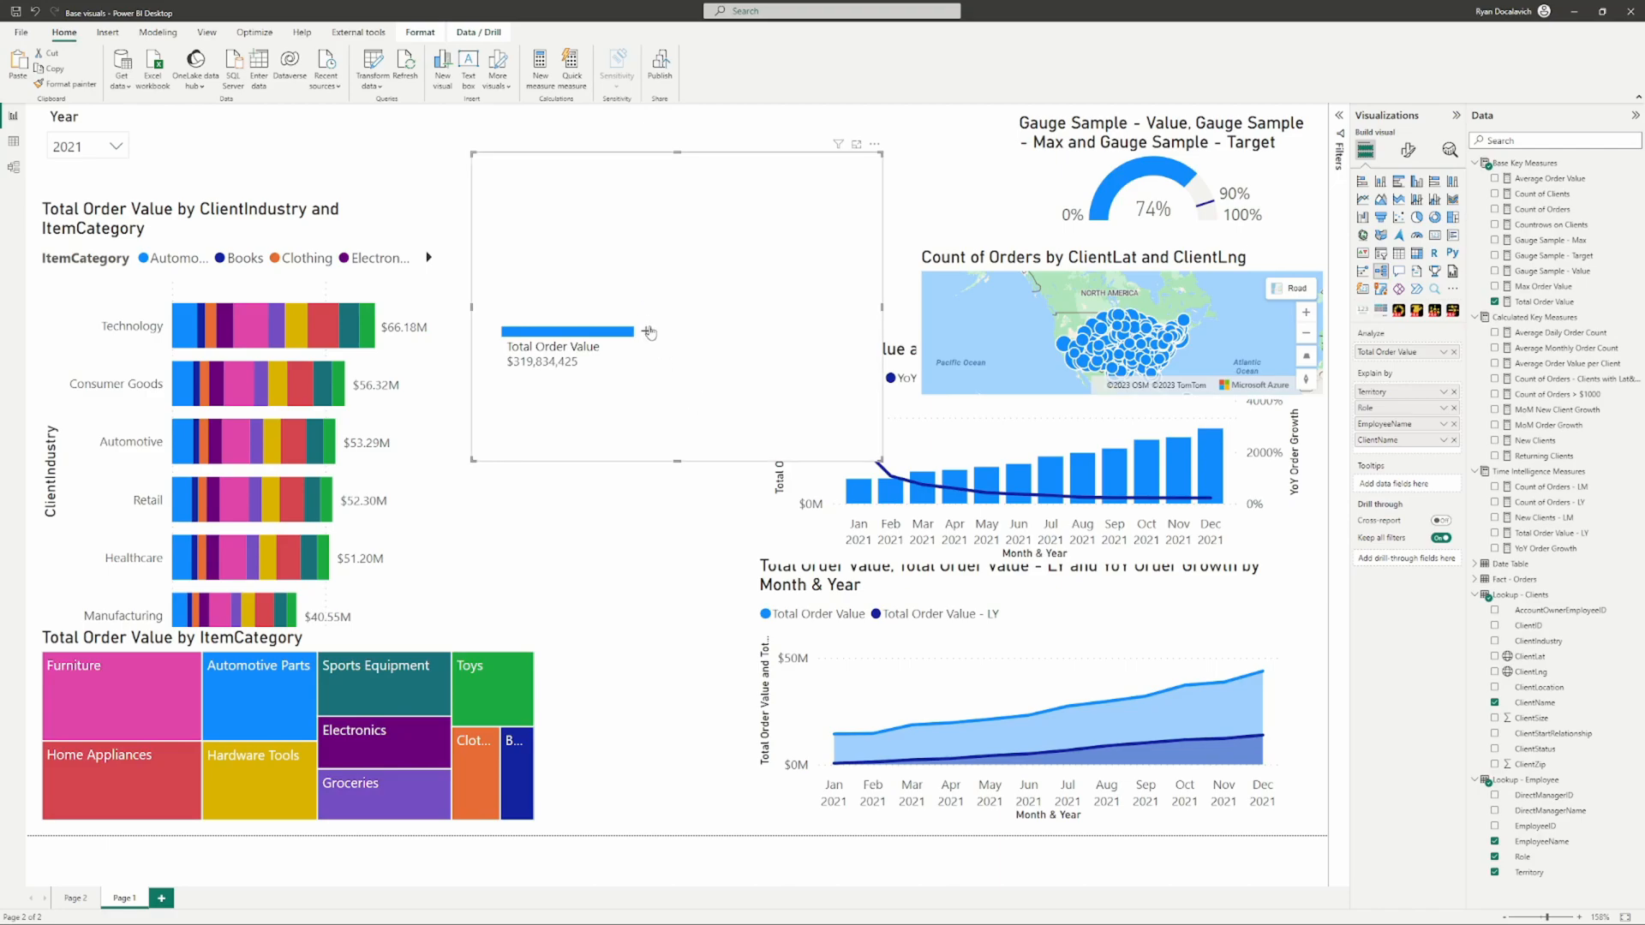
click(649, 333)
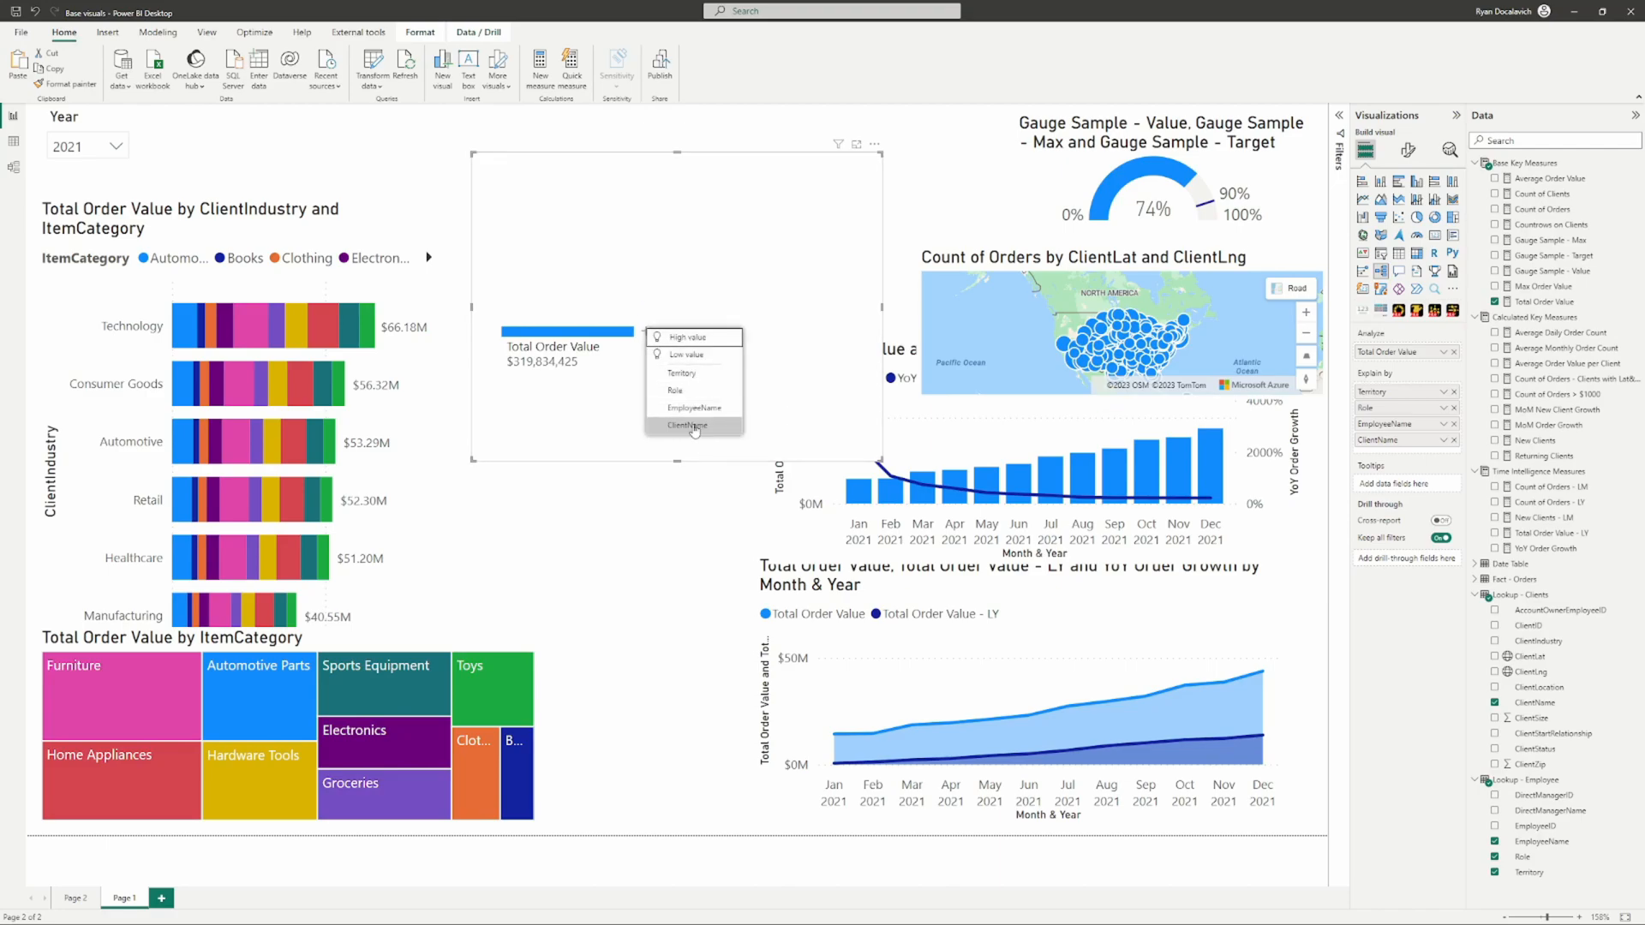
click(658, 252)
click(649, 333)
click(709, 301)
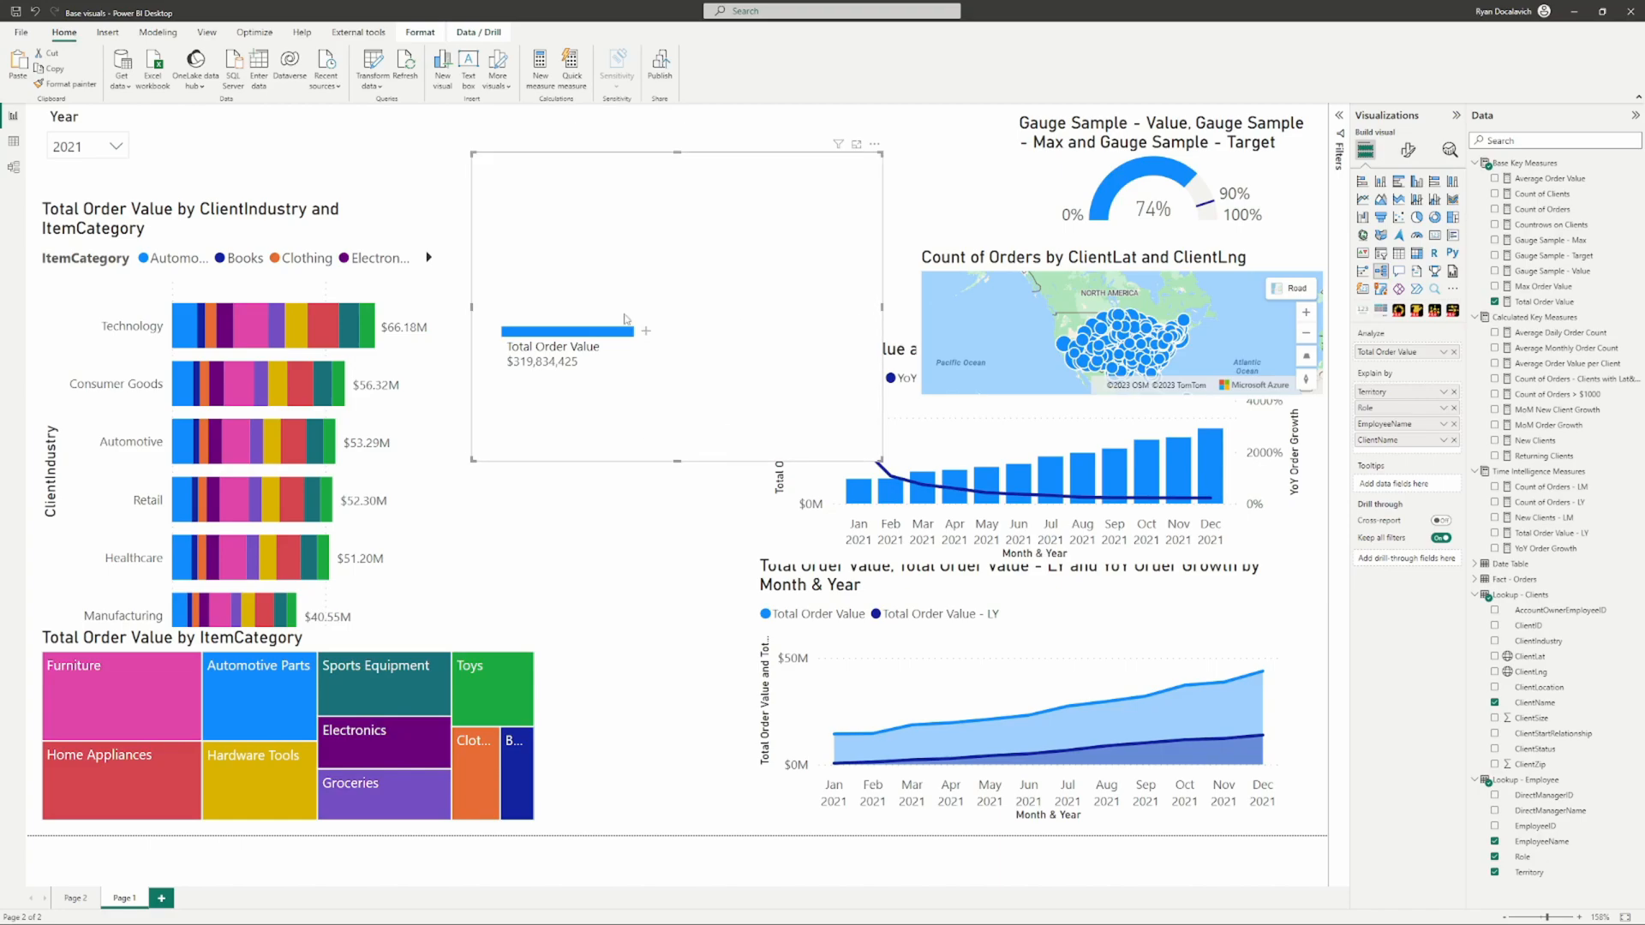
Step: Split Total Order Value by ClientName and the Hunt, Jones and Mason node by EmployeeName, and remove both levels
click(646, 331)
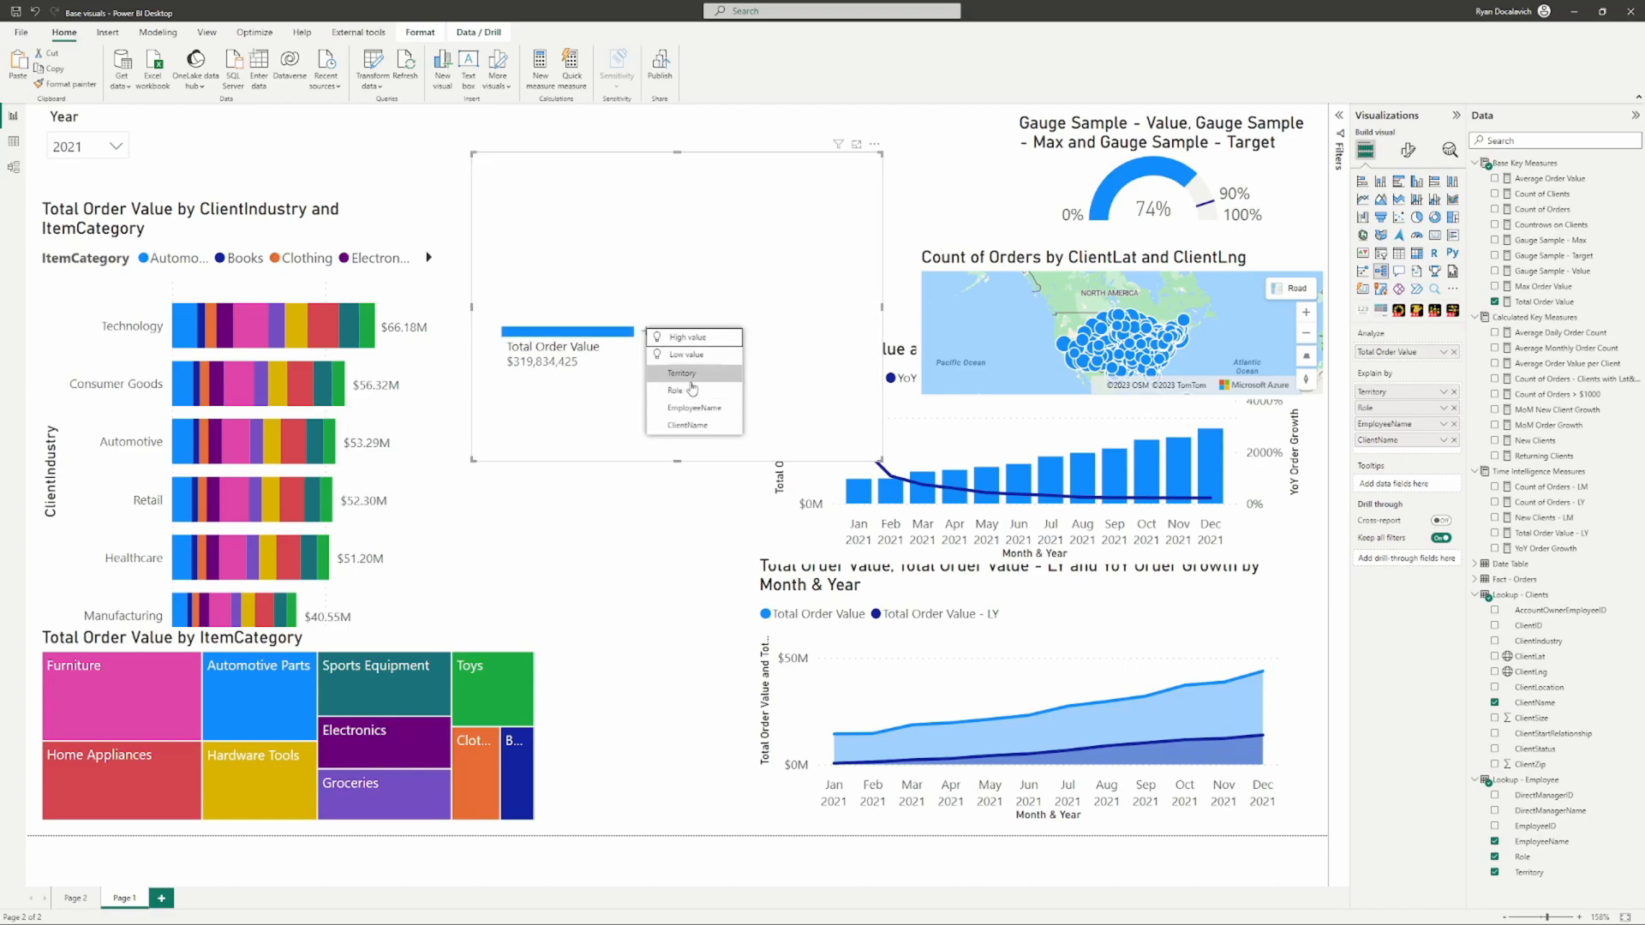
click(688, 425)
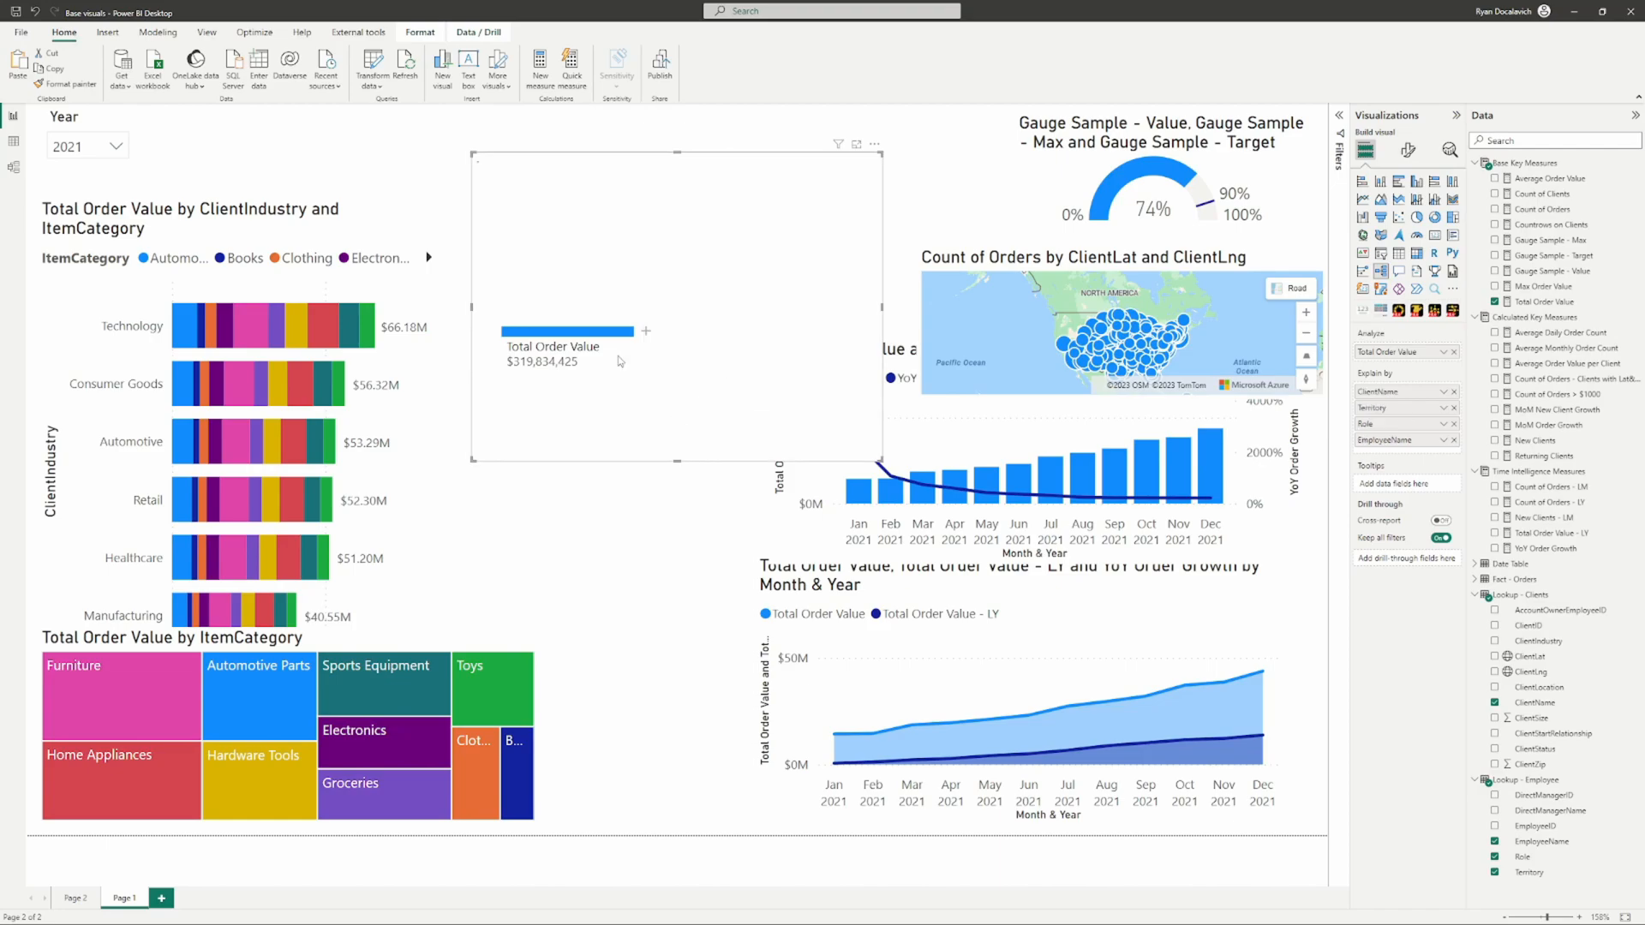
click(833, 333)
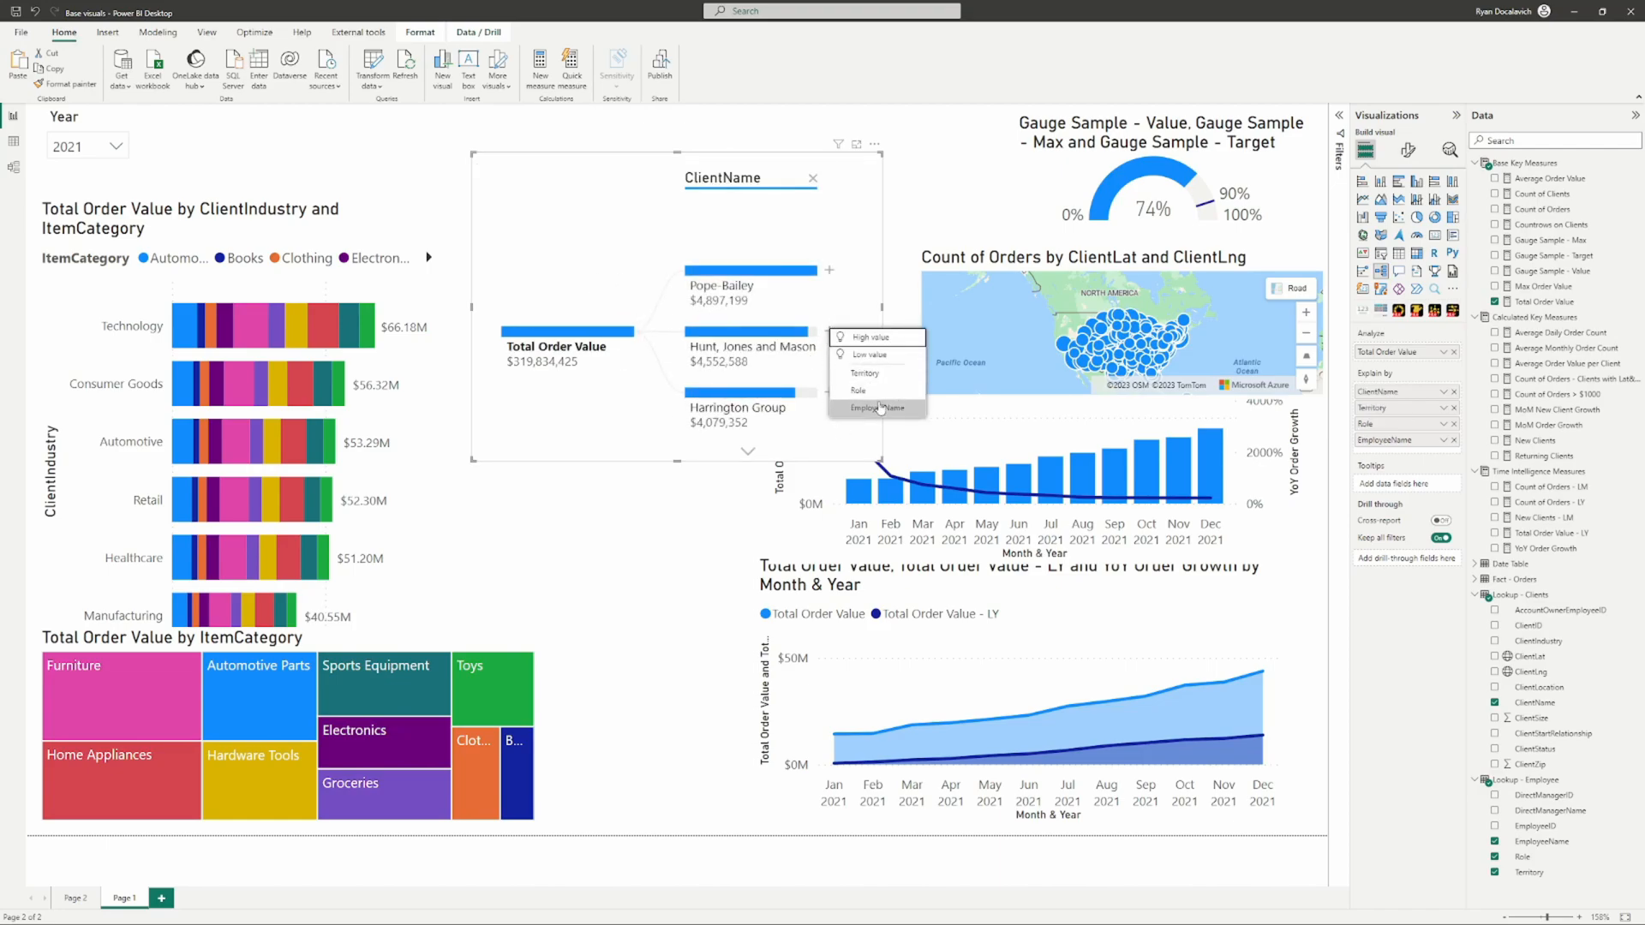
click(872, 409)
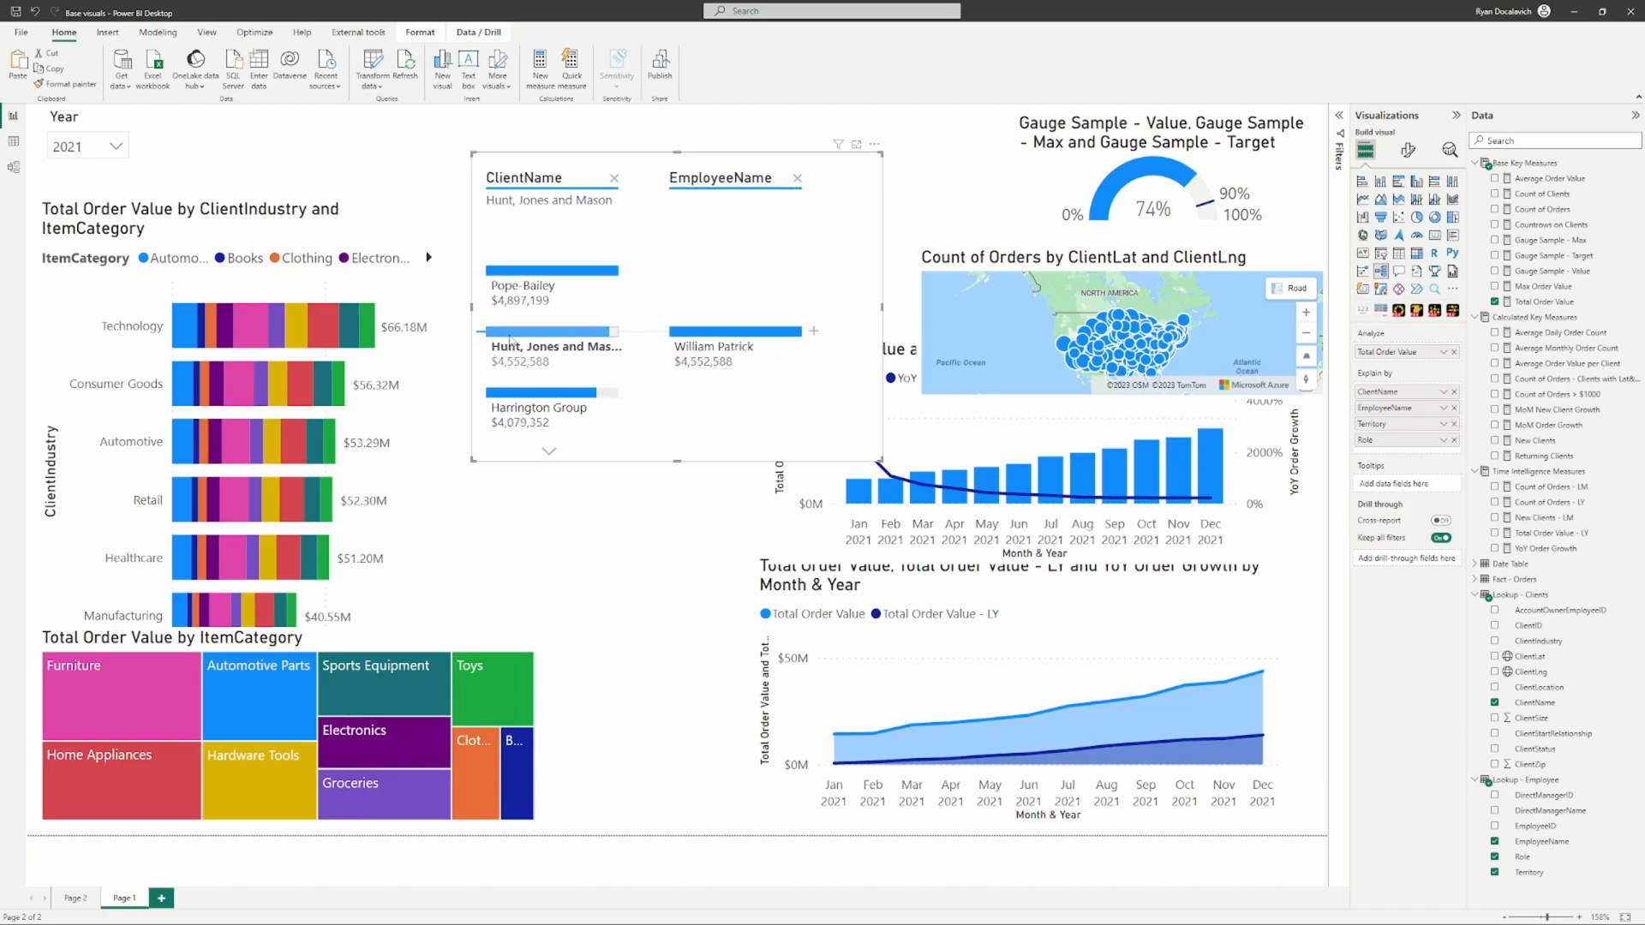
click(797, 179)
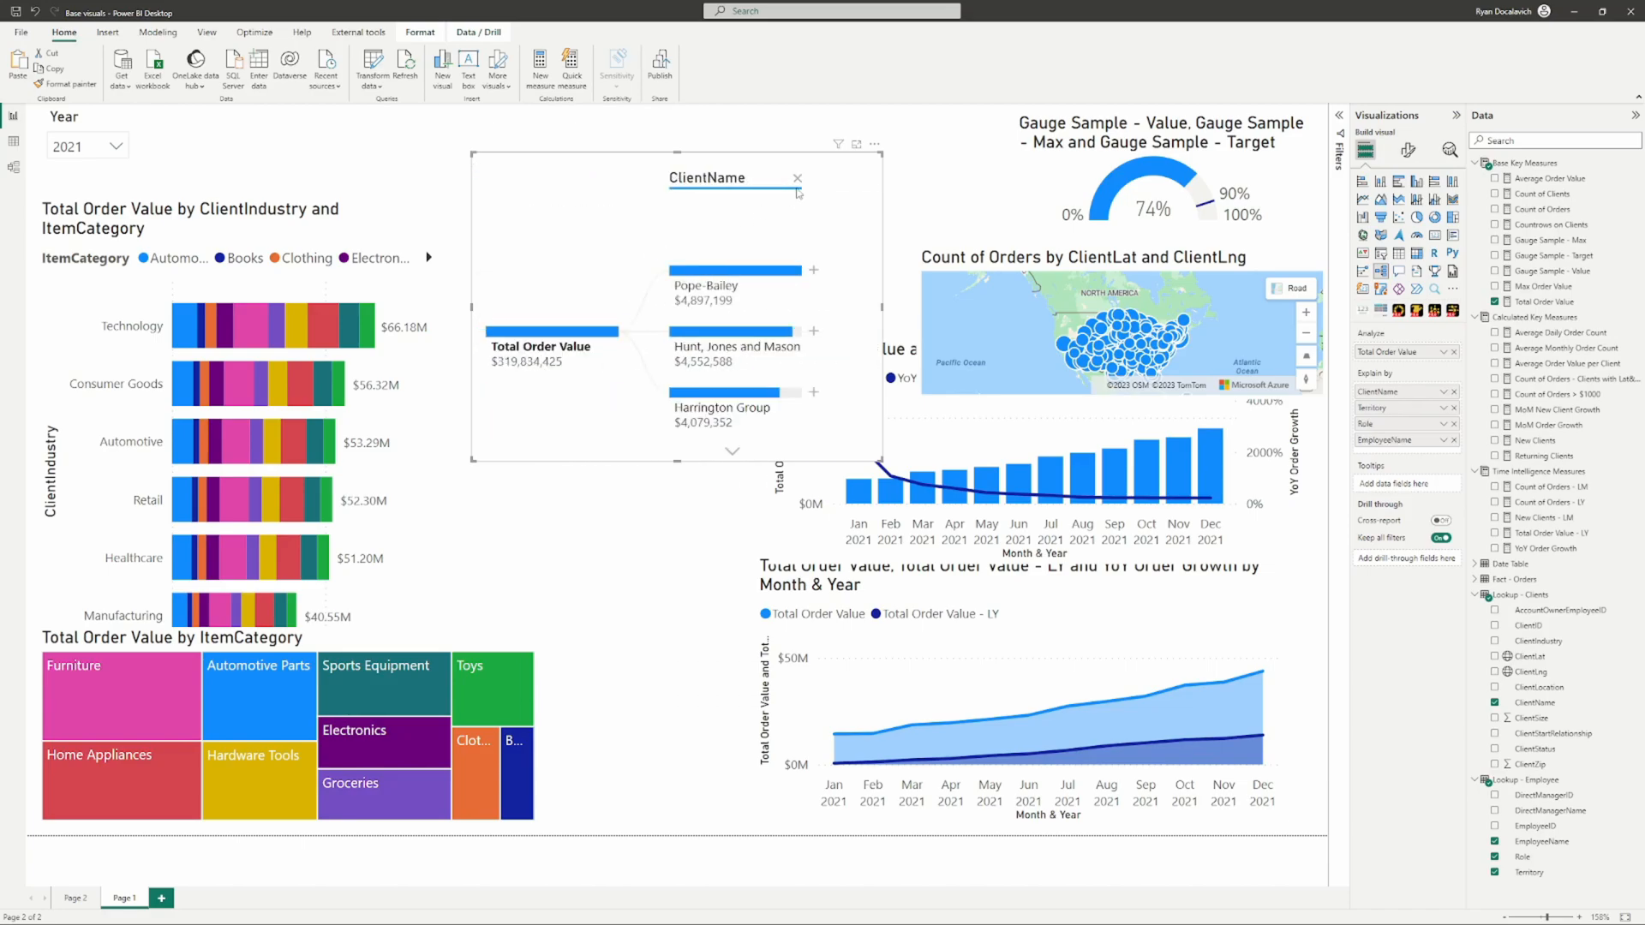
click(796, 178)
Step: Split Total Order Value by EmployeeName and the highest-value employee by ClientName, and remove both levels
click(643, 331)
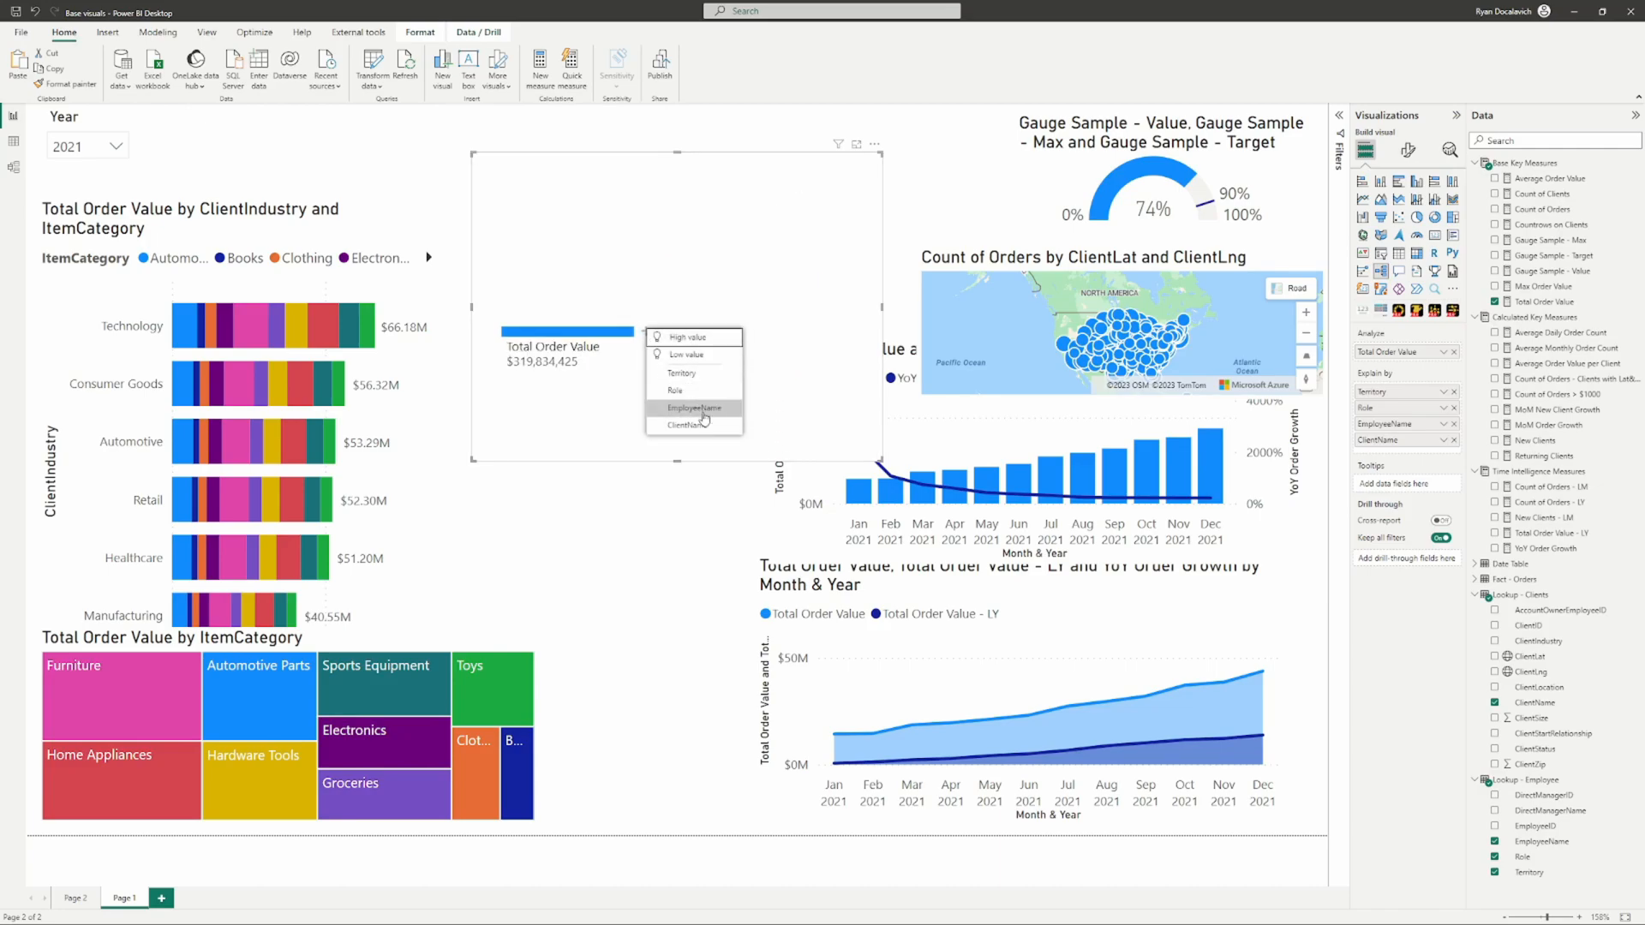
click(692, 408)
click(813, 270)
click(860, 363)
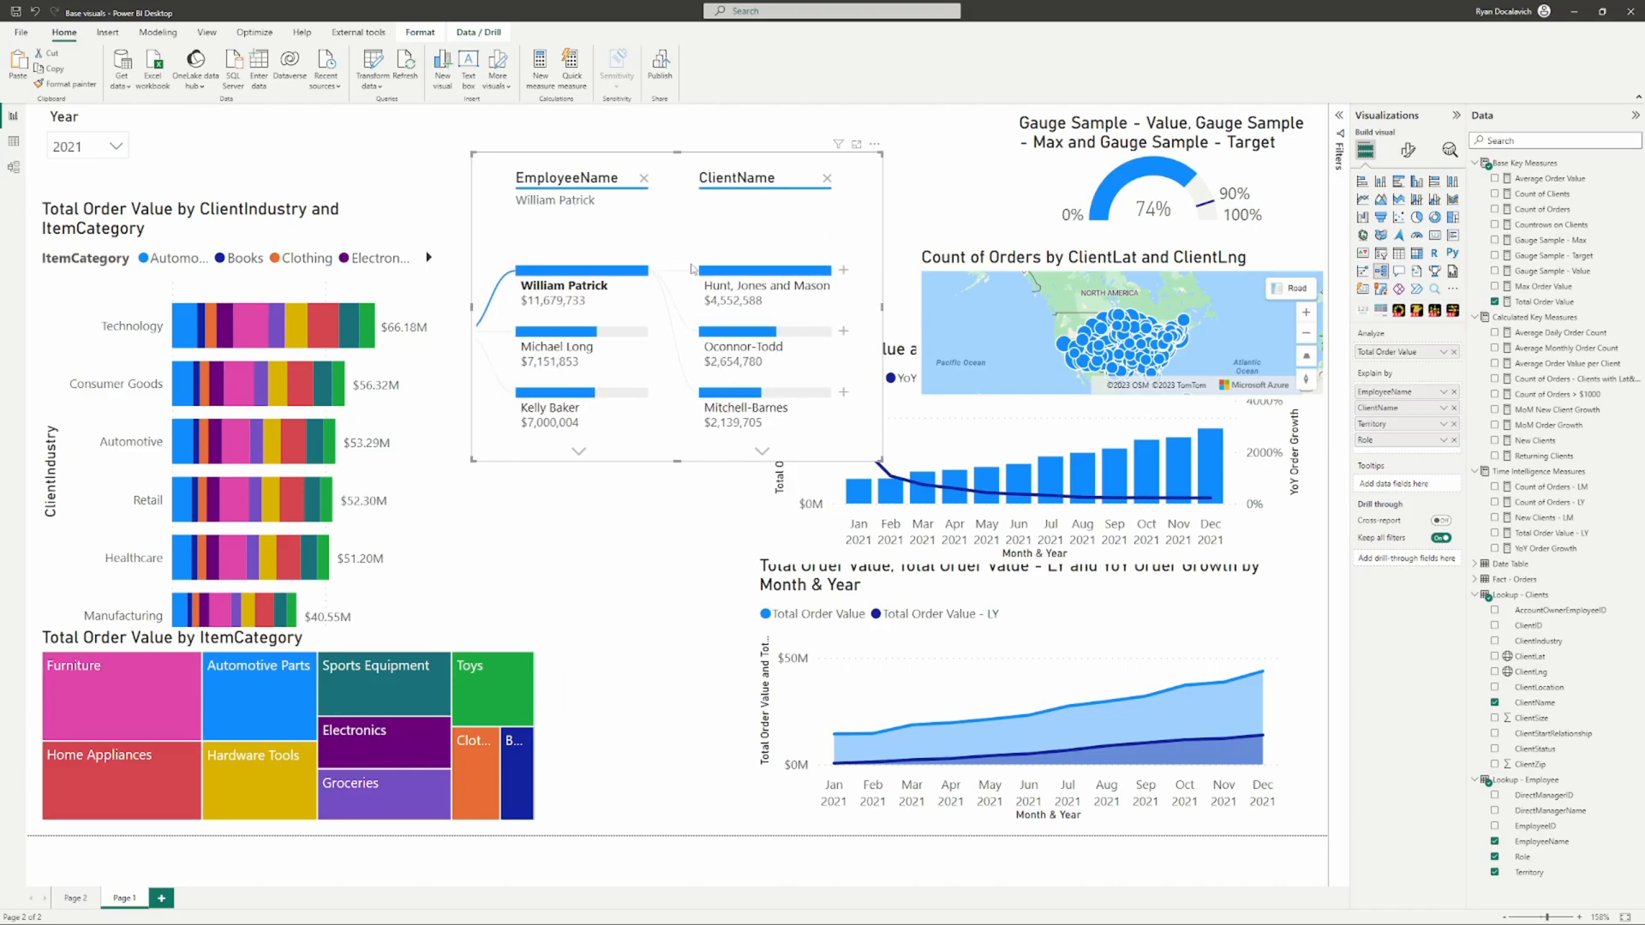
click(826, 179)
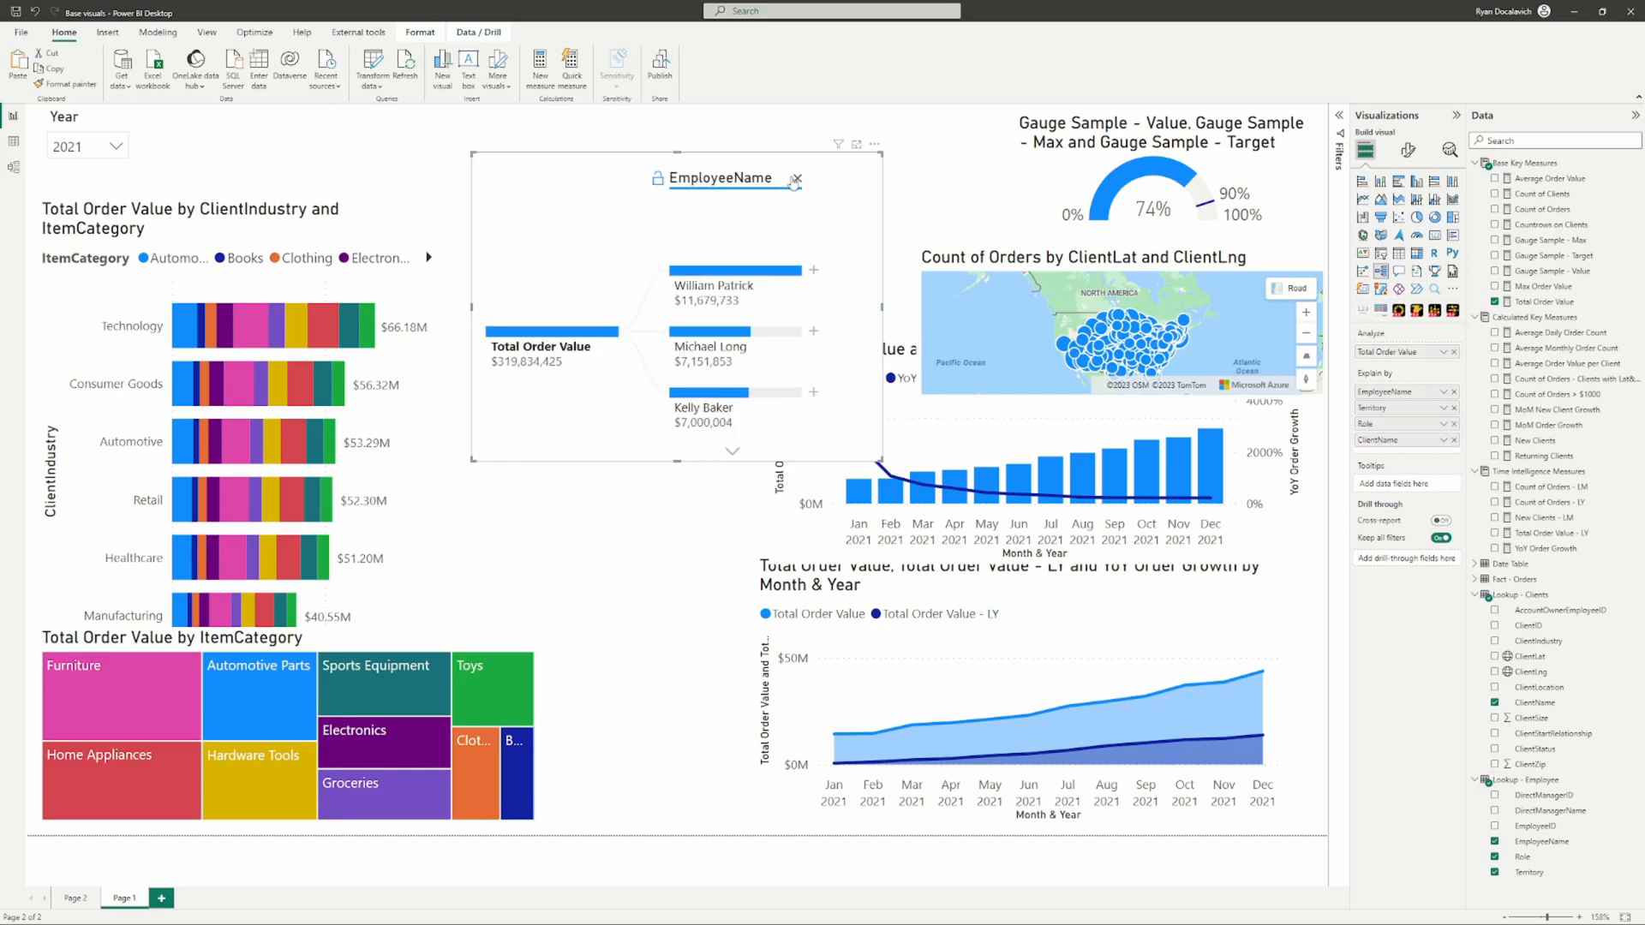
click(800, 180)
Step: Split Total Order Value by Territory and break the North node down by Role
click(650, 341)
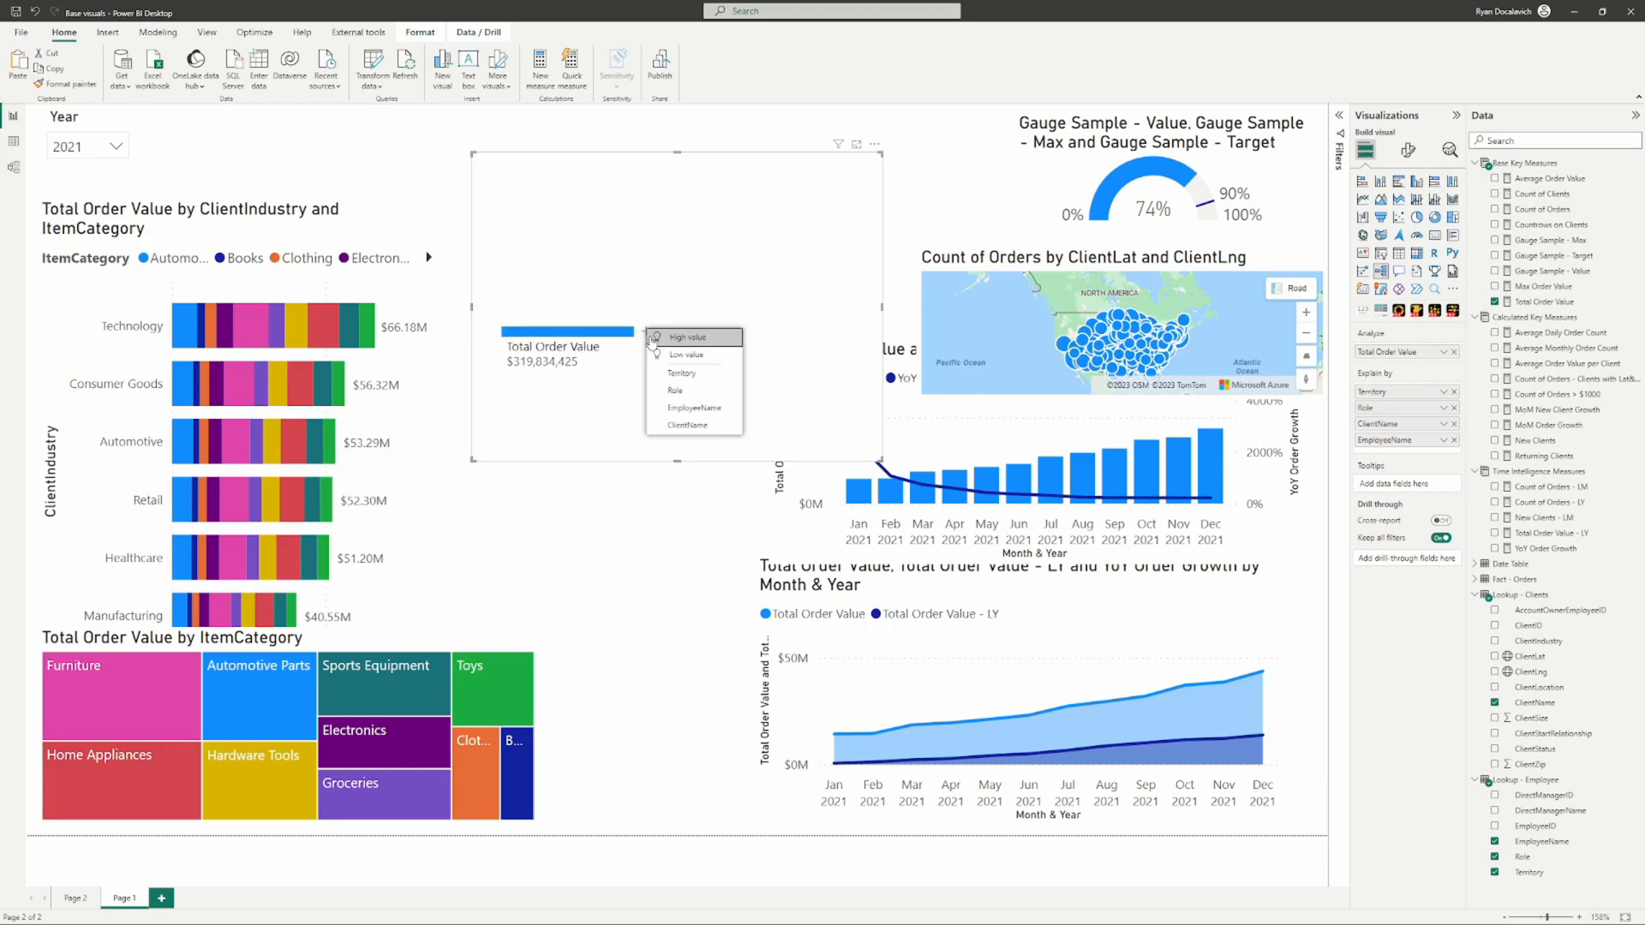
click(682, 374)
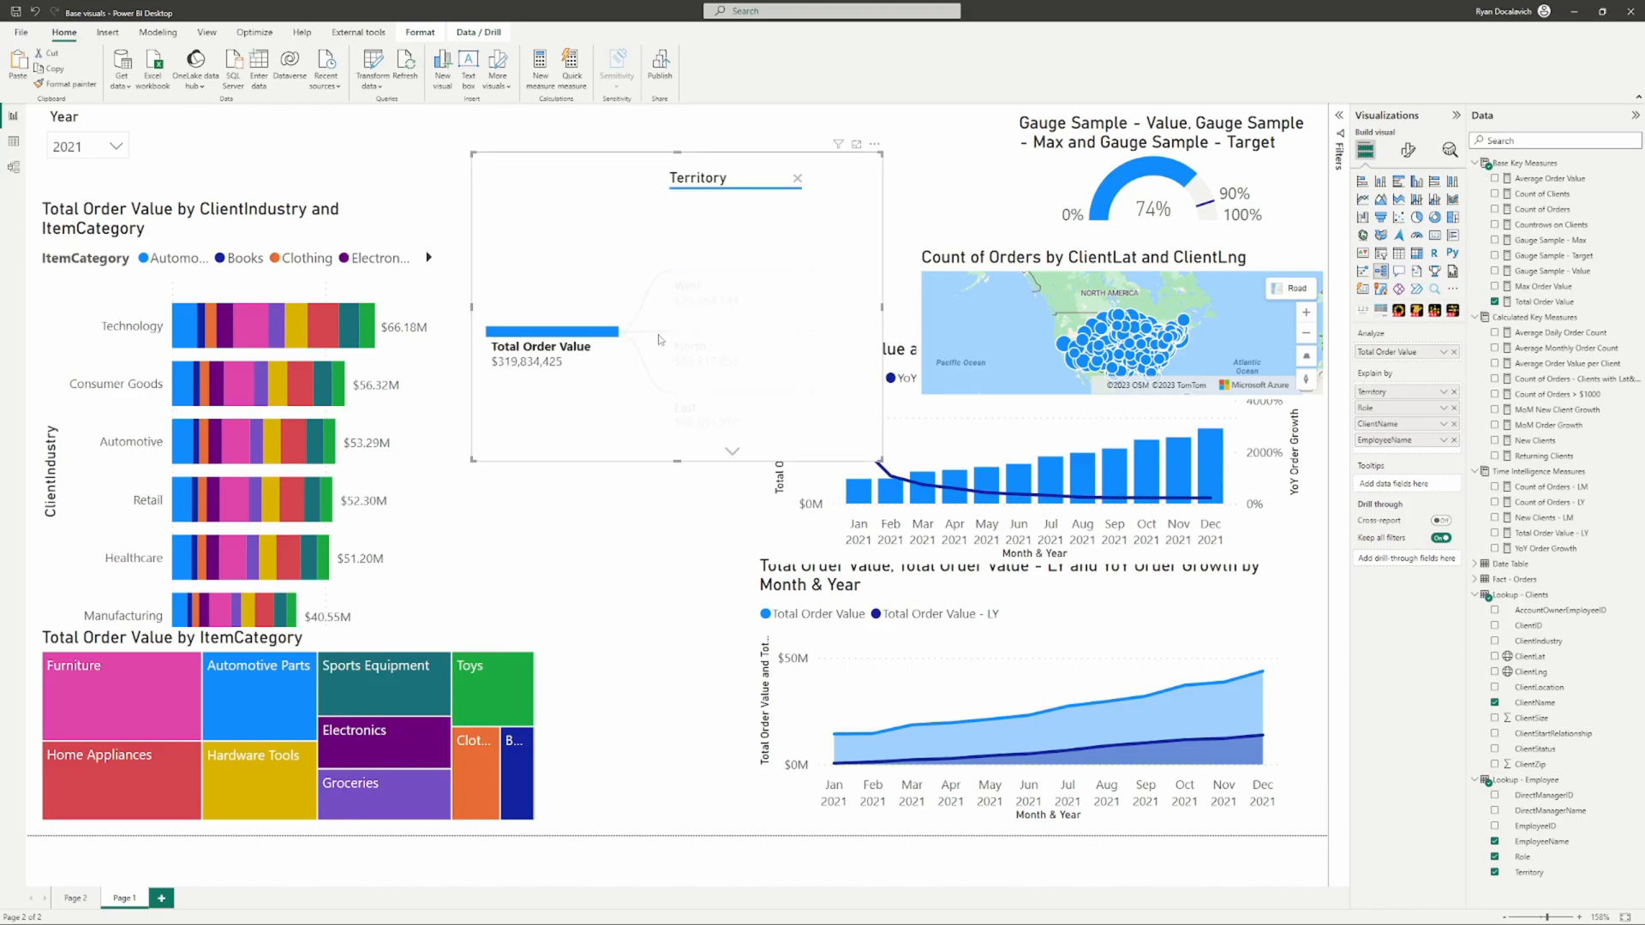
click(814, 331)
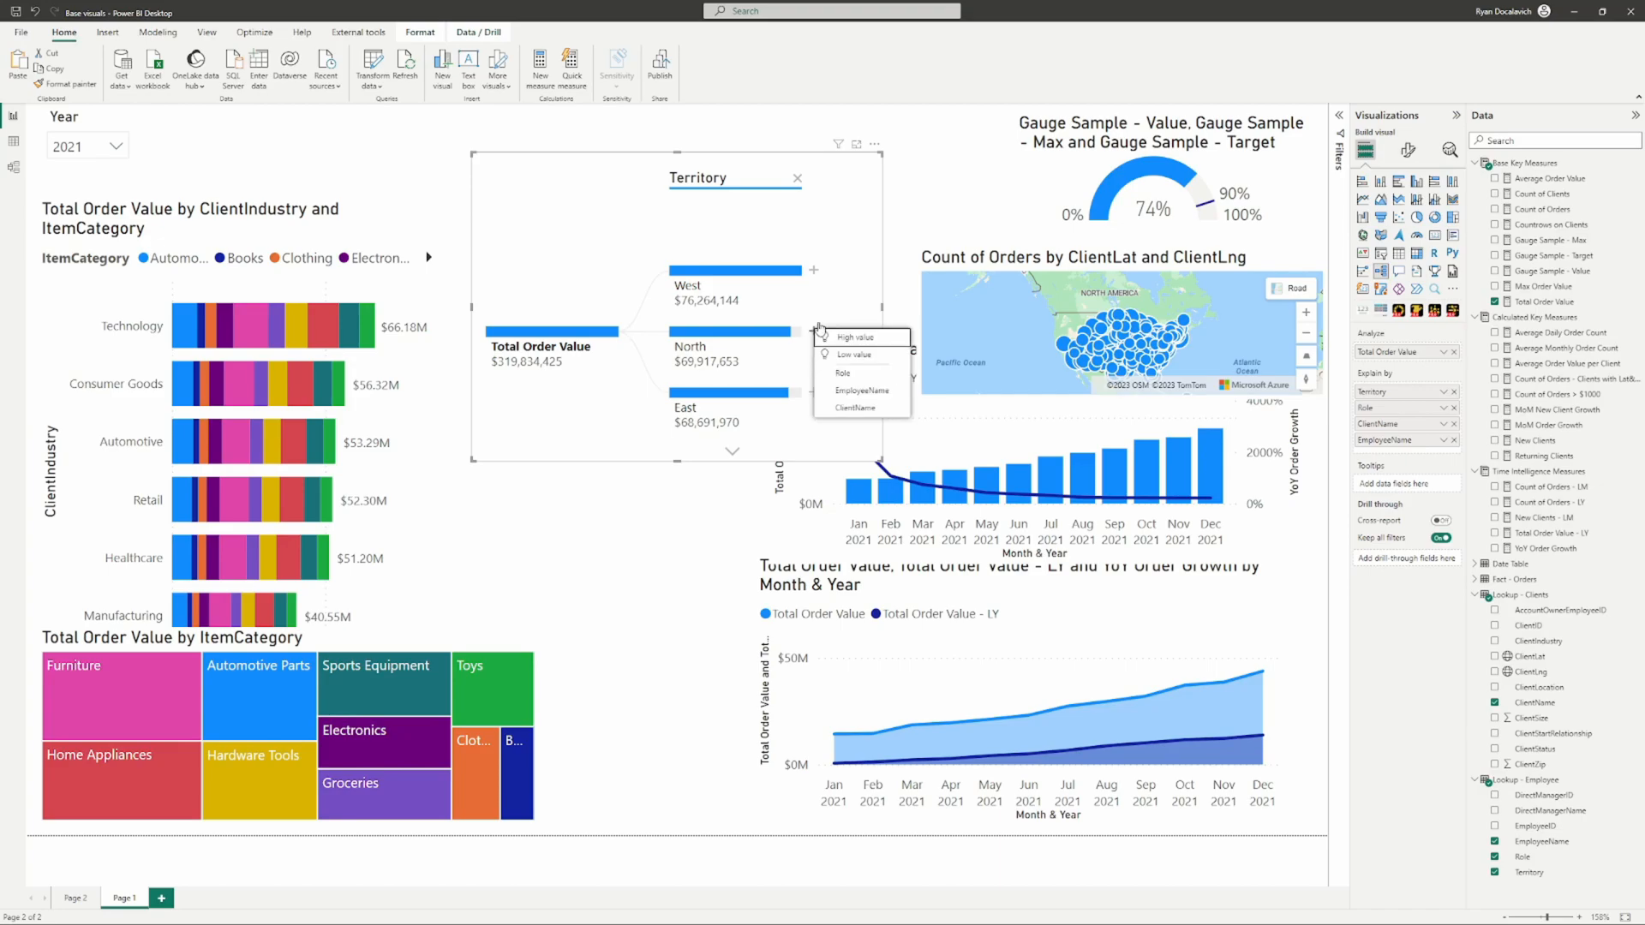
click(847, 378)
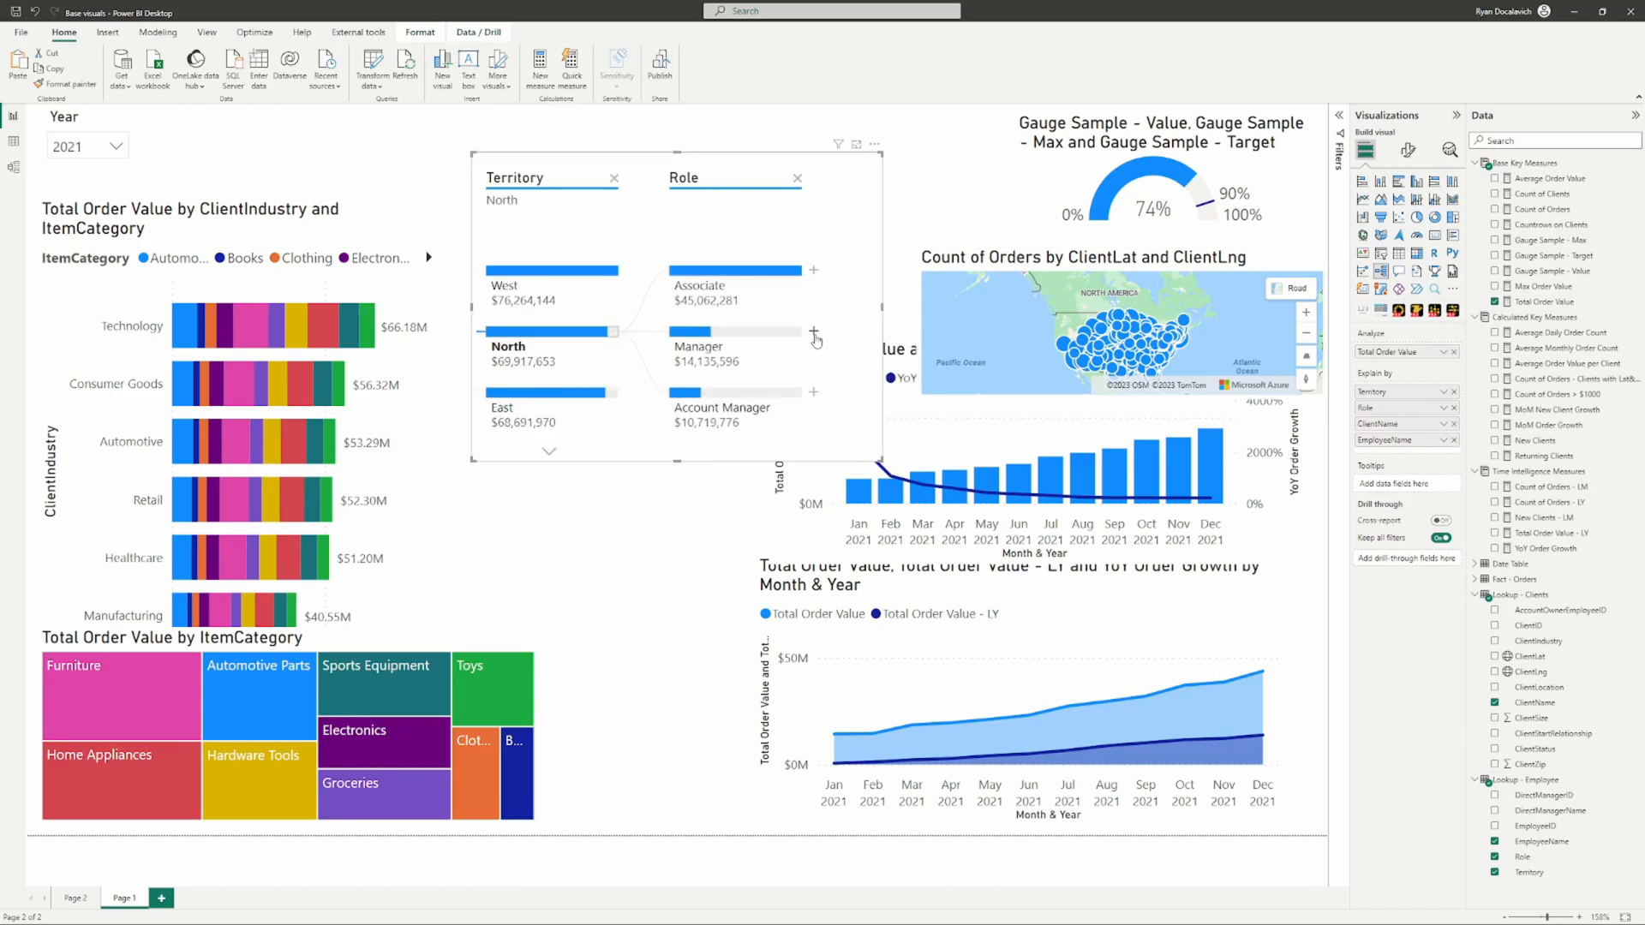
Step: Break the North territory's Associate node down by EmployeeName and the third-listed employee by ClientName
click(815, 274)
click(861, 314)
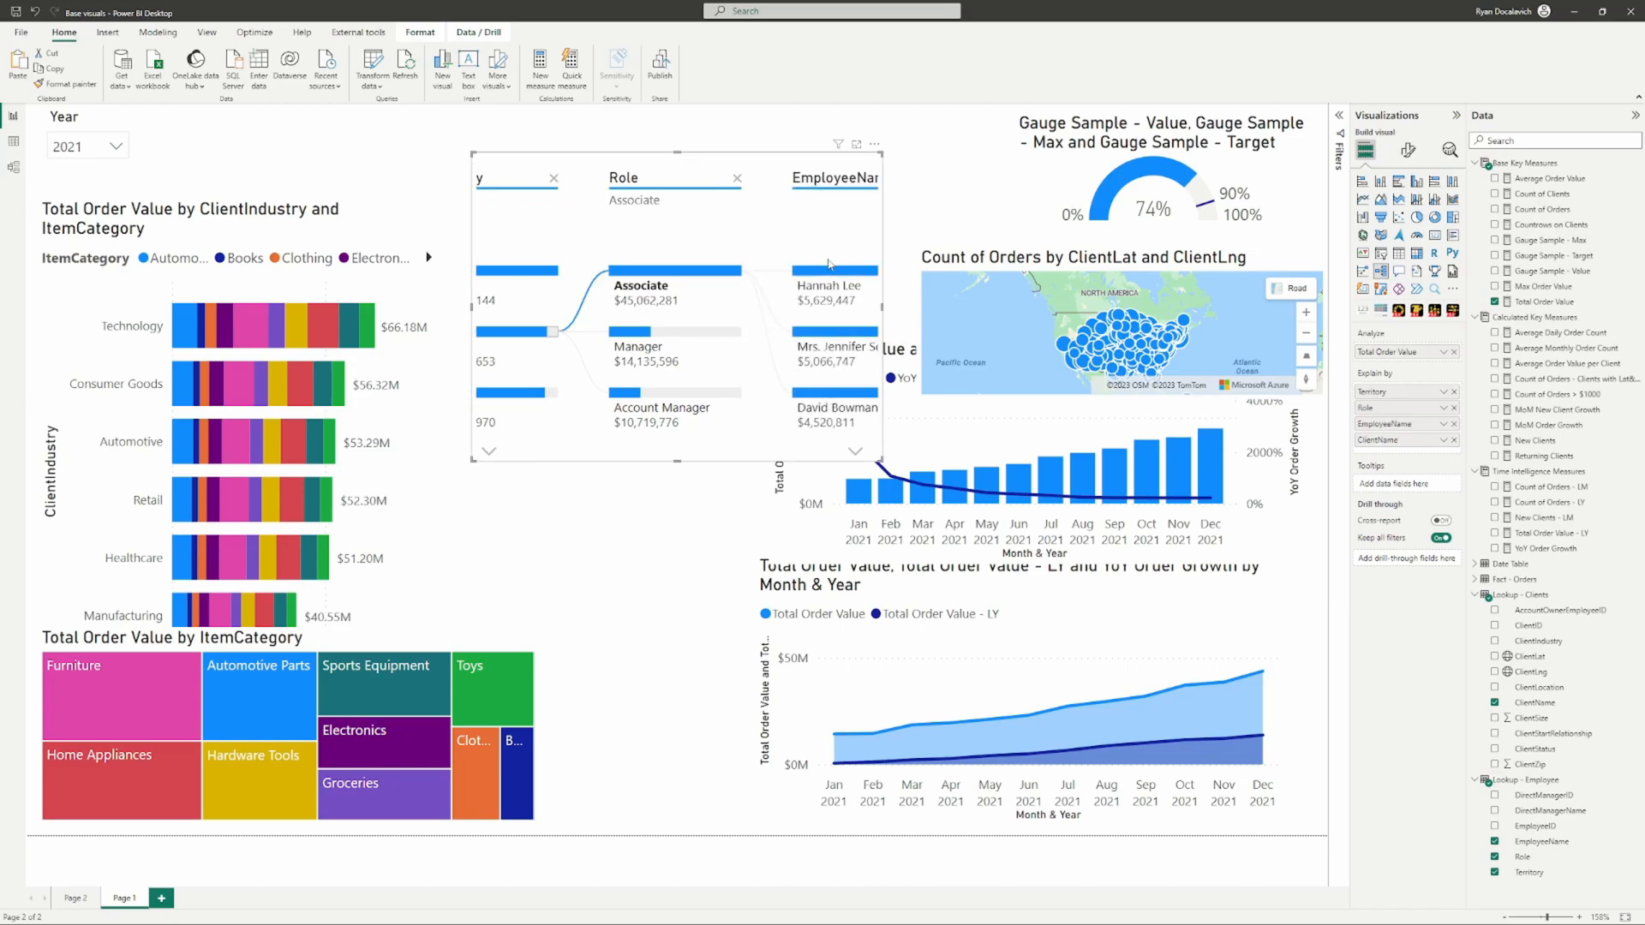
click(815, 394)
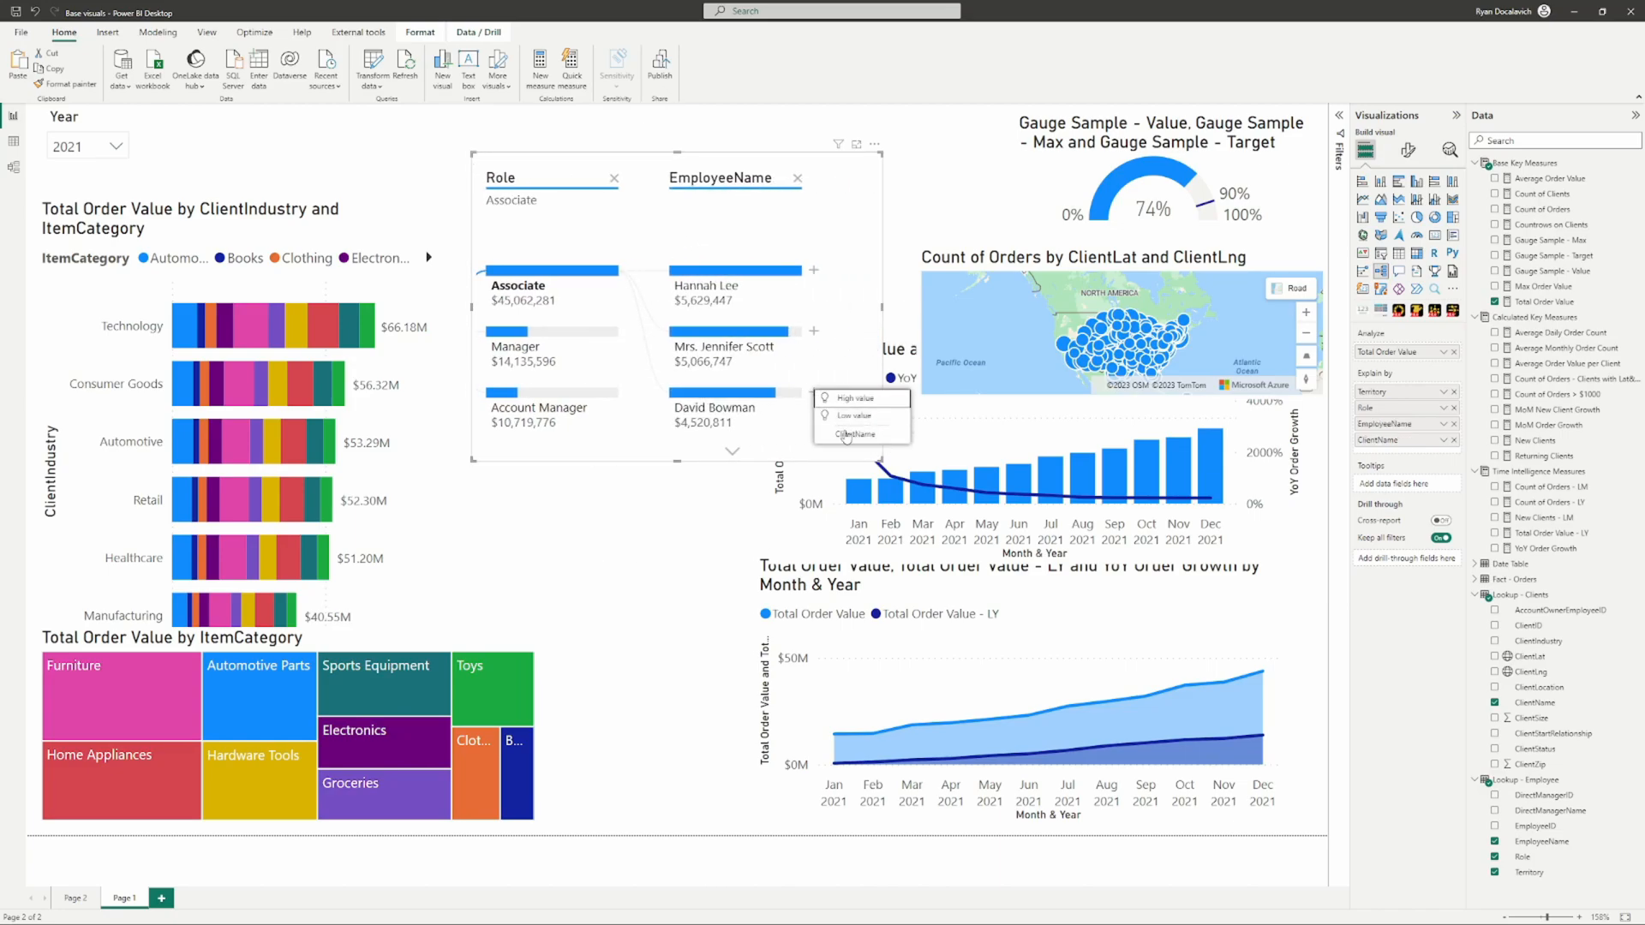
click(854, 435)
drag(773, 324, 860, 321)
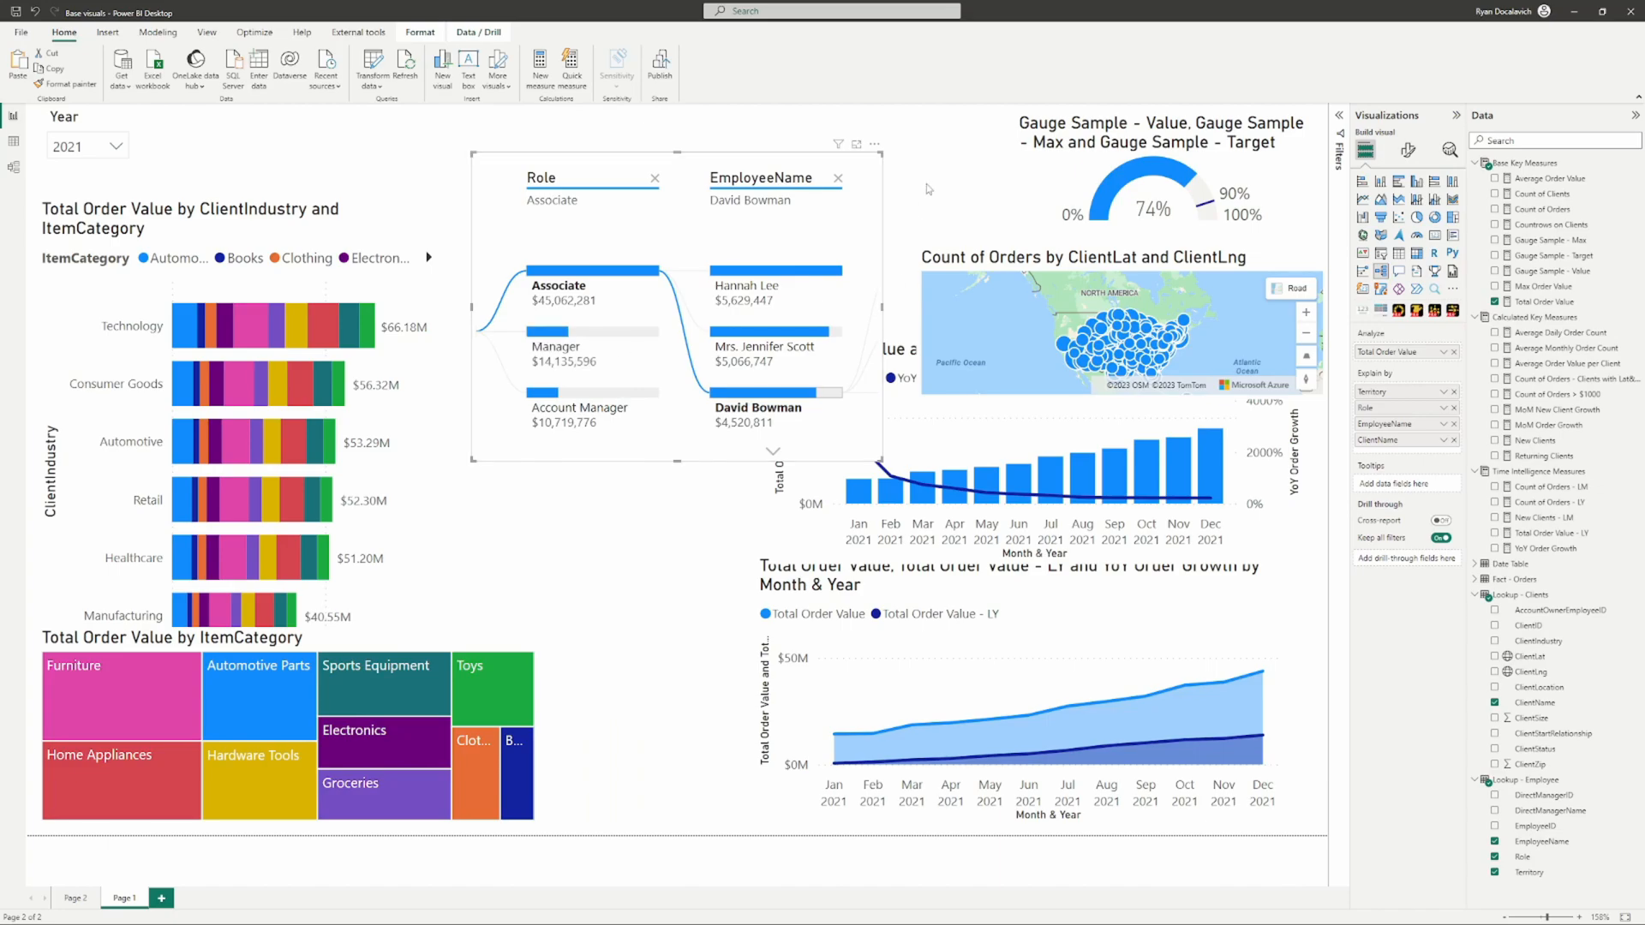
Step: Open the decomposition tree in focus mode and follow the East territory's Associate branch down to one employee's clients
click(856, 145)
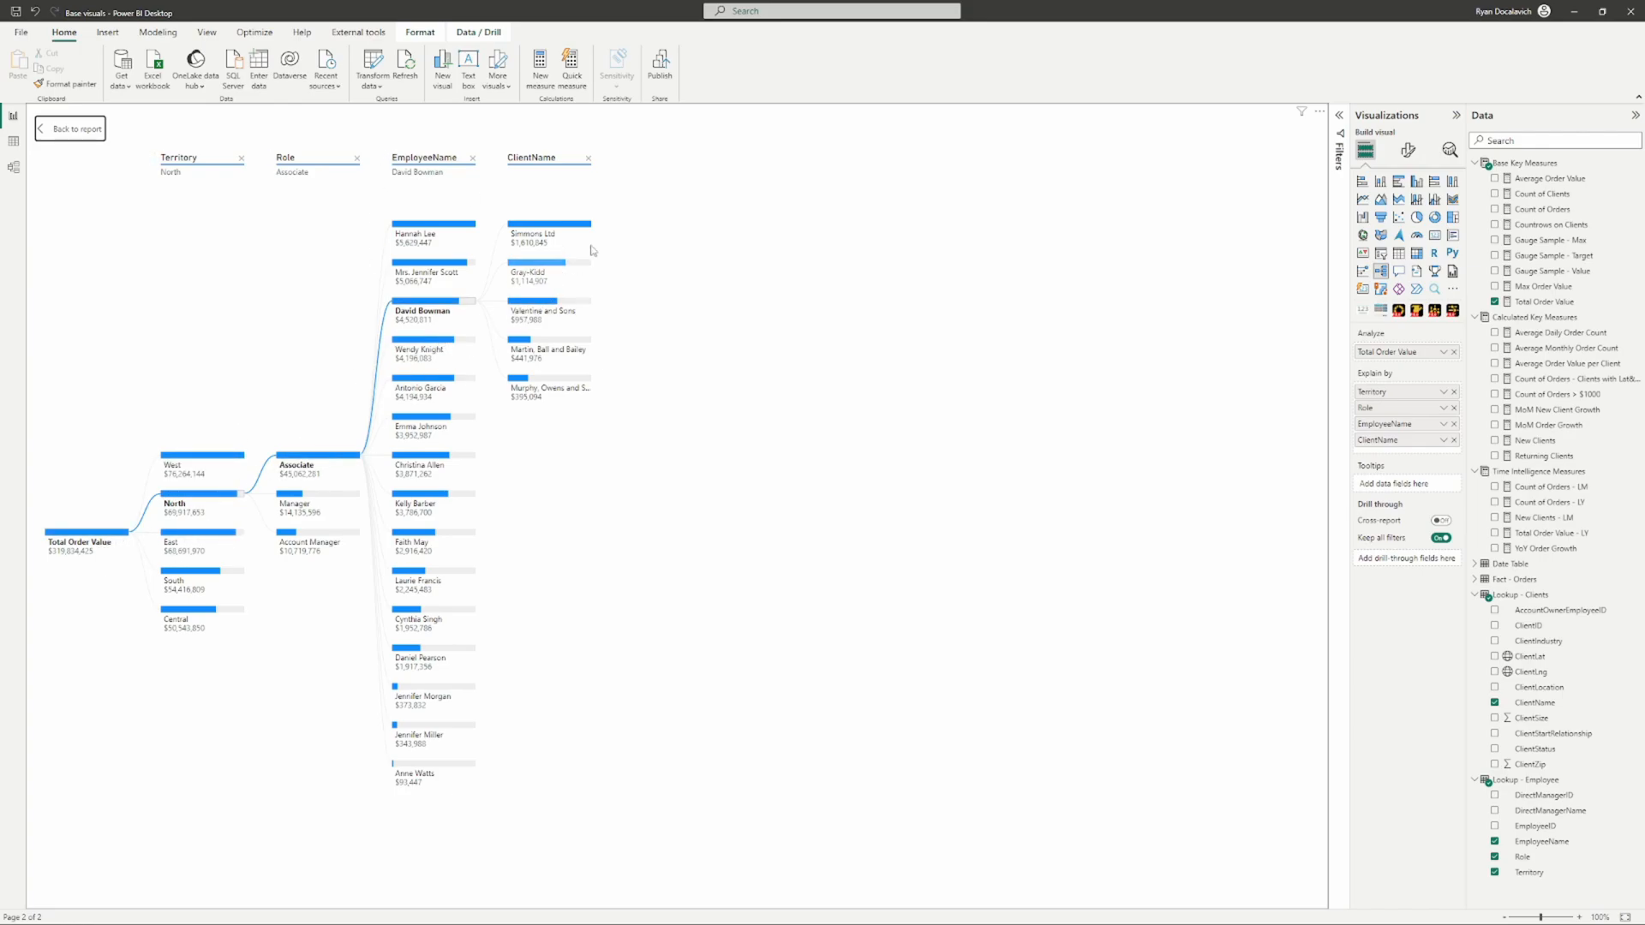
click(186, 541)
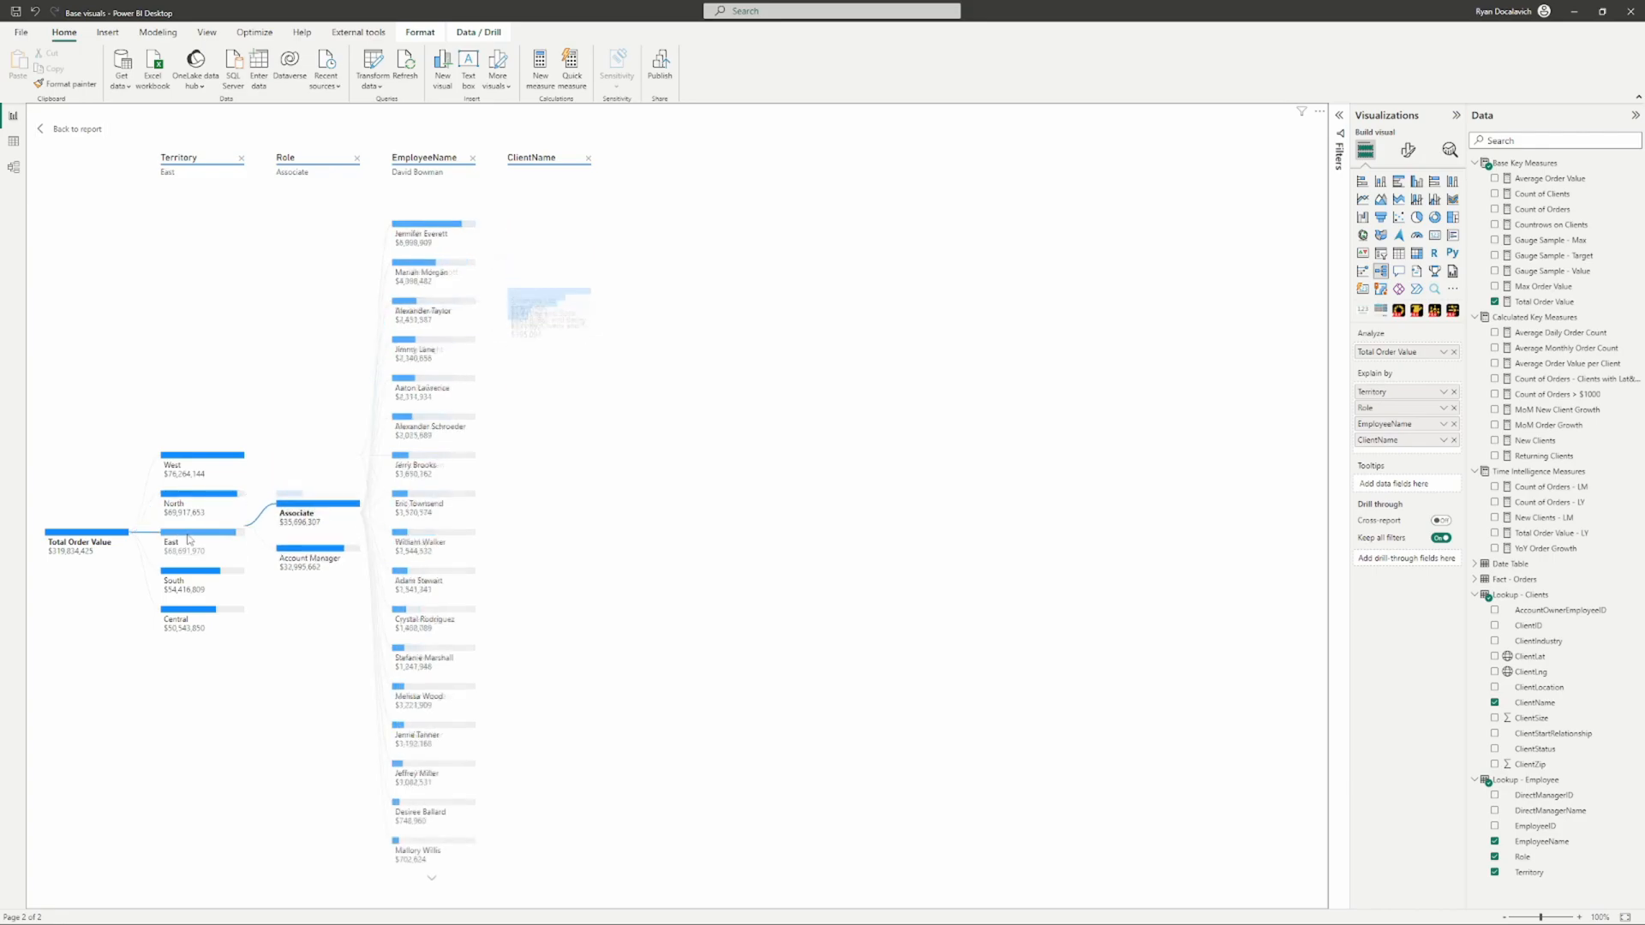
click(418, 274)
click(421, 696)
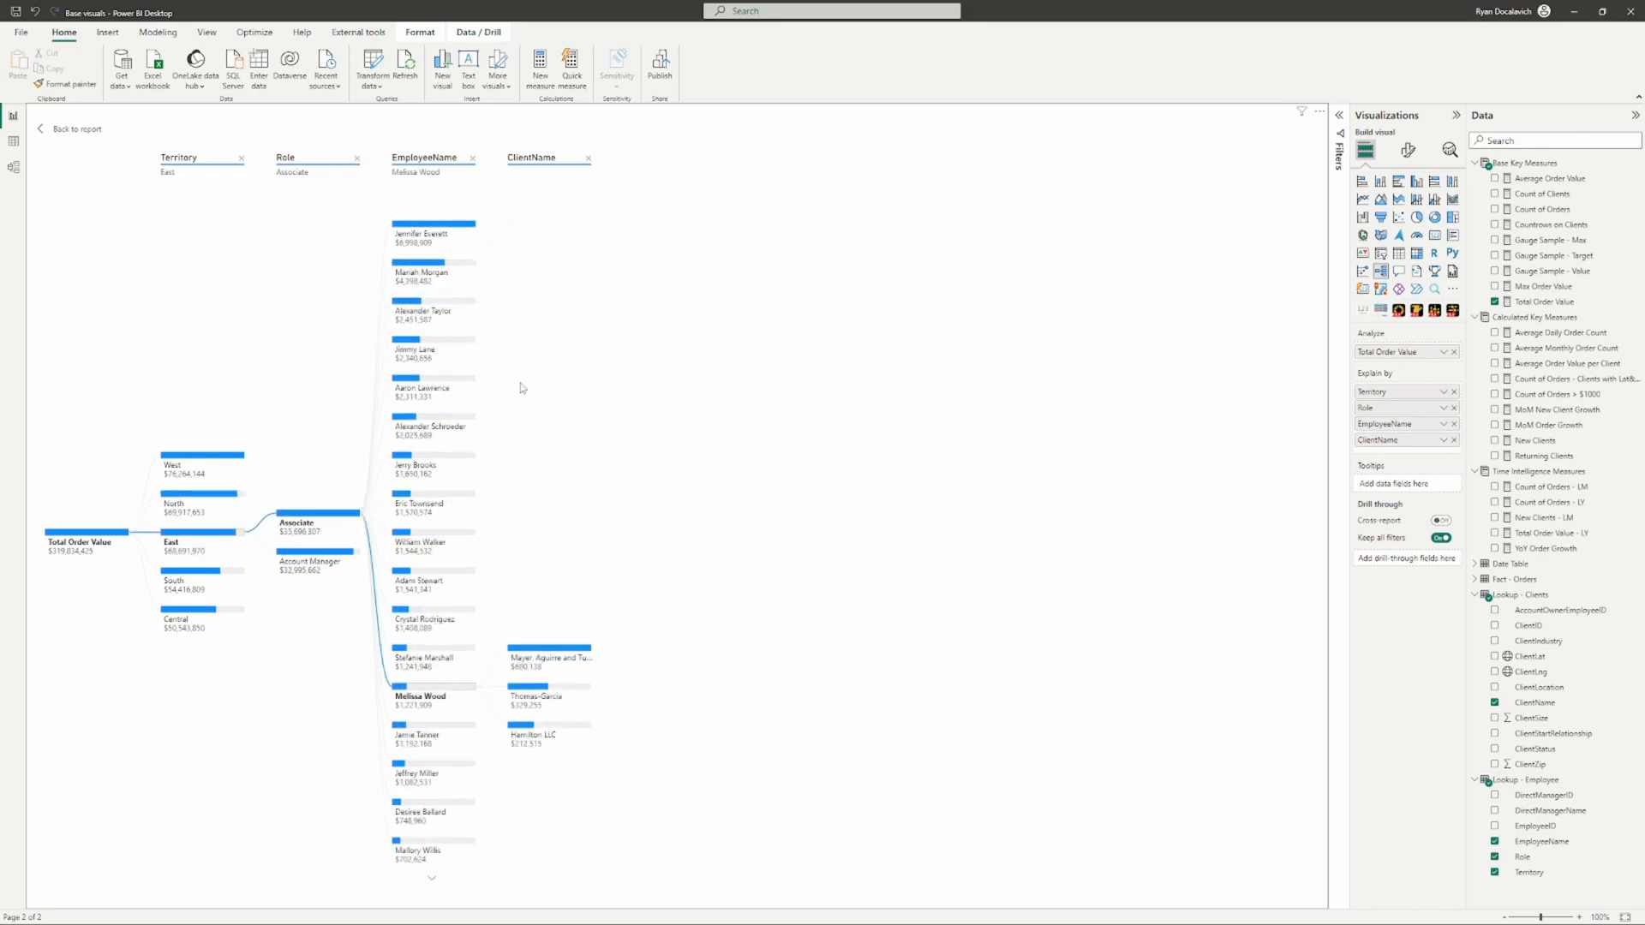
Step: Follow East's Account Manager branch to the third-listed employee and the client Flynn and Sons, and return to the report
click(338, 552)
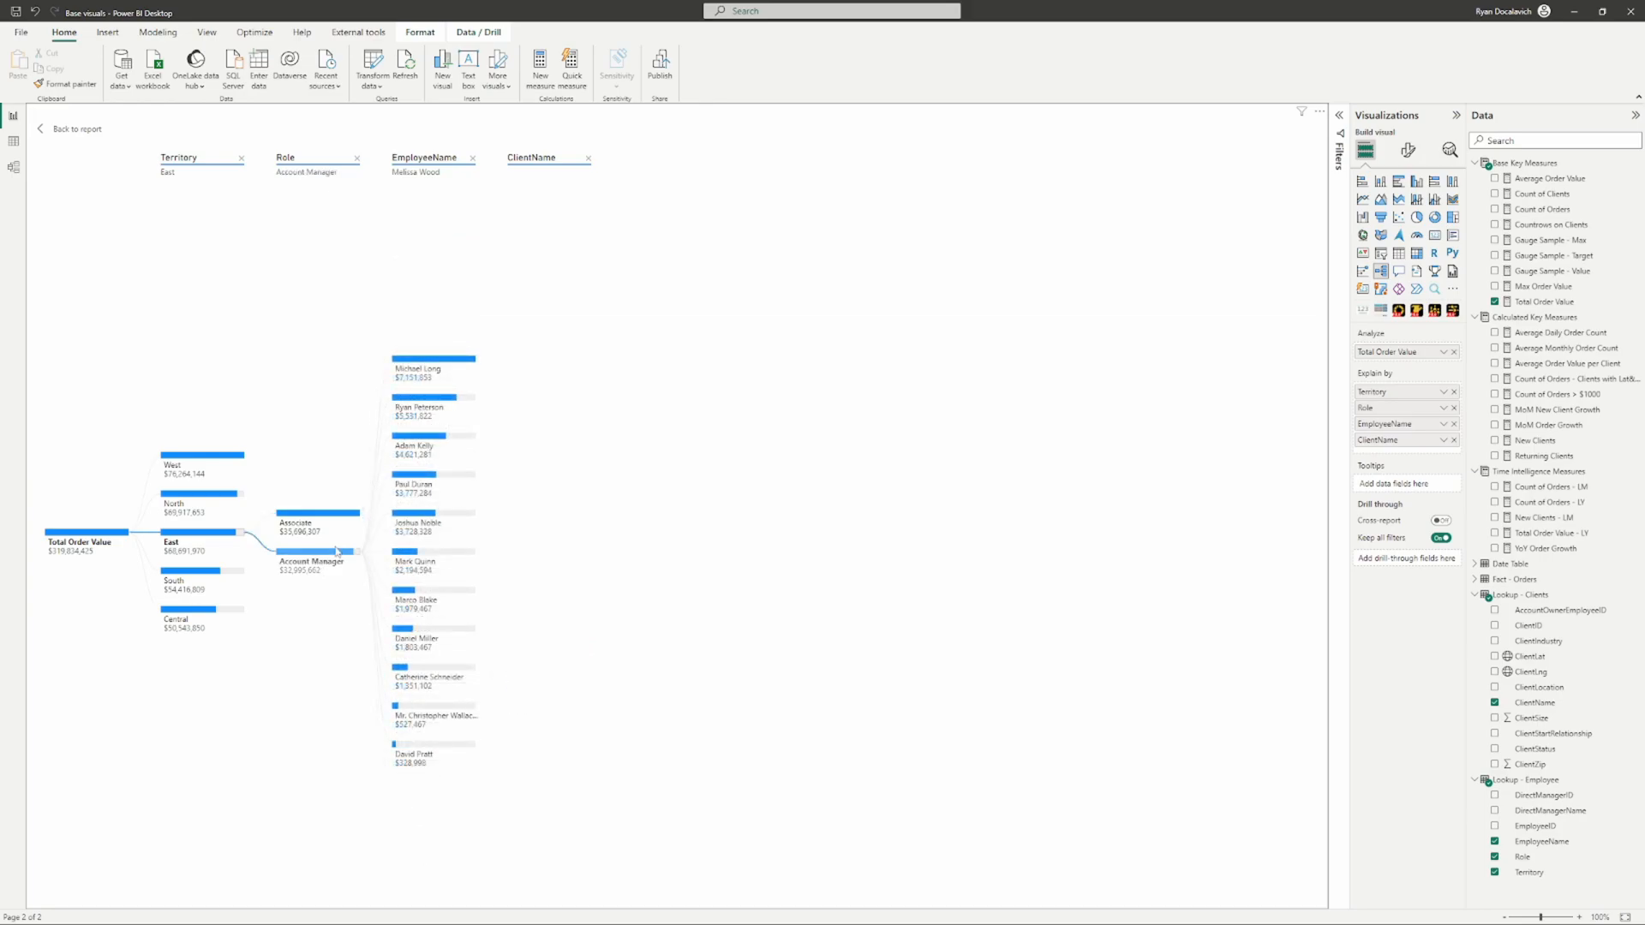
click(440, 432)
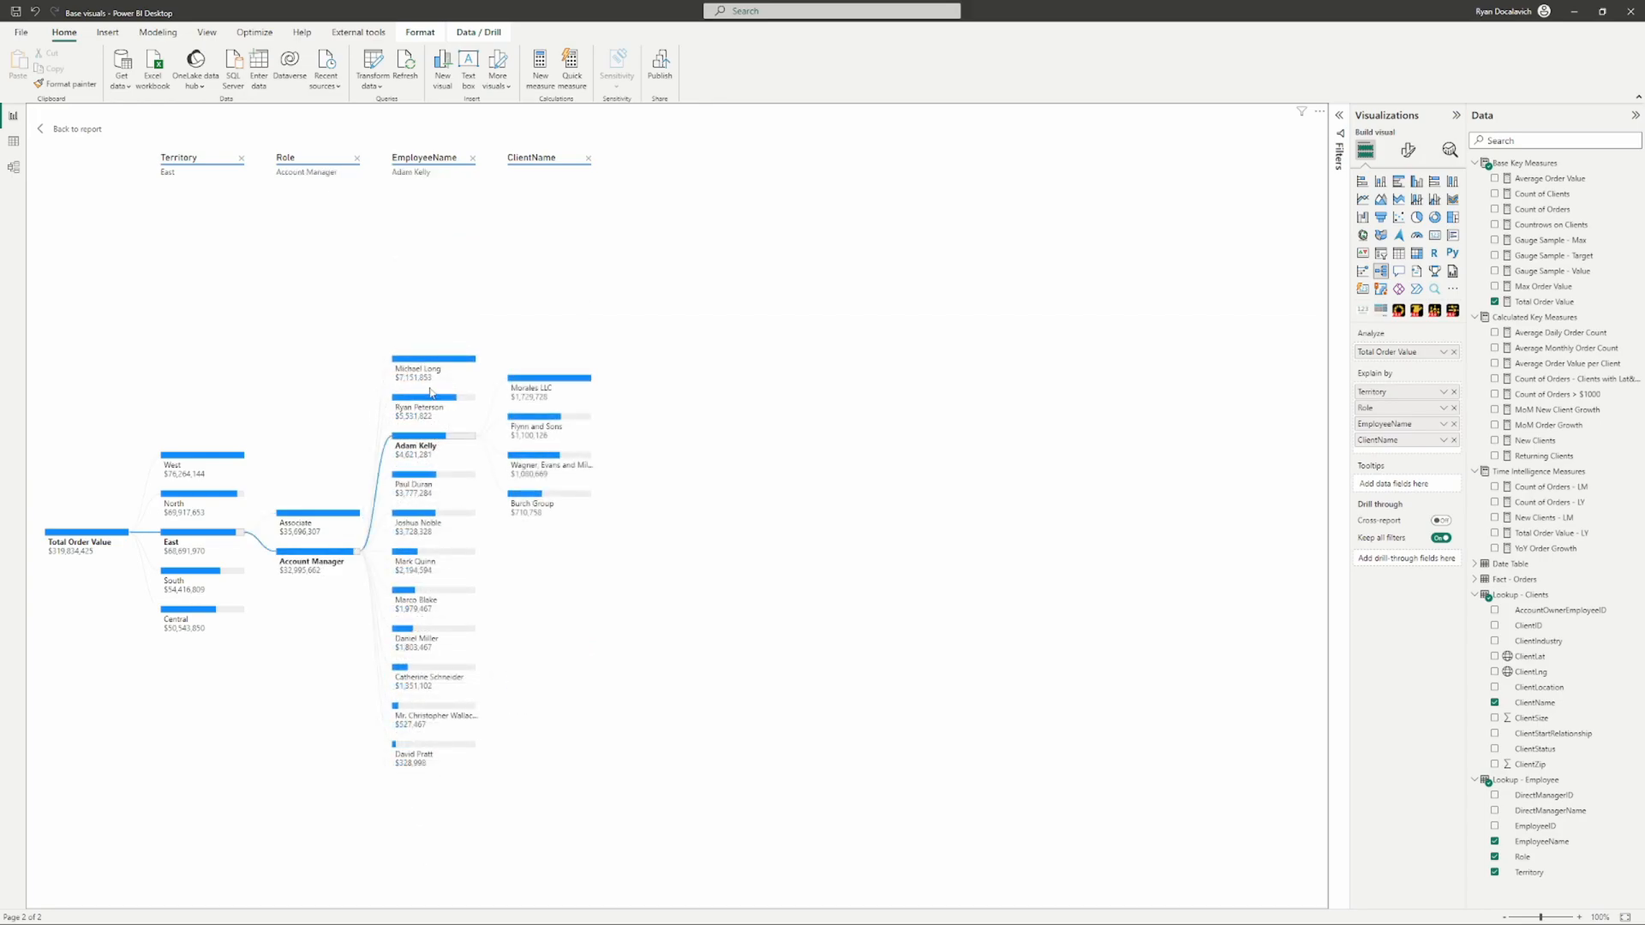
click(561, 432)
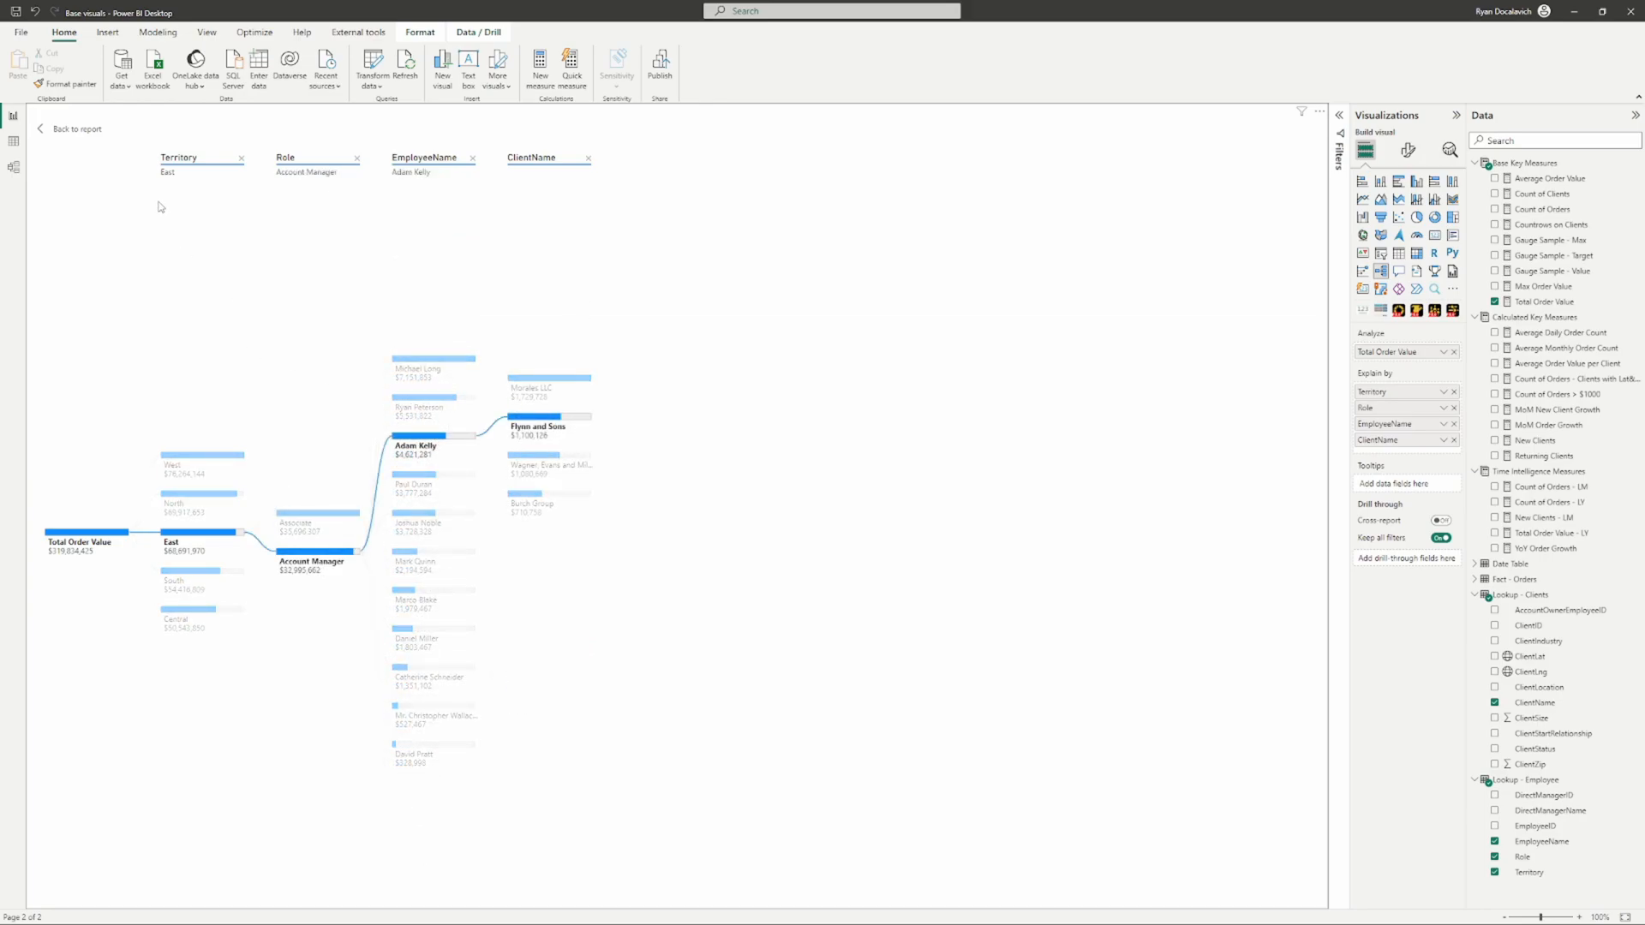
click(72, 133)
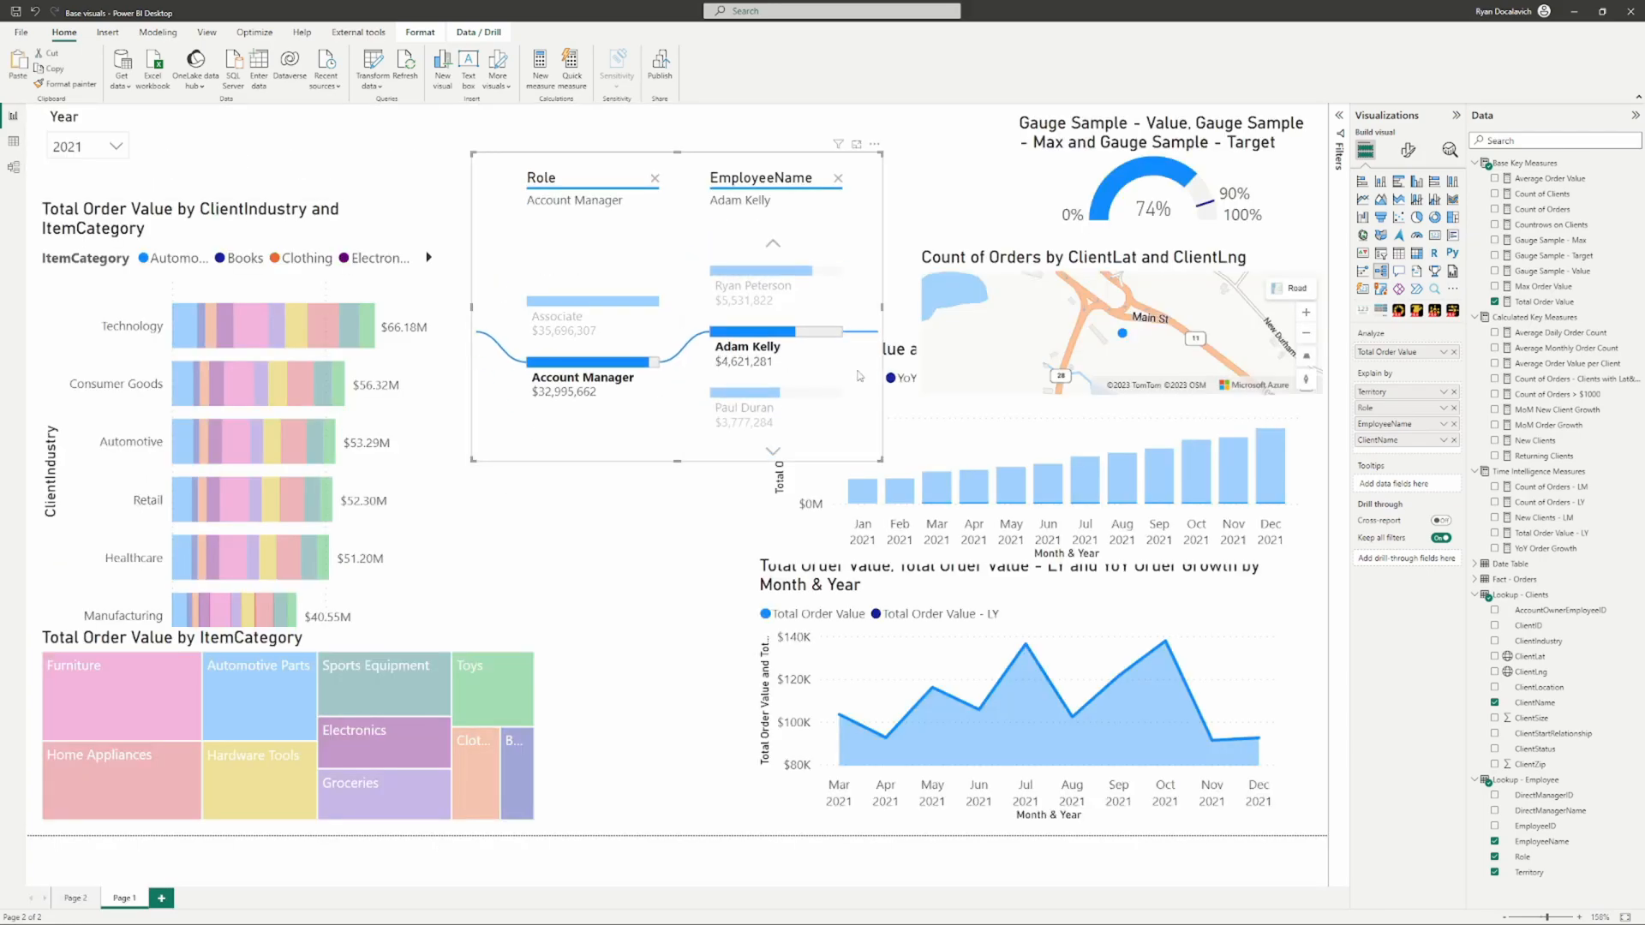
Step: Cross-highlight the report by the expanded Account Manager employee instead of Flynn and Sons, and inspect the filters affecting the treemap
click(735, 345)
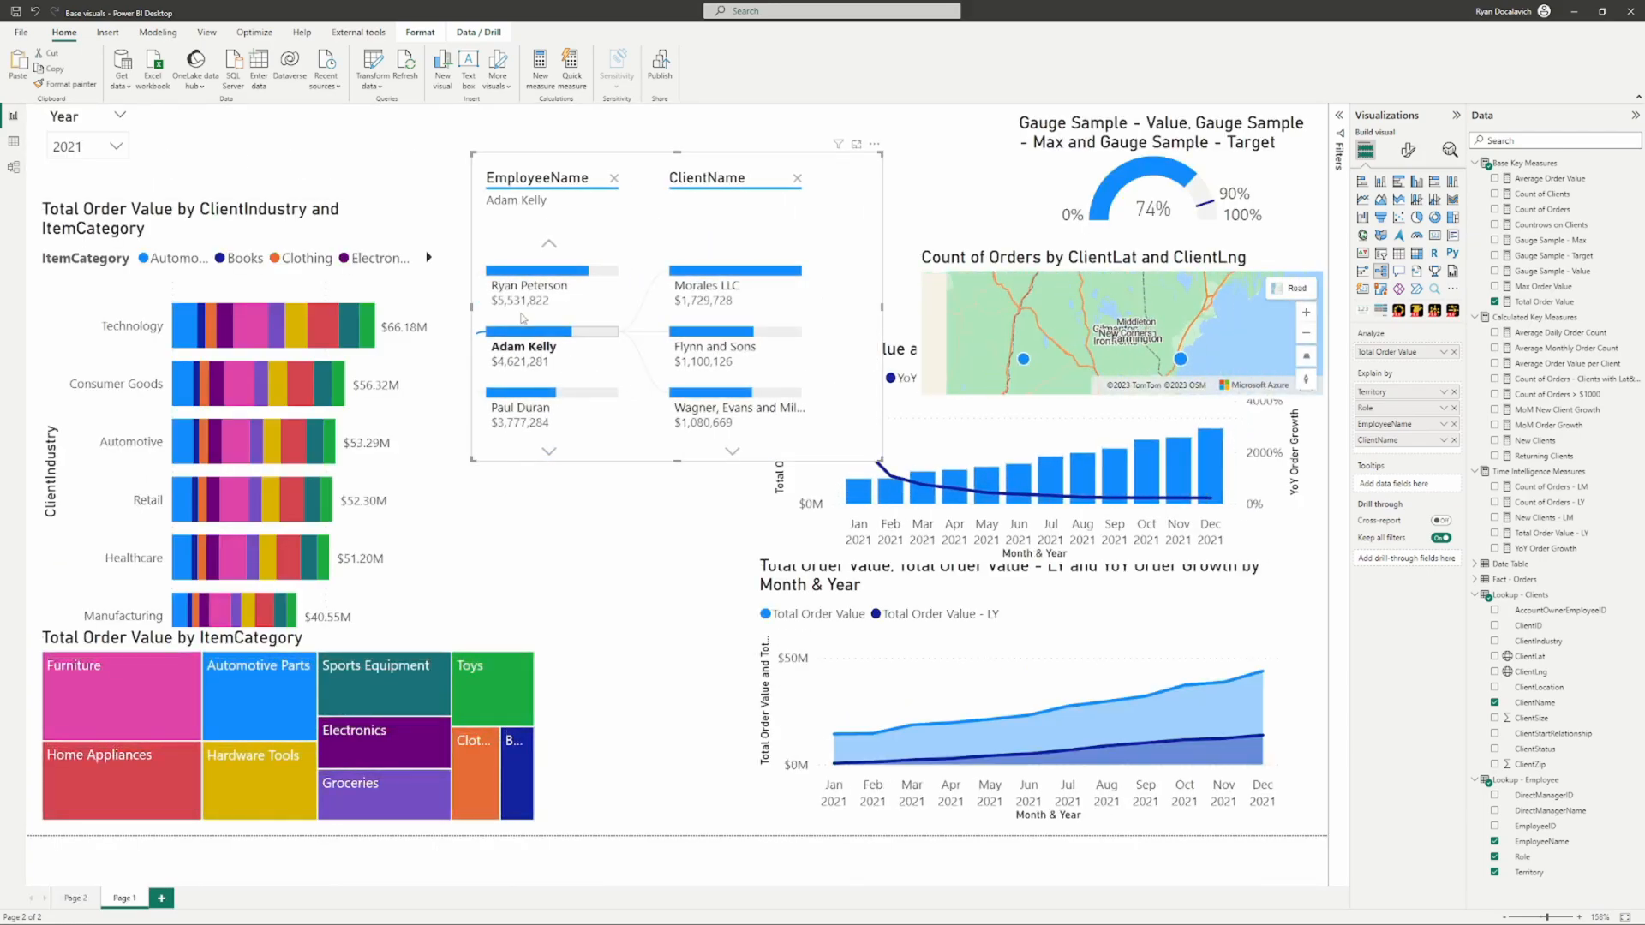
click(614, 339)
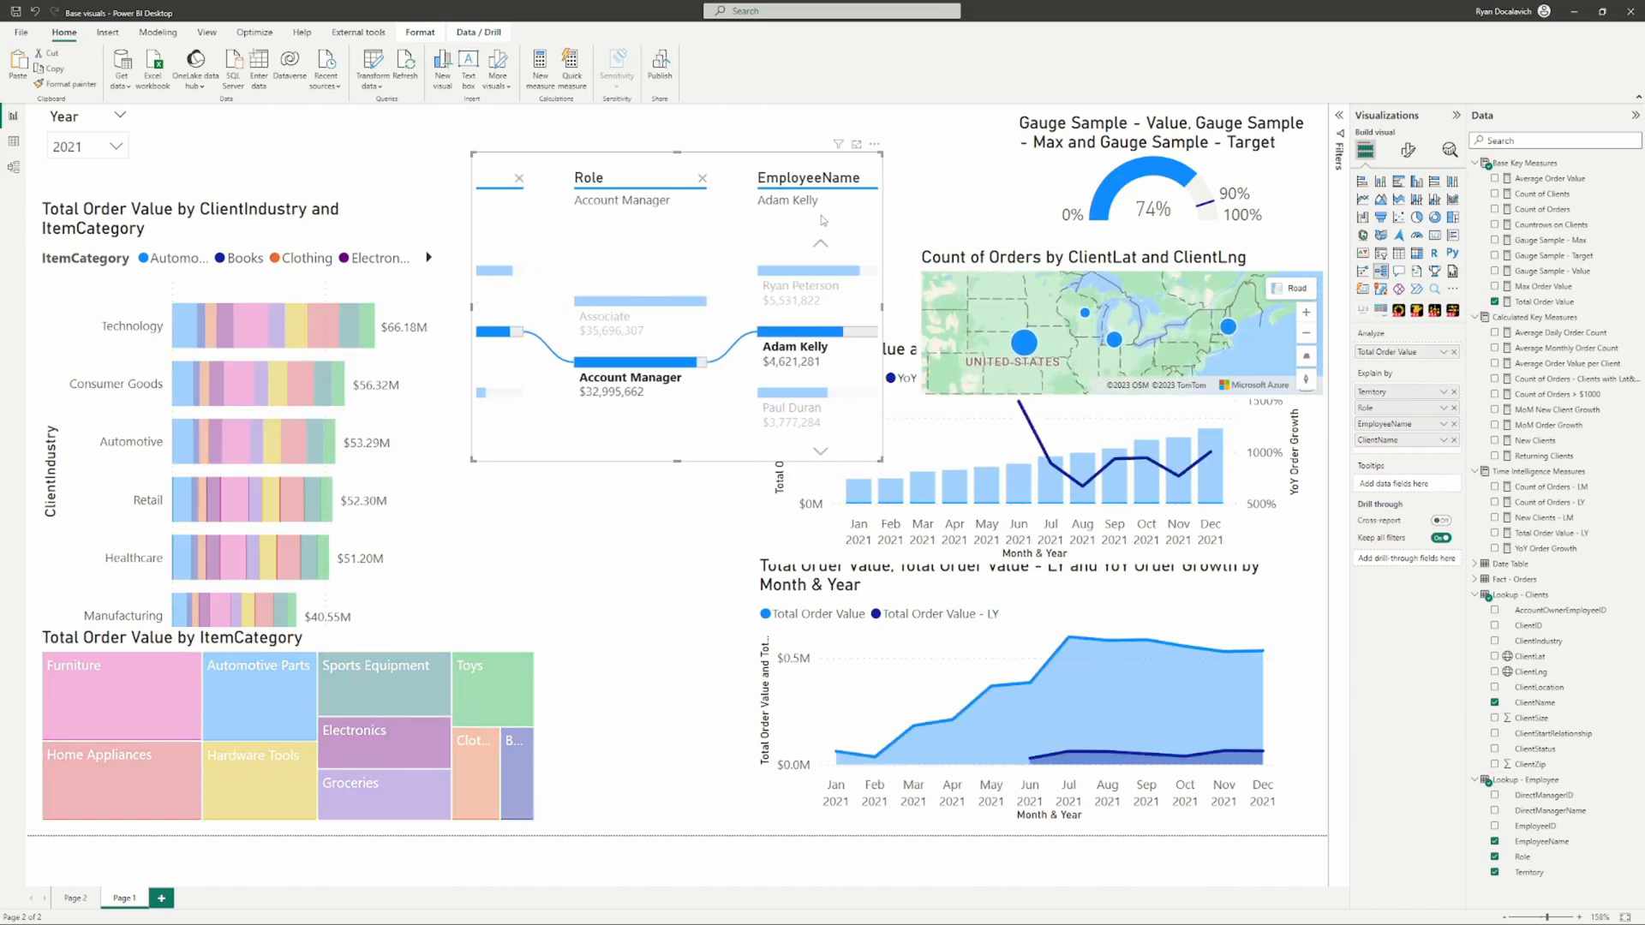
click(531, 335)
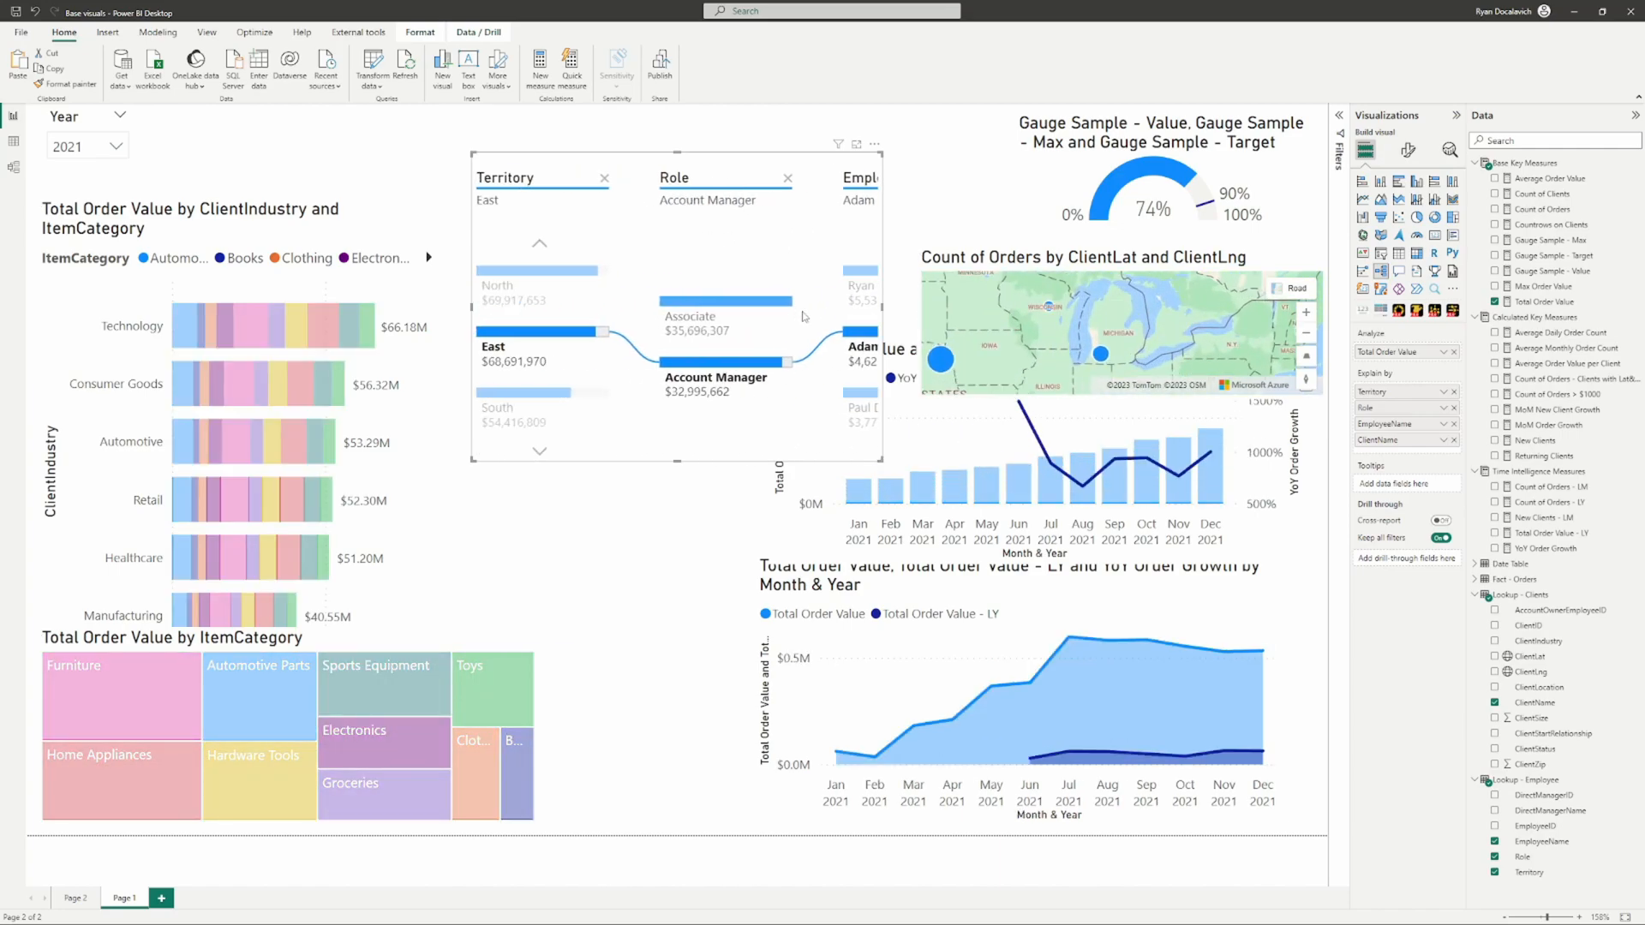
drag(734, 394, 495, 395)
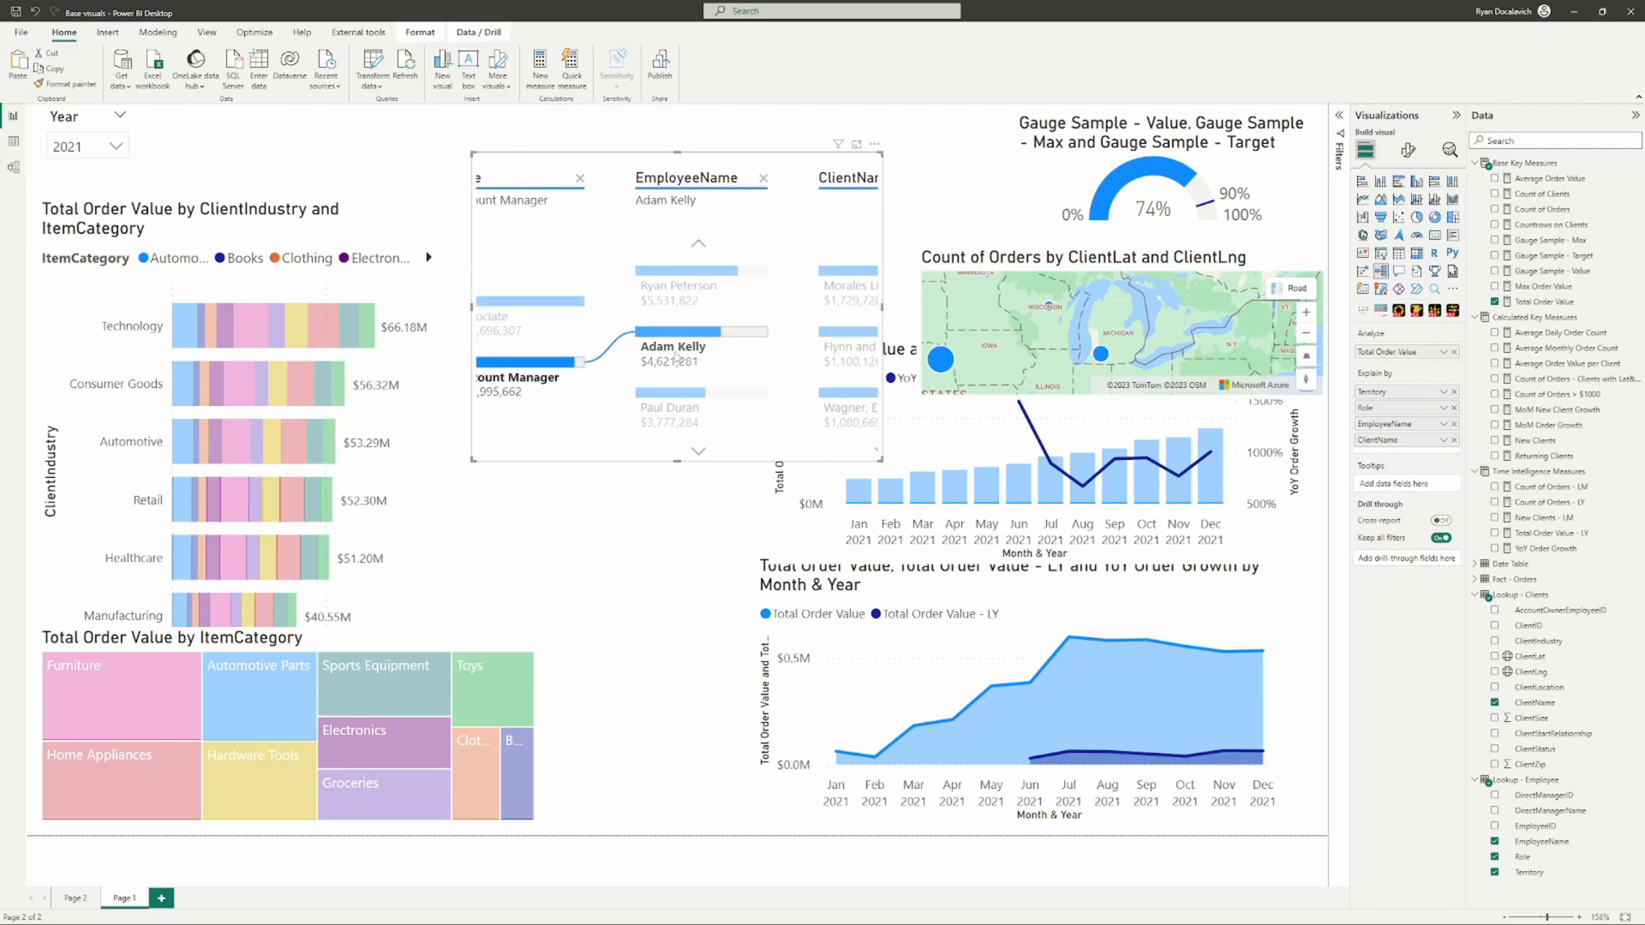
click(704, 339)
click(705, 339)
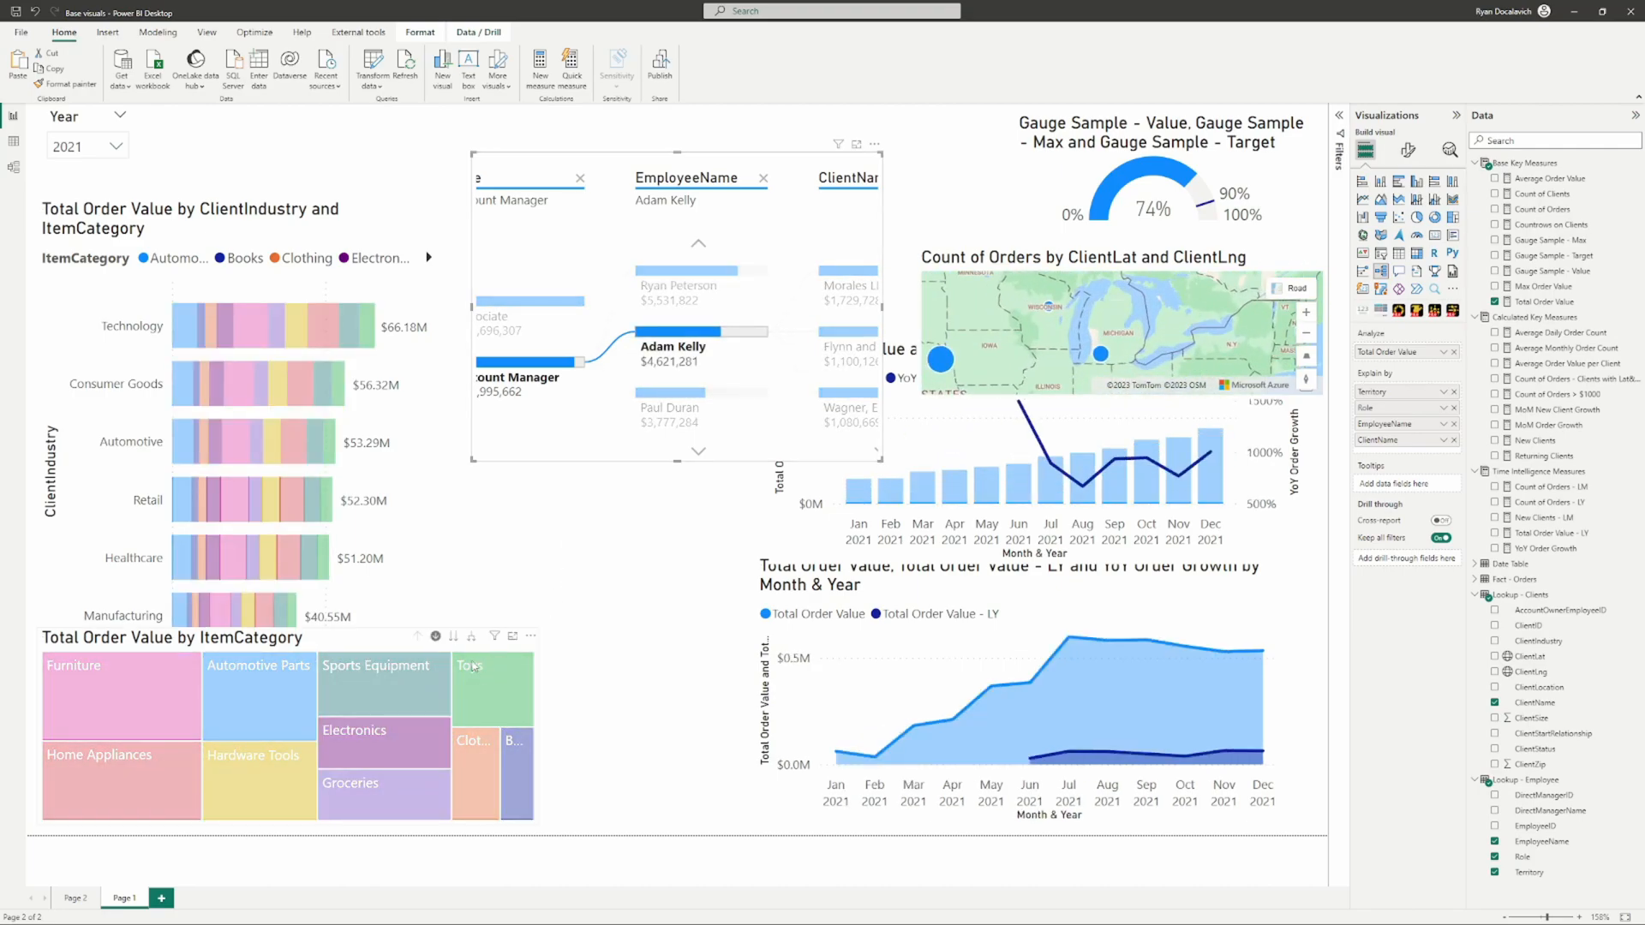
mouse_move(497, 641)
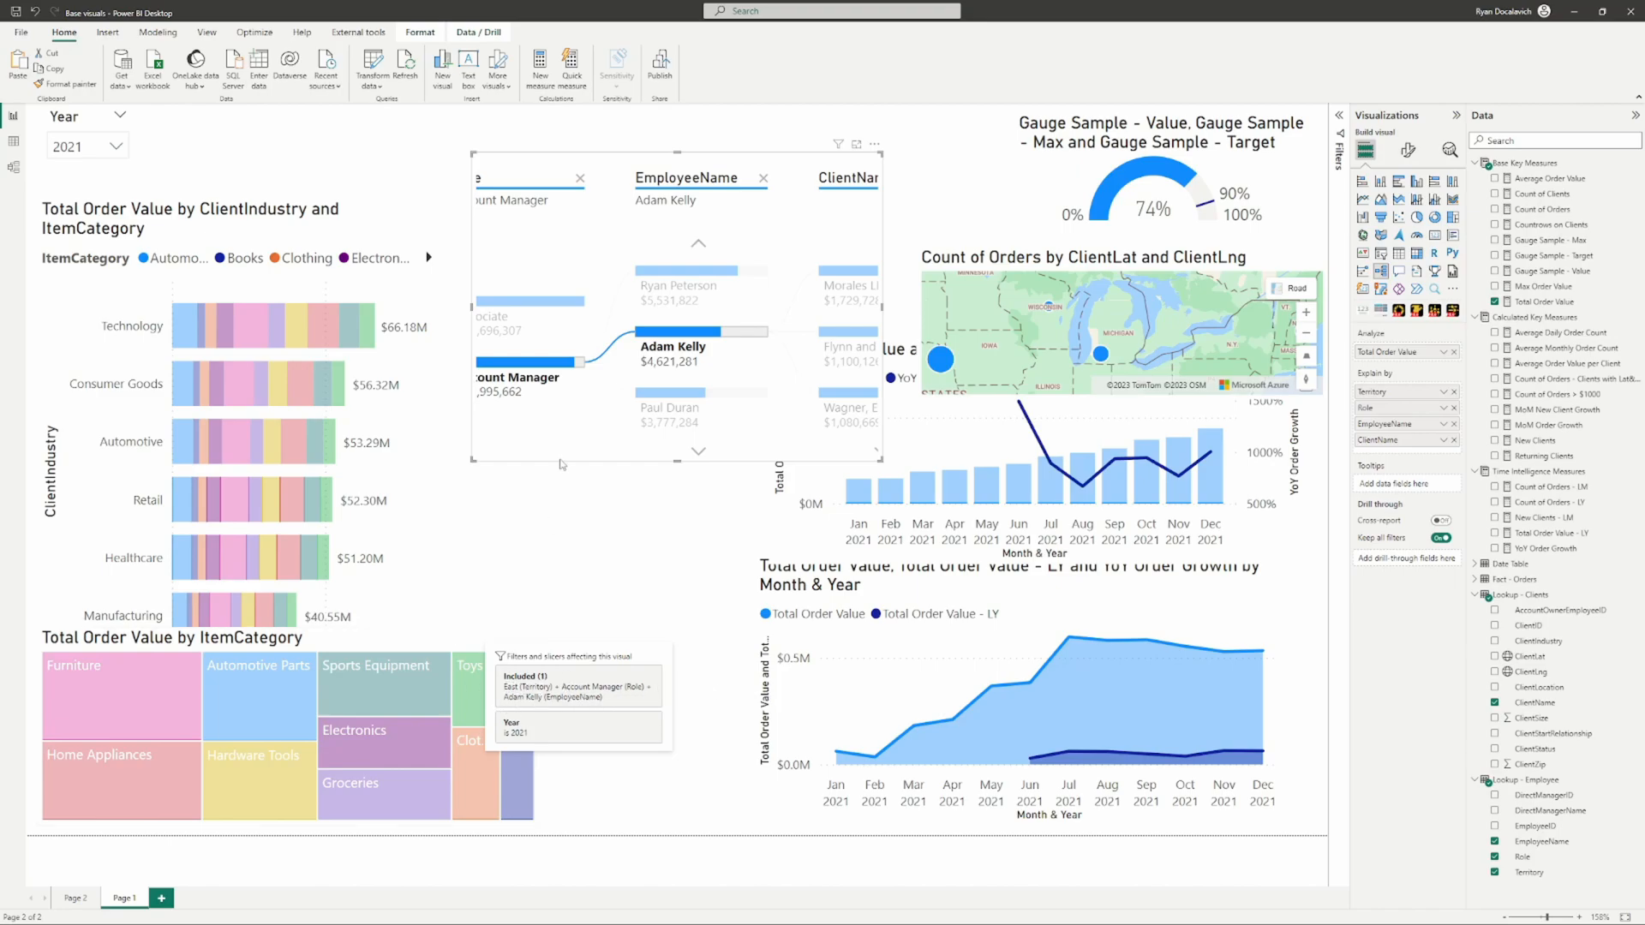
Step: Cross-highlight the report by the Account Manager node and by the Flynn and Sons node, and clear the highlight
click(542, 377)
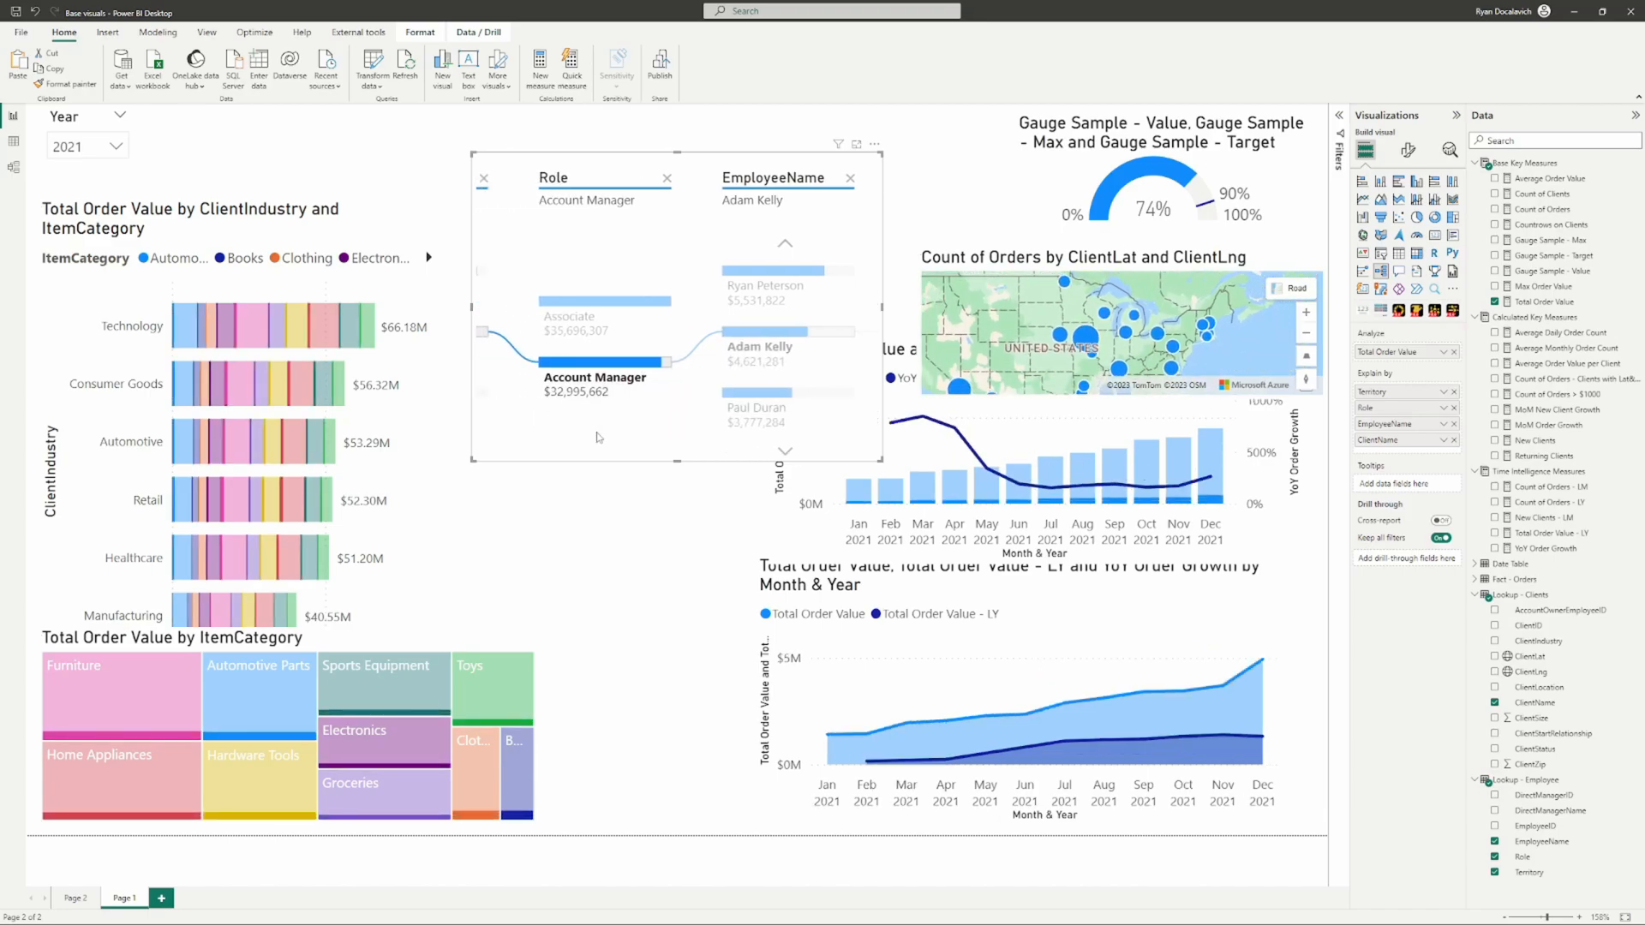
mouse_move(496, 642)
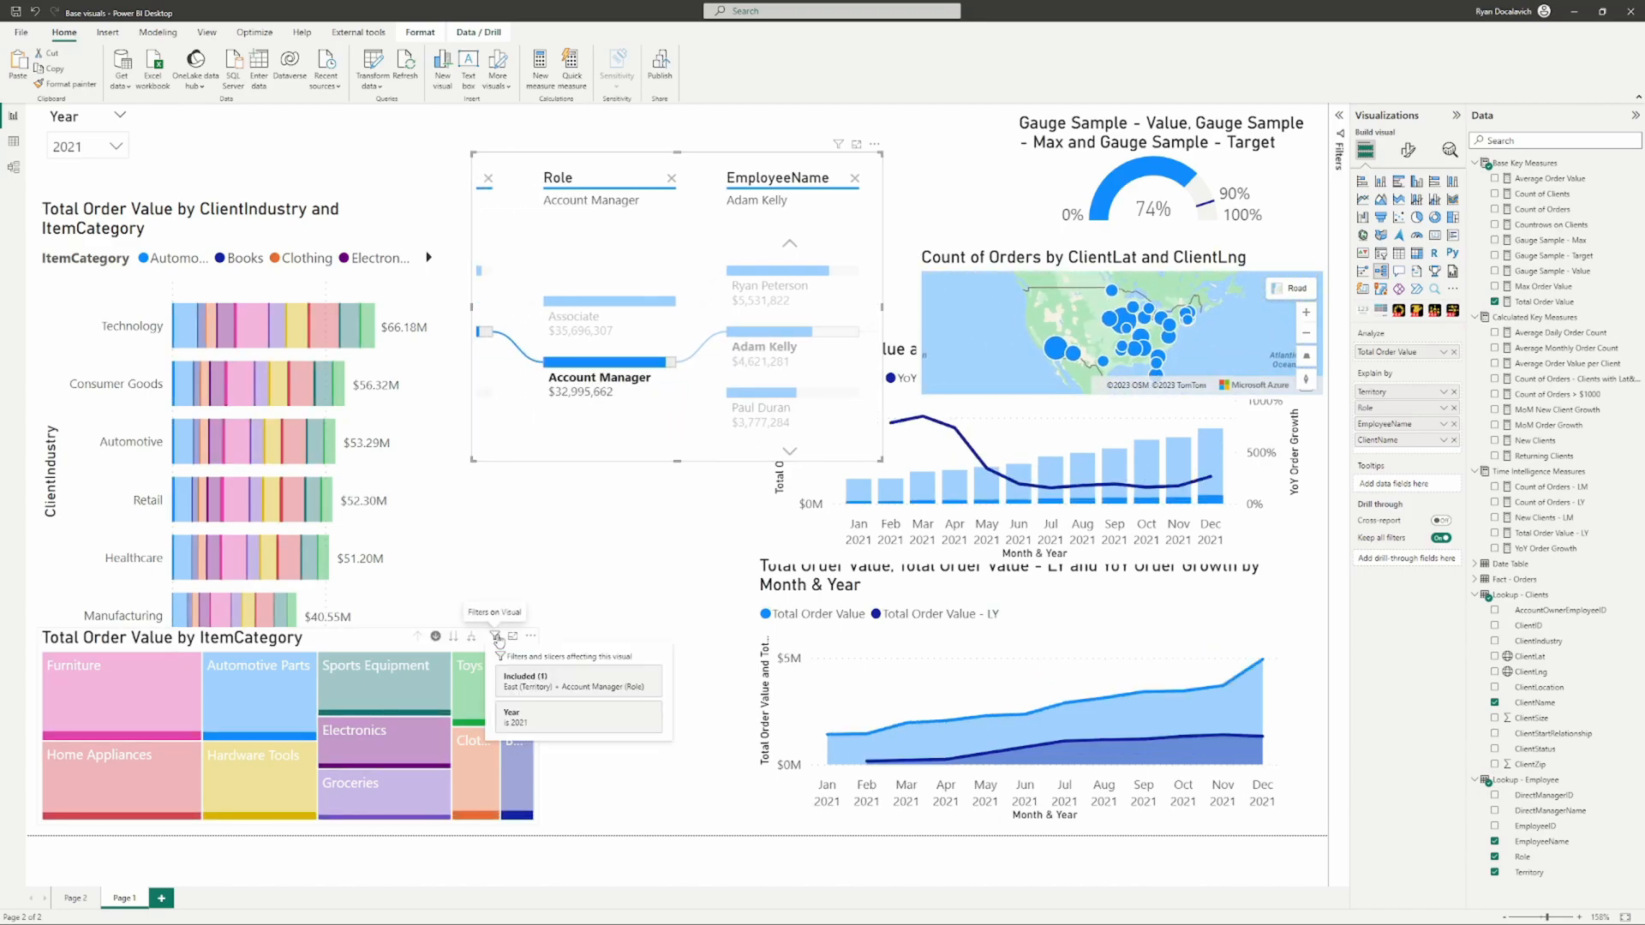
drag(758, 349, 603, 346)
click(809, 332)
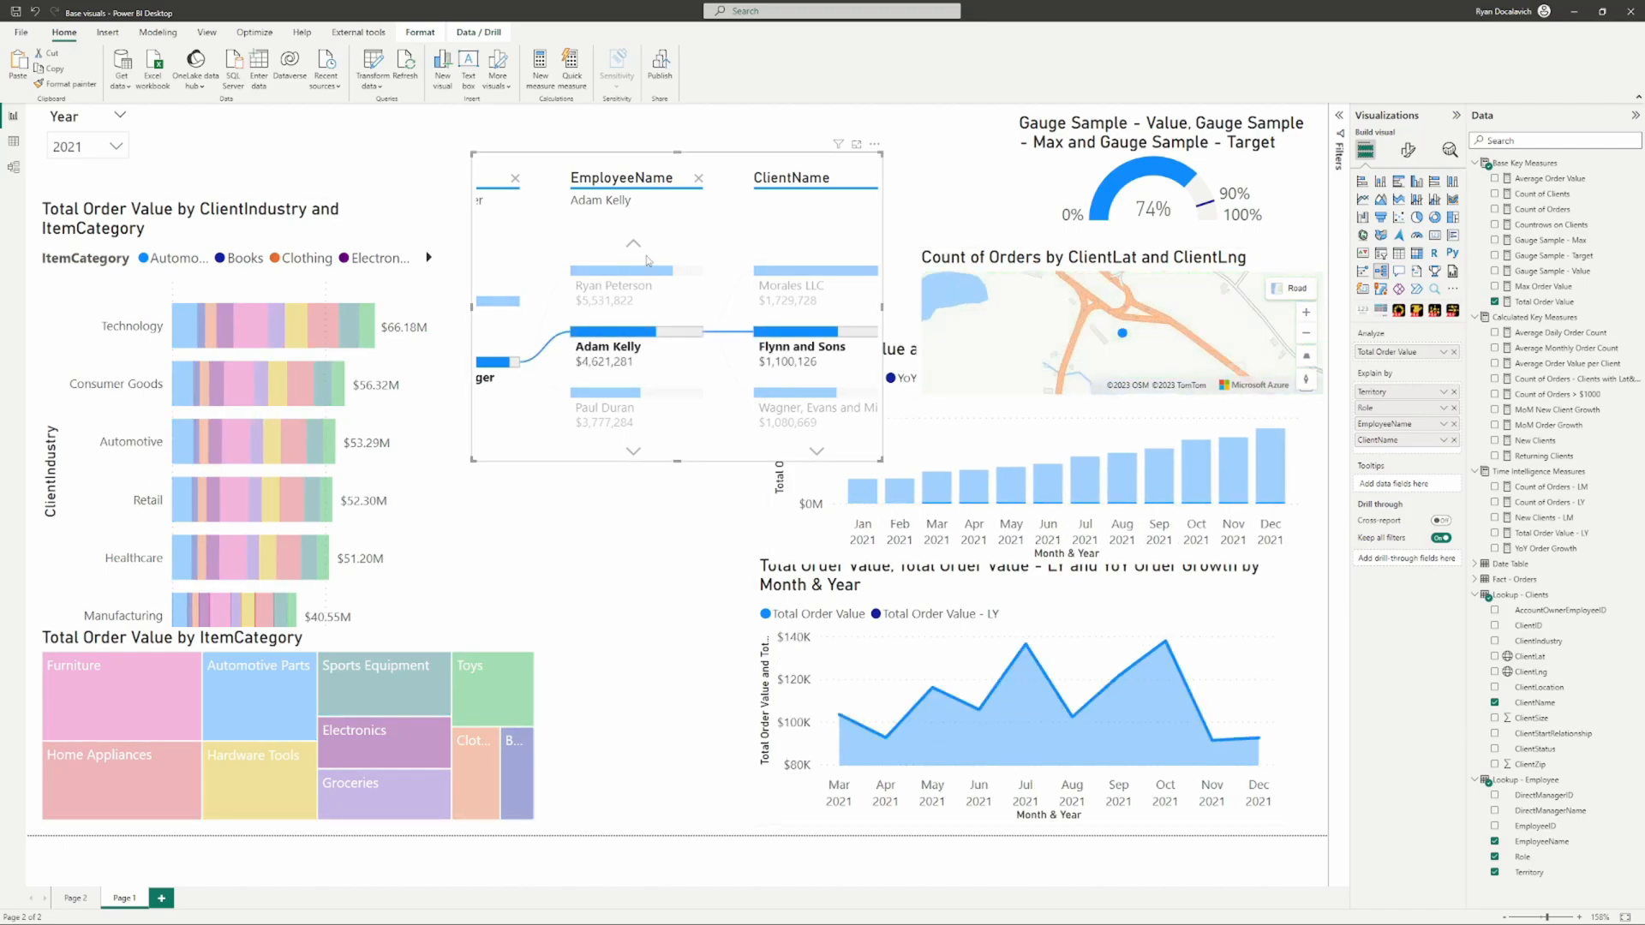
click(821, 336)
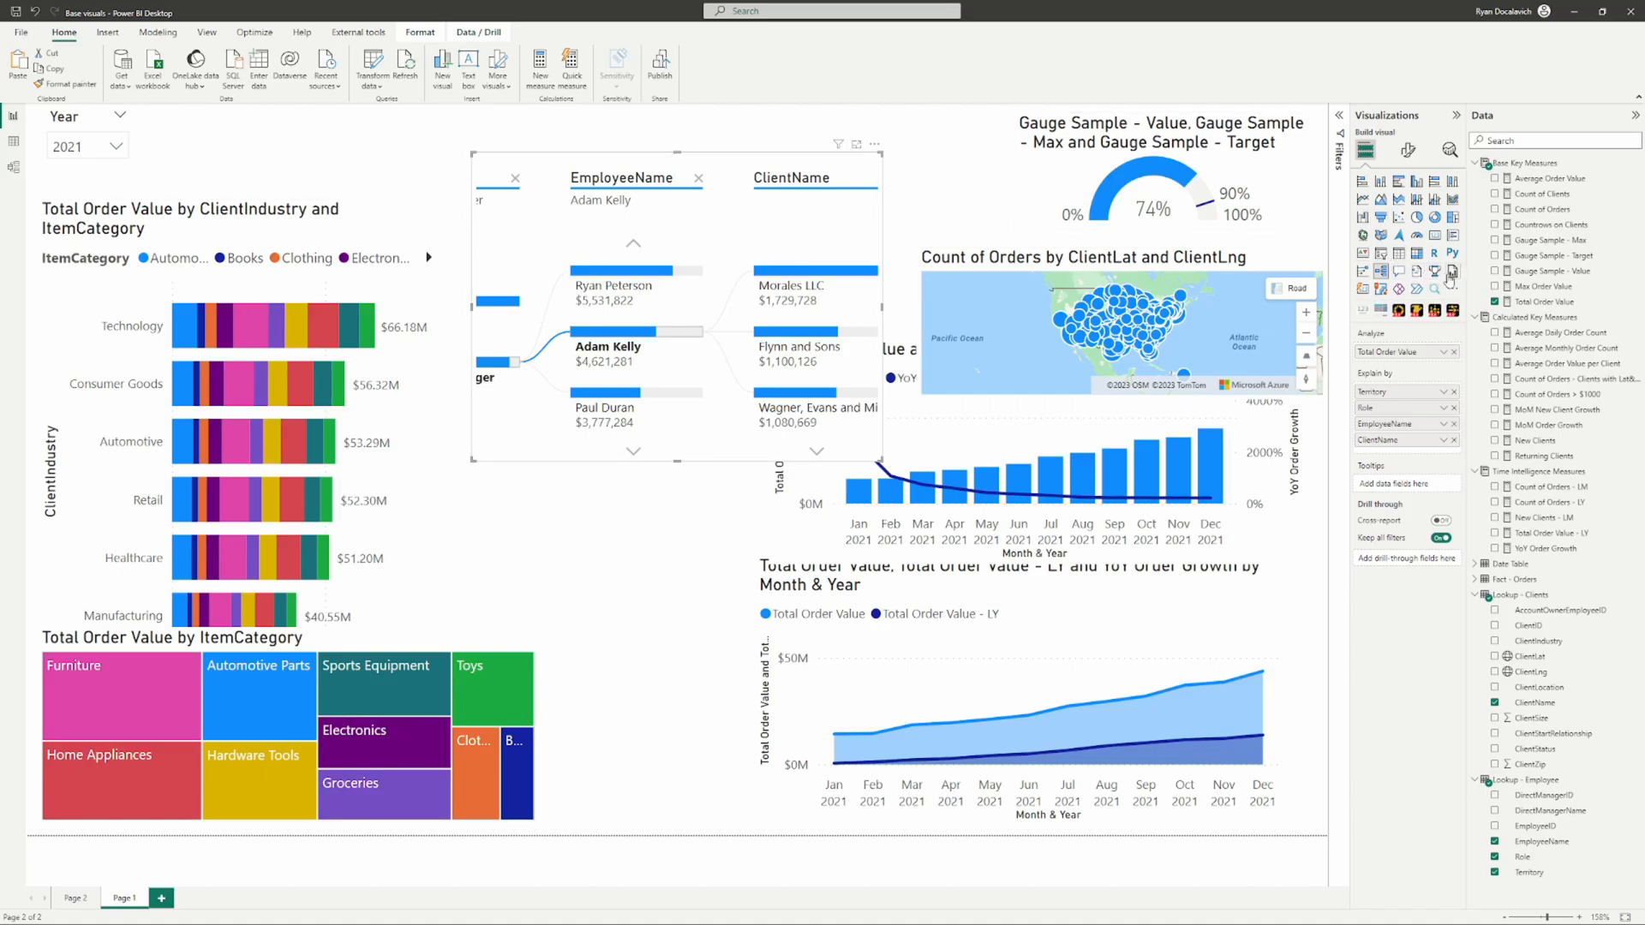
Step: Add a Metrics visual, place it beside the gauge, and delete it
click(971, 187)
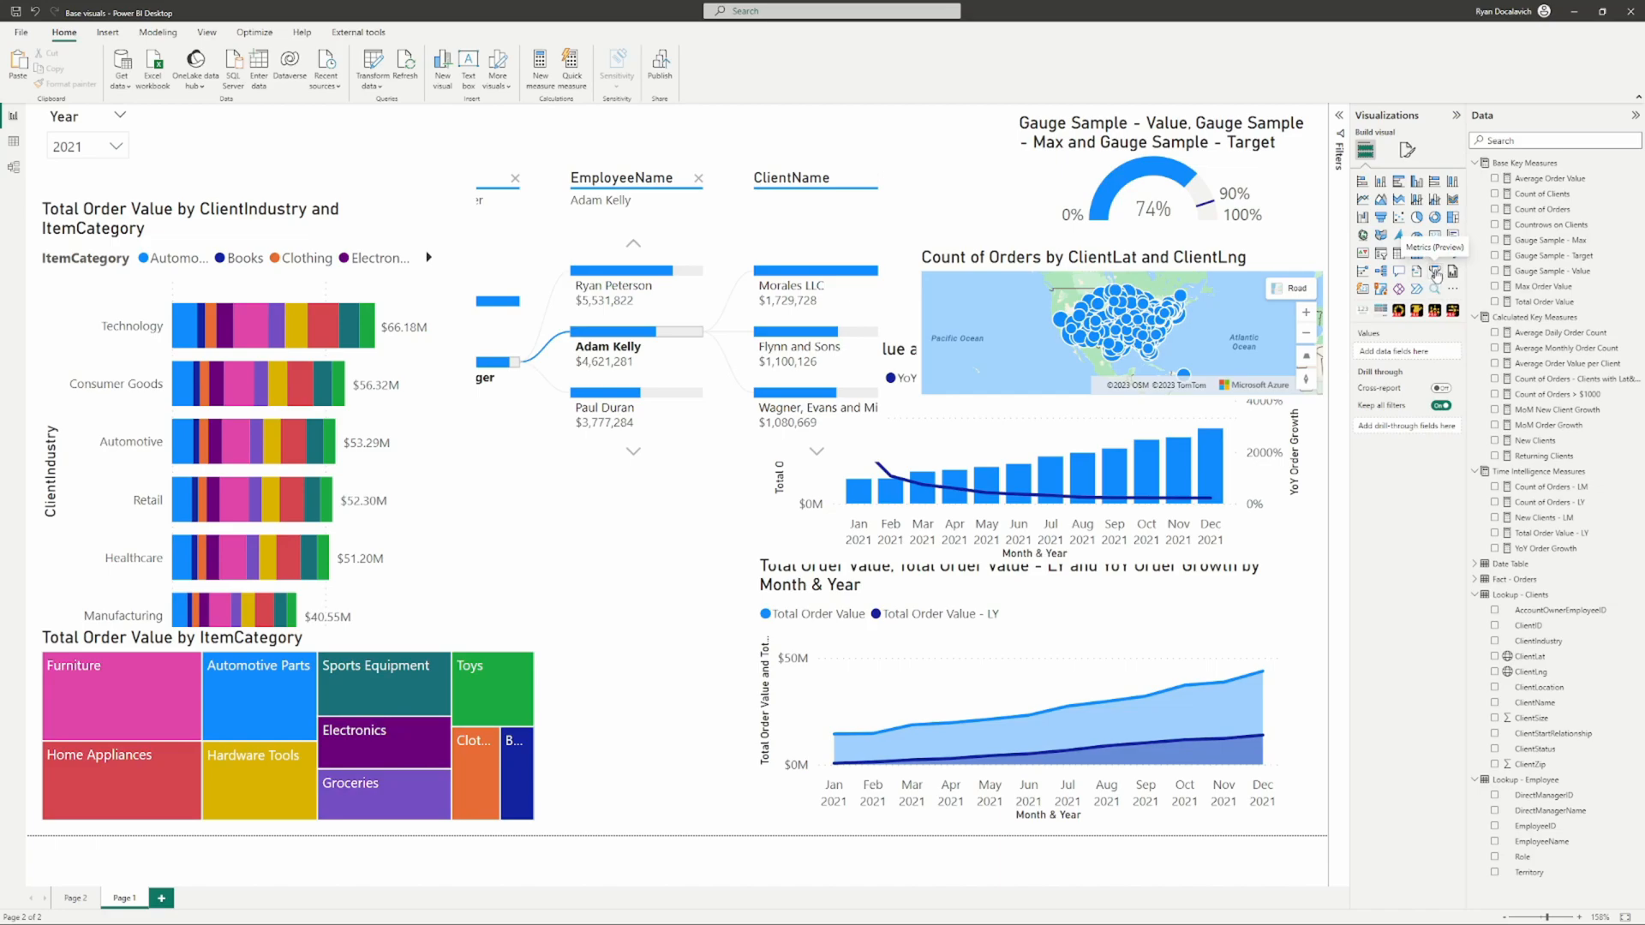
click(1436, 272)
mouse_move(672, 473)
mouse_down()
mouse_move(689, 471)
mouse_move(652, 490)
mouse_up()
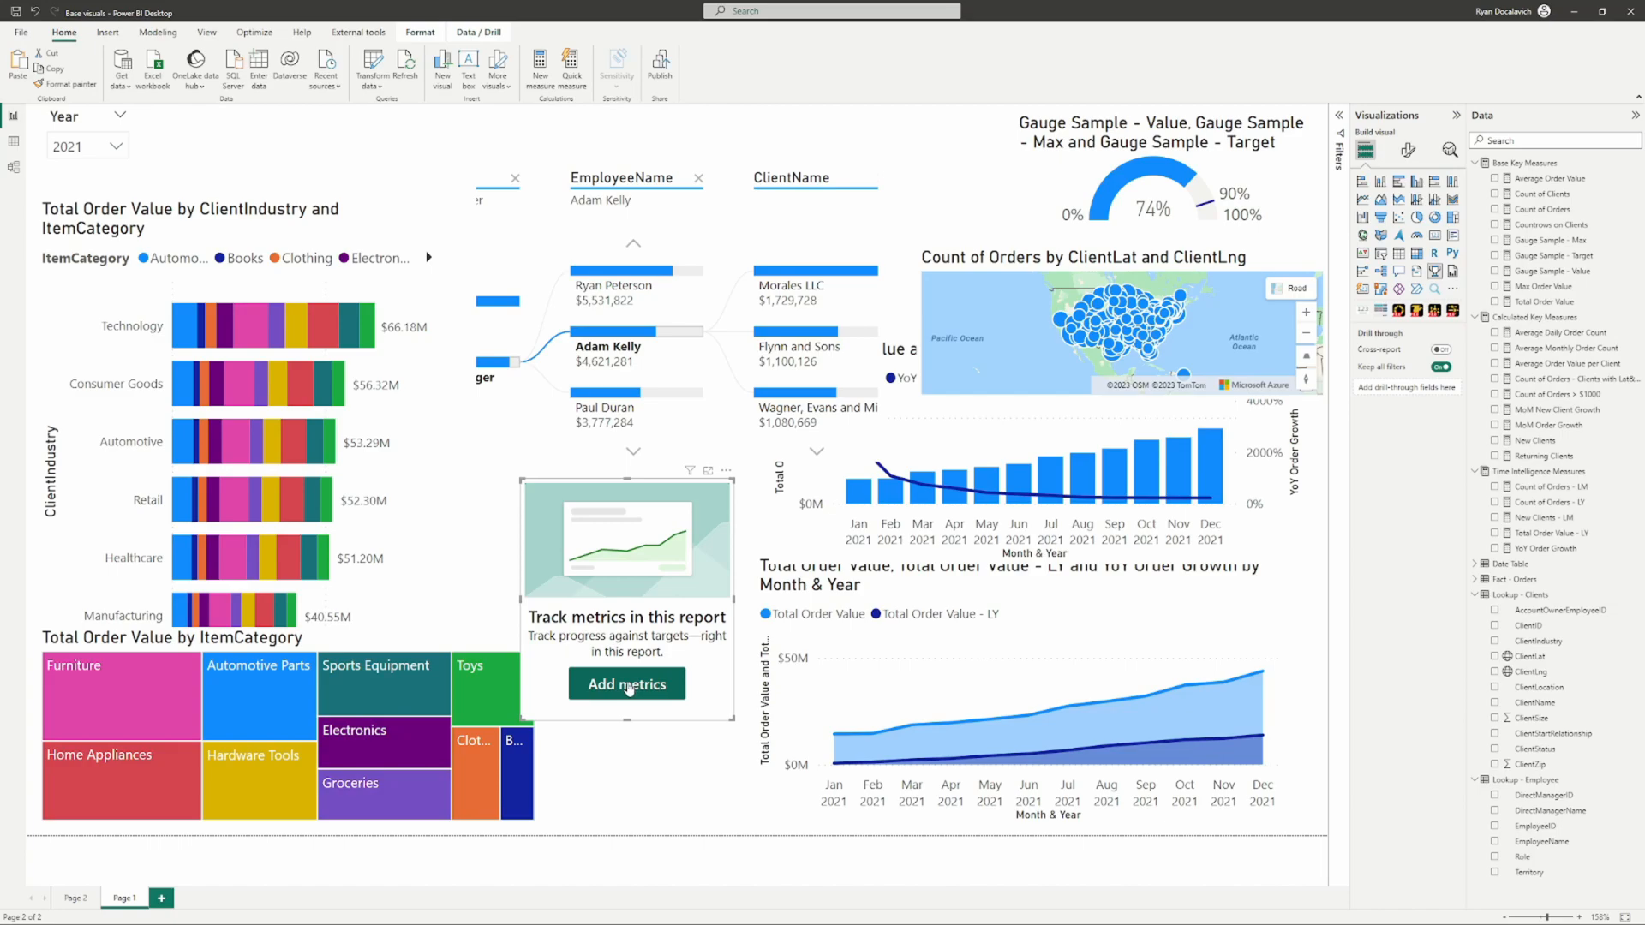
drag(644, 487, 897, 131)
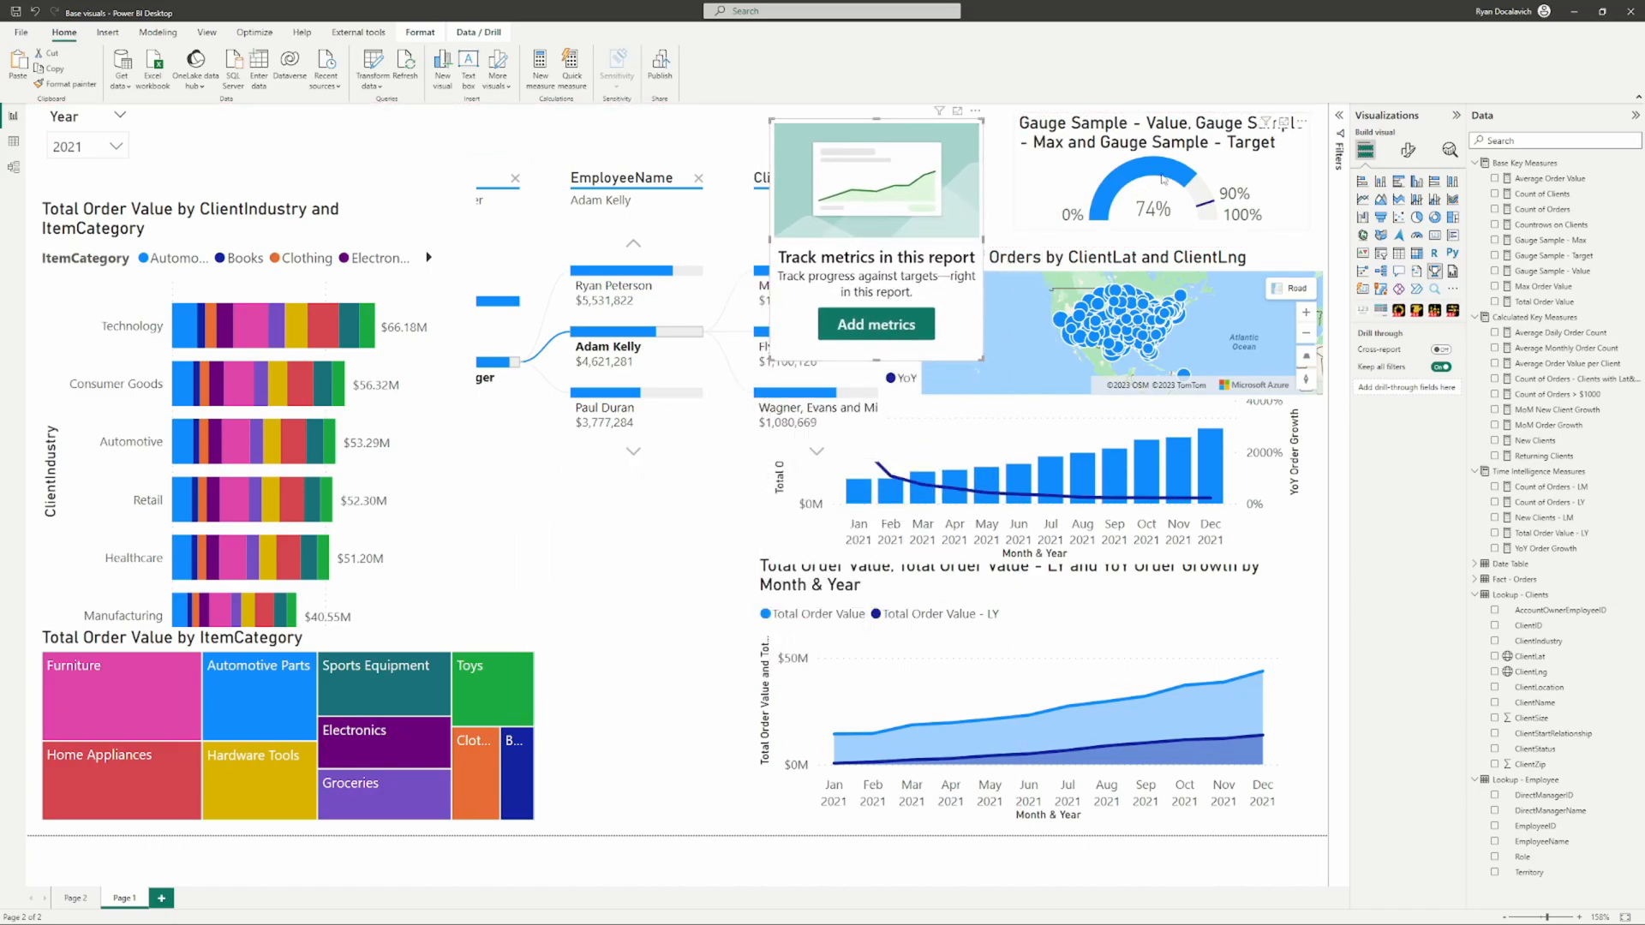
mouse_move(965, 174)
mouse_down()
mouse_move(981, 163)
mouse_move(965, 144)
mouse_up()
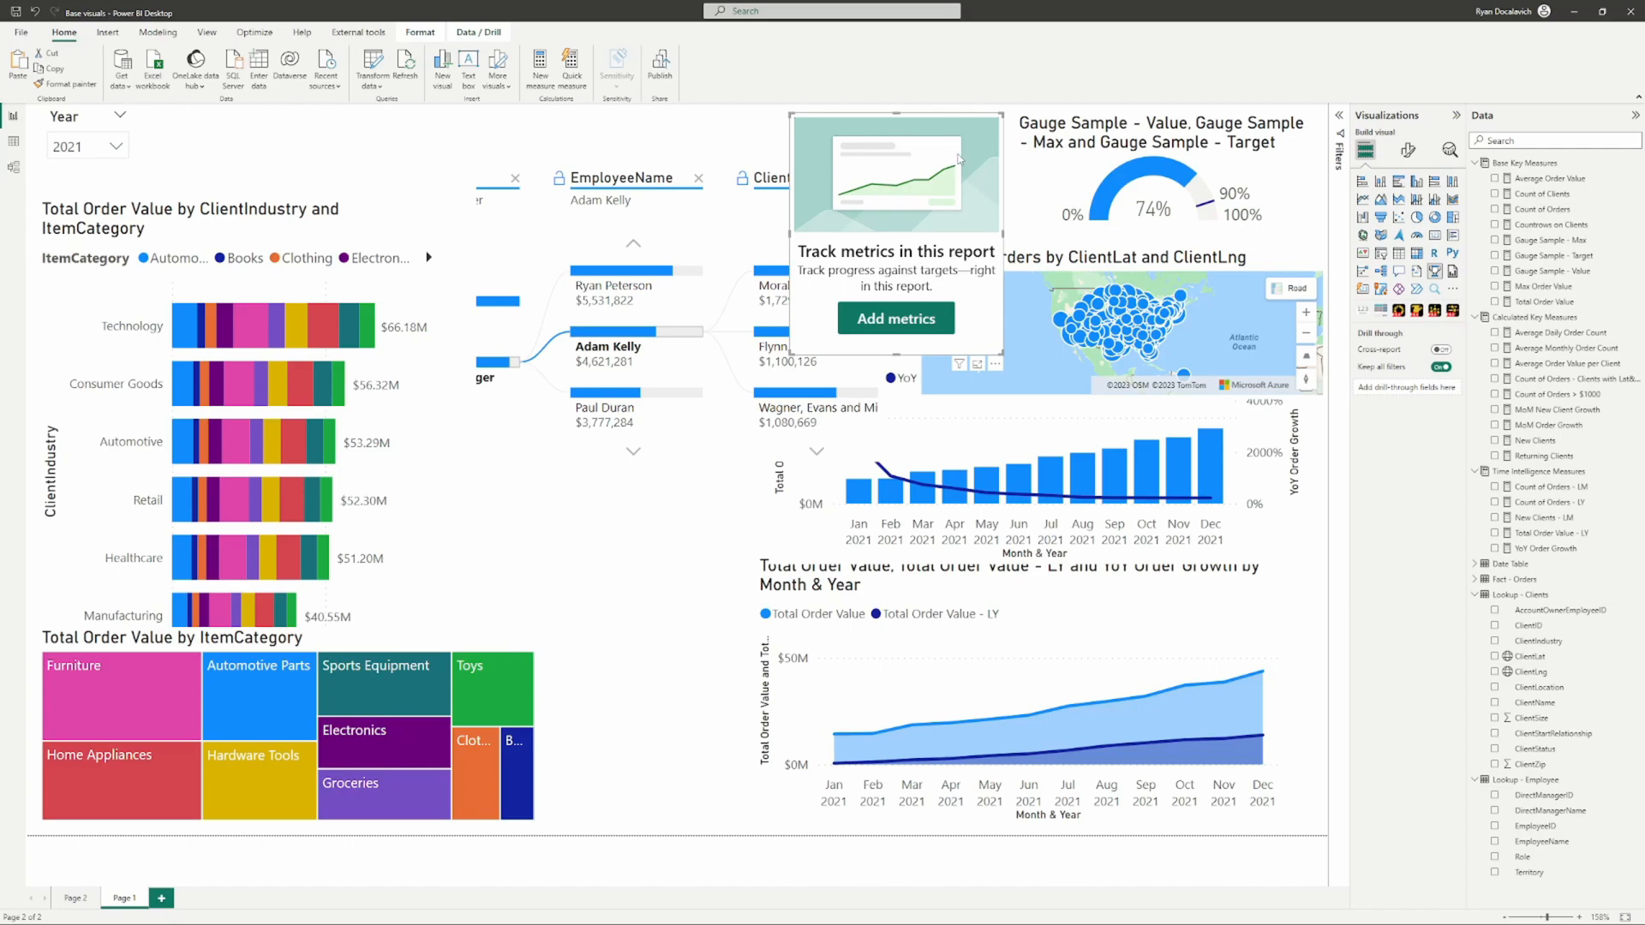
key(Delete)
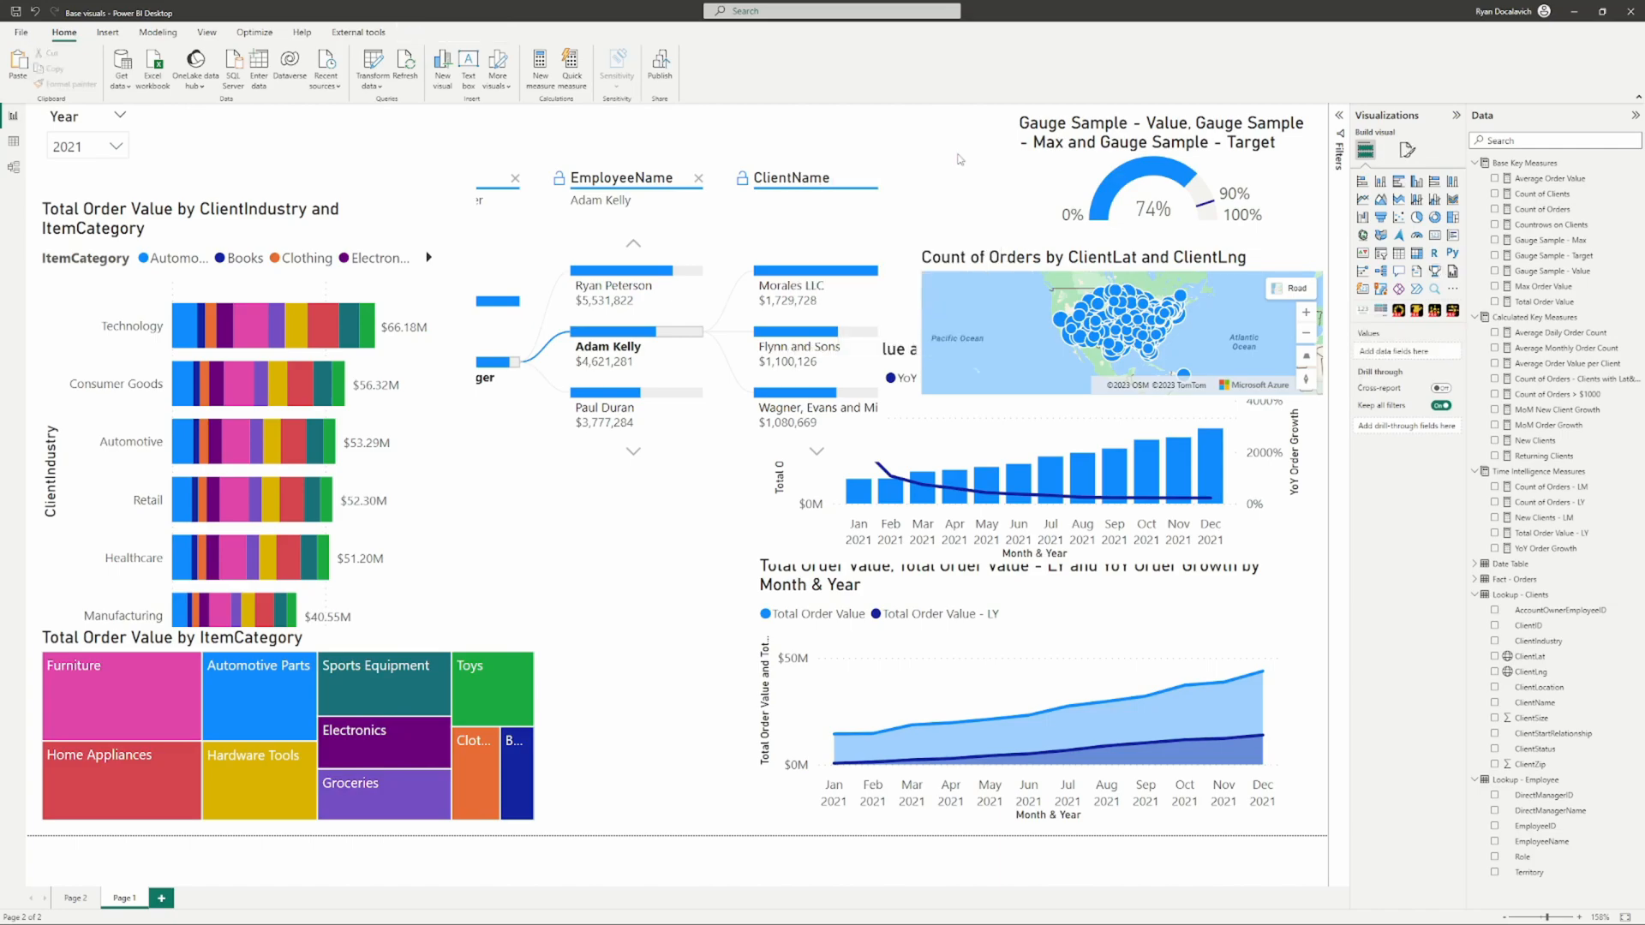
Step: Insert a new card visual, reshape it into a wide strip and place it above the decomposition tree
click(1363, 290)
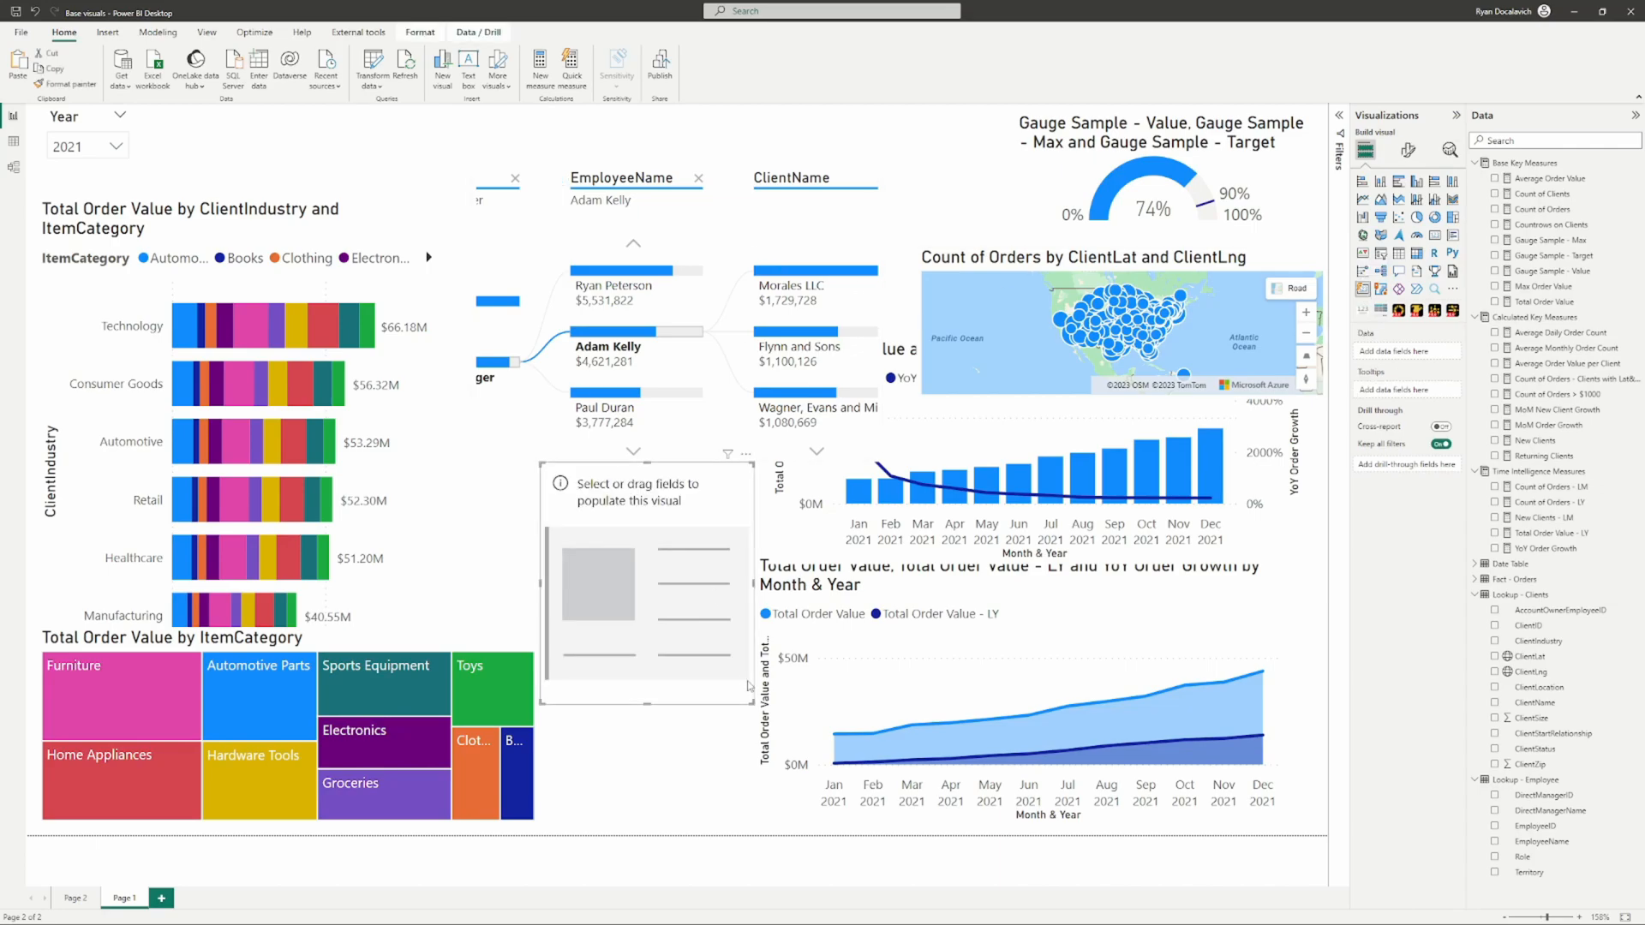
drag(754, 704, 989, 567)
drag(754, 514, 702, 163)
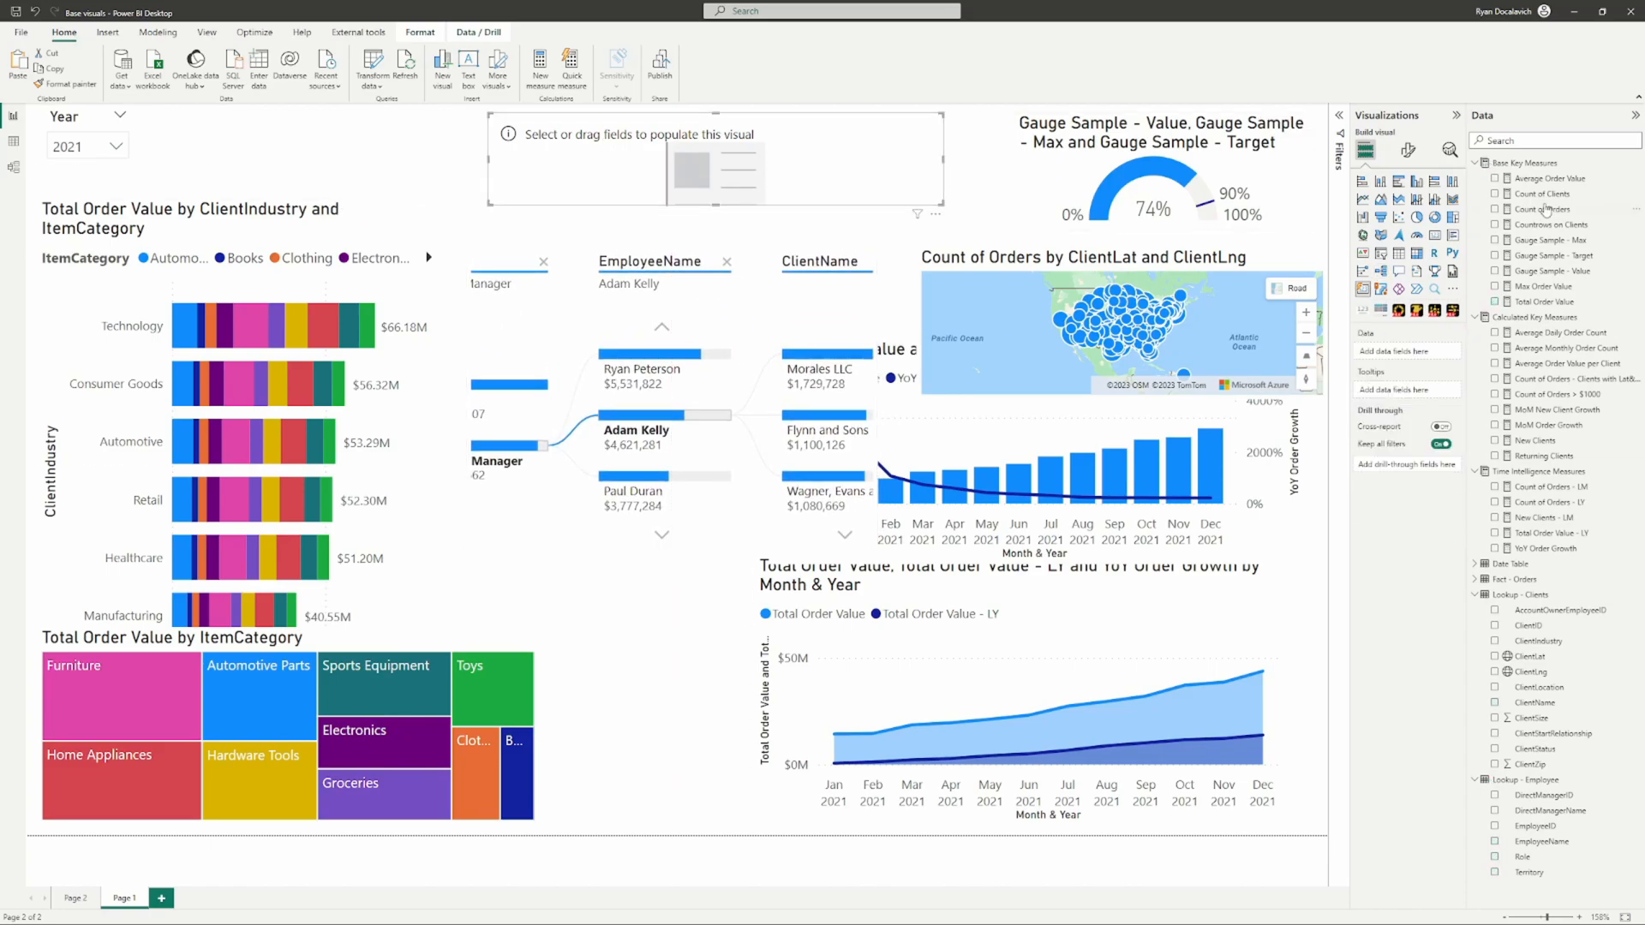
Step: Add Count of Orders, Total Order Value and Average Order Value to the card visual and make it taller
click(1495, 209)
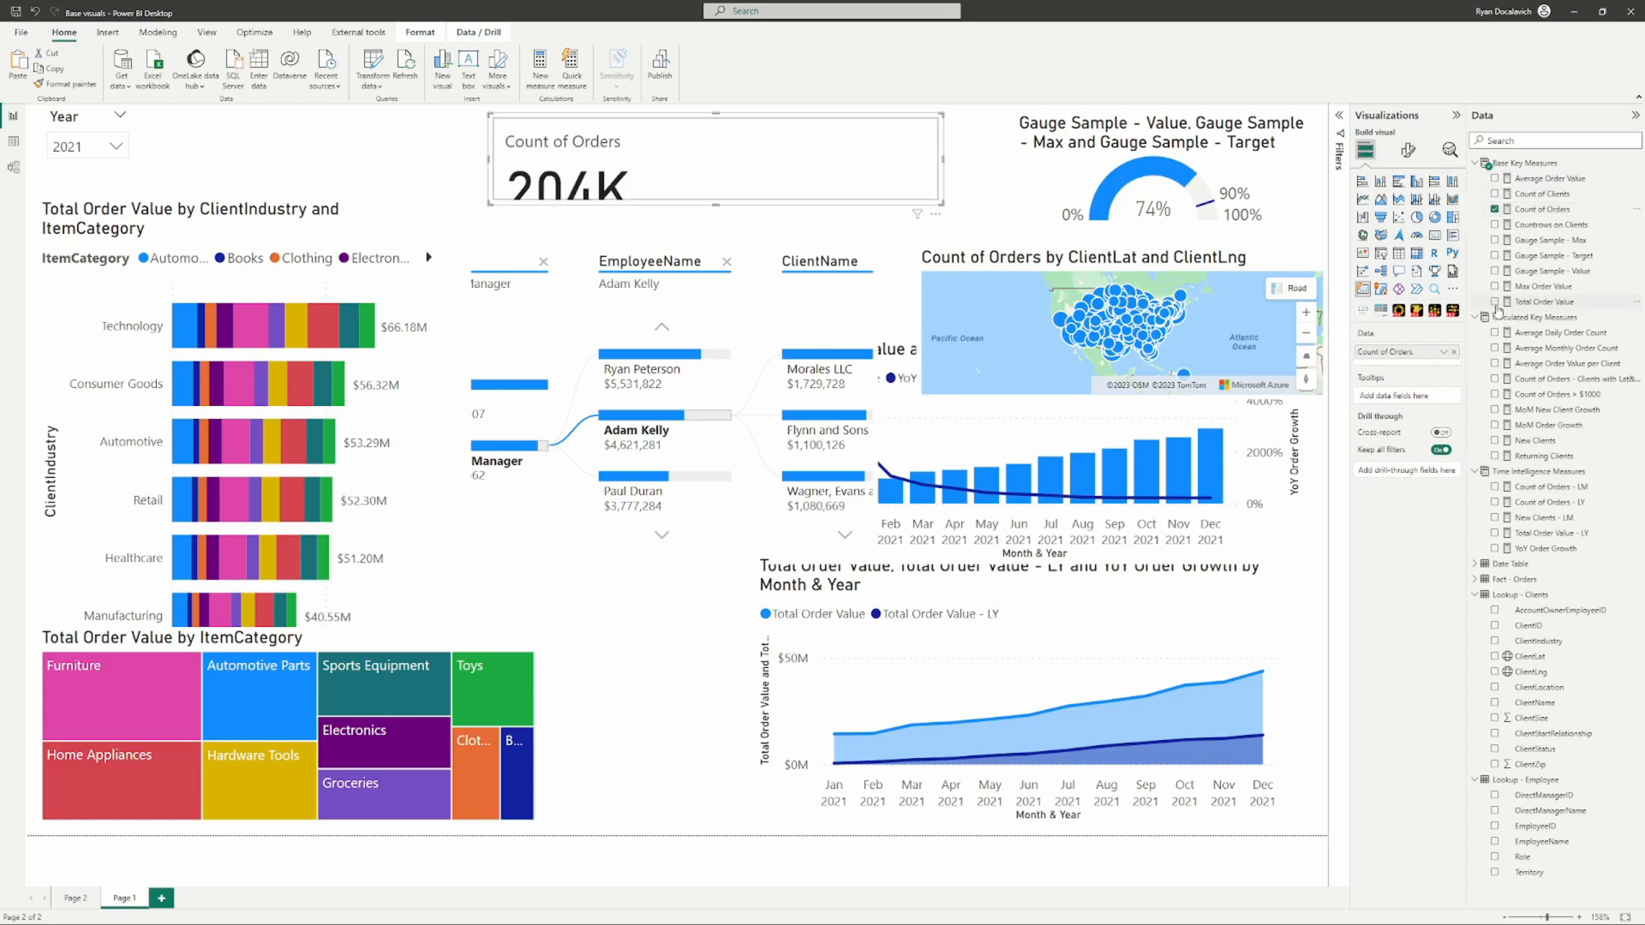
click(1495, 301)
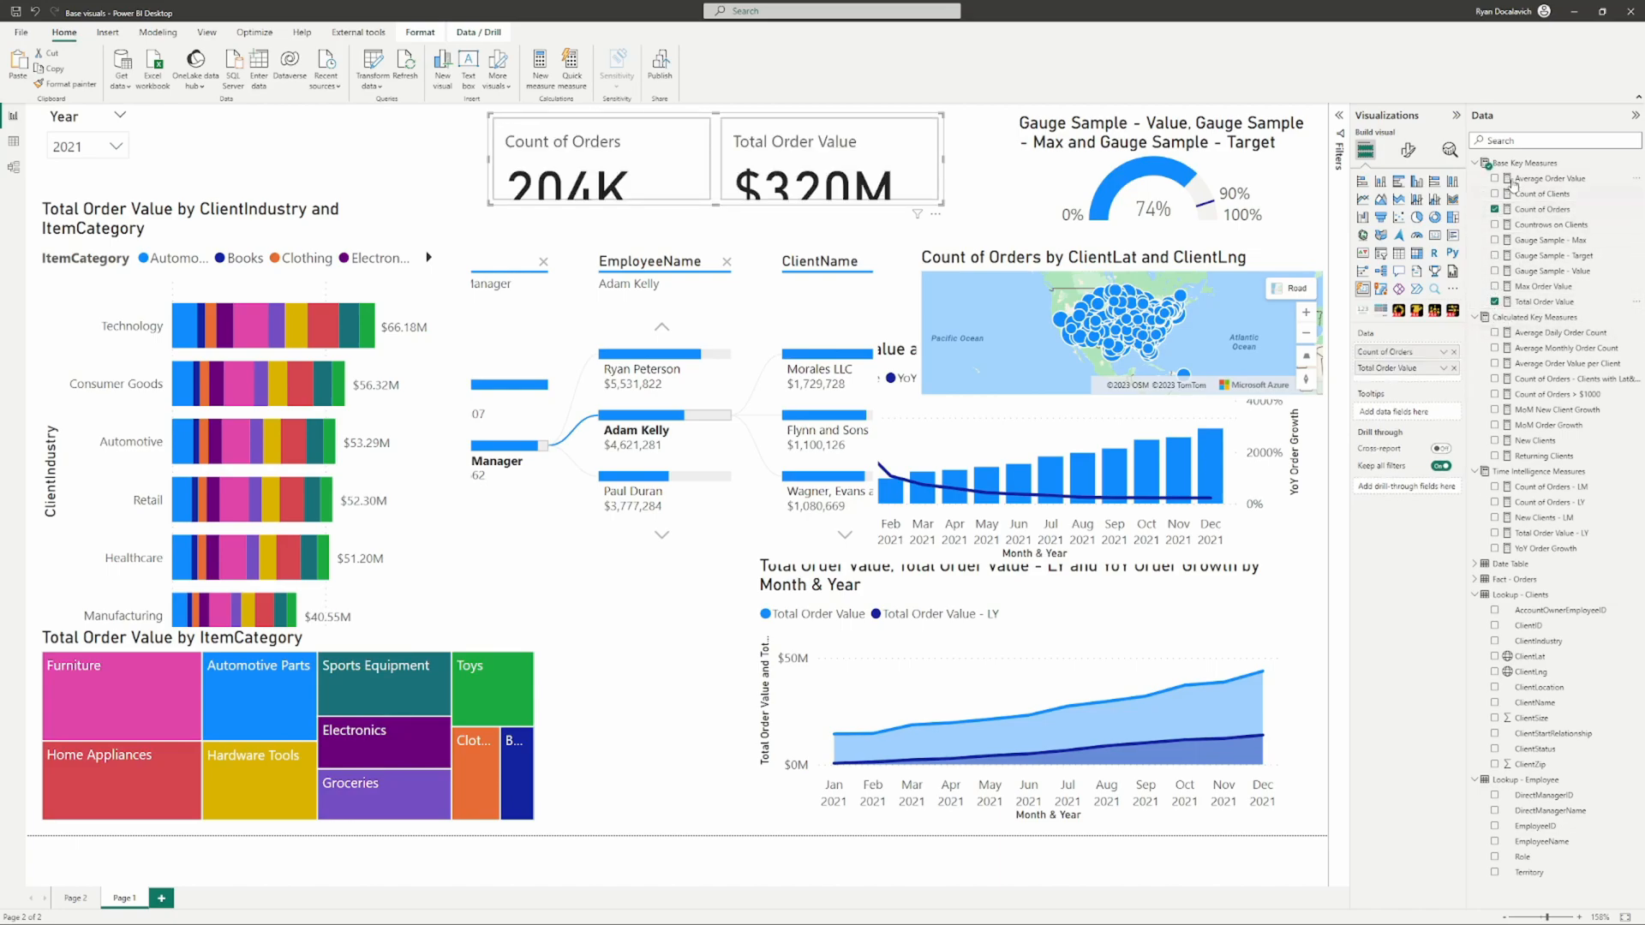
click(1496, 179)
click(1495, 179)
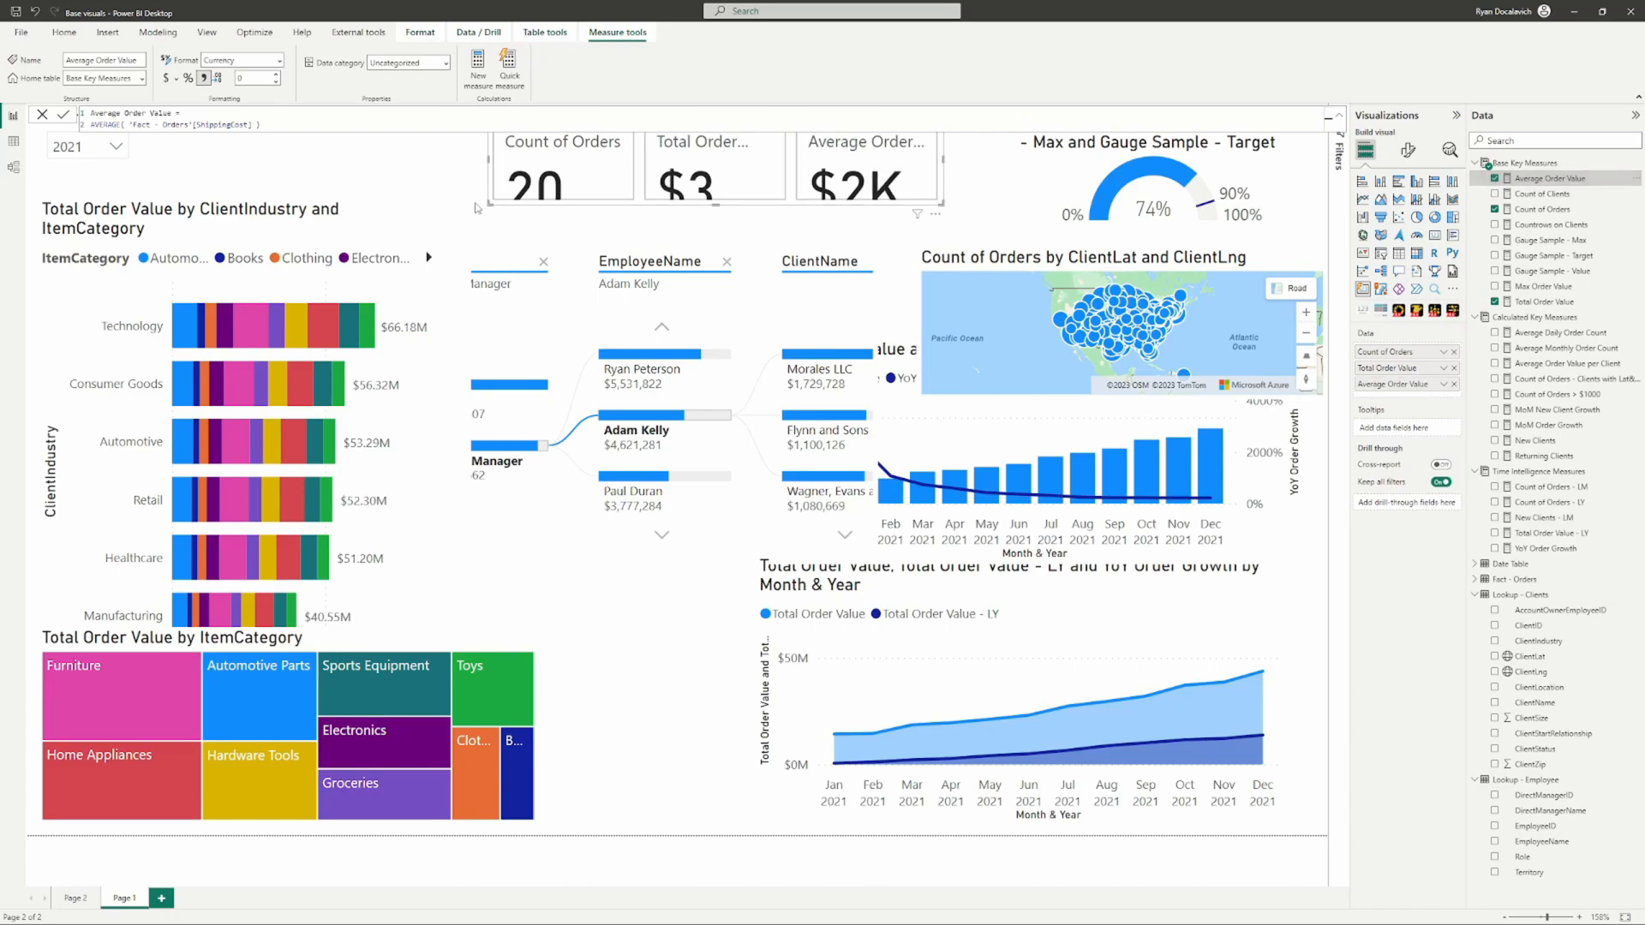
drag(491, 203, 432, 318)
drag(599, 232, 578, 269)
Step: Examine the Cards formatting options, switching the series they apply to from All to Total Order Value and back
click(1407, 150)
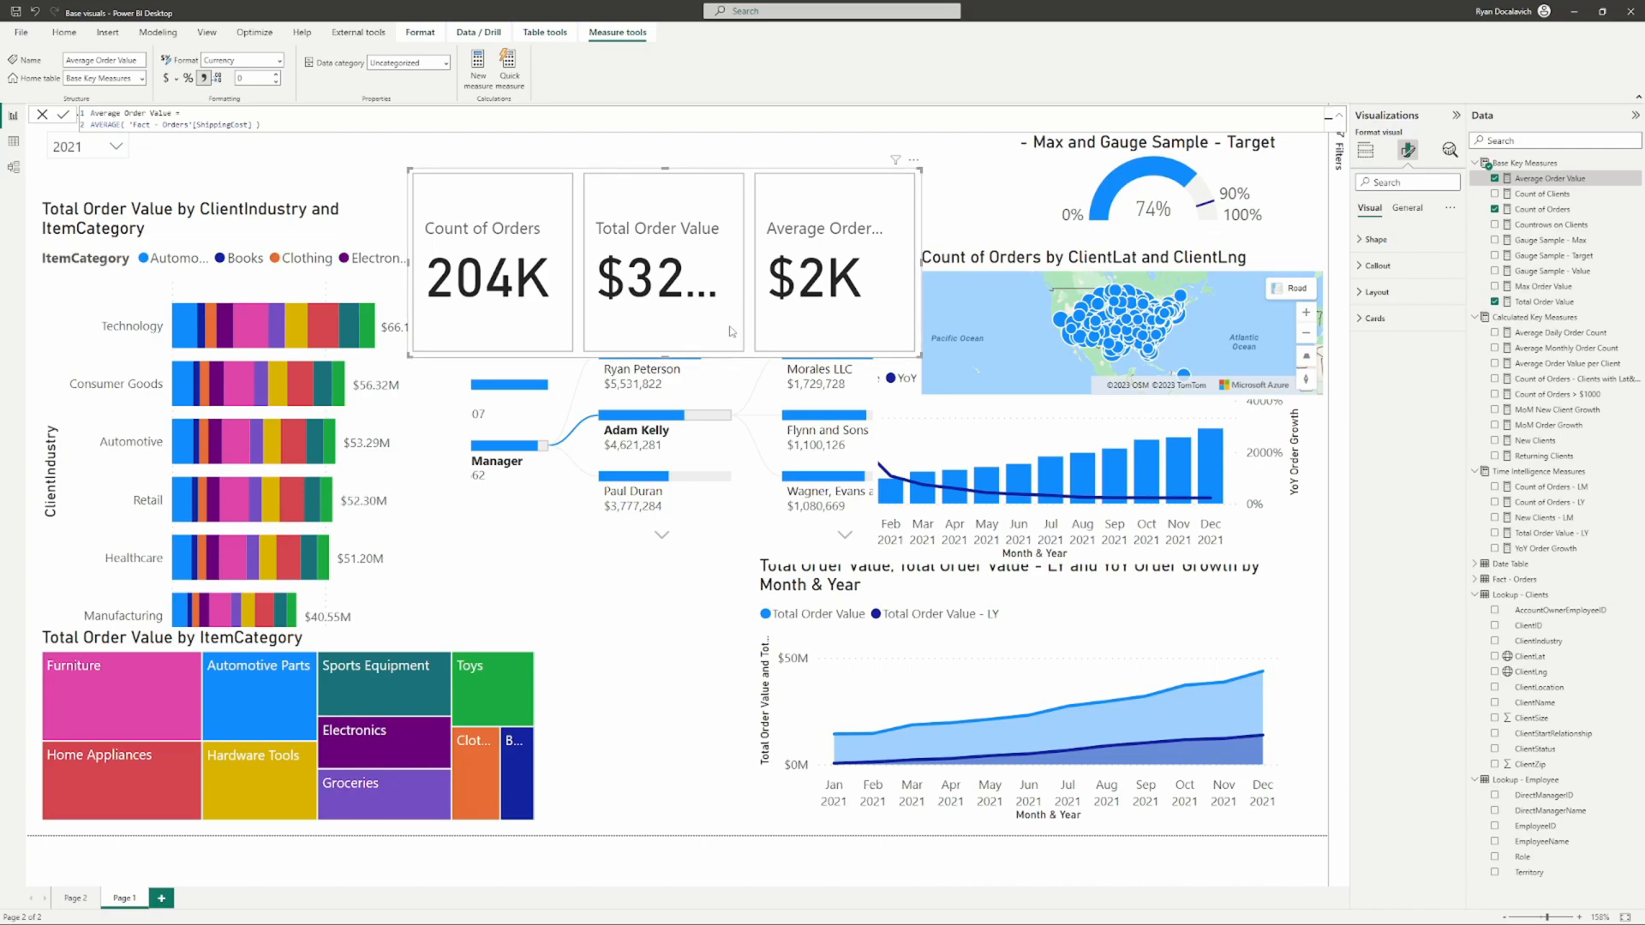
click(1362, 318)
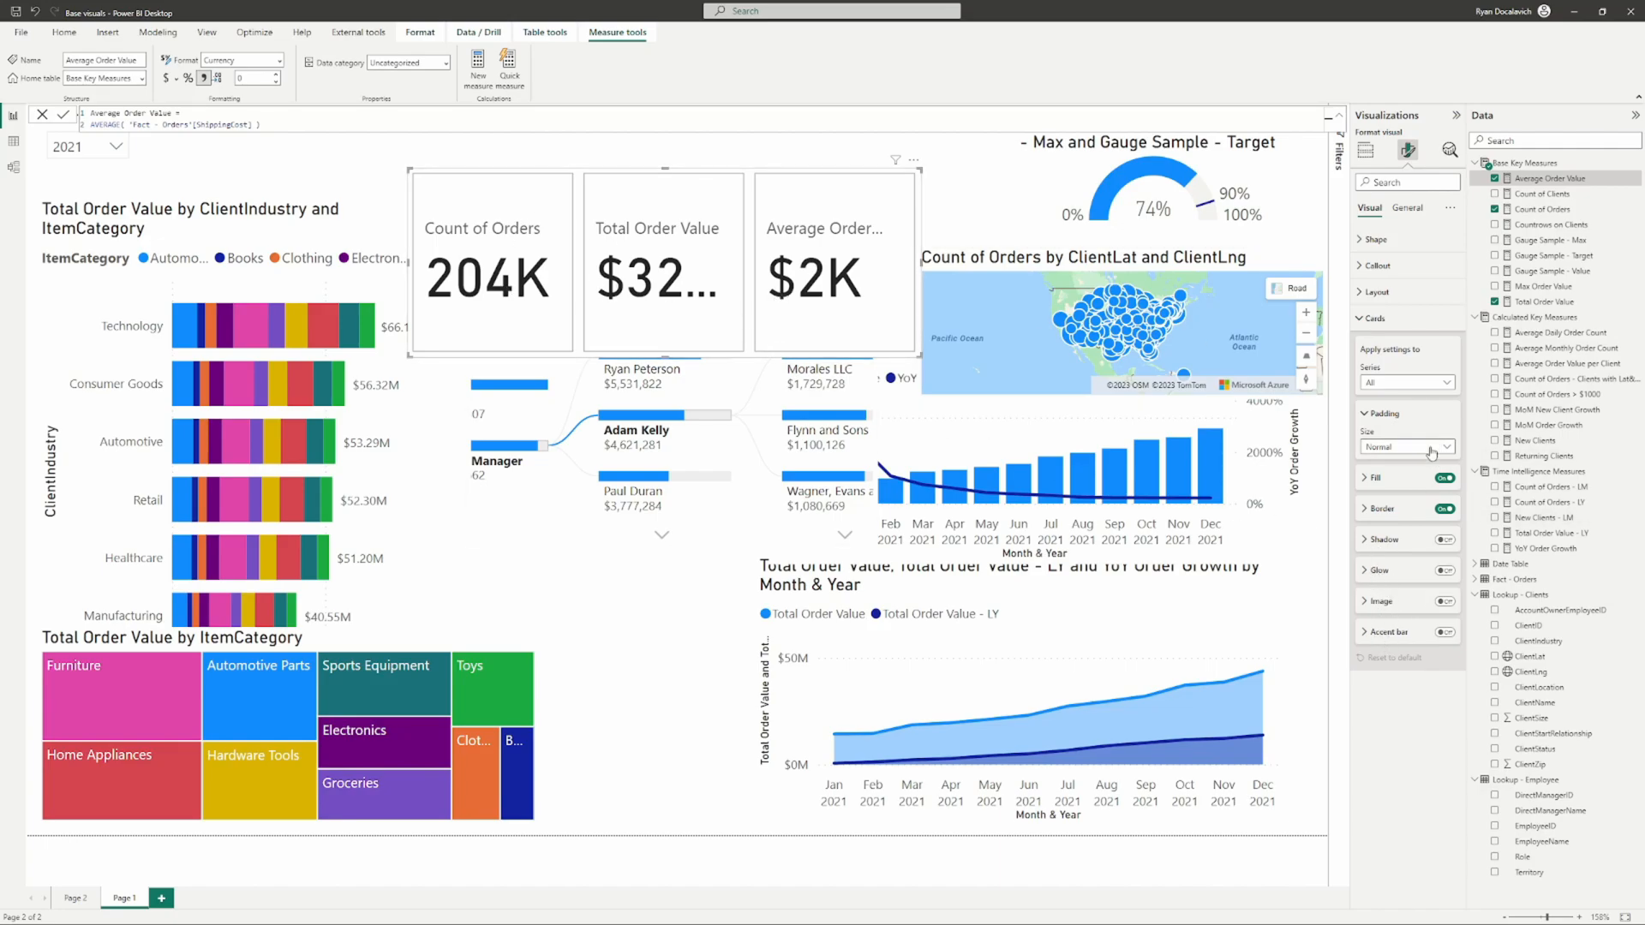
click(1422, 382)
click(1409, 429)
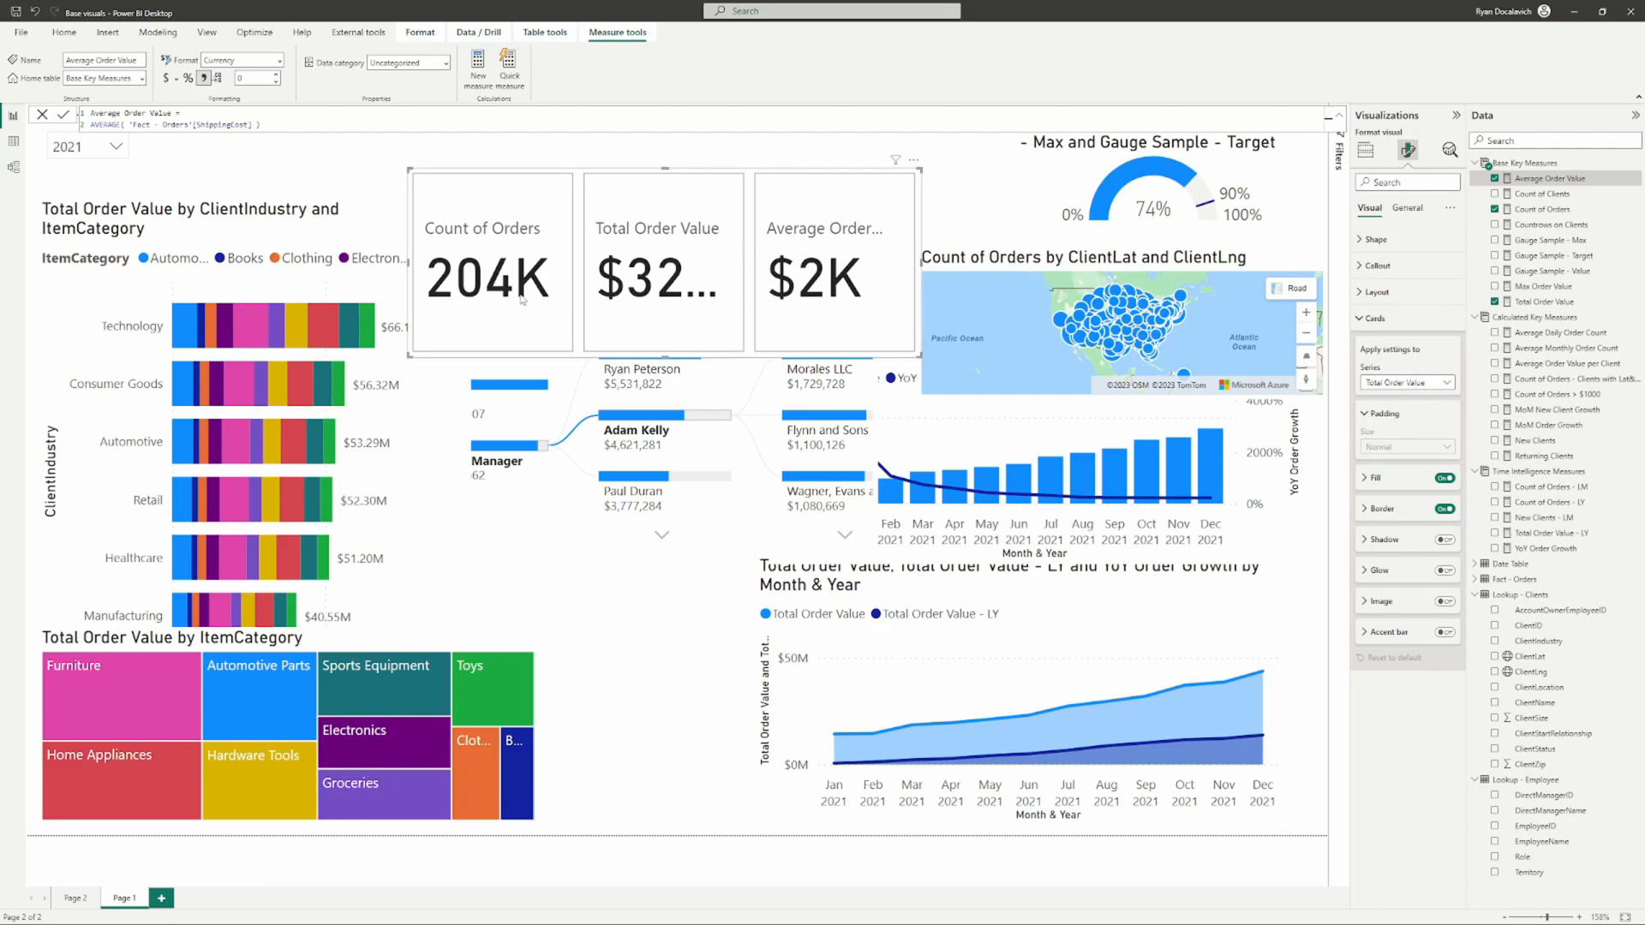
click(1395, 382)
click(1395, 399)
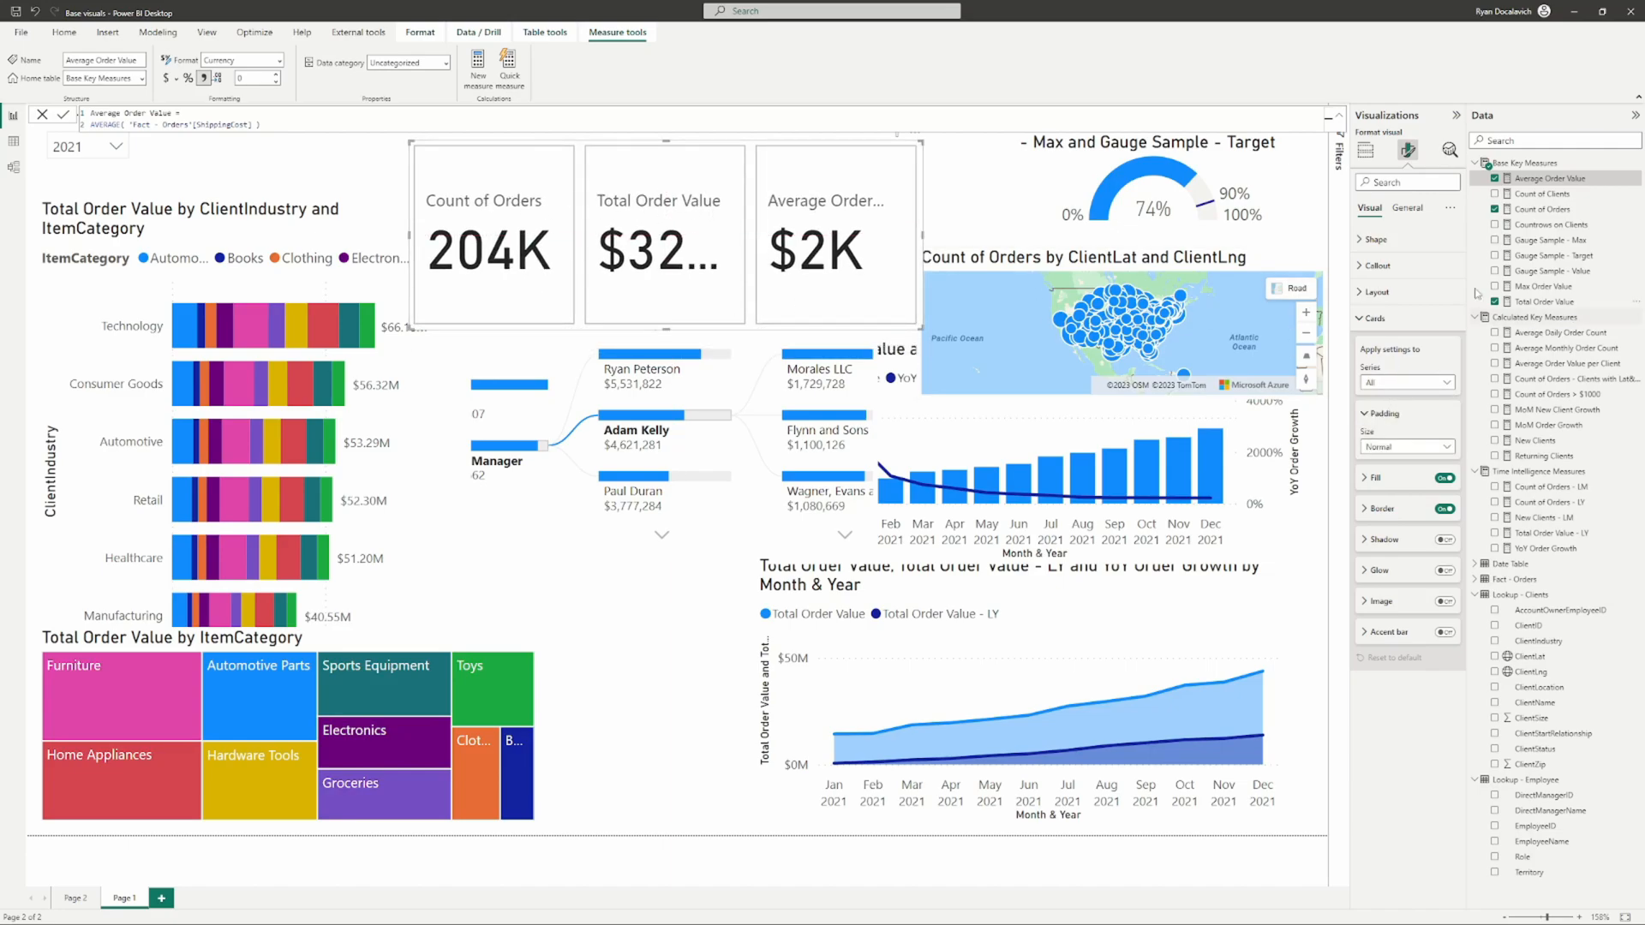
Step: Set the callout value font size to 12 for all cards in the three-measure card visual
click(1495, 302)
click(1377, 292)
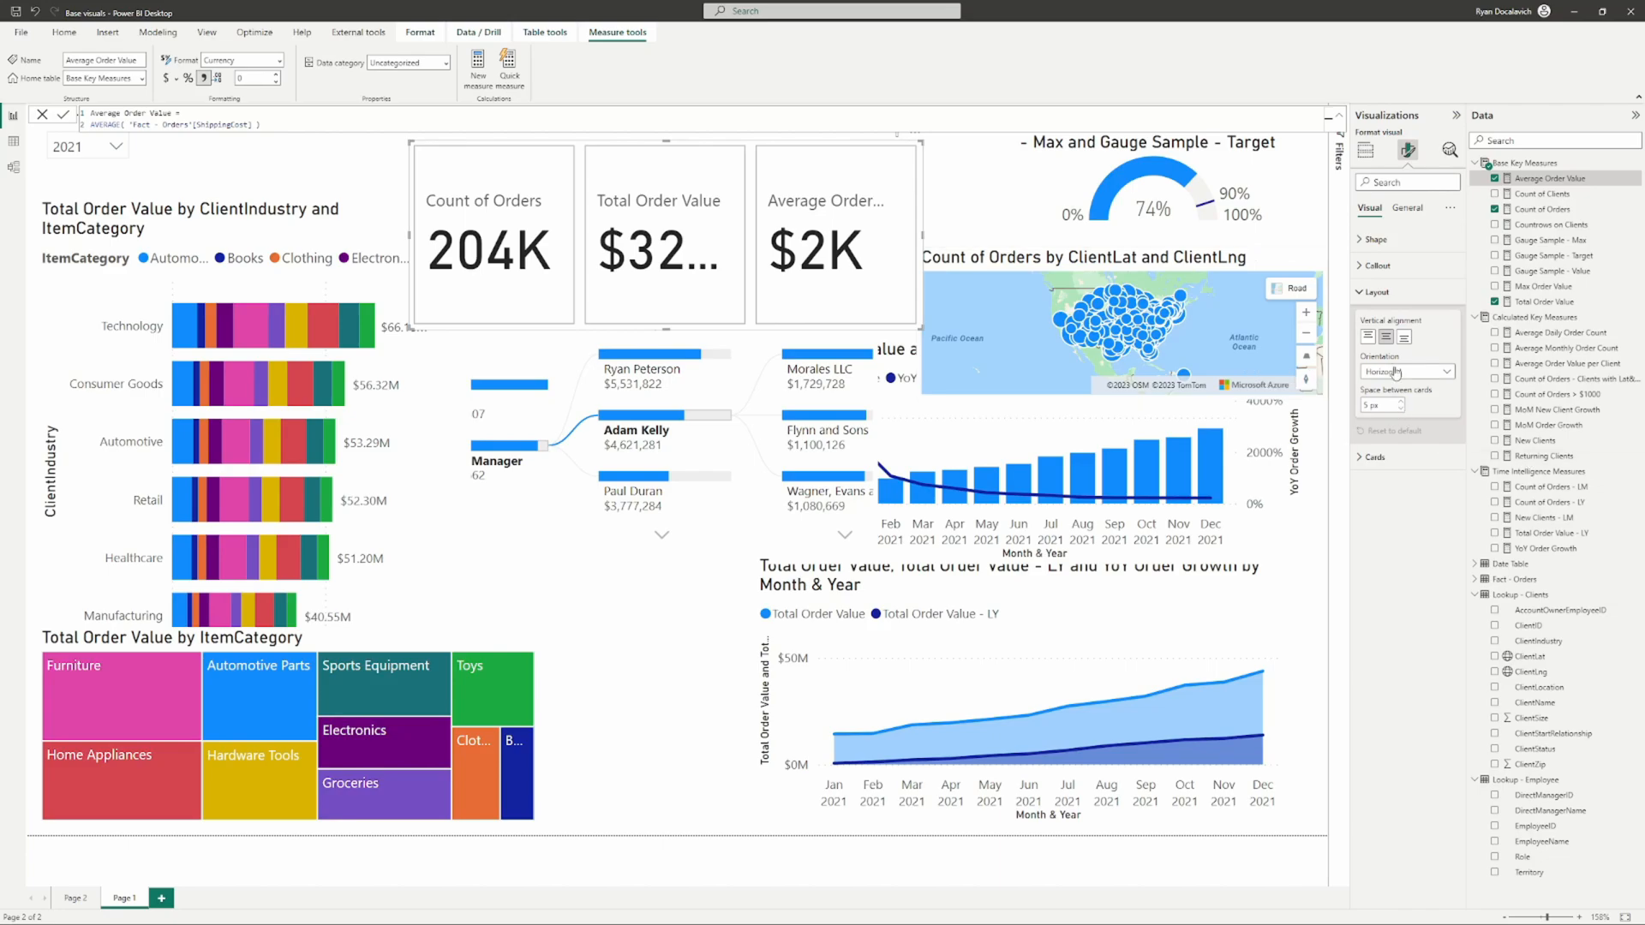
click(1377, 267)
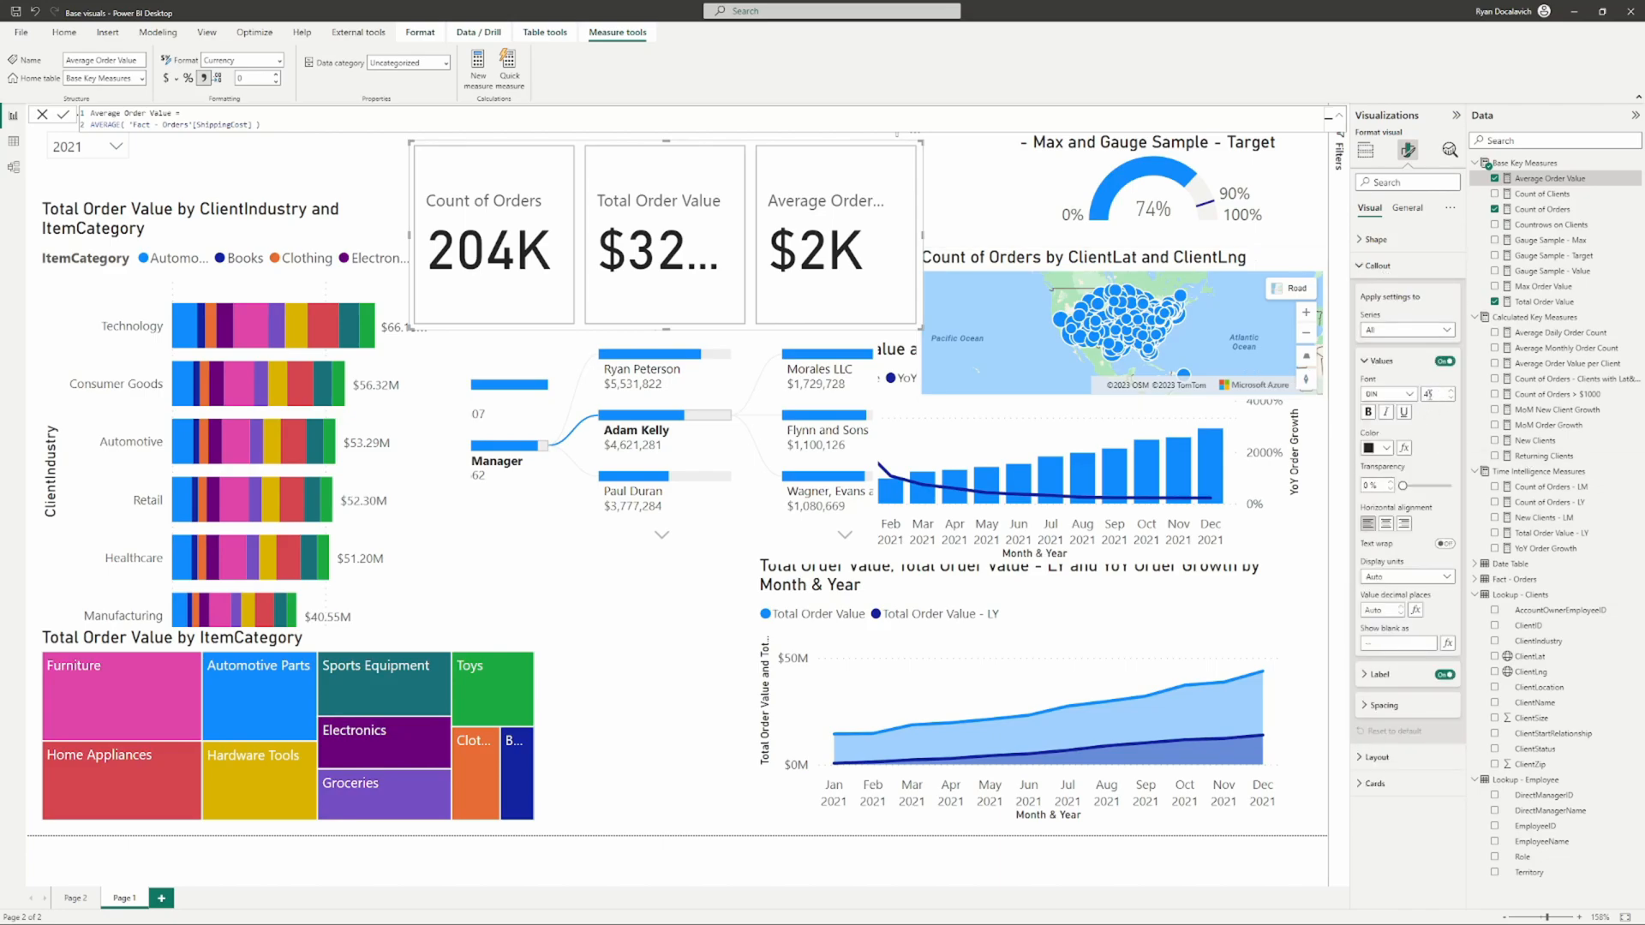
text(12)
key(Return)
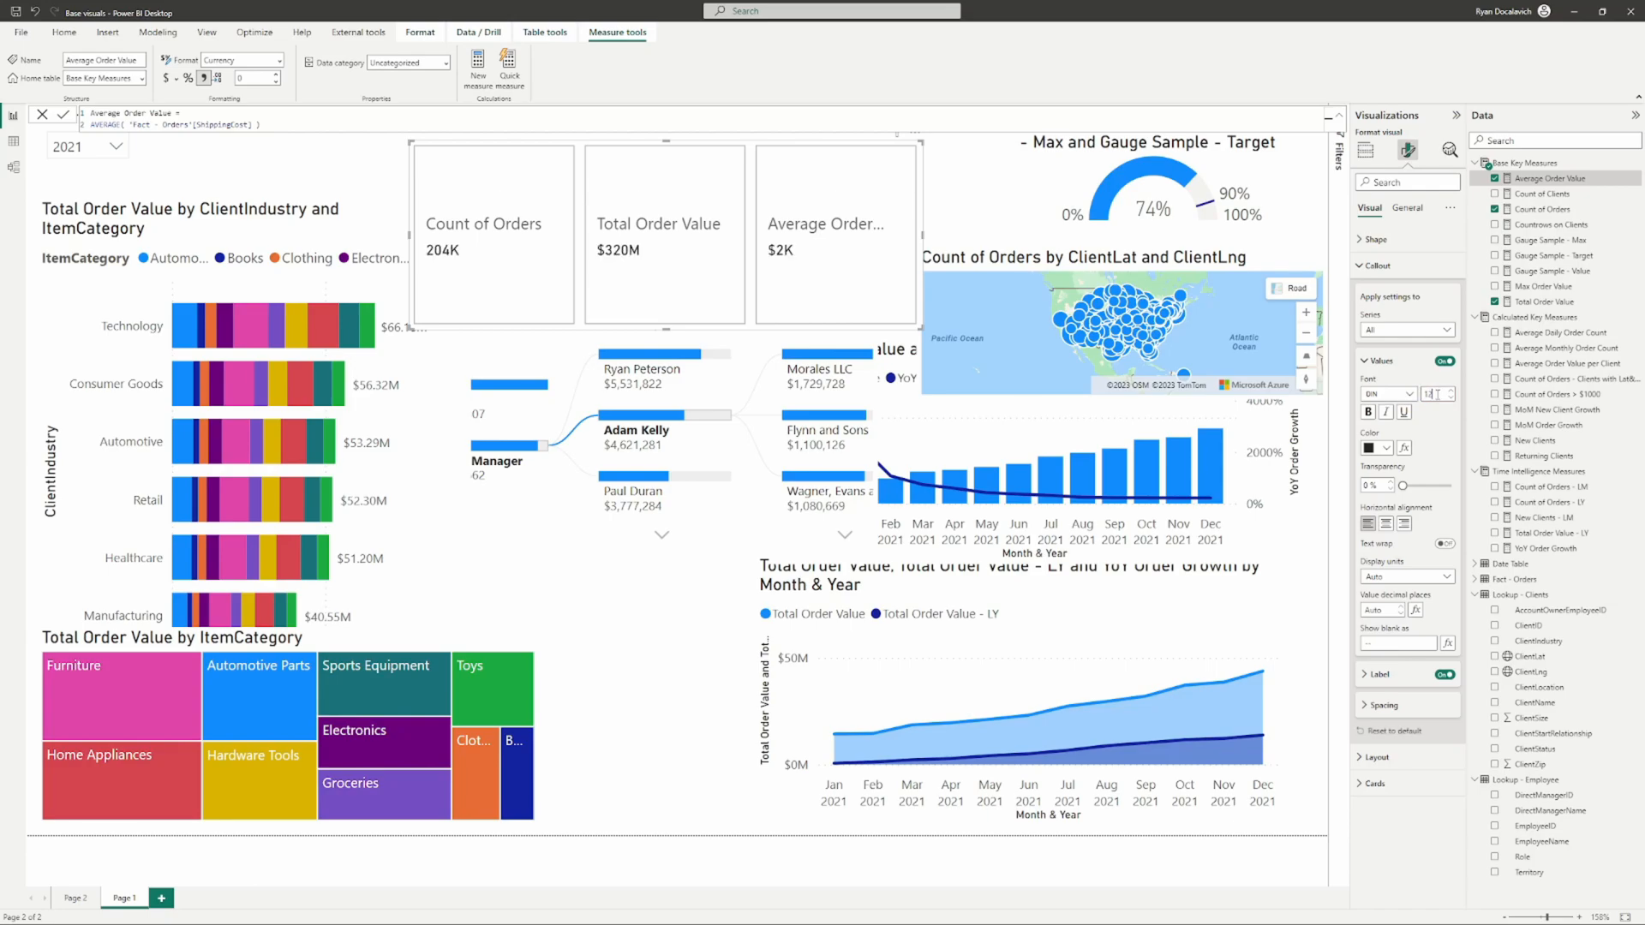
Step: Set the callout values' display units to None with 0 decimal places
click(1379, 582)
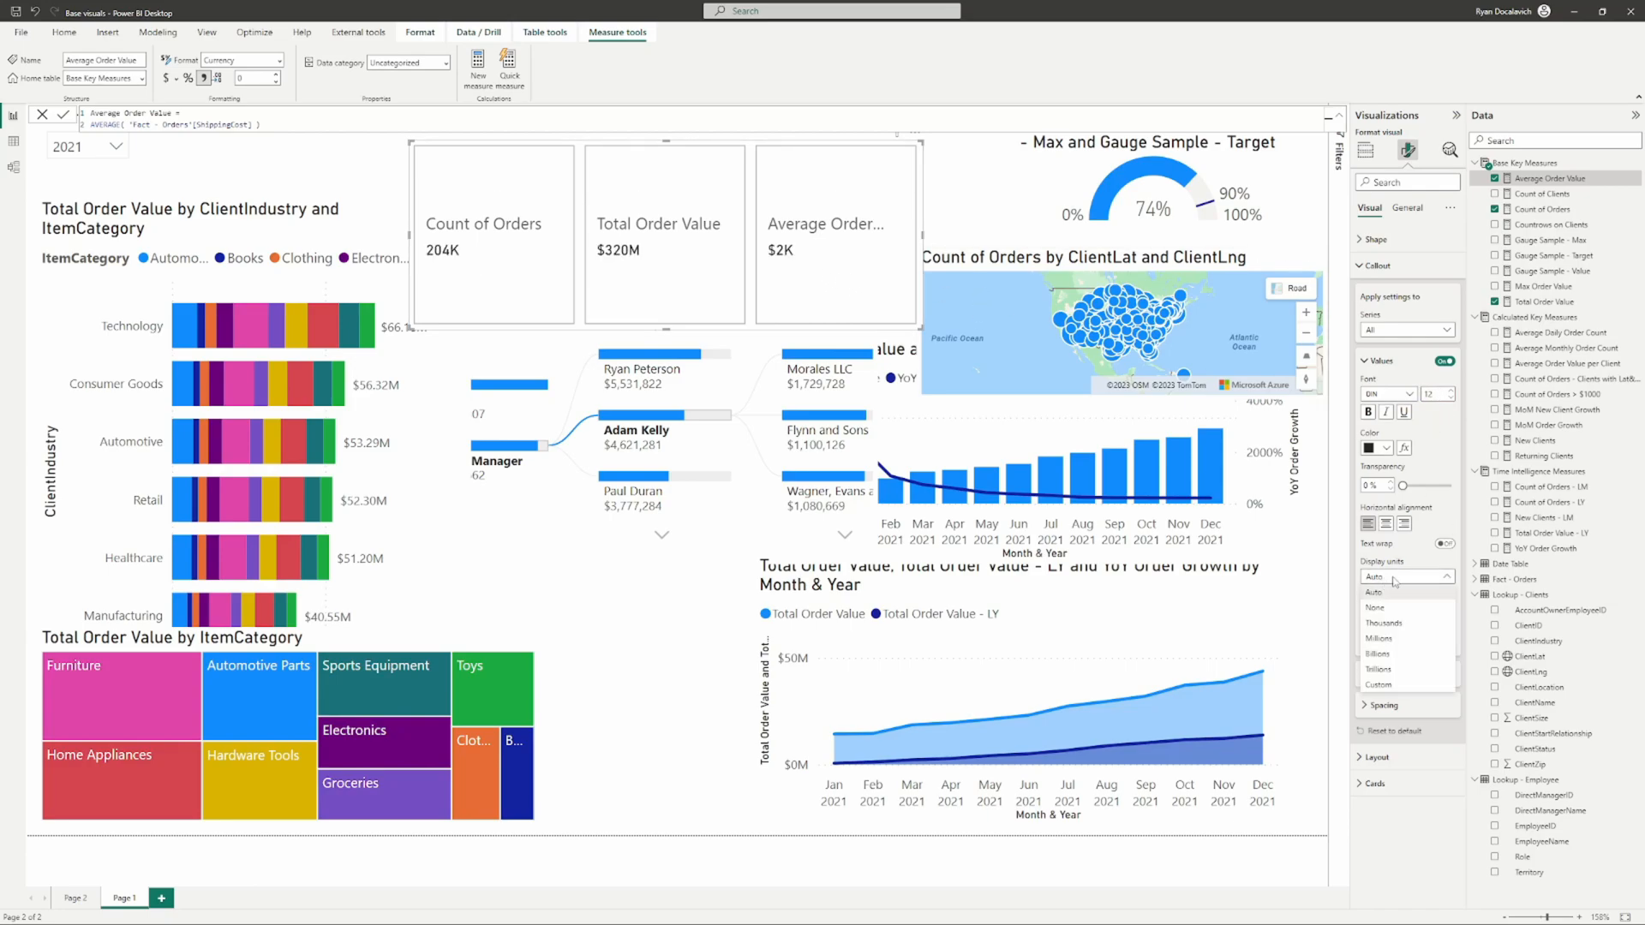
click(1376, 607)
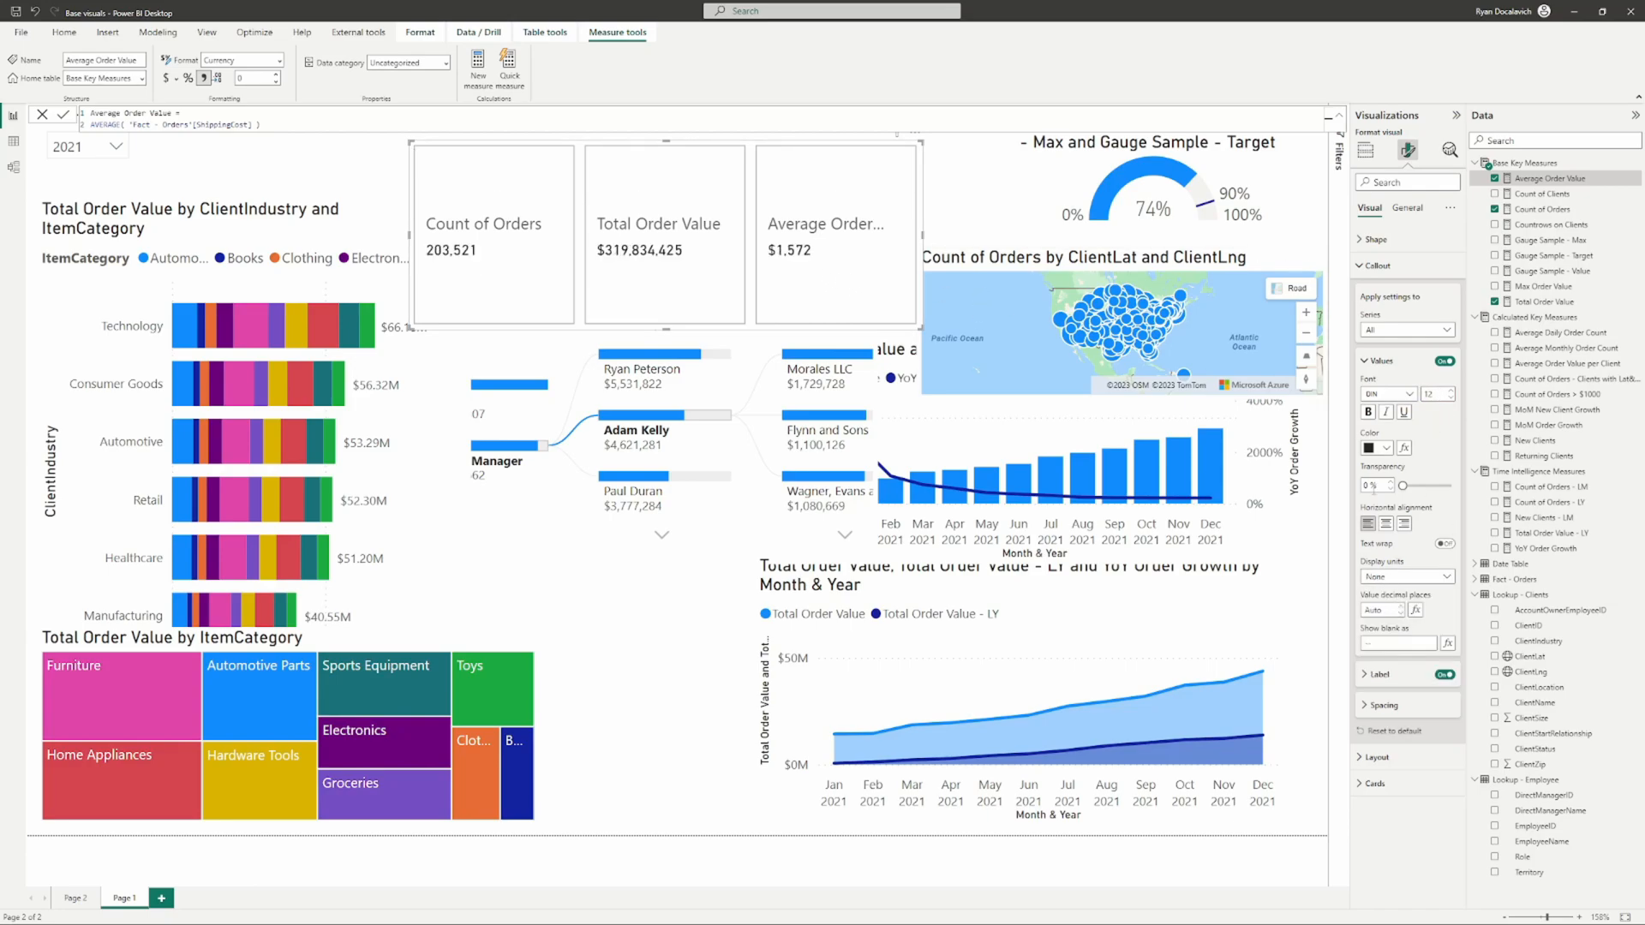
click(1381, 612)
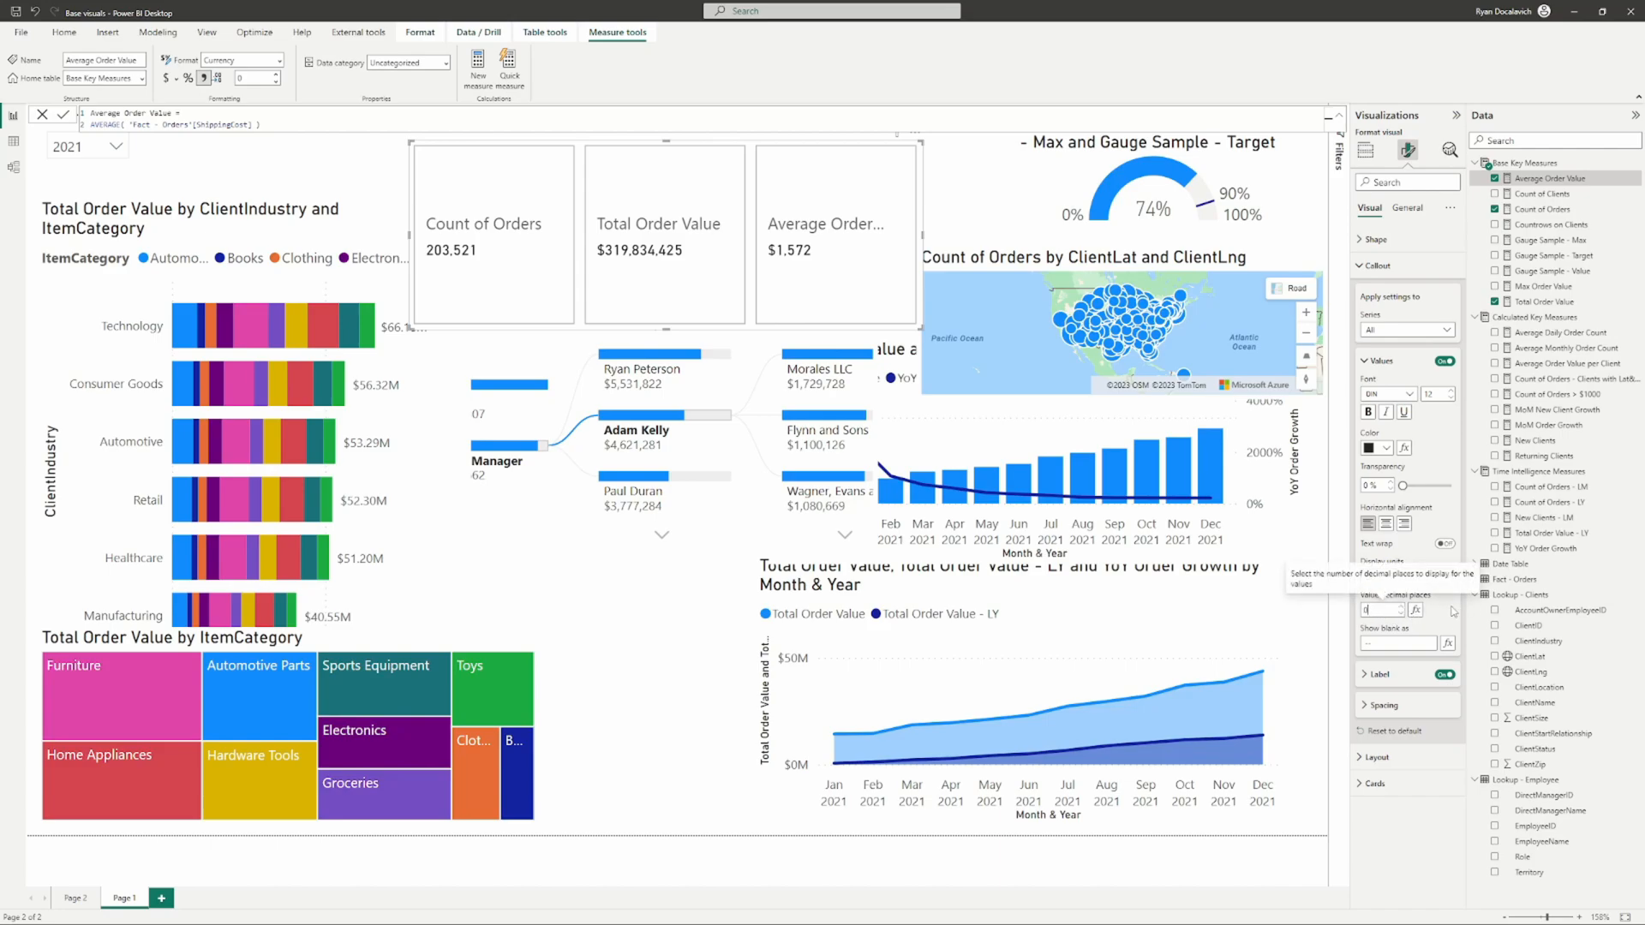
Step: Reduce the callout label font size to 8 and shorten the card visual to fit its text
click(1379, 674)
scroll(1409, 642, down, 2)
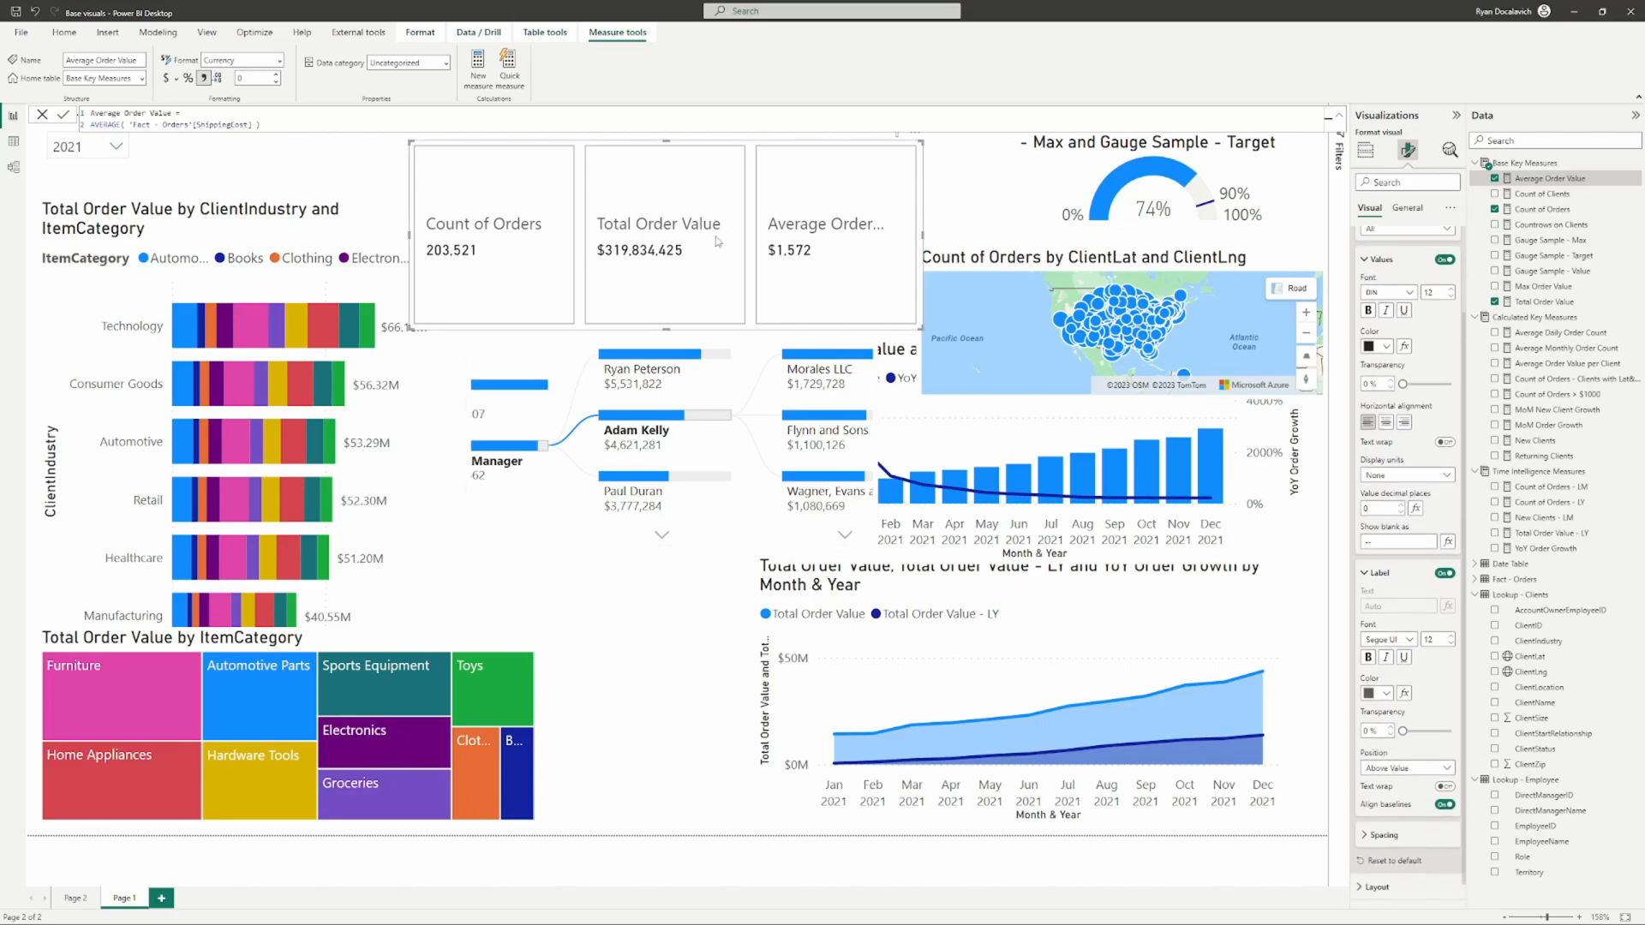
click(1454, 643)
click(1454, 643)
click(1454, 643)
click(1454, 643)
drag(669, 336, 680, 201)
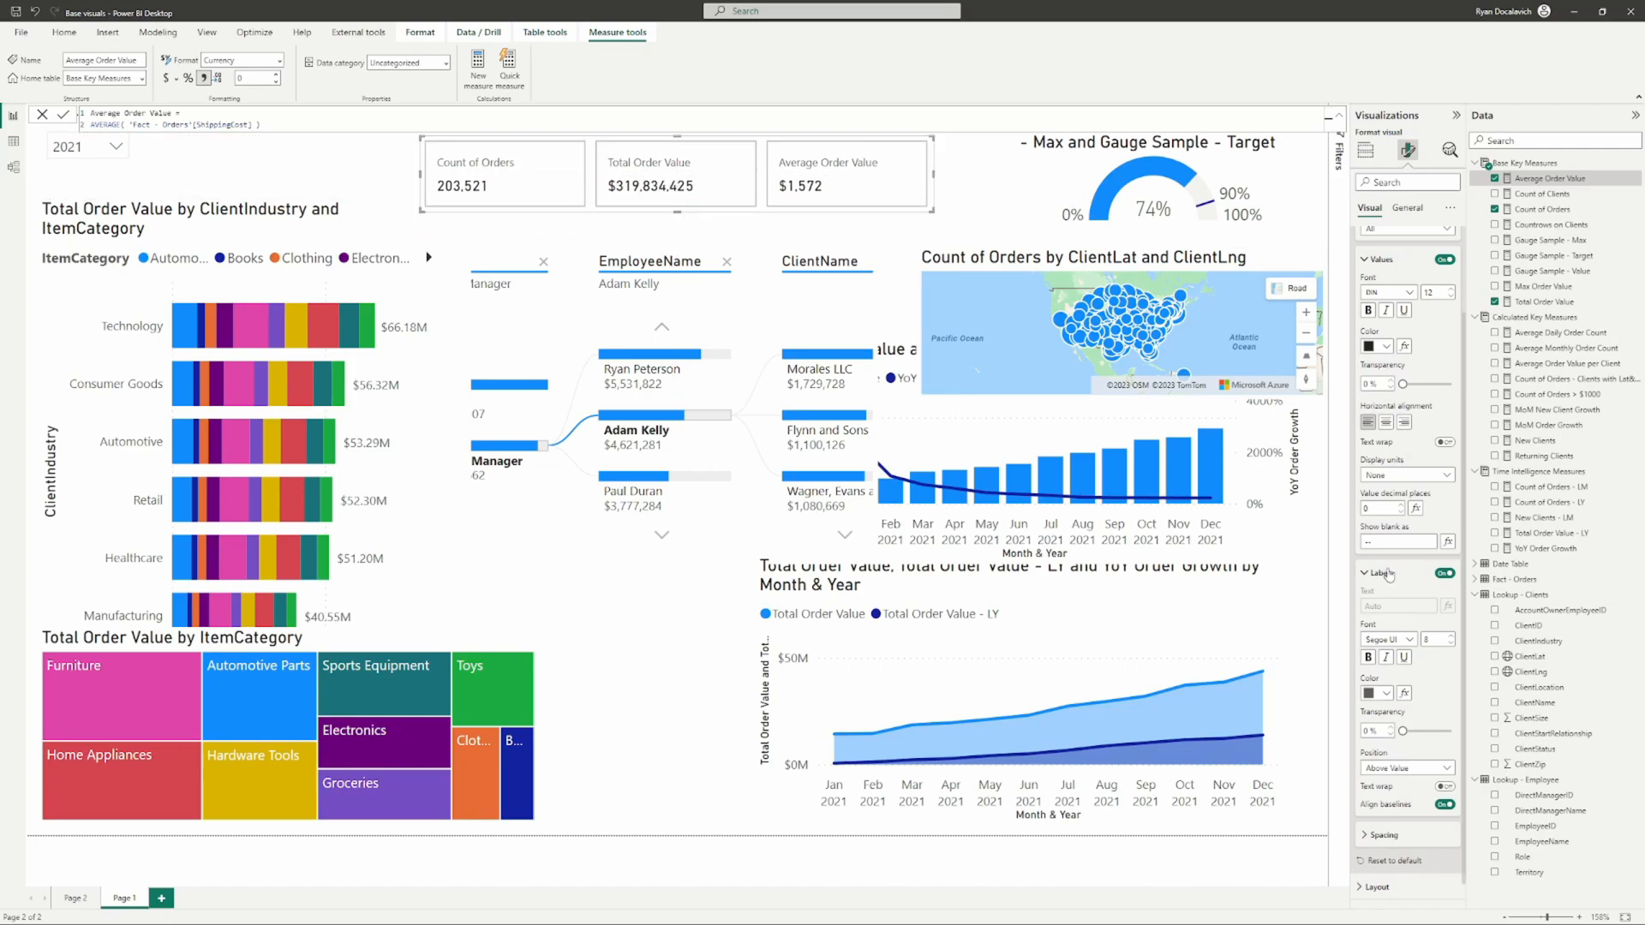
Step: Set the vertical spacing between callout label and value to 0 px and reduce the card visual's height again
click(1376, 831)
scroll(1379, 846, down, 1)
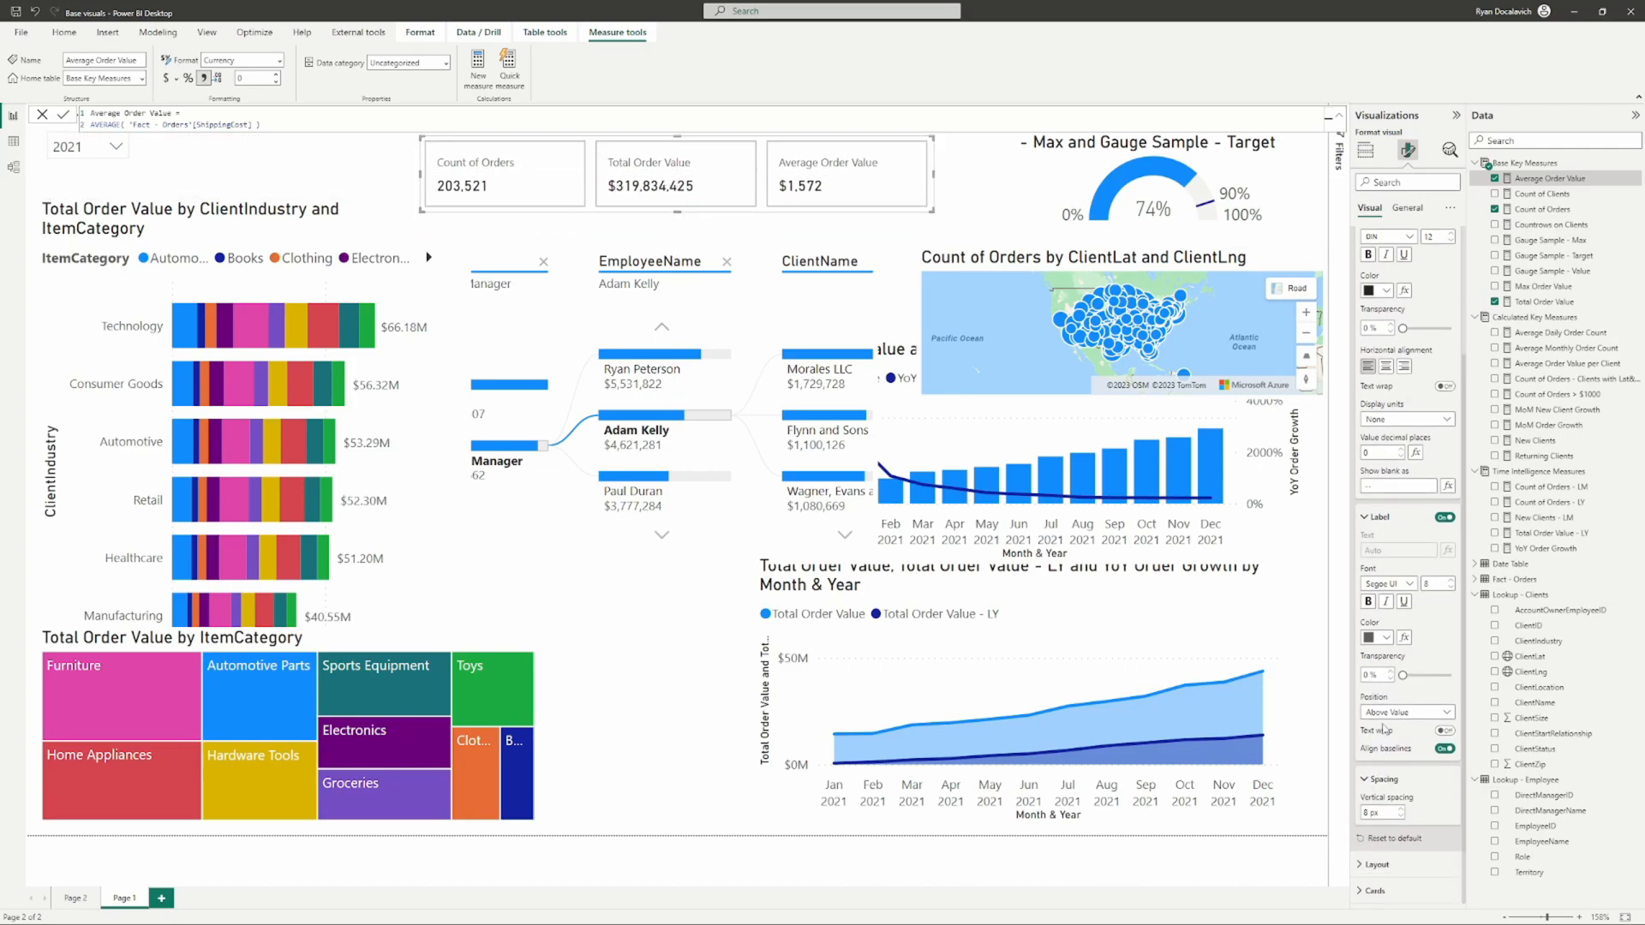
click(1401, 816)
click(1401, 816)
click(1401, 816)
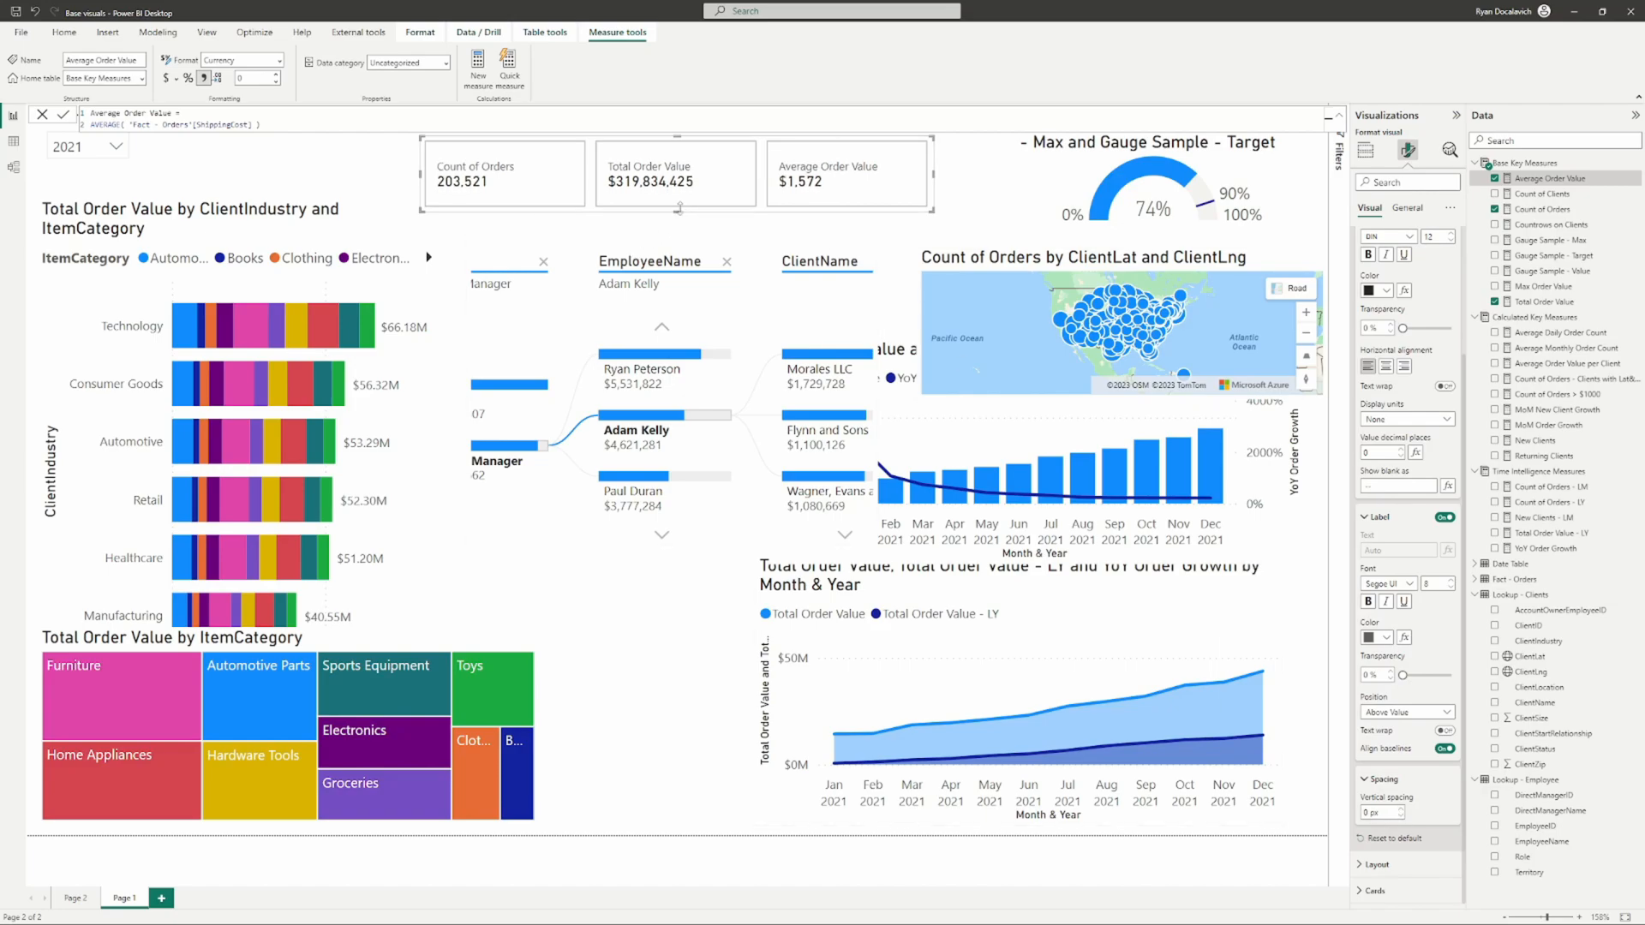
drag(677, 212, 678, 189)
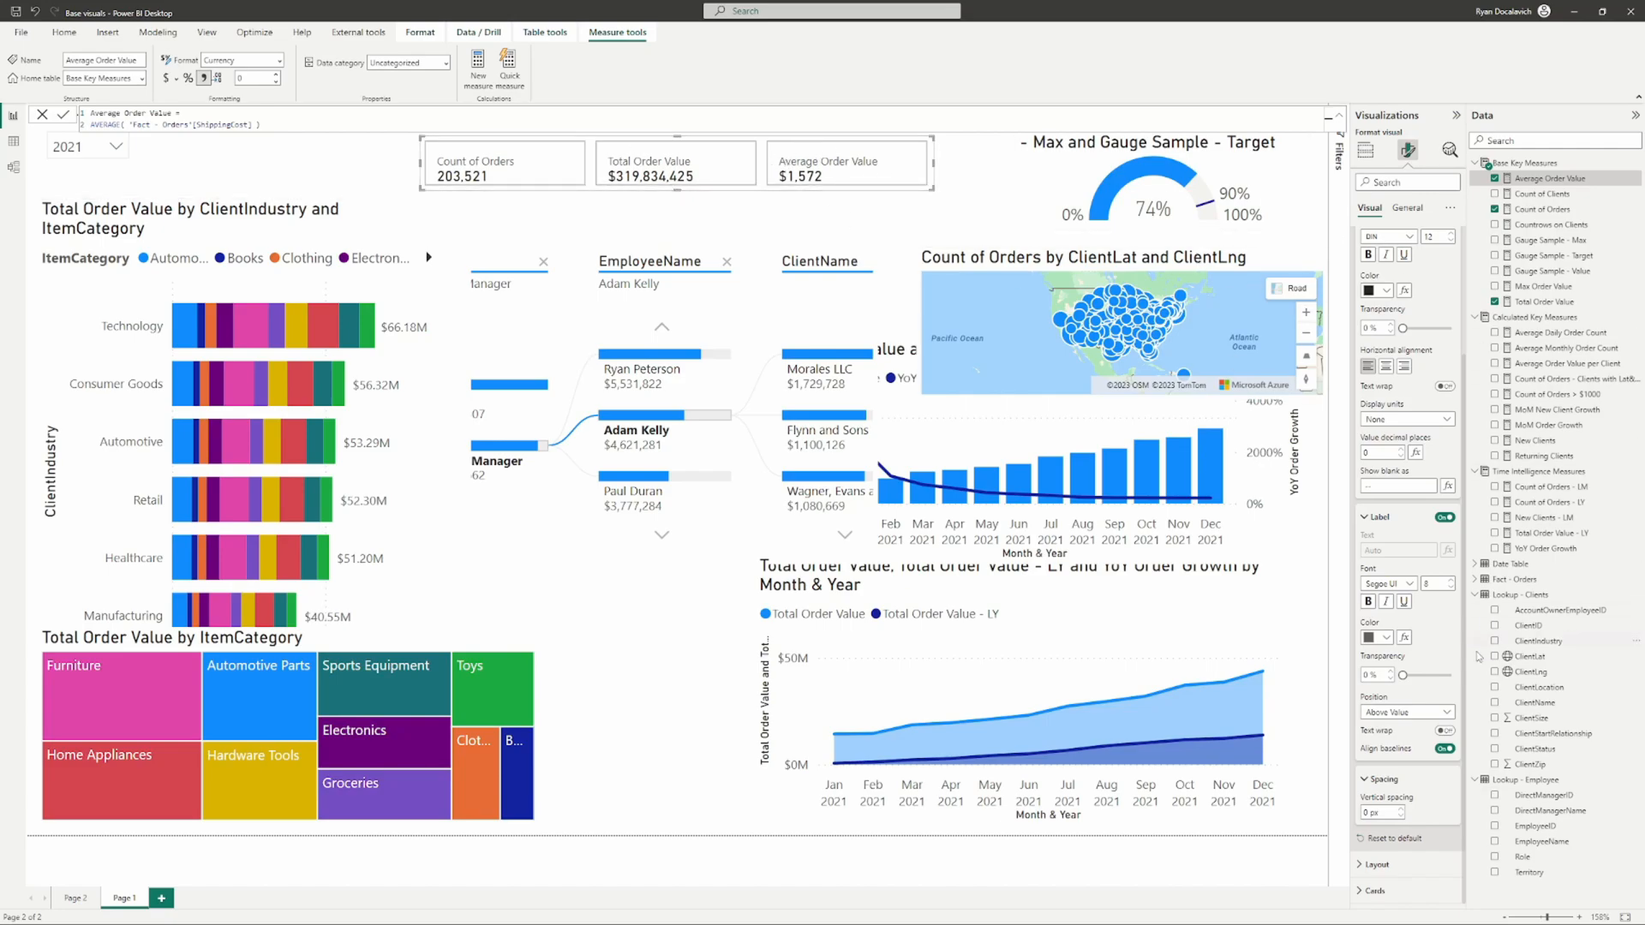
Step: Set the padding of all cards to Narrow and trim the card visual's height to just fit label and value
scroll(1402, 737, up, 3)
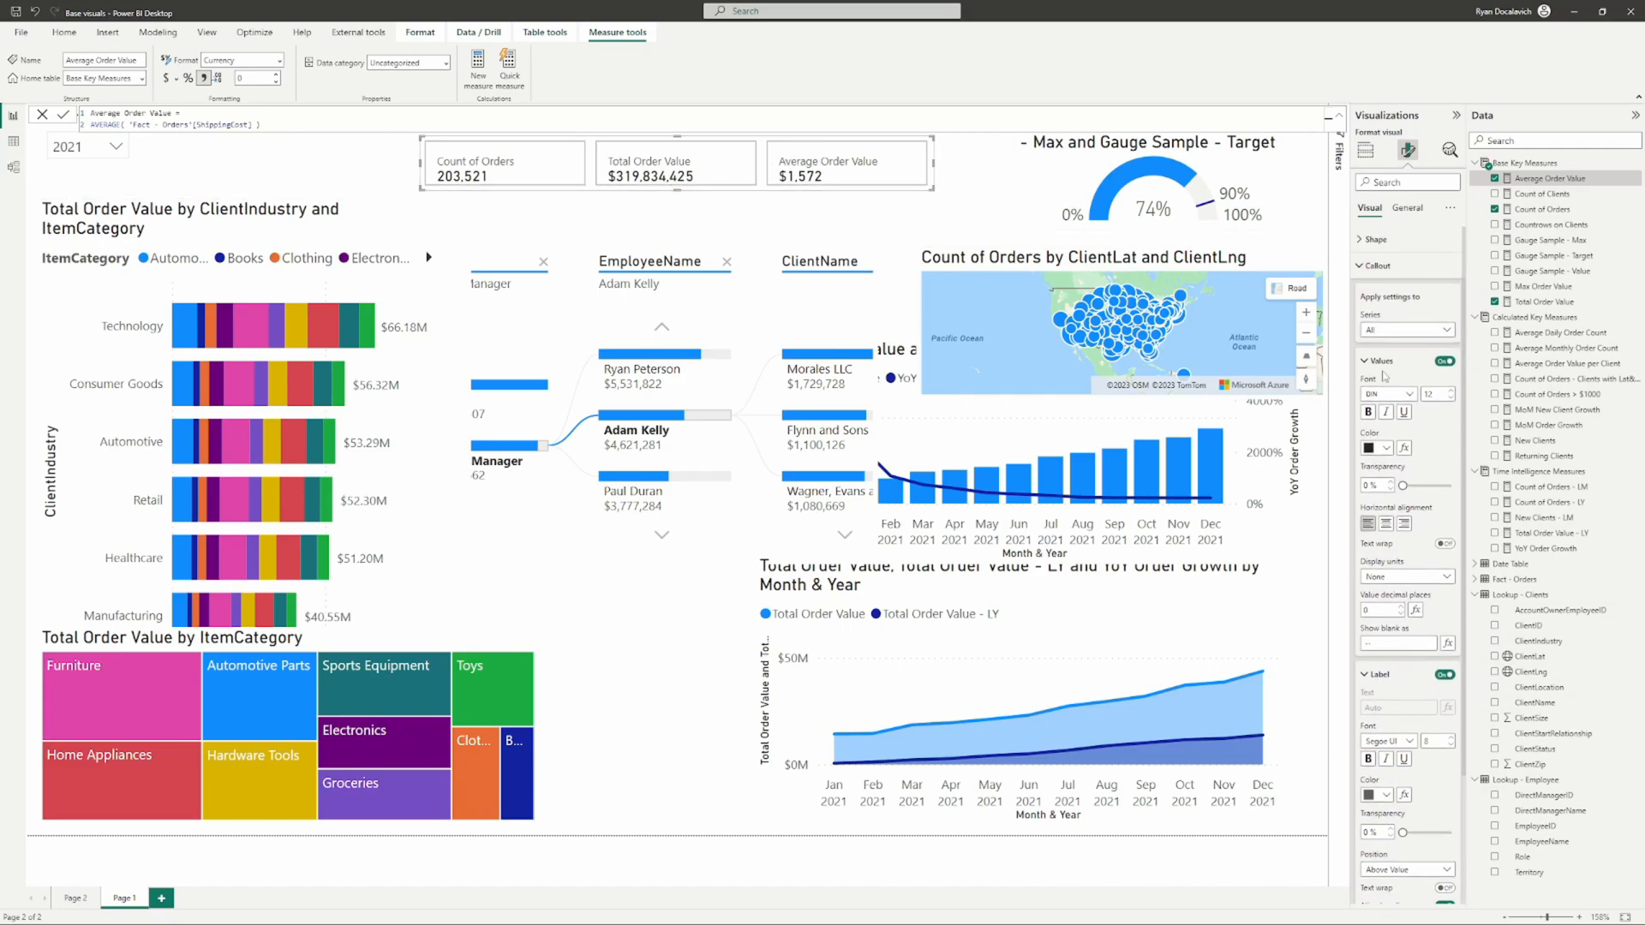
click(1379, 265)
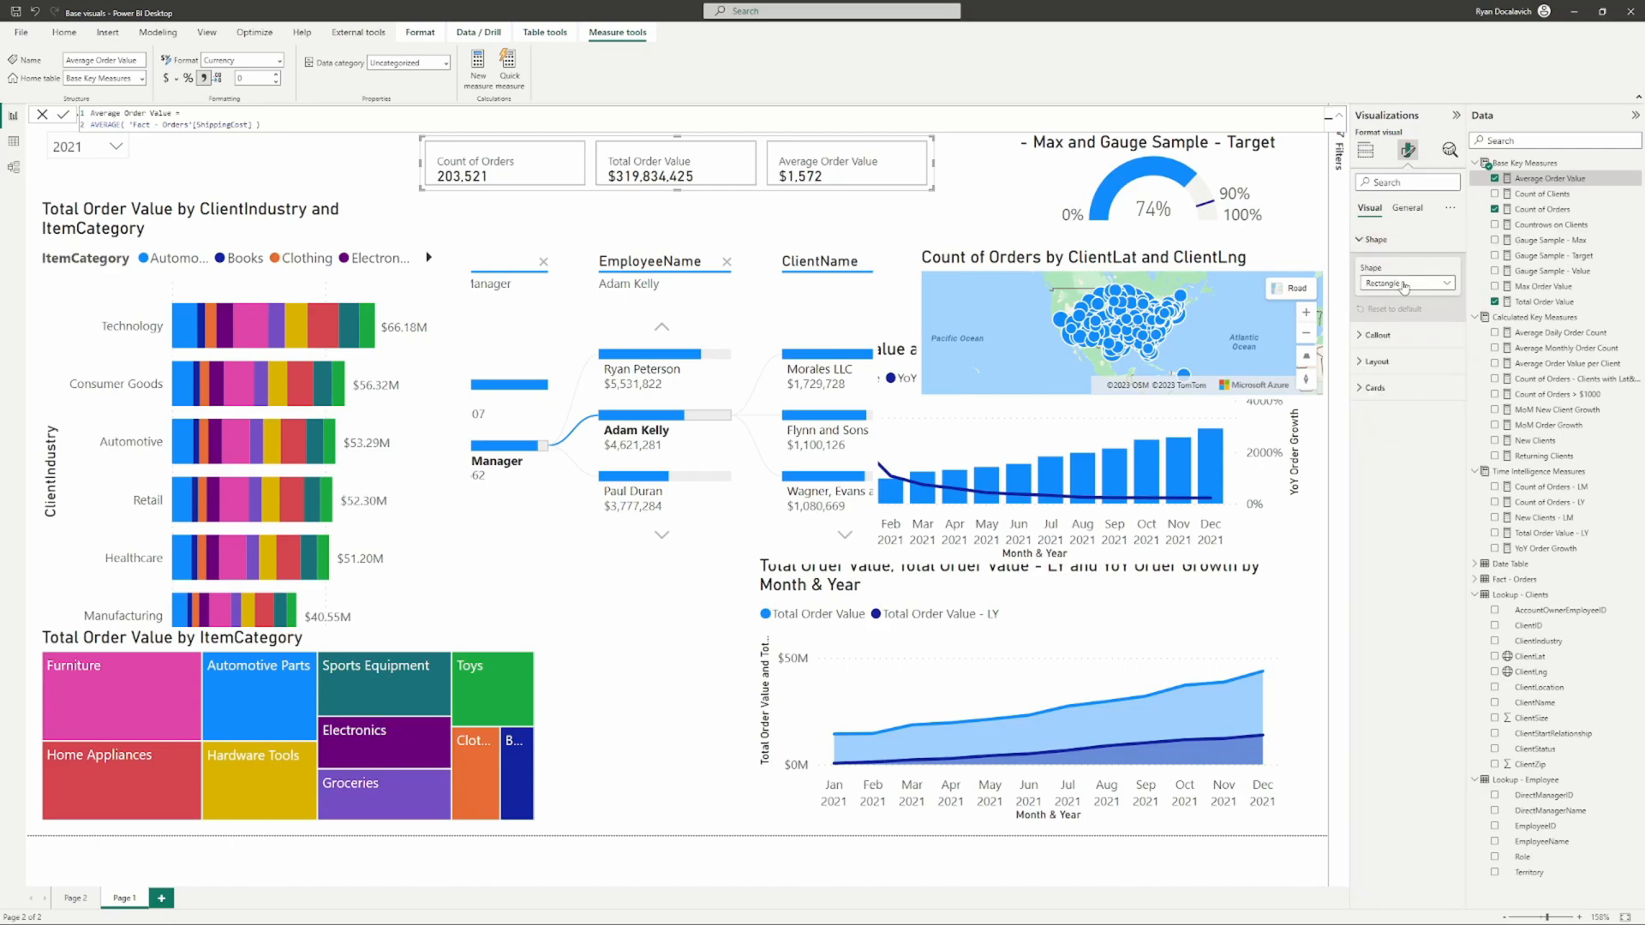
click(1392, 292)
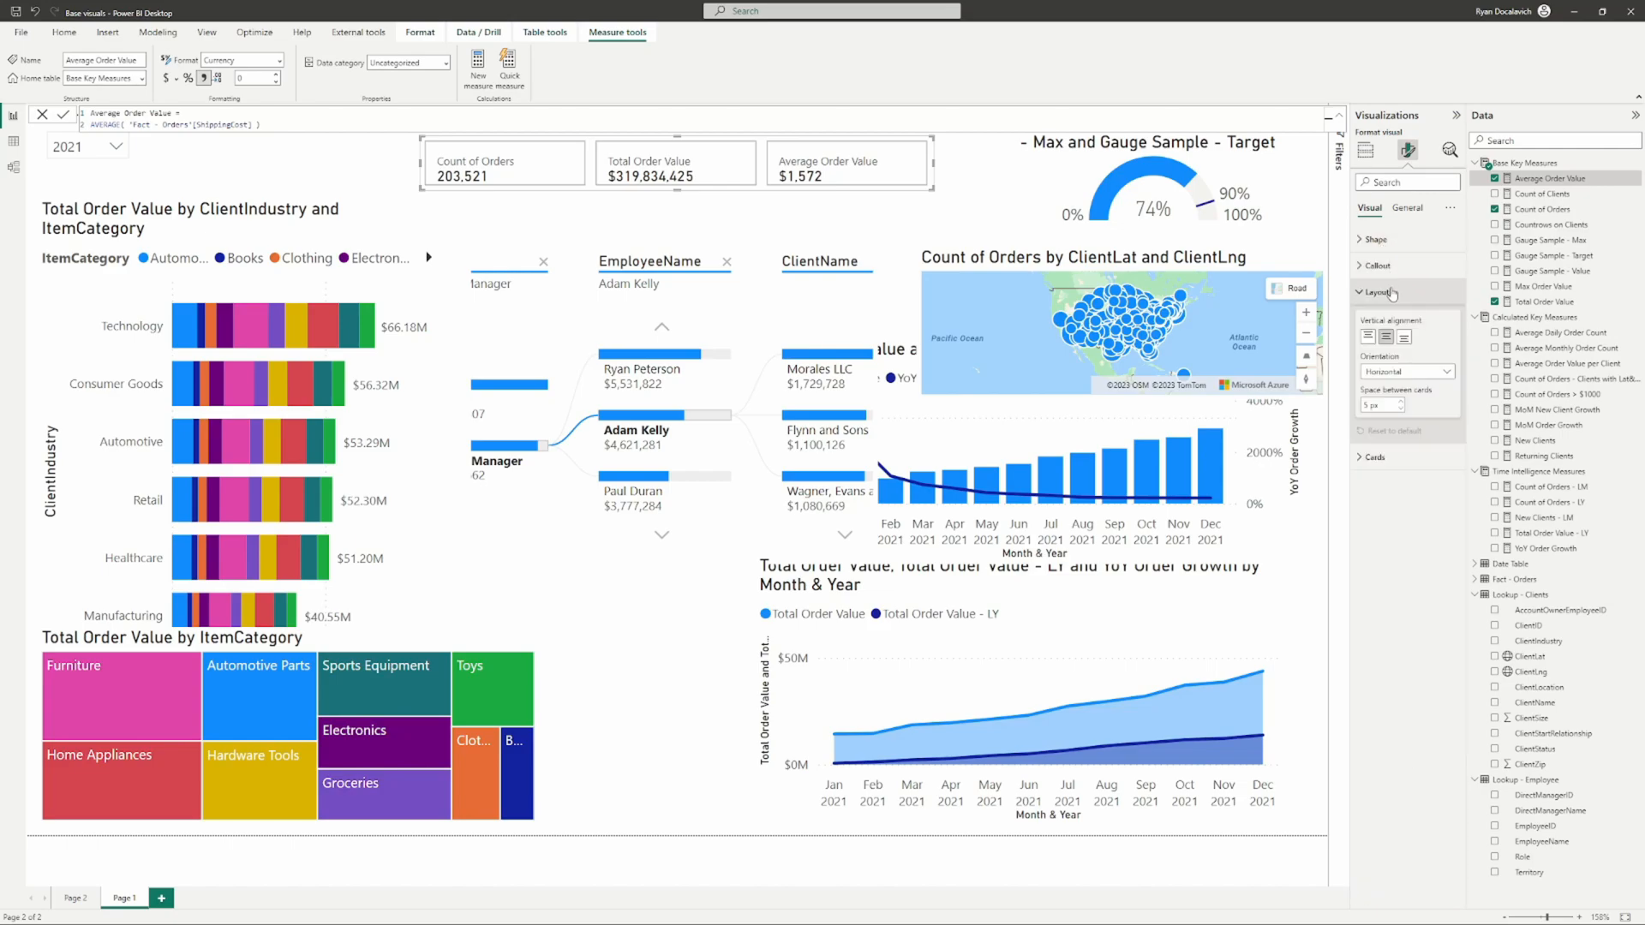
click(1419, 376)
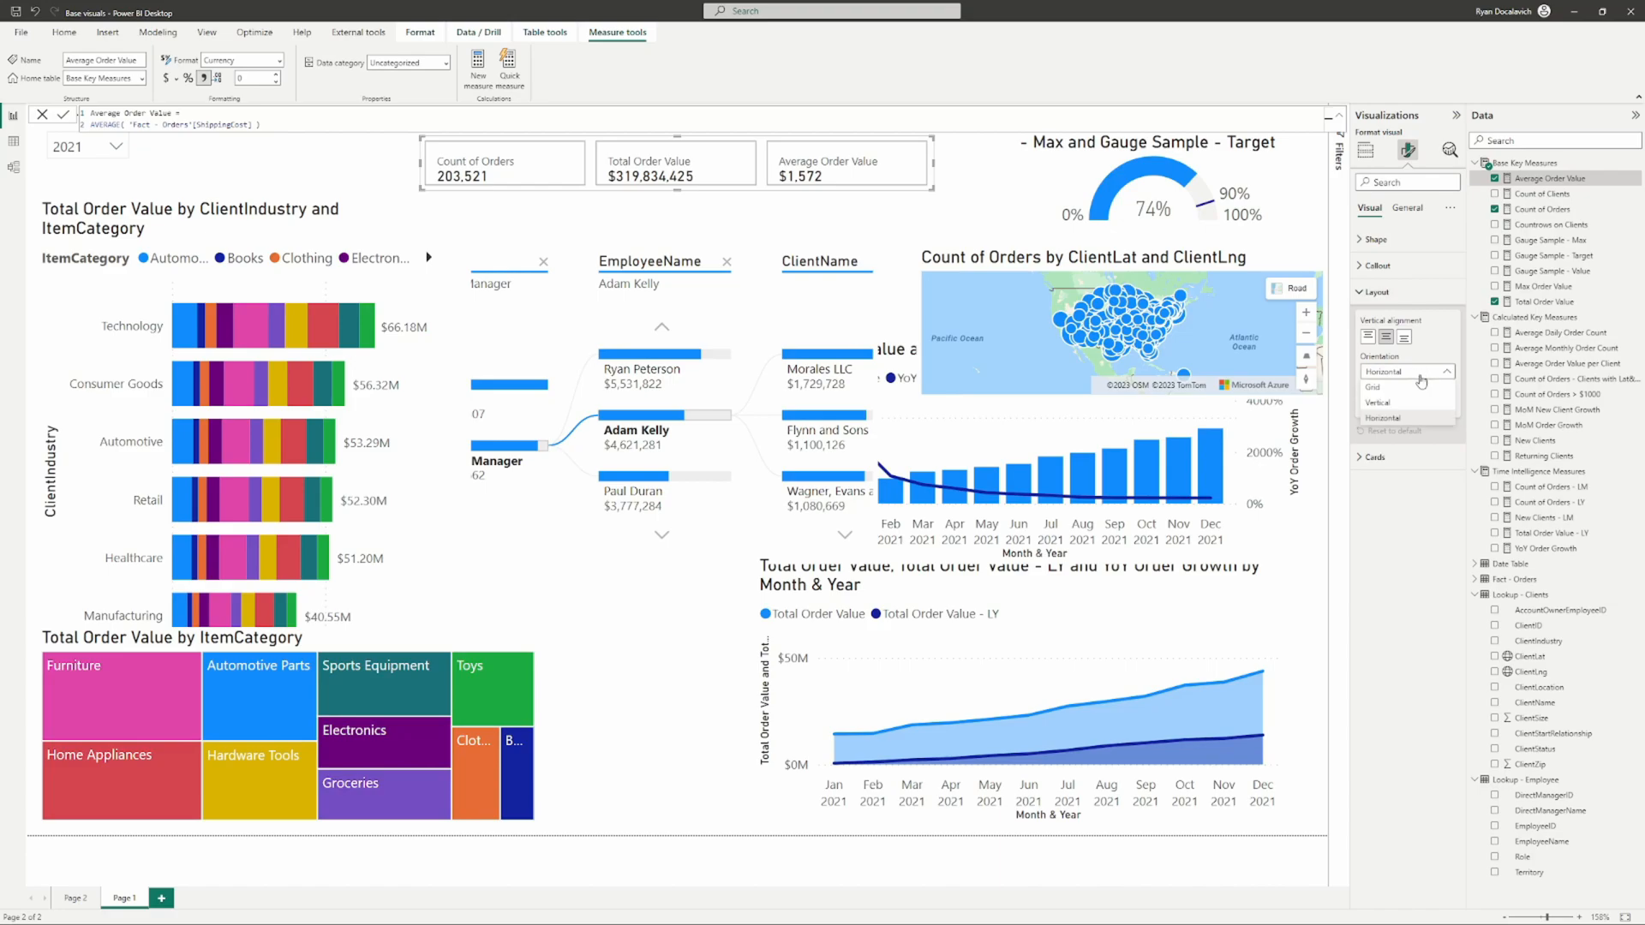
click(1424, 377)
click(1384, 459)
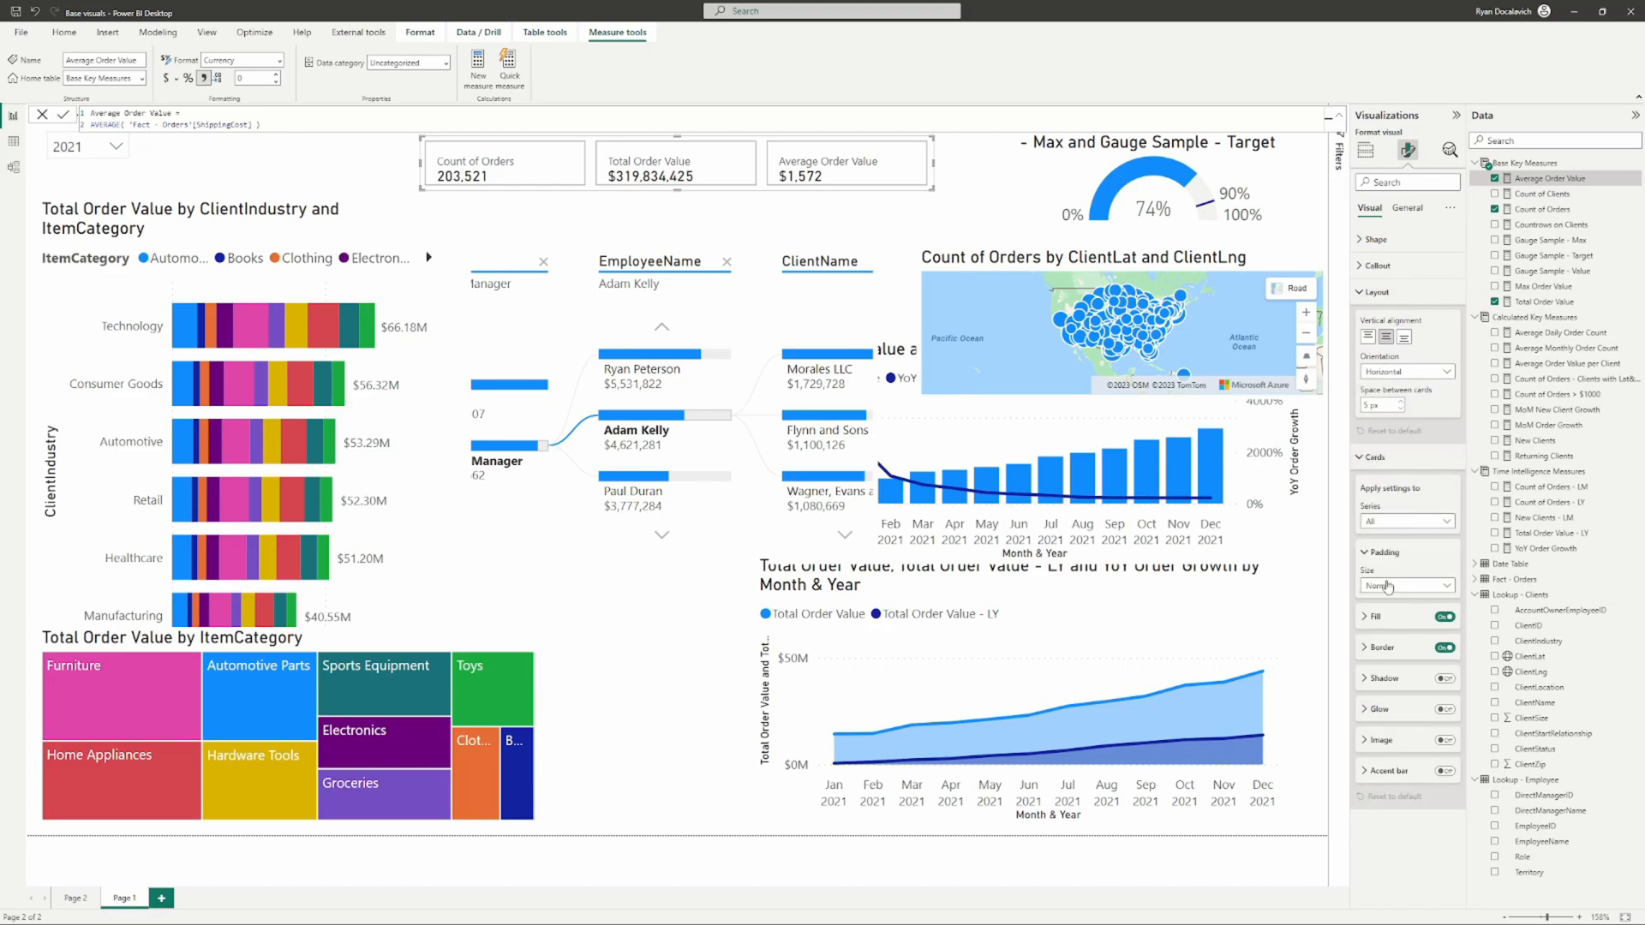
click(1414, 589)
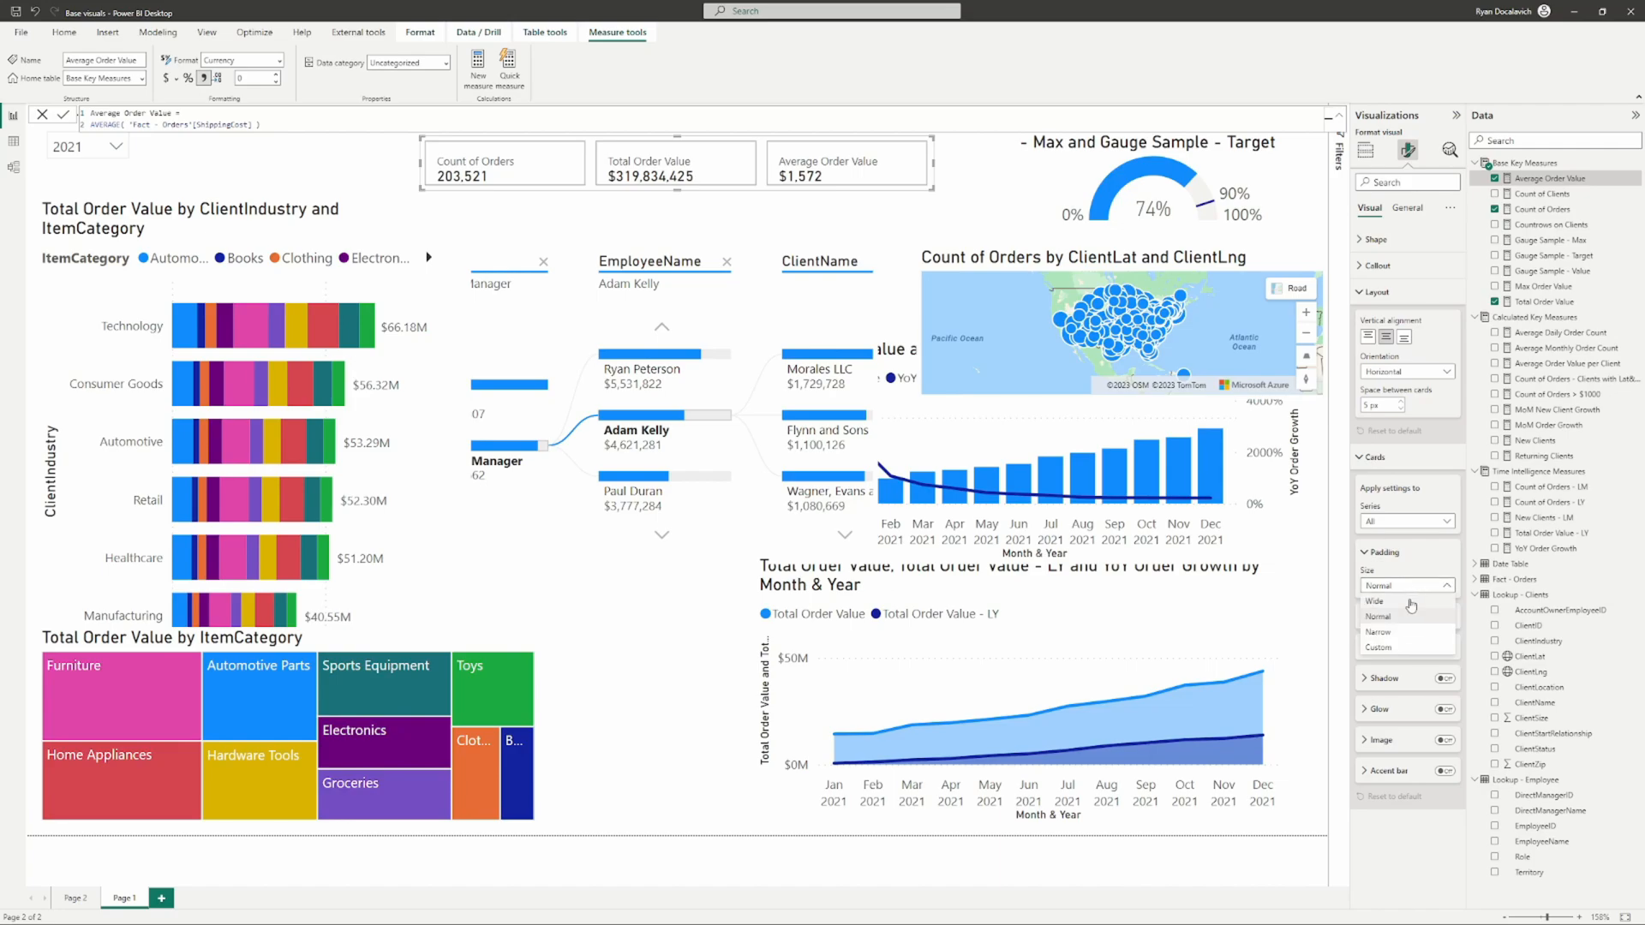
click(1394, 644)
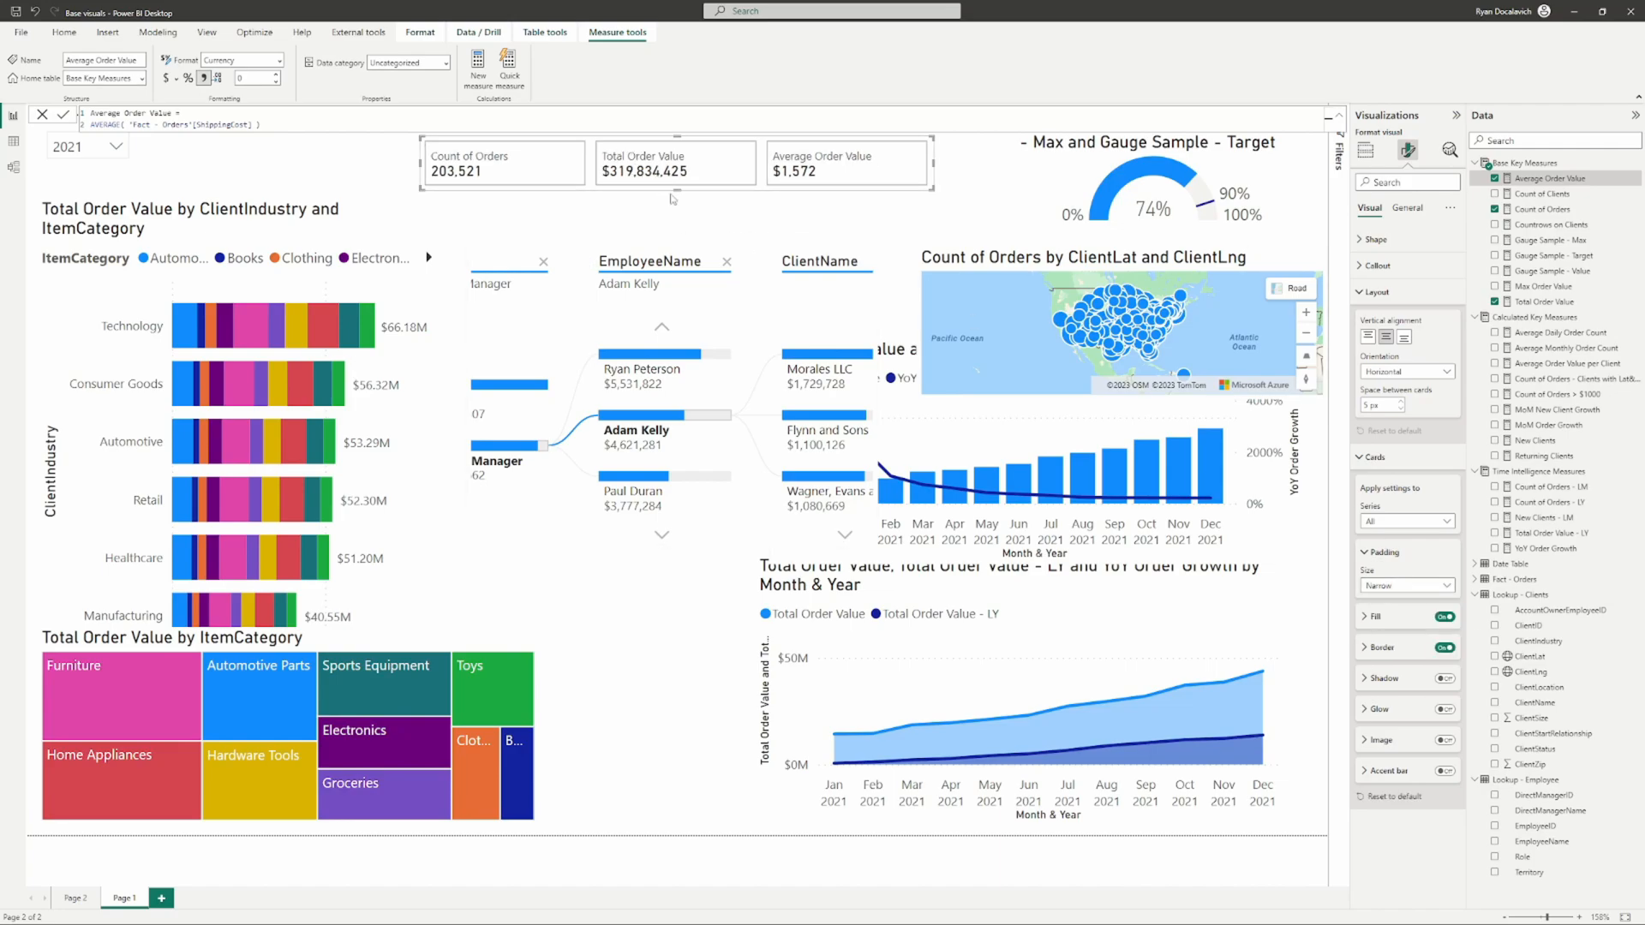
drag(676, 188, 681, 186)
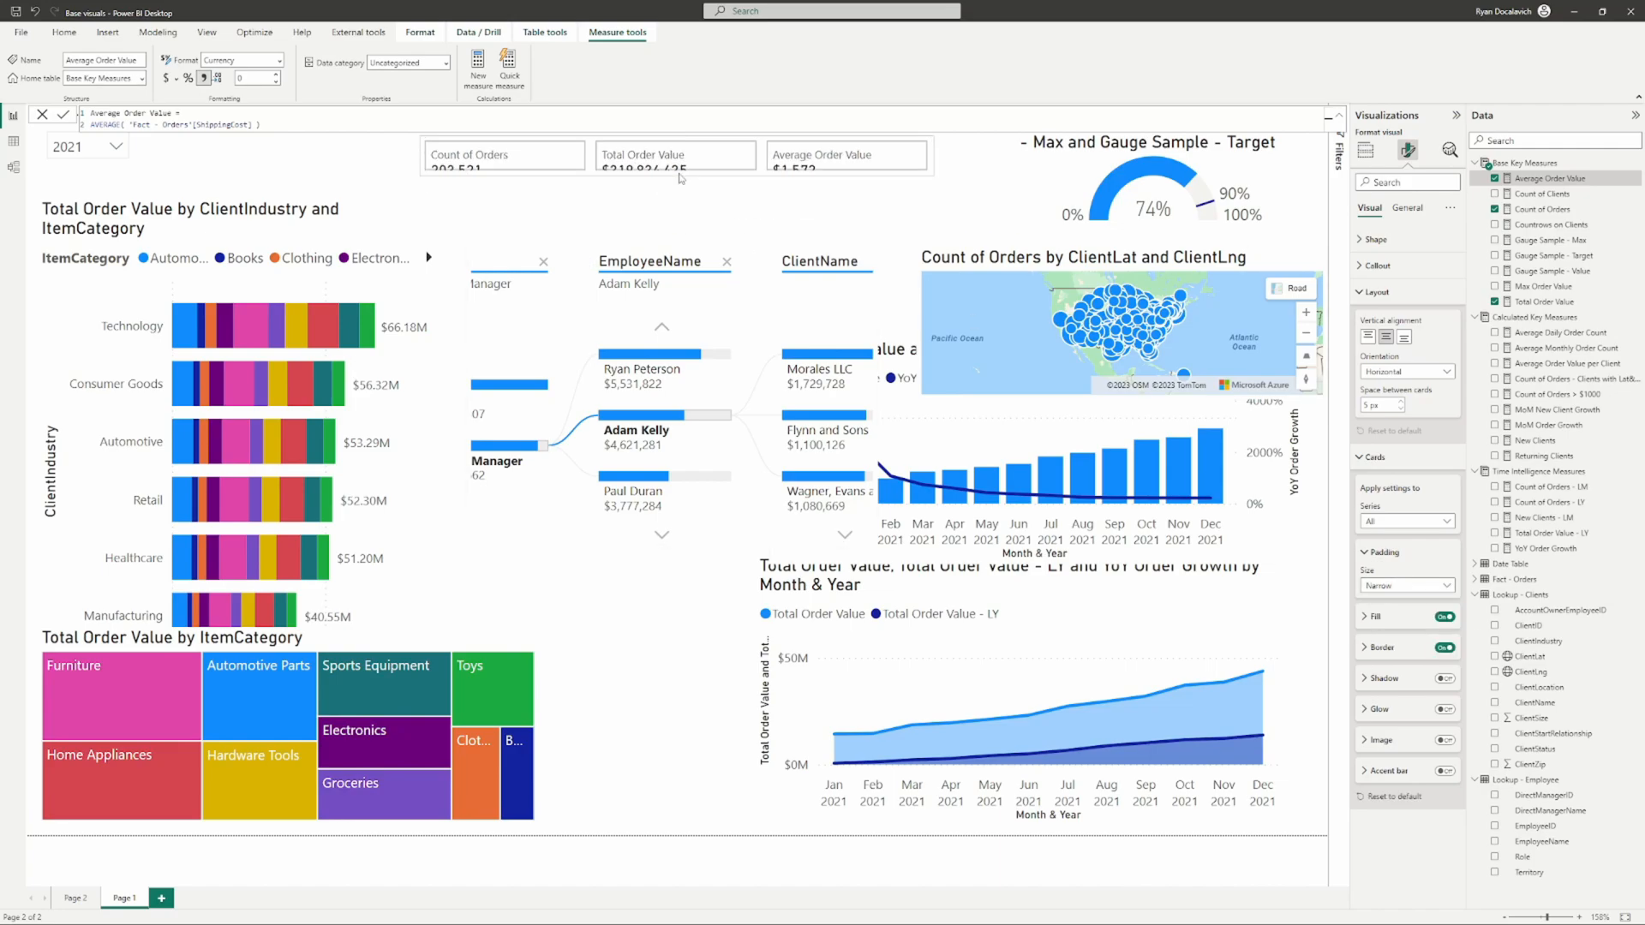
click(763, 214)
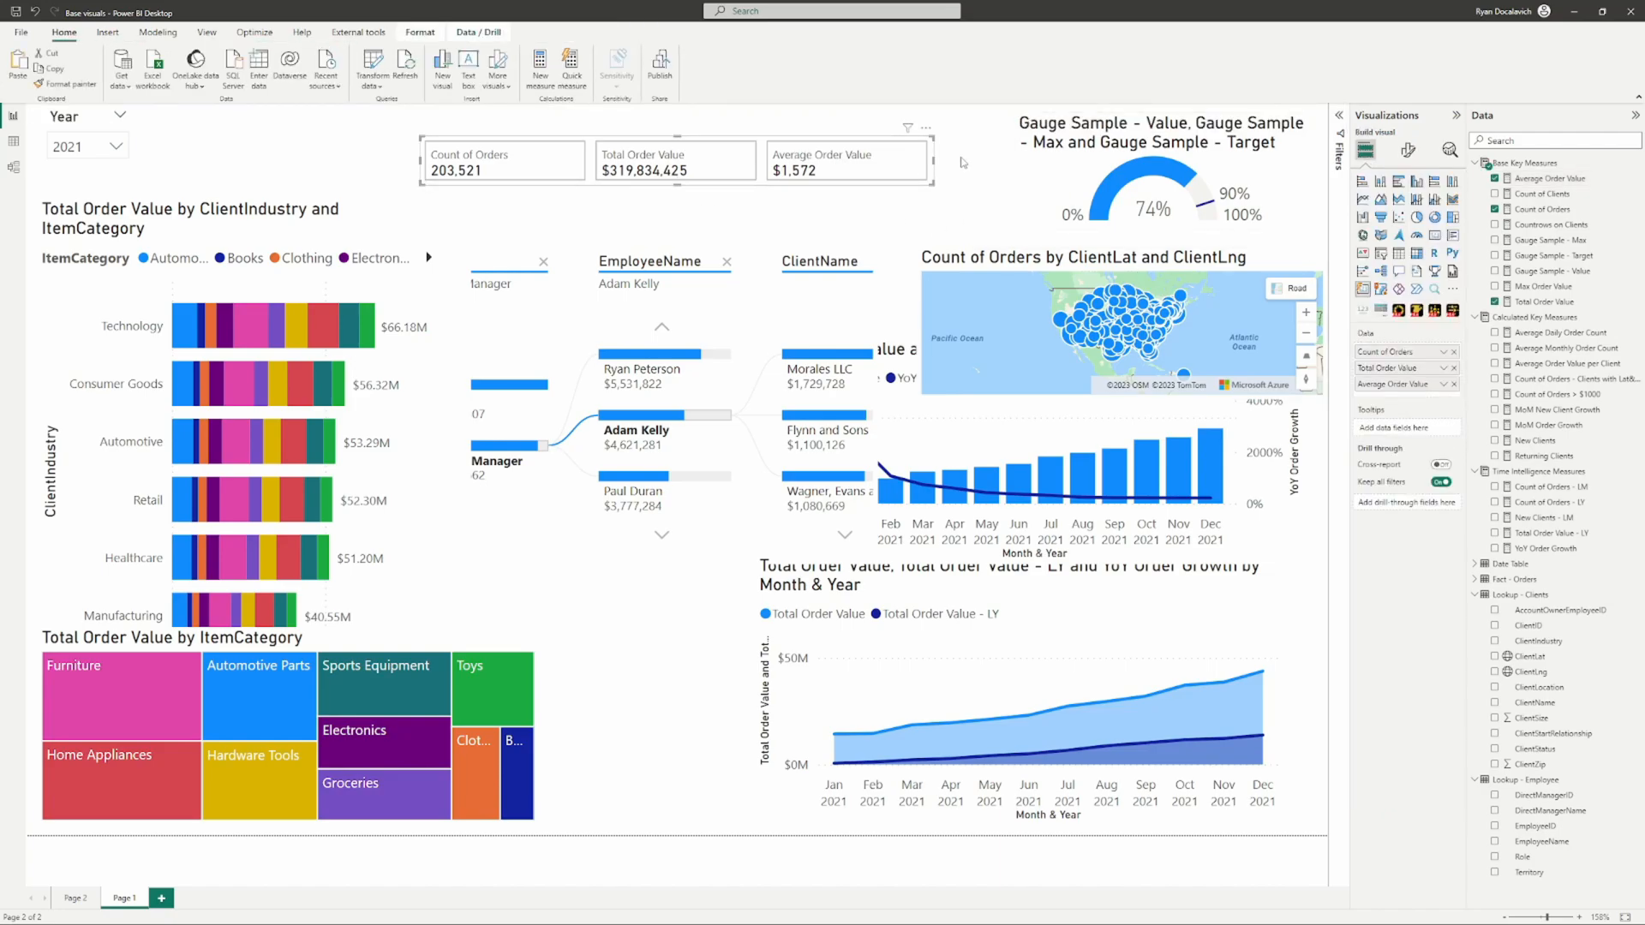
Step: Make the card visual narrower and place it above the decomposition tree, aligned with the tree's edge
drag(839, 177, 843, 182)
drag(638, 184, 787, 116)
click(729, 202)
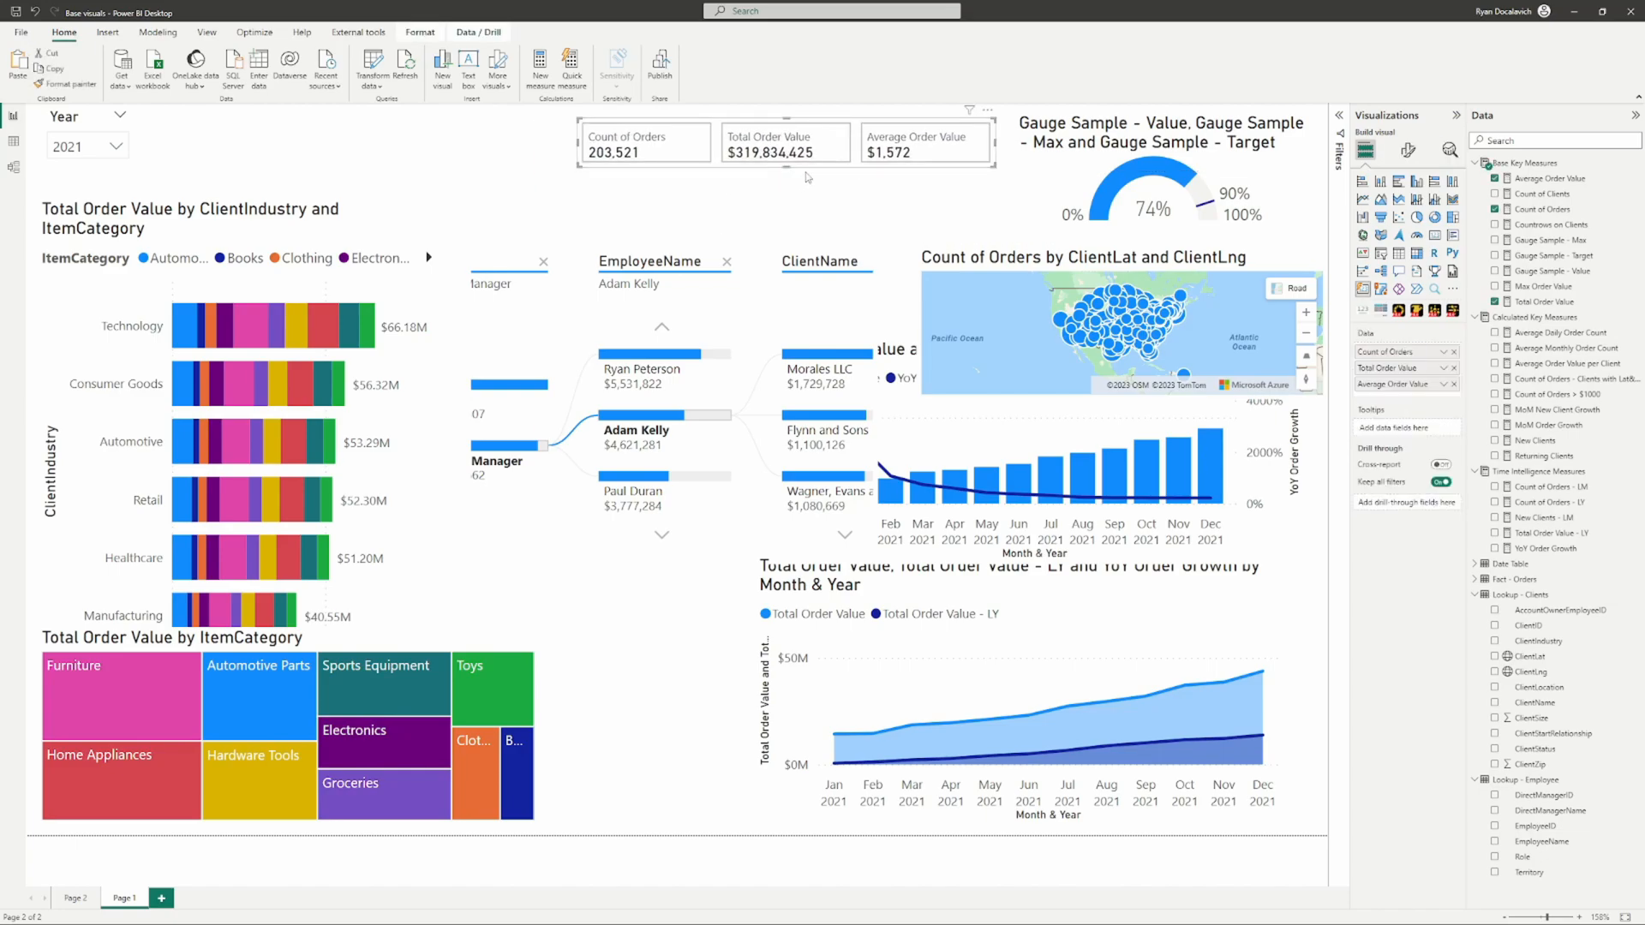
click(827, 174)
click(911, 152)
click(696, 206)
click(647, 149)
drag(759, 146, 641, 164)
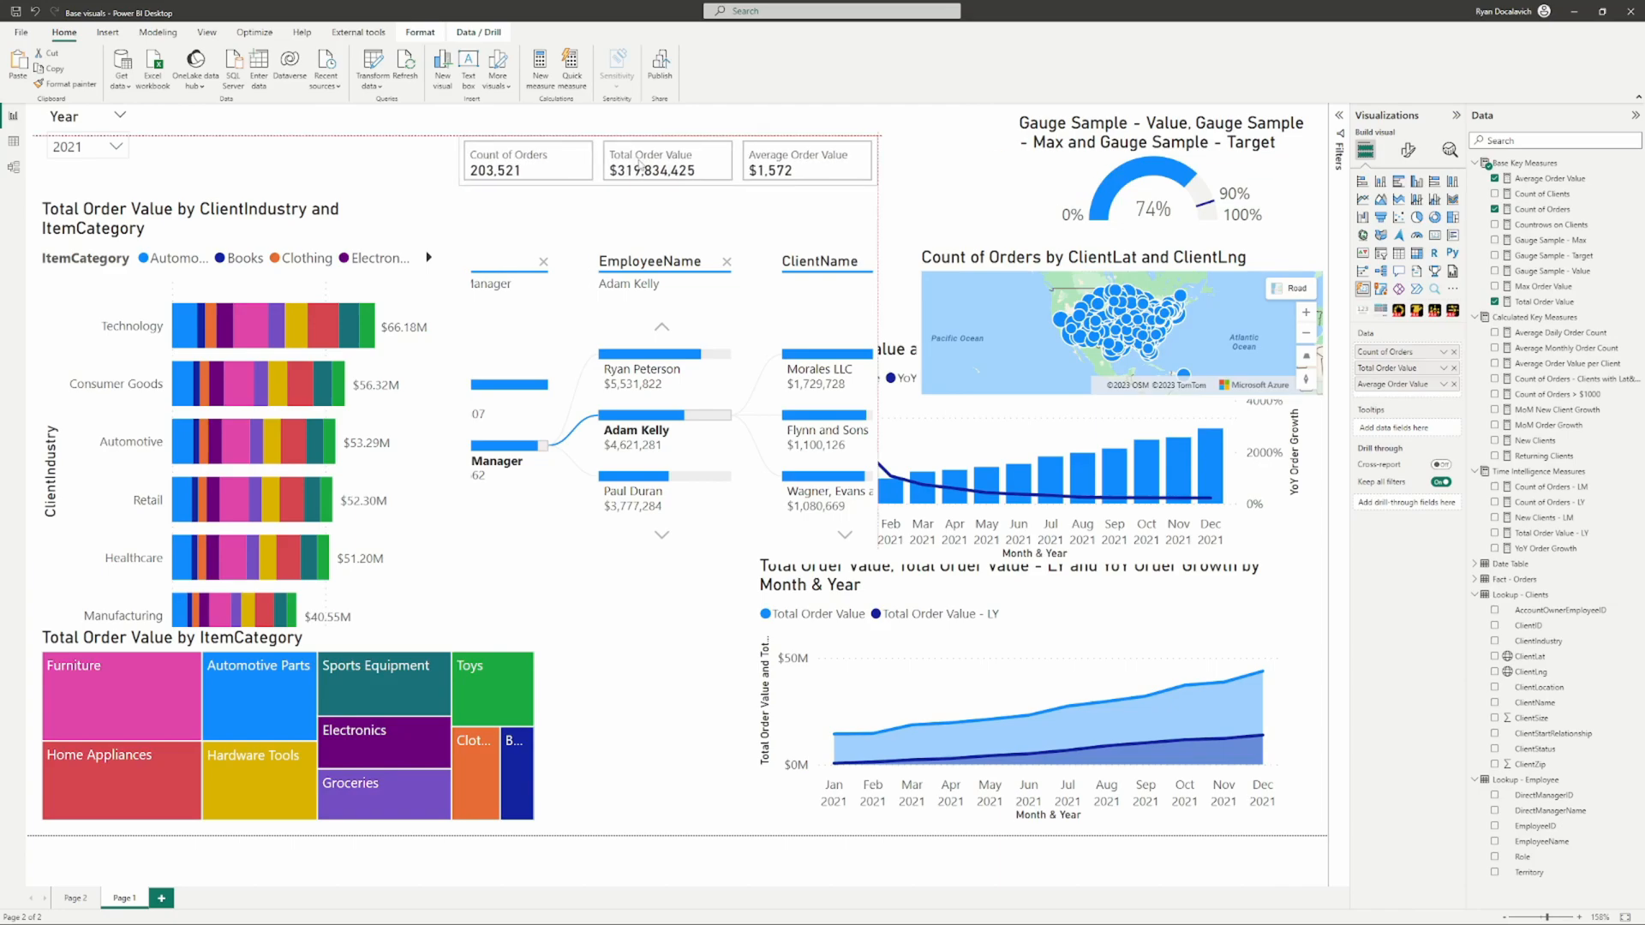
click(961, 146)
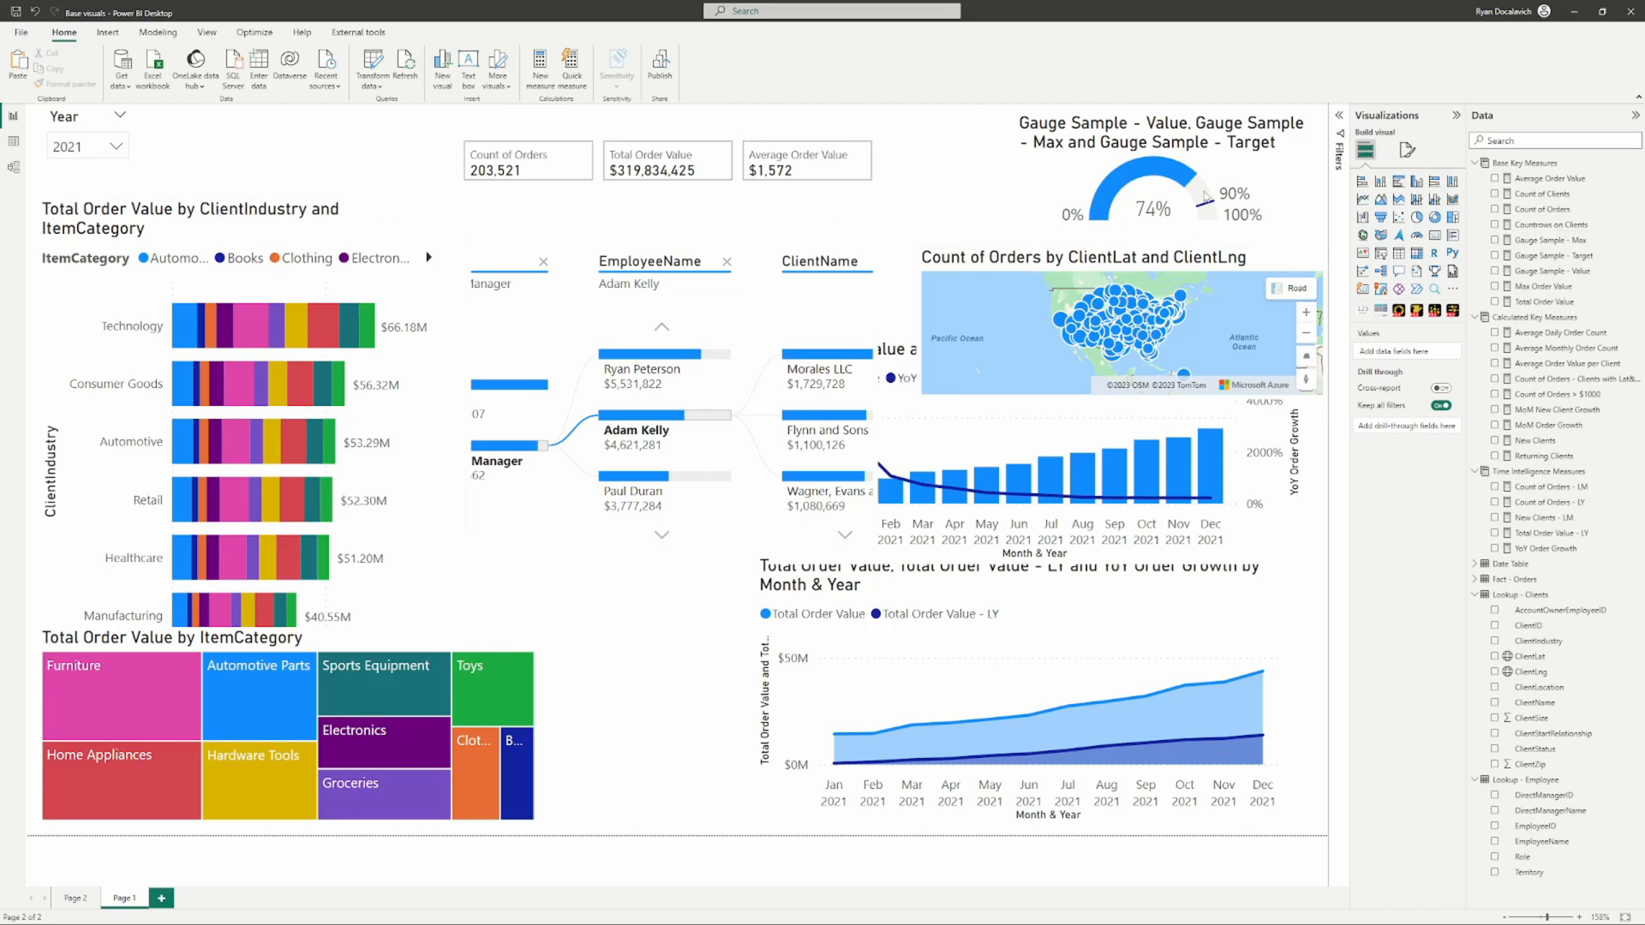
Step: Test the decomposition tree's cross-highlighting on the expanded employee, clear it, and enable Edit interactions for the tree
click(685, 418)
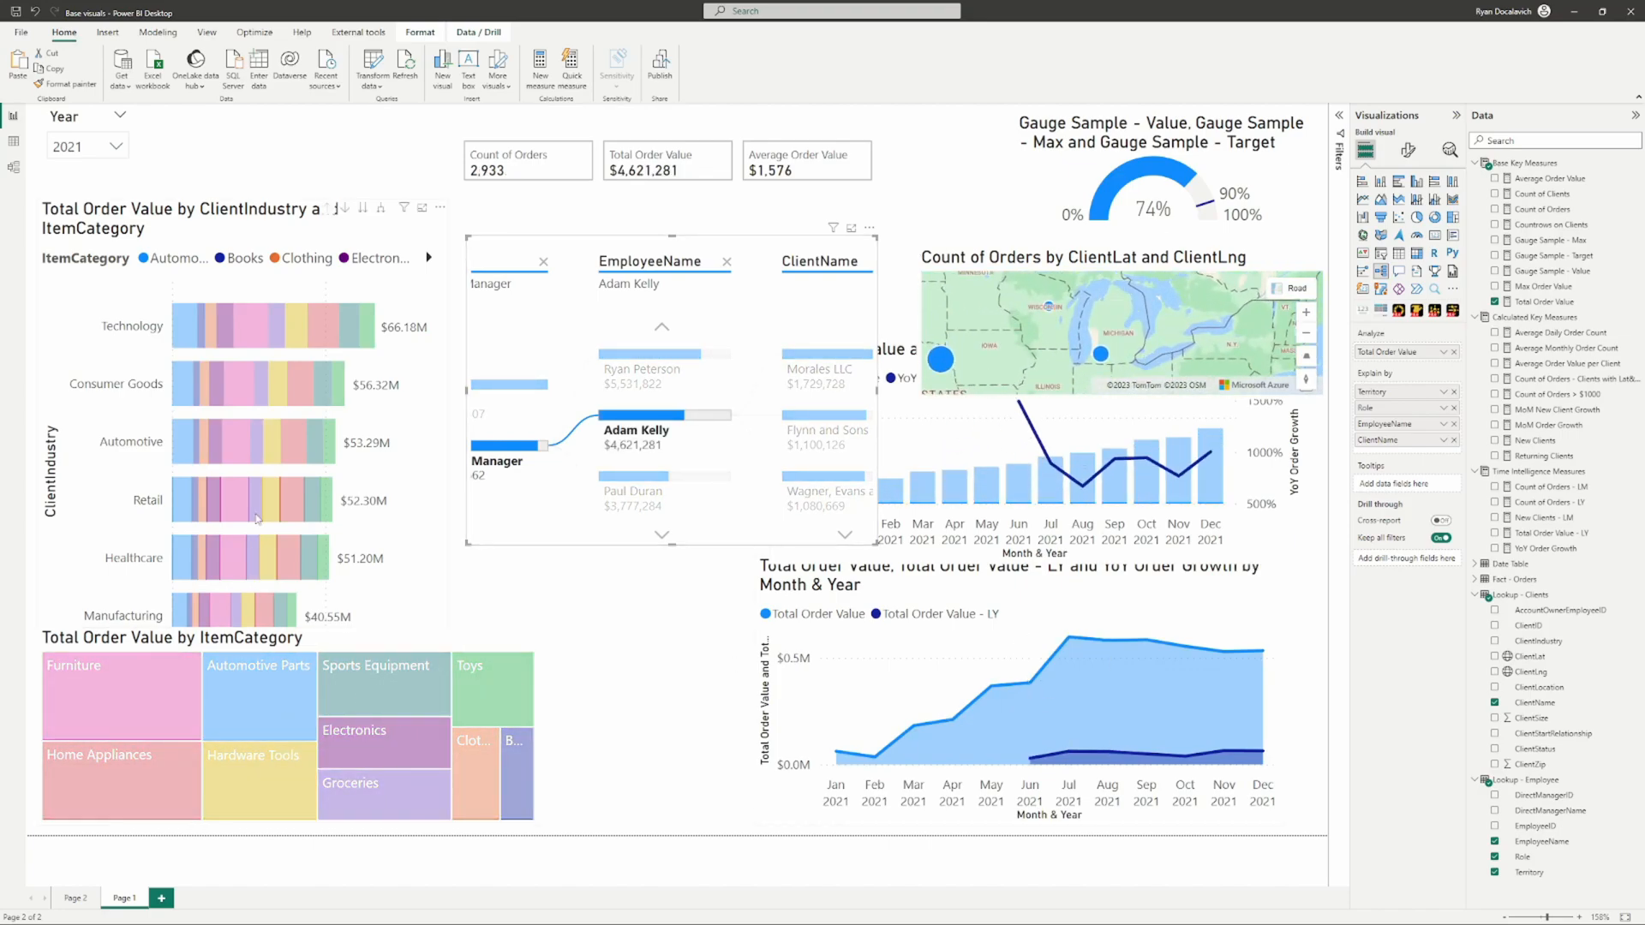
click(683, 420)
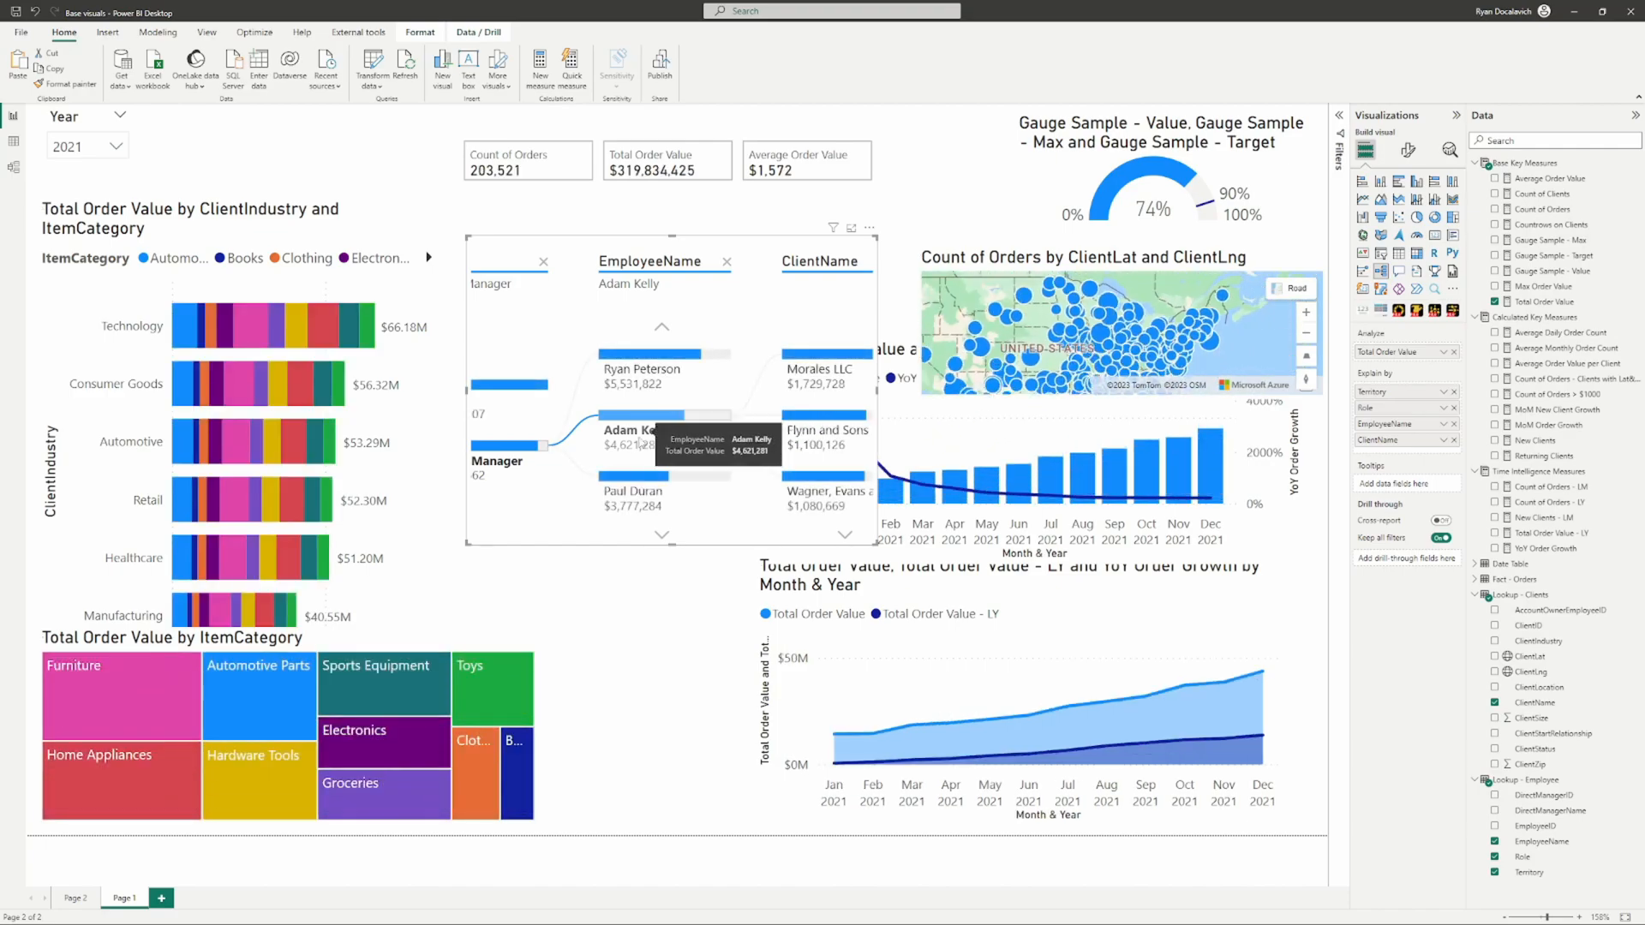
click(419, 33)
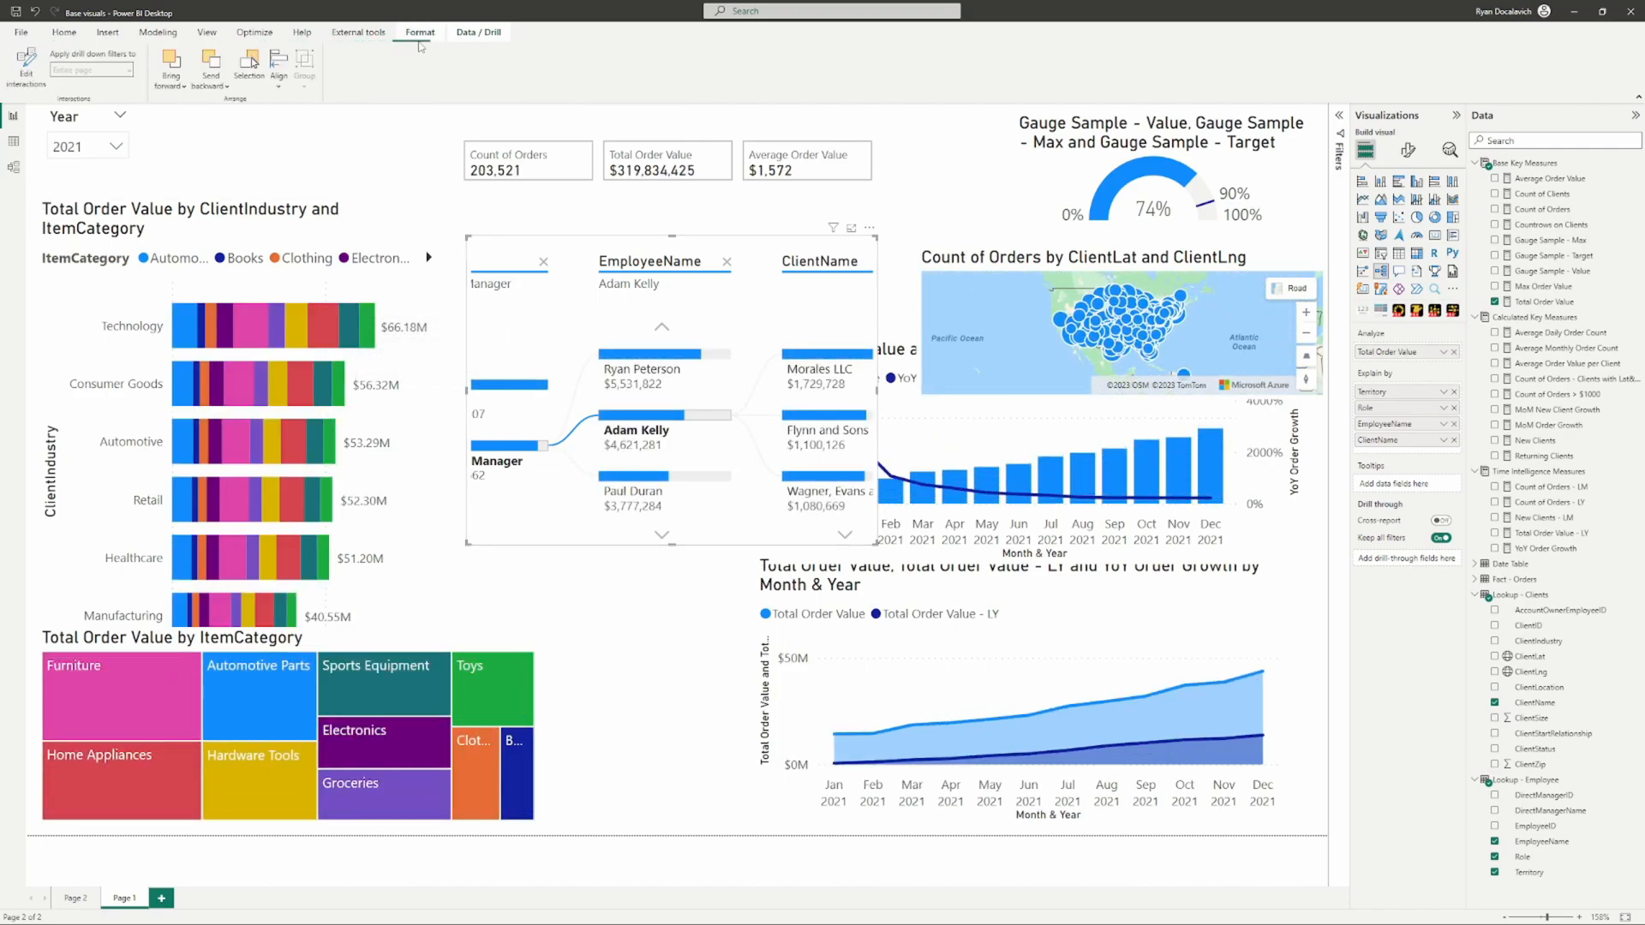
click(65, 33)
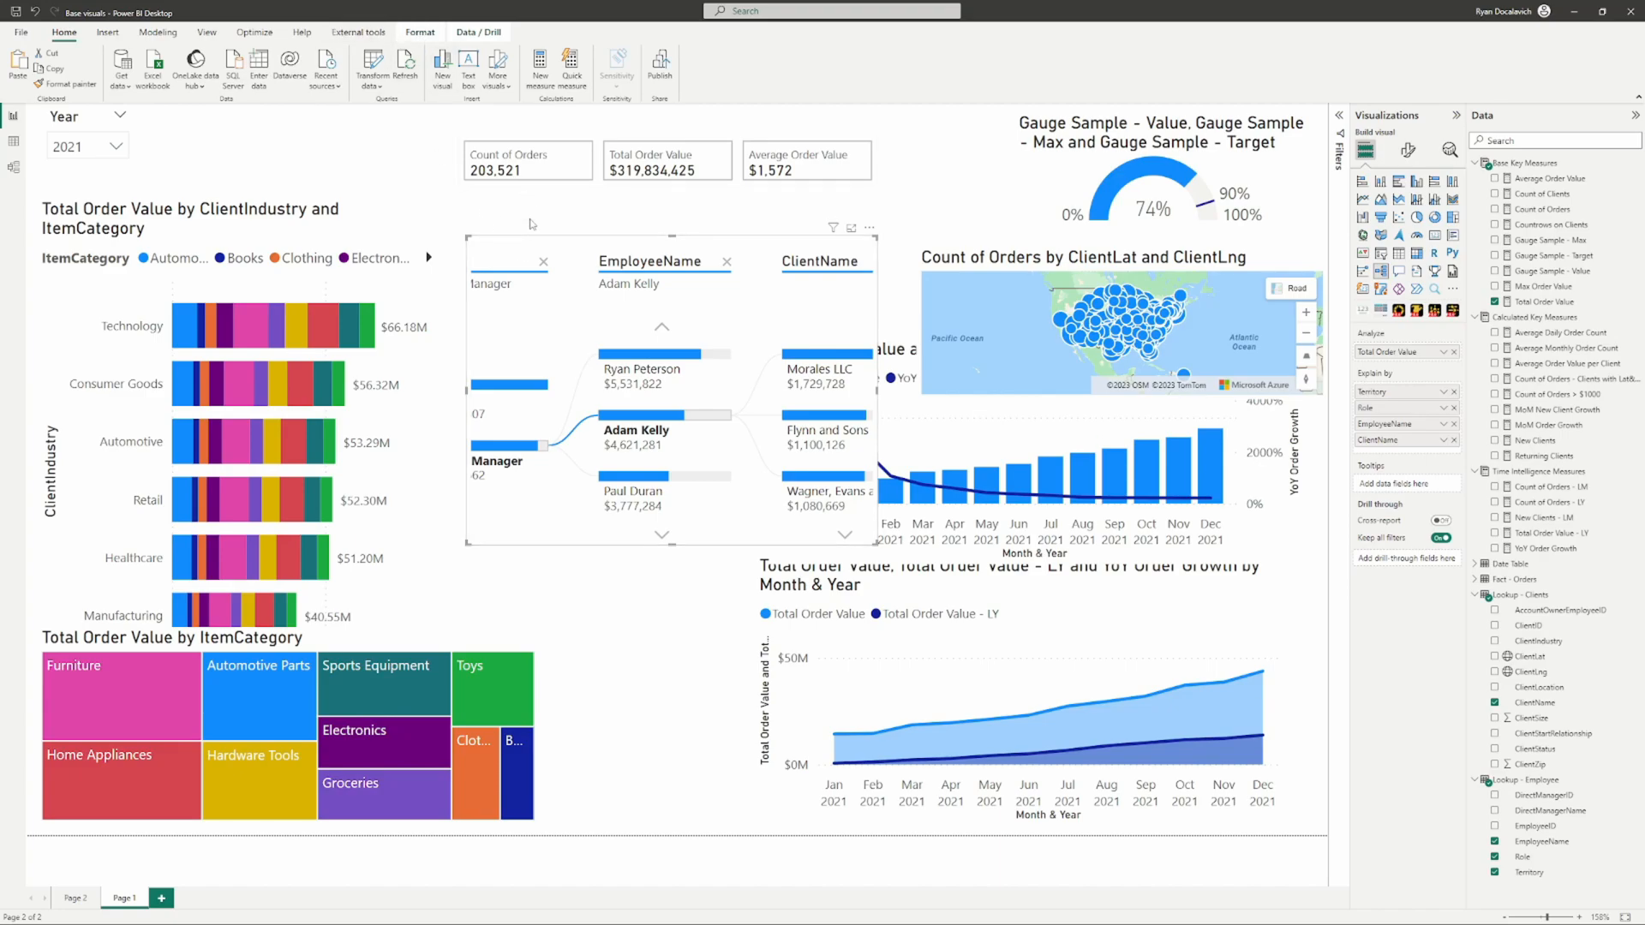
click(419, 35)
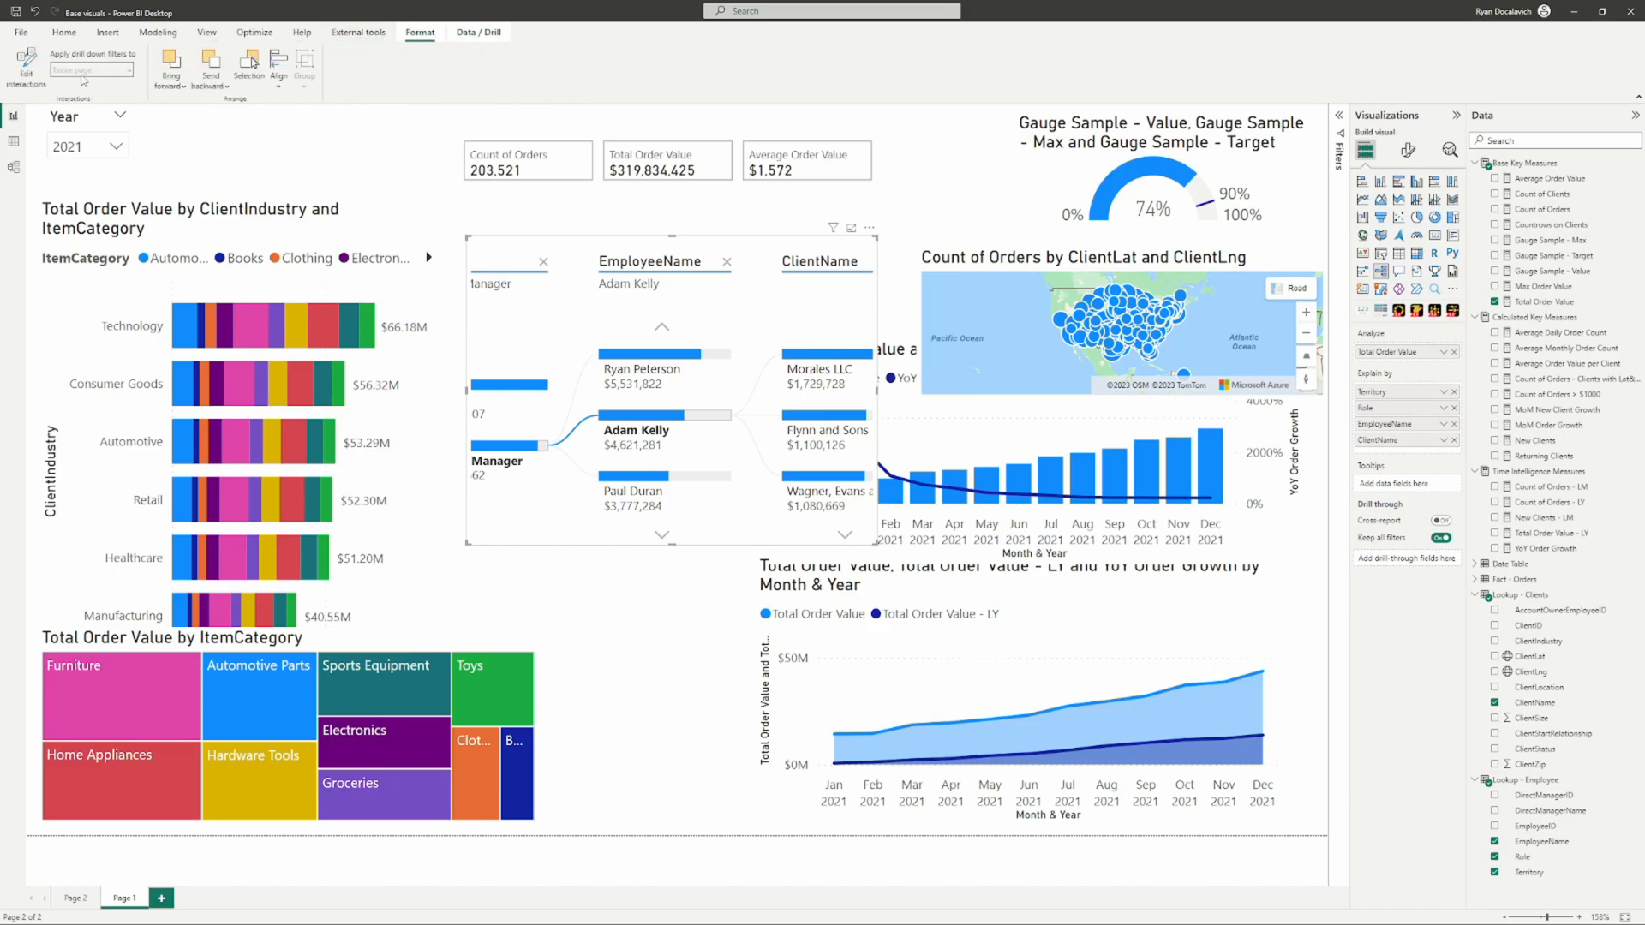
click(26, 67)
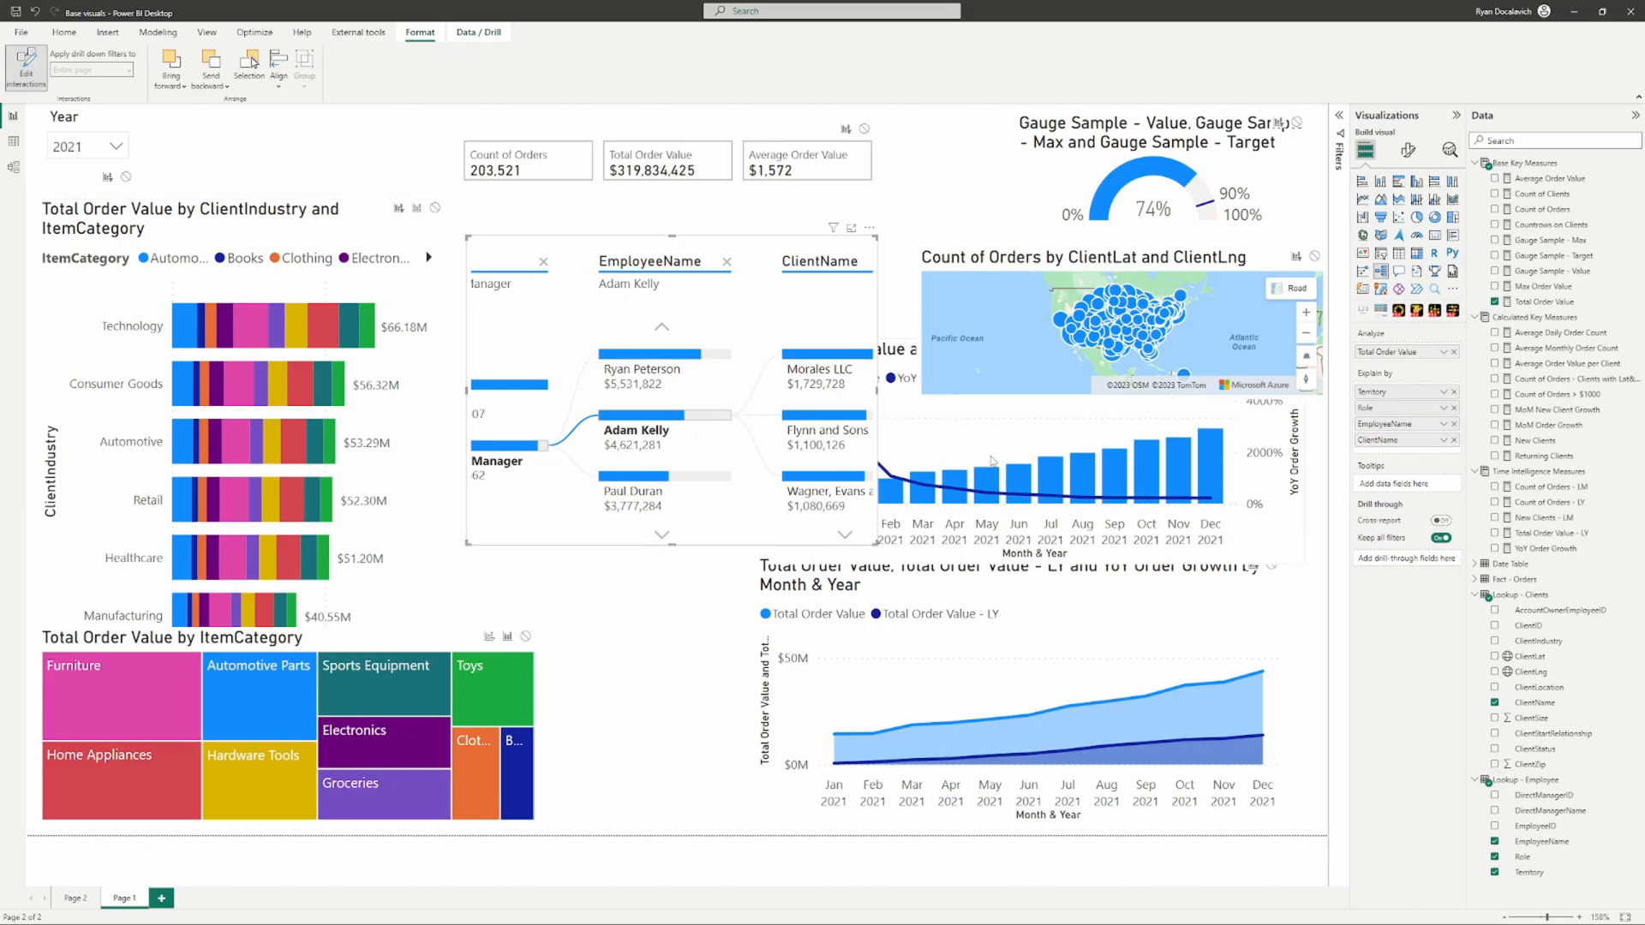
Step: Select the expanded employee in the decomposition tree and compare the Highlight and Filter interactions on the ClientIndustry bar chart
click(653, 429)
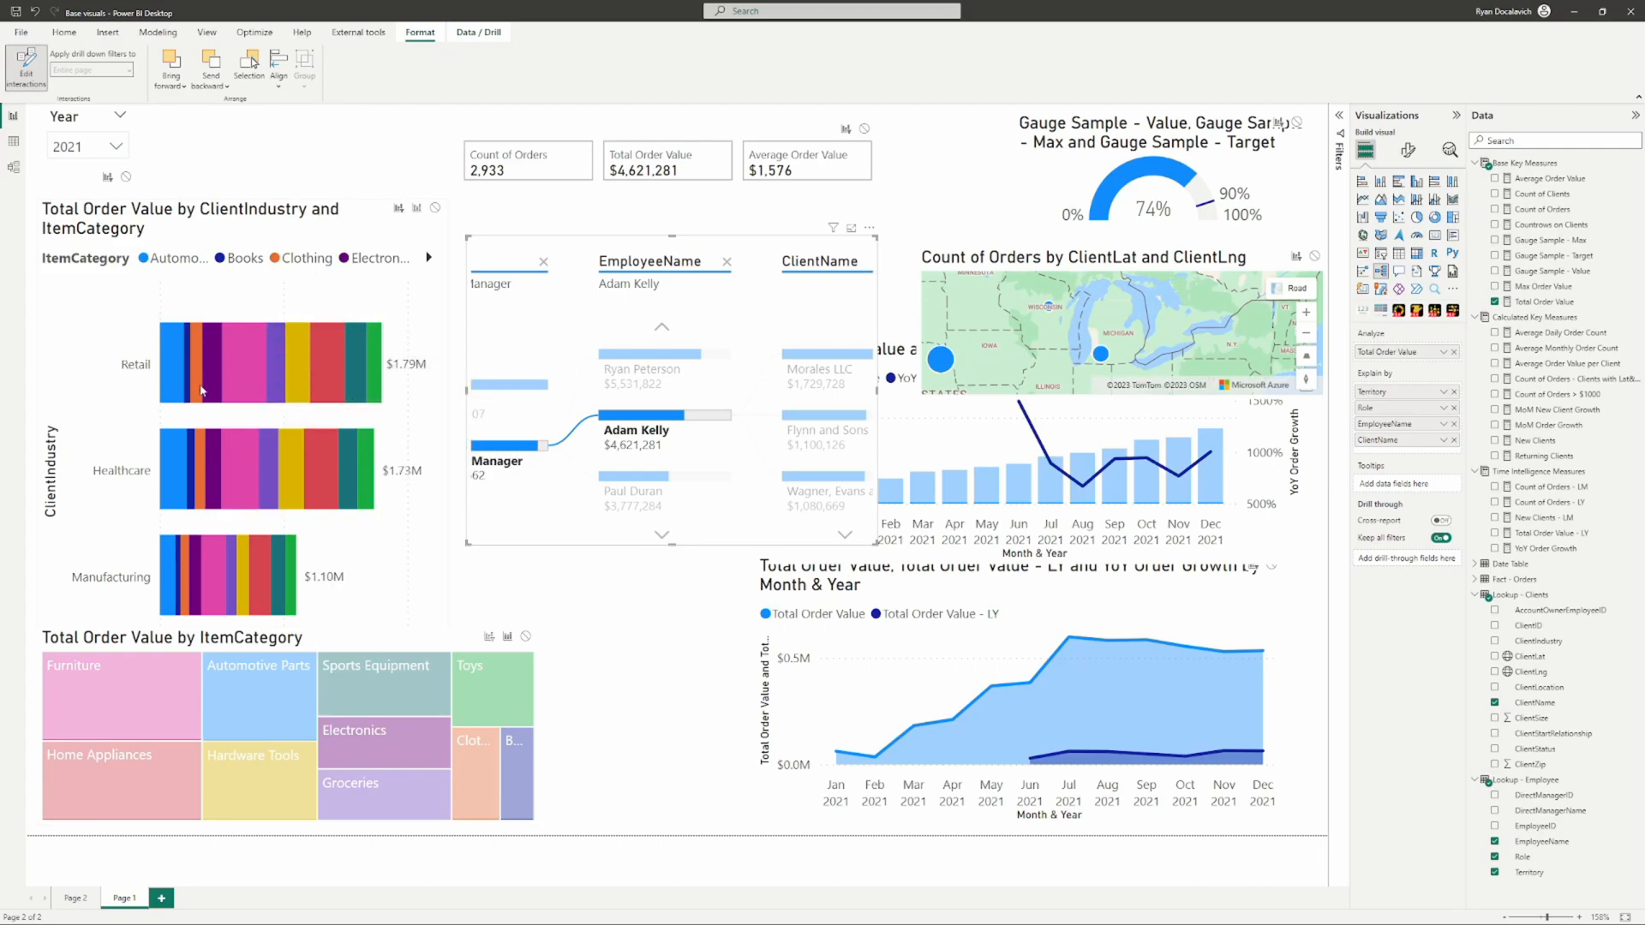
click(416, 209)
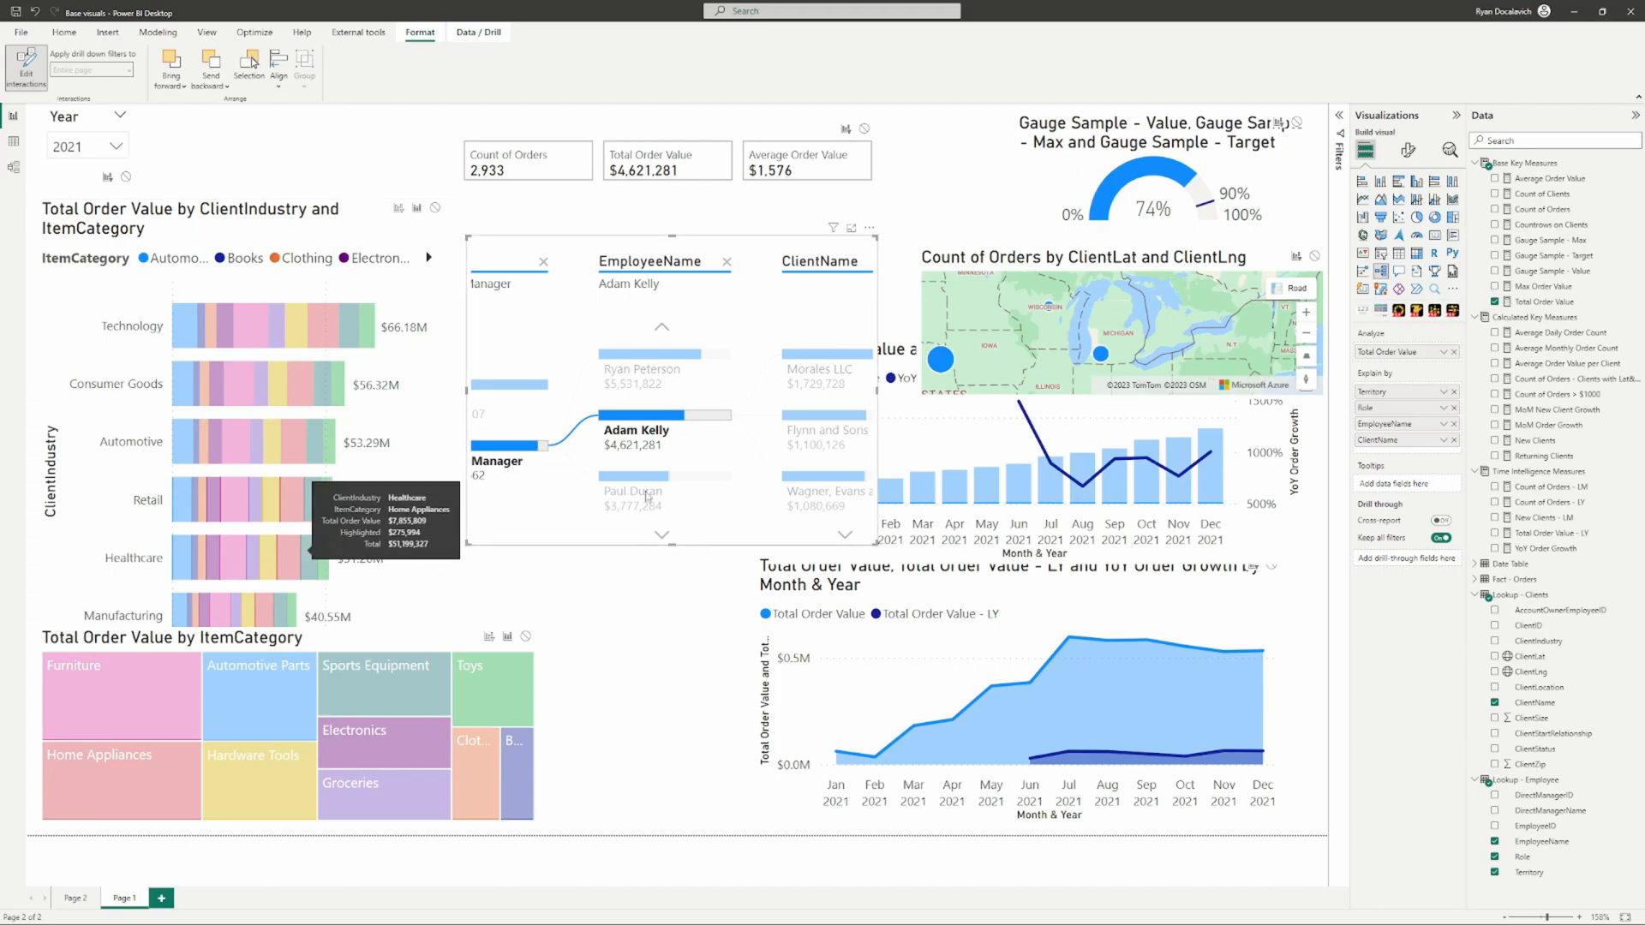
click(399, 208)
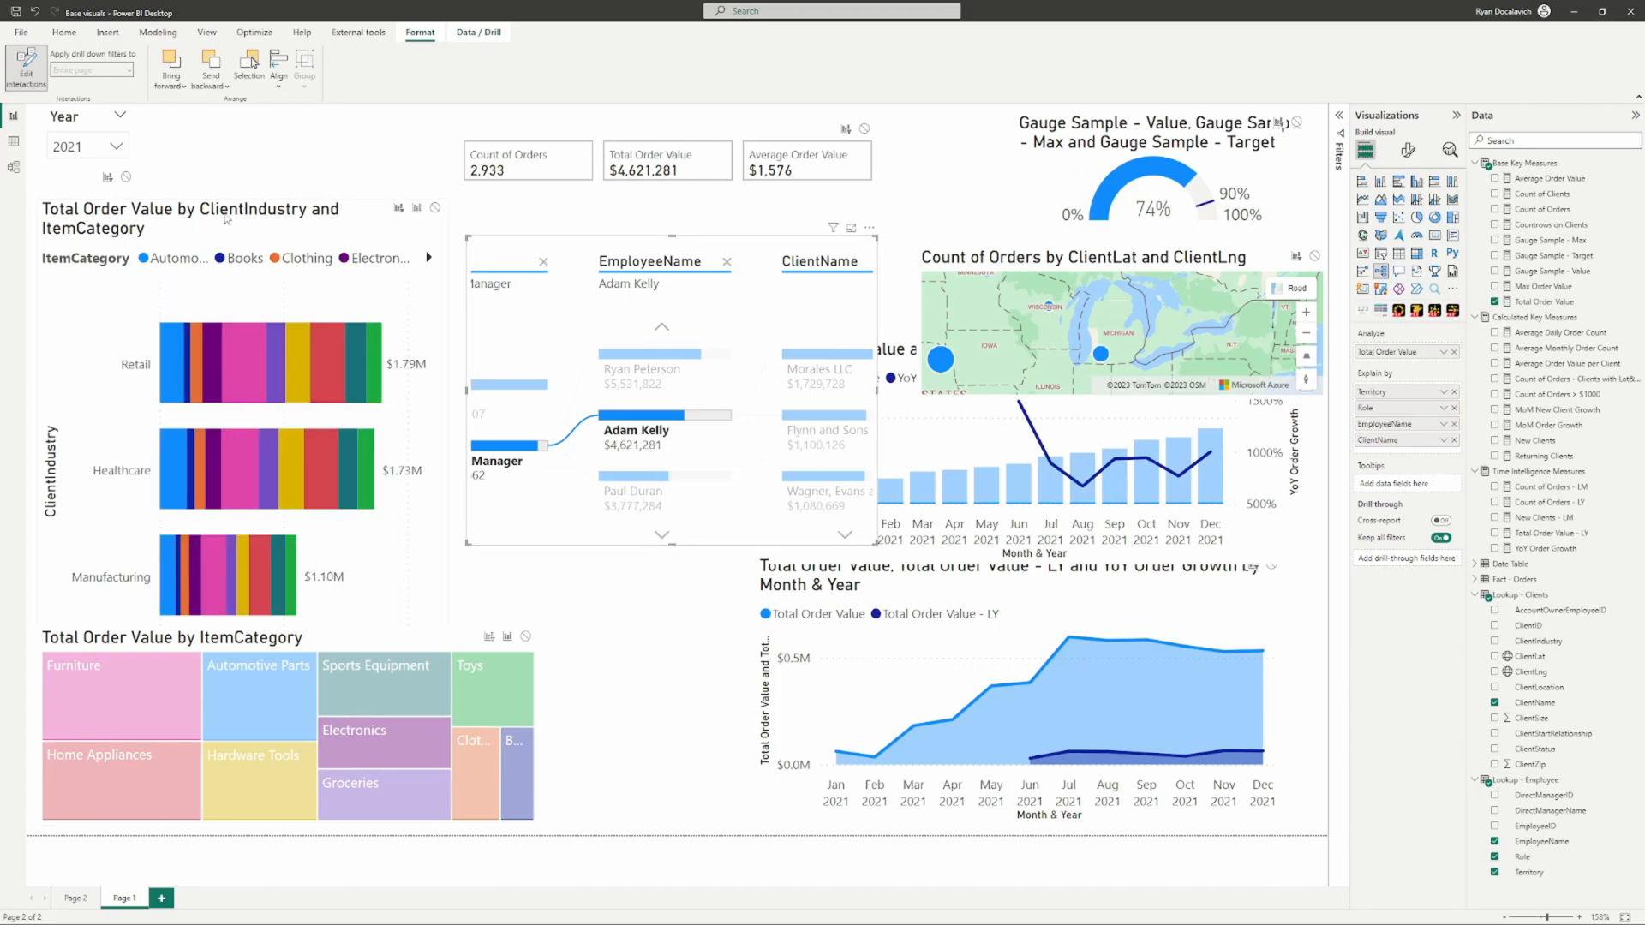
Step: Set the decomposition tree's interaction with the ClientIndustry bar chart to None
click(432, 216)
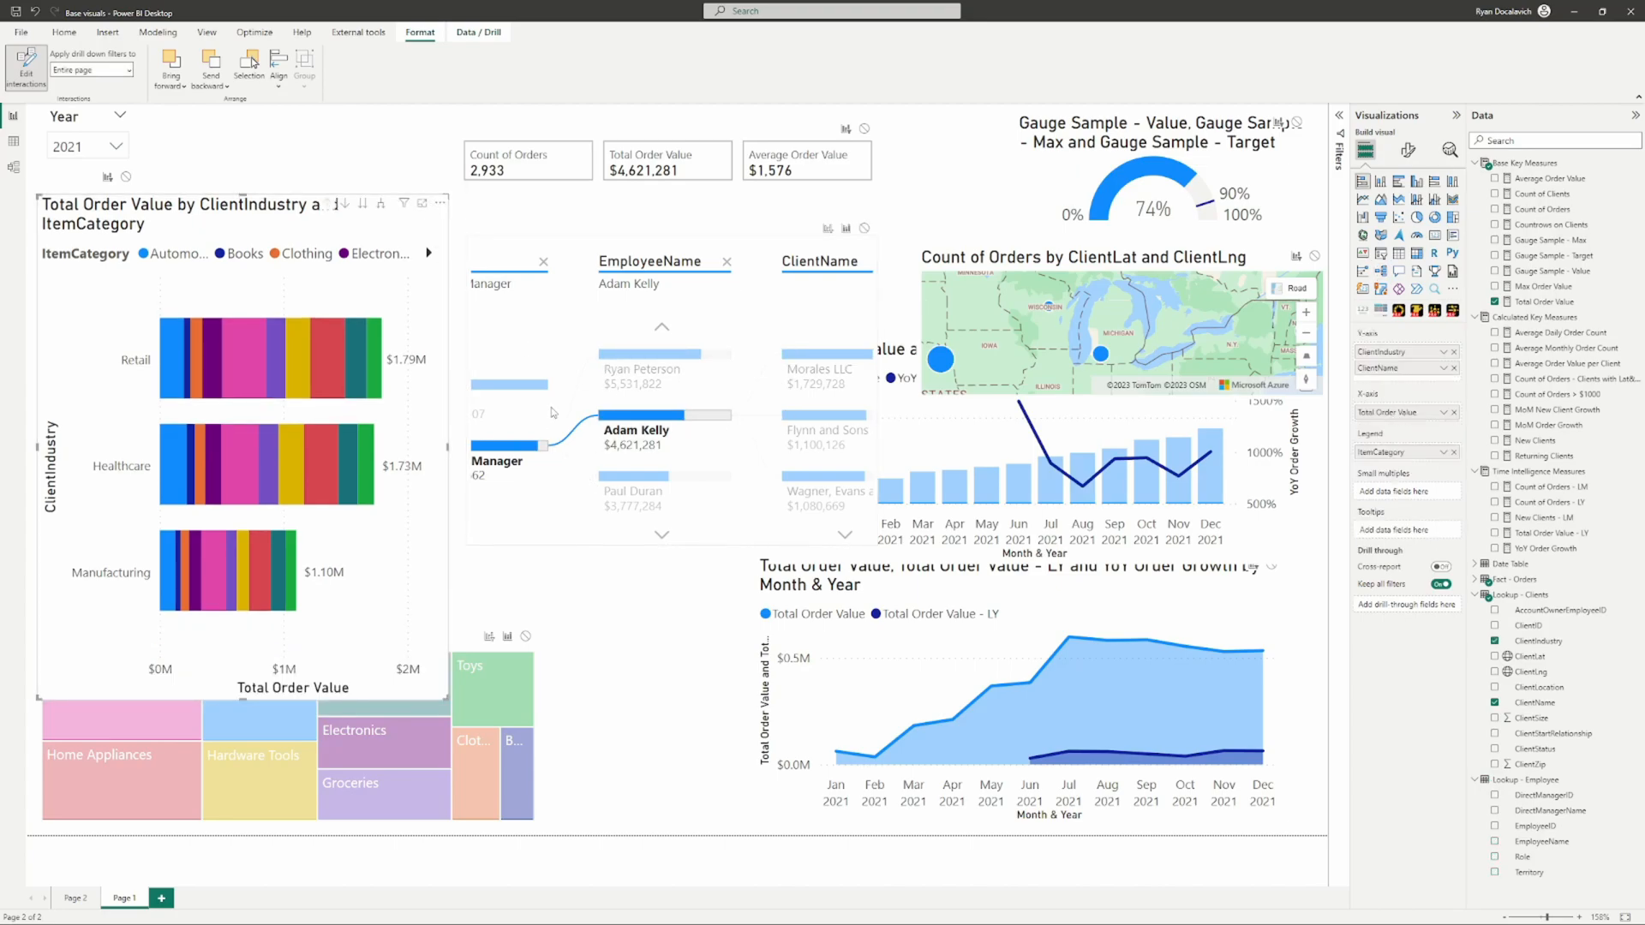
click(598, 244)
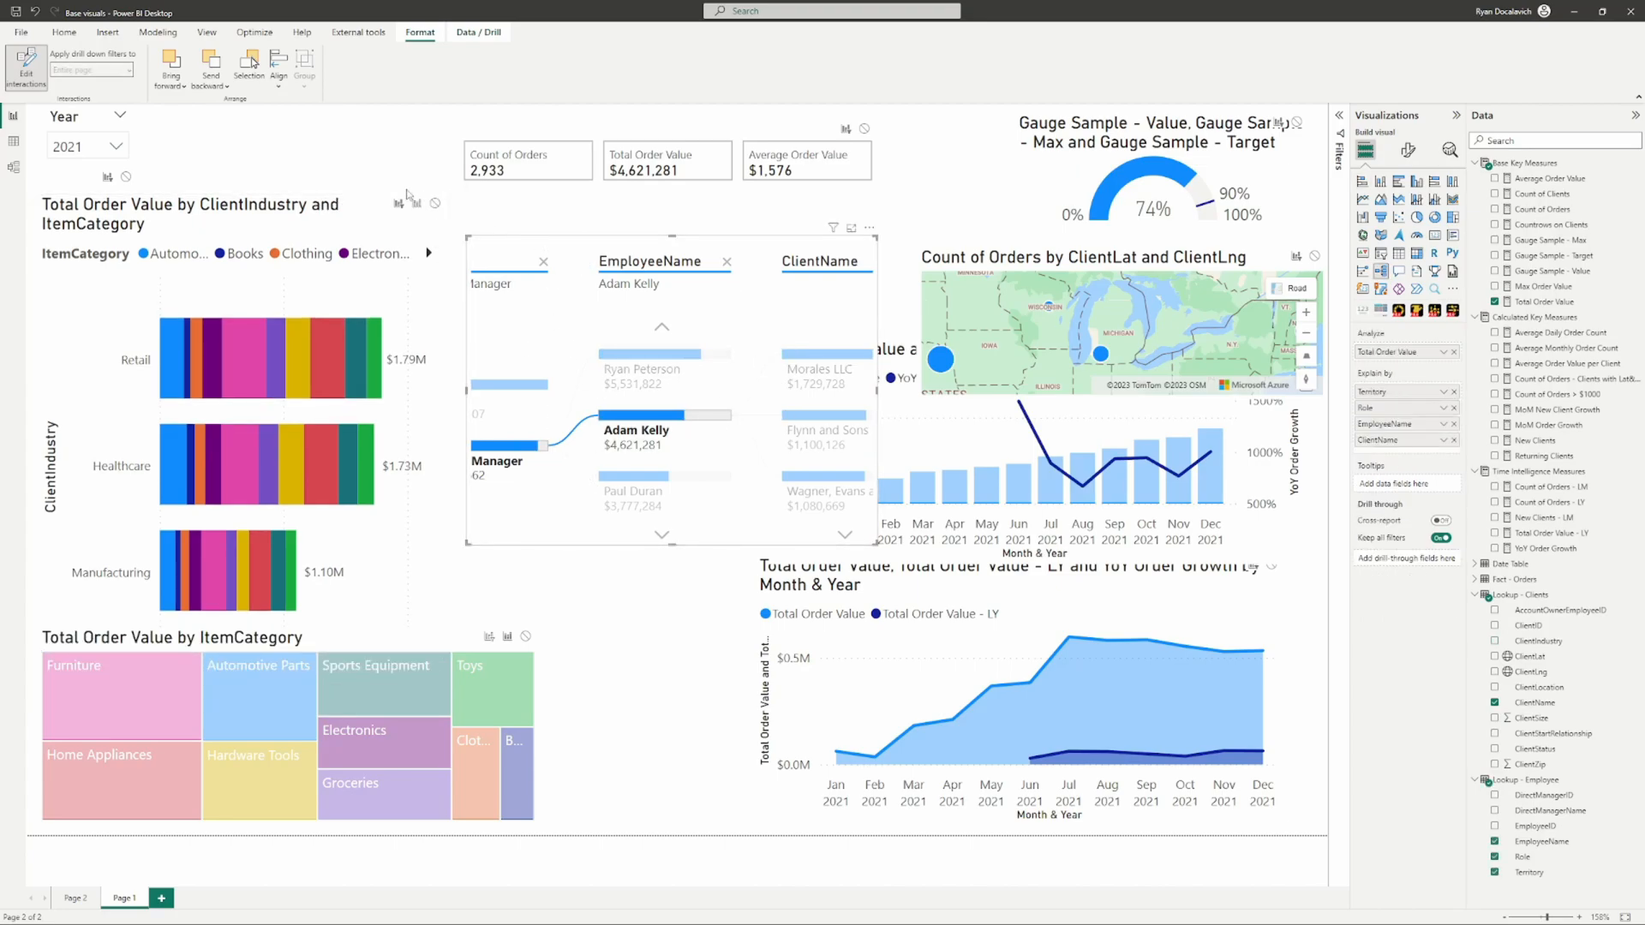
click(435, 203)
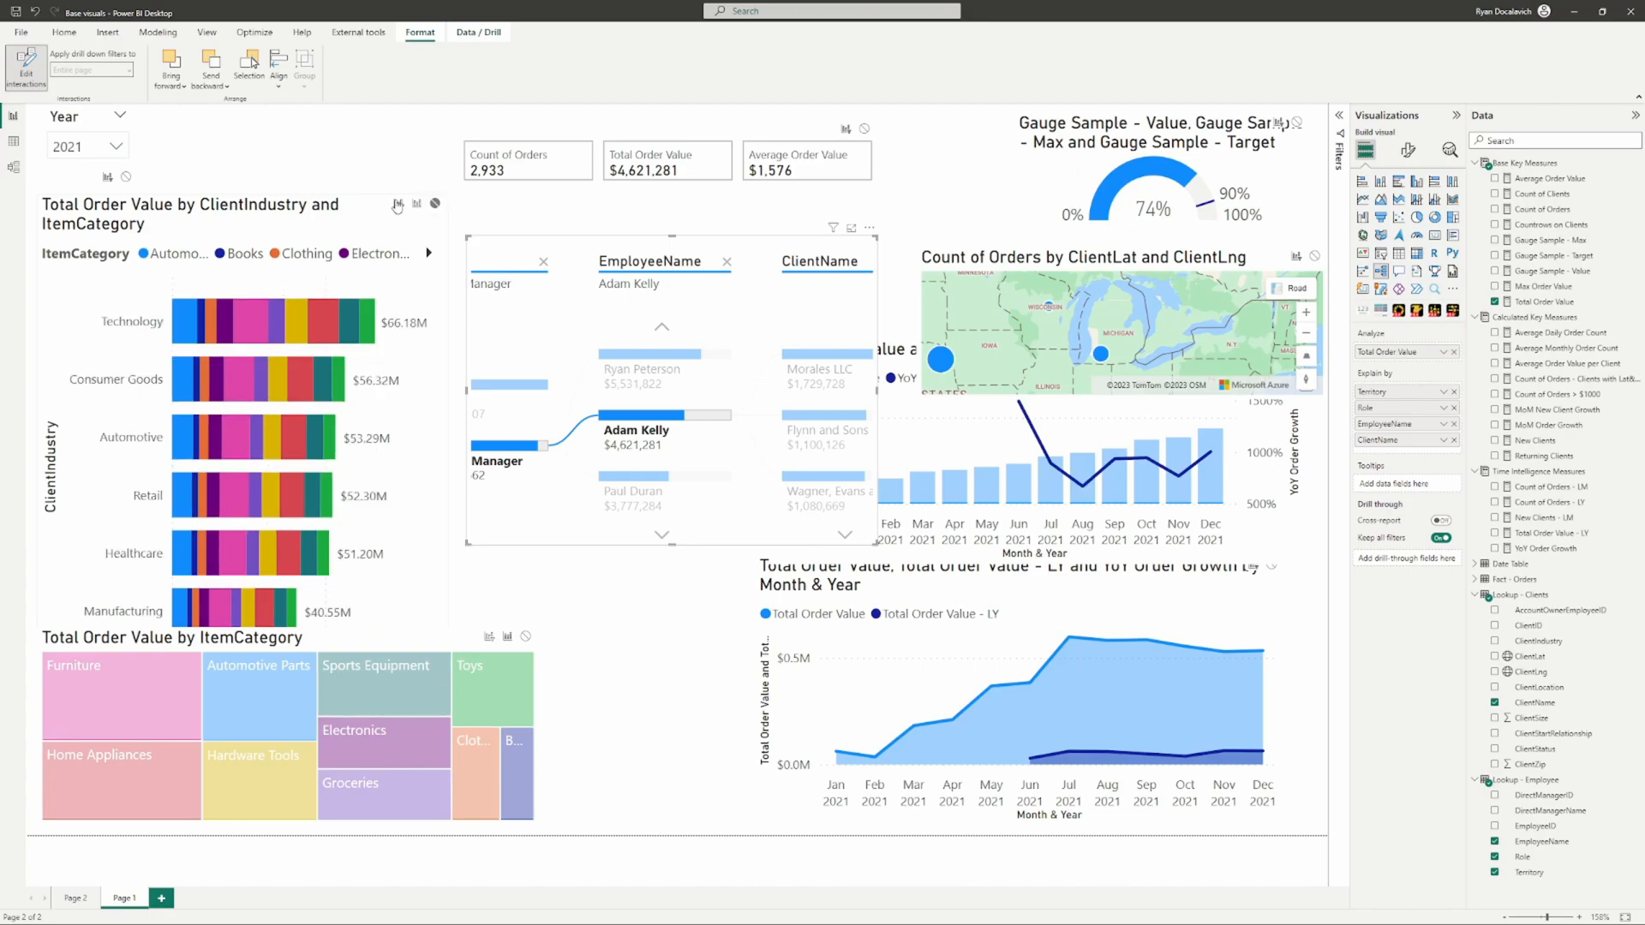
Step: Retest the decomposition tree's interaction with the ClientIndustry bar chart, return it to None, and set its ItemCategory treemap interaction to Filter
click(417, 204)
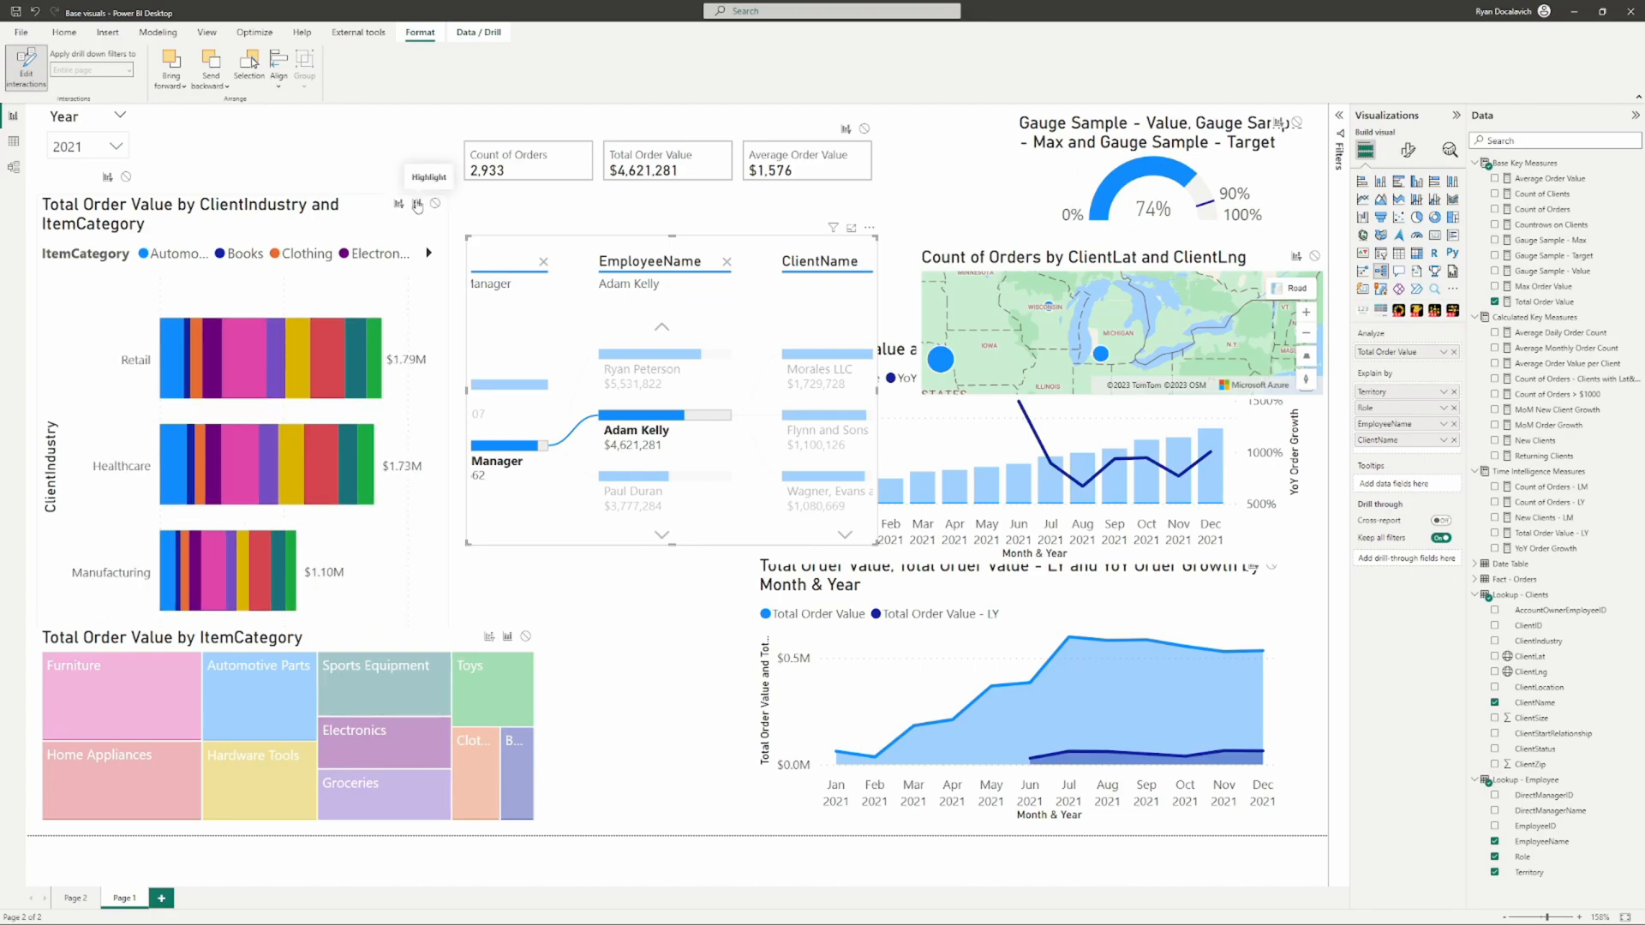
click(435, 203)
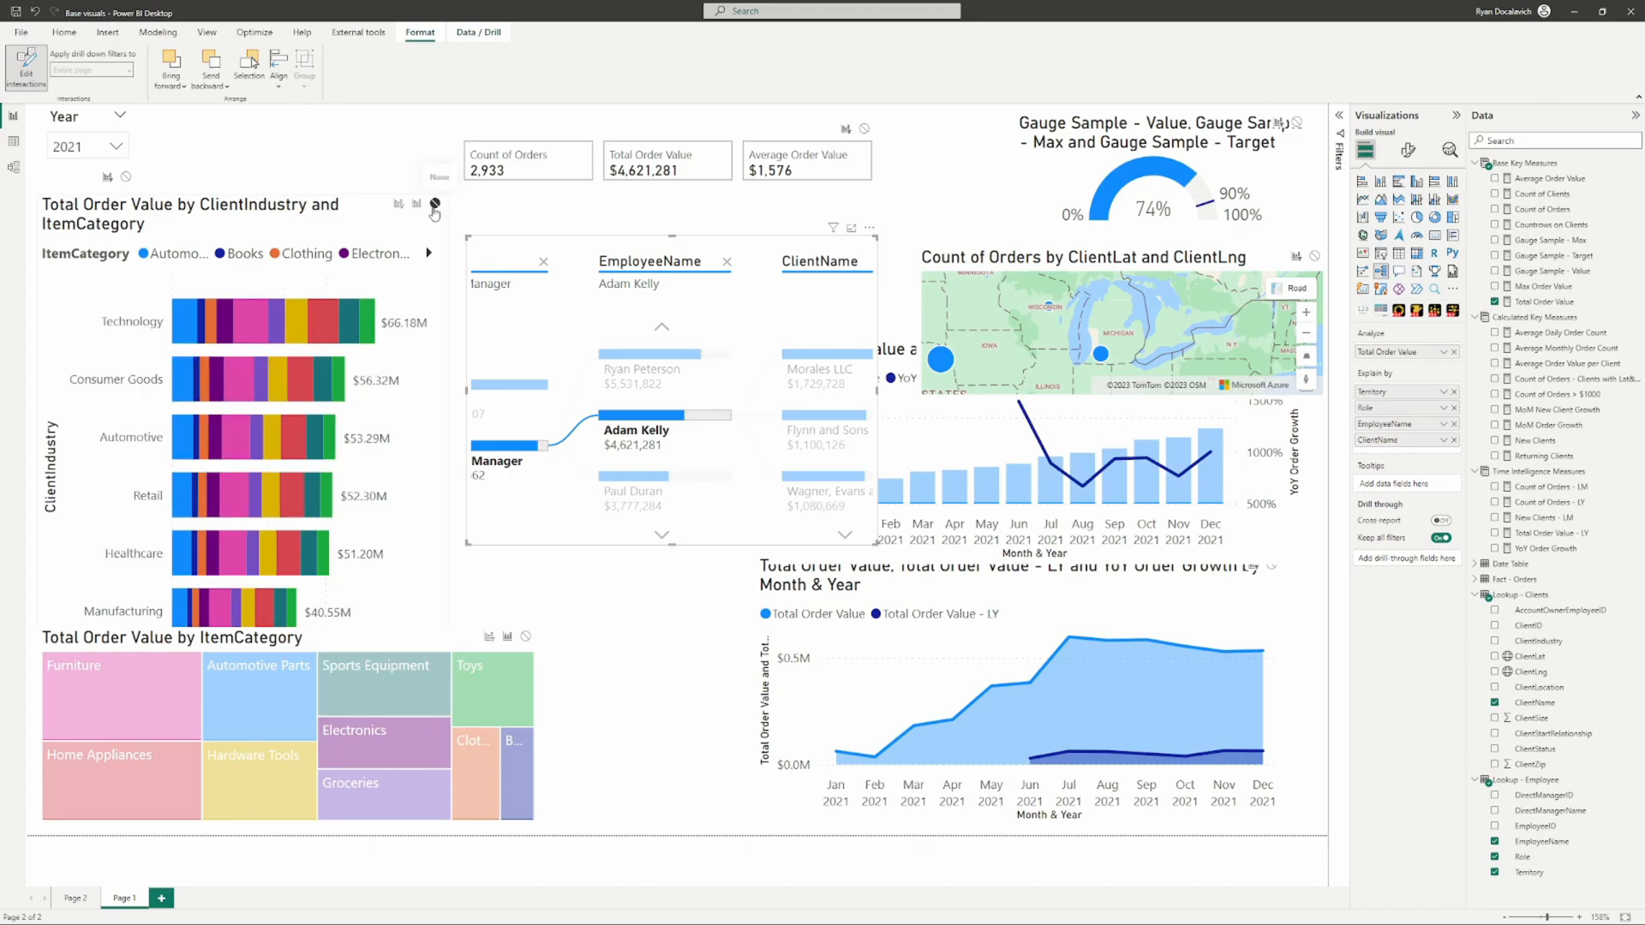
click(489, 639)
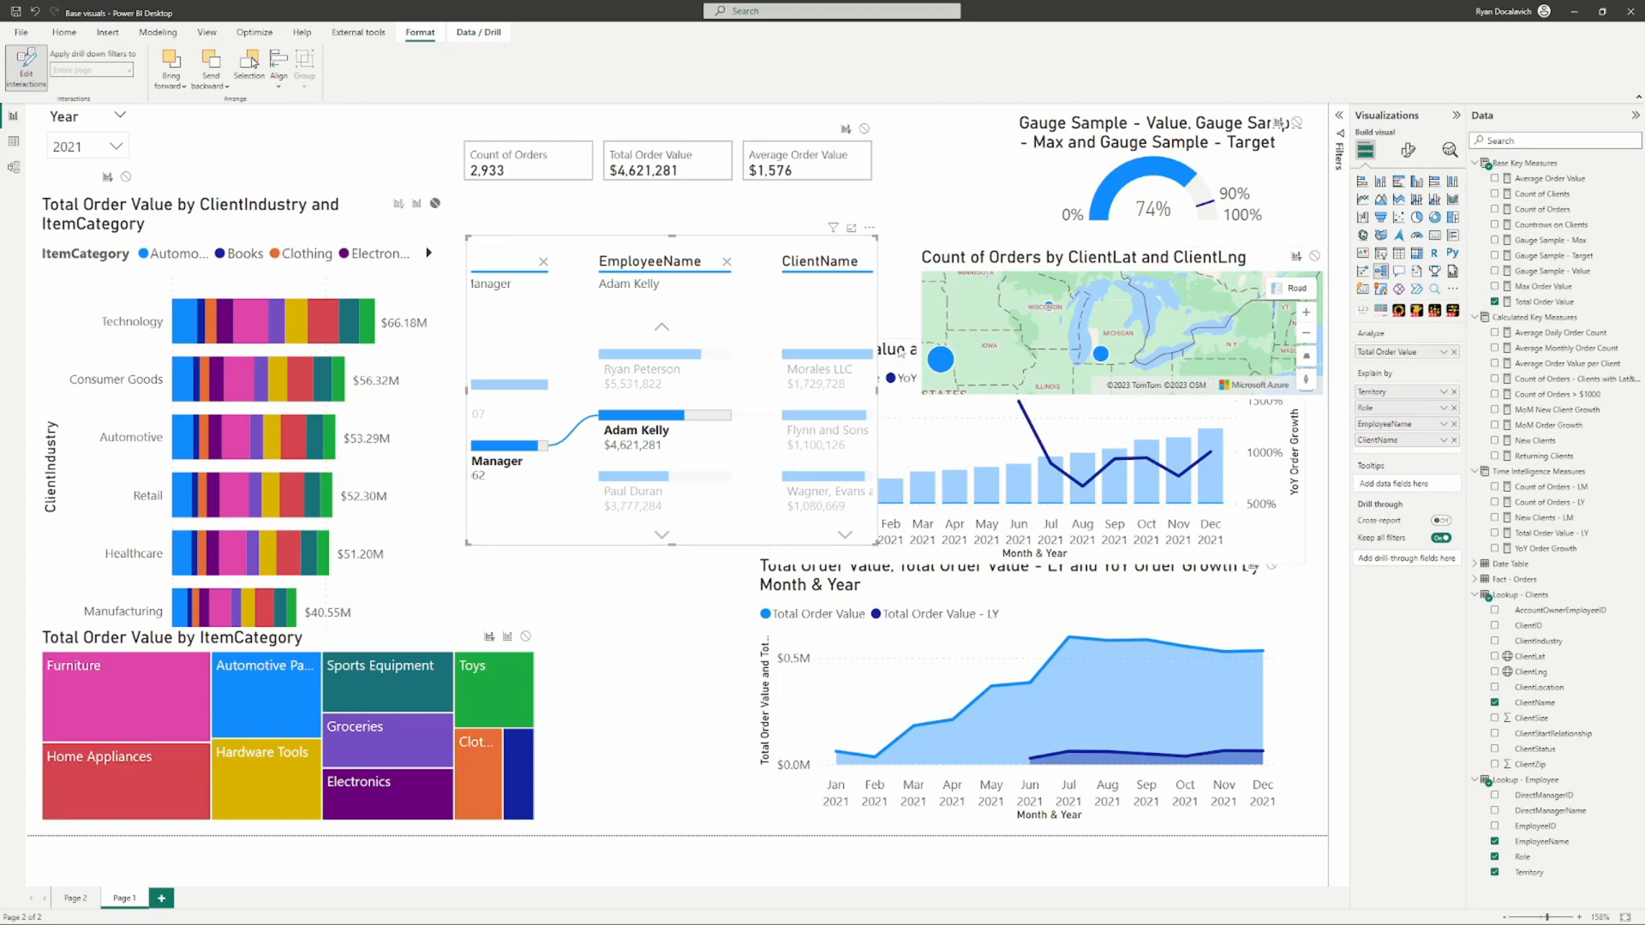
Step: Select October 2021 in the YoY Order Growth combo chart and set the chart's interaction with the decomposition tree to Filter
click(899, 354)
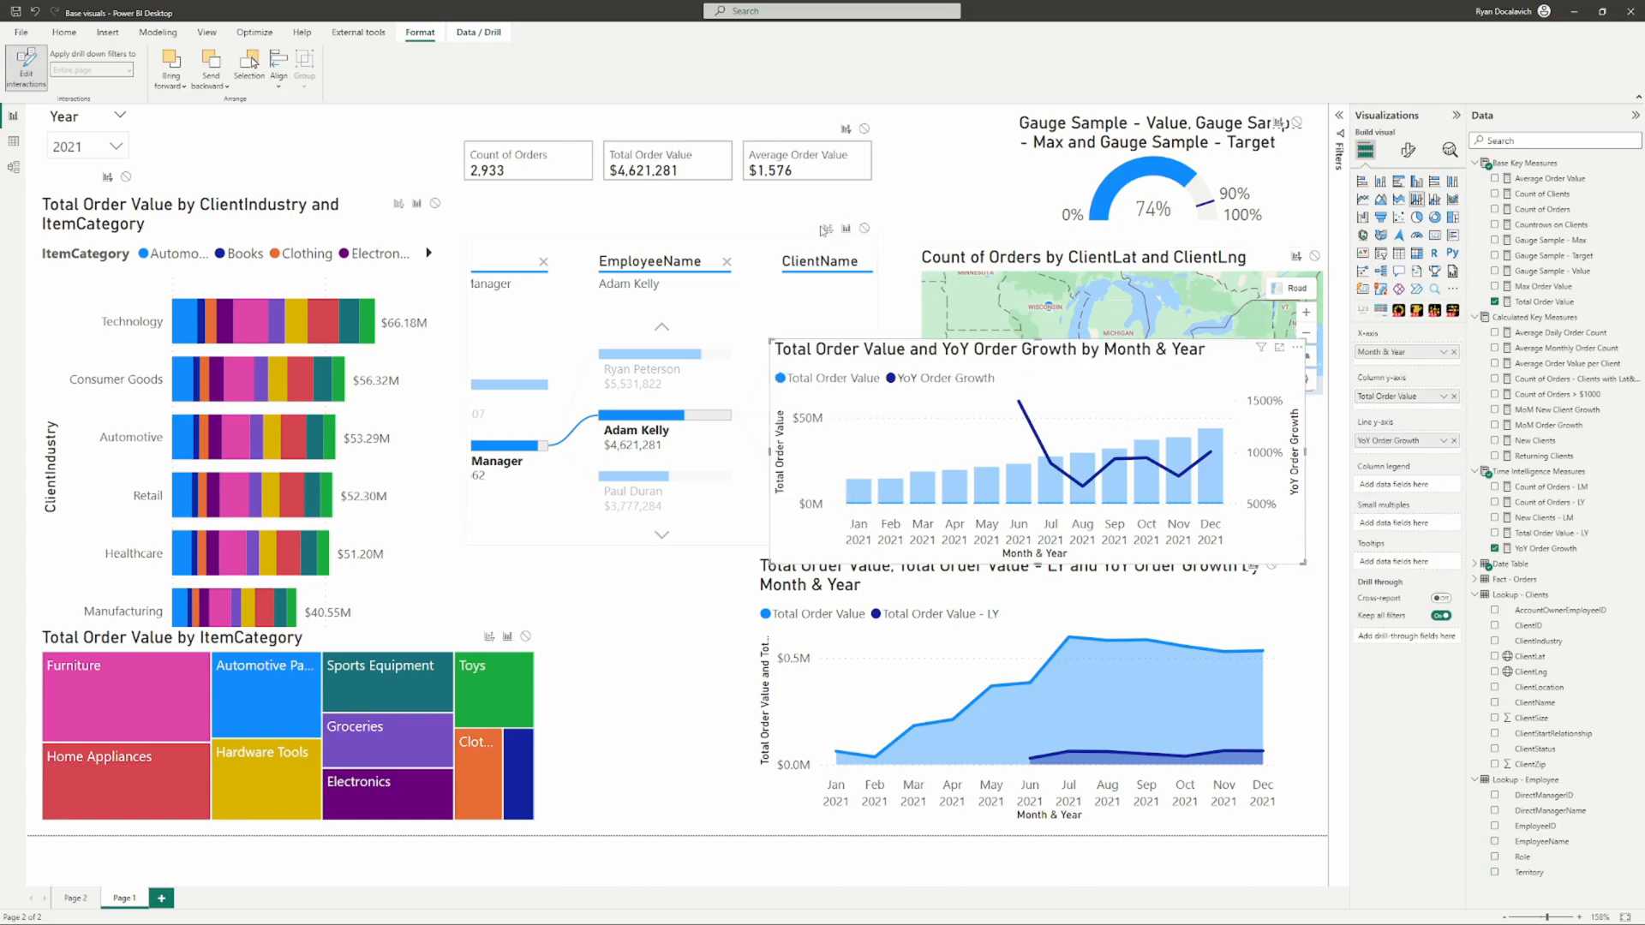
click(824, 230)
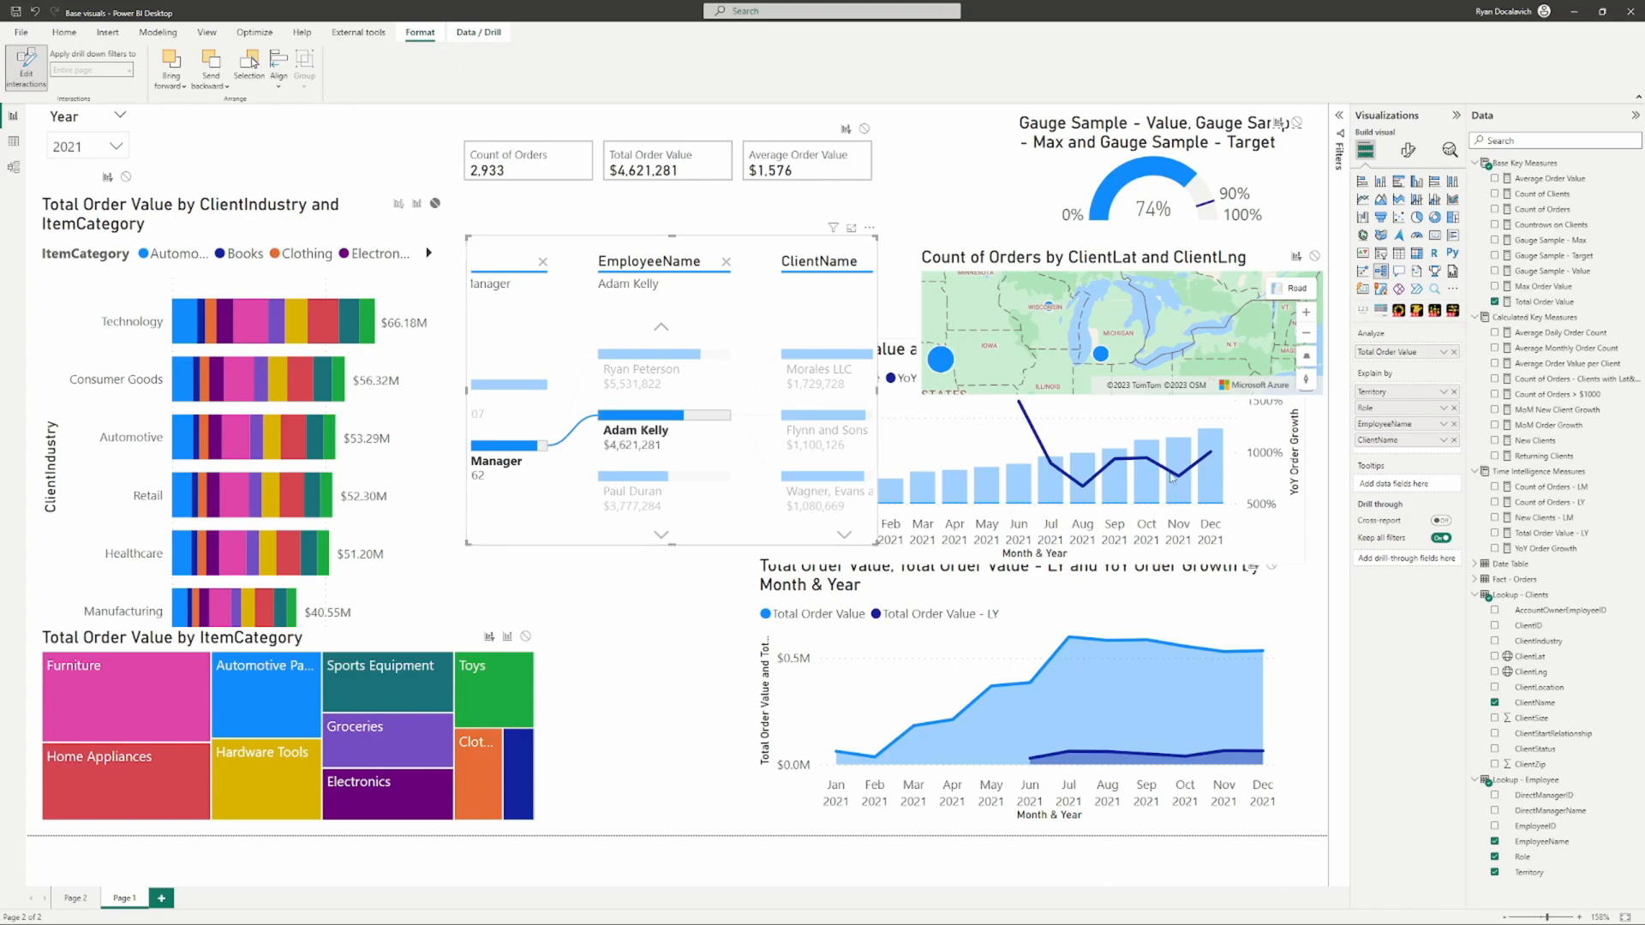
click(1146, 475)
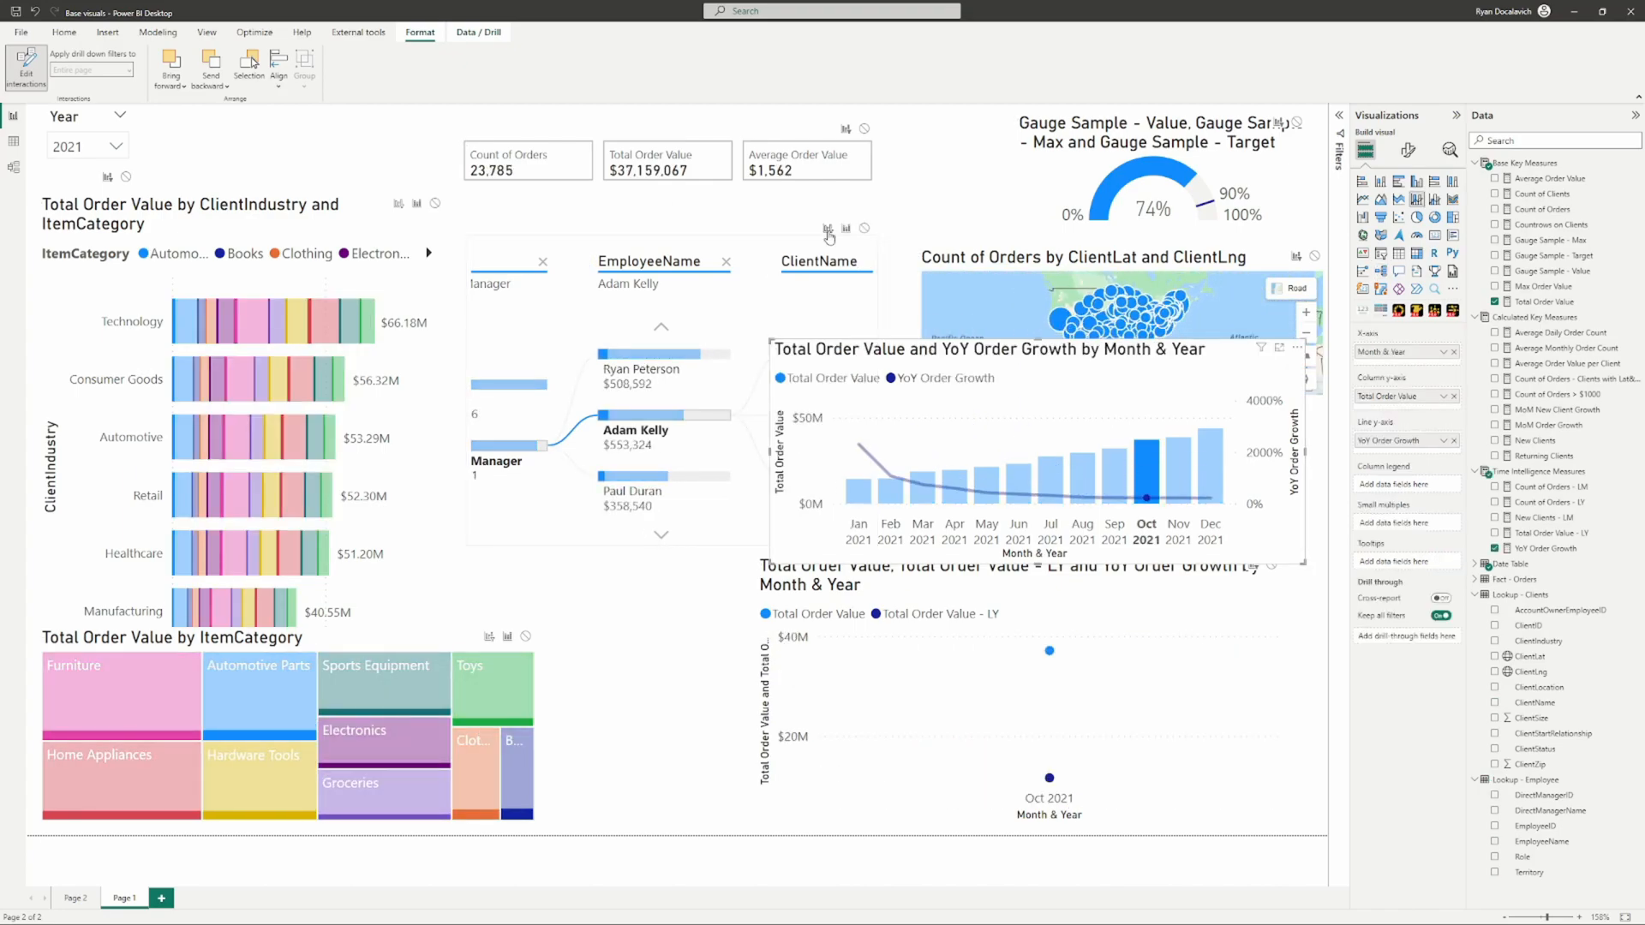
click(828, 229)
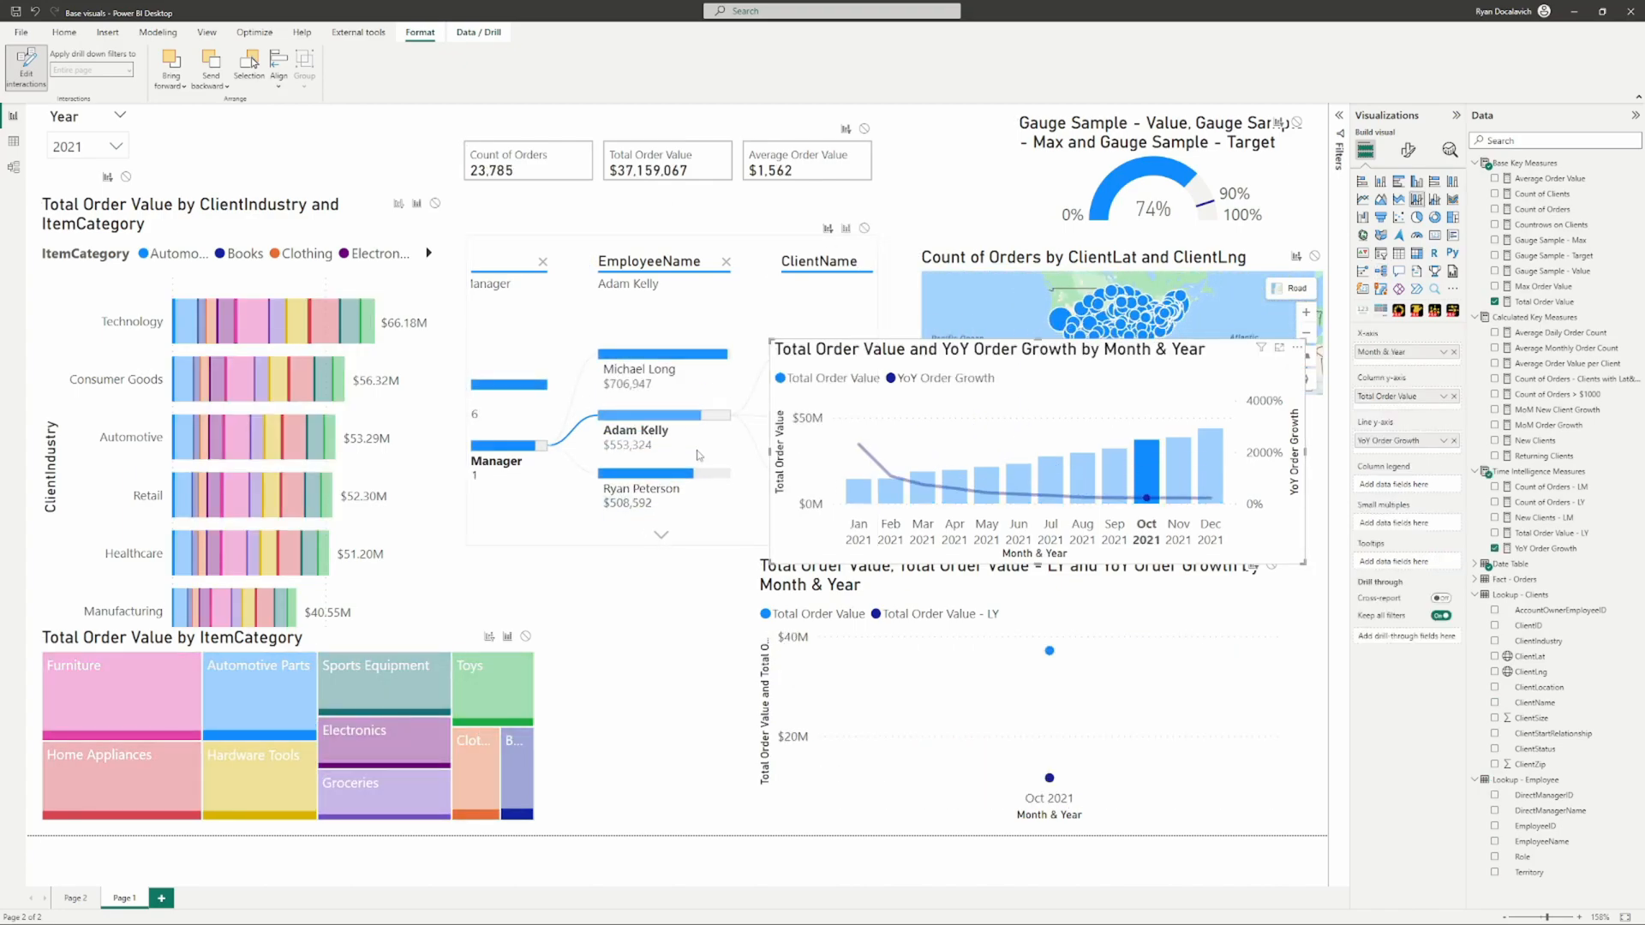
Step: Clear the October 2021 selection and reposition the decomposition tree between the ClientIndustry bar chart and the combo chart, leaving nothing selected
click(737, 281)
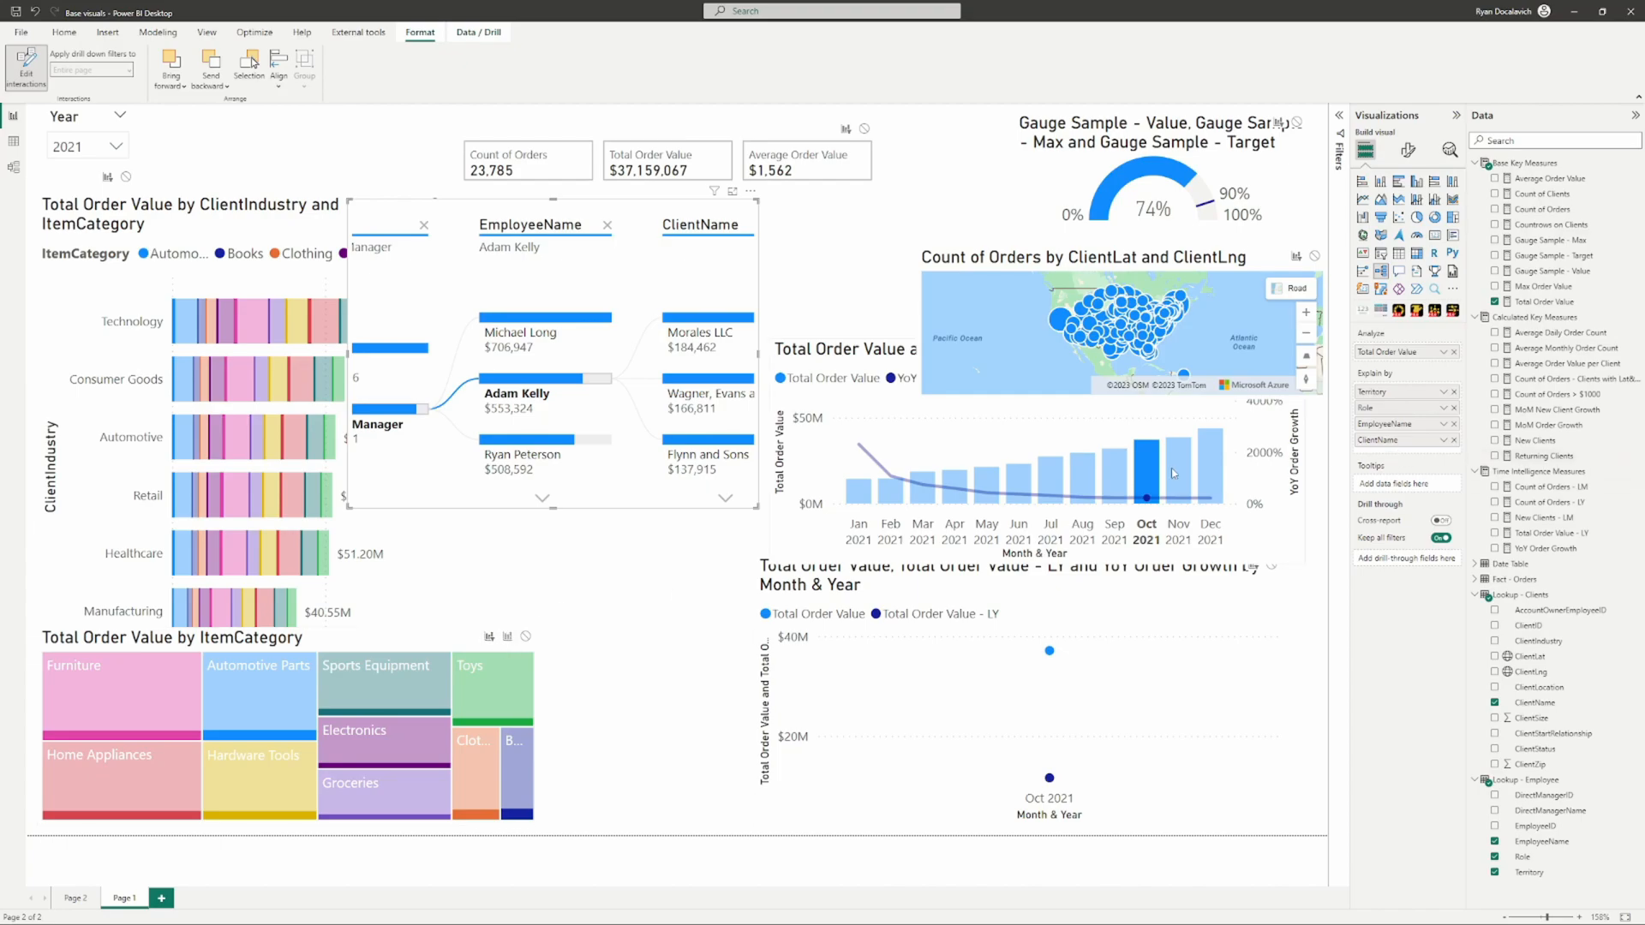
click(1142, 487)
drag(531, 212, 613, 262)
click(864, 122)
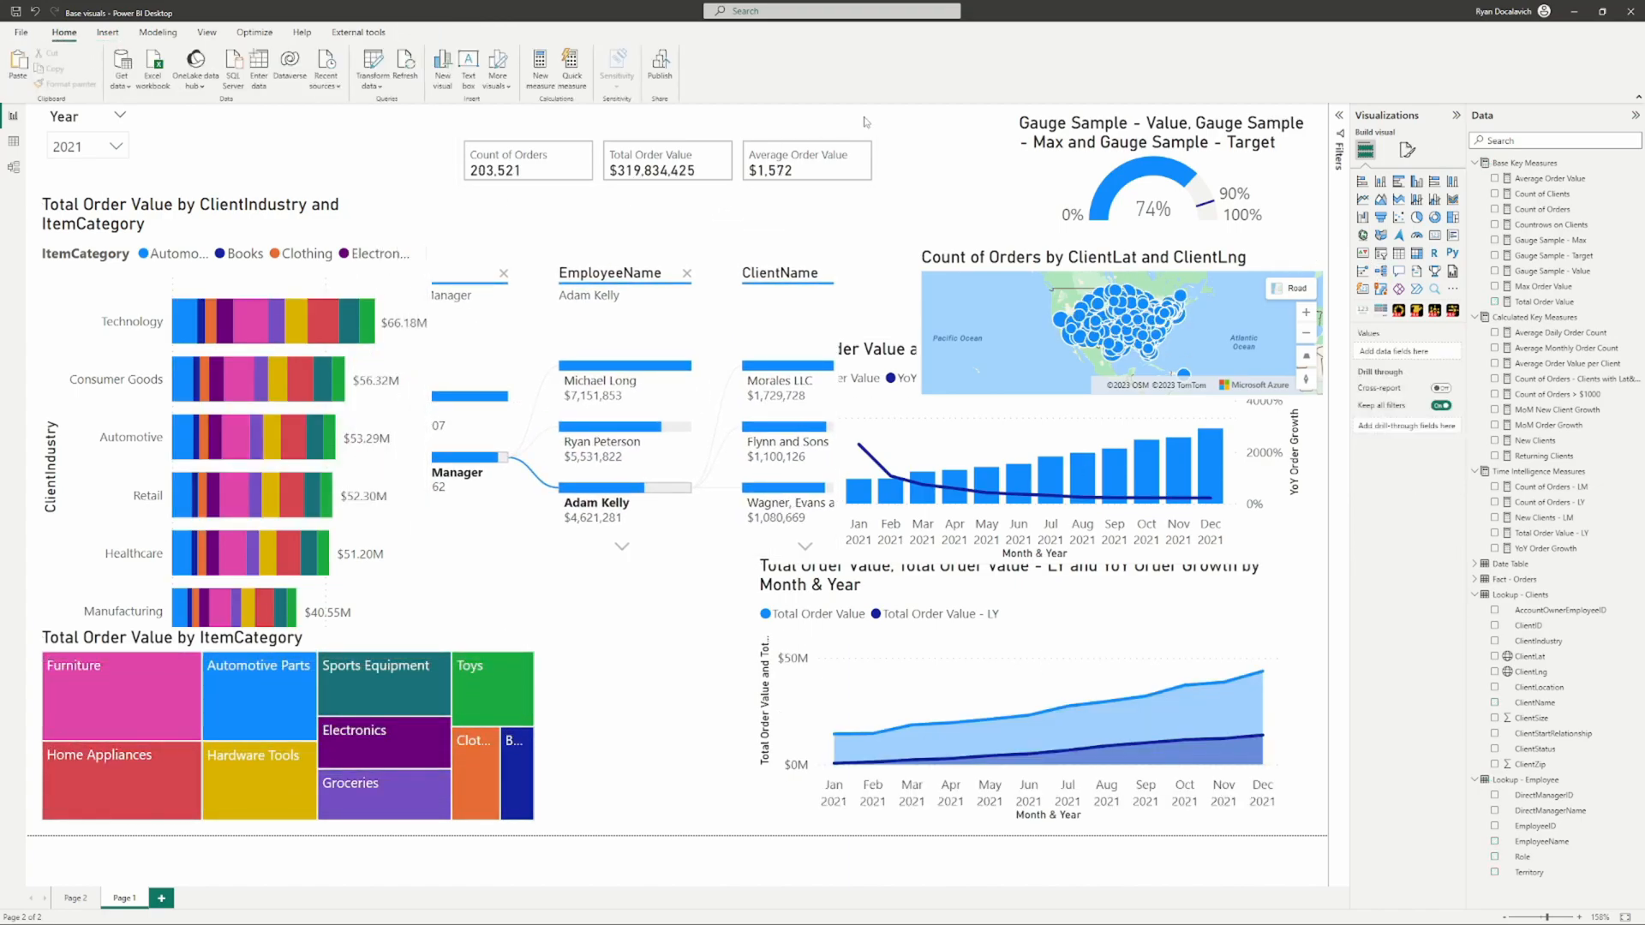